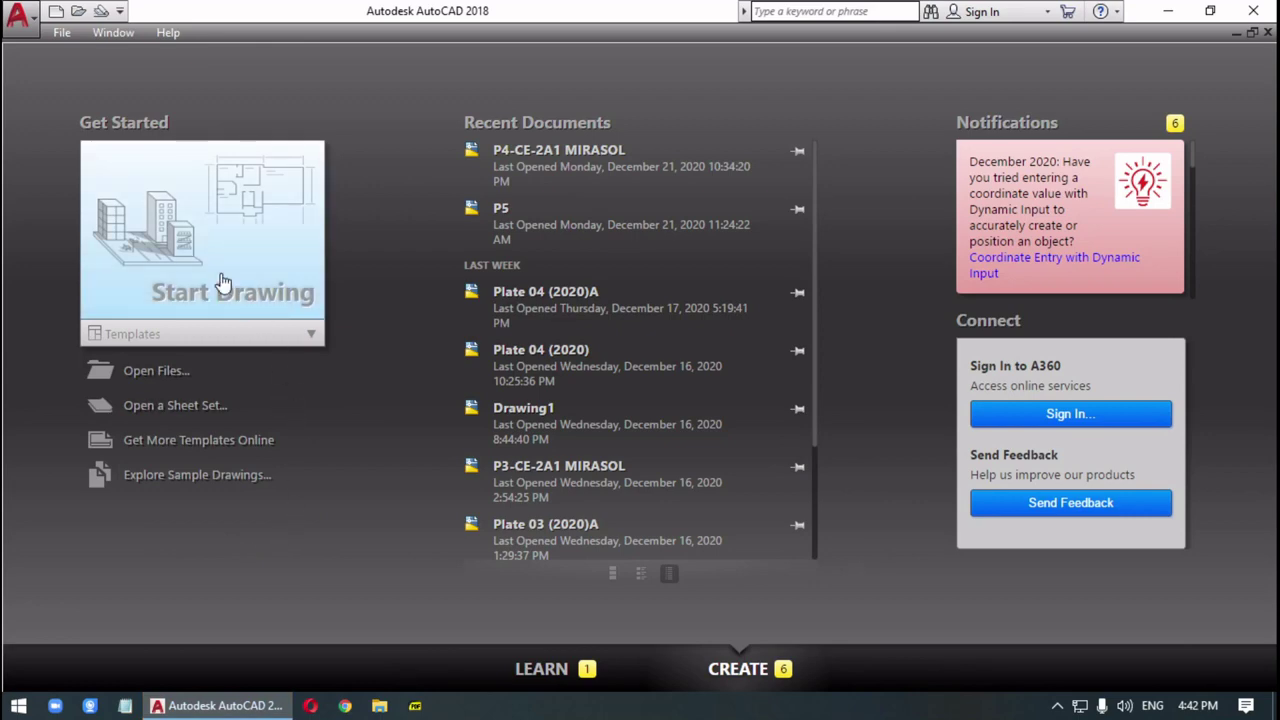
# - Start a new drawing and turn off the Quick Properties display
pyautogui.click(223, 283)
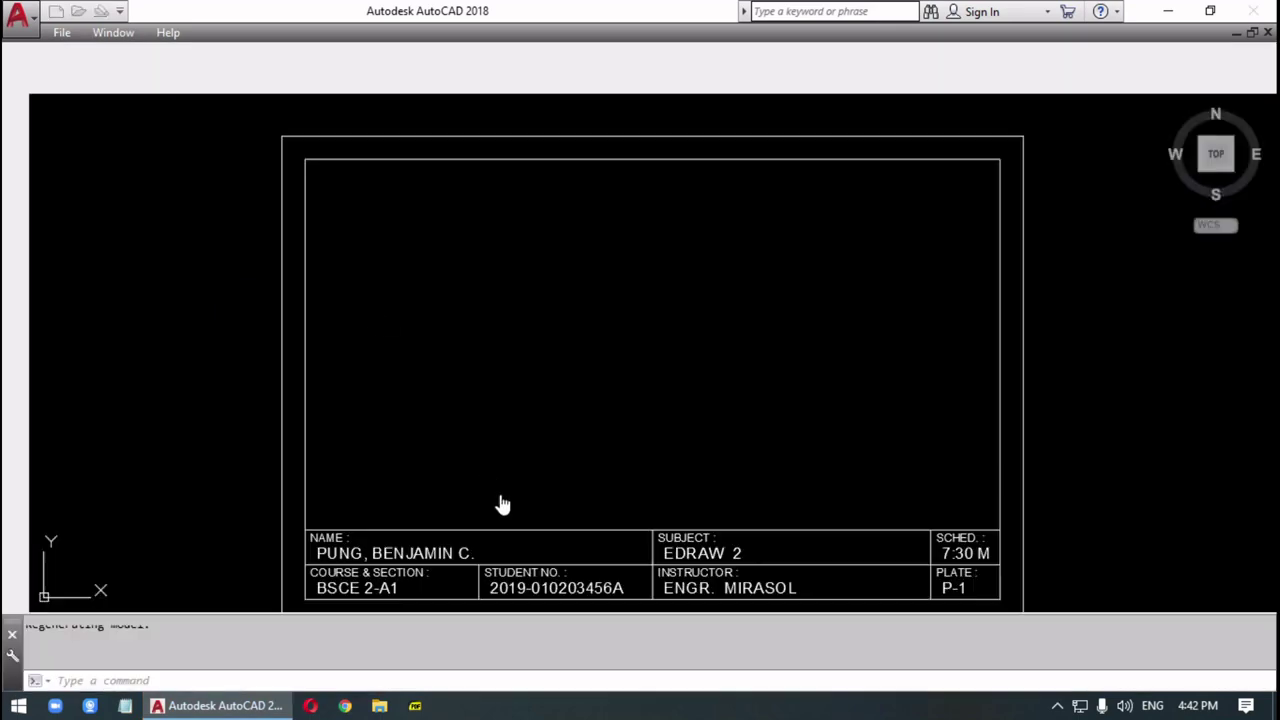
pyautogui.moveTo(884, 450)
pyautogui.mouseDown(button='middle')
pyautogui.moveTo(857, 420)
pyautogui.moveTo(830, 341)
pyautogui.mouseUp(button='middle')
pyautogui.scroll(6, 905, 500)
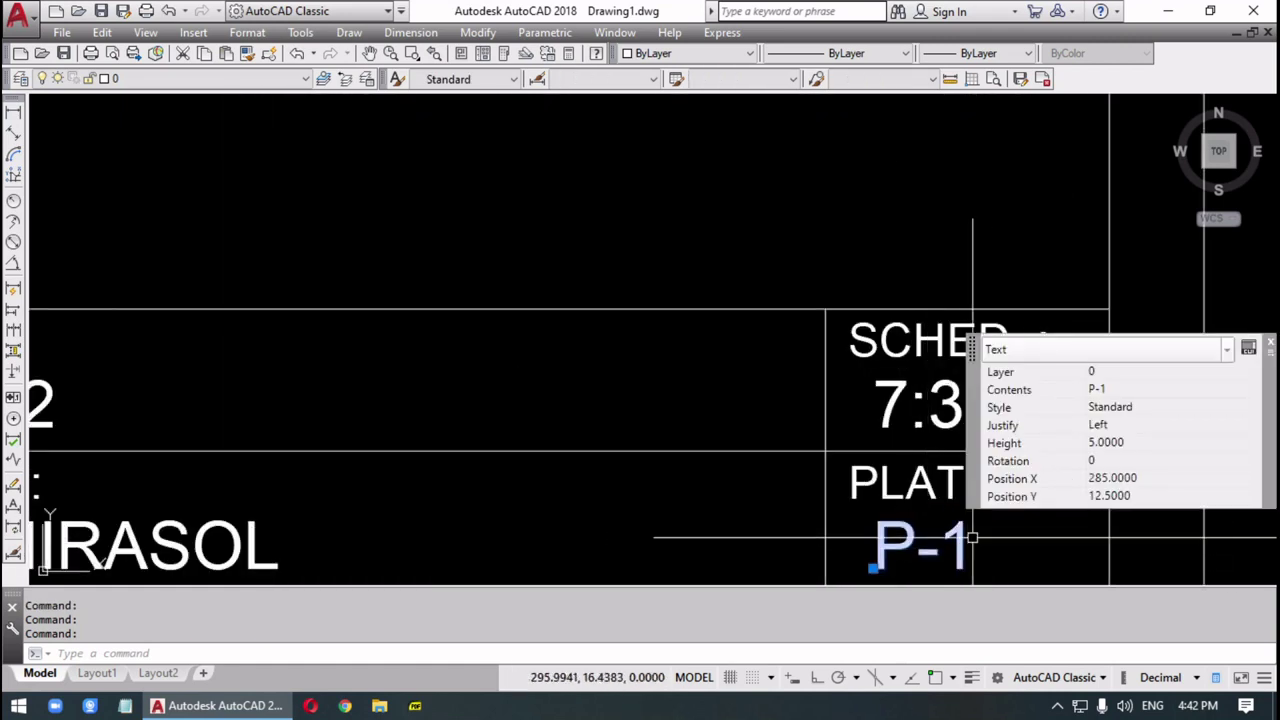
pyautogui.click(942, 543)
pyautogui.press('Escape')
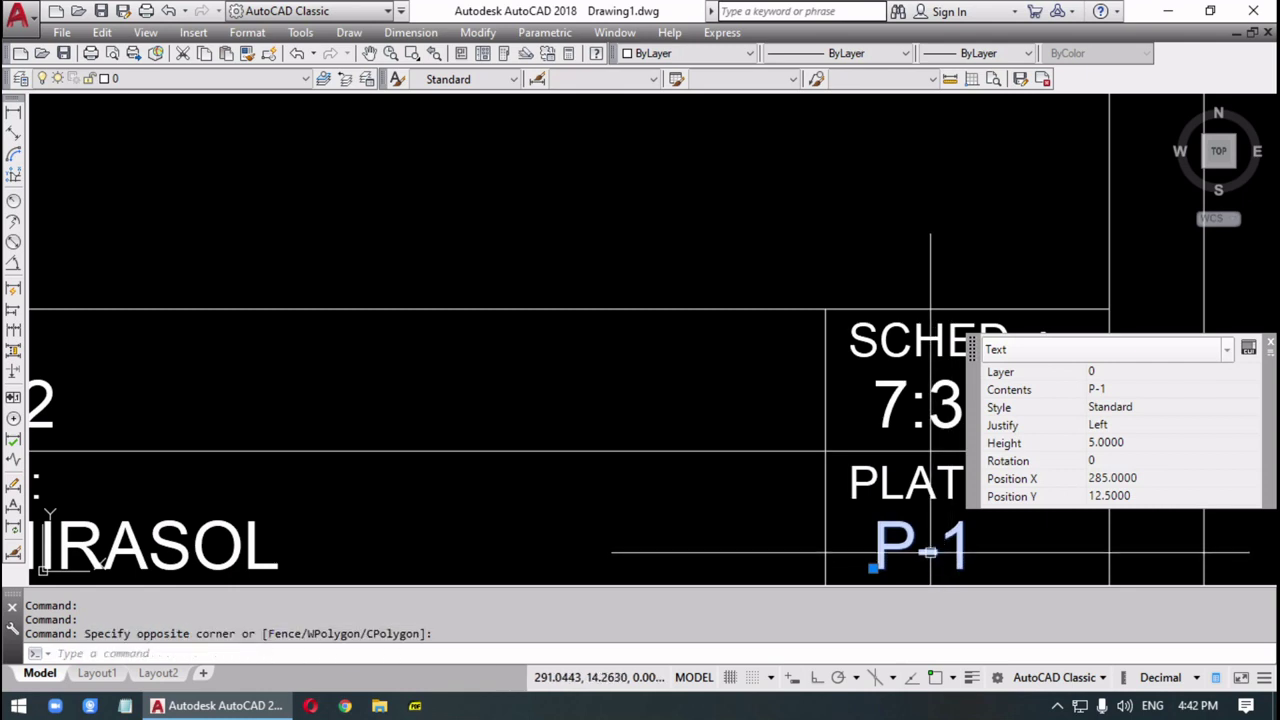
pyautogui.doubleClick(932, 551)
pyautogui.press('Escape')
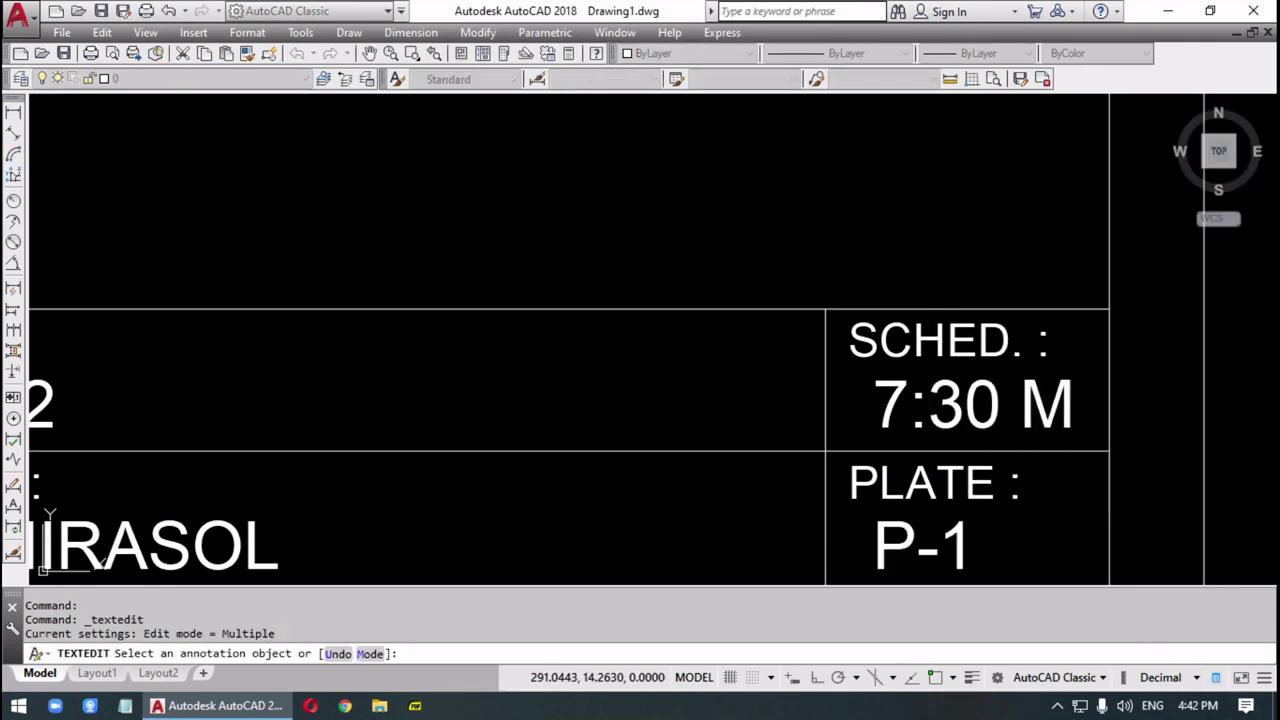
pyautogui.click(1217, 679)
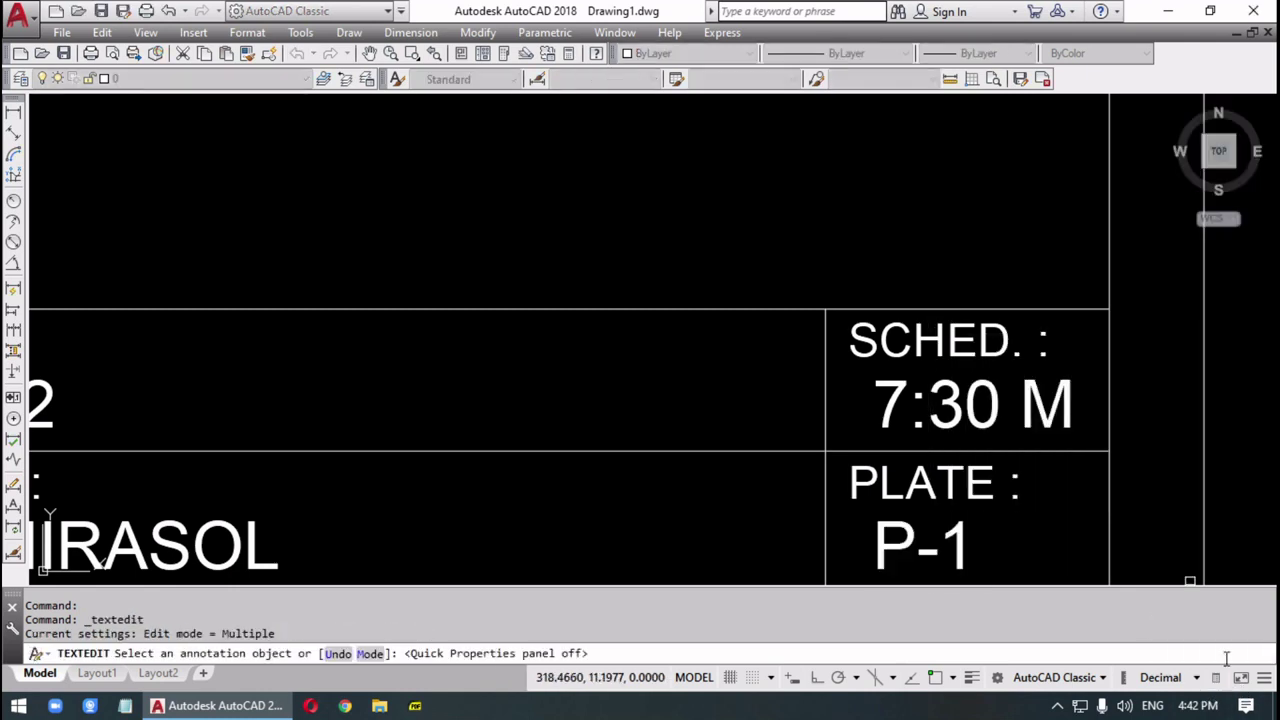
# - Change the plate number text in the title block to P-5
pyautogui.click(958, 542)
pyautogui.click(960, 540)
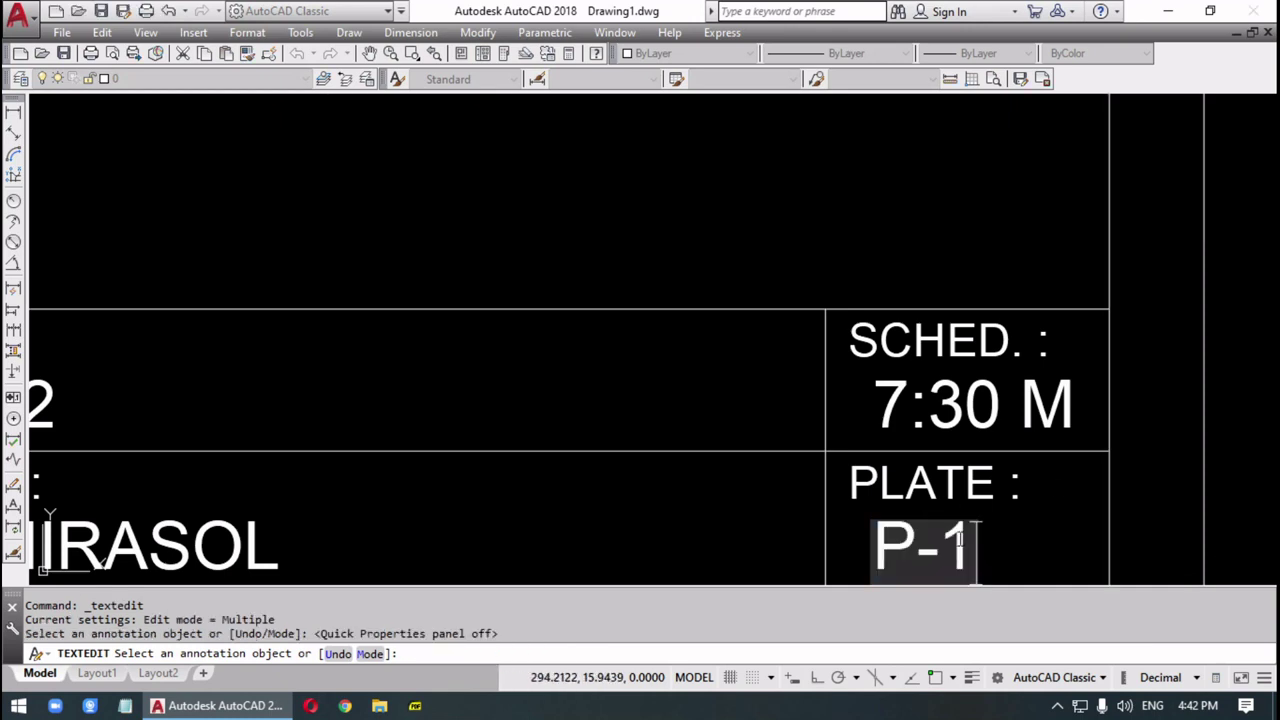
pyautogui.moveTo(939, 545); pyautogui.dragTo(972, 545)
pyautogui.write('5')
pyautogui.press('Return')
# - Save the drawing in the CLASS 01 - CAD folder as P5-CE-2A1 followed by the instructor's surname
pyautogui.scroll(-2, 728, 352)
pyautogui.scroll(-3, 728, 352)
pyautogui.moveTo(734, 363)
pyautogui.mouseDown(button='middle')
pyautogui.moveTo(964, 394)
pyautogui.moveTo(1034, 437)
pyautogui.mouseUp(button='middle')
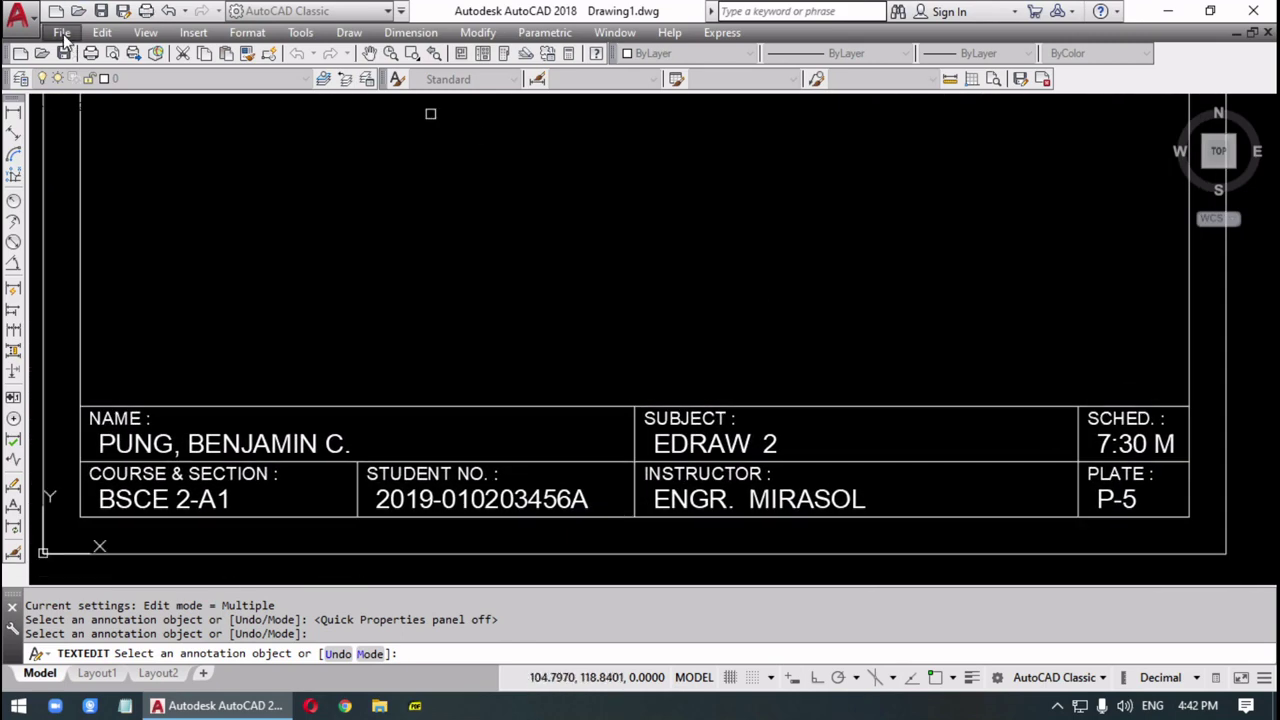
pyautogui.click(64, 33)
pyautogui.click(98, 248)
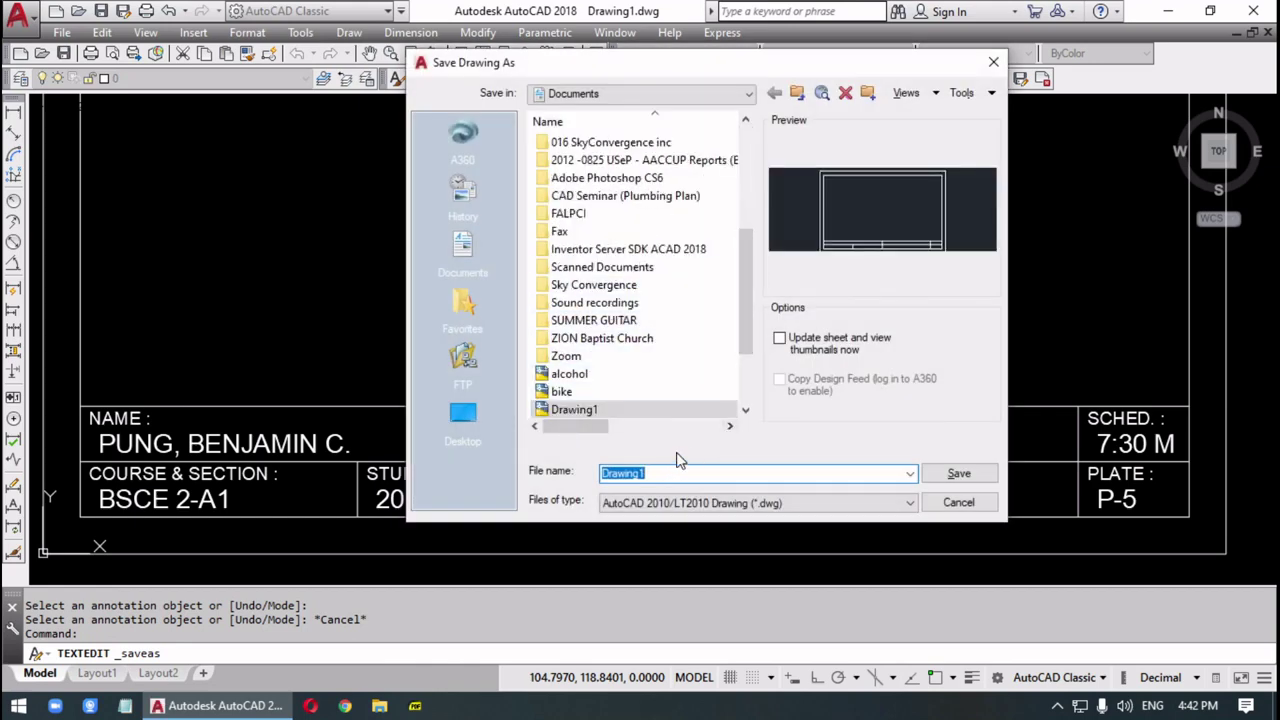
pyautogui.click(706, 95)
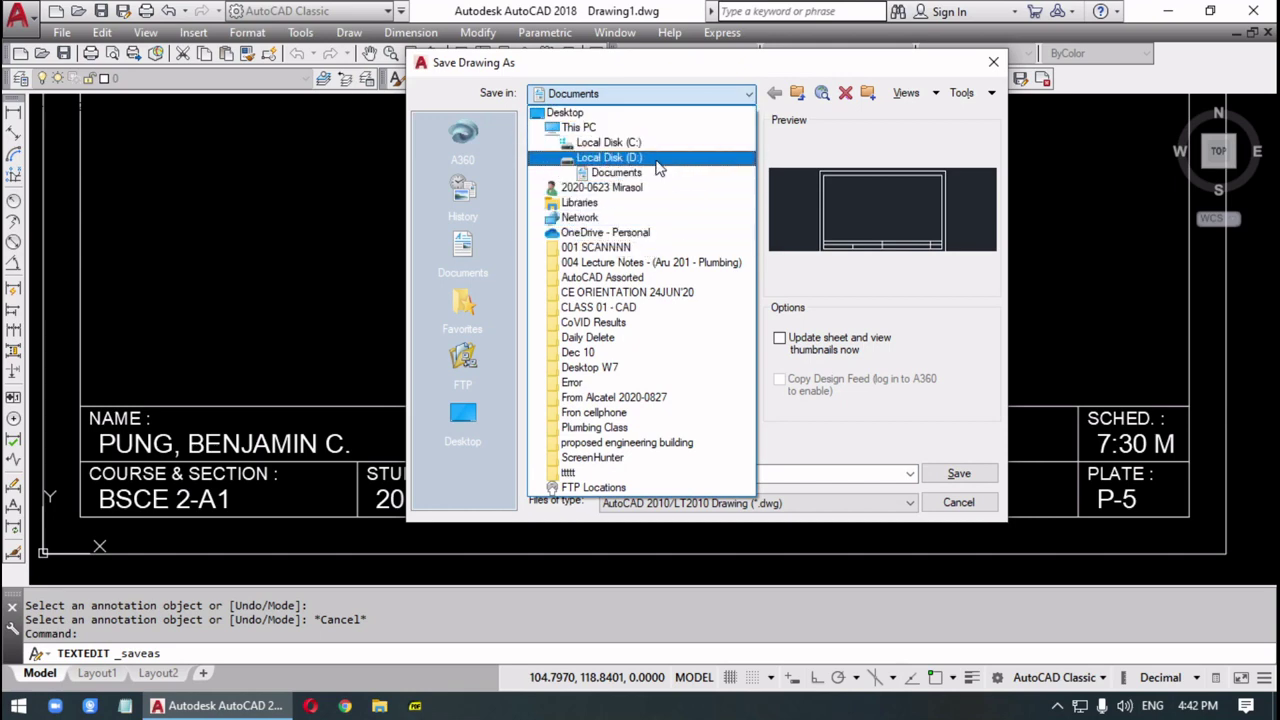
pyautogui.click(666, 308)
pyautogui.click(586, 215)
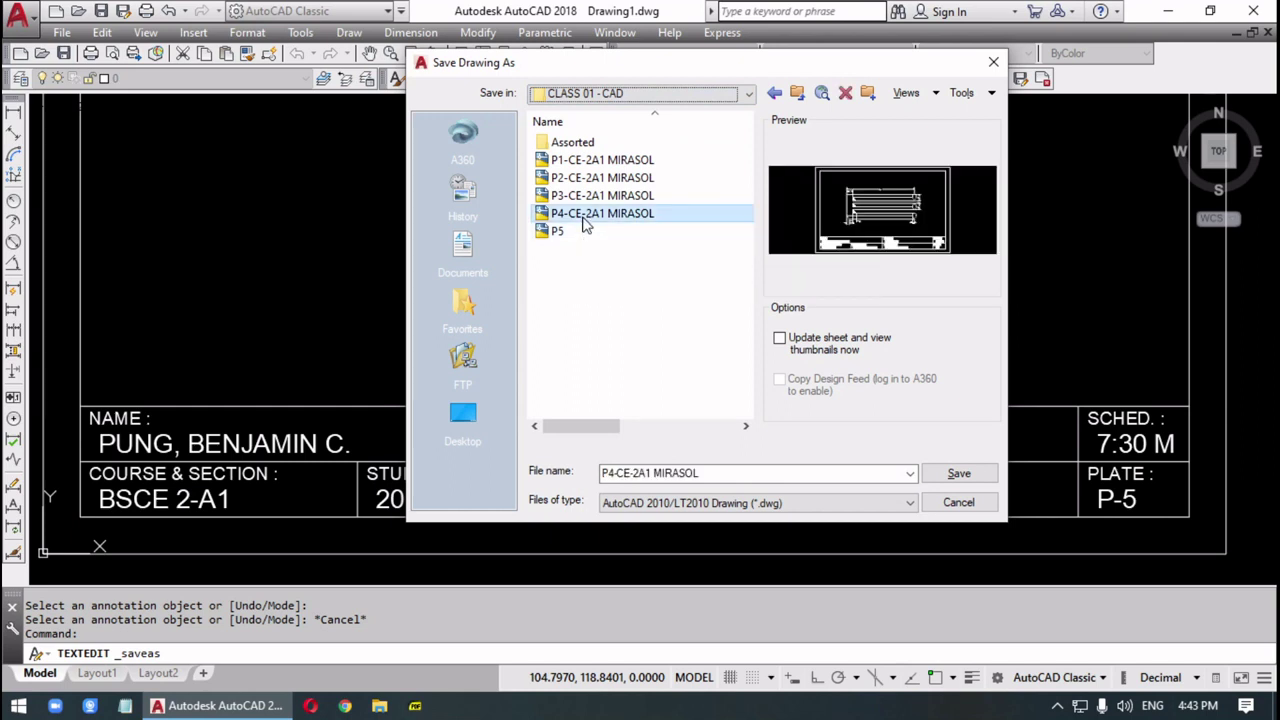
pyautogui.click(608, 474)
pyautogui.click(608, 474)
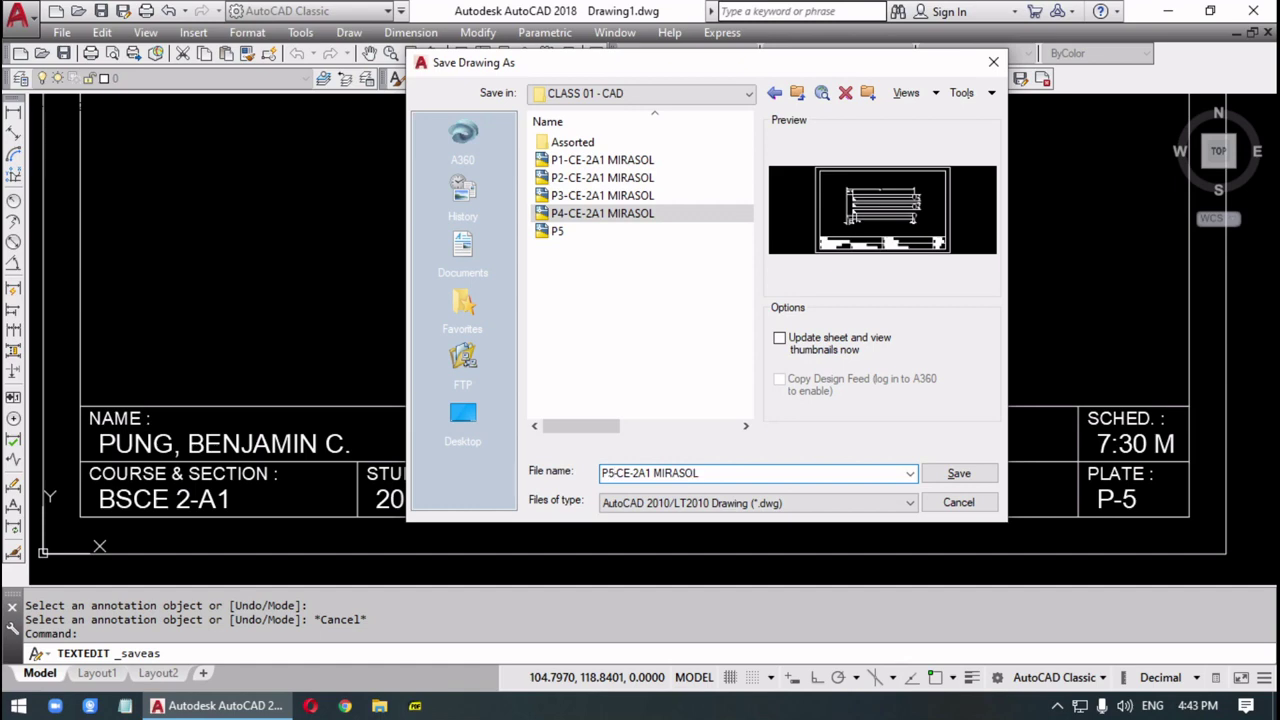
pyautogui.click(958, 474)
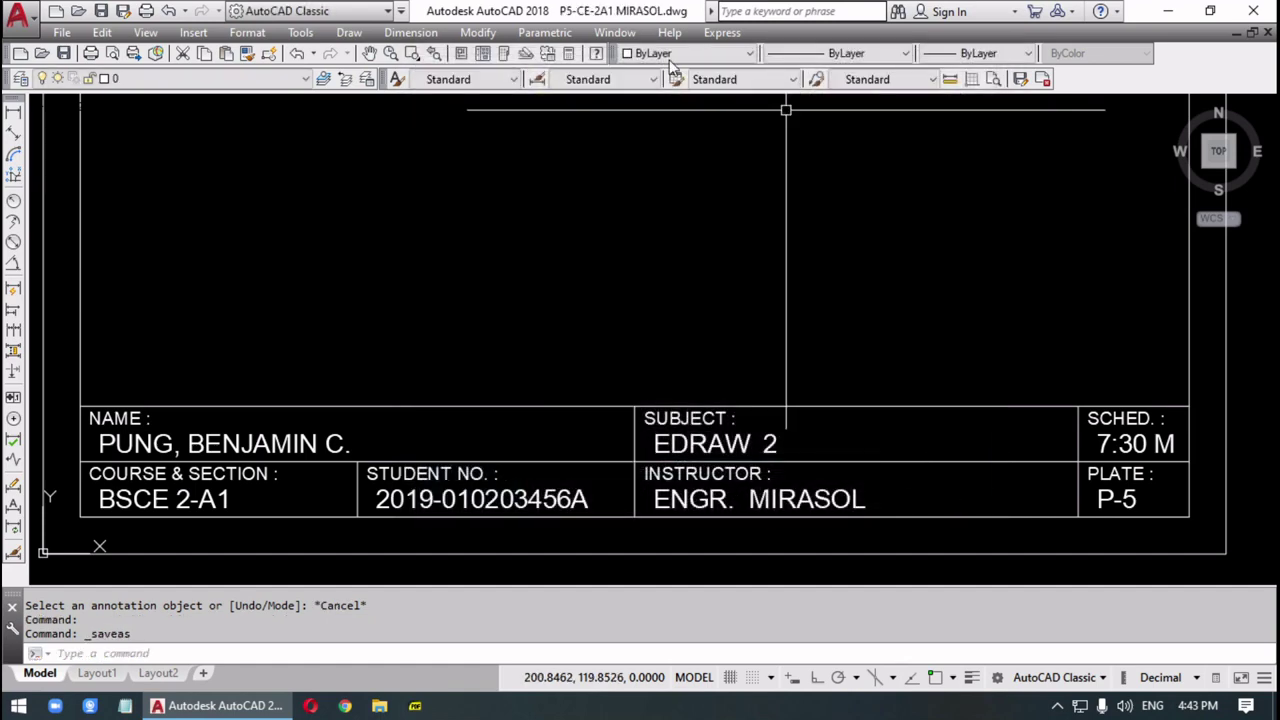
# - Show the whole sheet with Zoom All and save the drawing
pyautogui.write('z')
pyautogui.press('Return')
pyautogui.write('a')
pyautogui.press('Return')
pyautogui.press('Return')
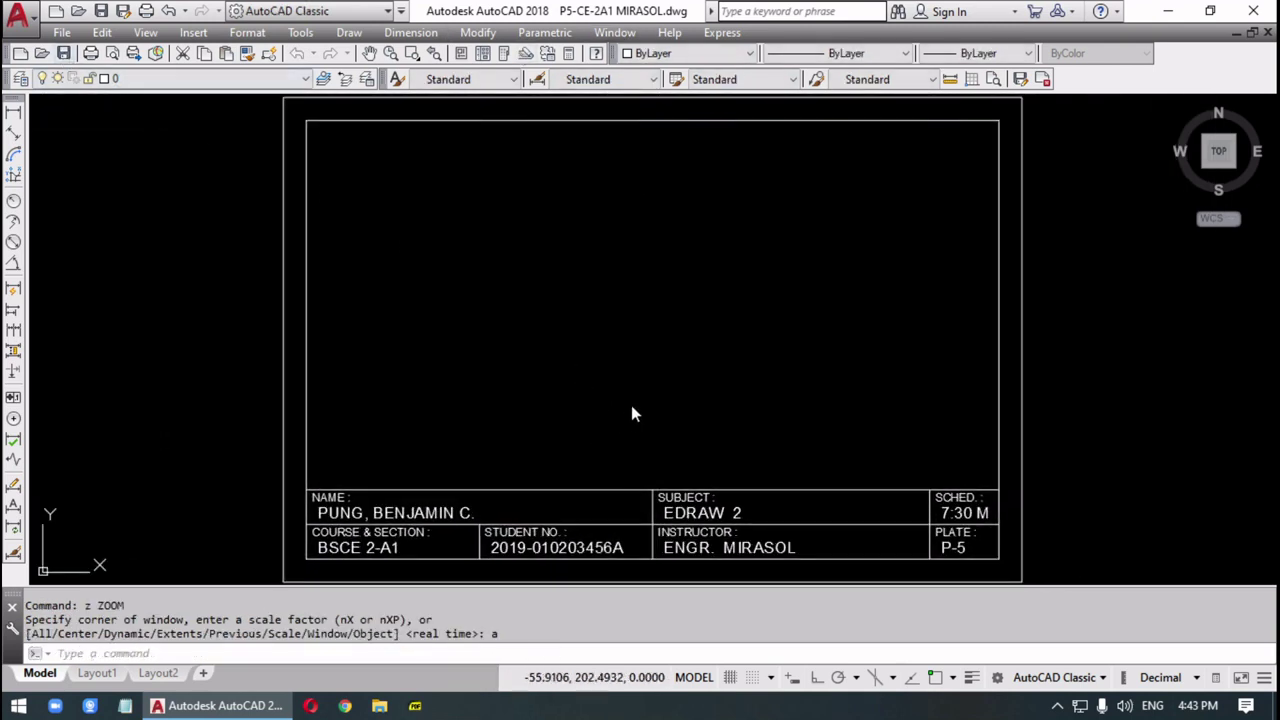
pyautogui.hotkey('ctrl', 's')
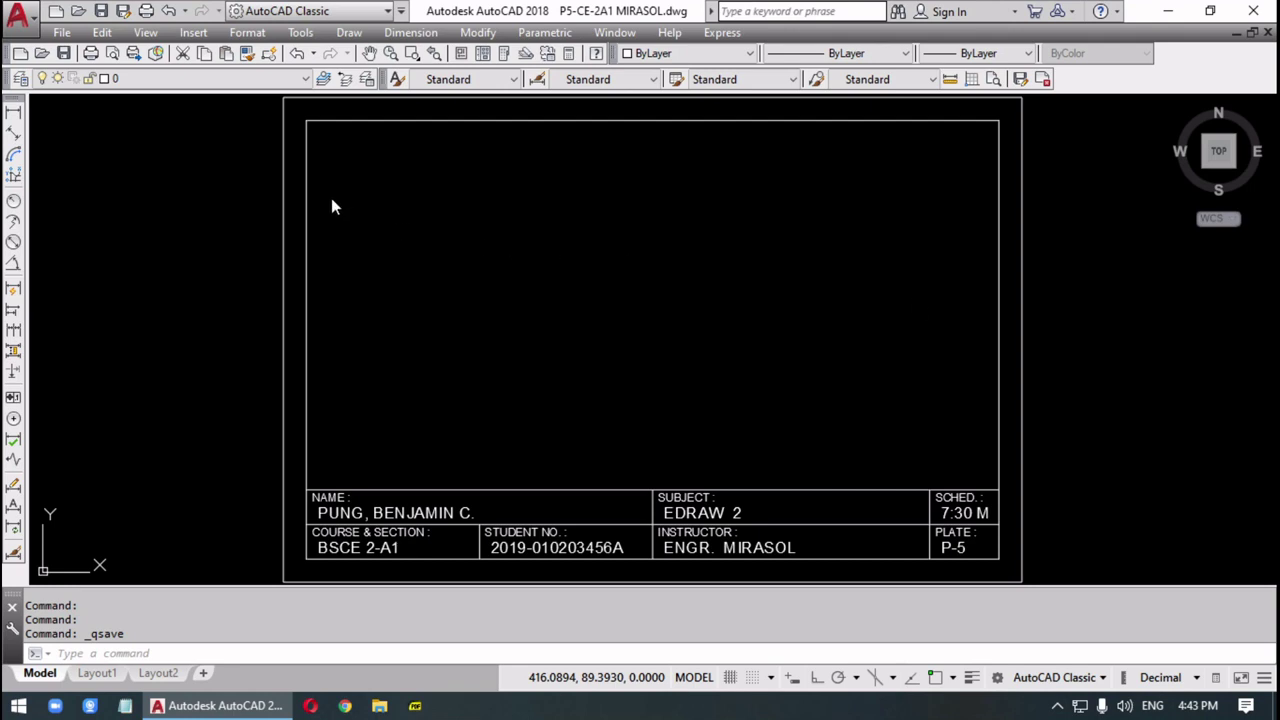
# - Create a new layer named CENTER in the Layer Properties Manager
pyautogui.click(21, 79)
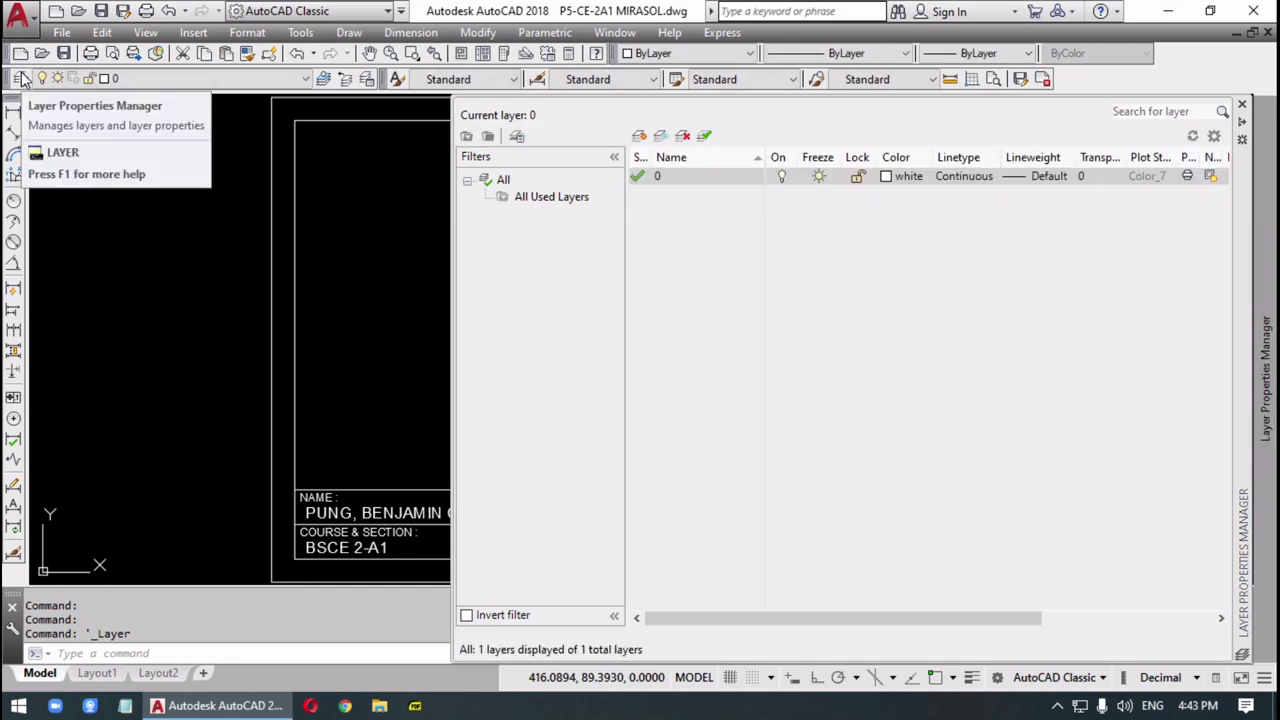
pyautogui.click(639, 138)
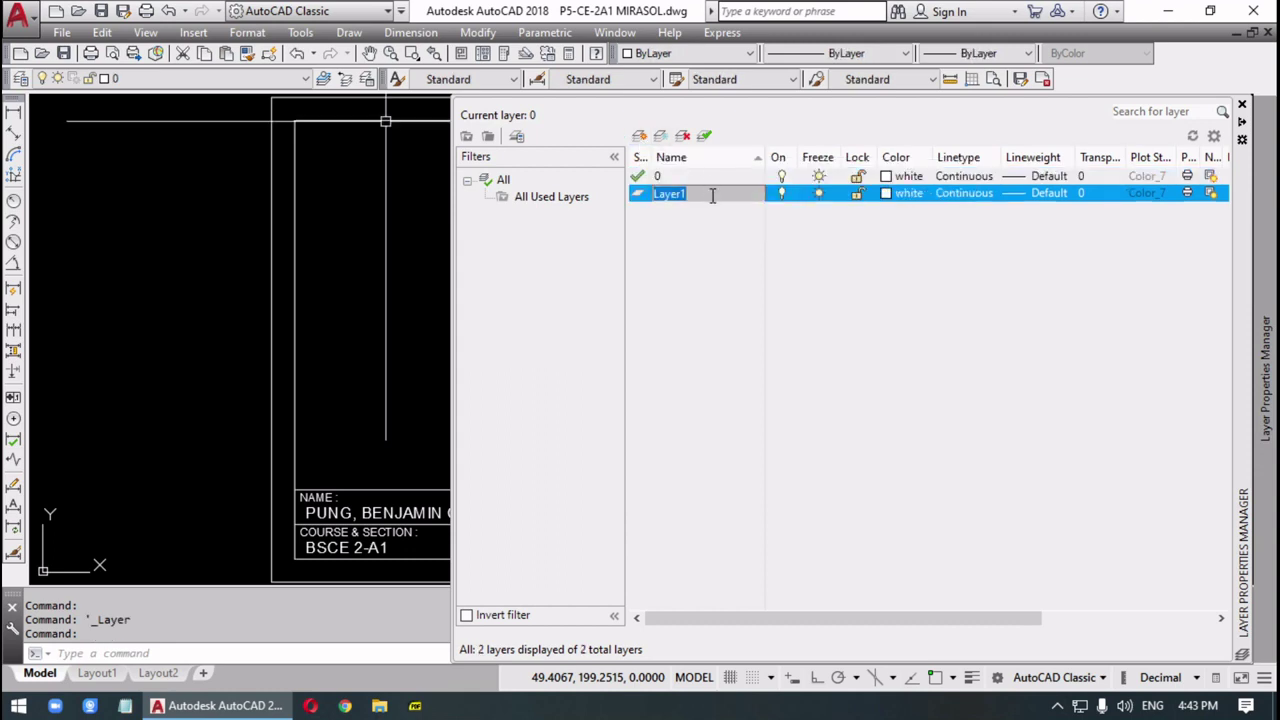
pyautogui.write('CENTER')
pyautogui.press('Return')
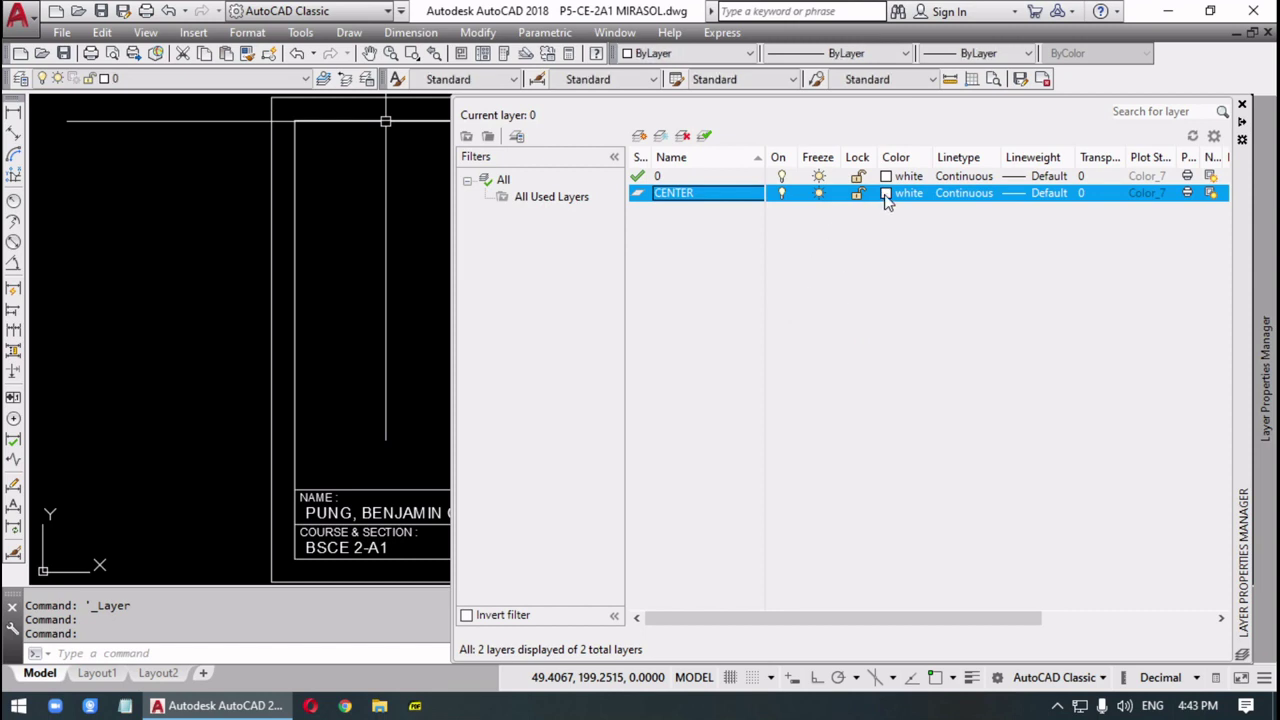
# - Load the CENTERX2 linetype and assign it to the CENTER layer
pyautogui.click(963, 196)
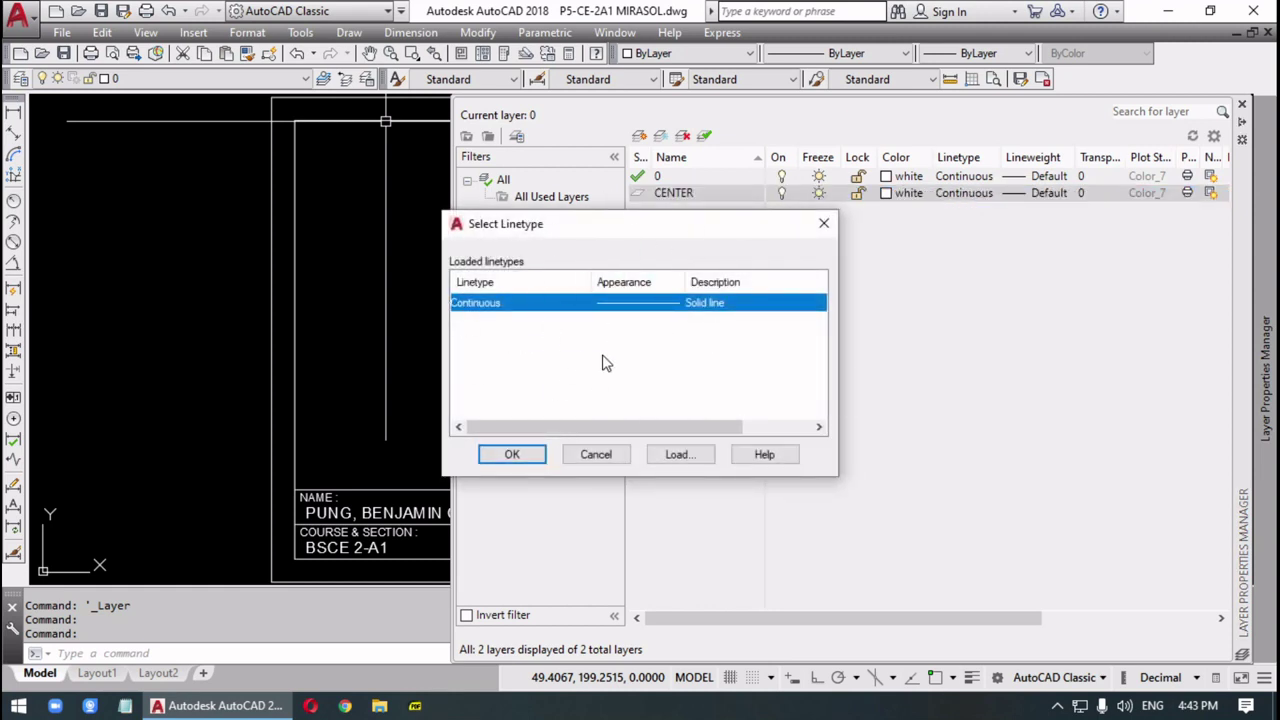
pyautogui.click(684, 456)
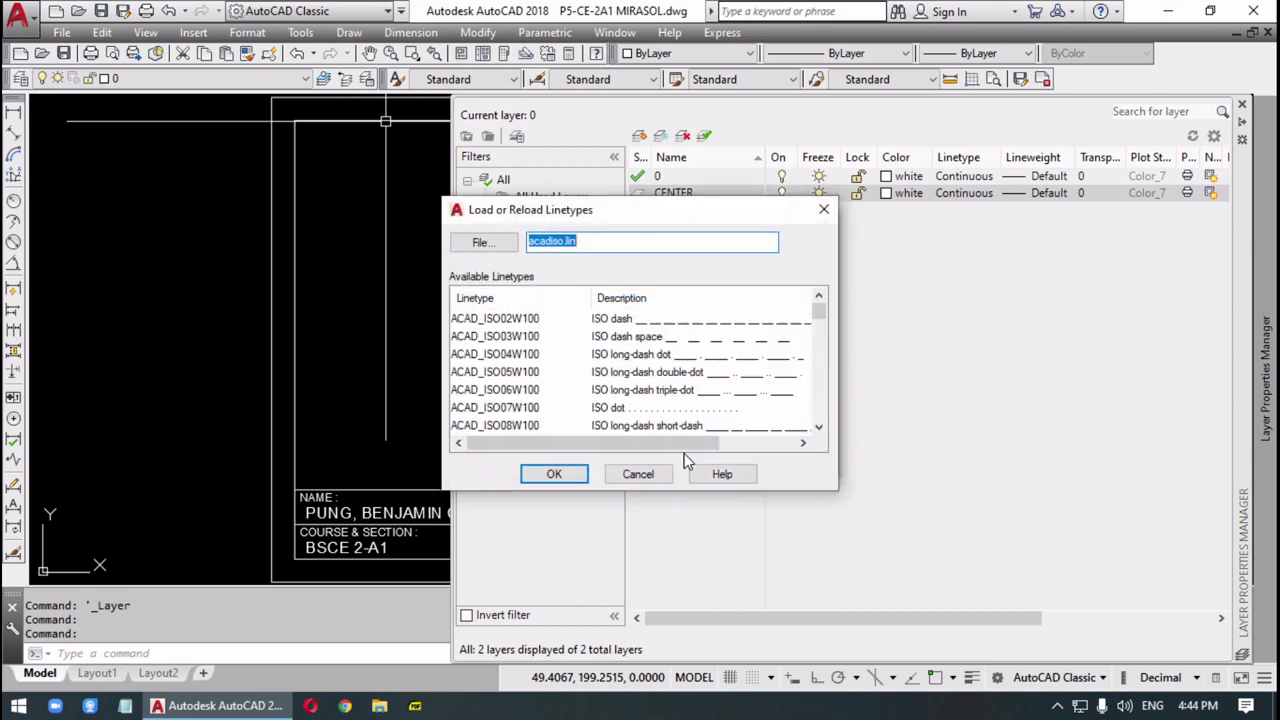
pyautogui.moveTo(820, 314); pyautogui.dragTo(826, 348)
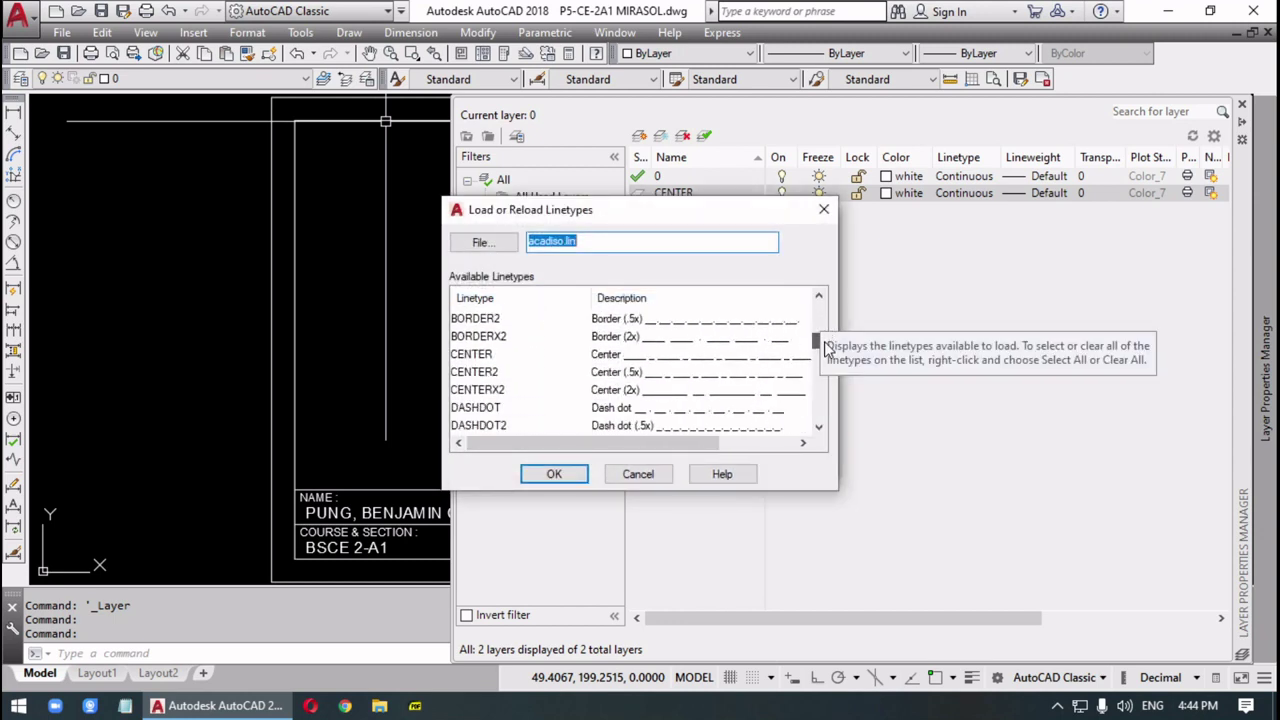
pyautogui.click(480, 390)
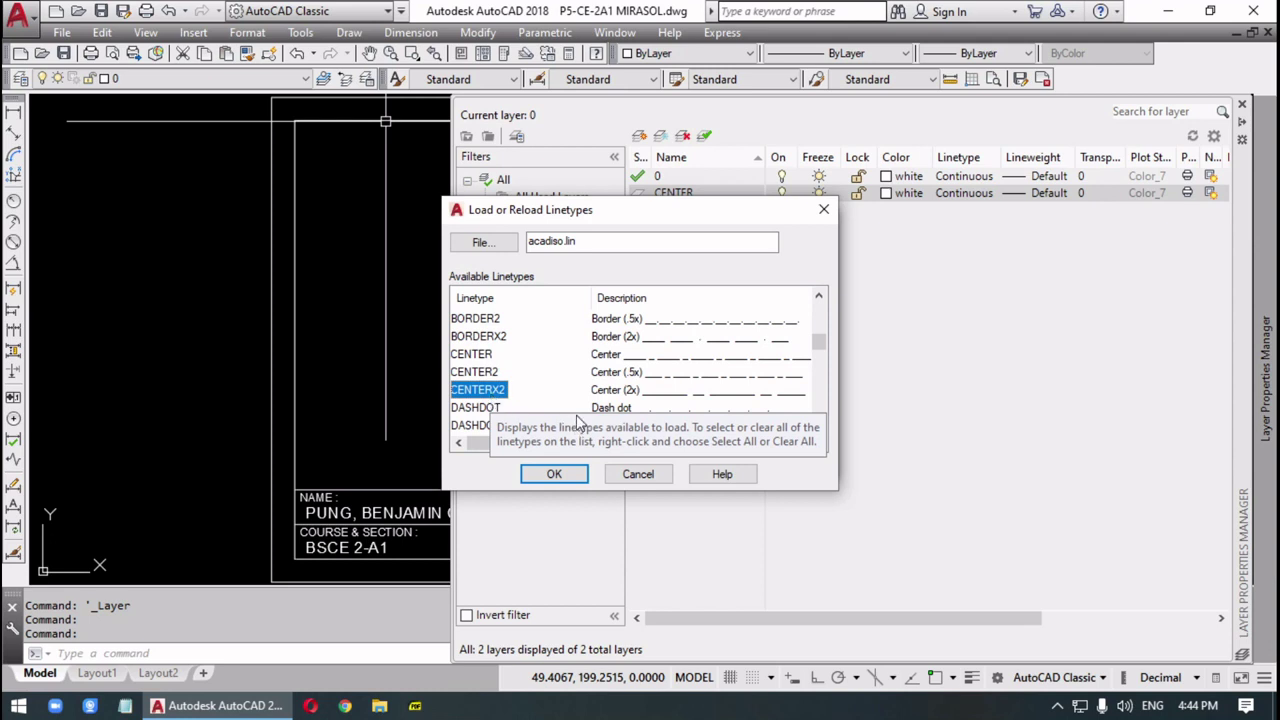
pyautogui.click(560, 474)
pyautogui.click(487, 302)
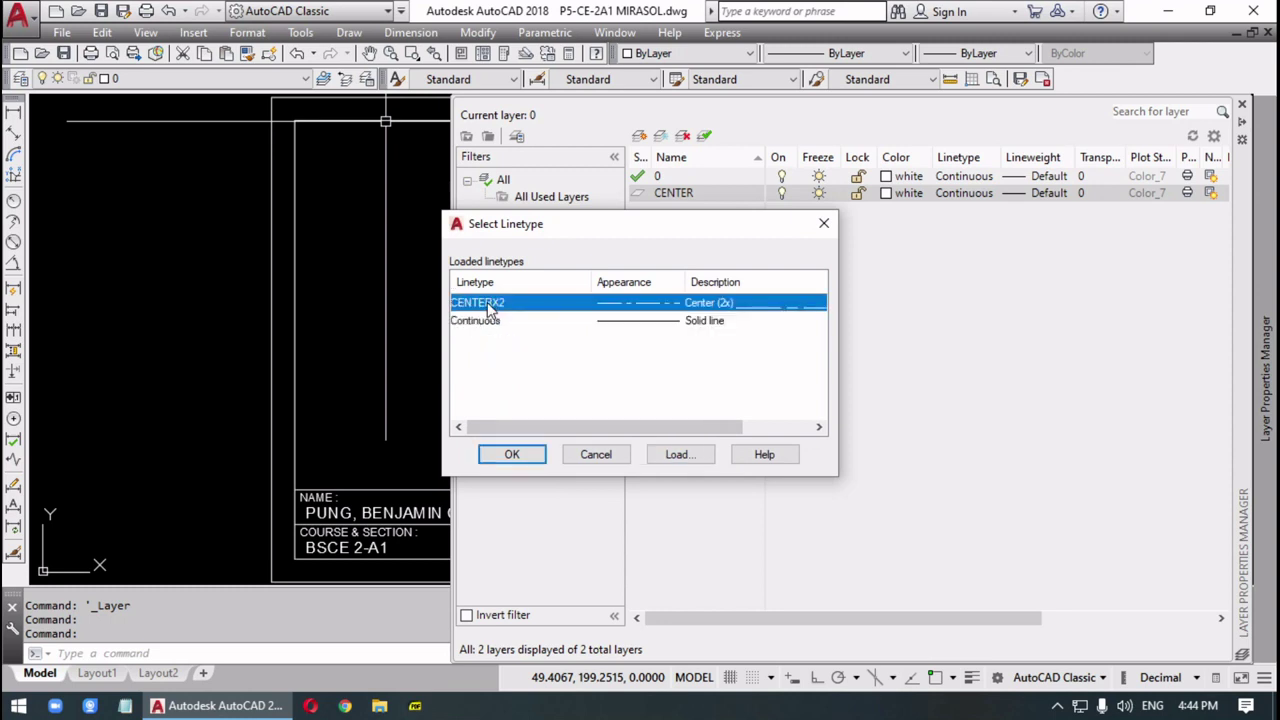
pyautogui.click(510, 455)
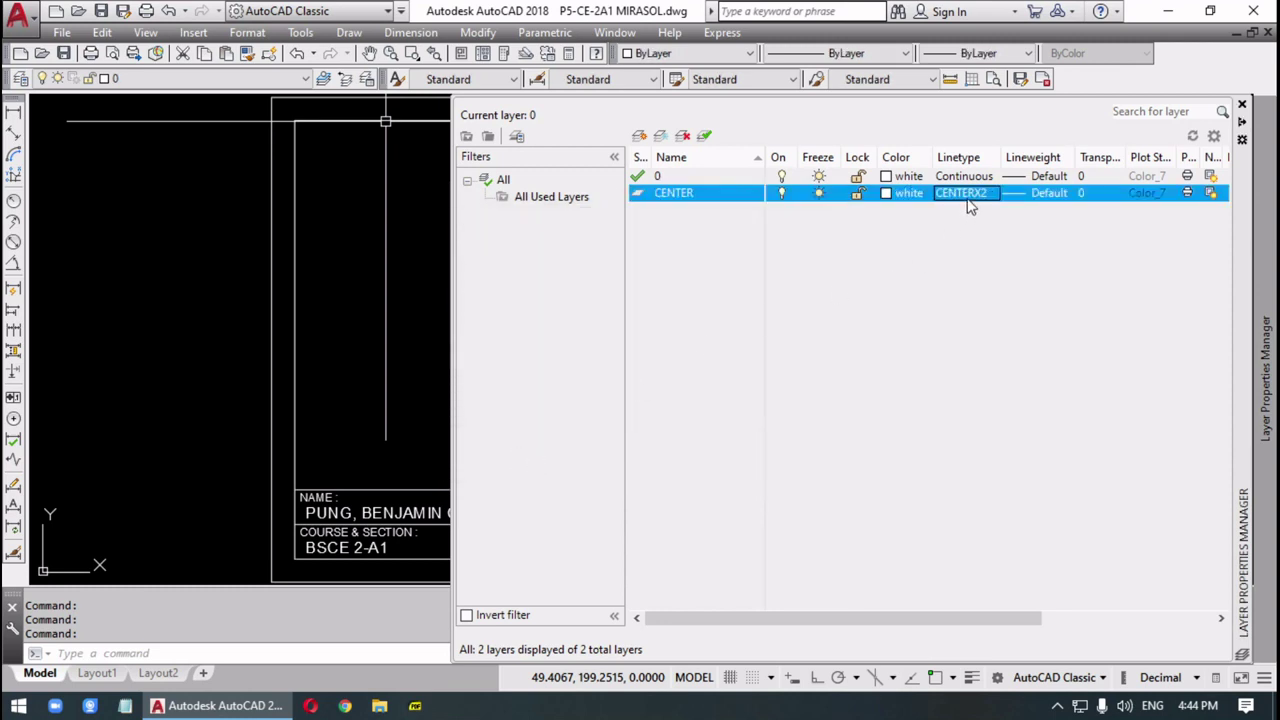
# - Set the CENTER layer's lineweight to 0.40 mm
pyautogui.click(1046, 195)
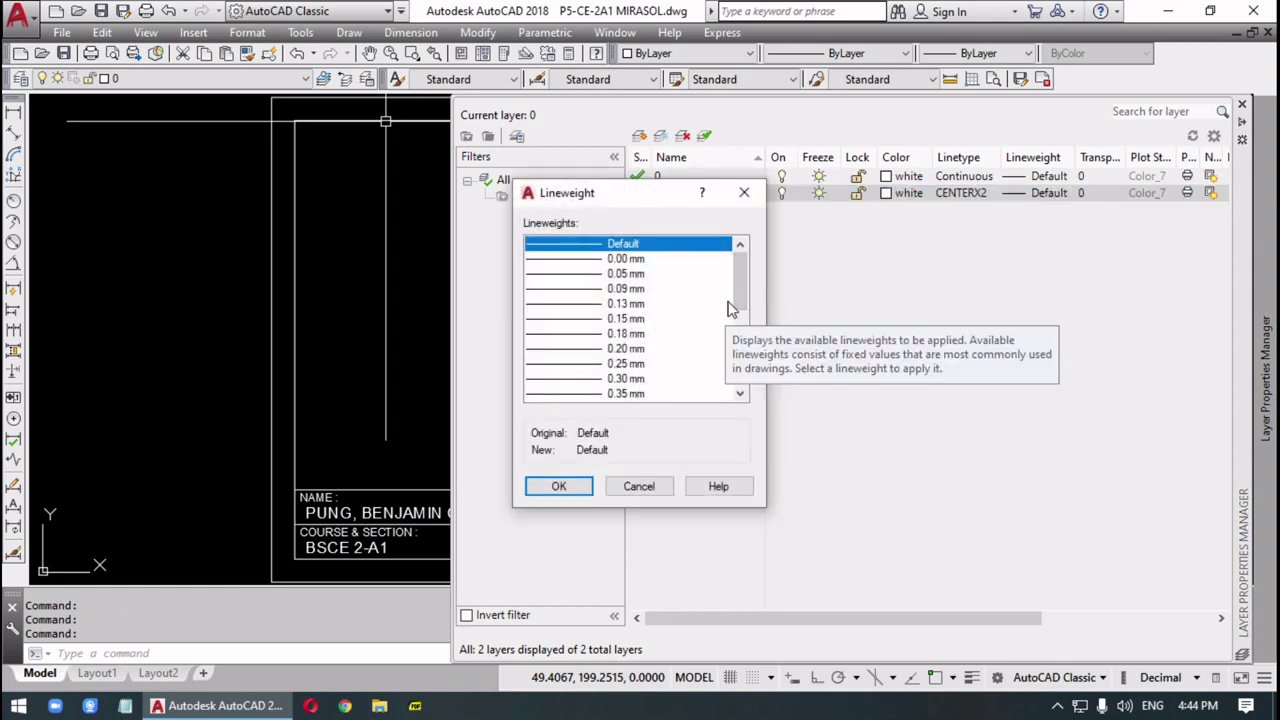
pyautogui.moveTo(739, 282); pyautogui.dragTo(739, 298)
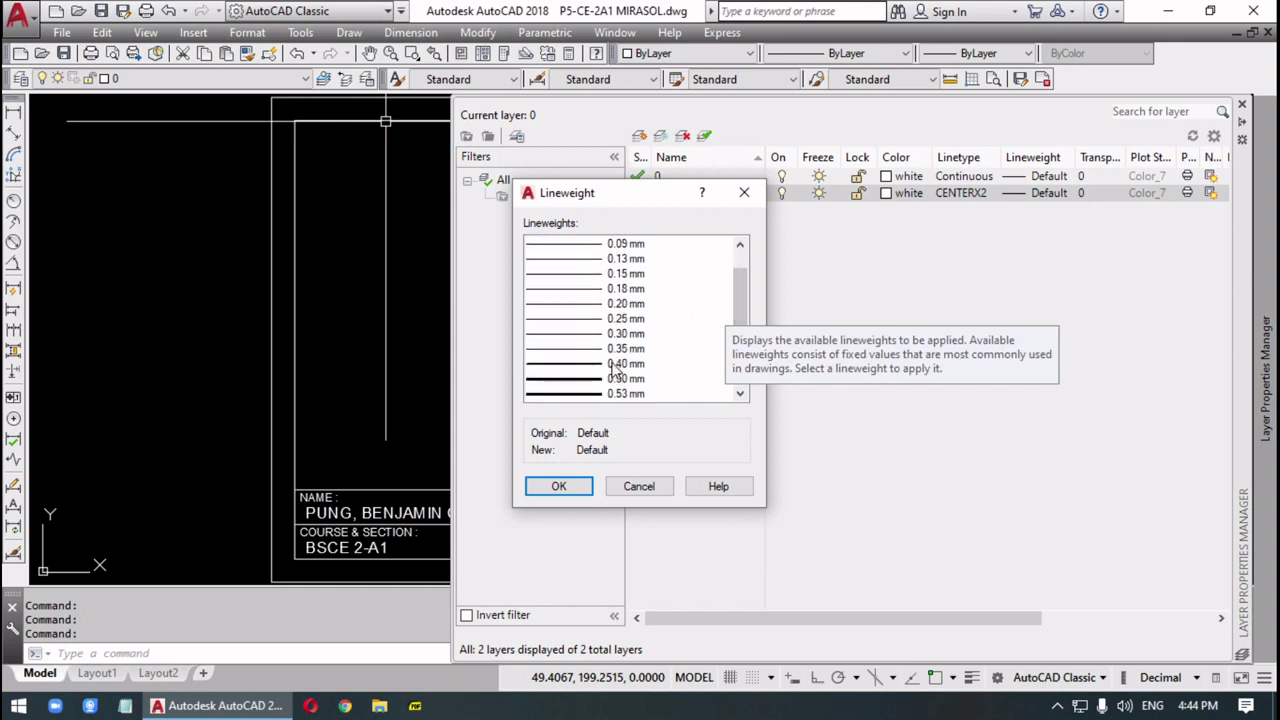
pyautogui.click(620, 364)
pyautogui.click(563, 486)
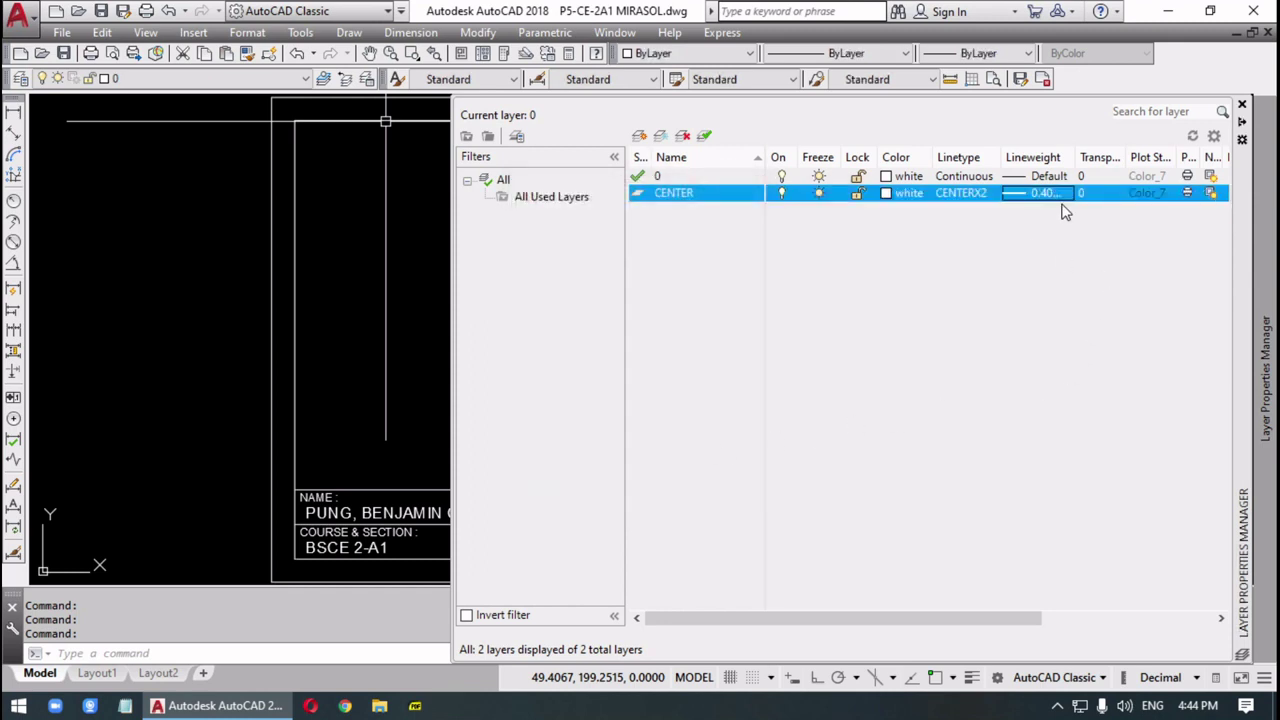
# - Create another layer named CONSTRUCTION
pyautogui.click(640, 137)
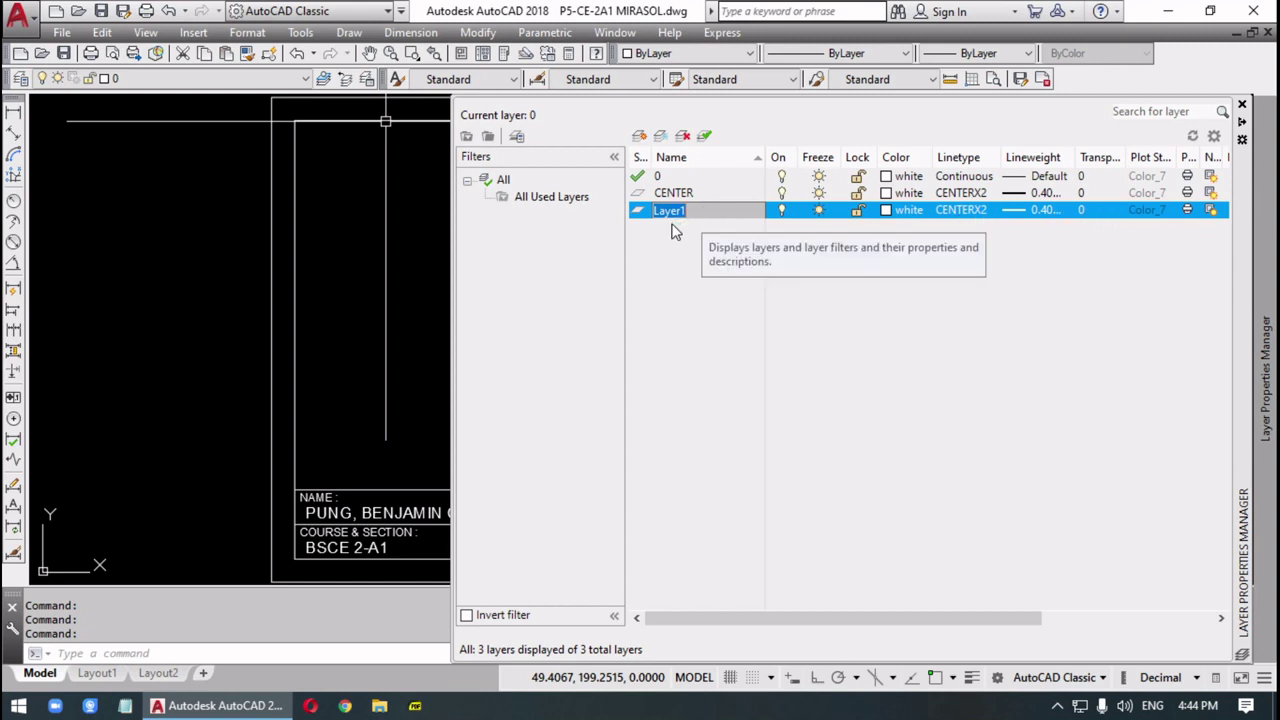
pyautogui.write('cONST')
pyautogui.write('RUCTIO')
pyautogui.write('C')
pyautogui.press('Return')
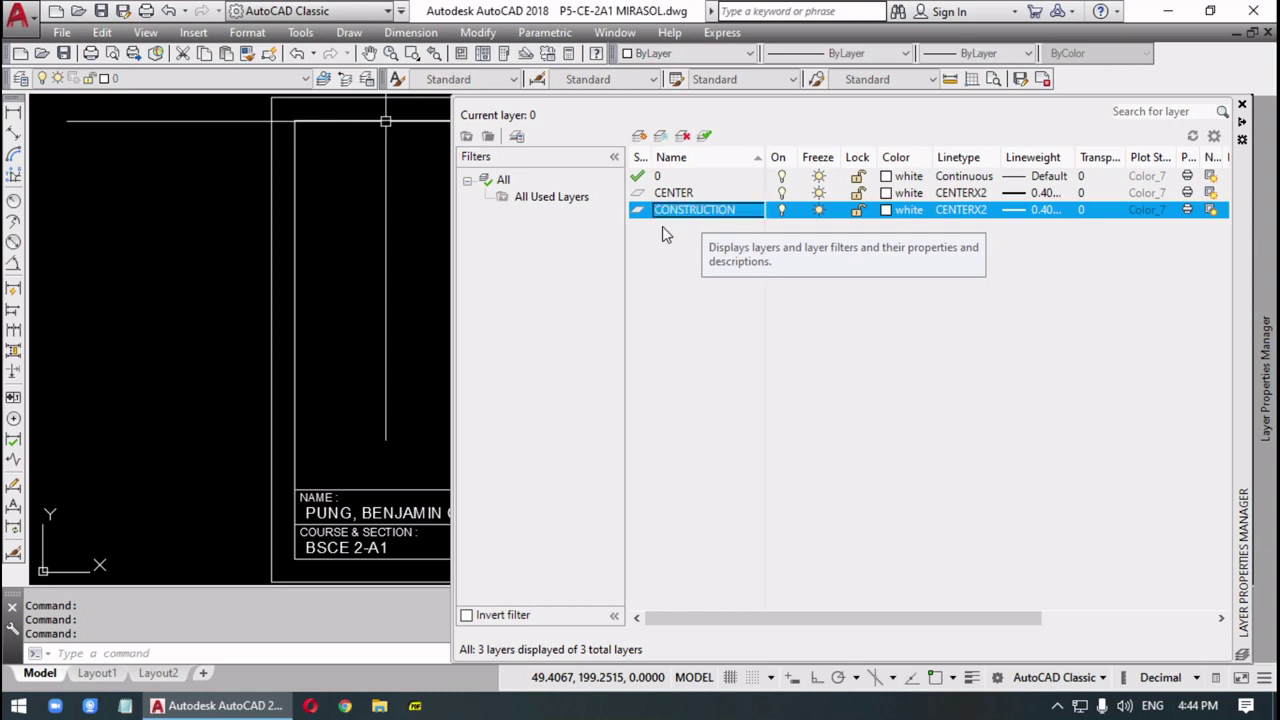
# - Set the CONSTRUCTION layer's color to index color 142
pyautogui.click(886, 210)
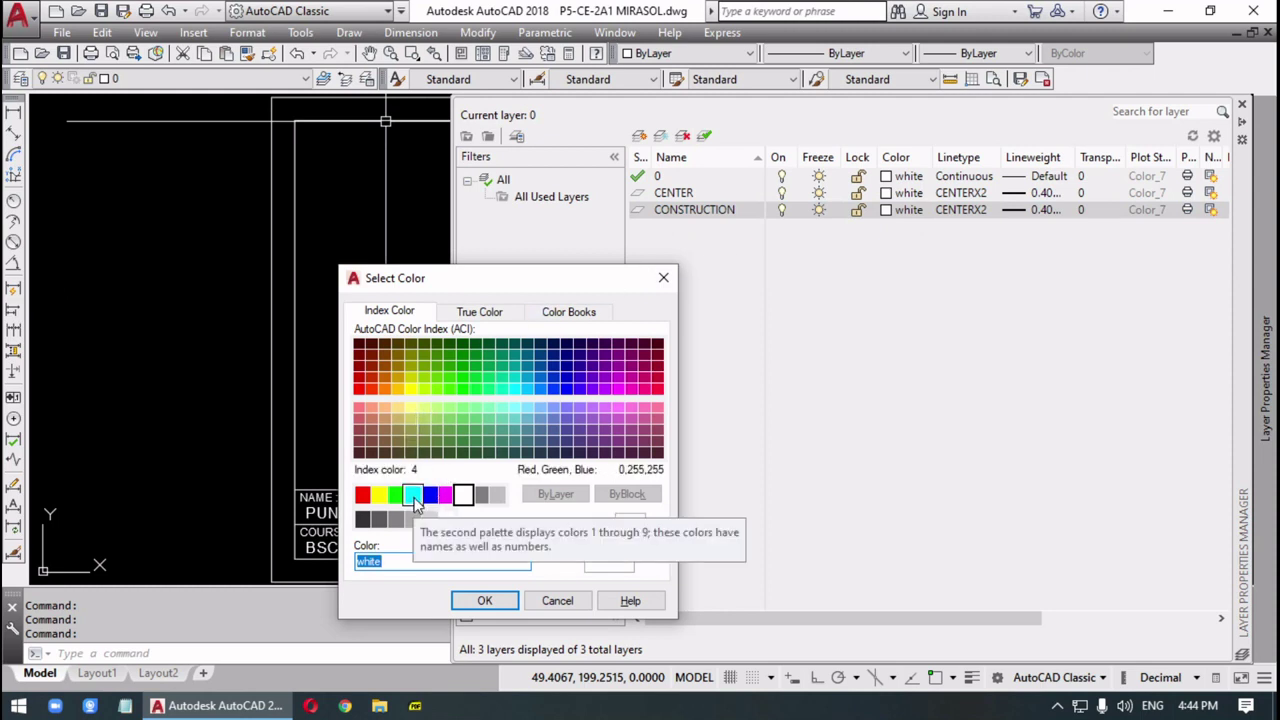
pyautogui.click(528, 380)
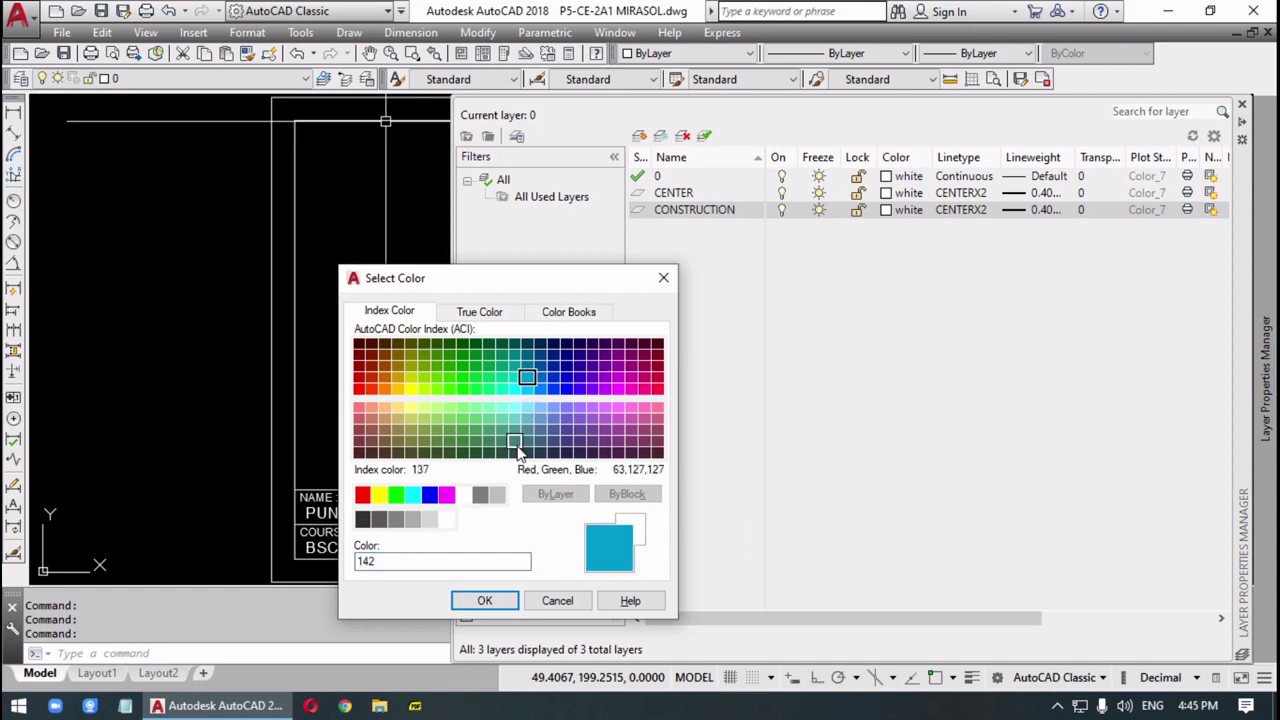
pyautogui.click(484, 600)
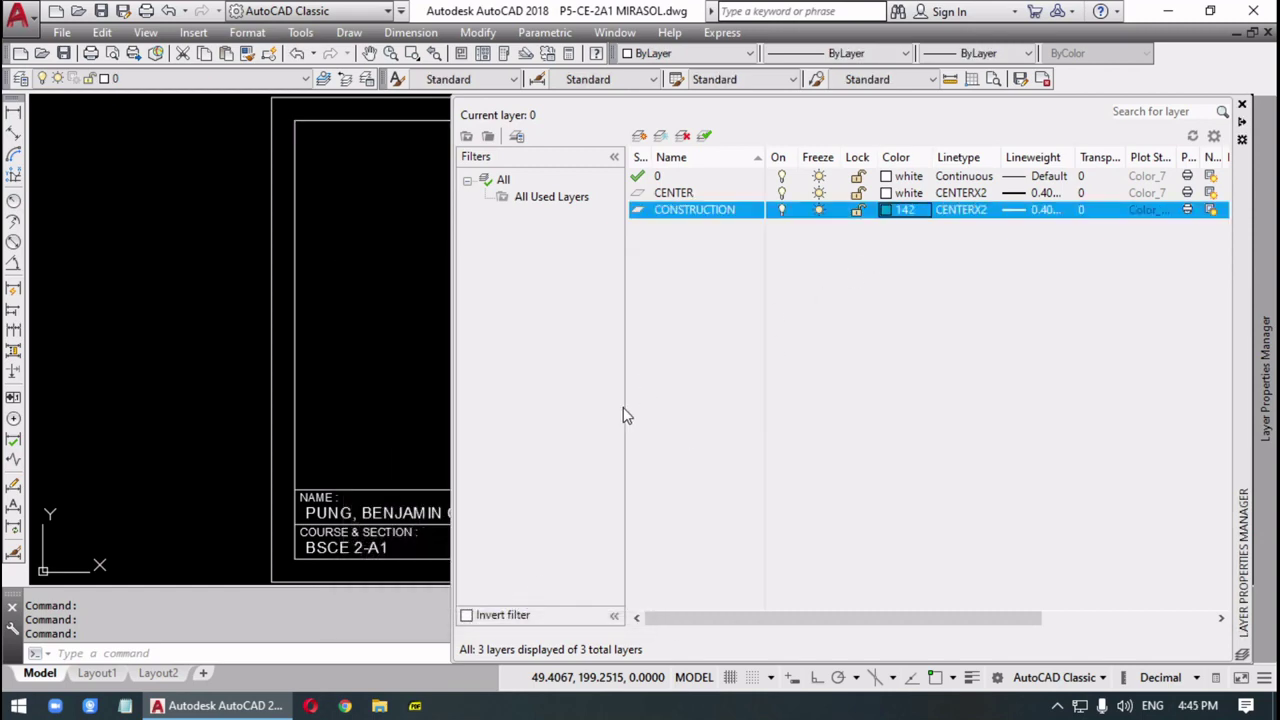
# - Set the CONSTRUCTION layer's lineweight to 0.13 mm and turn off plotting for it
pyautogui.click(1043, 212)
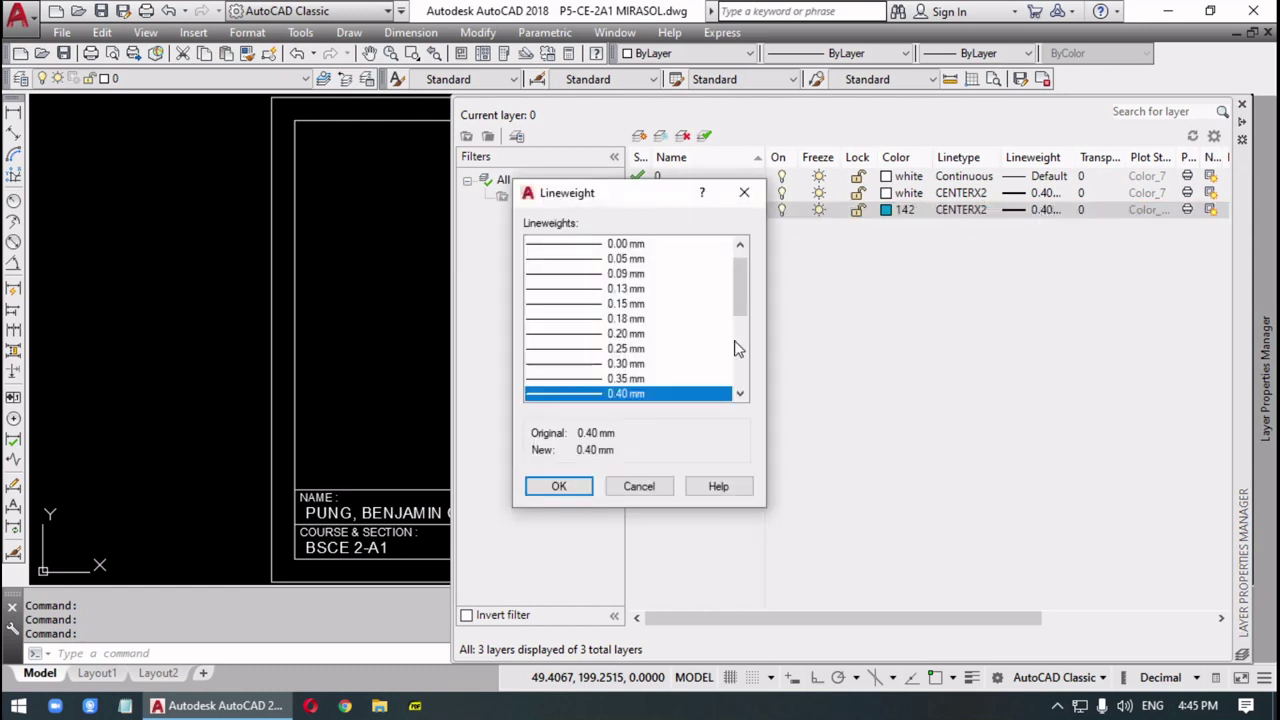
pyautogui.click(628, 289)
pyautogui.click(558, 486)
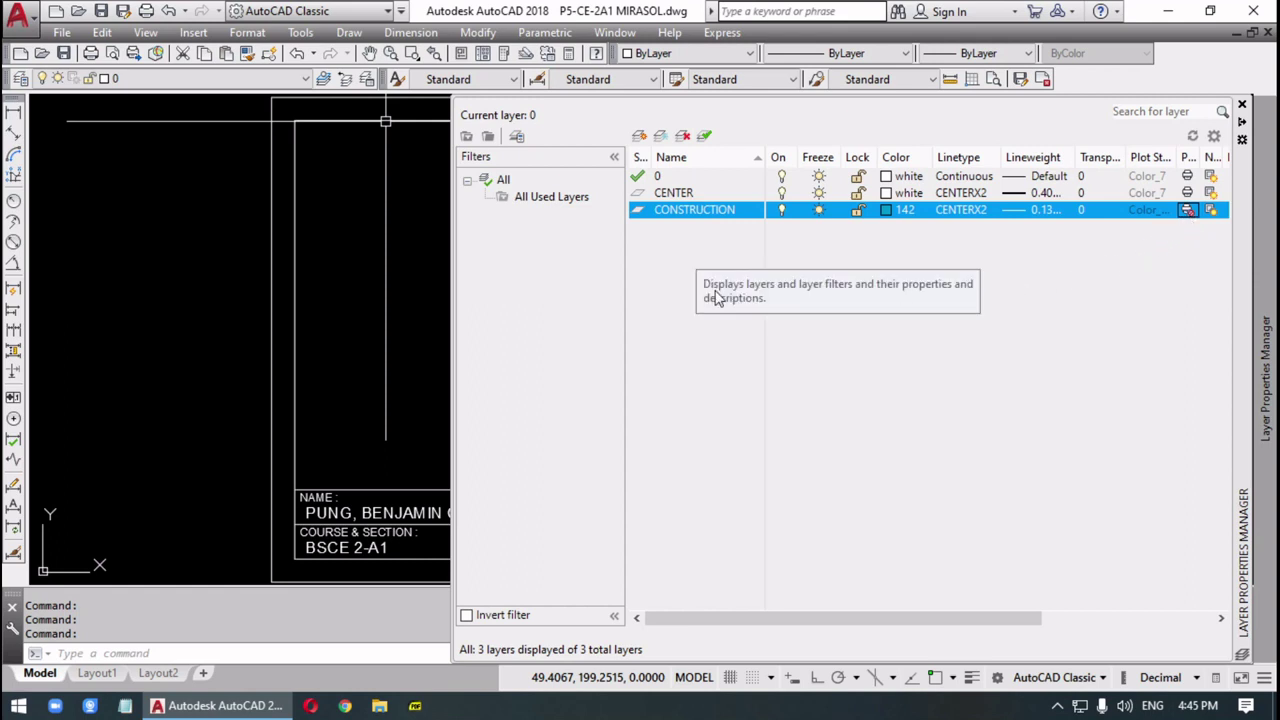
# - Create another layer named DIMENSION
pyautogui.click(639, 136)
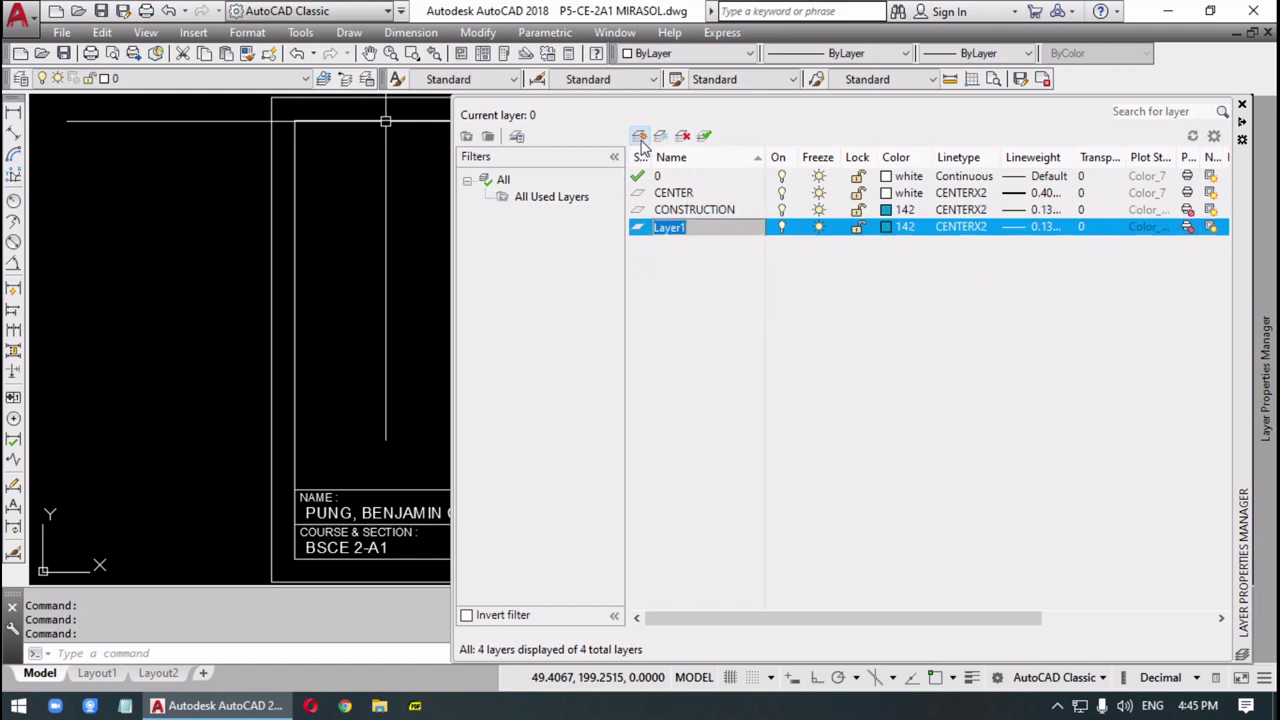
pyautogui.write('DI')
pyautogui.press('Return')
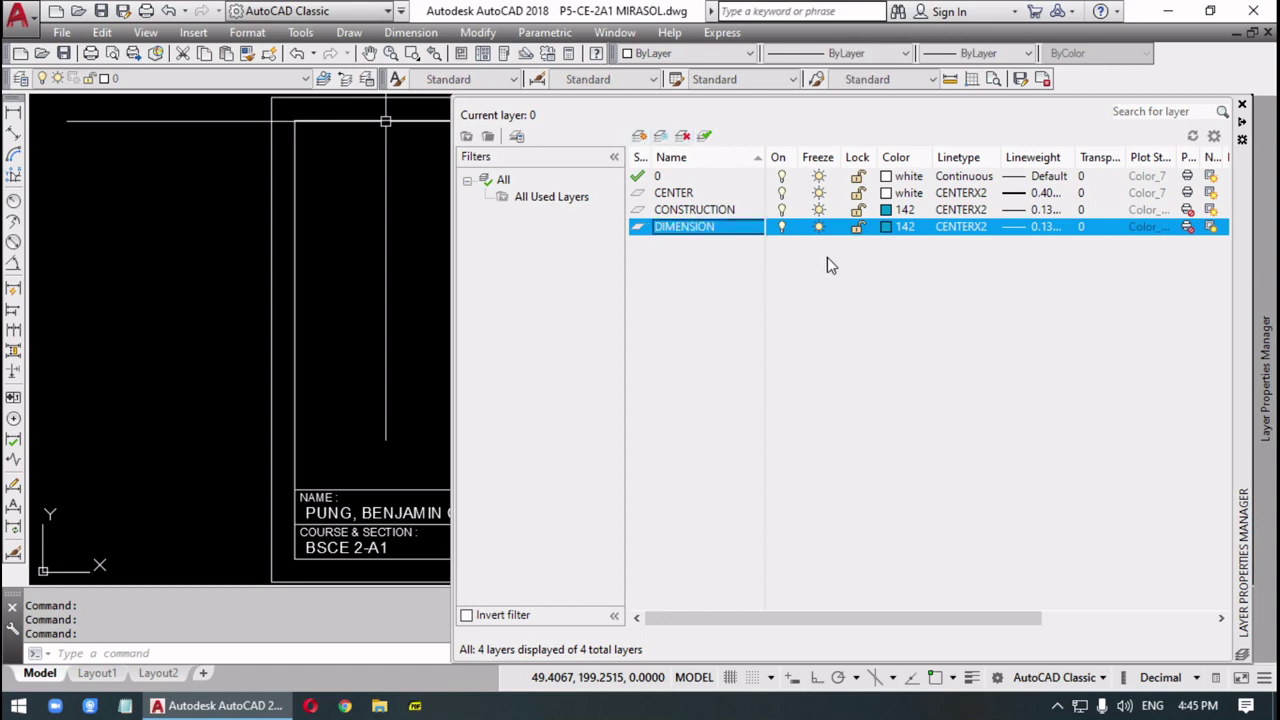
# - Set the DIMENSION layer's color to red and its linetype to Continuous
pyautogui.click(889, 228)
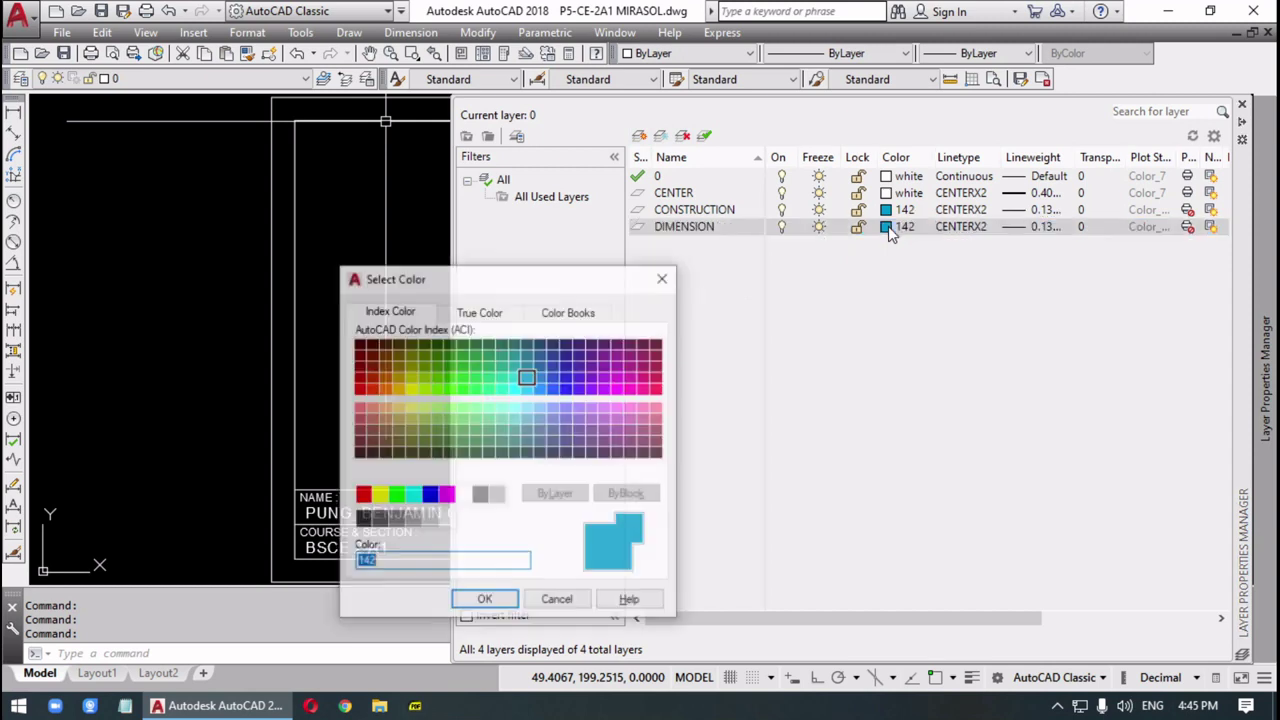
pyautogui.click(362, 496)
pyautogui.click(484, 600)
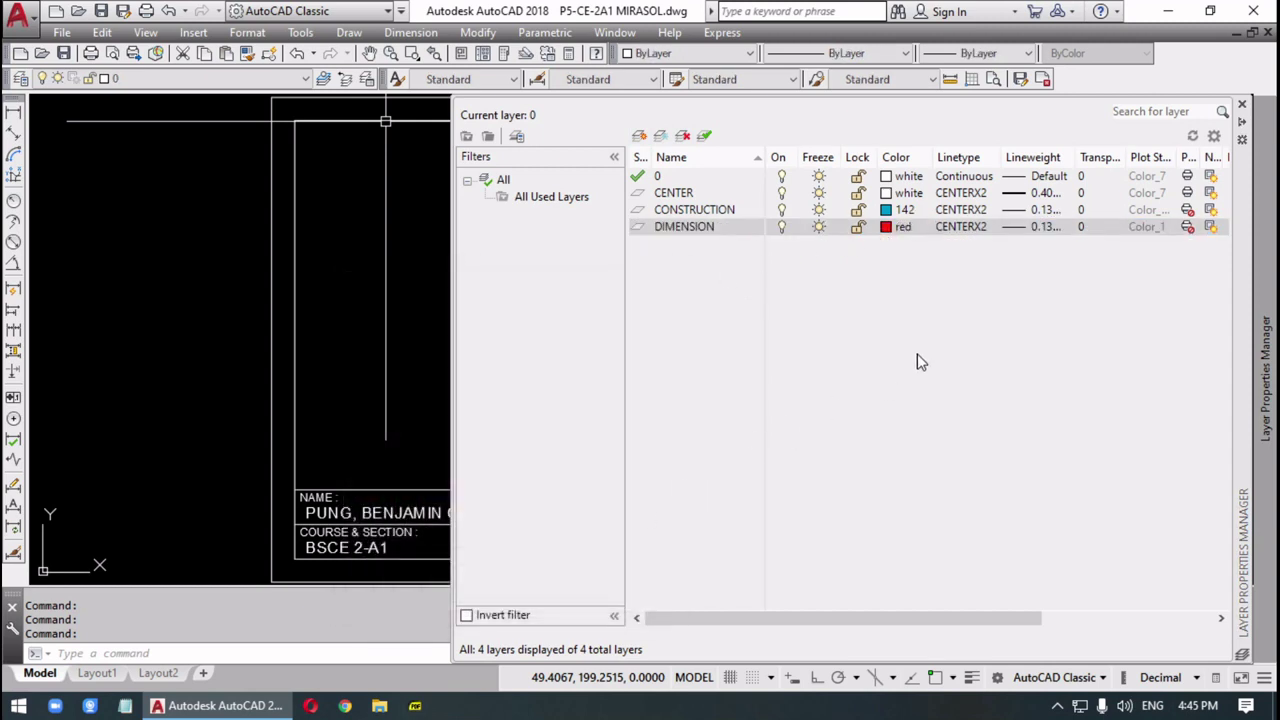
pyautogui.click(966, 226)
pyautogui.click(470, 320)
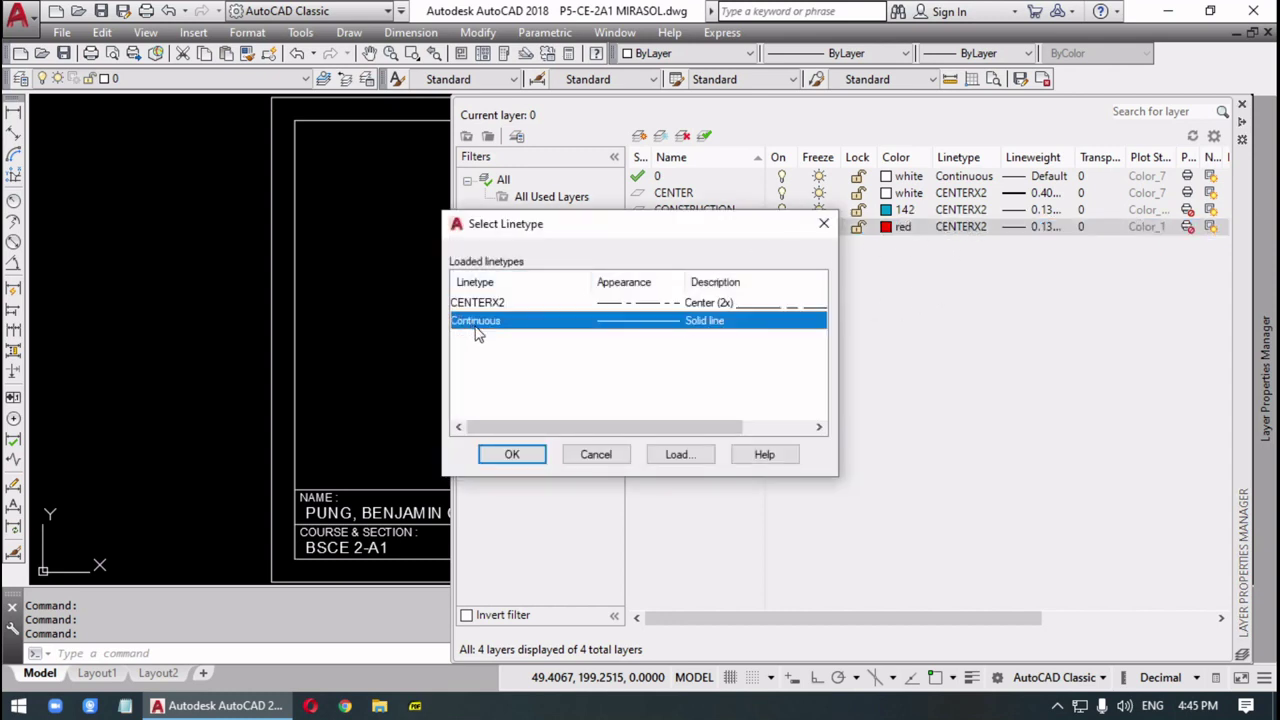
pyautogui.click(511, 454)
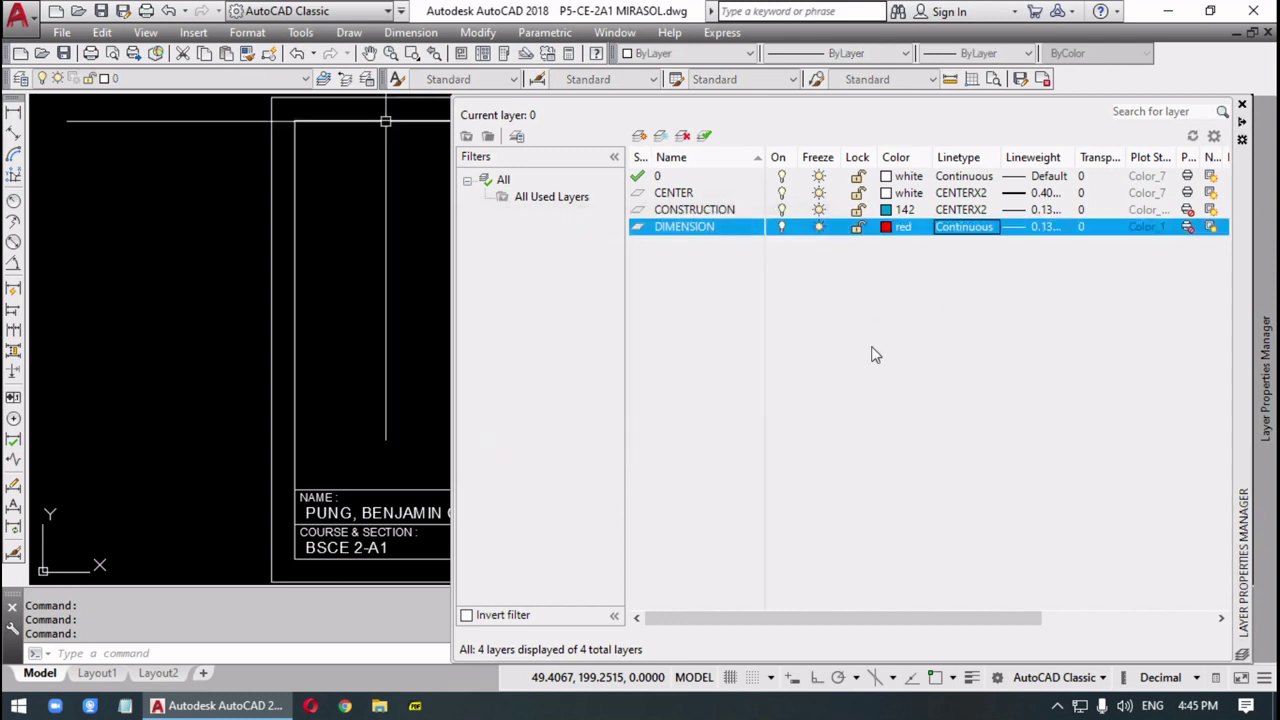
# - Set the DIMENSION layer's lineweight to 0.30 mm and turn on plotting for it
pyautogui.click(1045, 227)
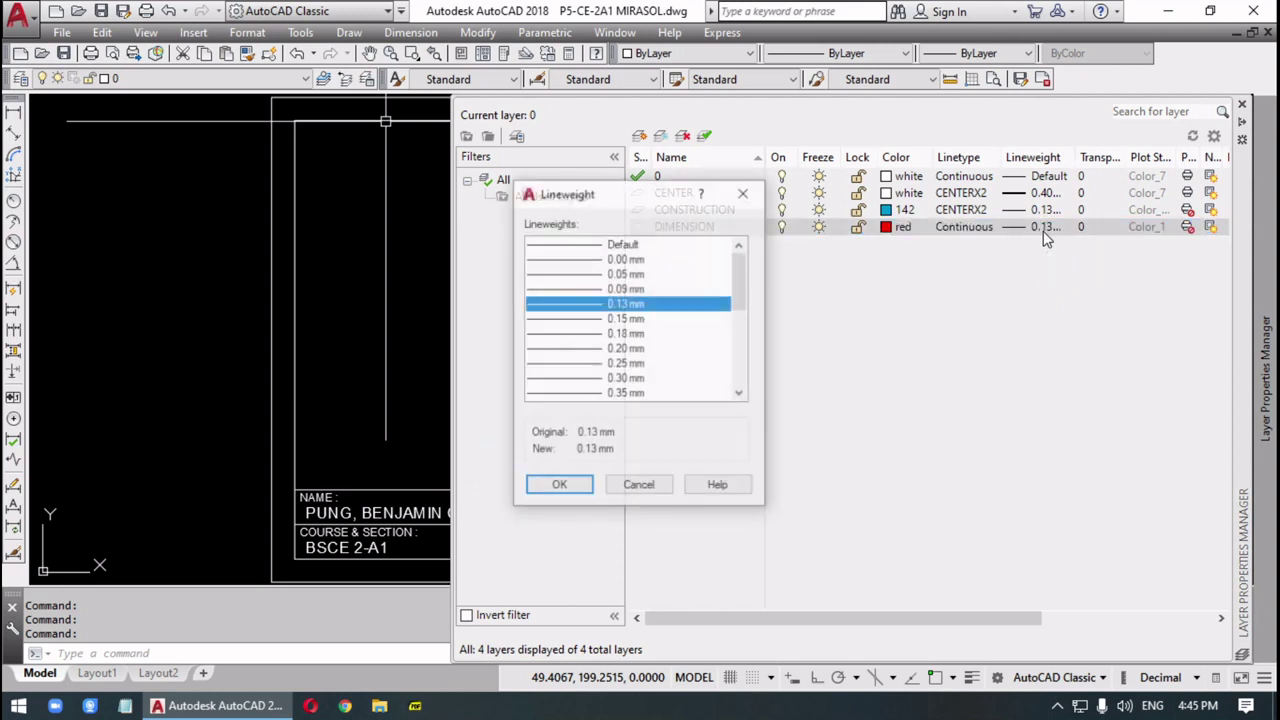
pyautogui.click(611, 380)
pyautogui.click(563, 486)
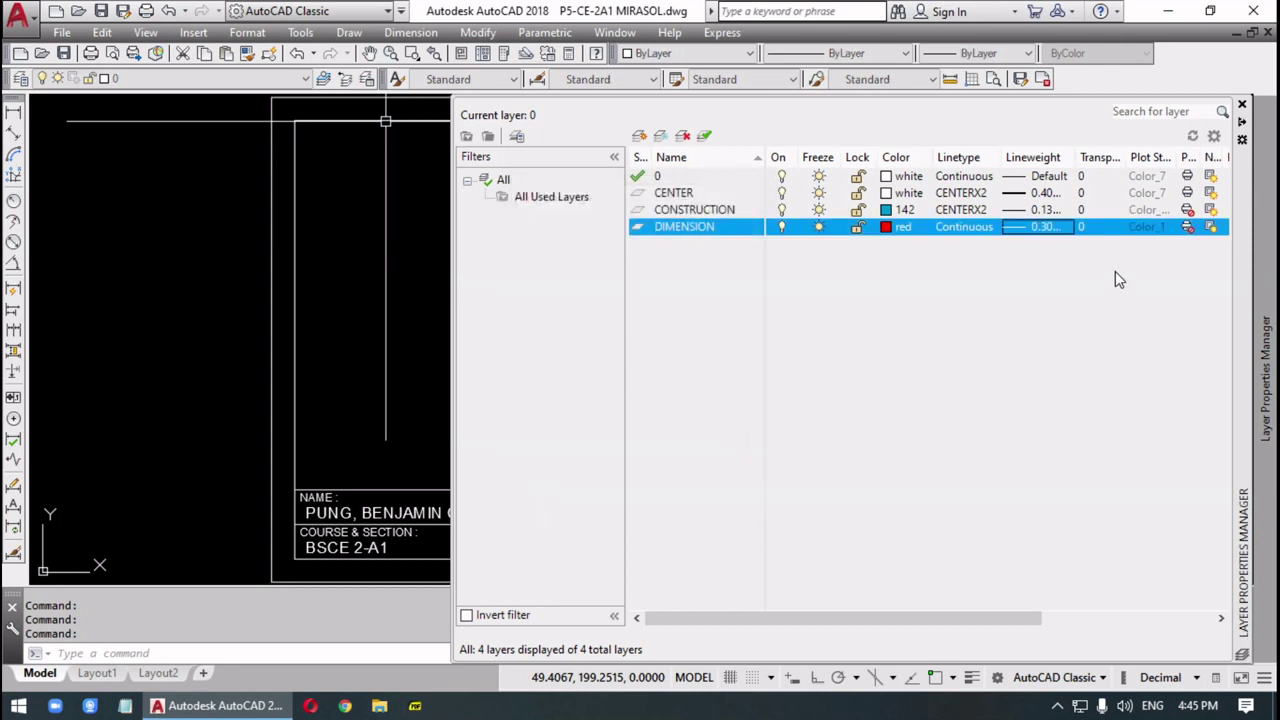
pyautogui.click(1187, 229)
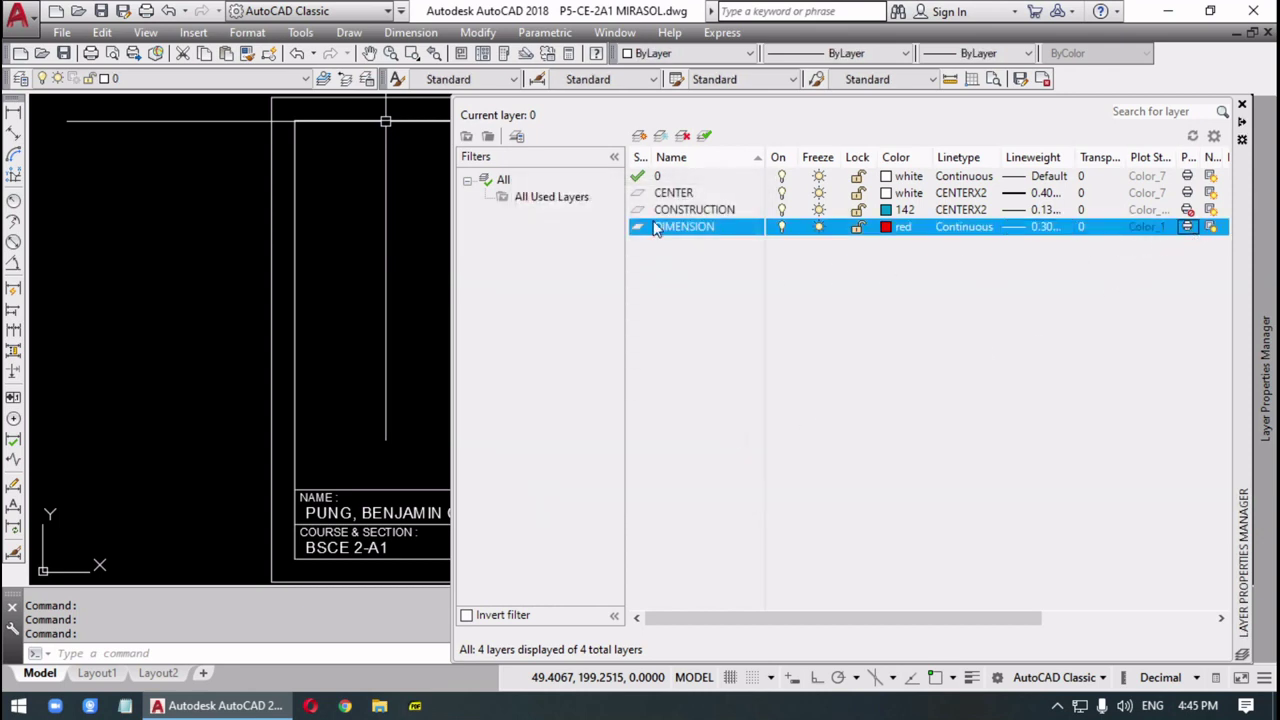
# - Create another layer named HIDDEN and set its color to white
pyautogui.click(639, 136)
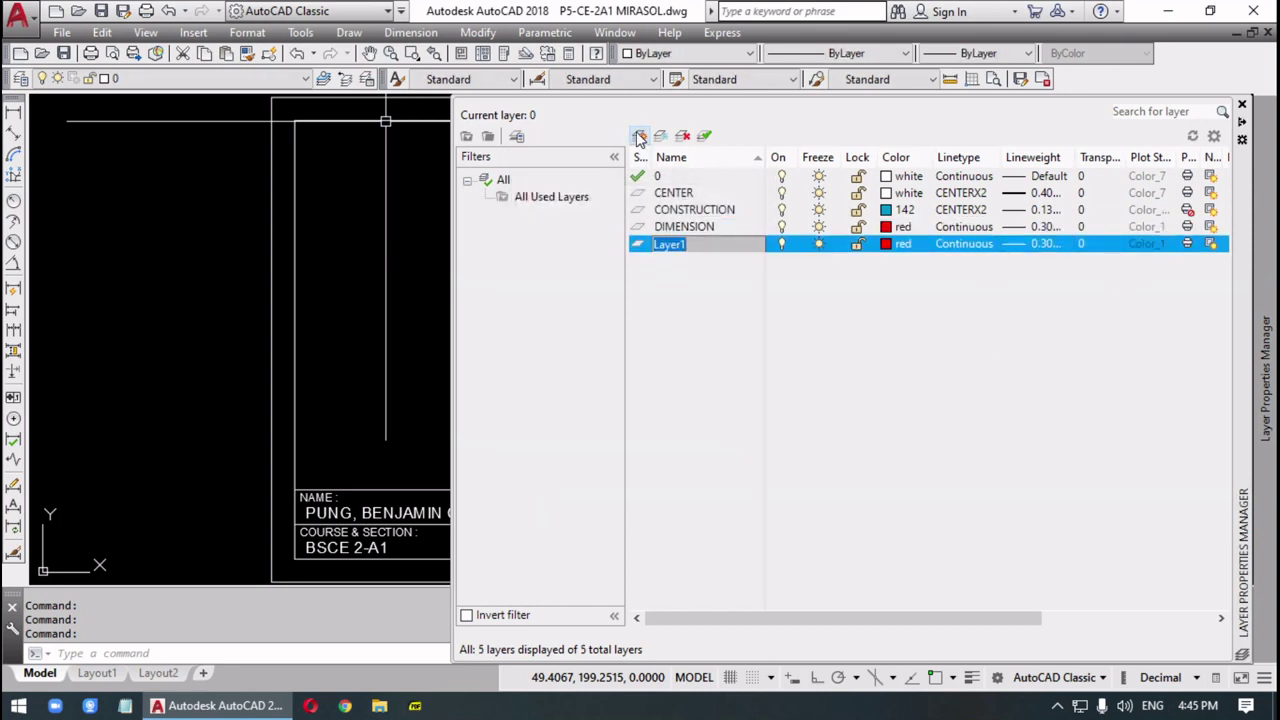
pyautogui.write('HIDDEN')
pyautogui.press('Return')
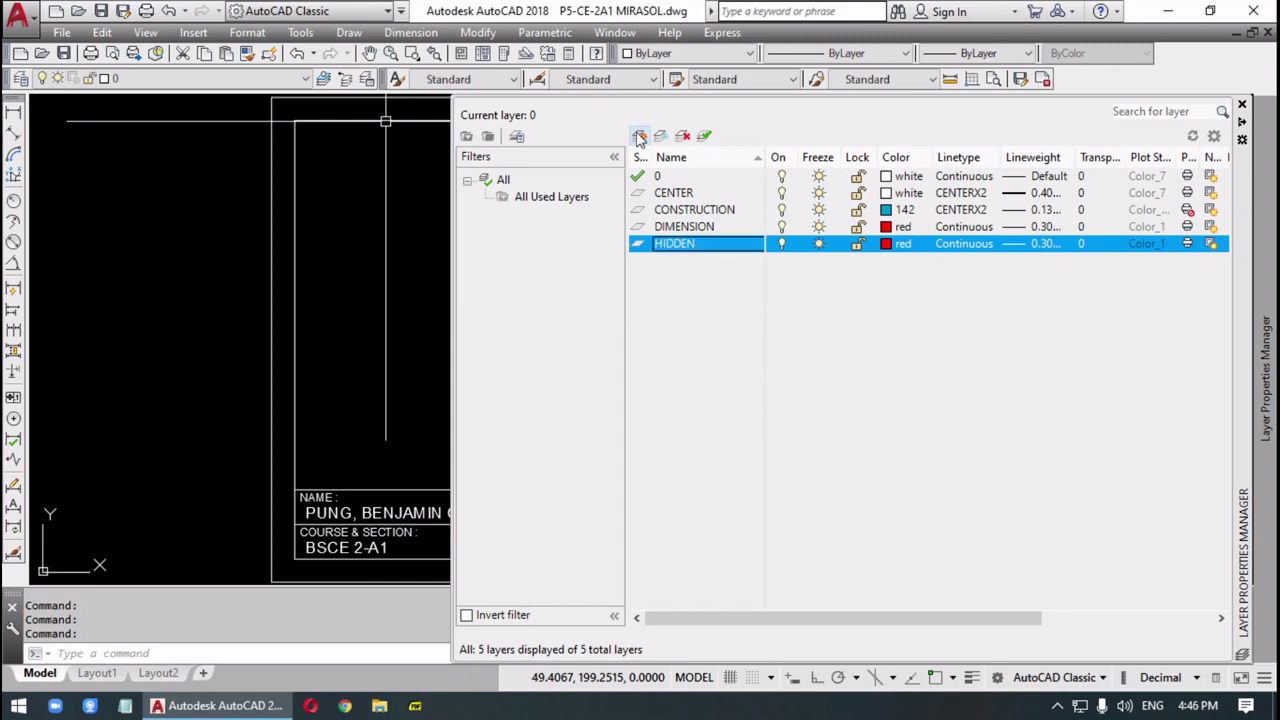
pyautogui.click(895, 250)
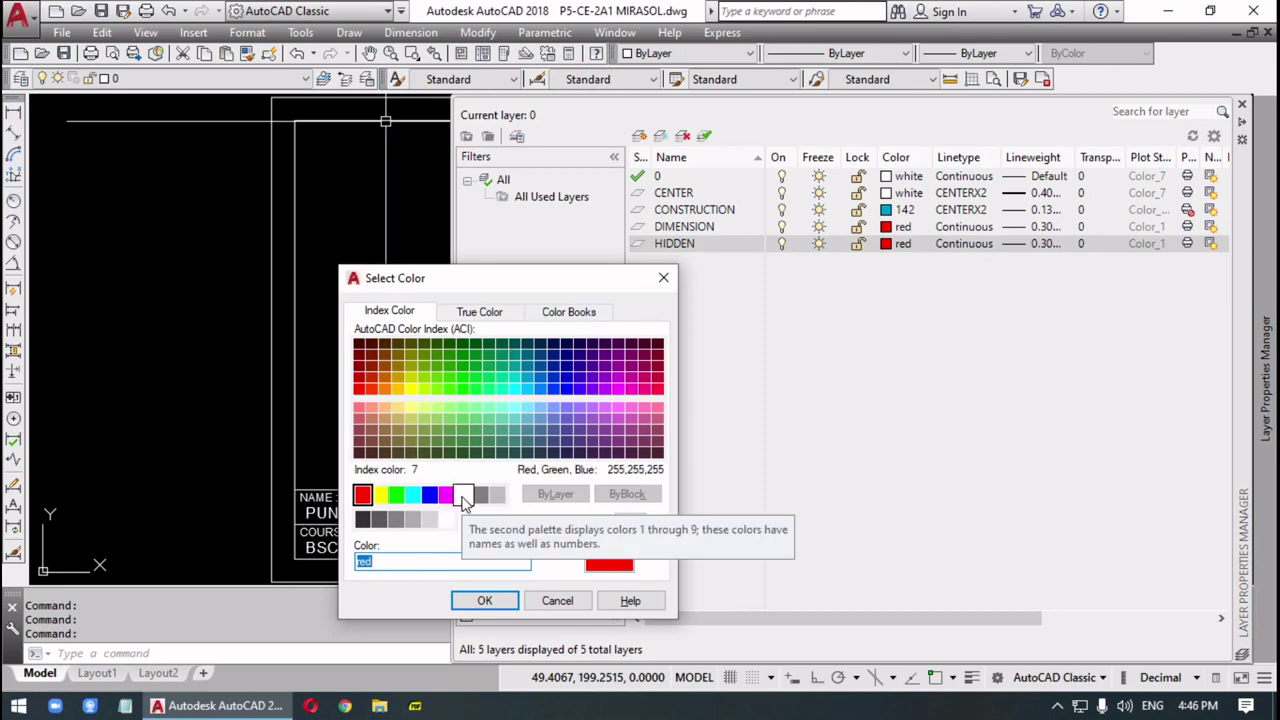
pyautogui.click(464, 497)
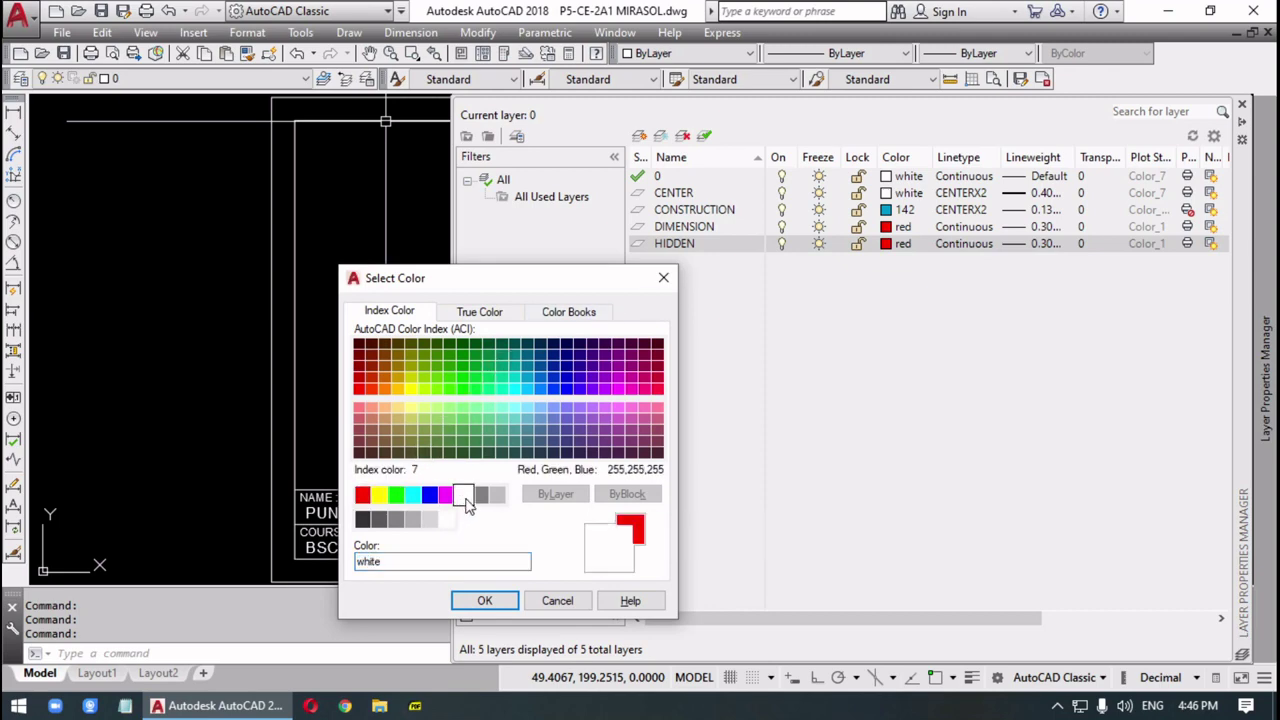
pyautogui.click(507, 600)
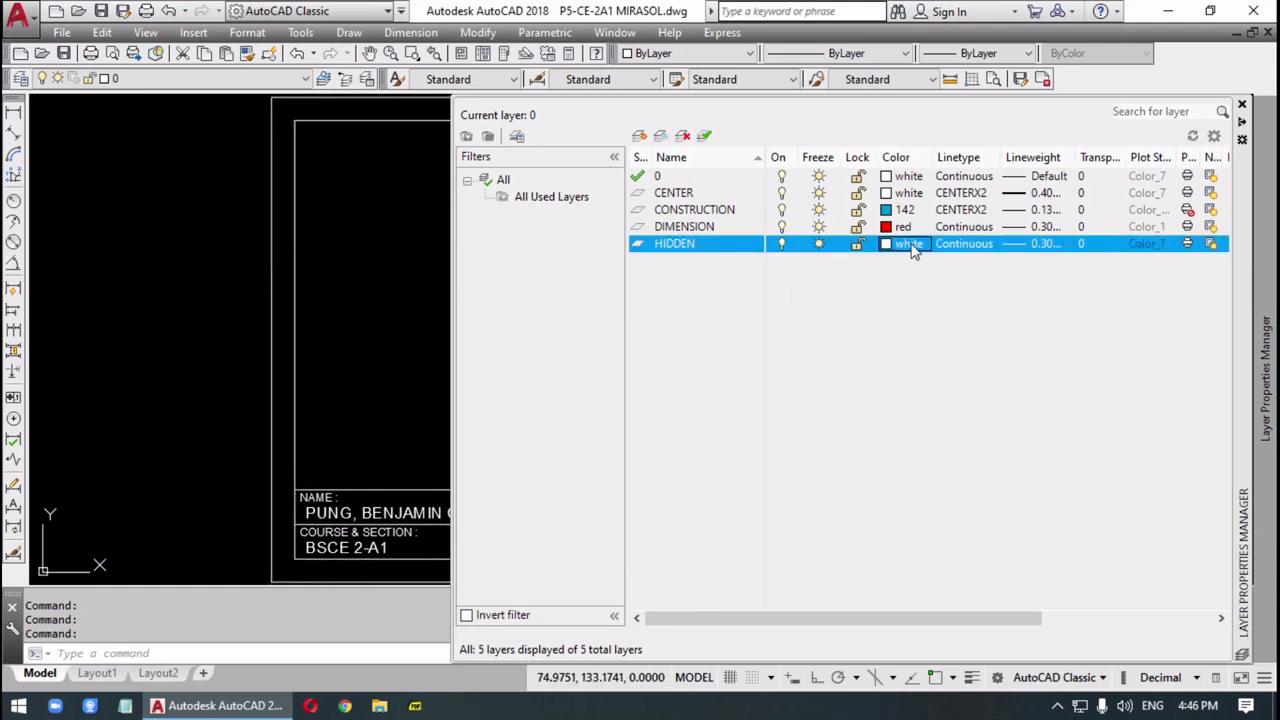
# - Load the HIDDENX2 linetype from acadiso.lin and assign it to the HIDDEN layer
pyautogui.click(970, 245)
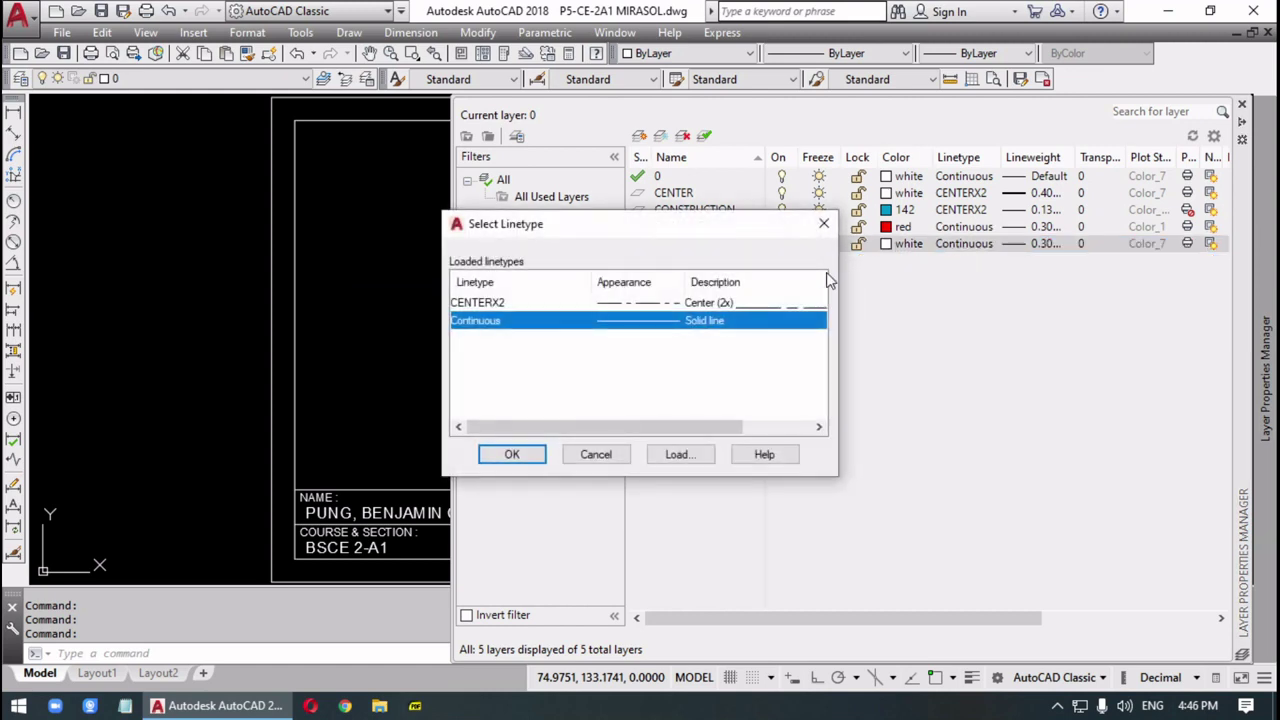
pyautogui.click(679, 455)
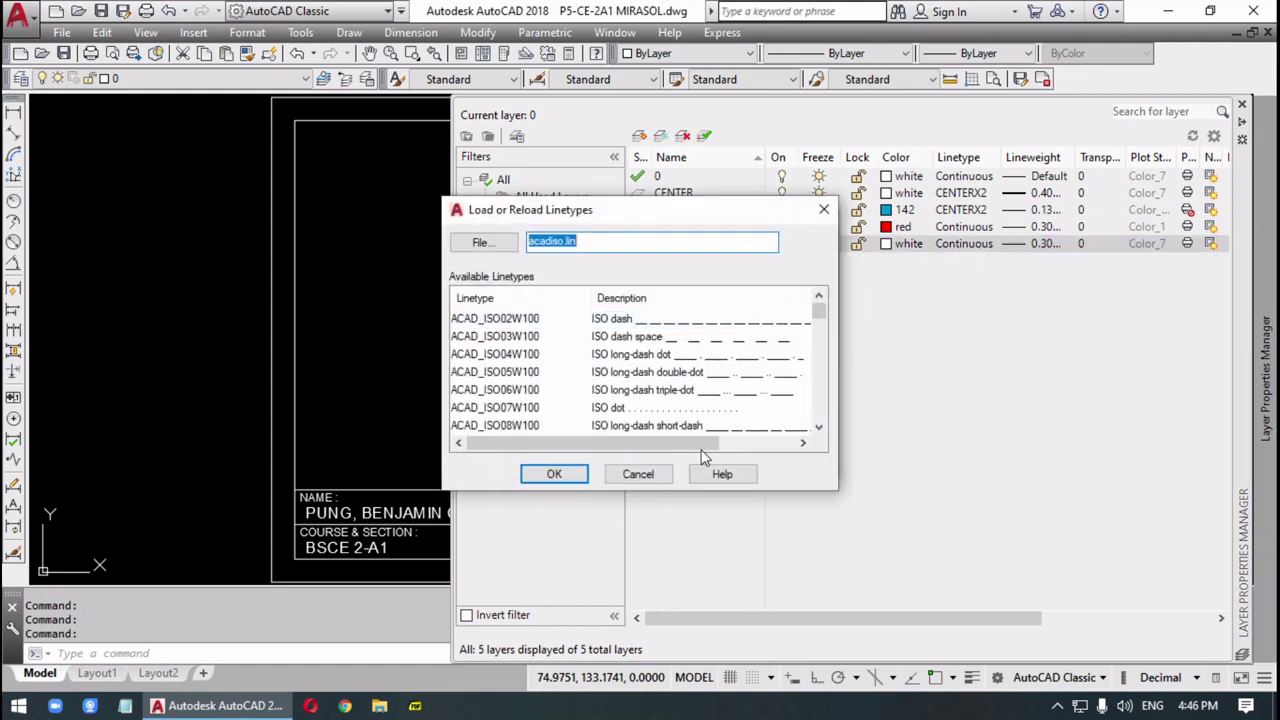
pyautogui.moveTo(822, 316); pyautogui.dragTo(842, 384)
pyautogui.click(491, 430)
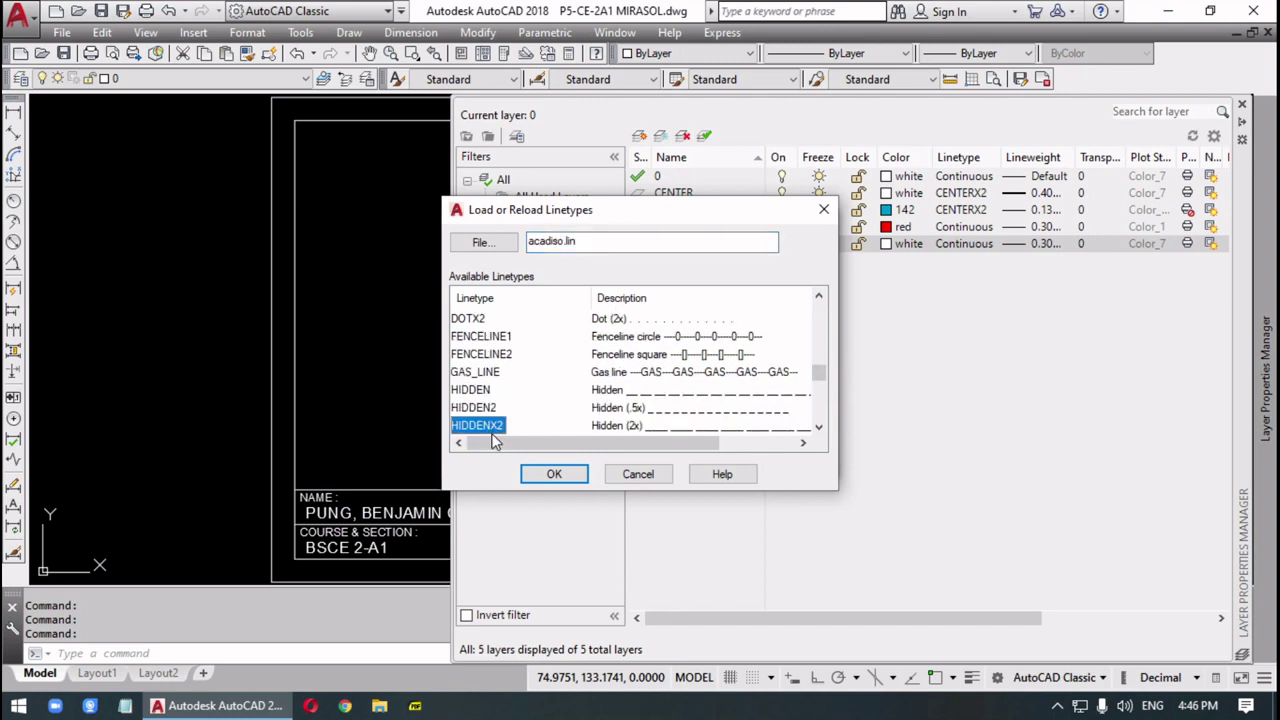
pyautogui.click(560, 476)
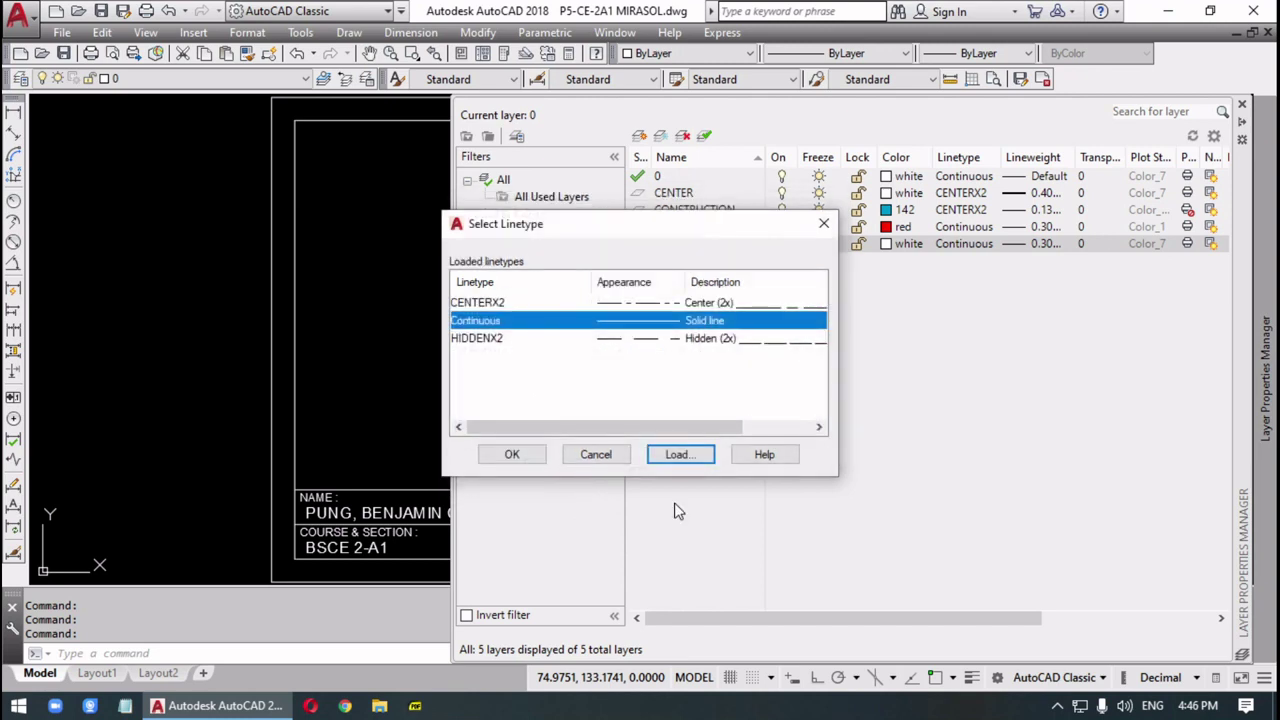
pyautogui.click(489, 338)
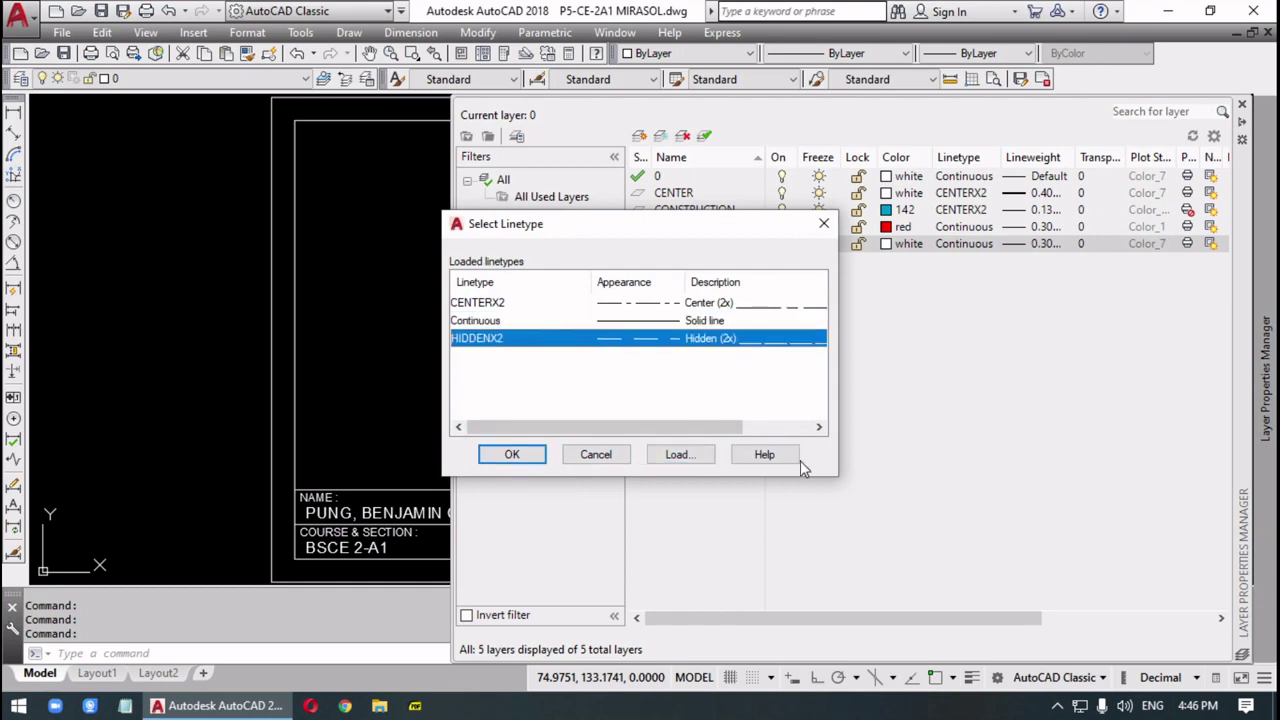
pyautogui.click(520, 453)
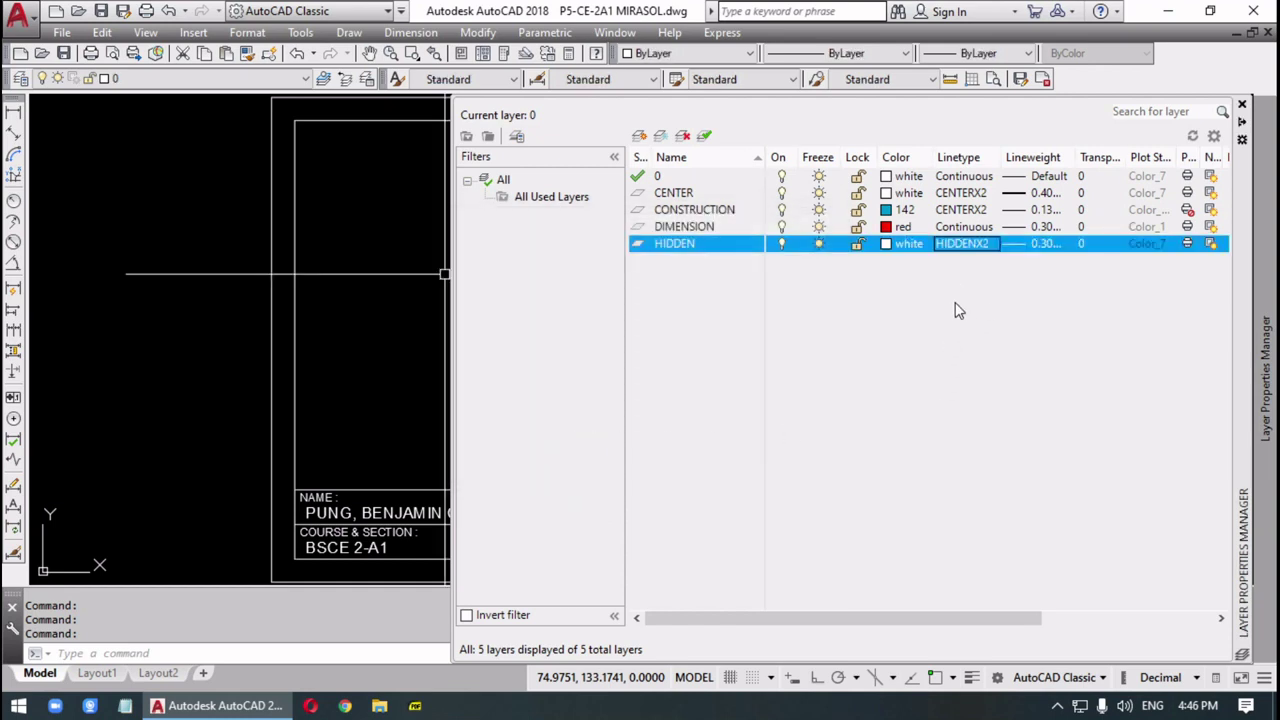
# - Set the HIDDEN layer's lineweight to 0.40 mm
pyautogui.click(1043, 244)
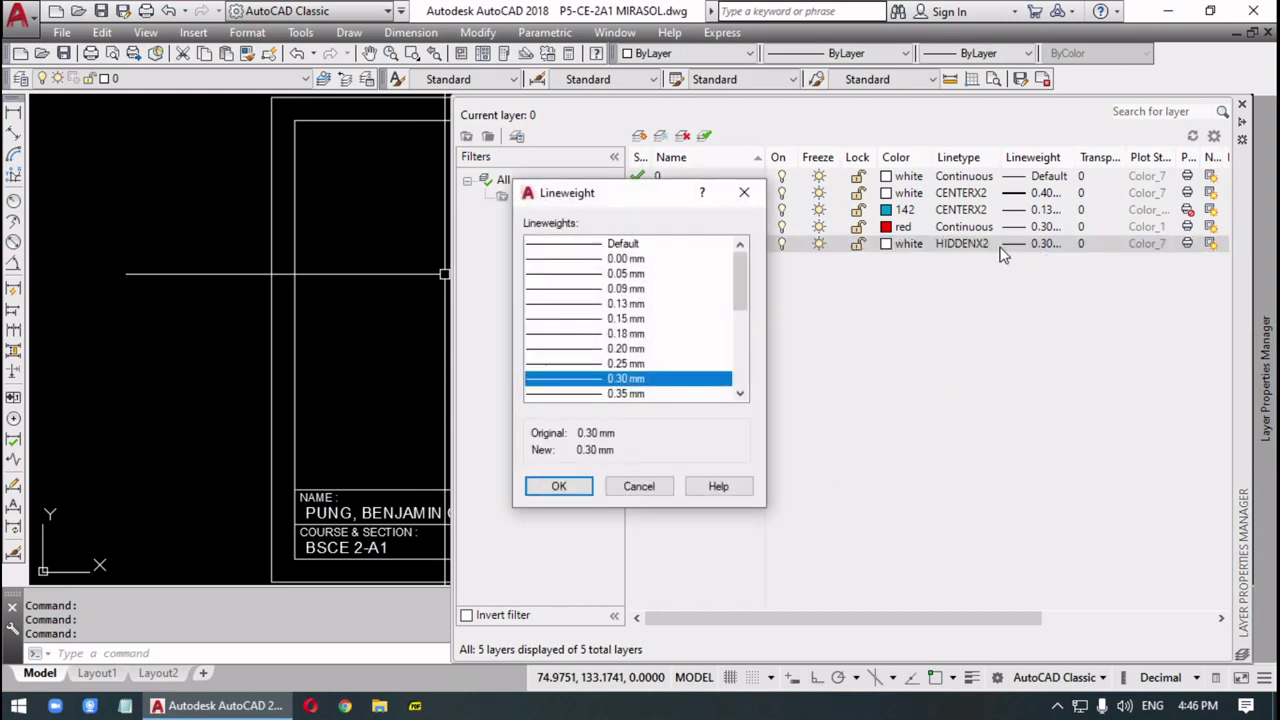
pyautogui.click(740, 394)
pyautogui.click(625, 394)
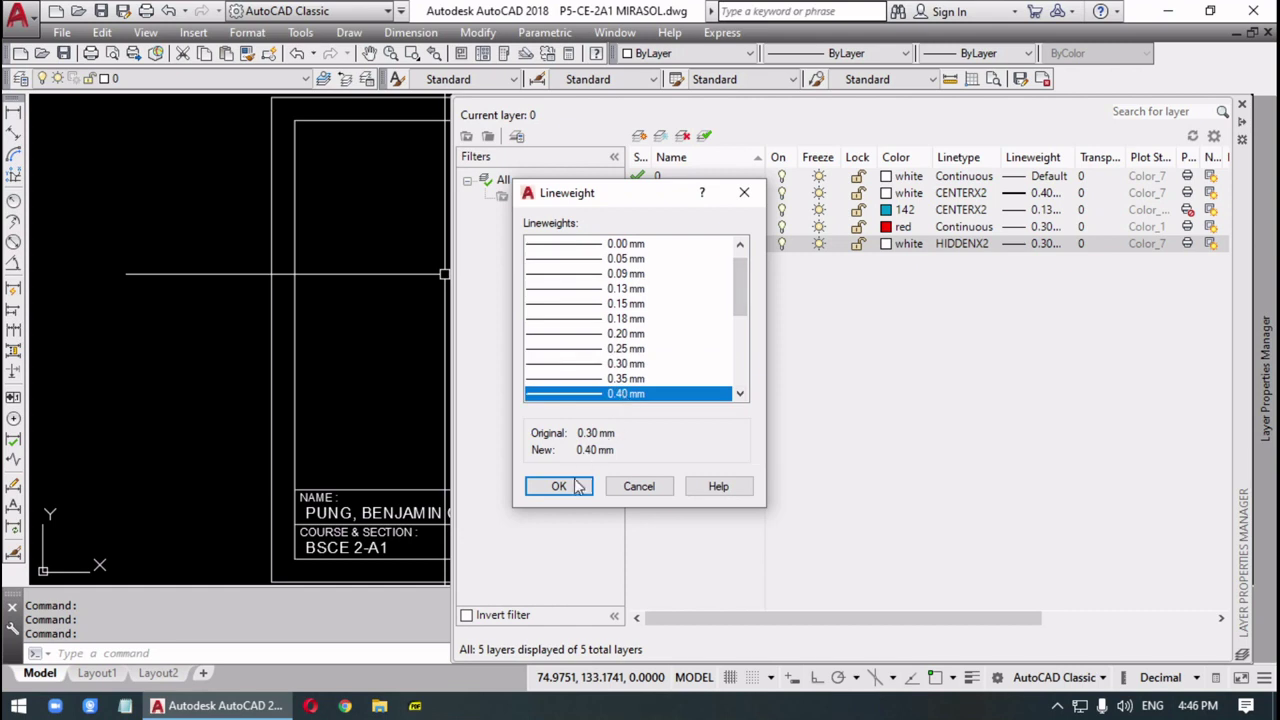
pyautogui.click(558, 486)
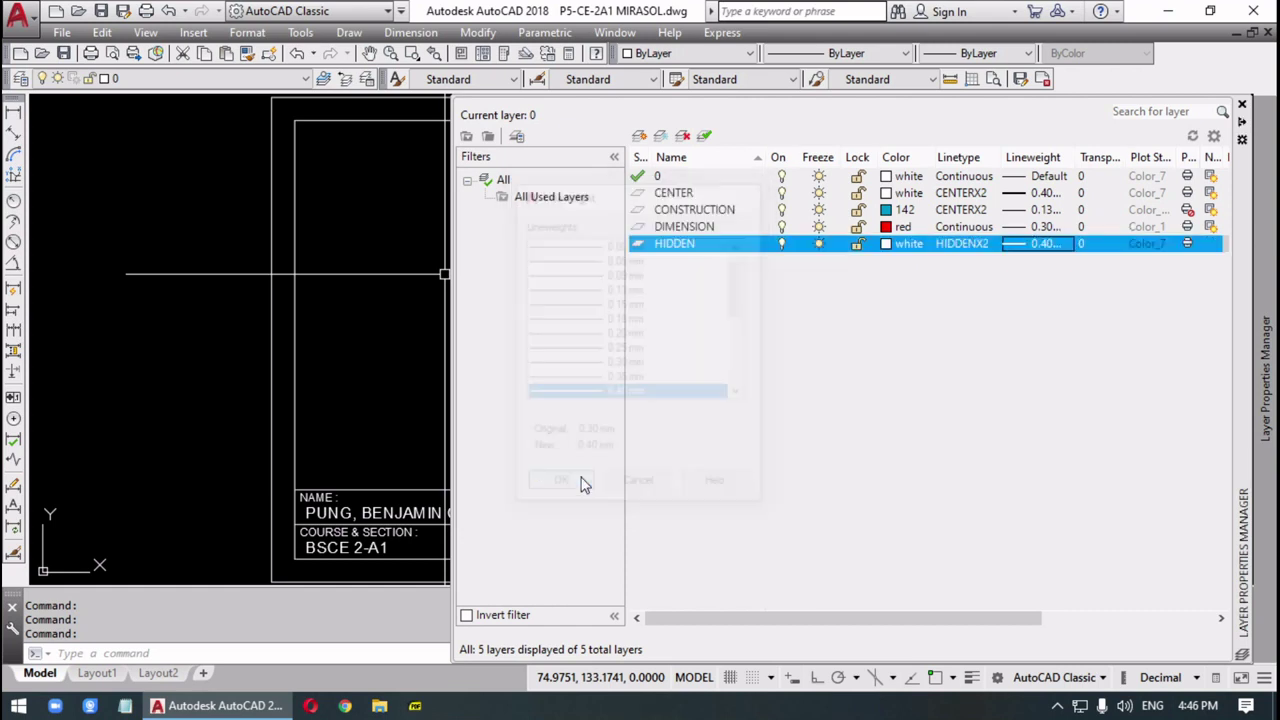
# - Create another layer named SOLID and set its linetype to Continuous
pyautogui.click(641, 143)
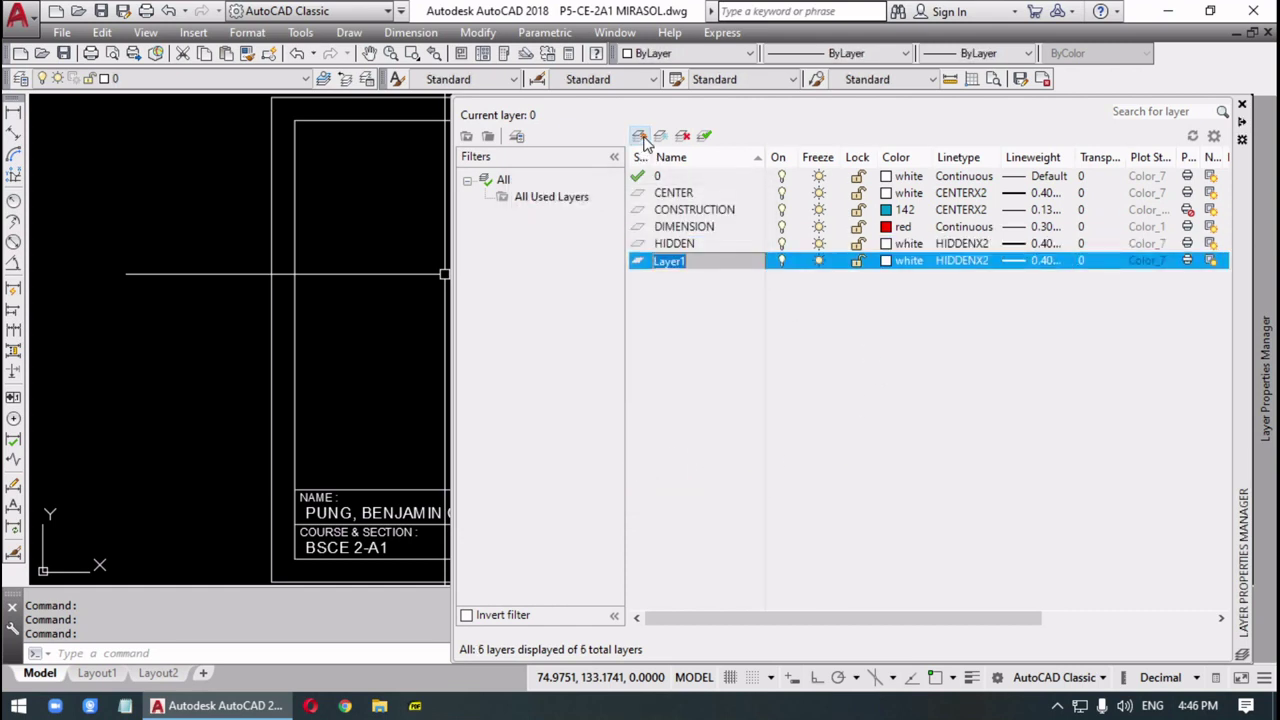
pyautogui.write('SOLID')
pyautogui.click(783, 270)
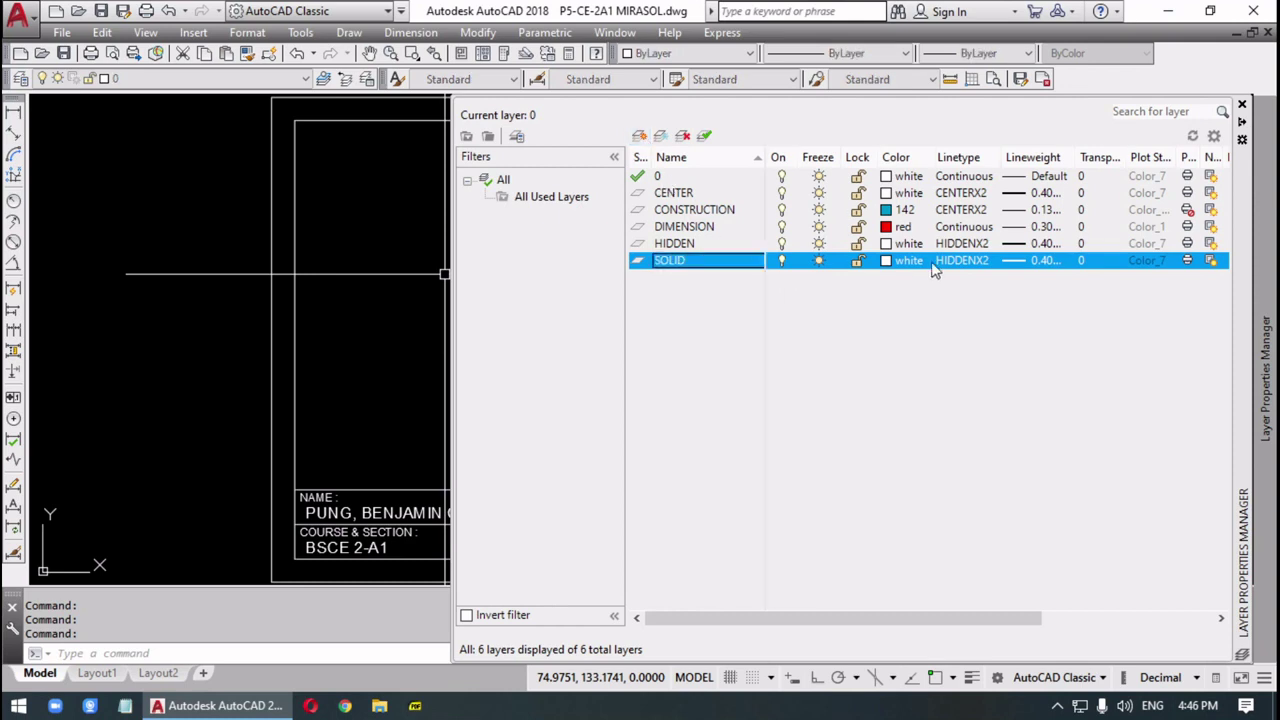
pyautogui.click(960, 262)
pyautogui.click(494, 324)
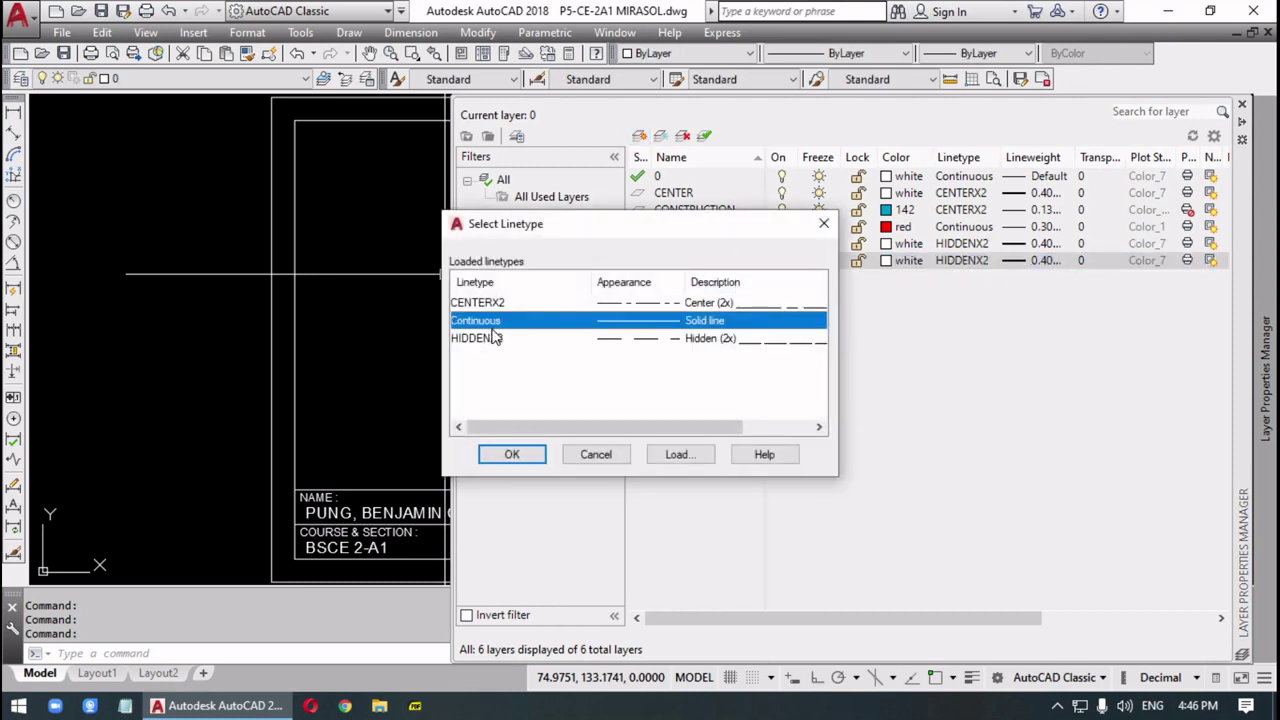
pyautogui.click(528, 460)
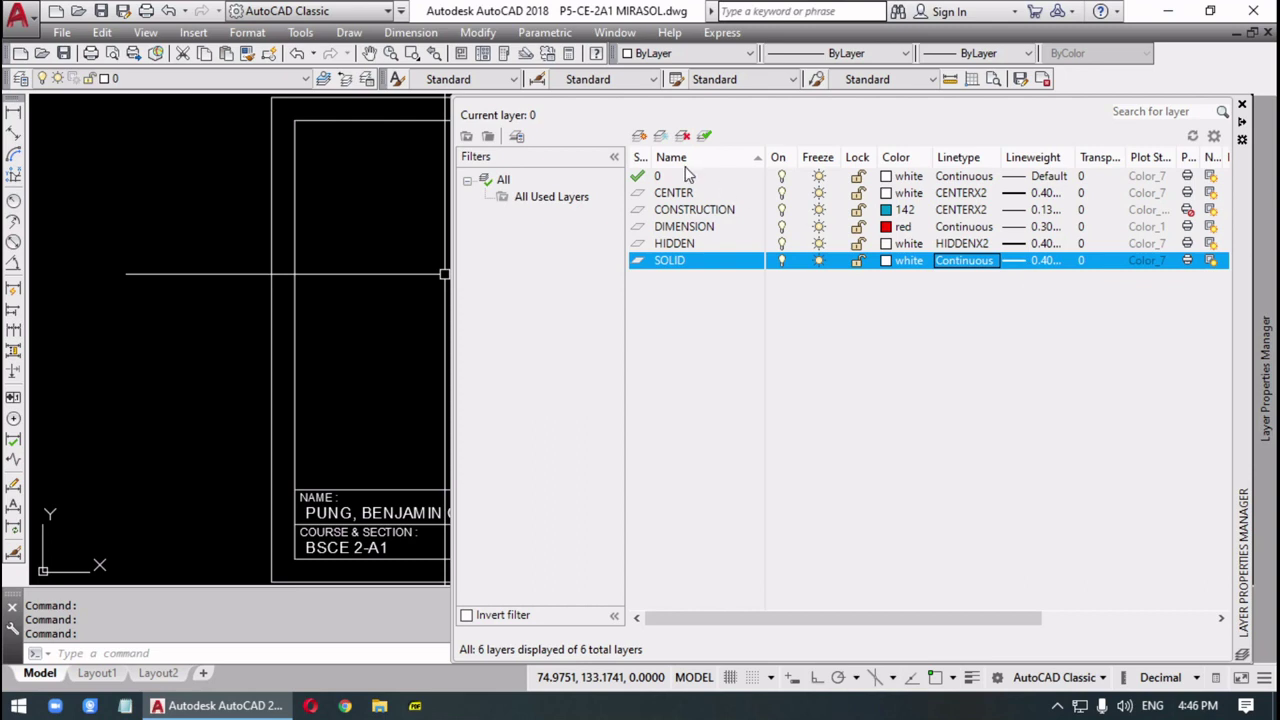
# - Create another layer named TEXT and set its lineweight to Default
pyautogui.click(639, 135)
pyautogui.write('TEX')
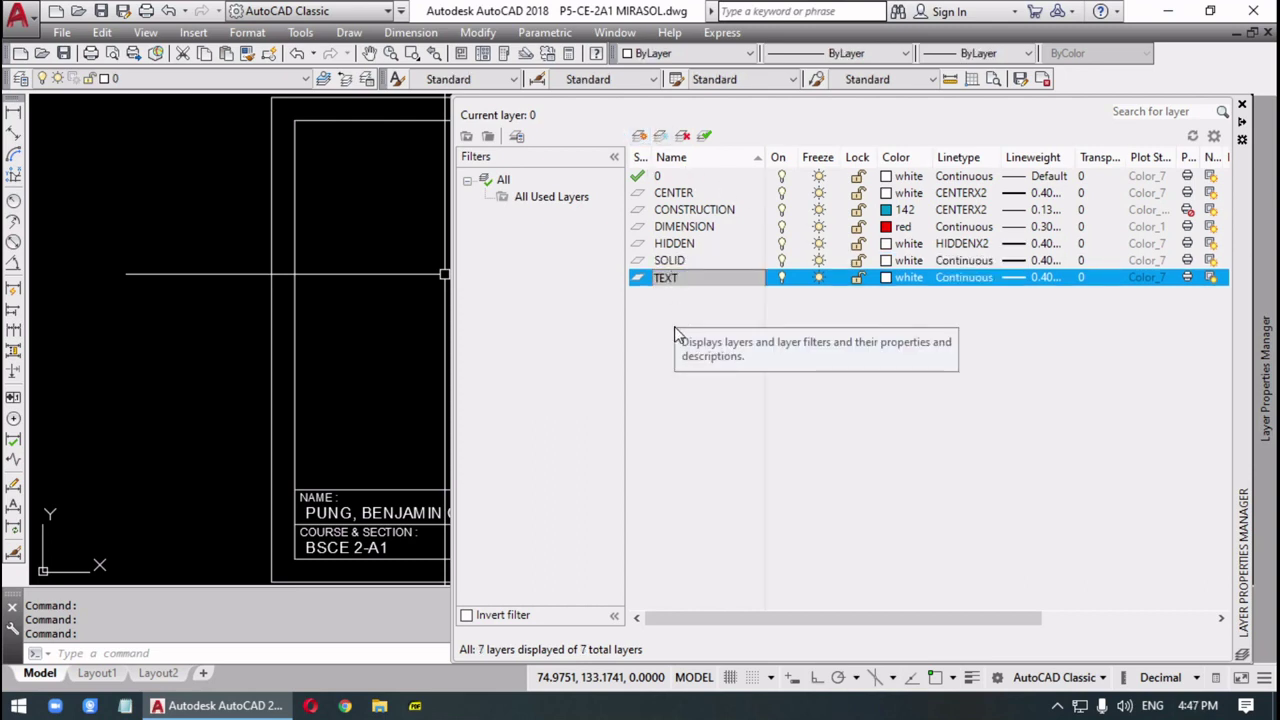
pyautogui.write('T')
pyautogui.press('Return')
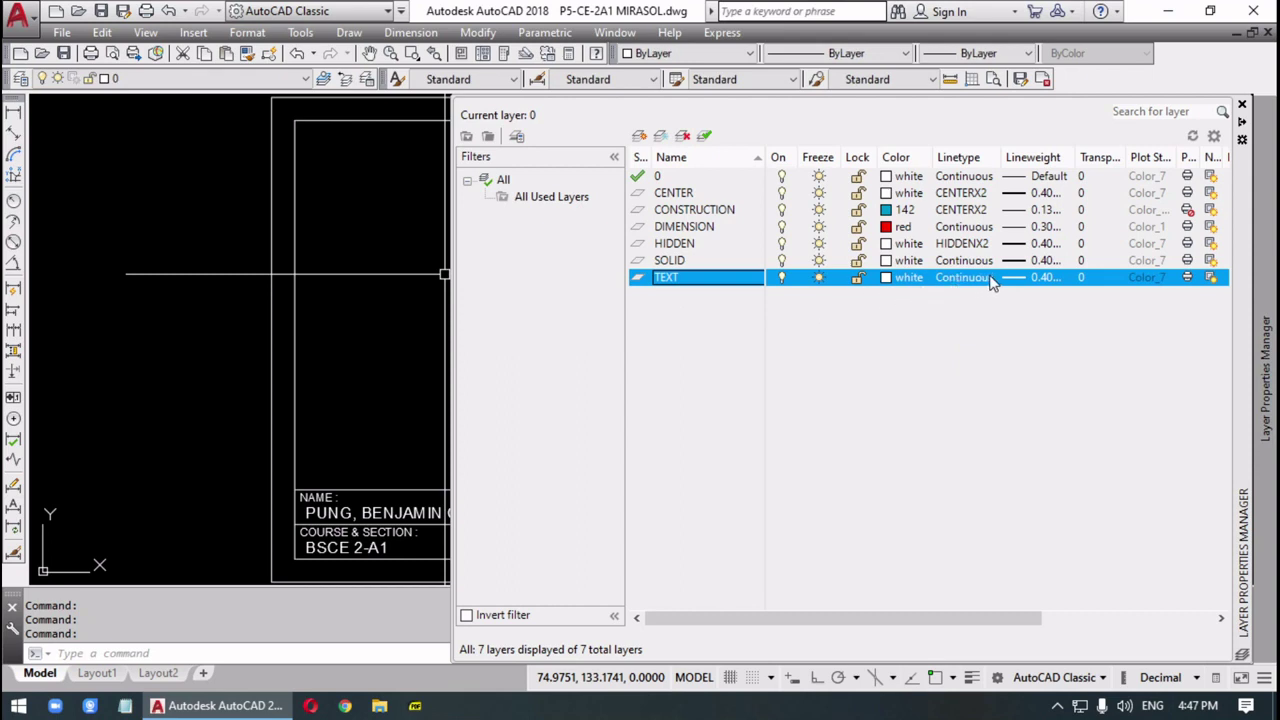
pyautogui.click(1038, 282)
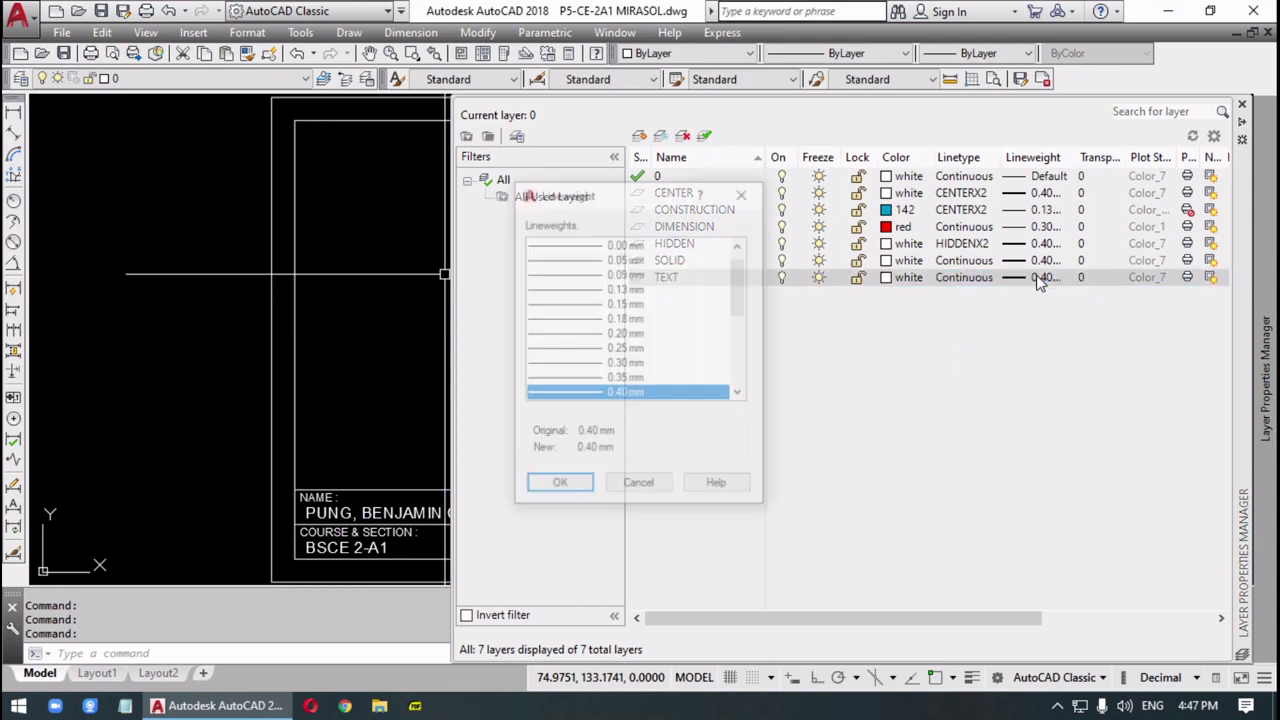
pyautogui.scroll(1, 741, 293)
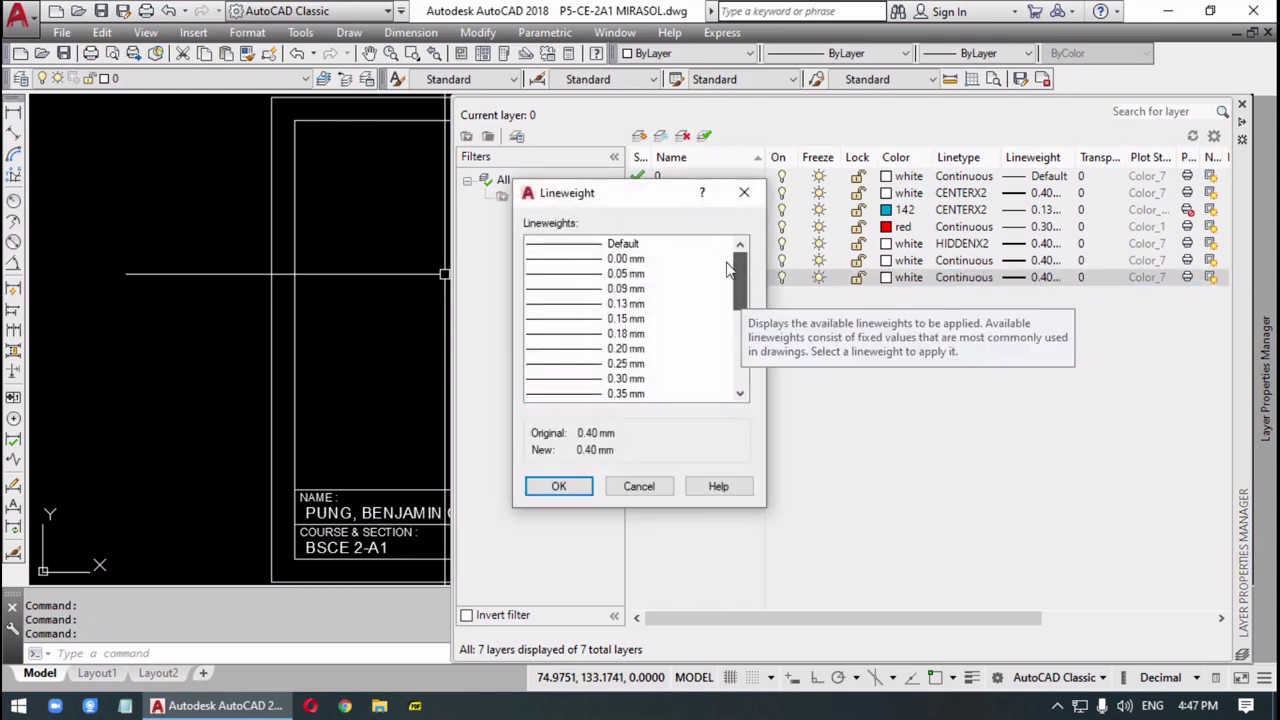
pyautogui.click(625, 245)
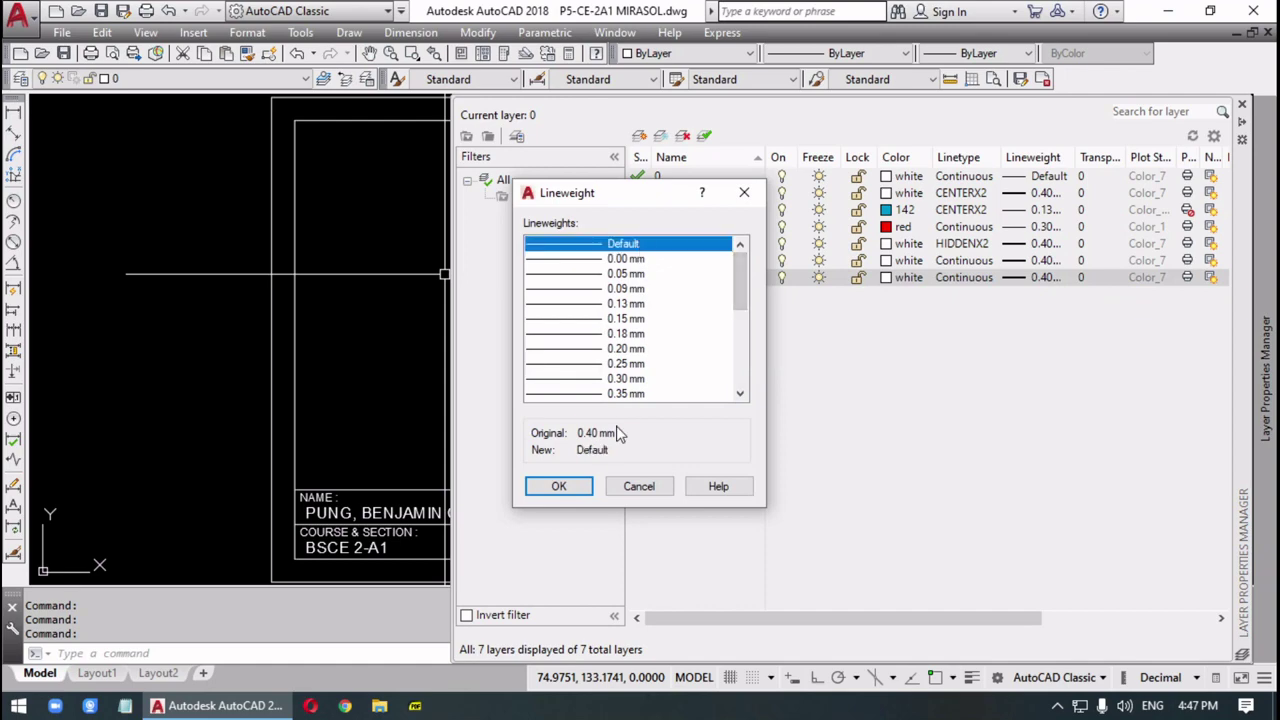
pyautogui.click(563, 486)
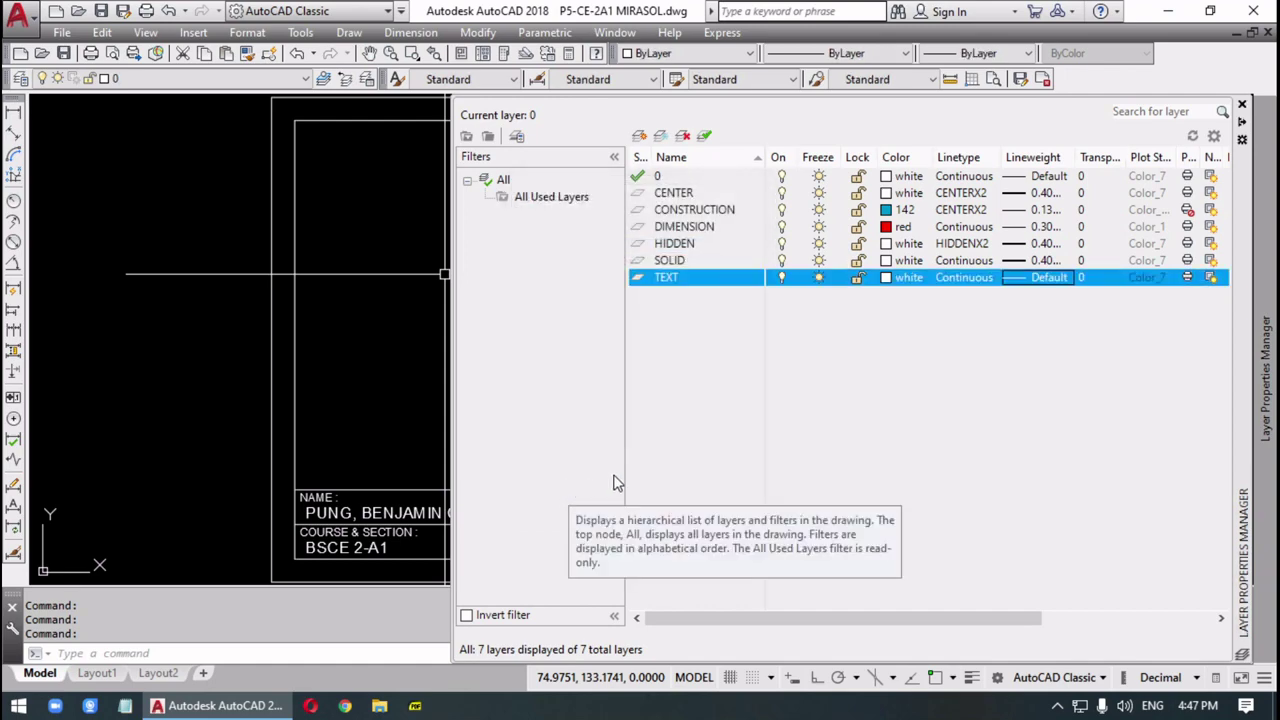
pyautogui.rightClick(908, 347)
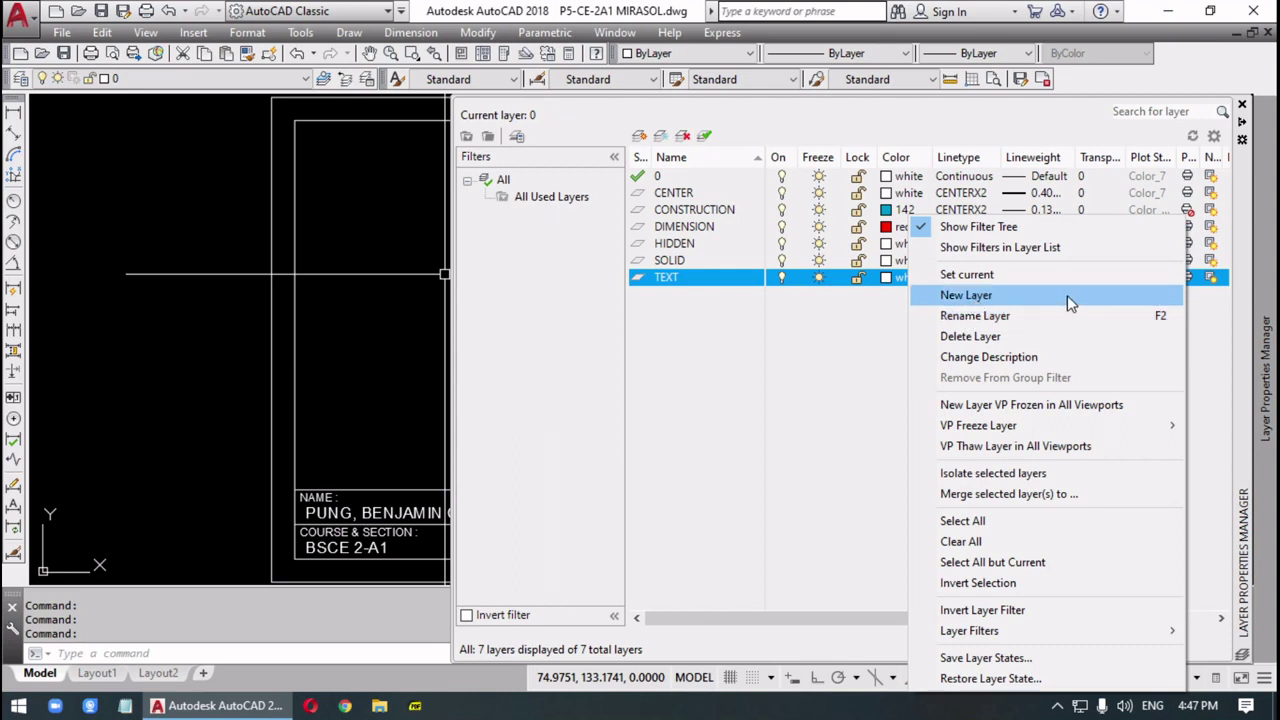
pyautogui.click(729, 379)
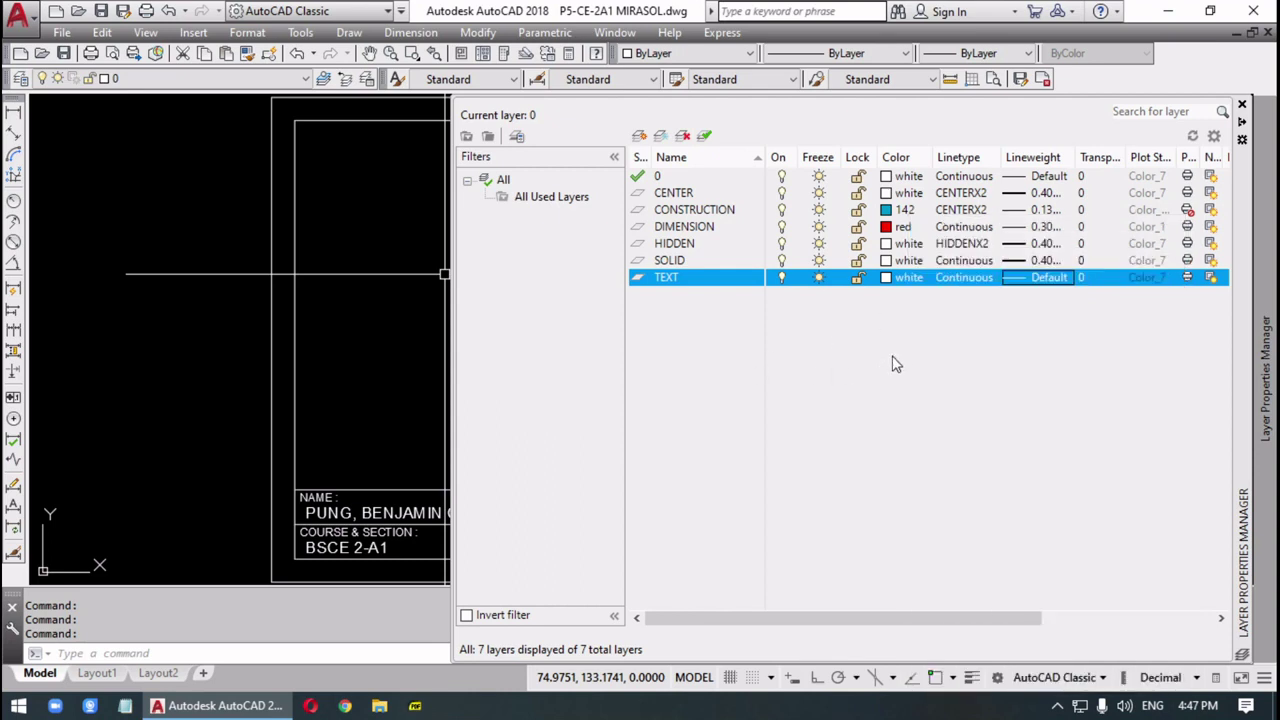
# - Try editing the CENTER layer's name, ending with CENTER as its name
pyautogui.click(672, 193)
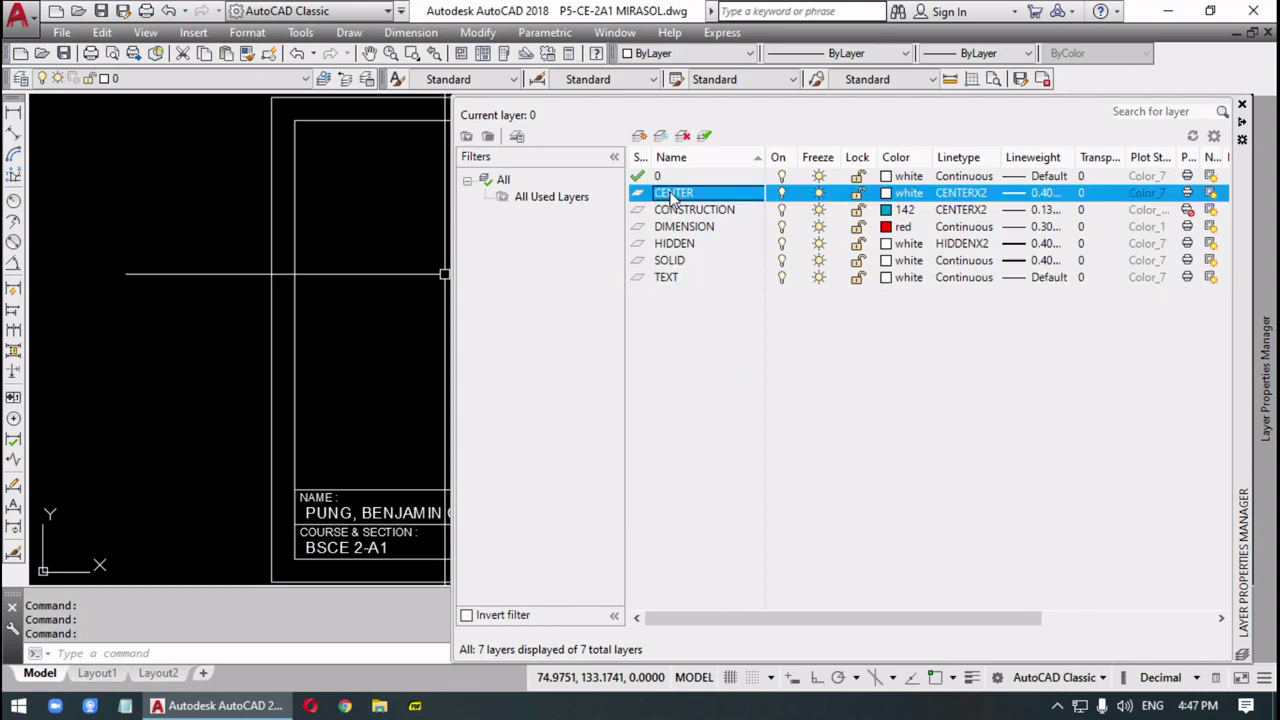
pyautogui.click(676, 194)
pyautogui.write('FSDFS')
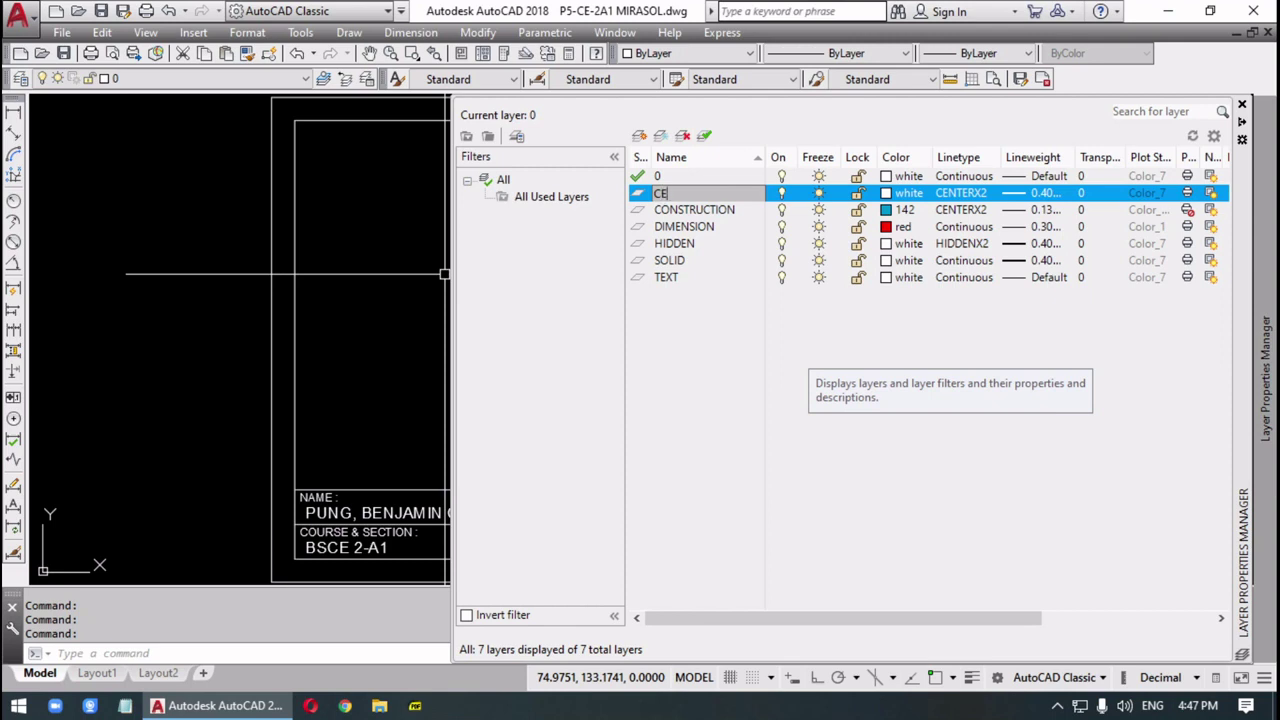
pyautogui.press('Return')
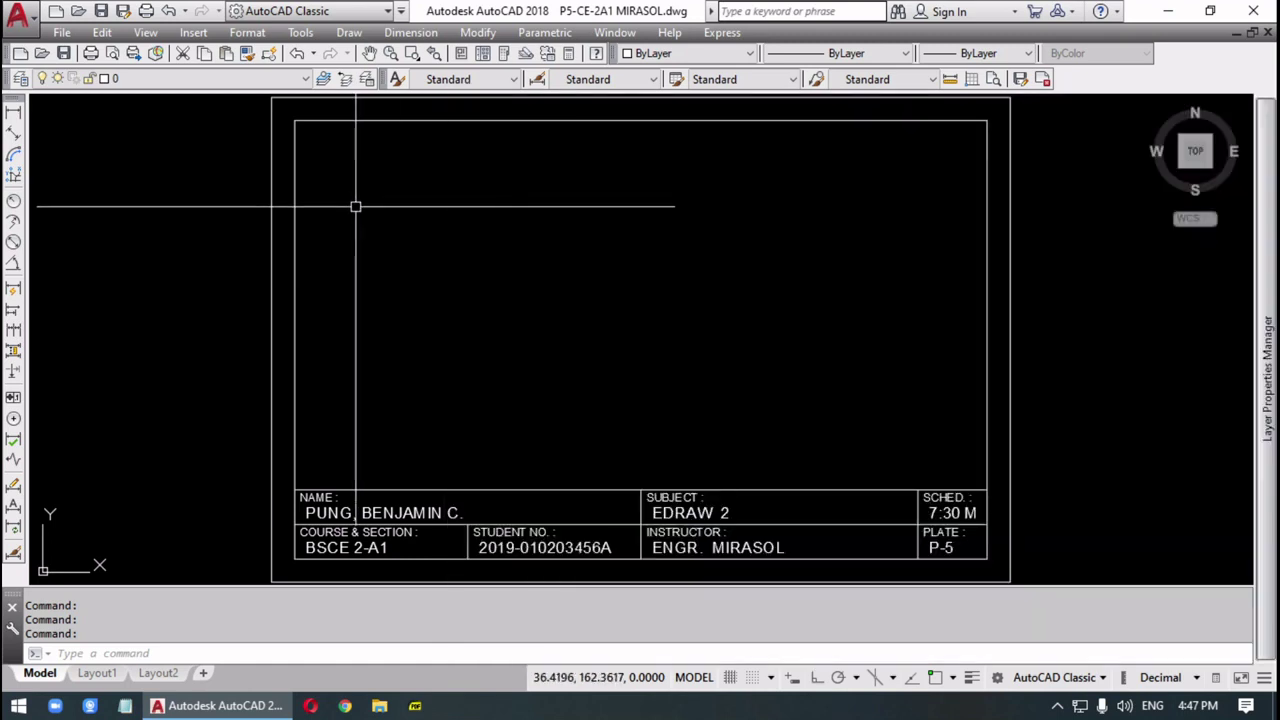
# - Make CONSTRUCTION the current layer and turn Ortho mode on
pyautogui.click(304, 80)
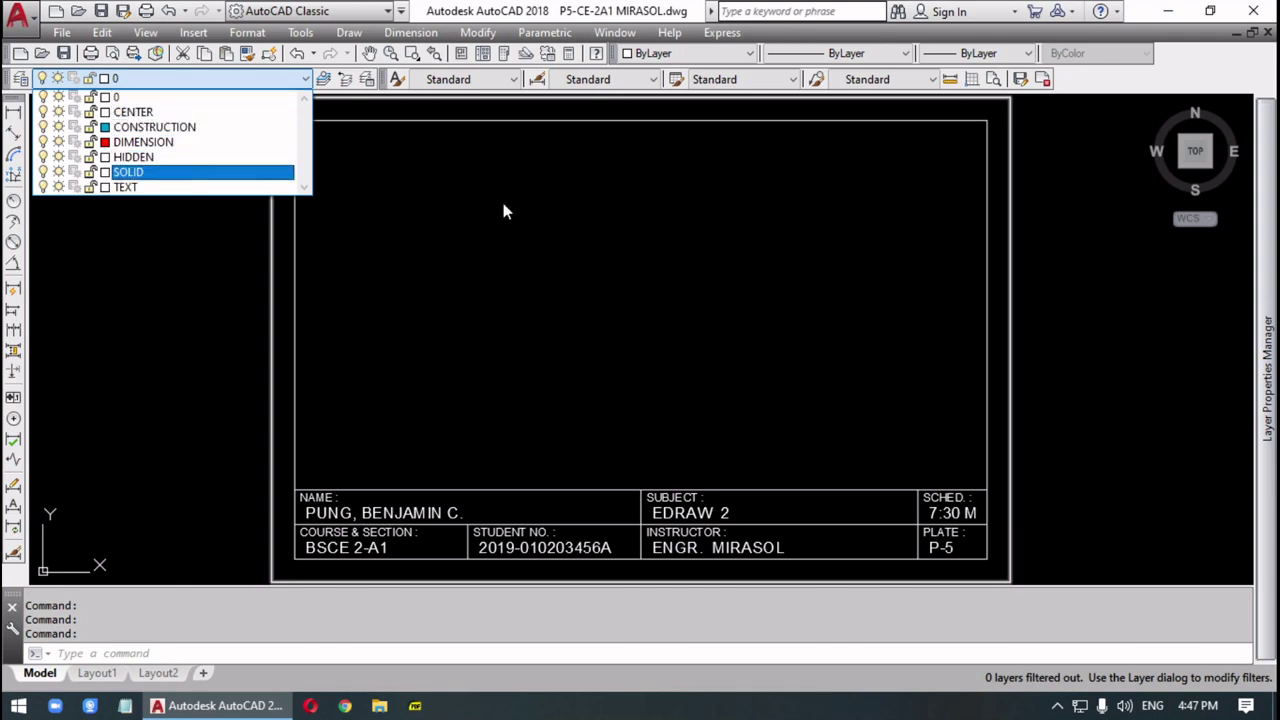
pyautogui.click(184, 127)
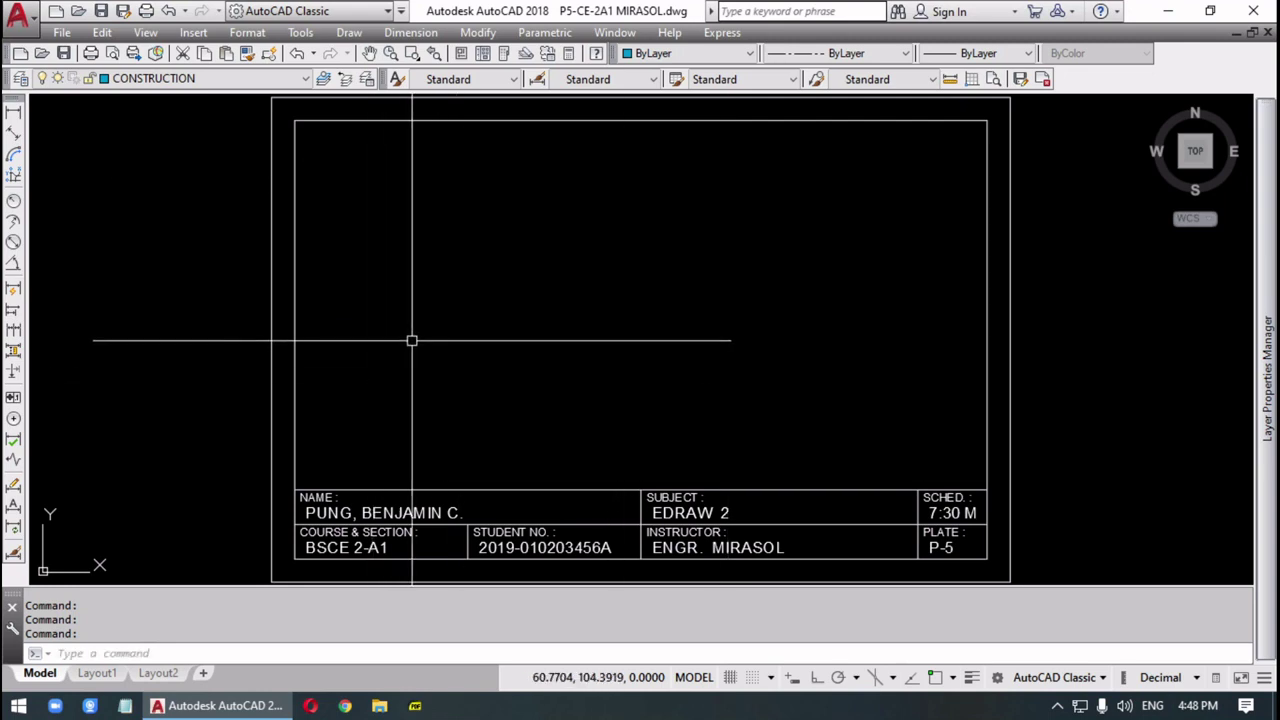
pyautogui.scroll(-5, 413, 338)
pyautogui.scroll(5, 415, 338)
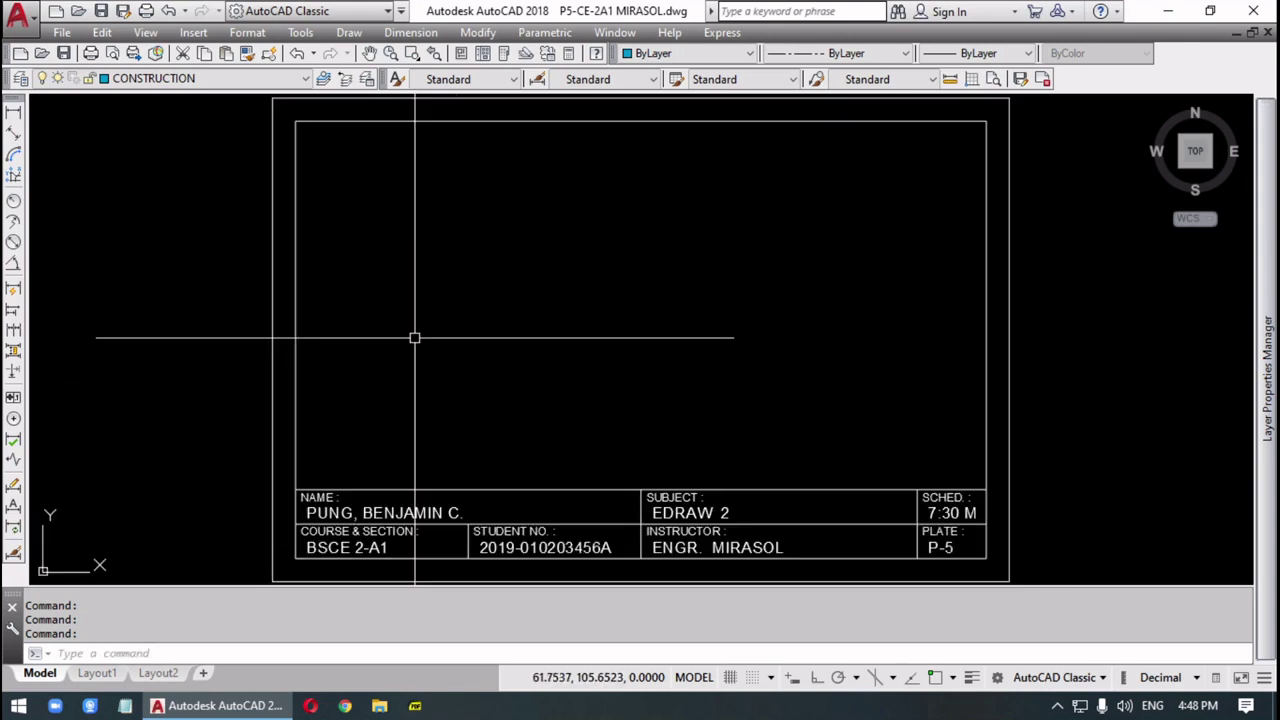
pyautogui.write('z')
pyautogui.press('Return')
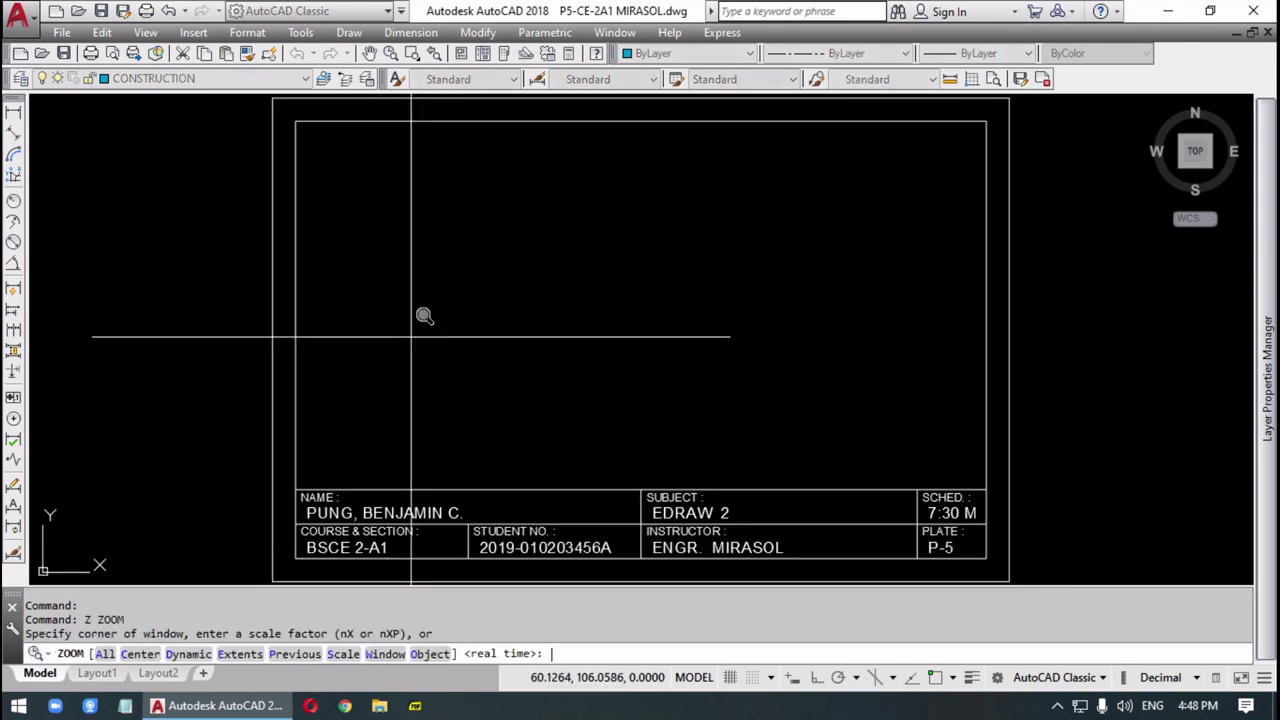
pyautogui.write('a')
pyautogui.press('Return')
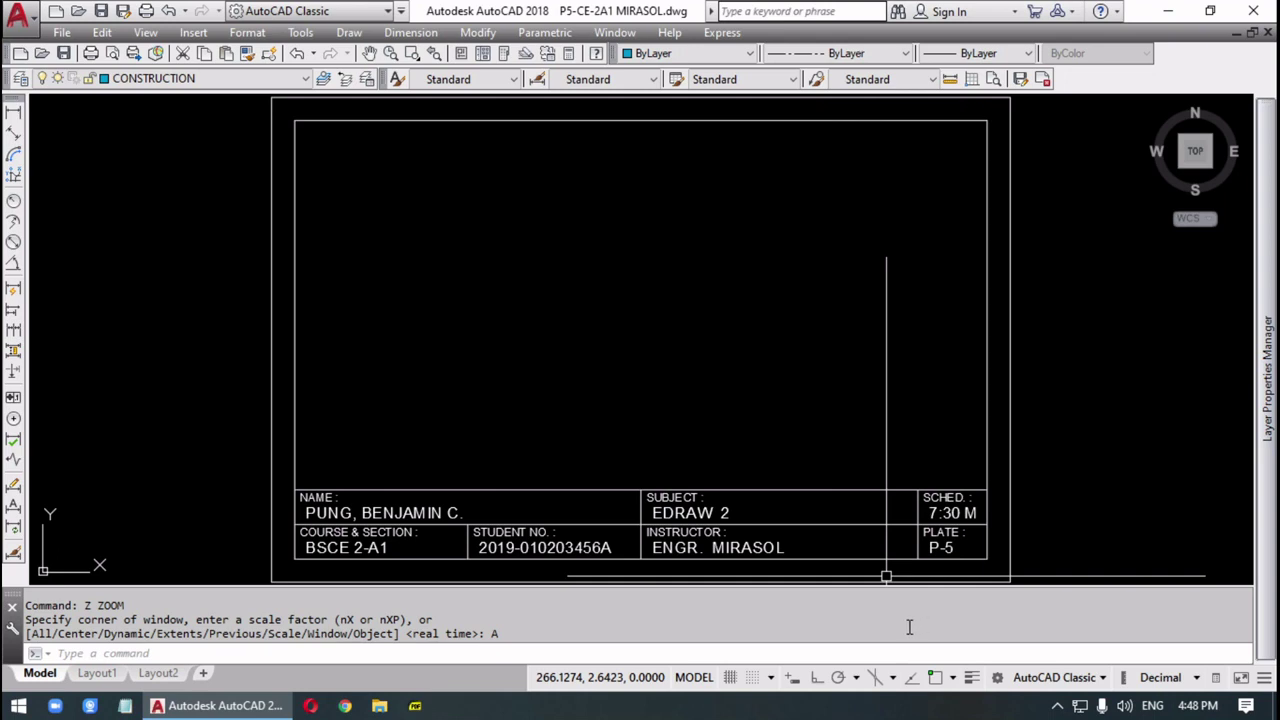
pyautogui.press('F8')
pyautogui.press('F8')
pyautogui.press('F8')
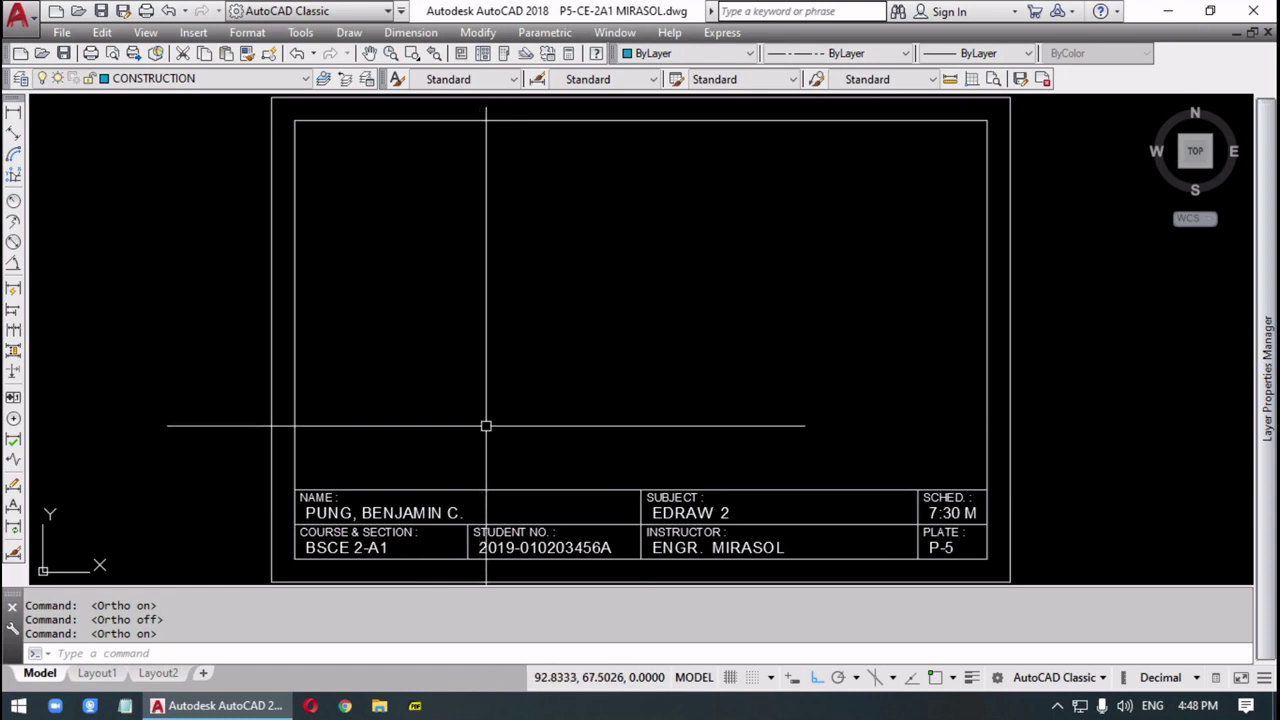
# - Draw a vertical and a horizontal construction line (XLINE) crossing inside the frame's lower-left area at about 32, 71
pyautogui.write('xl')
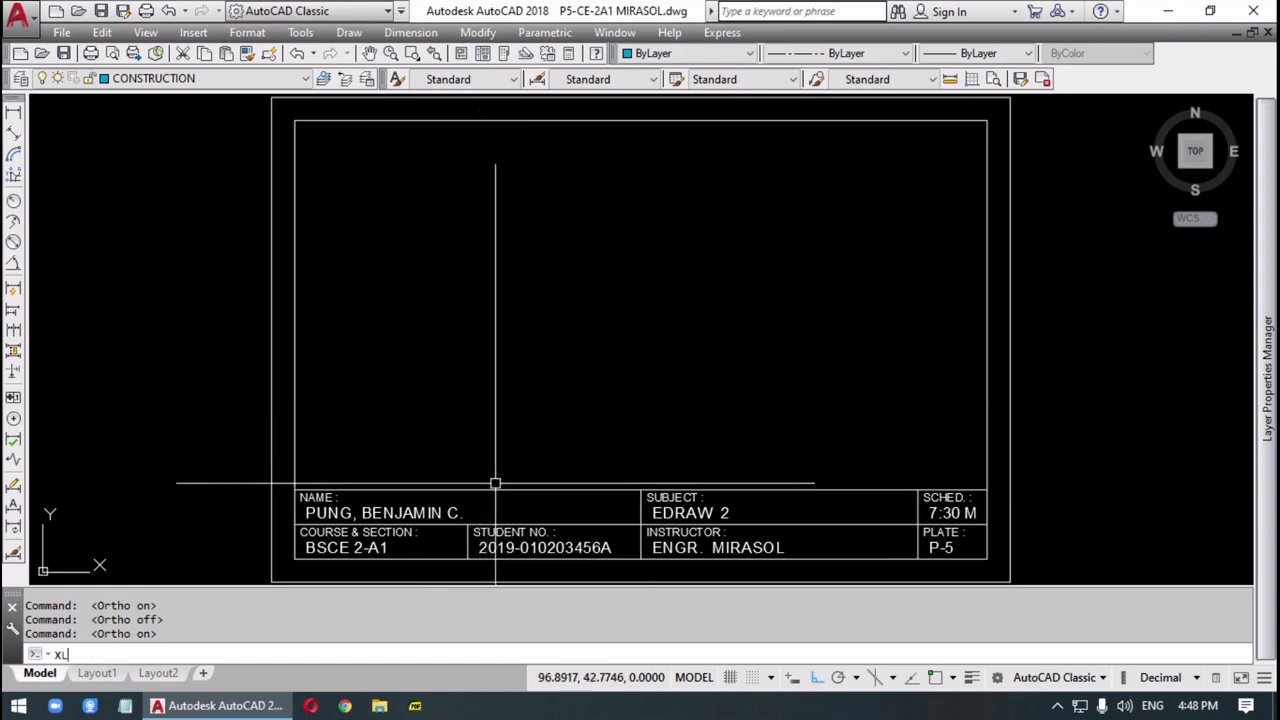
pyautogui.press('Return')
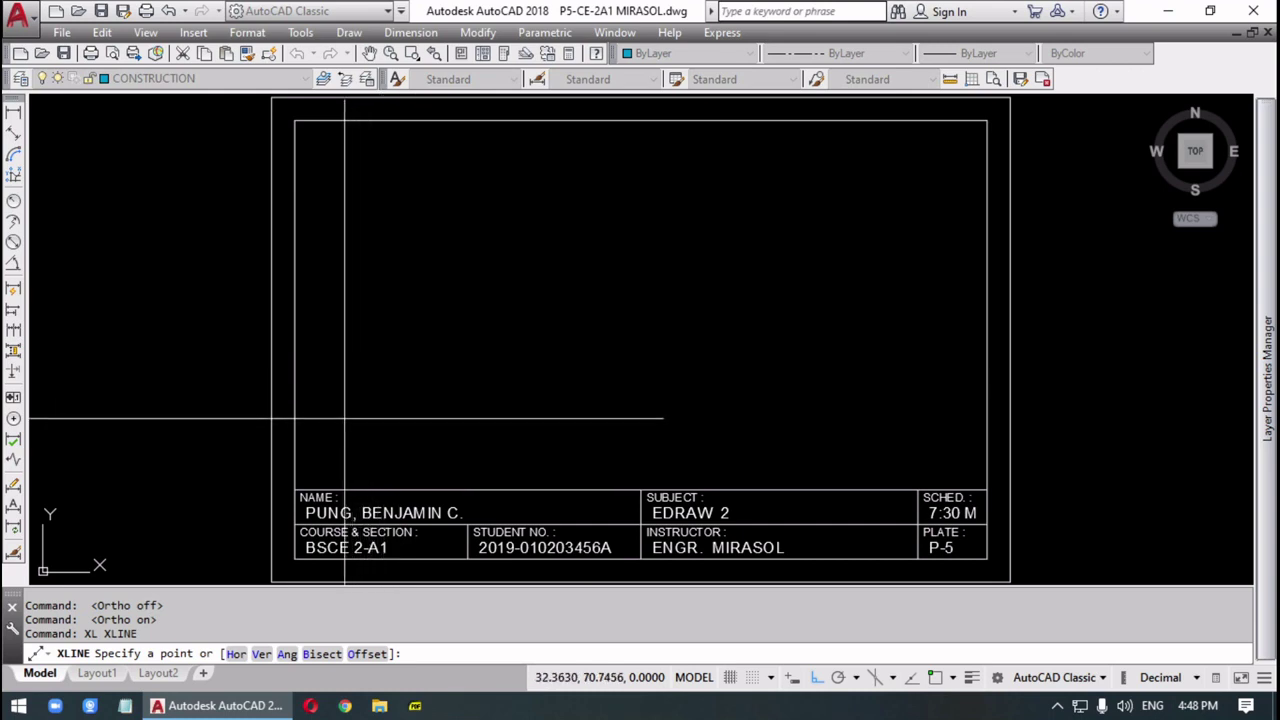
pyautogui.click(345, 420)
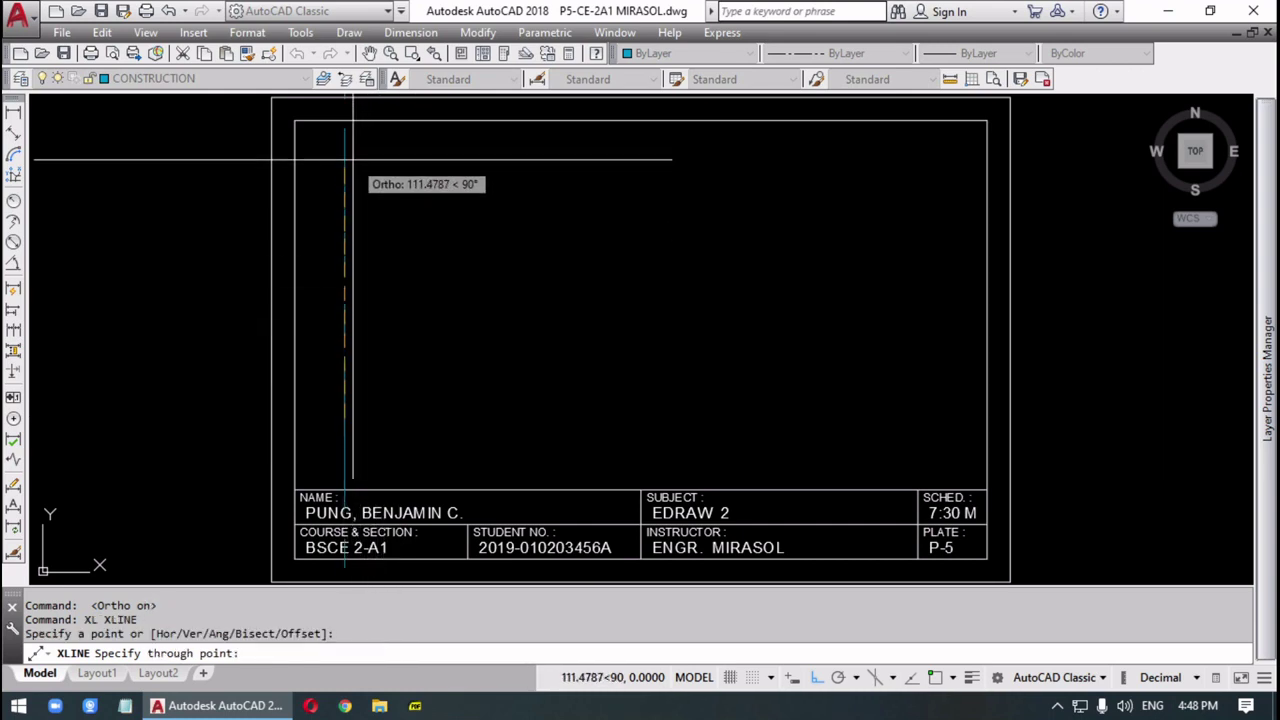
pyautogui.click(396, 306)
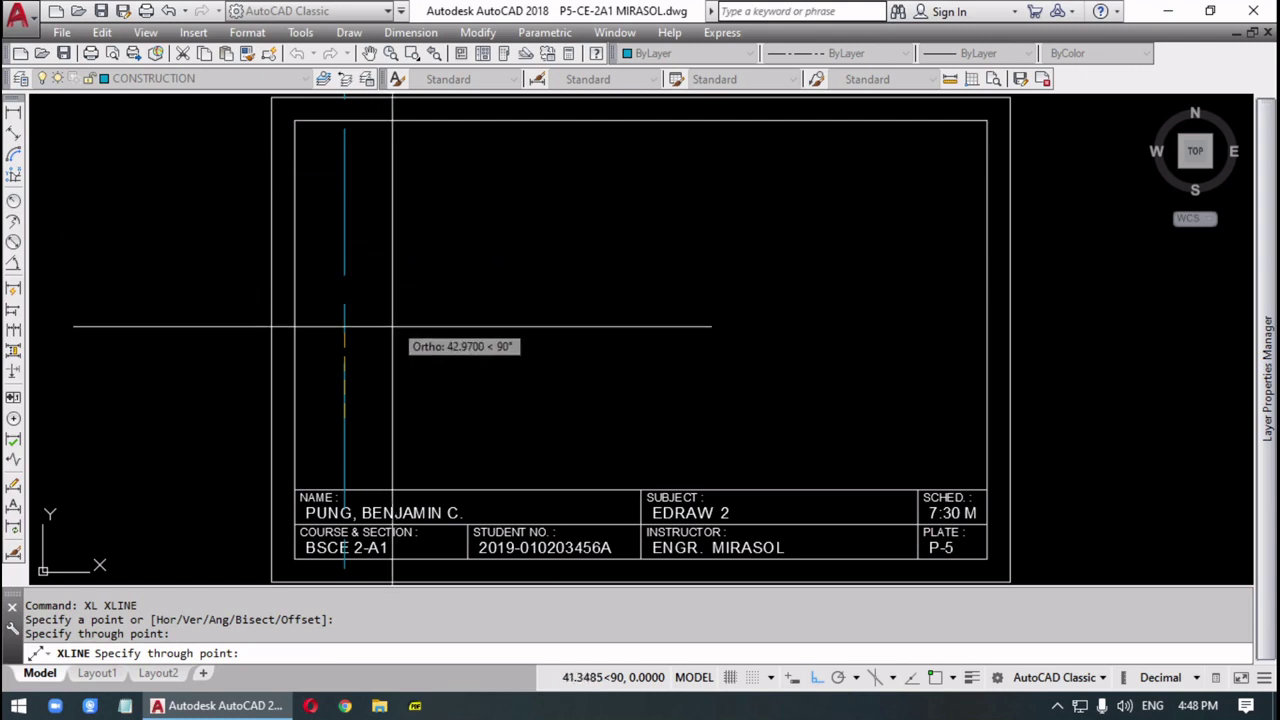
pyautogui.click(666, 423)
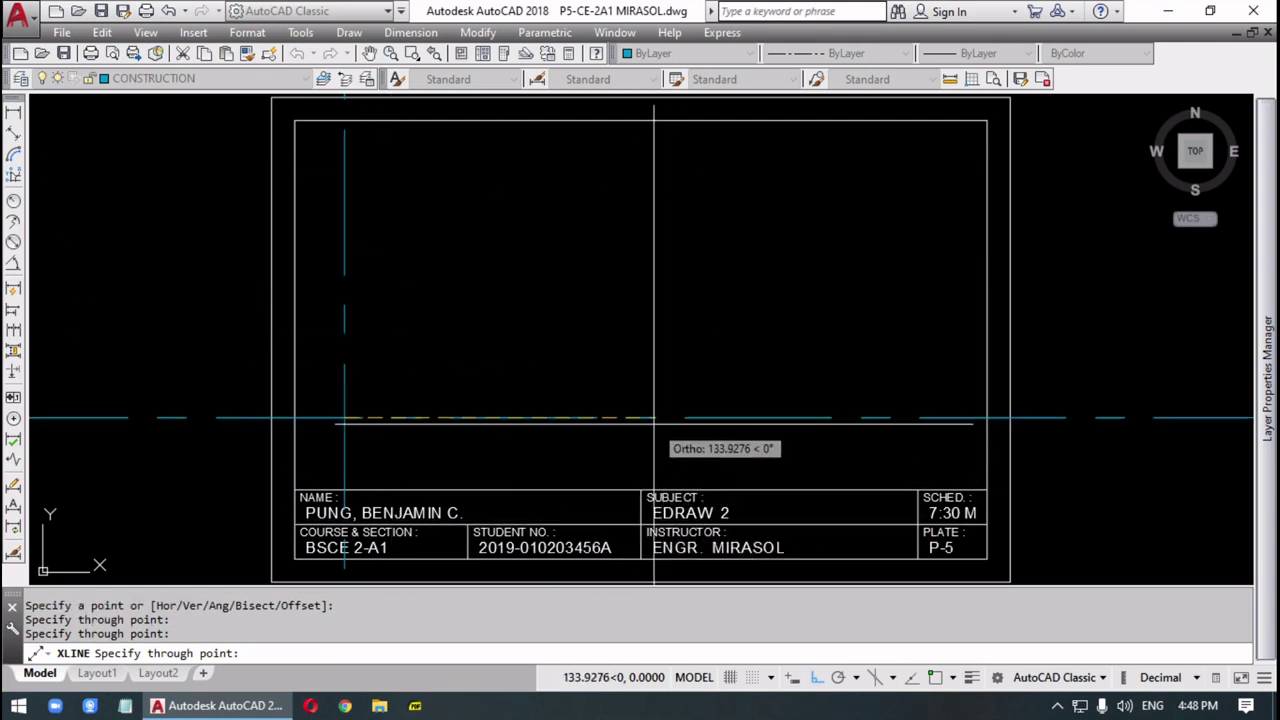
pyautogui.press('Return')
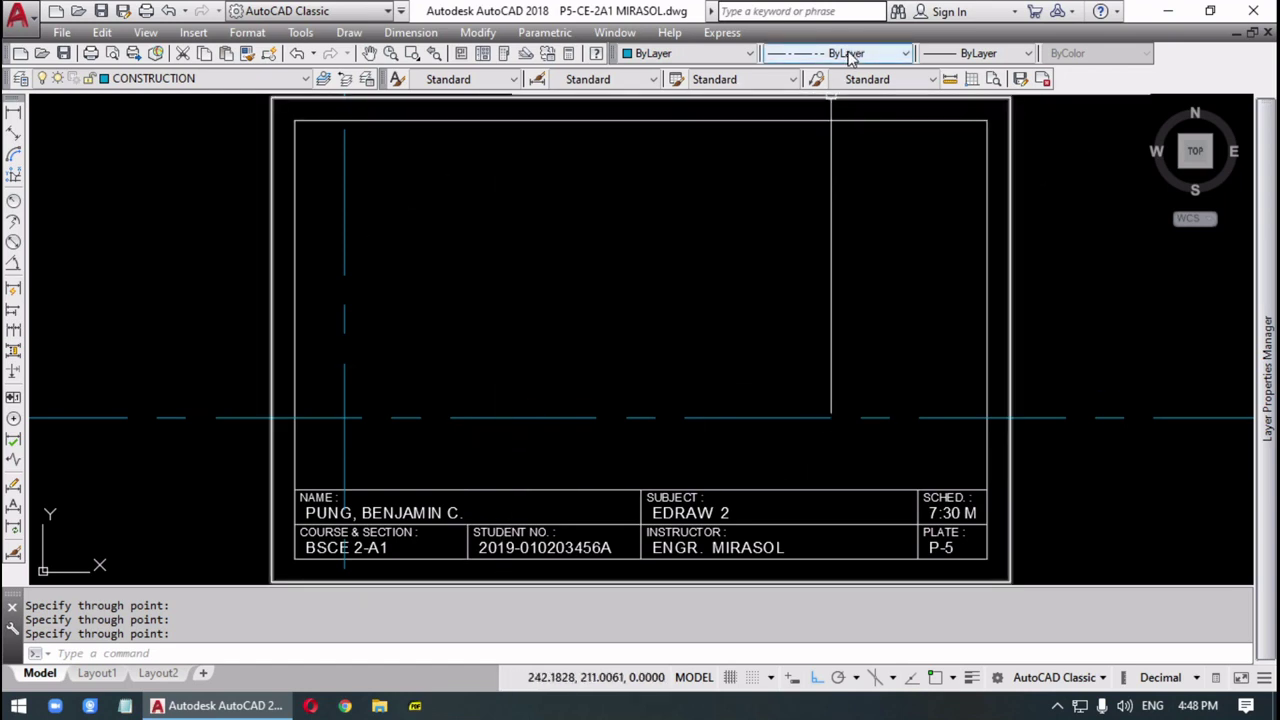
# - Change the CONSTRUCTION layer's linetype to Continuous
pyautogui.moveTo(1266, 385)
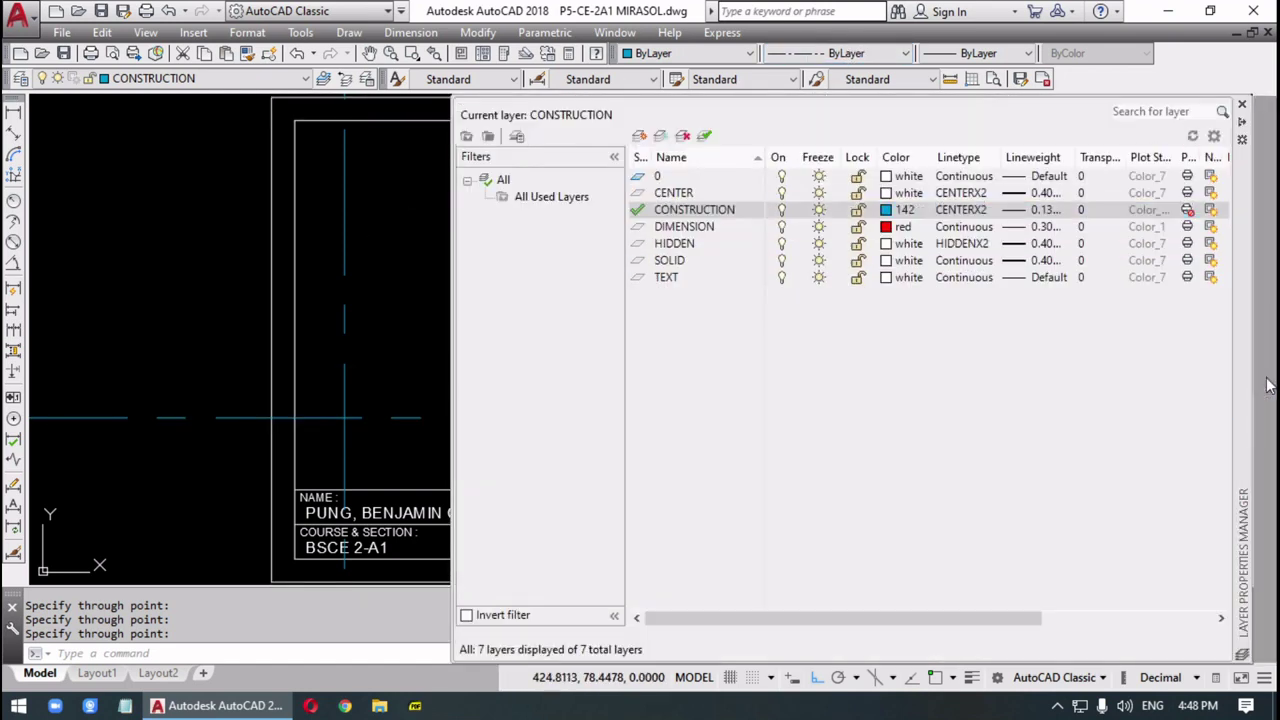
pyautogui.click(968, 214)
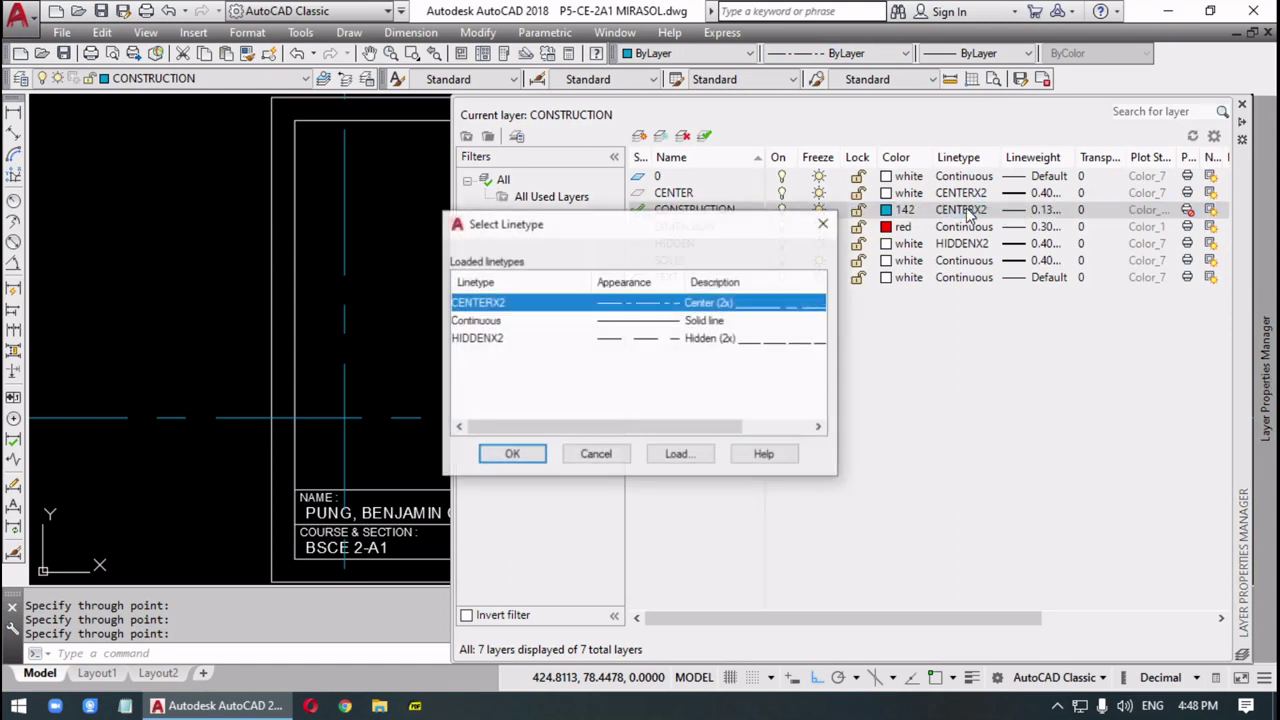
pyautogui.click(483, 321)
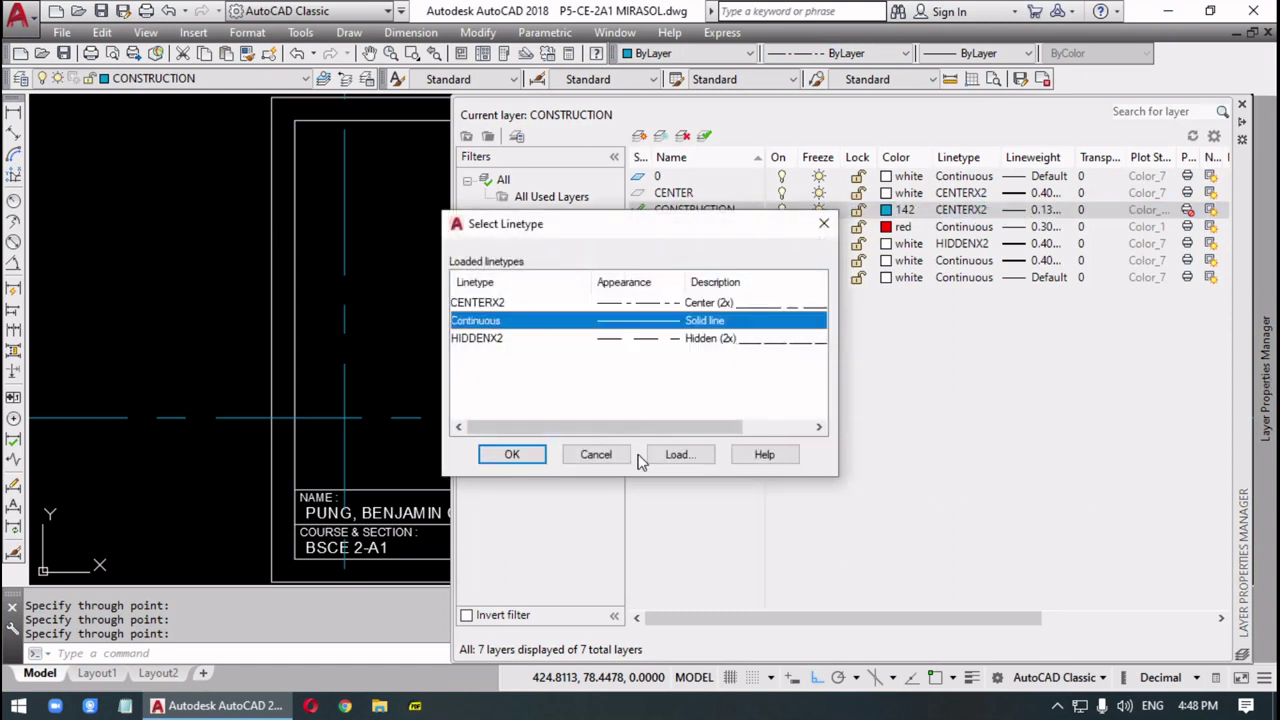
pyautogui.click(510, 454)
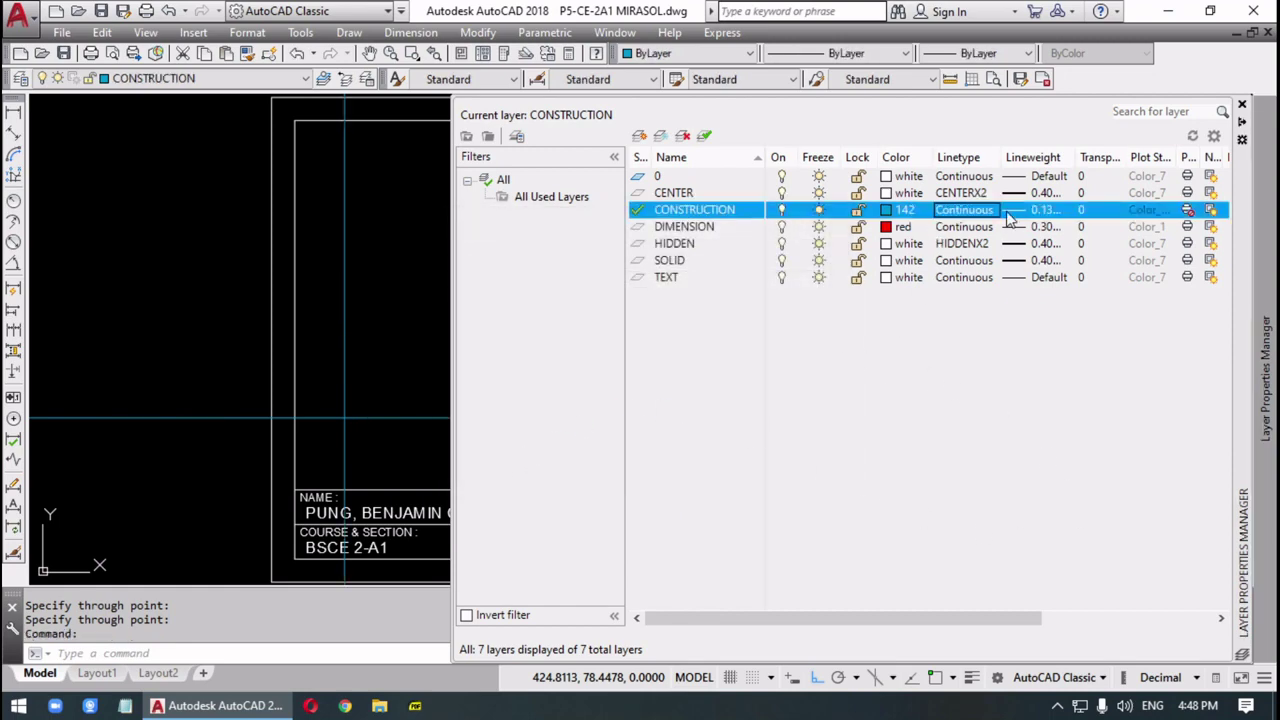
pyautogui.press('Escape')
pyautogui.press('Escape')
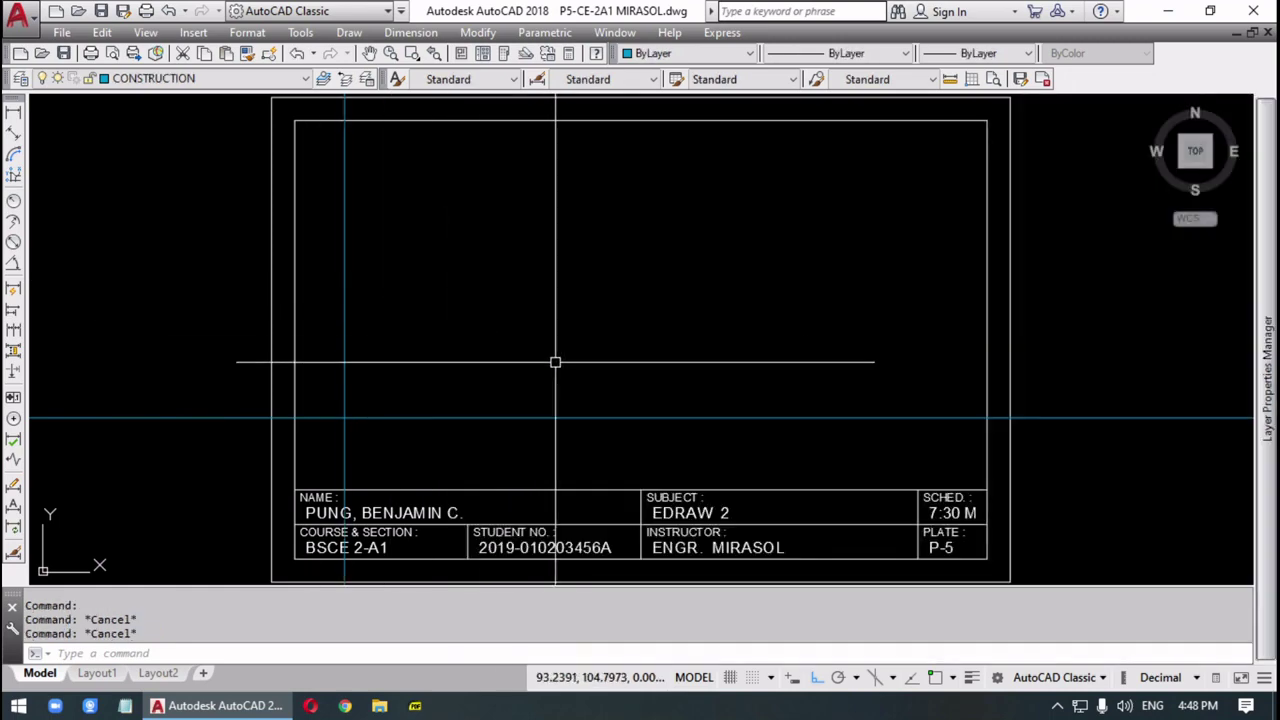
# - Examine how far the two construction lines extend beyond the drawing frame, and return to a view of the whole sheet
pyautogui.scroll(-3, 660, 410)
pyautogui.moveTo(666, 423)
pyautogui.mouseDown(button='middle')
pyautogui.moveTo(734, 409)
pyautogui.moveTo(725, 415)
pyautogui.mouseUp(button='middle')
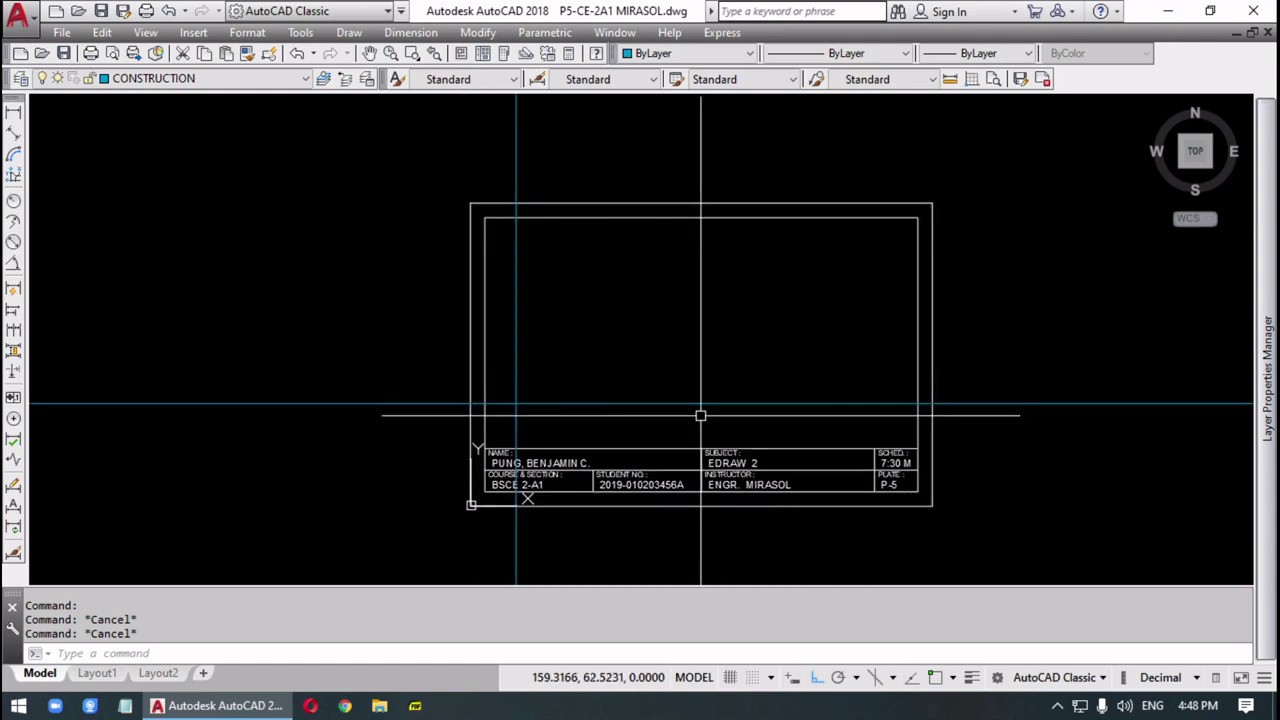
pyautogui.write('z')
pyautogui.press('Return')
pyautogui.write('a')
pyautogui.press('Return')
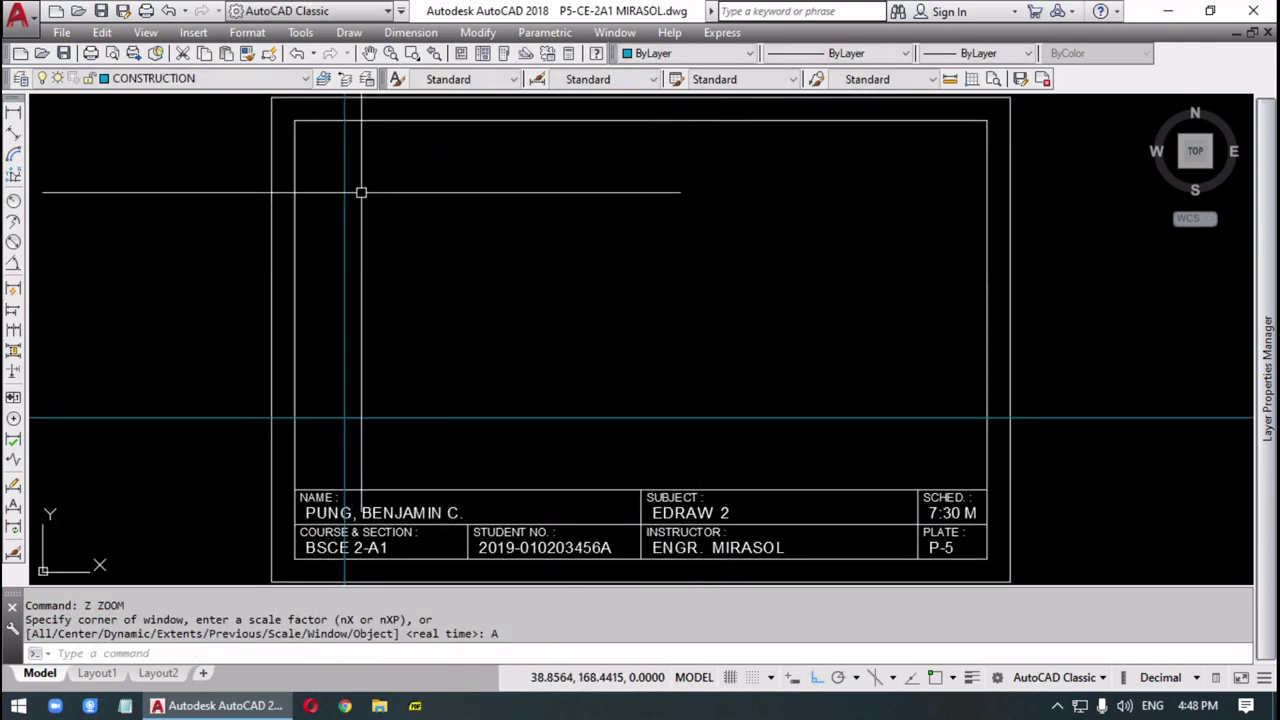
pyautogui.moveTo(1270, 445)
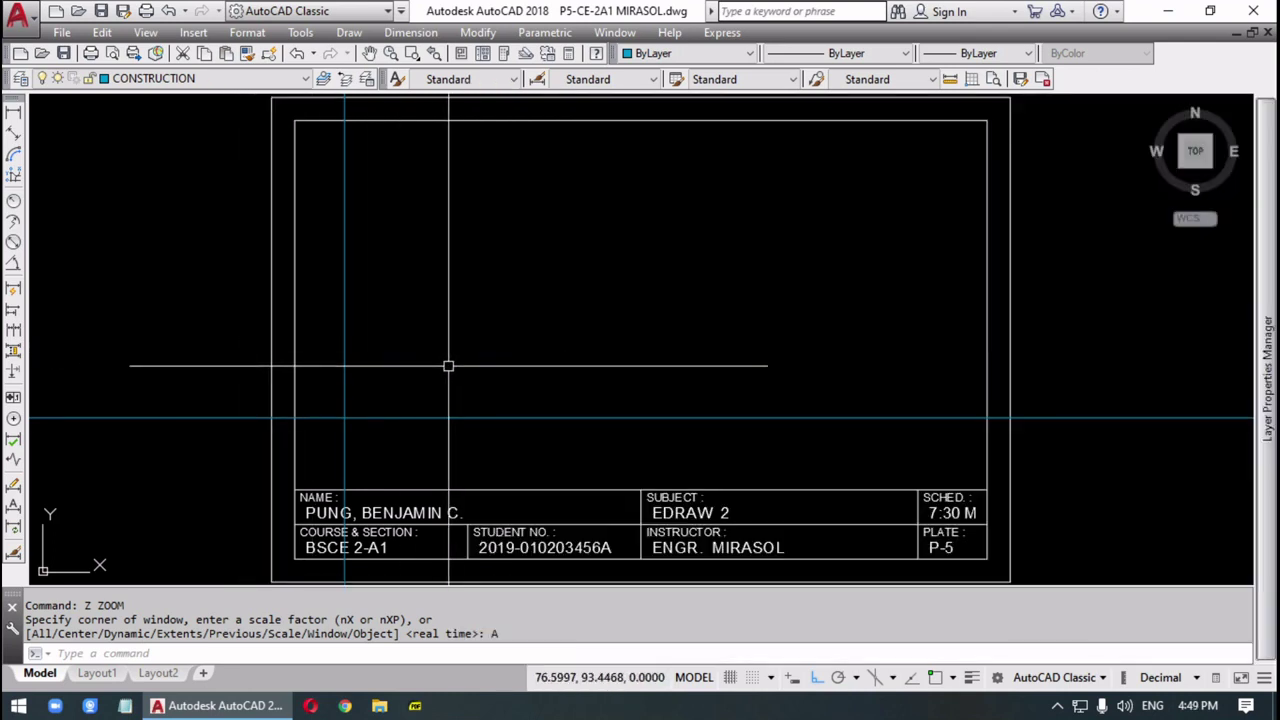
pyautogui.scroll(5, 449, 377)
pyautogui.scroll(-10, 449, 377)
pyautogui.moveTo(550, 497)
pyautogui.mouseDown(button='middle')
pyautogui.moveTo(537, 466)
pyautogui.moveTo(556, 441)
pyautogui.mouseUp(button='middle')
pyautogui.scroll(-5, 558, 412)
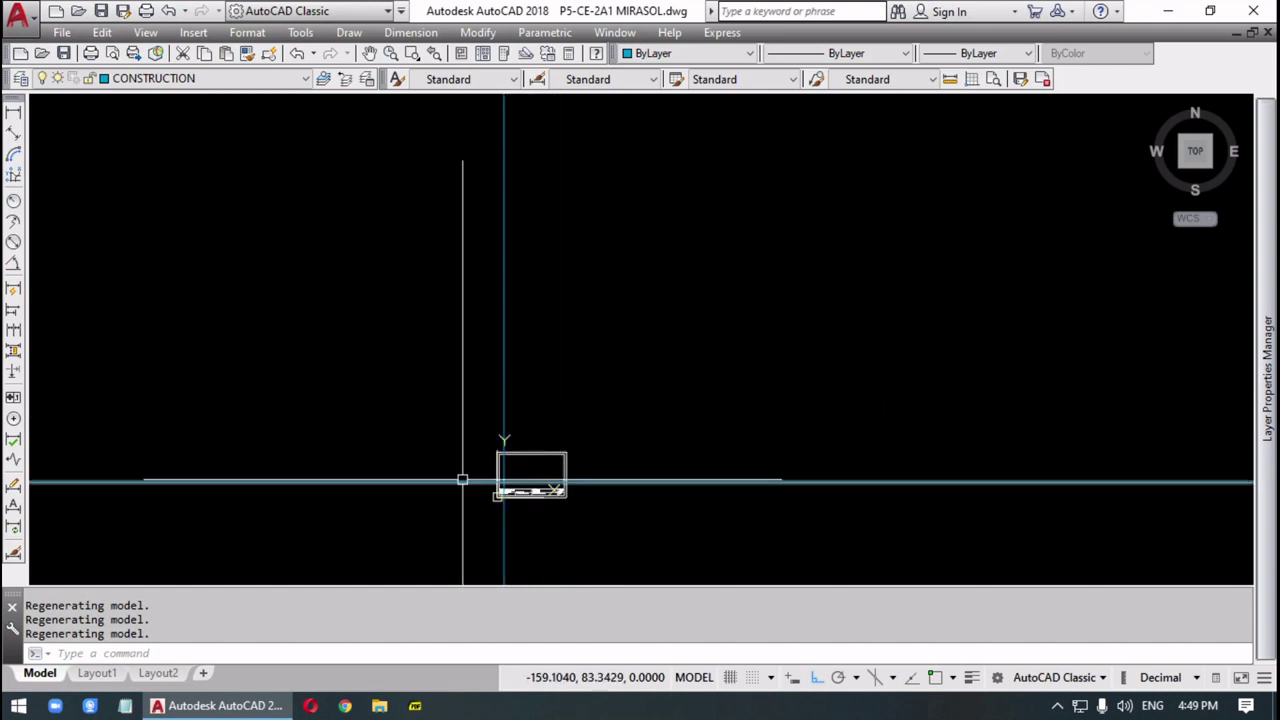
pyautogui.write('z')
pyautogui.press('Return')
pyautogui.write('a')
pyautogui.press('Return')
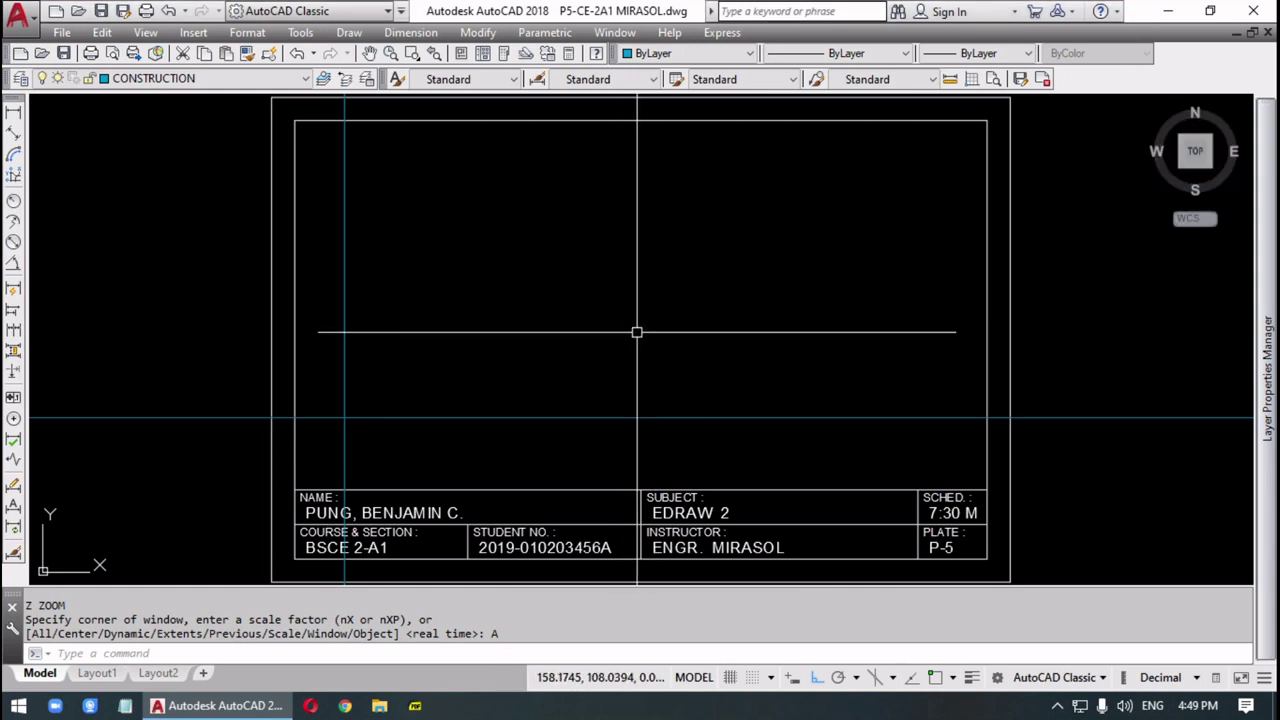
# - Offset the vertical construction line 20 to the right three times in succession, each copy taken from the previous one
pyautogui.write('o')
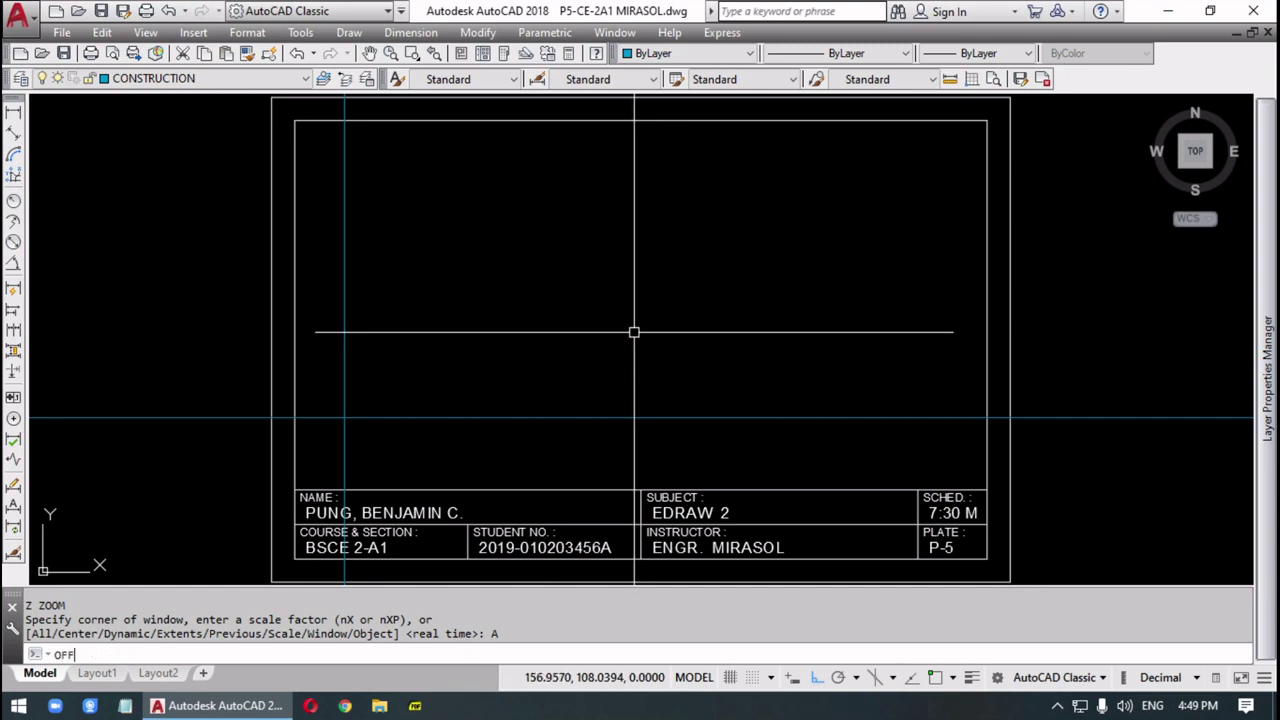
pyautogui.write('FFSET')
pyautogui.press('Return')
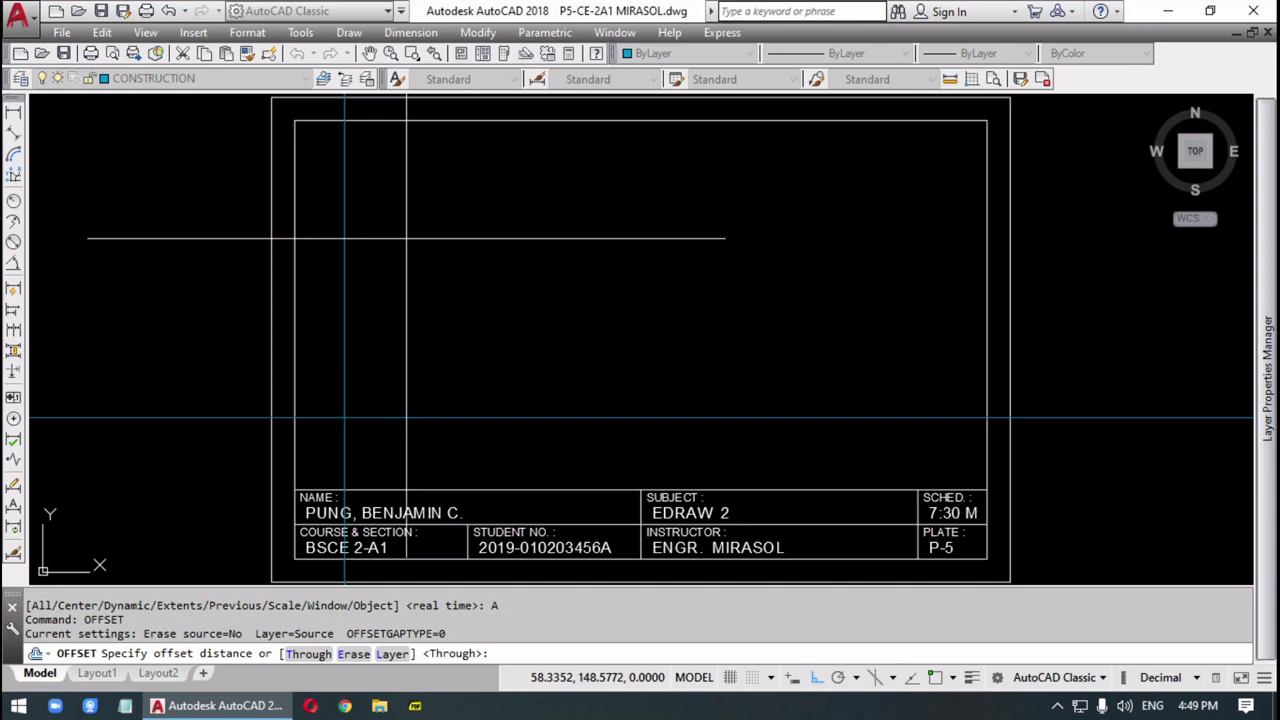
pyautogui.write('0')
pyautogui.press('Return')
pyautogui.click(345, 283)
pyautogui.click(419, 272)
pyautogui.click(389, 283)
pyautogui.click(457, 273)
pyautogui.click(436, 280)
pyautogui.click(470, 274)
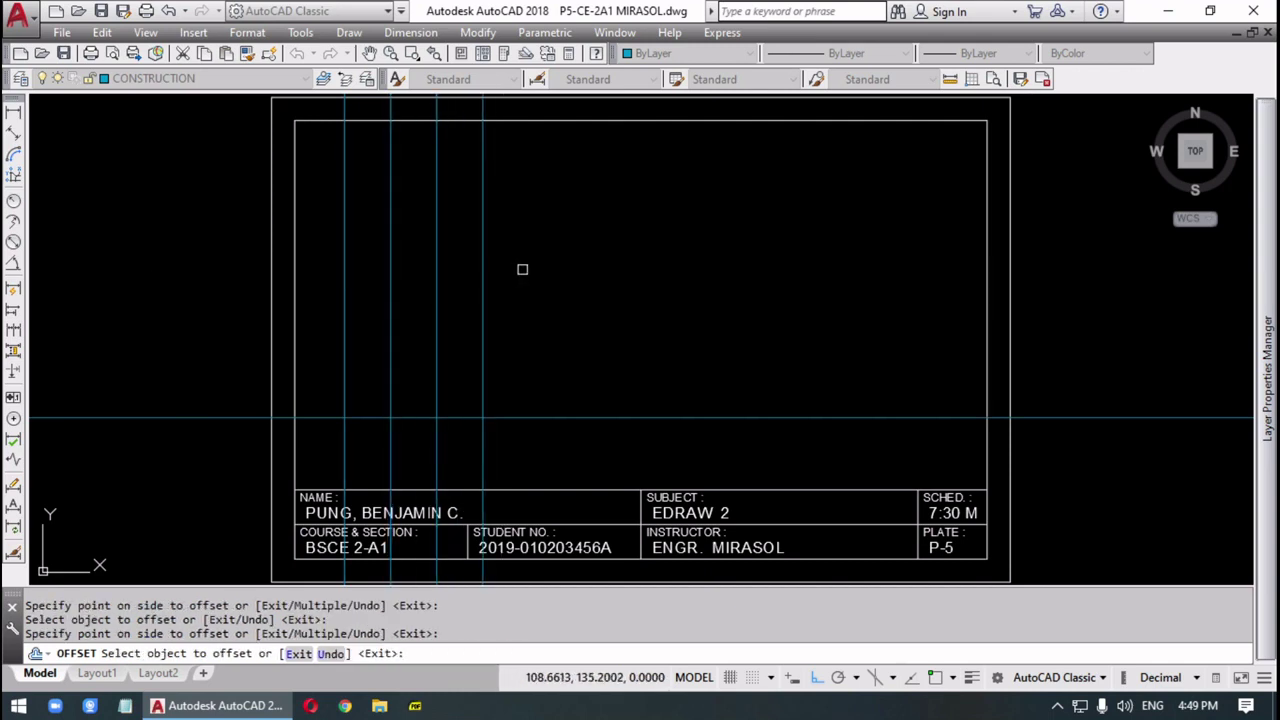
pyautogui.press('Return')
# - Offset the rightmost vertical construction line 10 to the right
pyautogui.press('Return')
pyautogui.write('10')
pyautogui.press('Return')
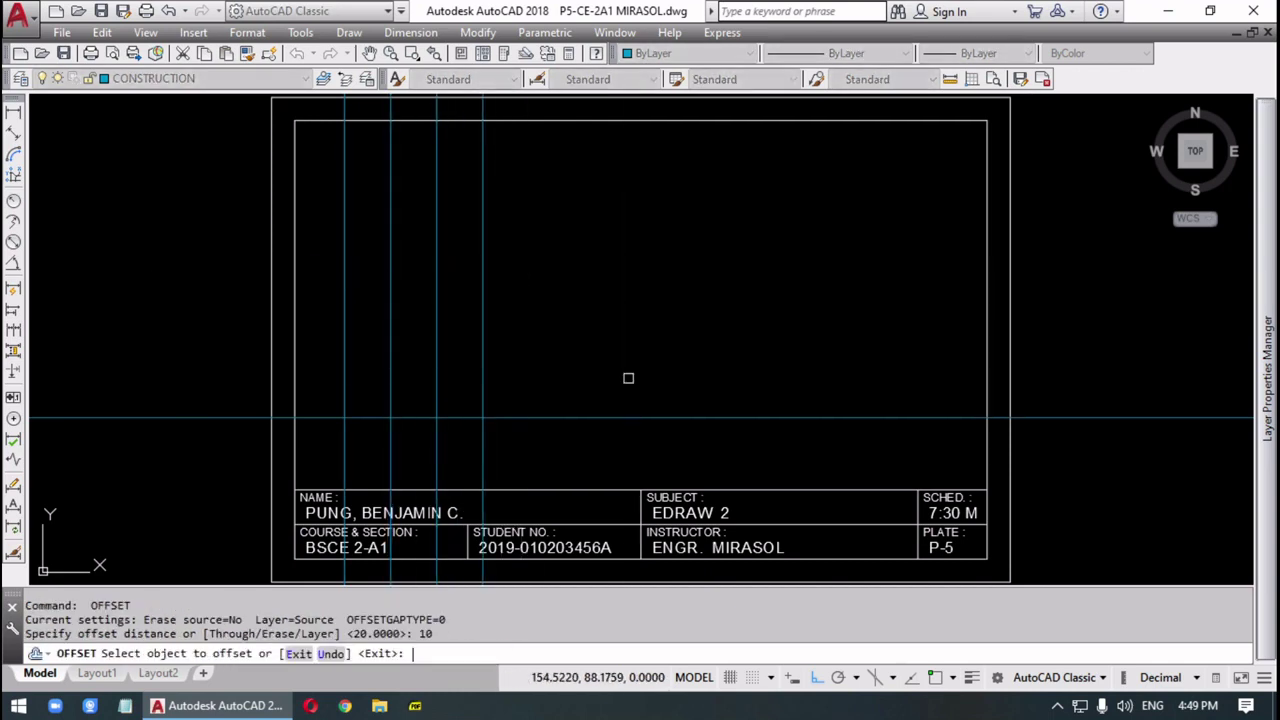
pyautogui.click(484, 325)
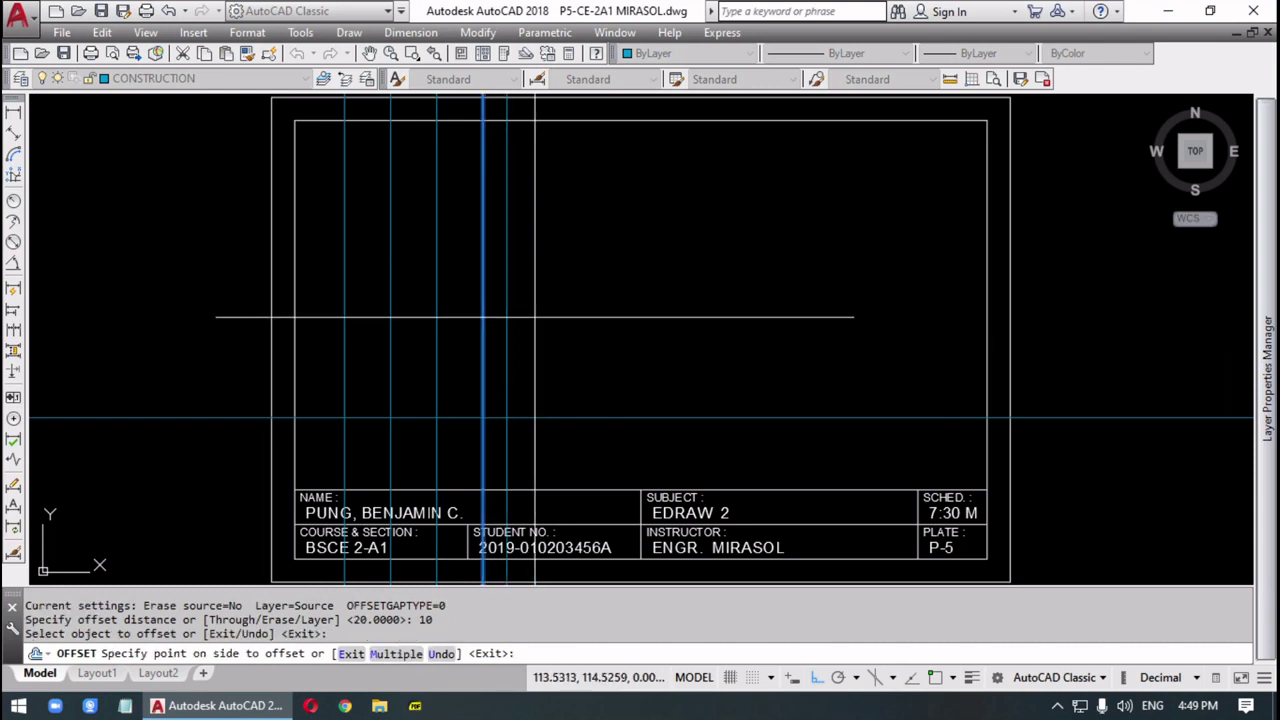
pyautogui.click(540, 317)
pyautogui.press('Return')
# - Offset the horizontal construction line 15 upward, and offset the resulting copy another 15 upward
pyautogui.press('Return')
pyautogui.write('15')
pyautogui.press('Return')
pyautogui.click(557, 418)
pyautogui.click(554, 349)
pyautogui.click(555, 383)
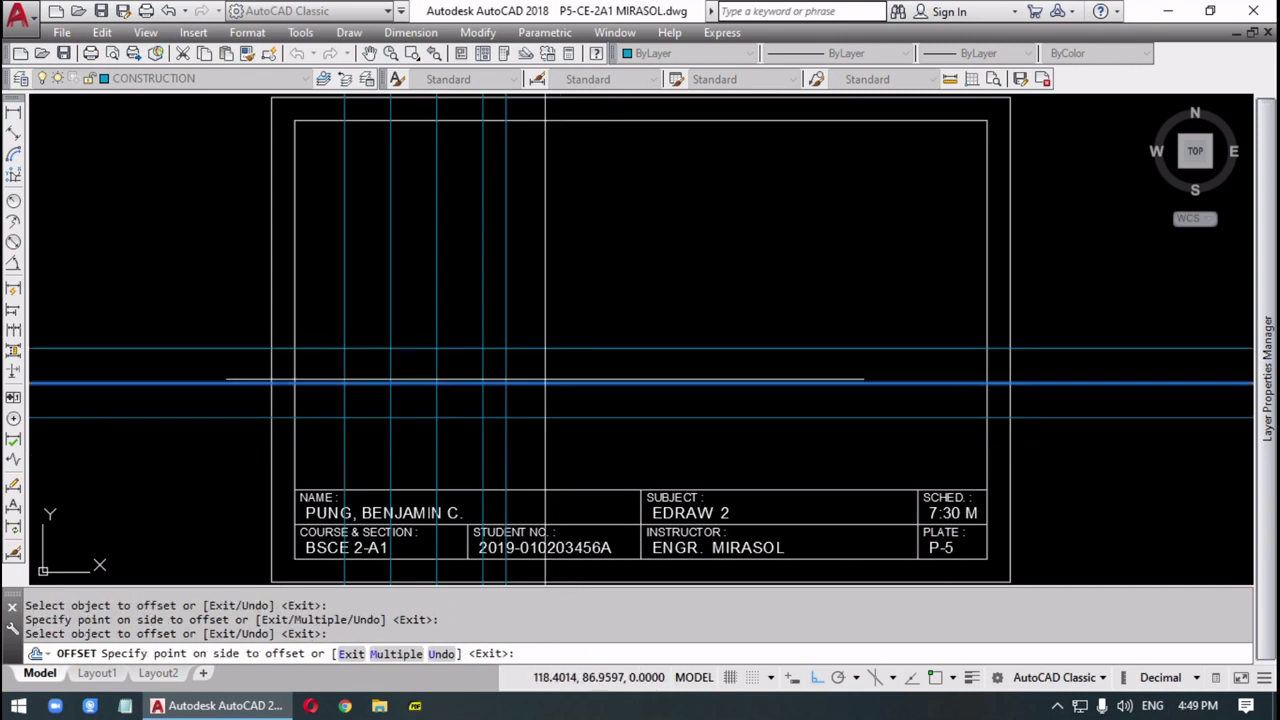
pyautogui.click(556, 305)
pyautogui.press('Return')
# - Offset the lowest horizontal construction line 51 upward
pyautogui.press('Return')
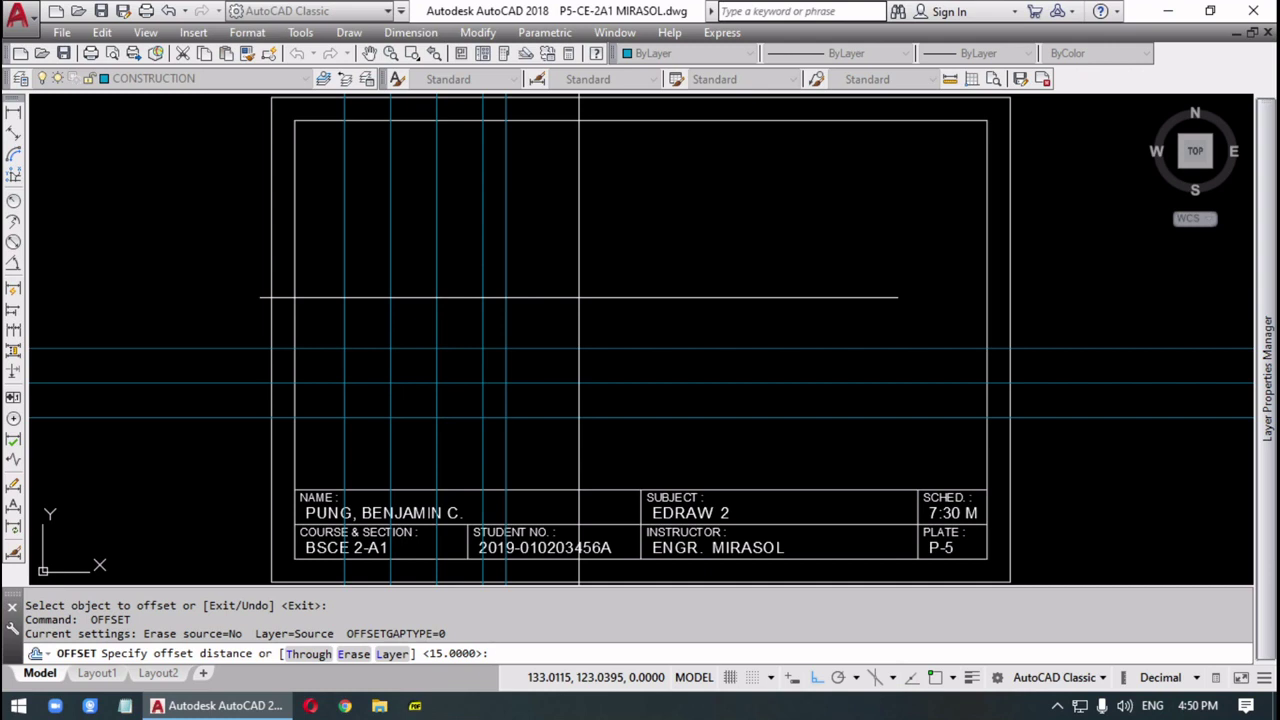
pyautogui.write('1')
pyautogui.press('Return')
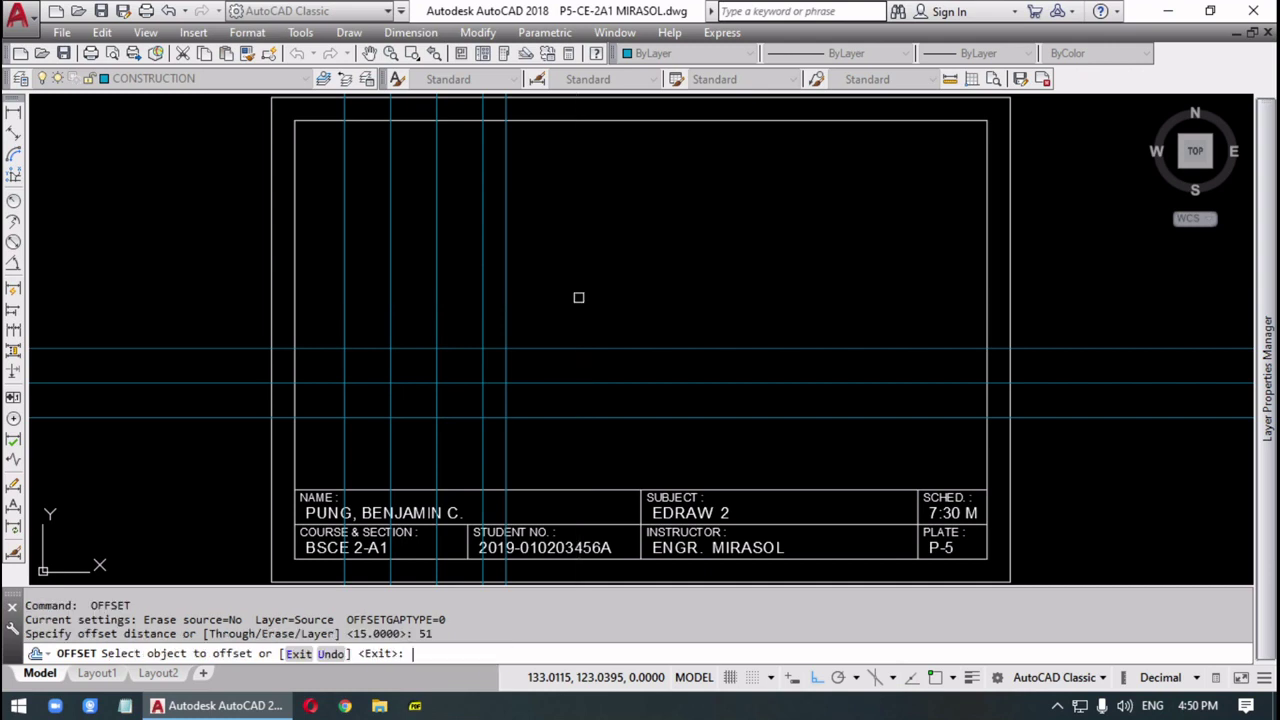
pyautogui.click(537, 417)
pyautogui.click(548, 258)
pyautogui.press('Return')
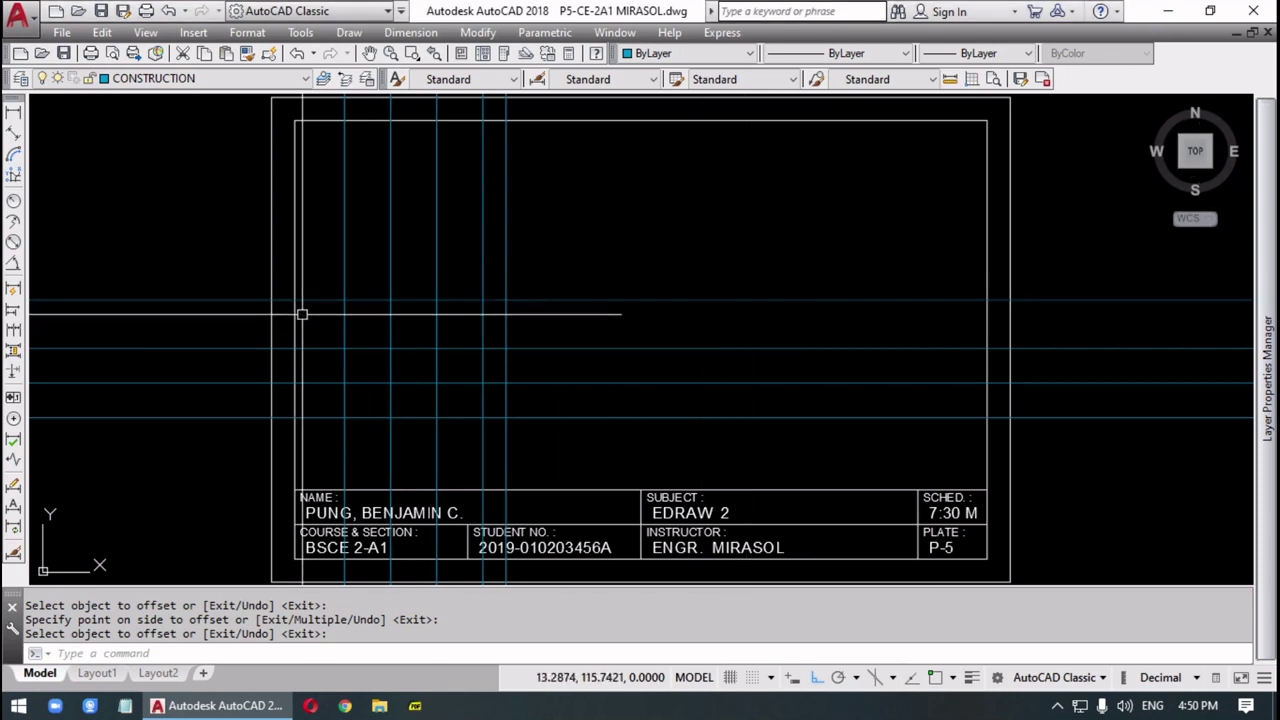
# - Make SOLID the current layer
pyautogui.click(233, 80)
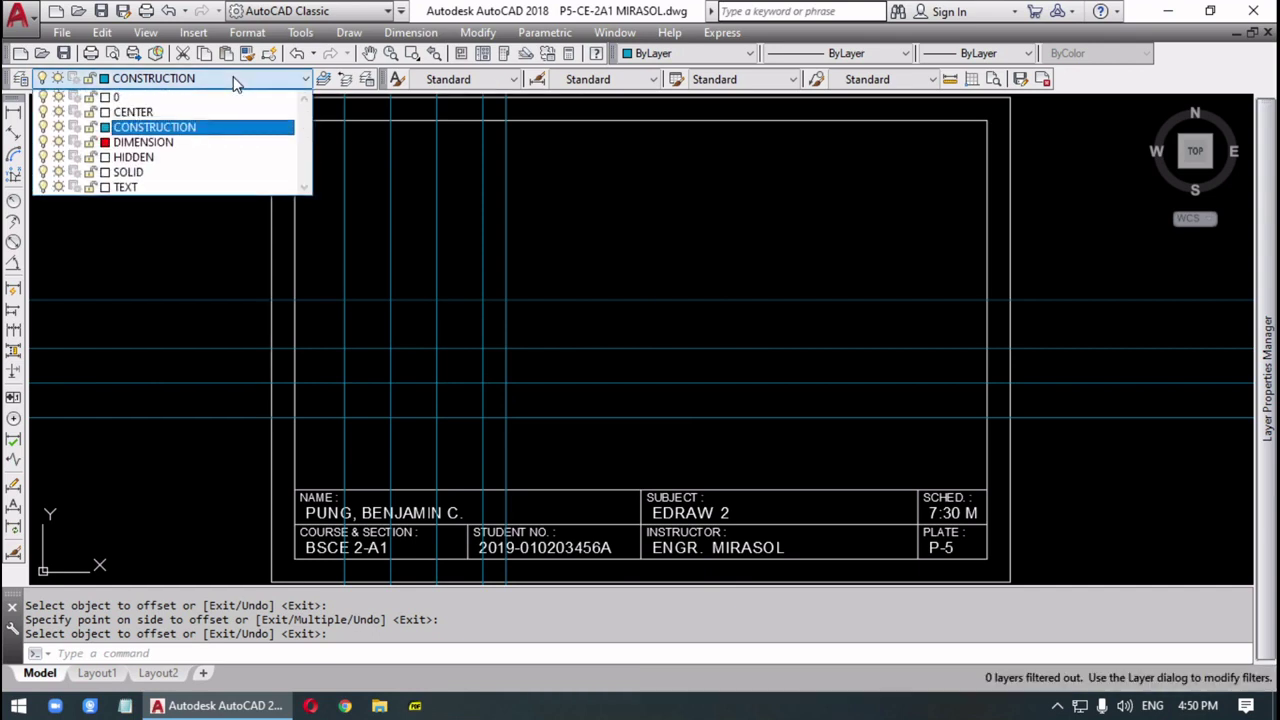
pyautogui.click(160, 172)
pyautogui.press('Escape')
pyautogui.press('Escape')
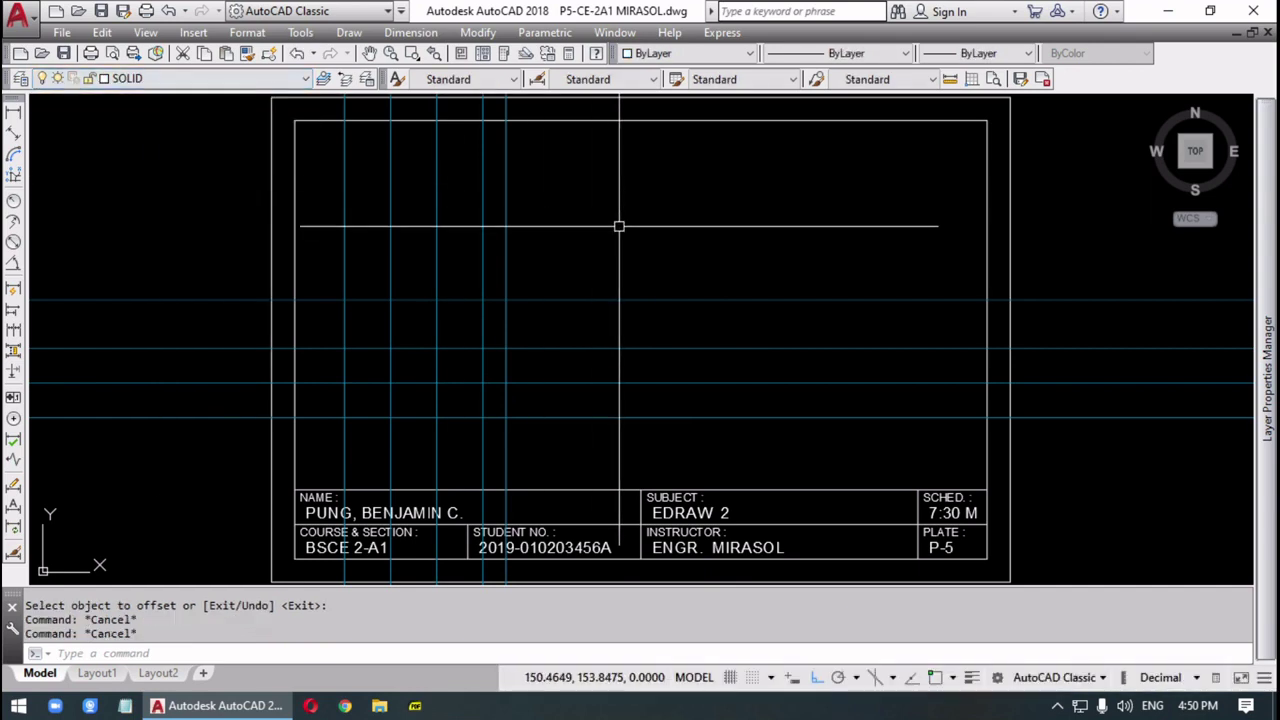
# - Clear all object snap modes and enable only Endpoint and Intersection
pyautogui.write('os')
pyautogui.press('Return')
pyautogui.click(956, 243)
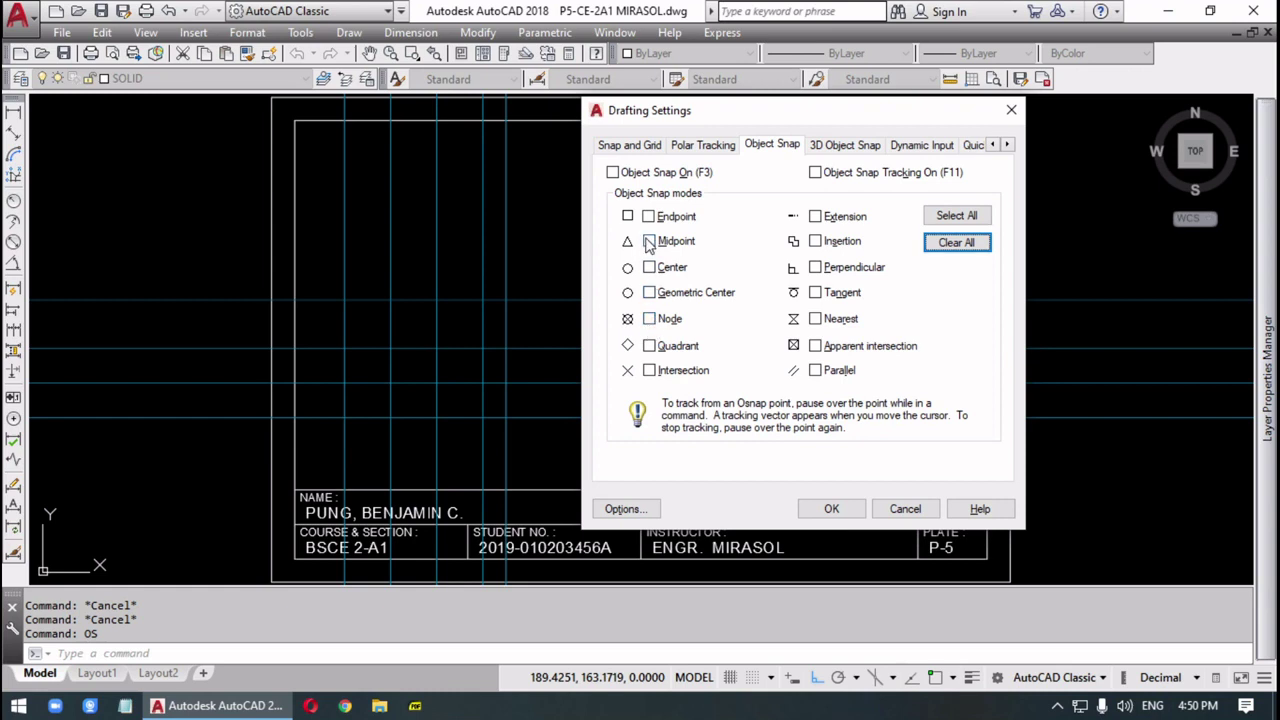
pyautogui.click(650, 372)
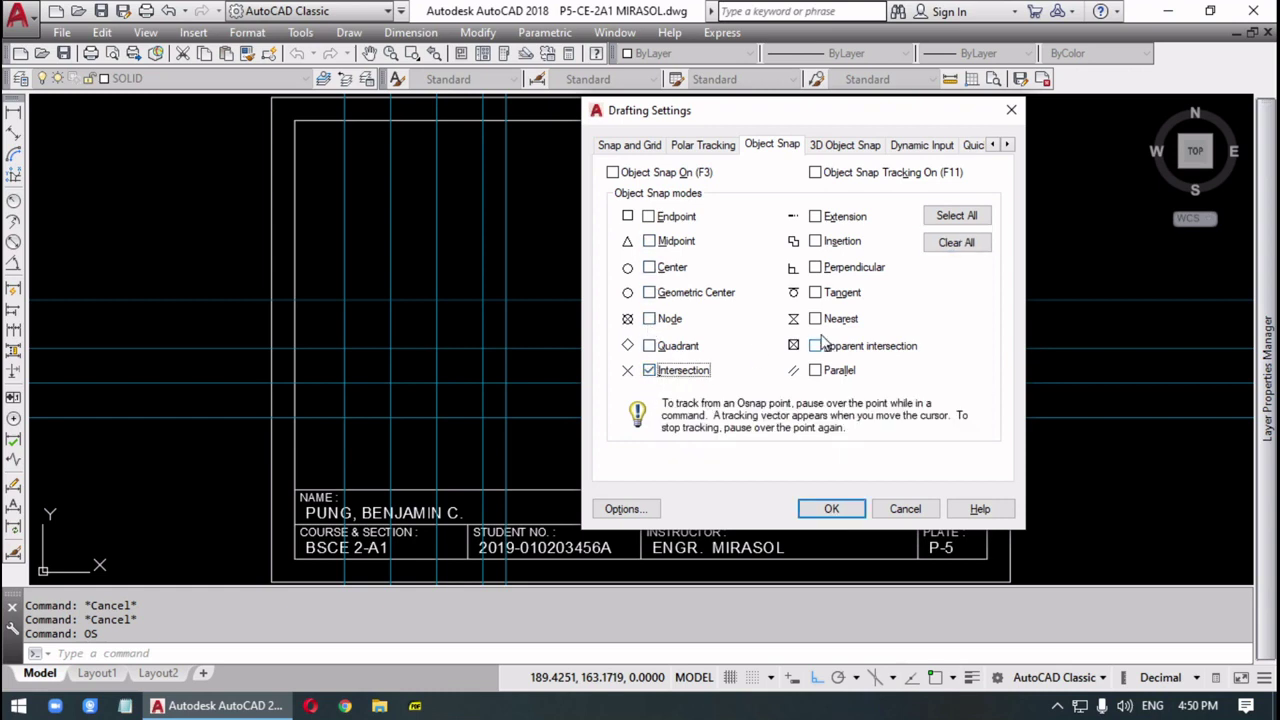
pyautogui.click(650, 217)
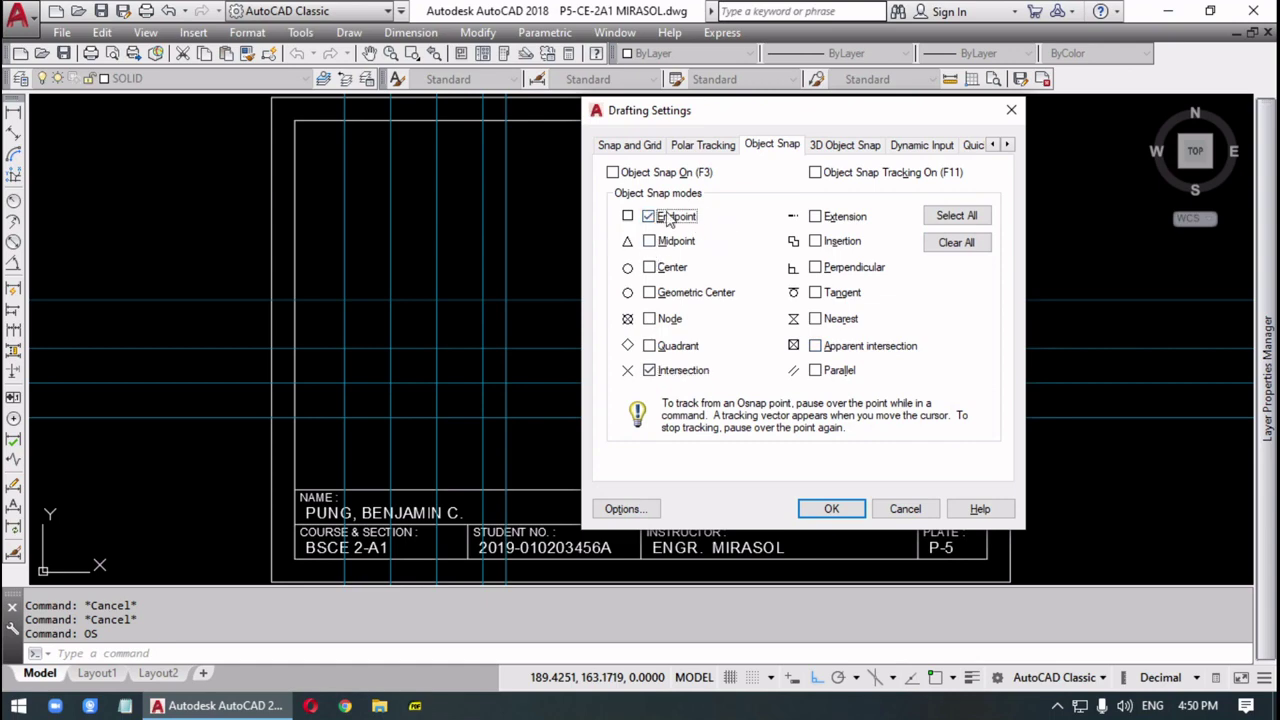
pyautogui.click(834, 509)
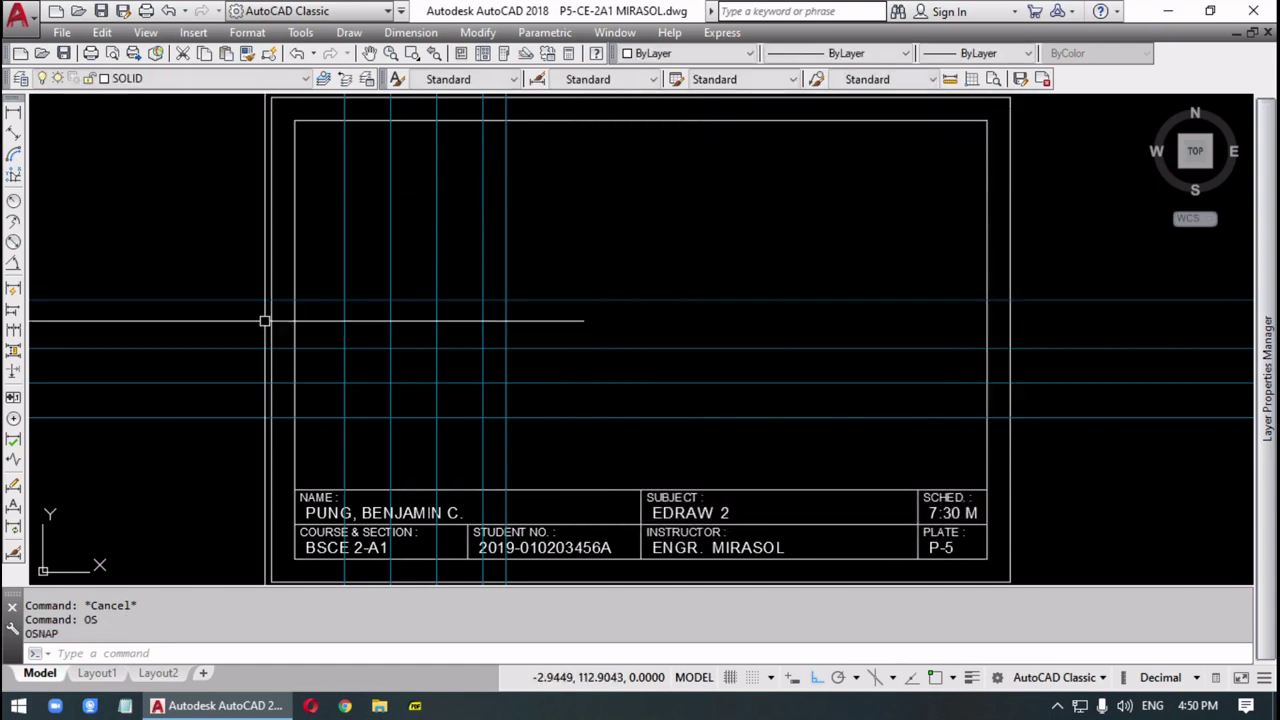
# - With object snap and lineweight display on, draw the lower view's left edge 51 down from the highest horizontal construction line and its full-width bottom edge
pyautogui.write('L')
pyautogui.press('Return')
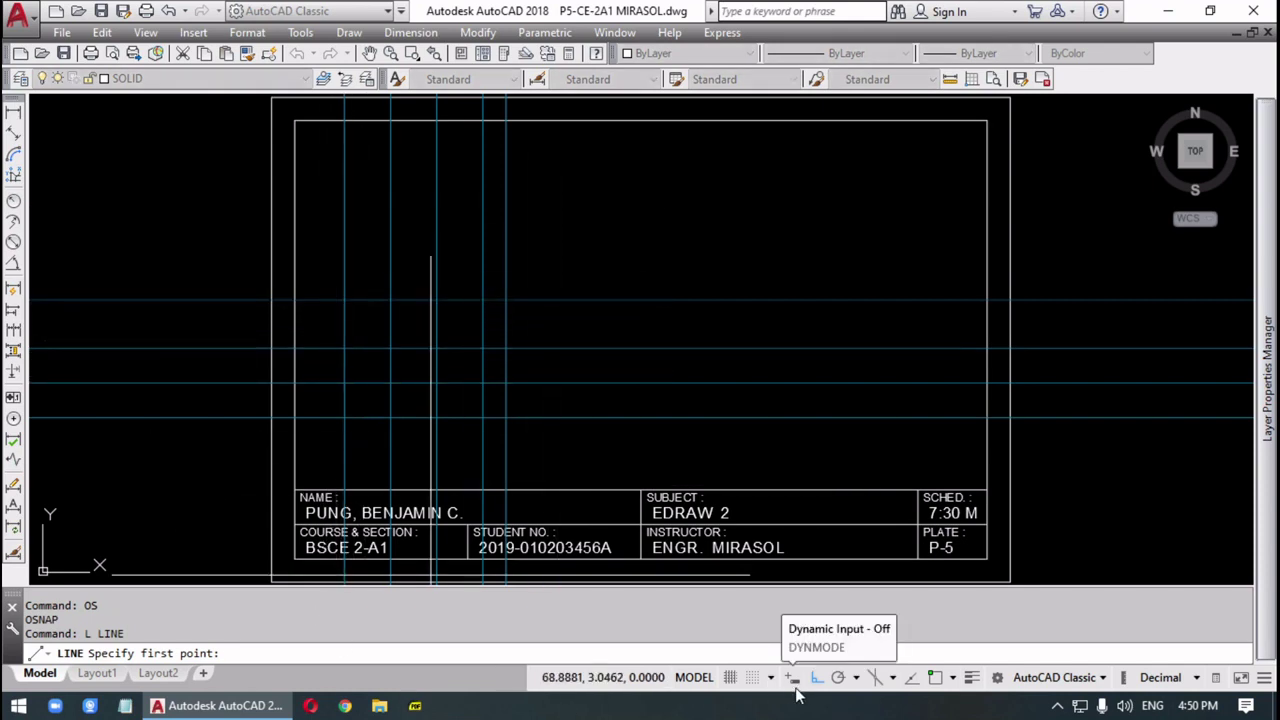
pyautogui.press('F3')
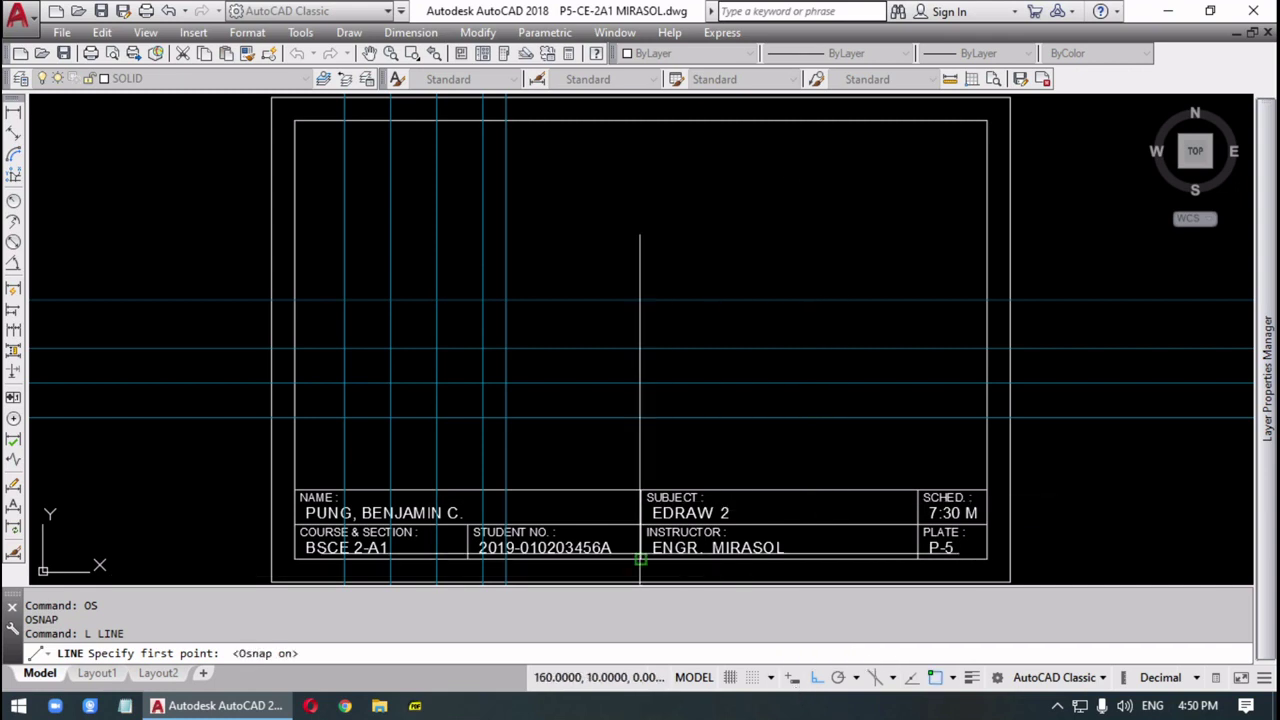
pyautogui.click(344, 300)
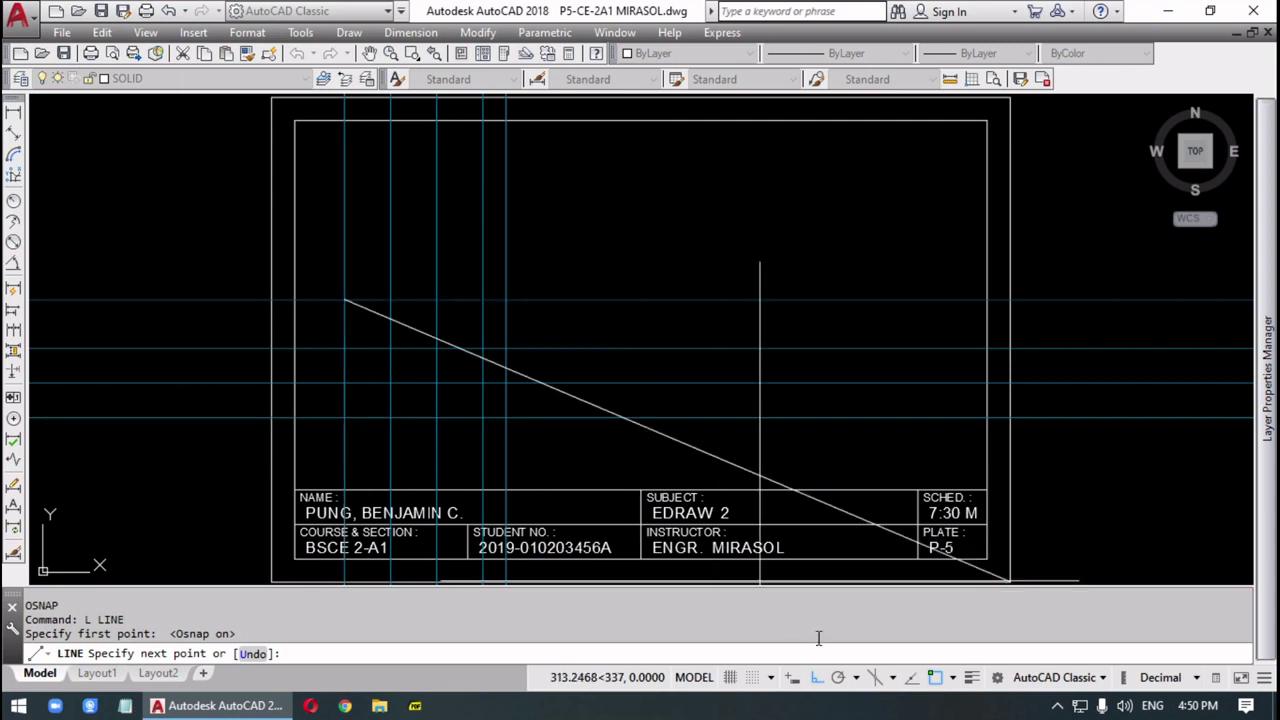
pyautogui.click(973, 680)
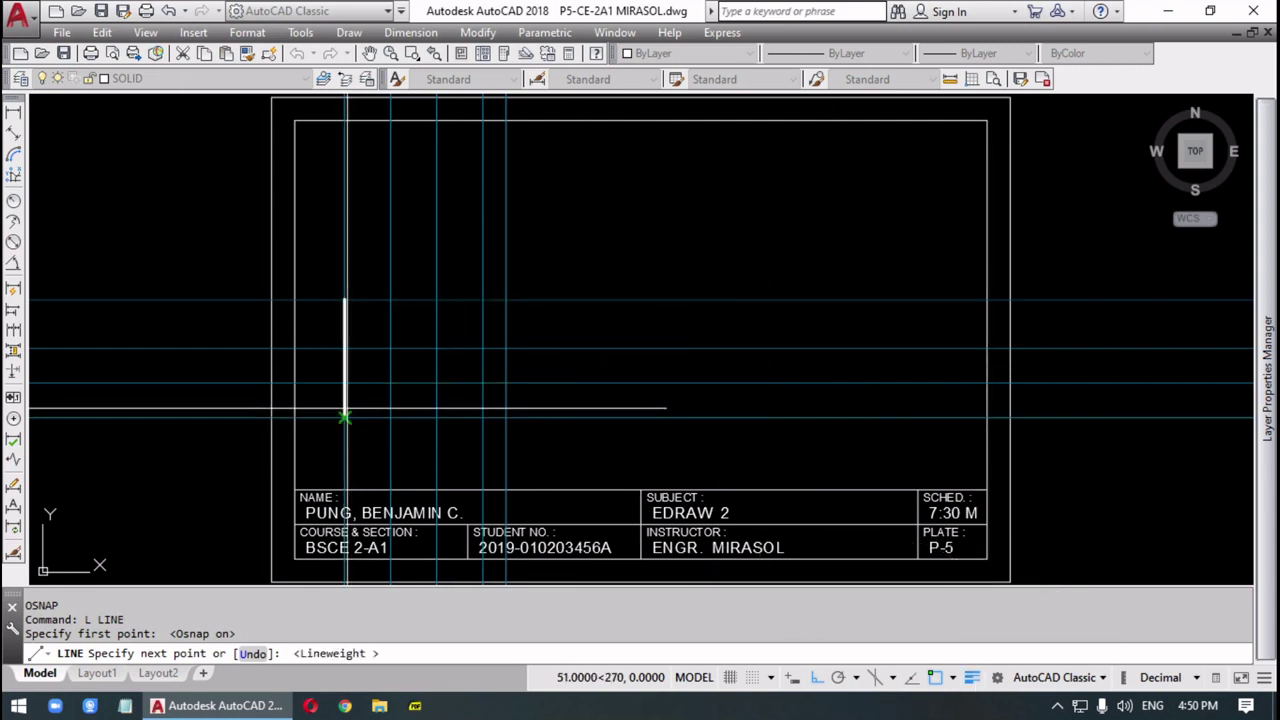
pyautogui.click(345, 417)
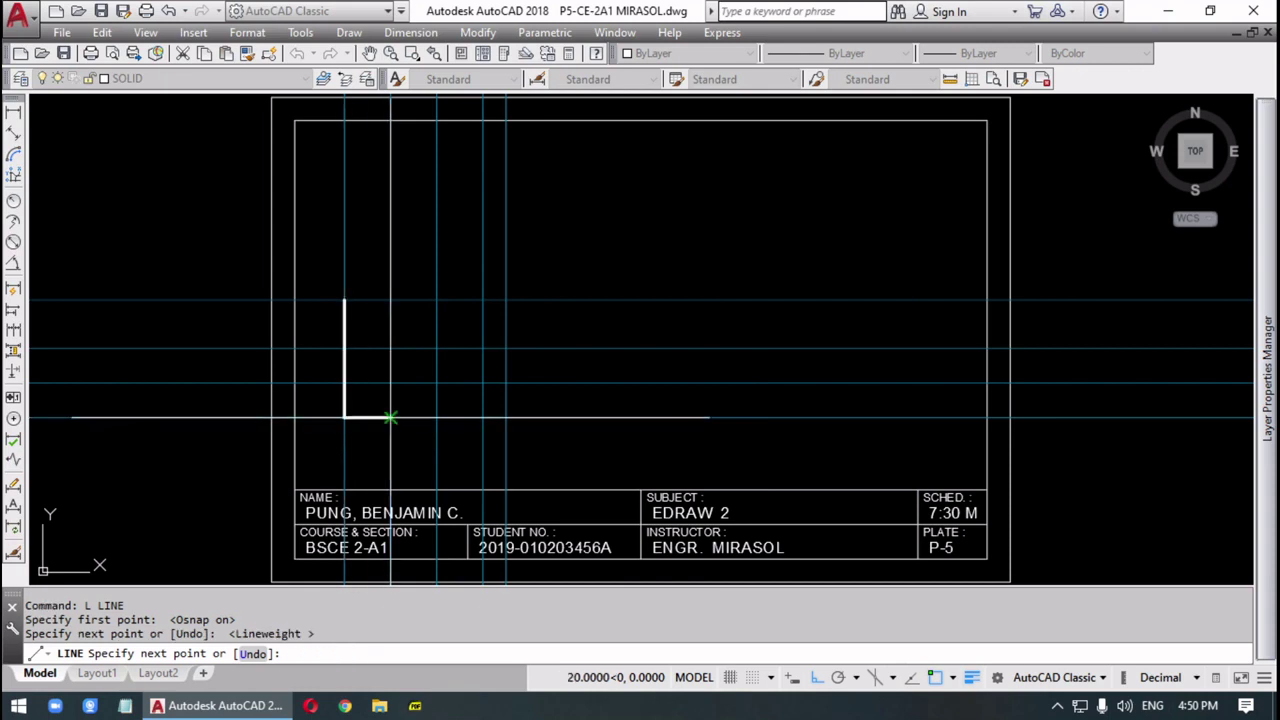
pyautogui.click(506, 417)
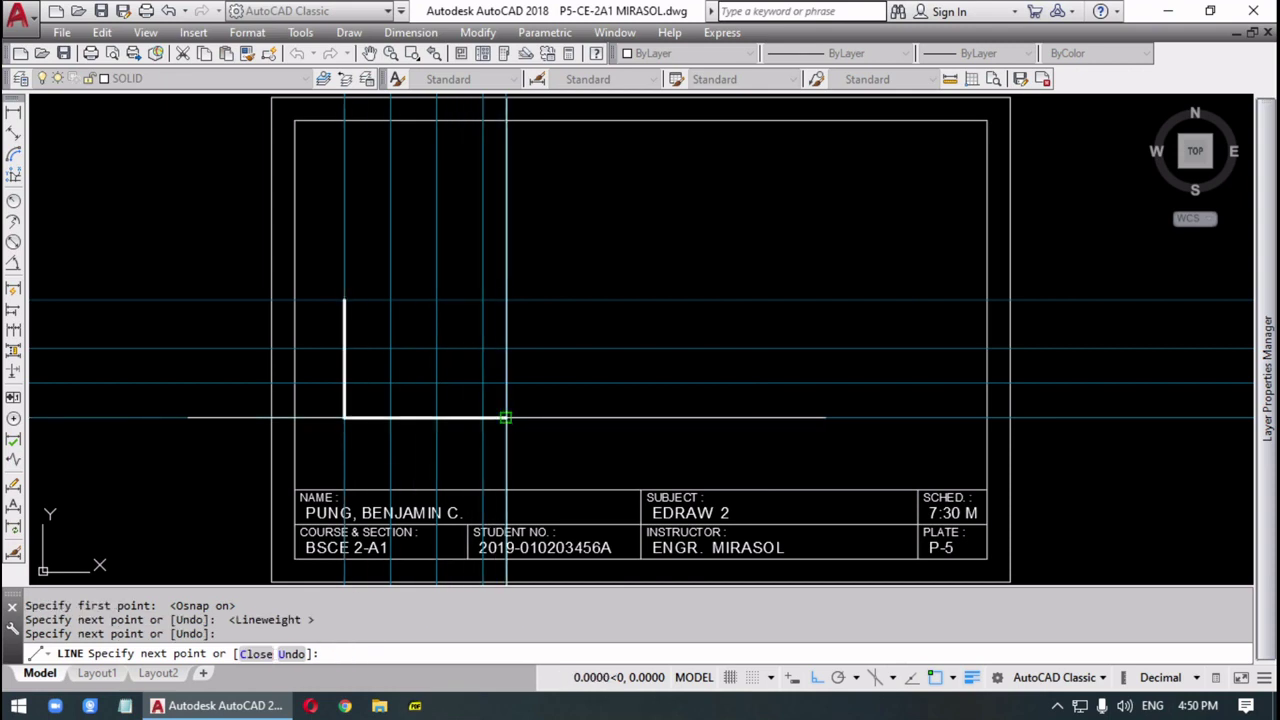
# - Continue the lower view's outline up the right side, across the small raised block and recess, and close it at the upper-left starting corner
pyautogui.click(506, 348)
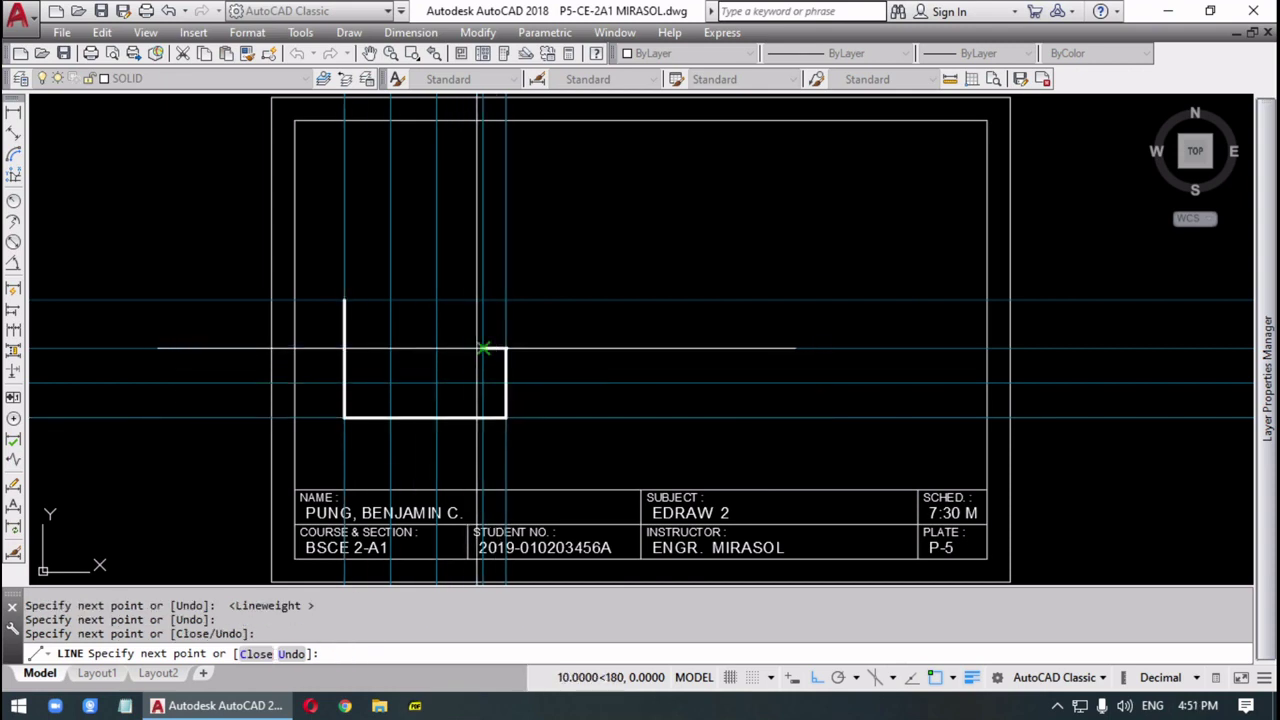
pyautogui.click(483, 348)
pyautogui.click(483, 382)
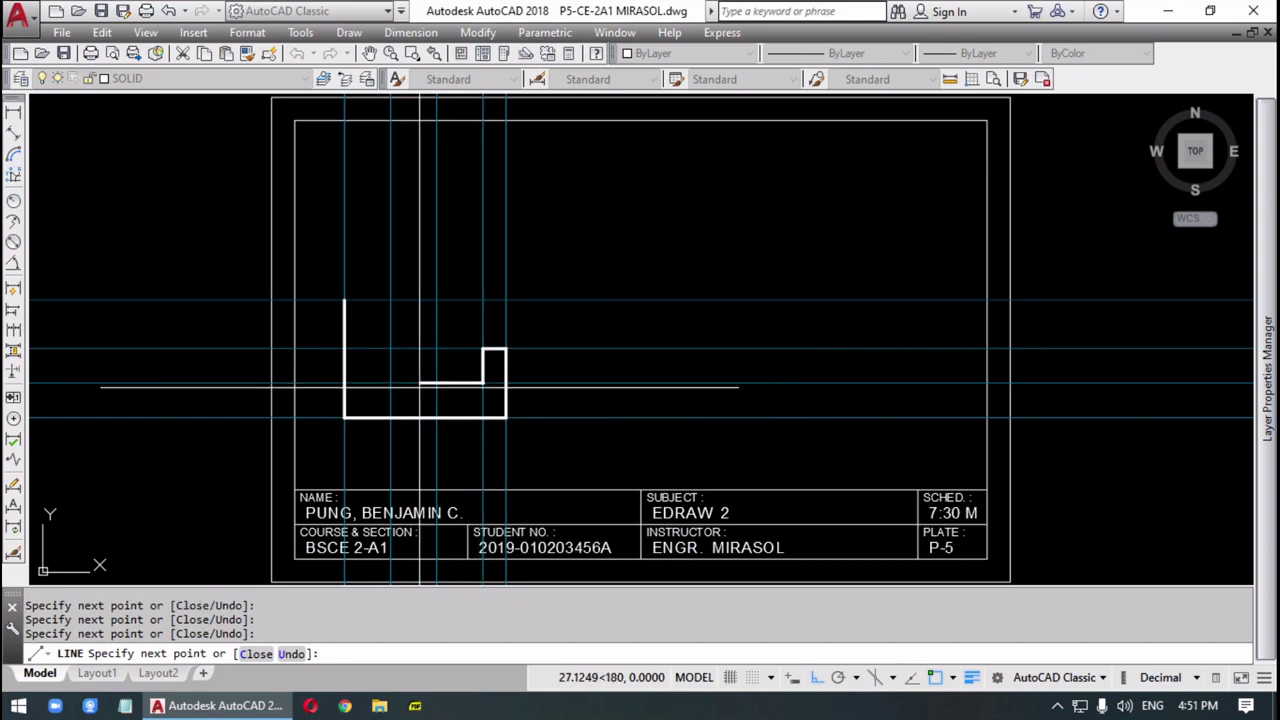
pyautogui.click(391, 382)
pyautogui.click(391, 300)
pyautogui.click(344, 300)
pyautogui.press('Return')
# - Draw a vertical line along the middle vertical construction line from the recess floor to the bottom edge of the lower view
pyautogui.press('Return')
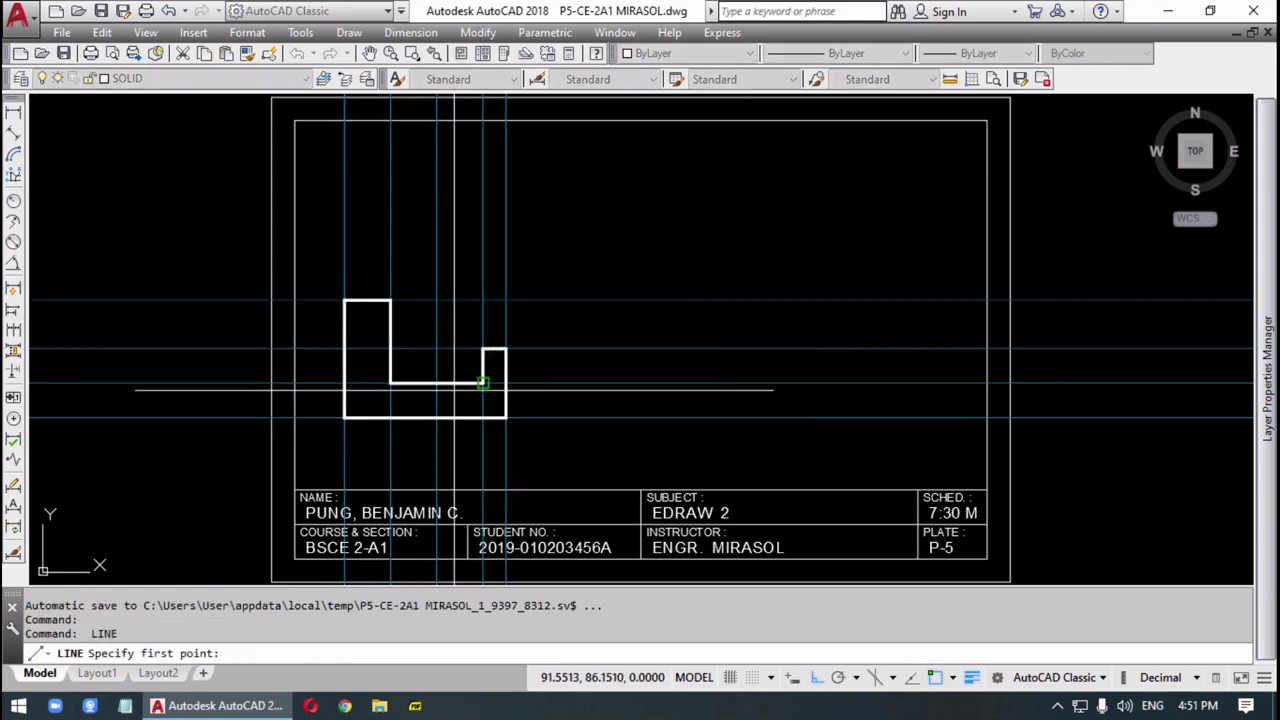
pyautogui.click(437, 382)
pyautogui.click(437, 418)
pyautogui.press('Return')
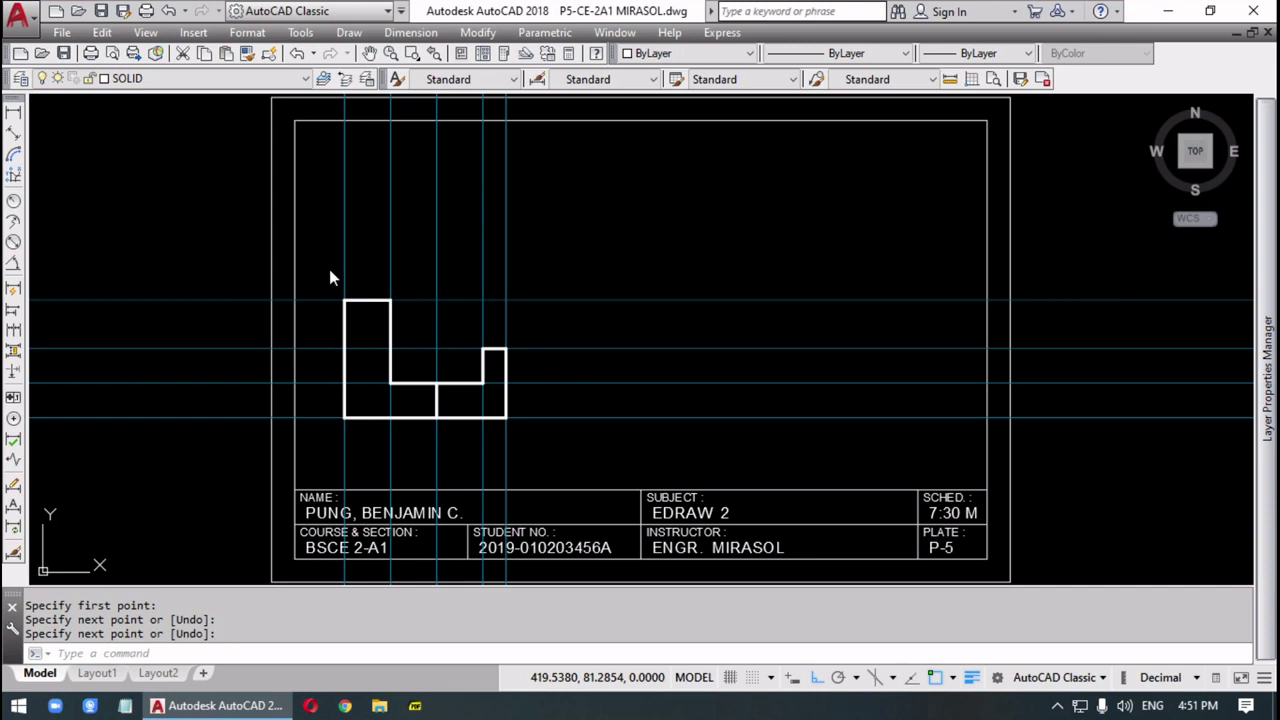
# - Offset the highest horizontal construction line through a point a short distance above the lower view, using the Through option
pyautogui.write('o')
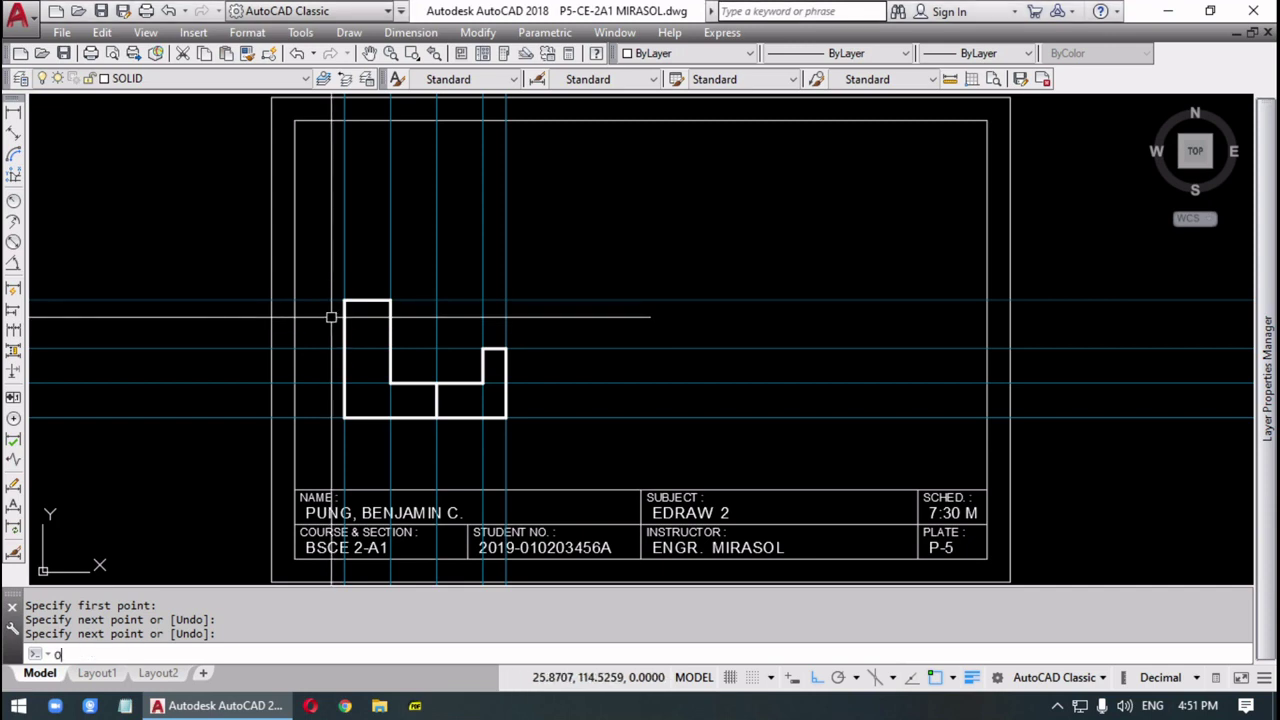
pyautogui.press('Return')
pyautogui.write('t')
pyautogui.press('Return')
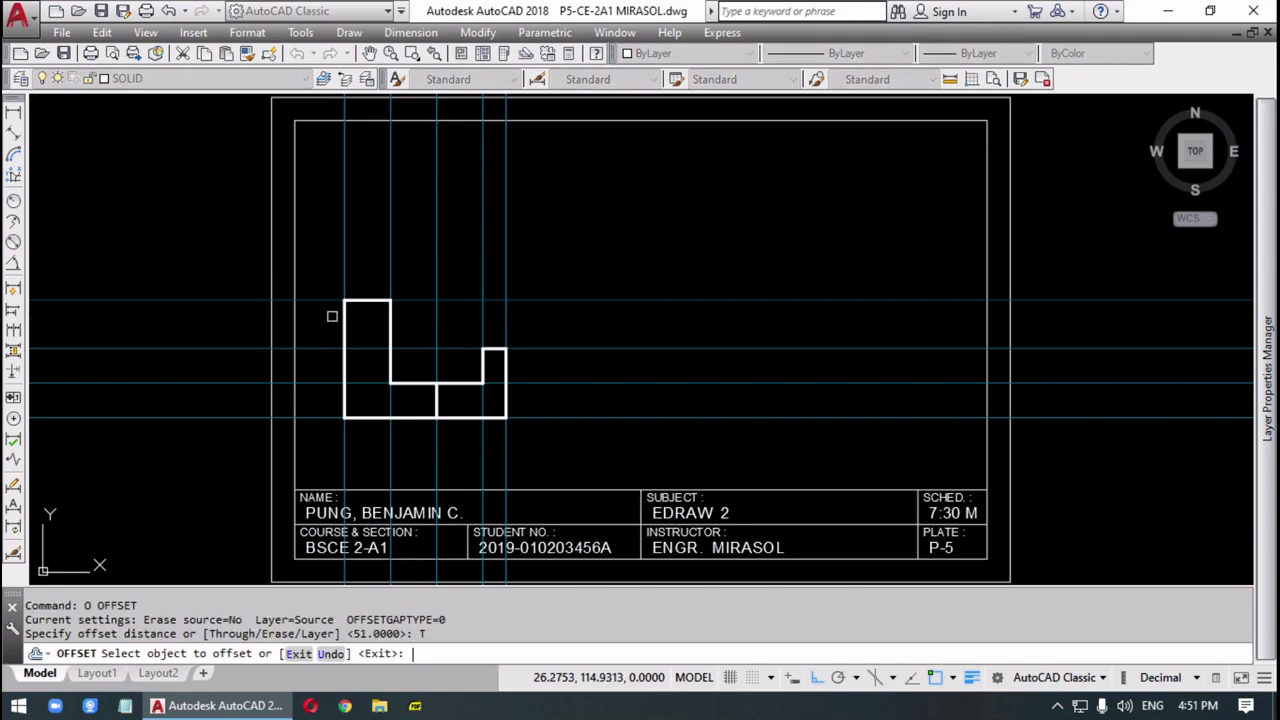
pyautogui.click(434, 299)
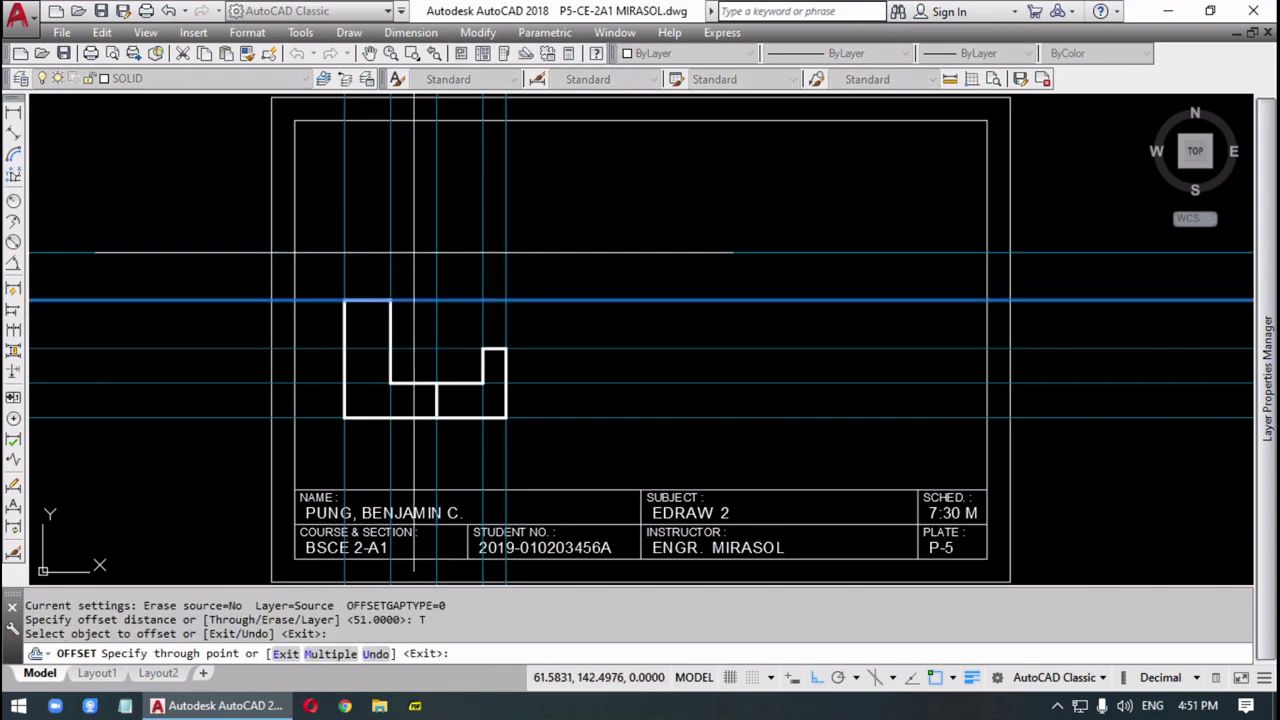
pyautogui.click(414, 255)
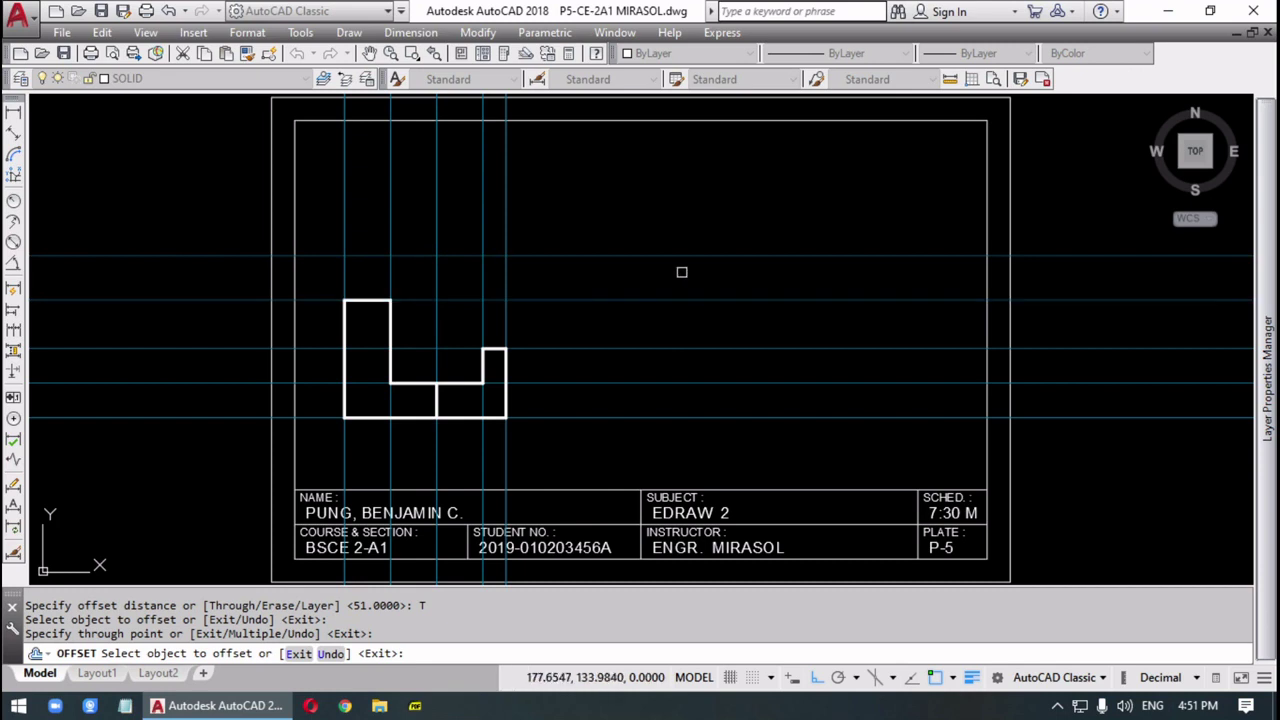
pyautogui.press('Escape')
# - Offset the new highest horizontal construction line 50 upward
pyautogui.press('Return')
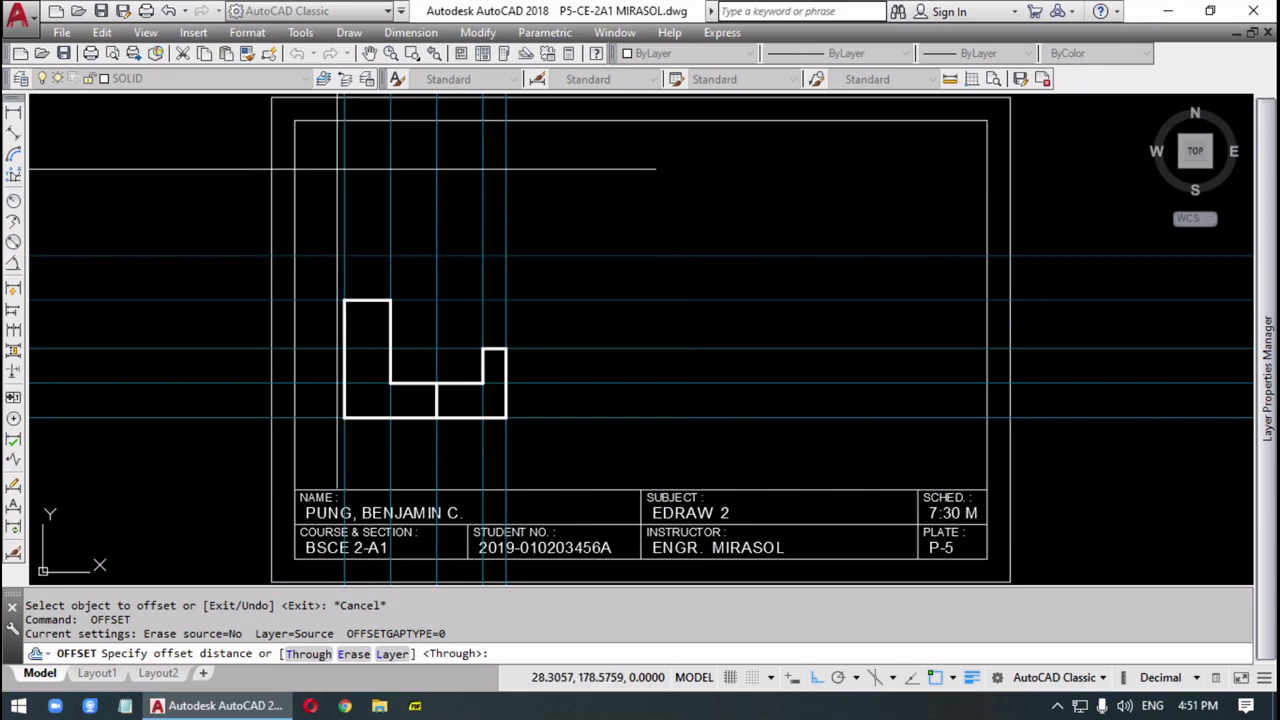
pyautogui.write('50')
pyautogui.press('Return')
pyautogui.click(322, 256)
pyautogui.click(316, 187)
pyautogui.press('Return')
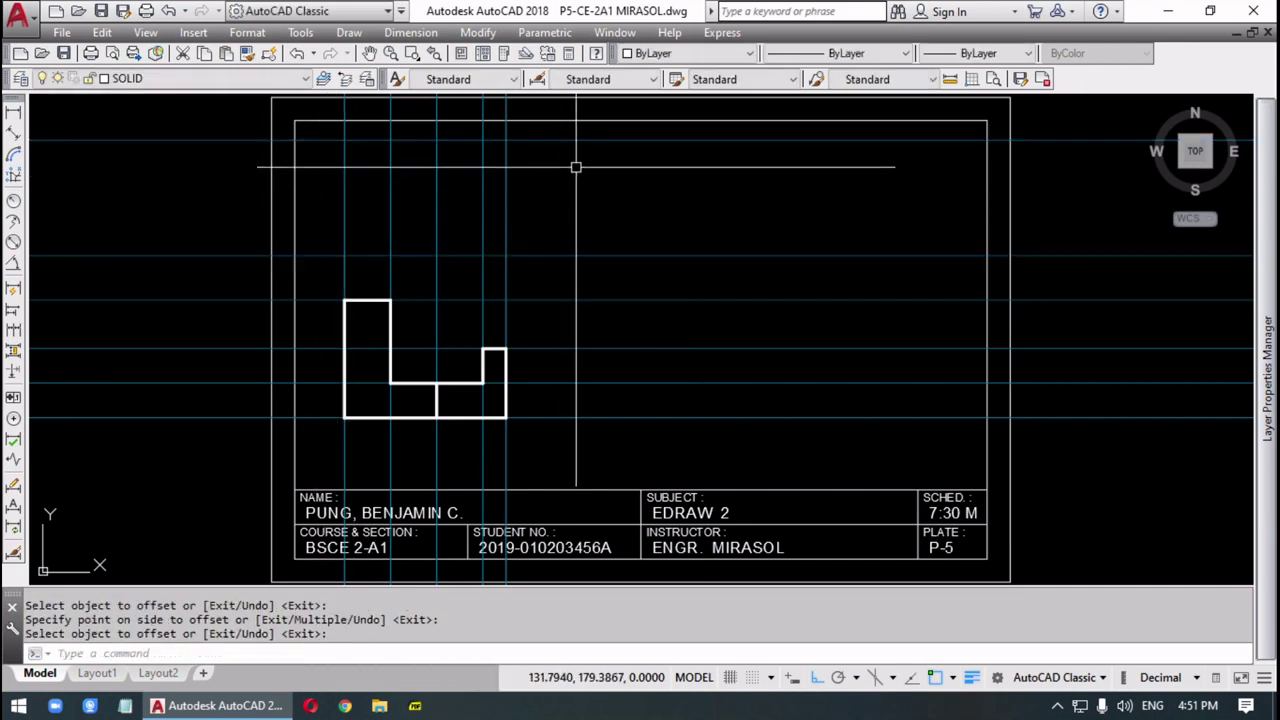
# - Offset the topmost horizontal construction line 20 downward
pyautogui.press('Return')
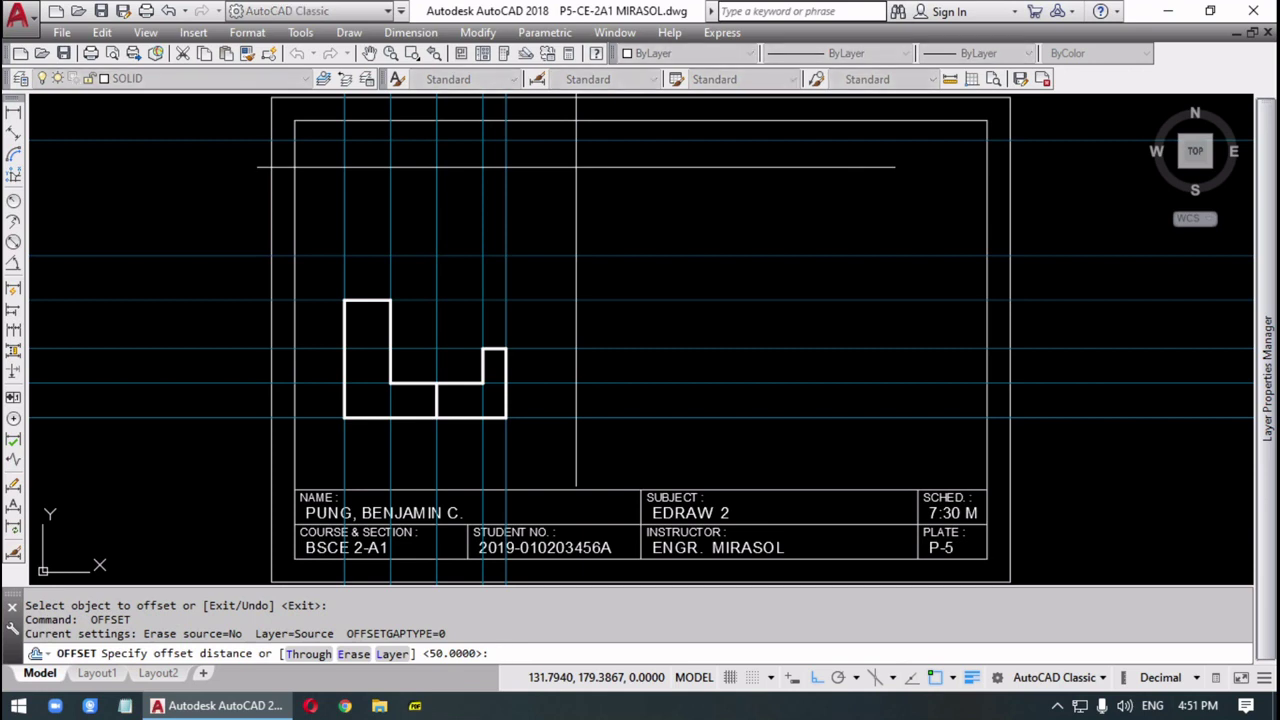
pyautogui.press('Return')
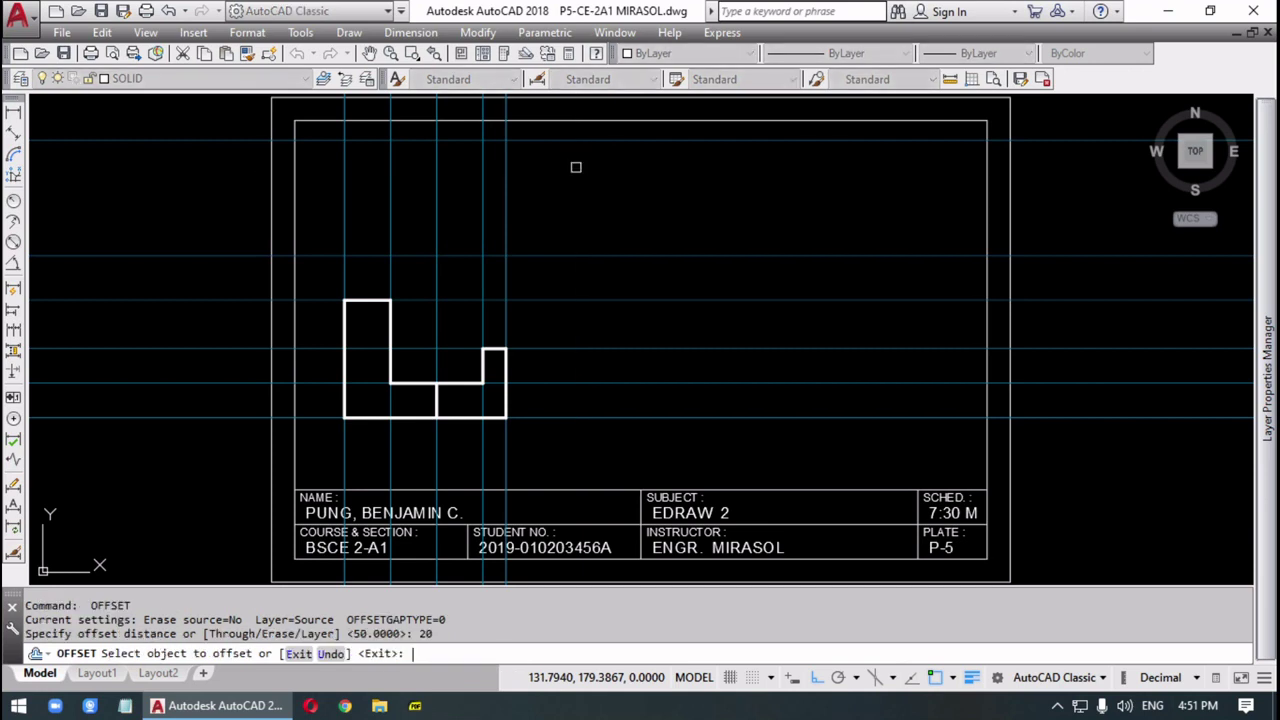
pyautogui.click(574, 141)
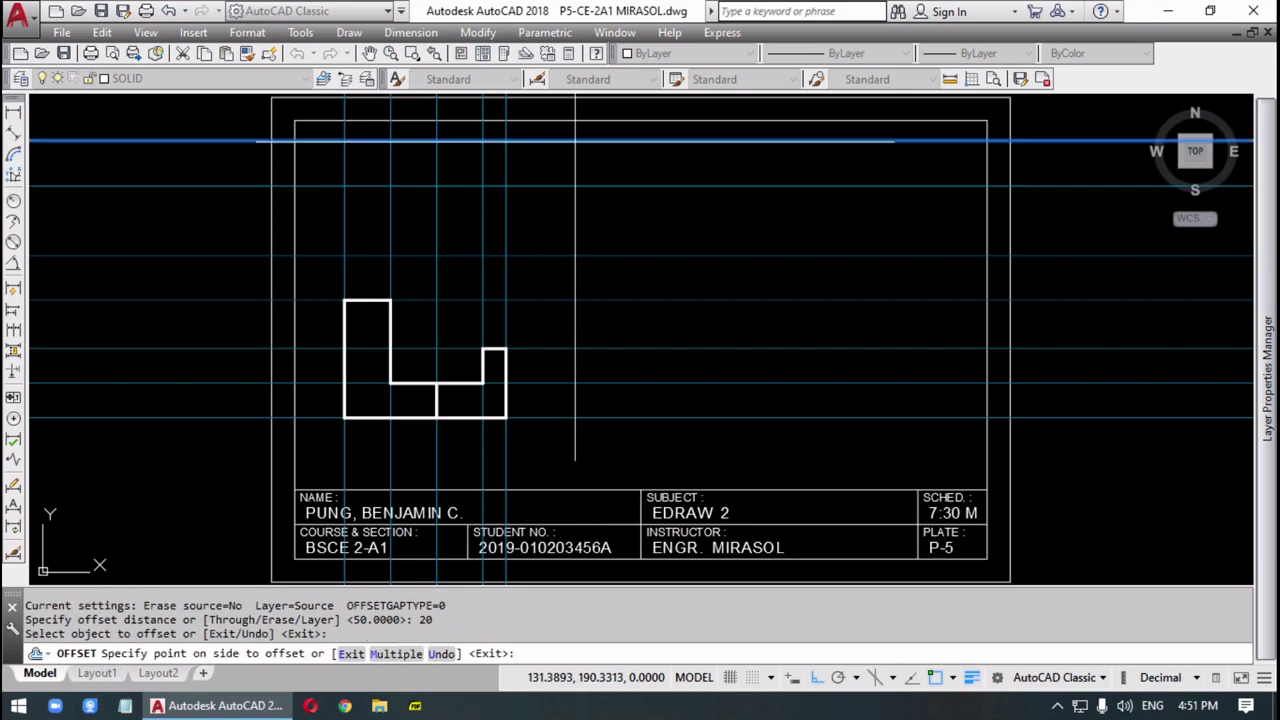
pyautogui.click(575, 205)
pyautogui.press('Escape')
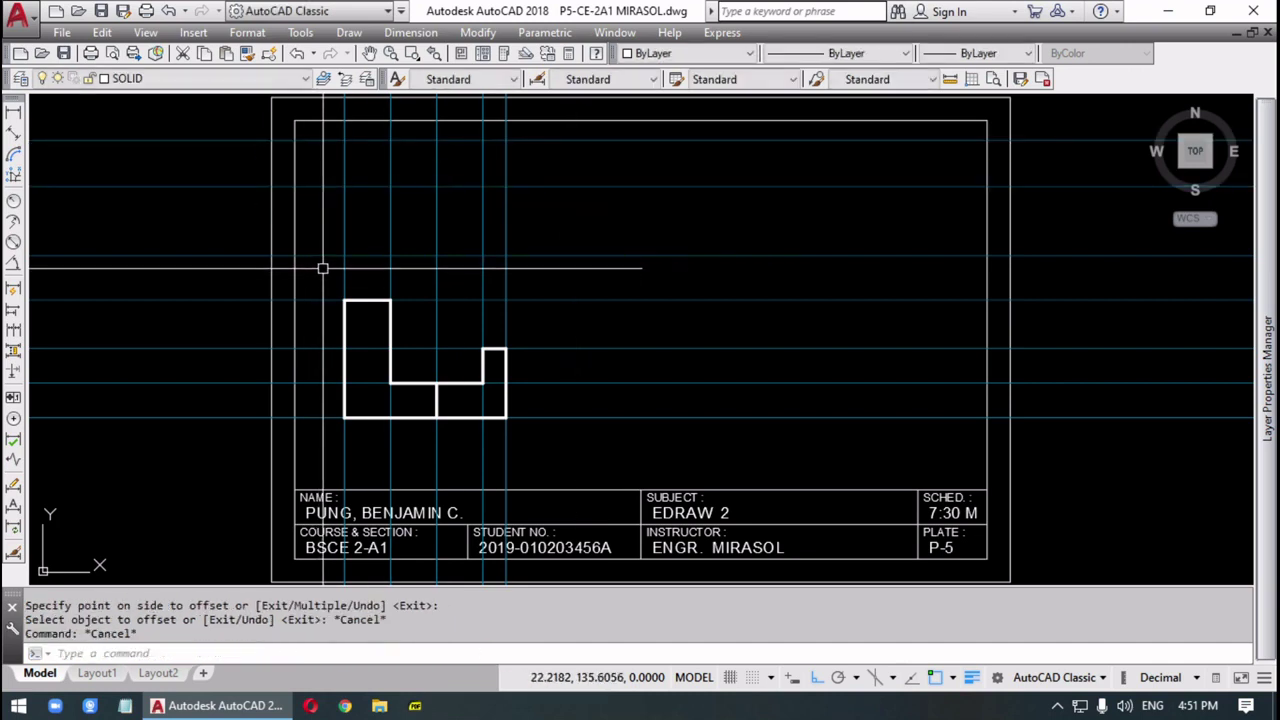
# - Draw the closed L-shaped outline of the upper view, 50 high, on the construction-line intersections, with the notch cut from its lower-right corner
pyautogui.write('L')
pyautogui.press('Return')
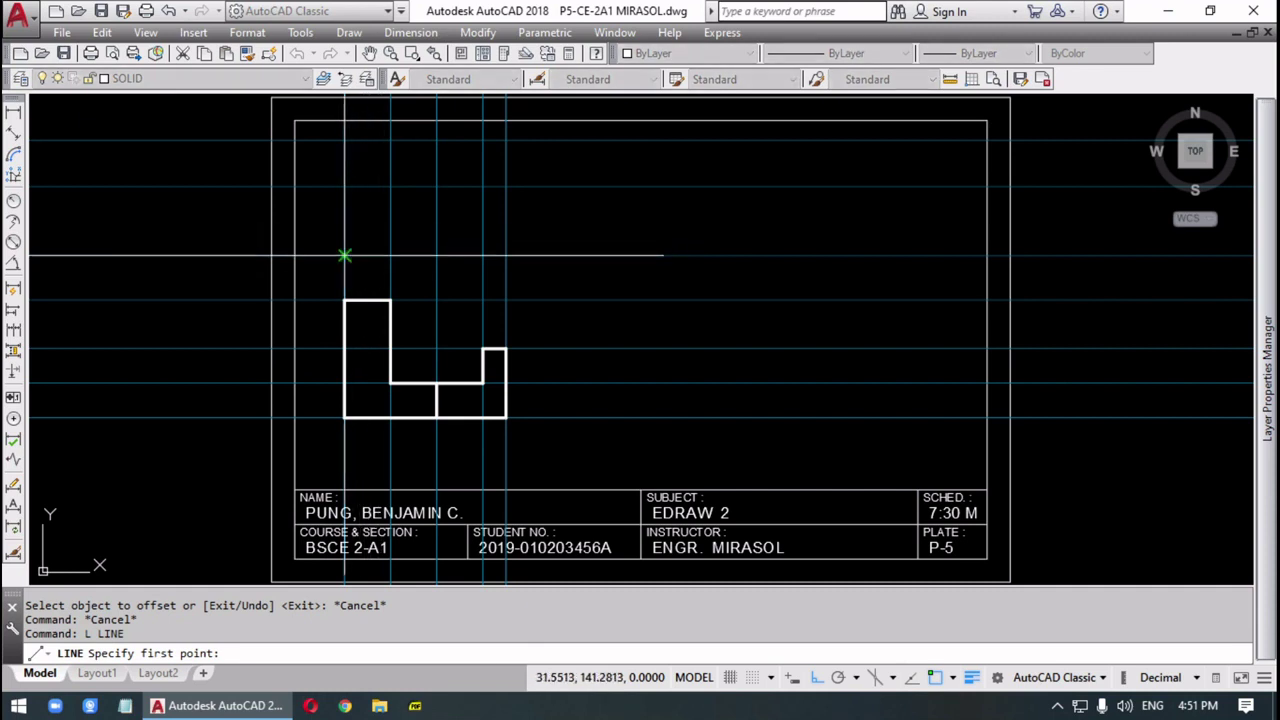
pyautogui.click(344, 254)
pyautogui.click(344, 140)
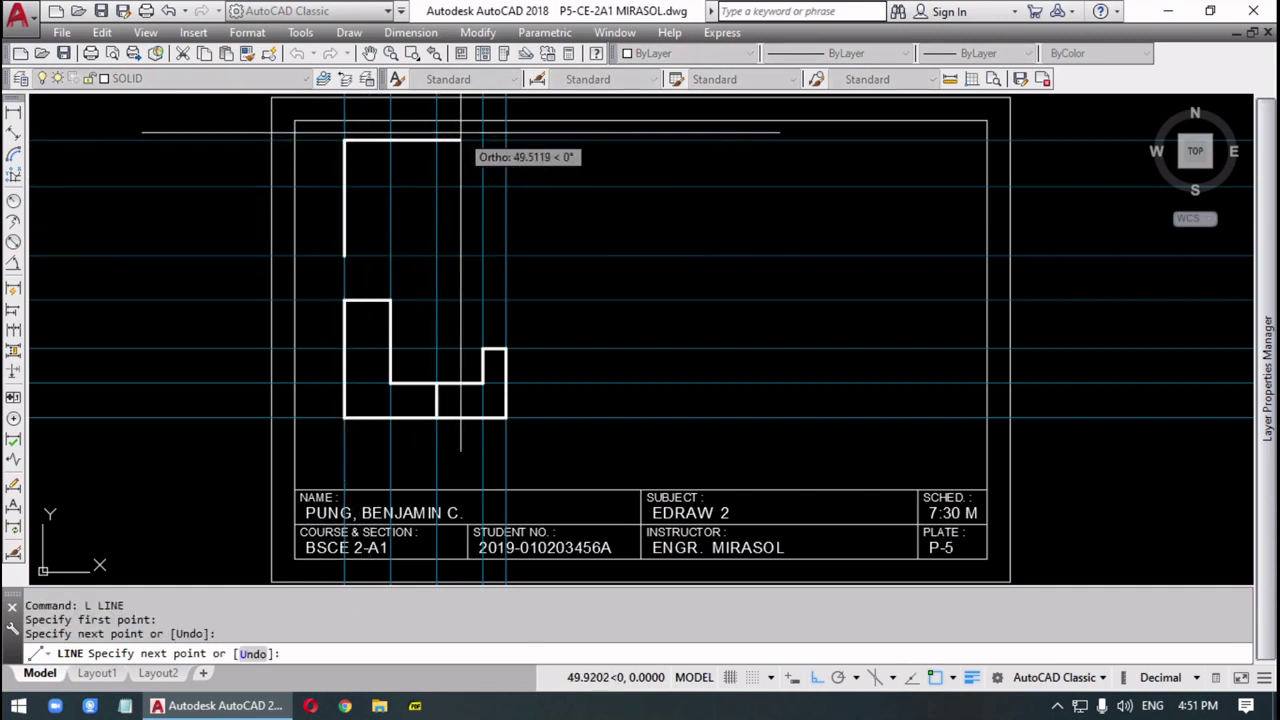
pyautogui.click(506, 140)
pyautogui.click(506, 185)
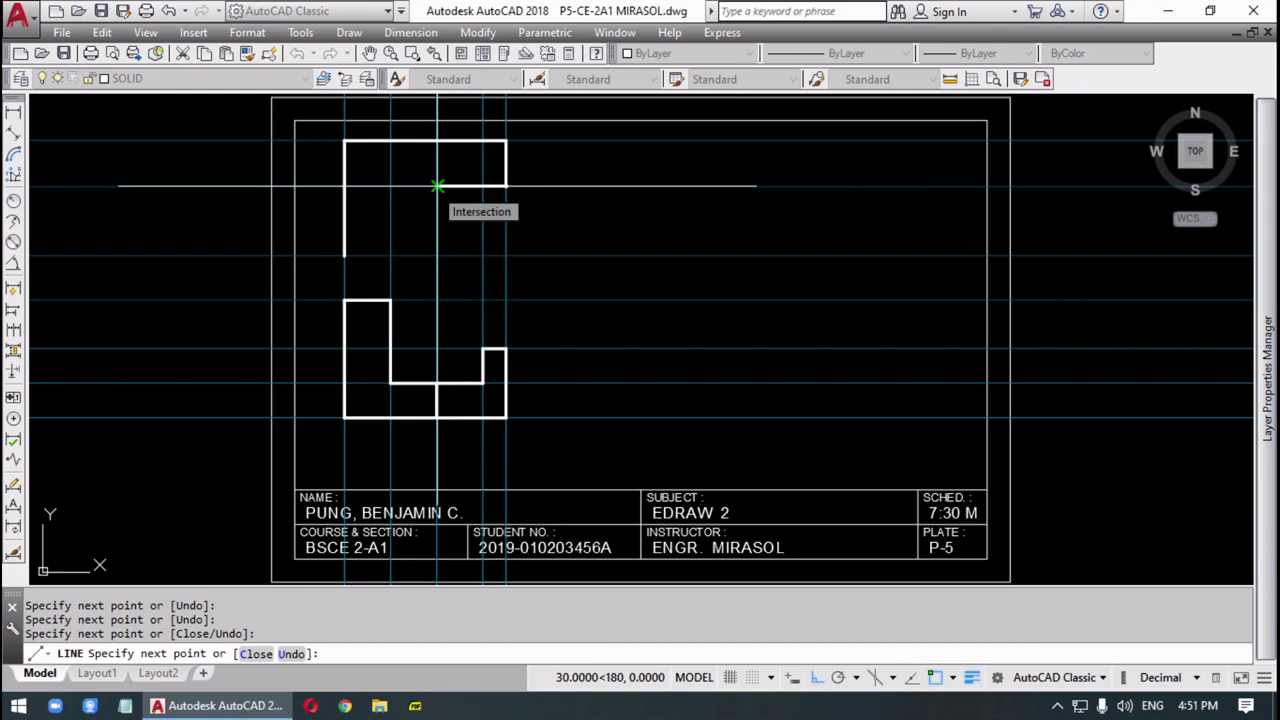
pyautogui.click(437, 185)
pyautogui.click(437, 255)
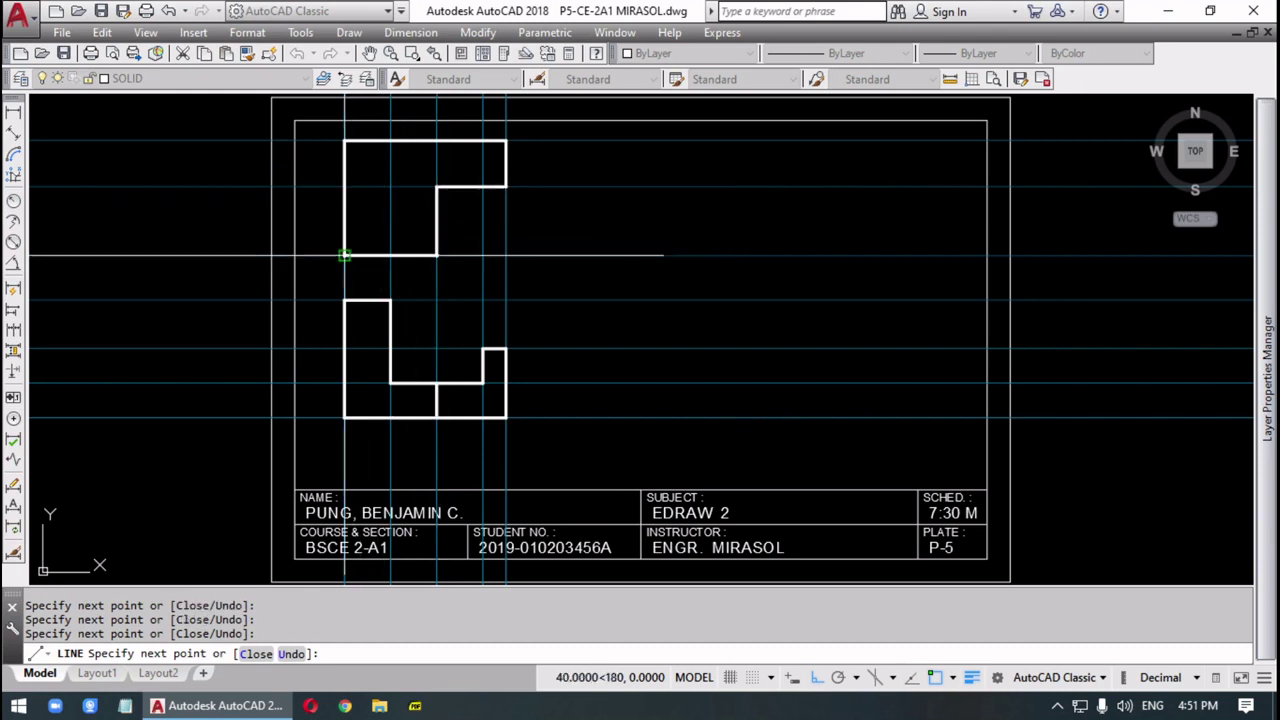
pyautogui.click(344, 255)
pyautogui.press('Return')
# - Draw two vertical inner edges in the upper view along the second and fourth vertical construction lines, spanning the outline's height at each
pyautogui.press('Return')
pyautogui.click(391, 141)
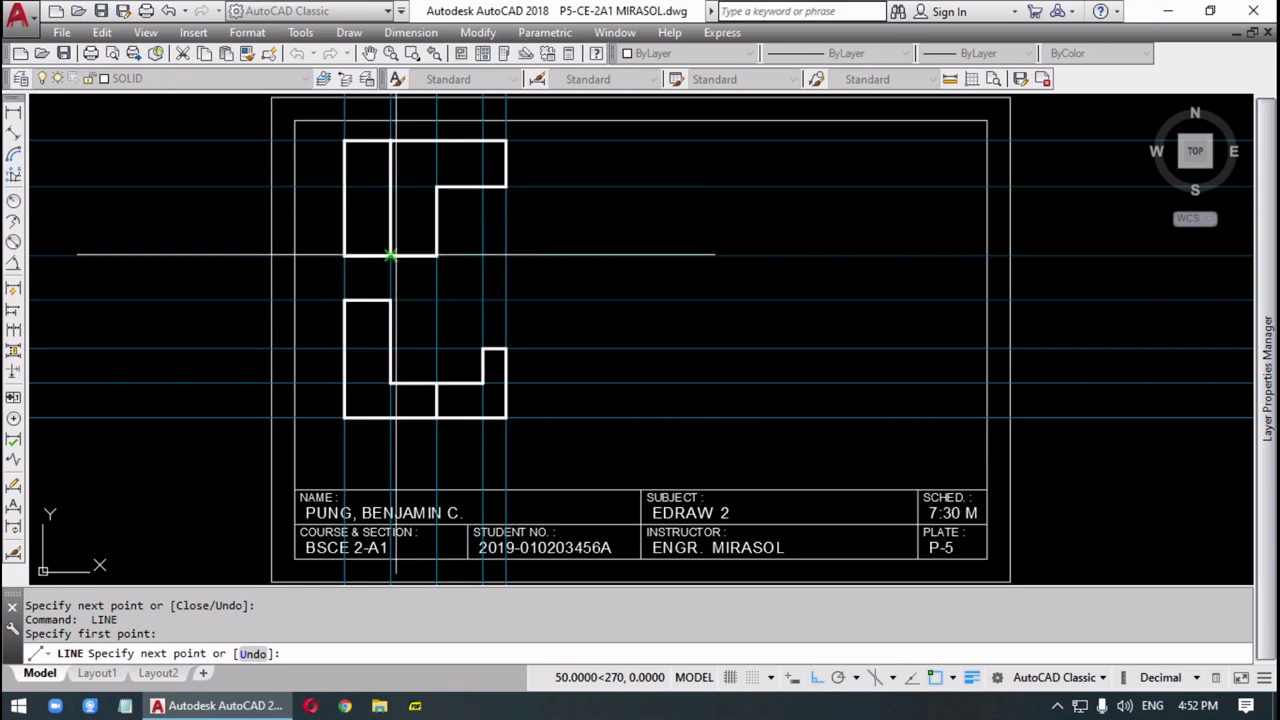
pyautogui.click(391, 255)
pyautogui.press('Return')
pyautogui.press('Return')
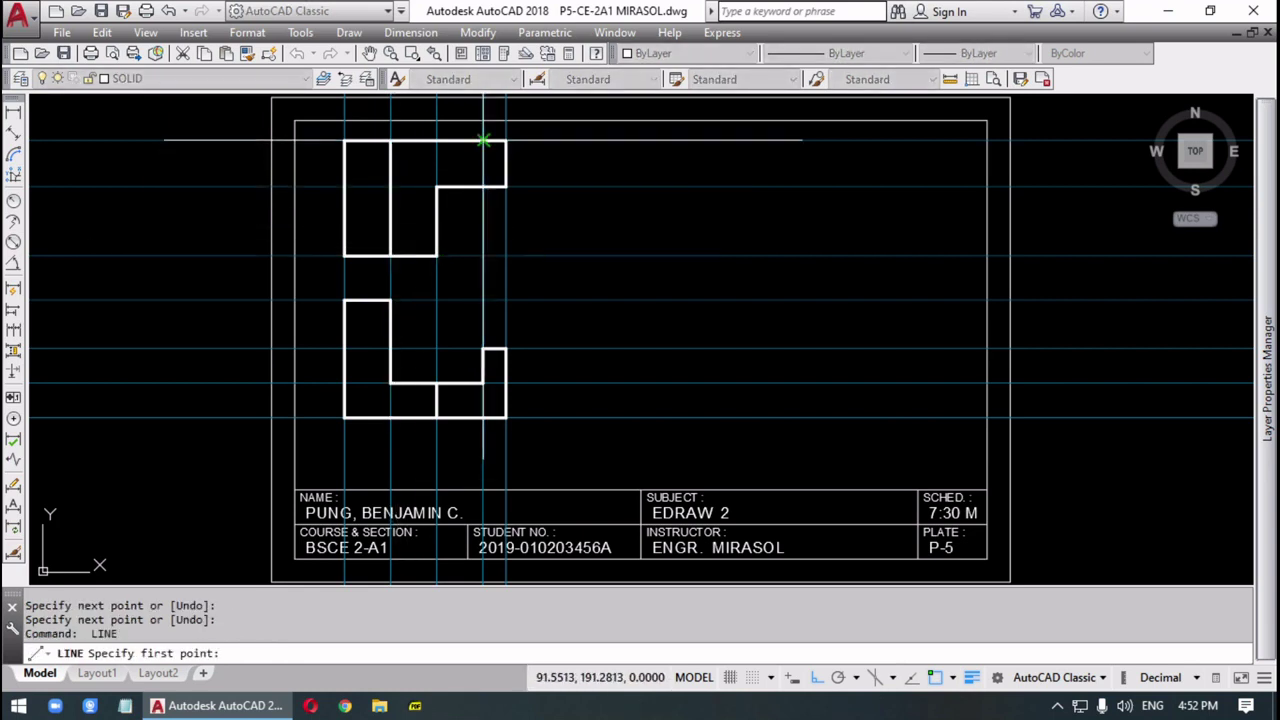
pyautogui.click(483, 141)
pyautogui.click(483, 186)
pyautogui.press('Return')
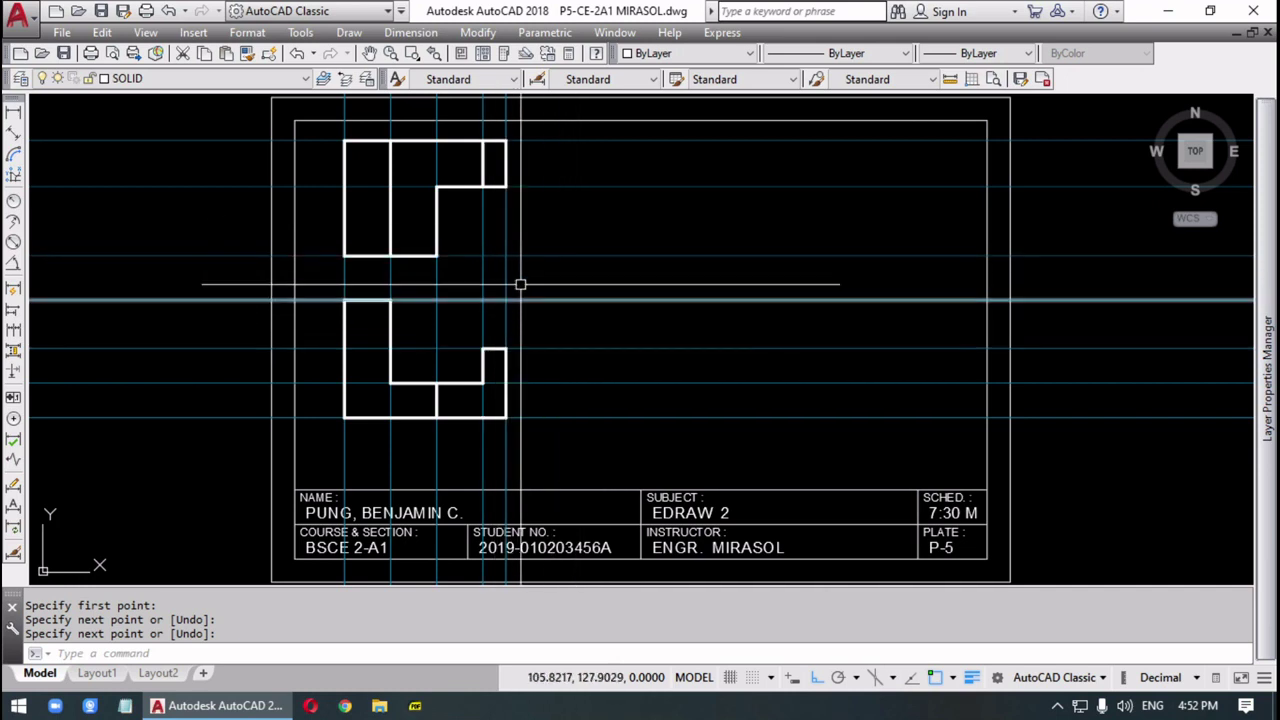
# - Make CONSTRUCTION the current layer
pyautogui.click(180, 78)
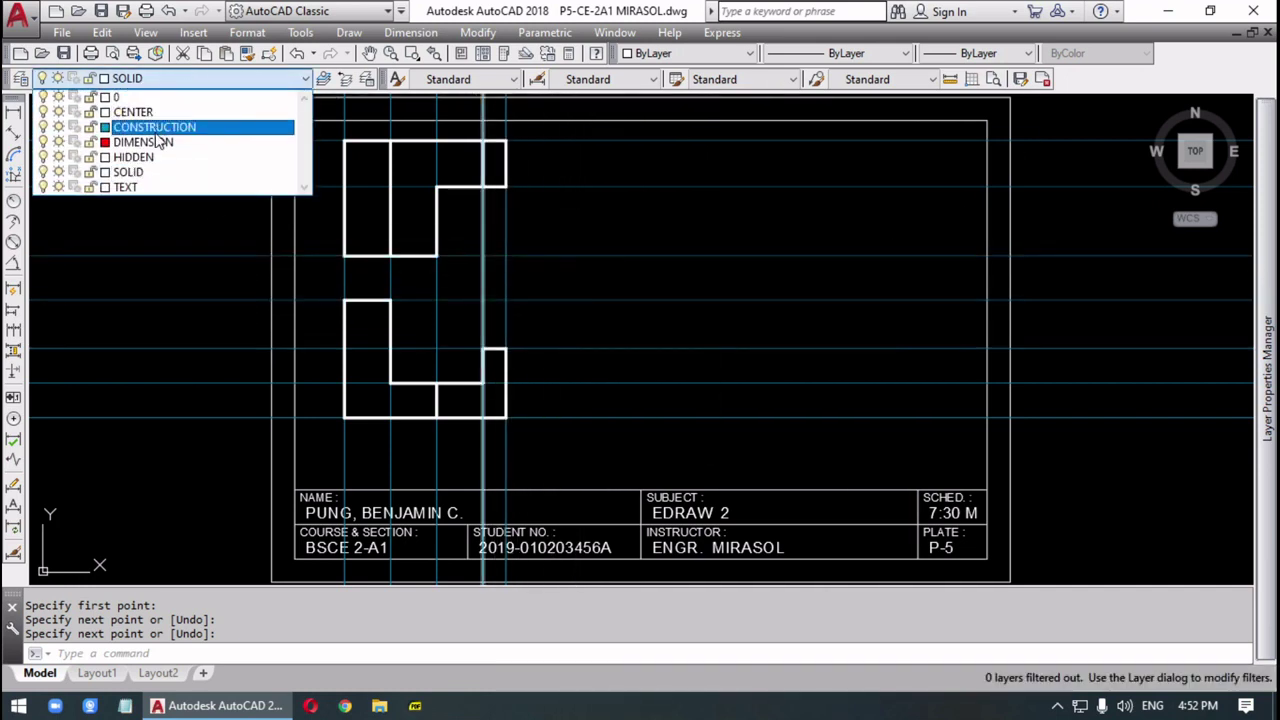
pyautogui.click(154, 128)
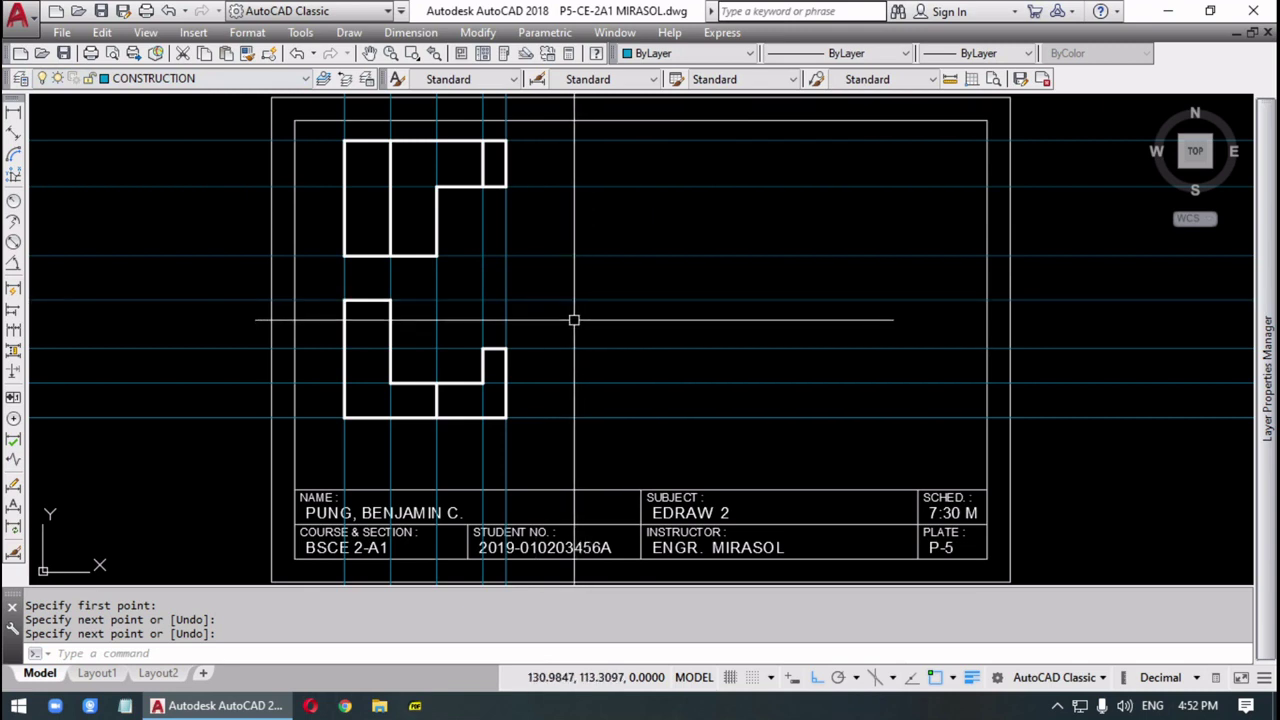
# - Draw a 45-degree ray through @1,1 from where the rightmost vertical construction line meets the lower view's topmost construction line, with Ortho off
pyautogui.write('RAY')
pyautogui.press('Return')
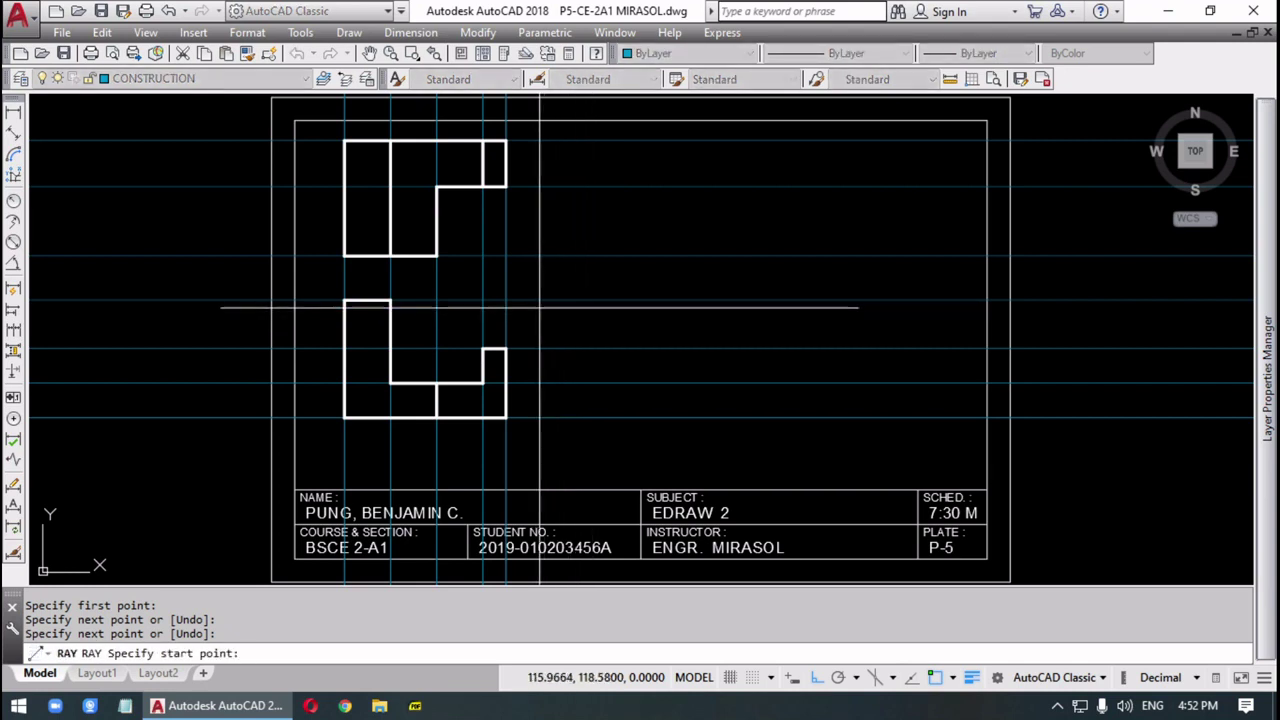
pyautogui.click(504, 294)
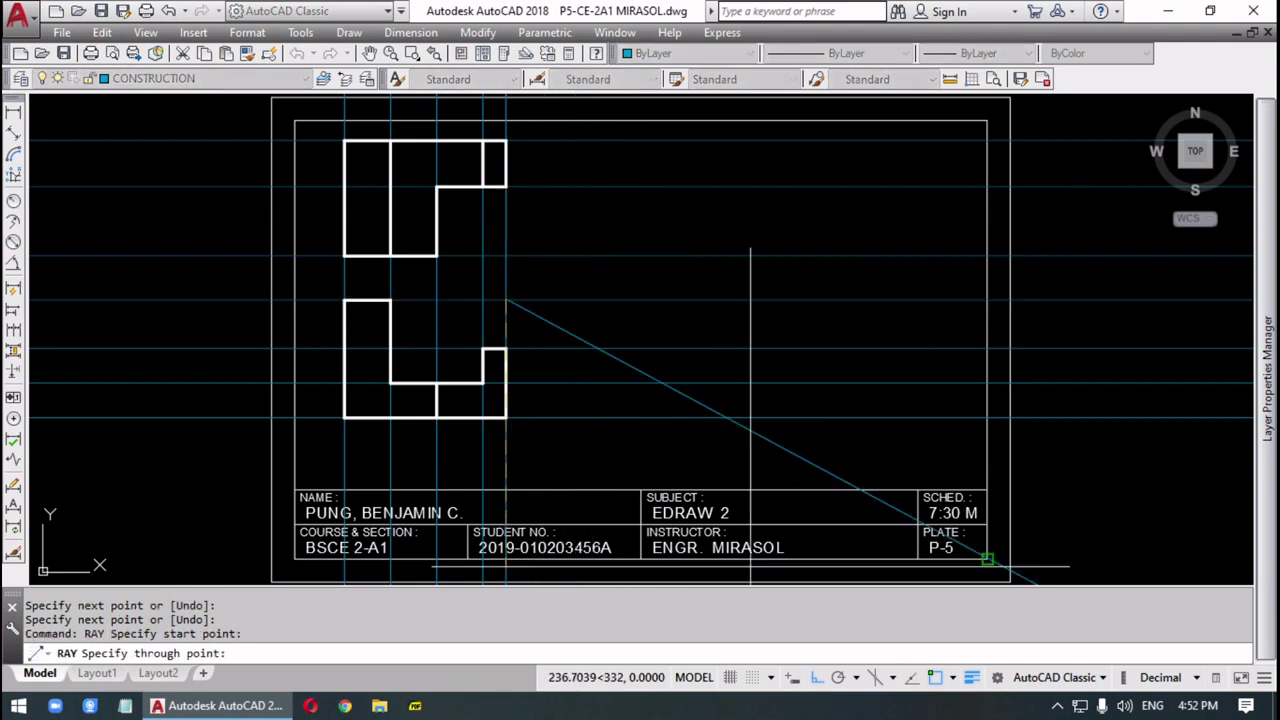
pyautogui.click(816, 680)
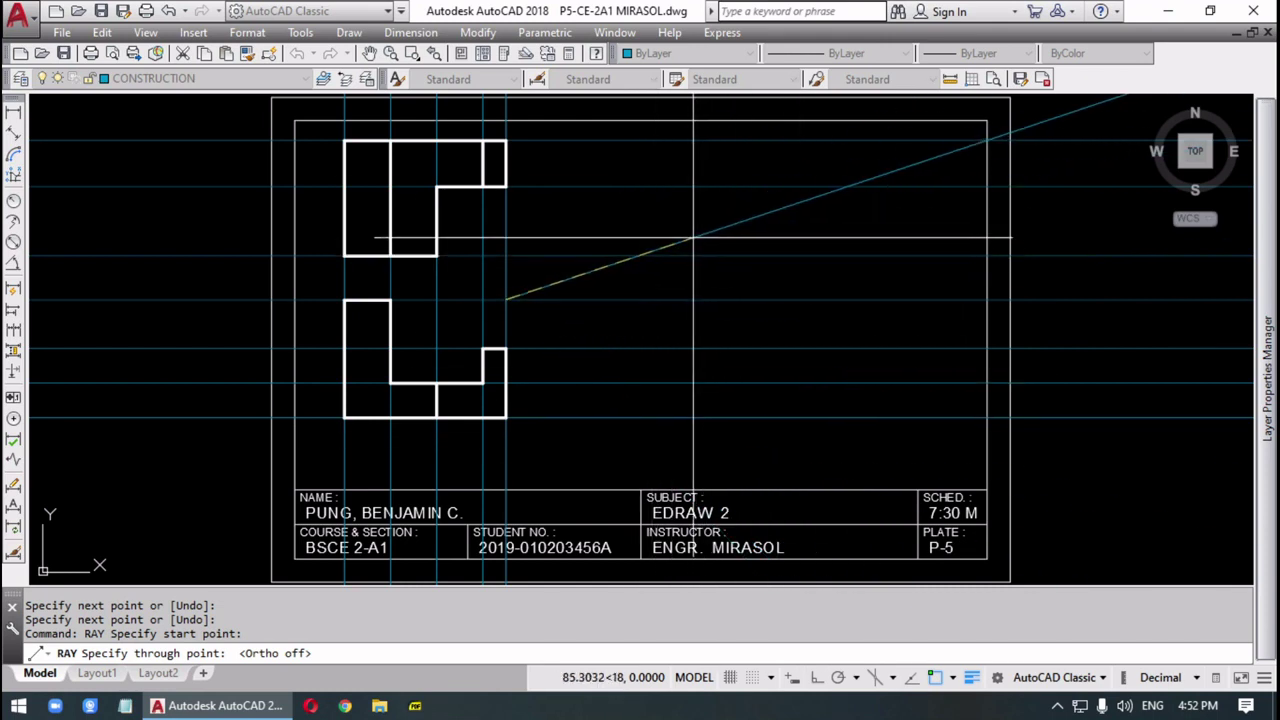
pyautogui.write('@')
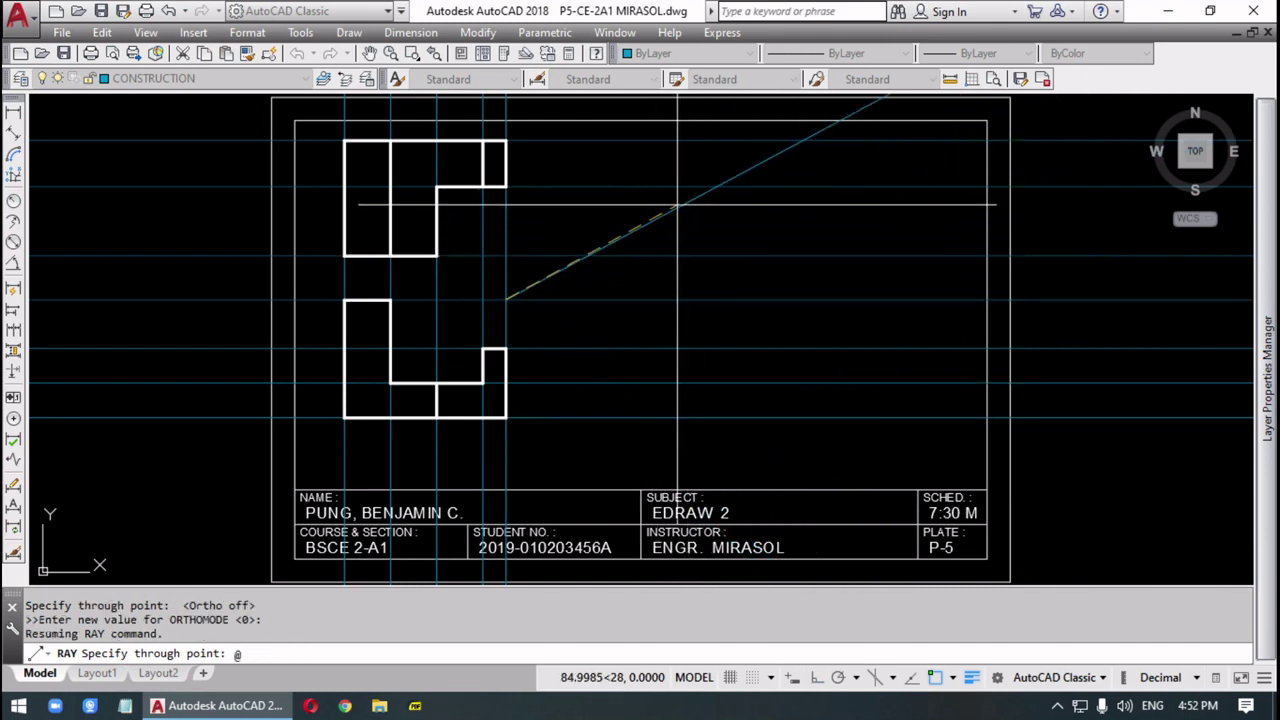
pyautogui.write('1,1')
pyautogui.press('Return')
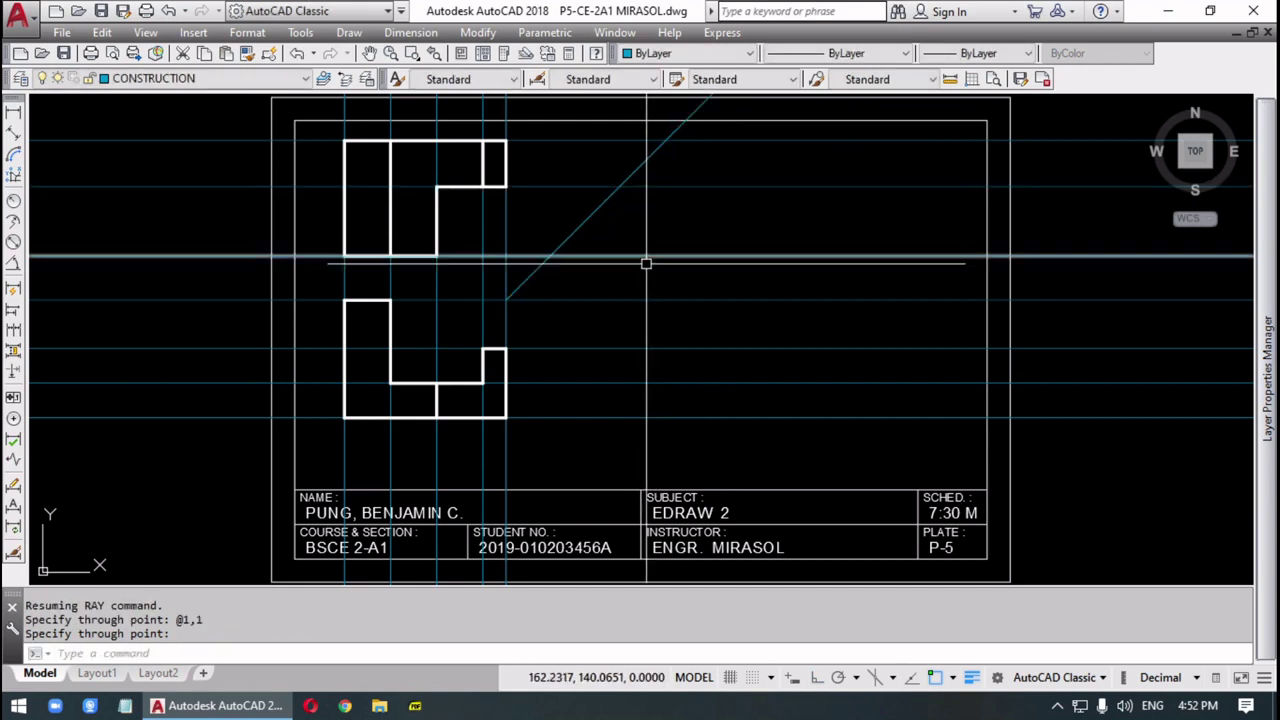
pyautogui.press('Return')
pyautogui.press('Return')
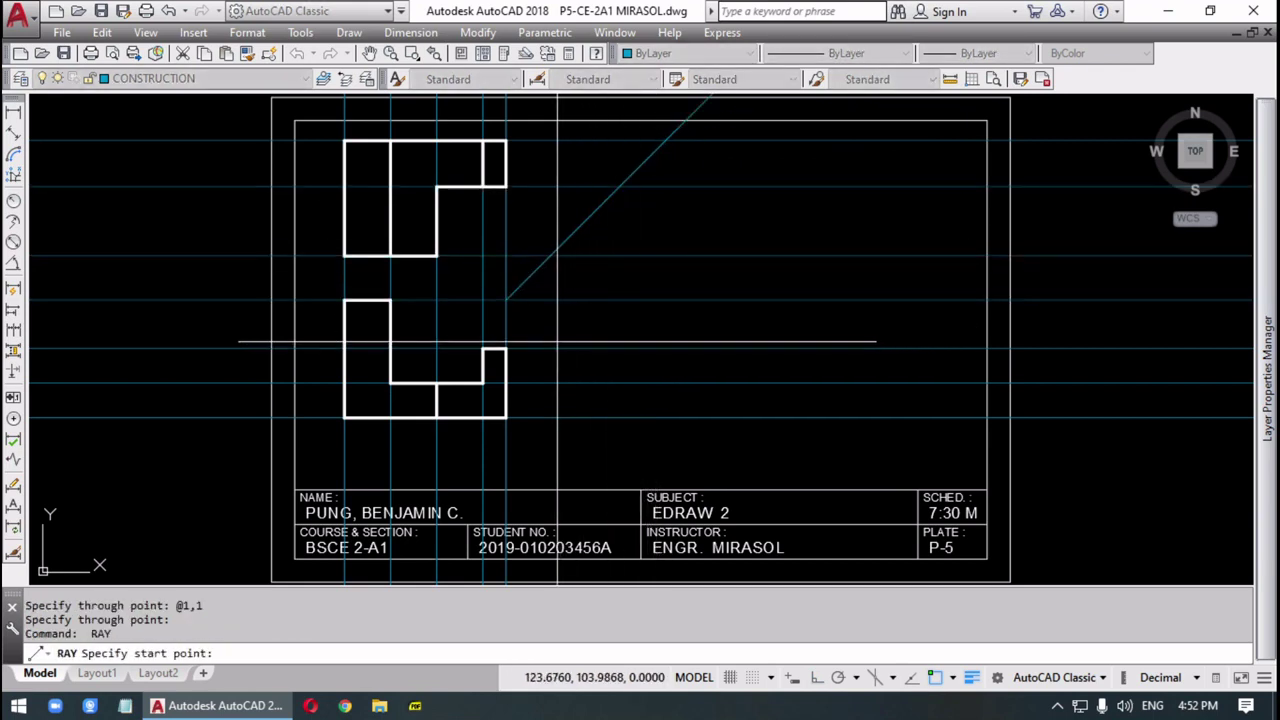
pyautogui.click(506, 348)
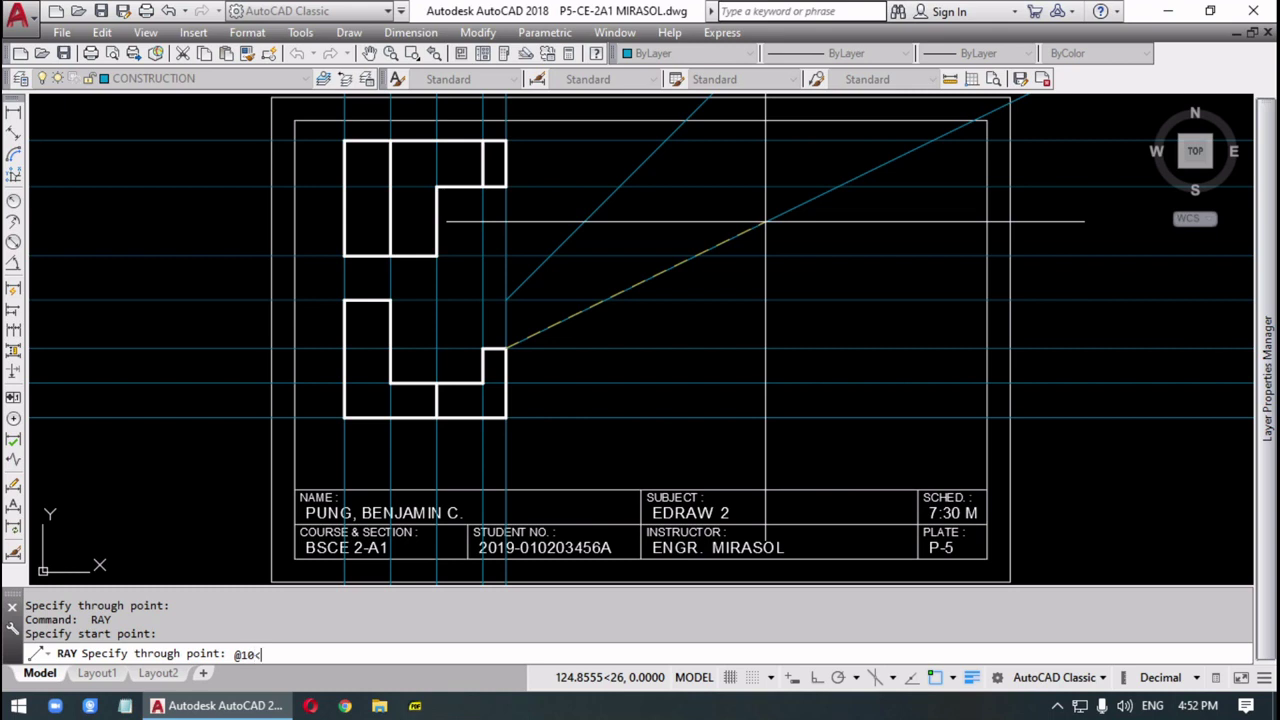
pyautogui.press('Return')
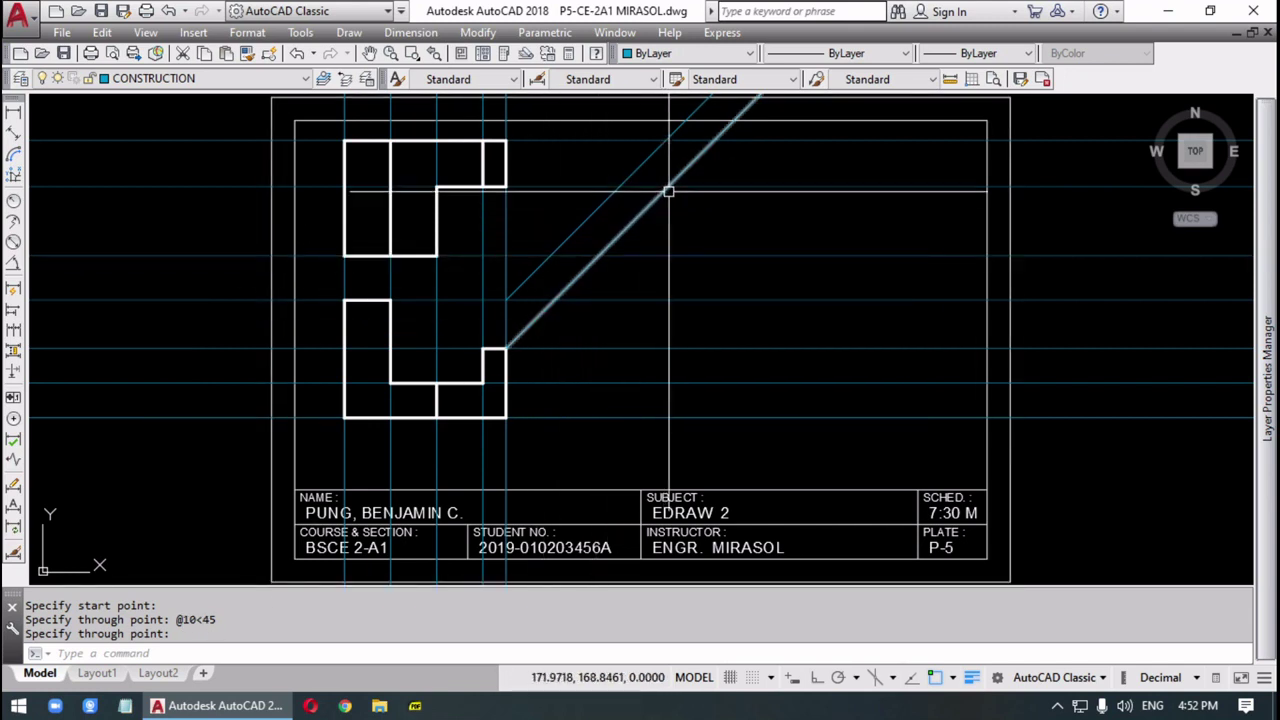
pyautogui.press('Escape')
pyautogui.press('Escape')
pyautogui.click(627, 229)
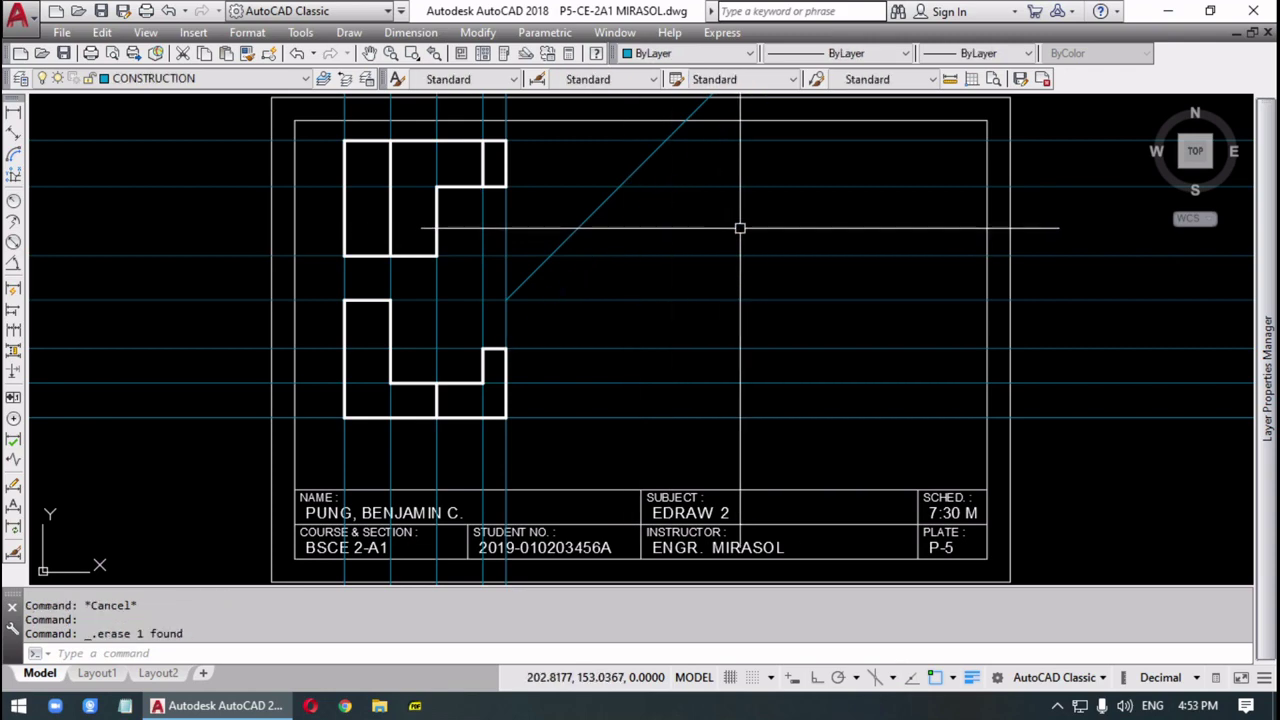
# - Offset vertical construction lines with the Through option from the rightmost one, through the ray's intersections with the upper view's three horizontal construction lines
pyautogui.moveTo(740, 228); pyautogui.dragTo(737, 260, button='middle')
pyautogui.press('Escape')
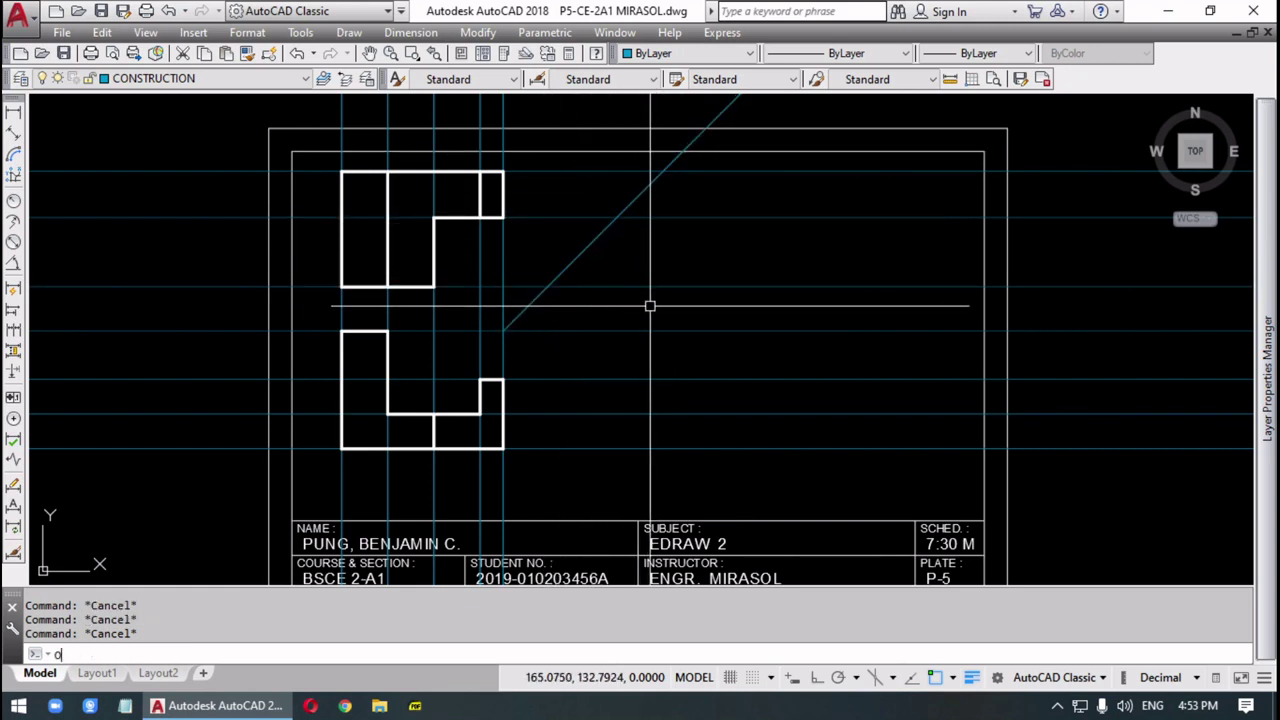
pyautogui.press('Return')
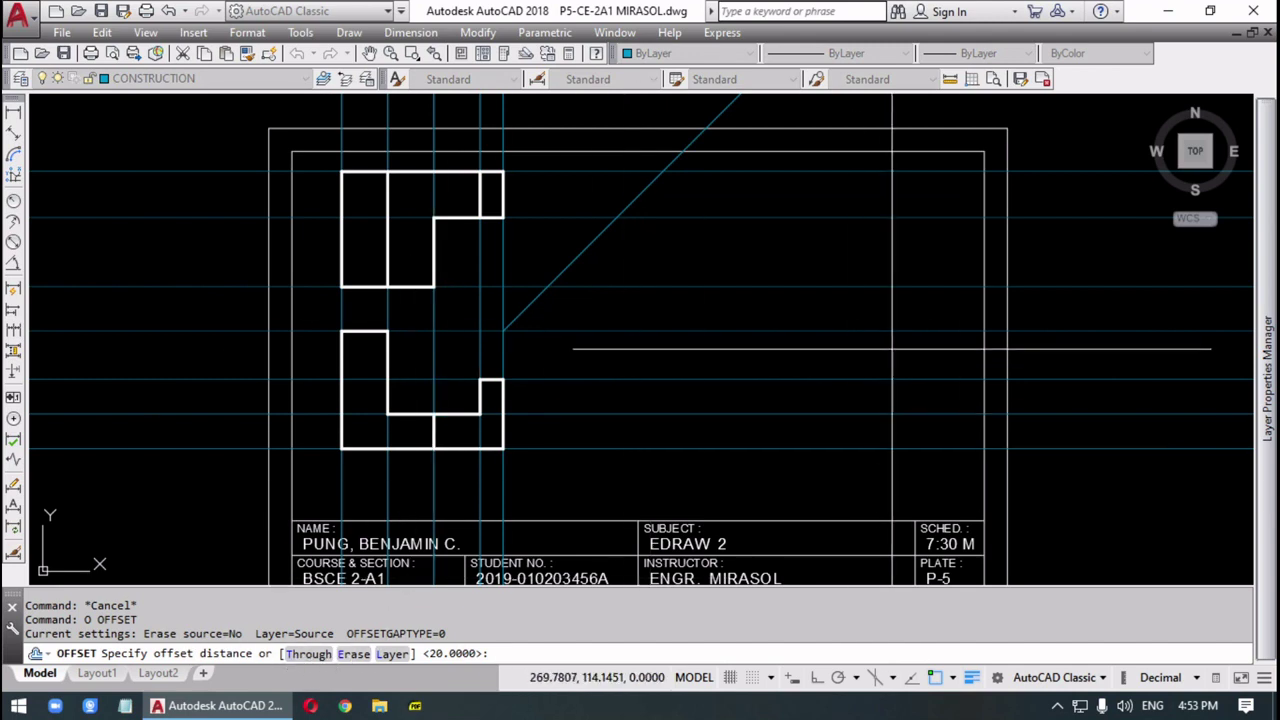
pyautogui.write('T')
pyautogui.press('Return')
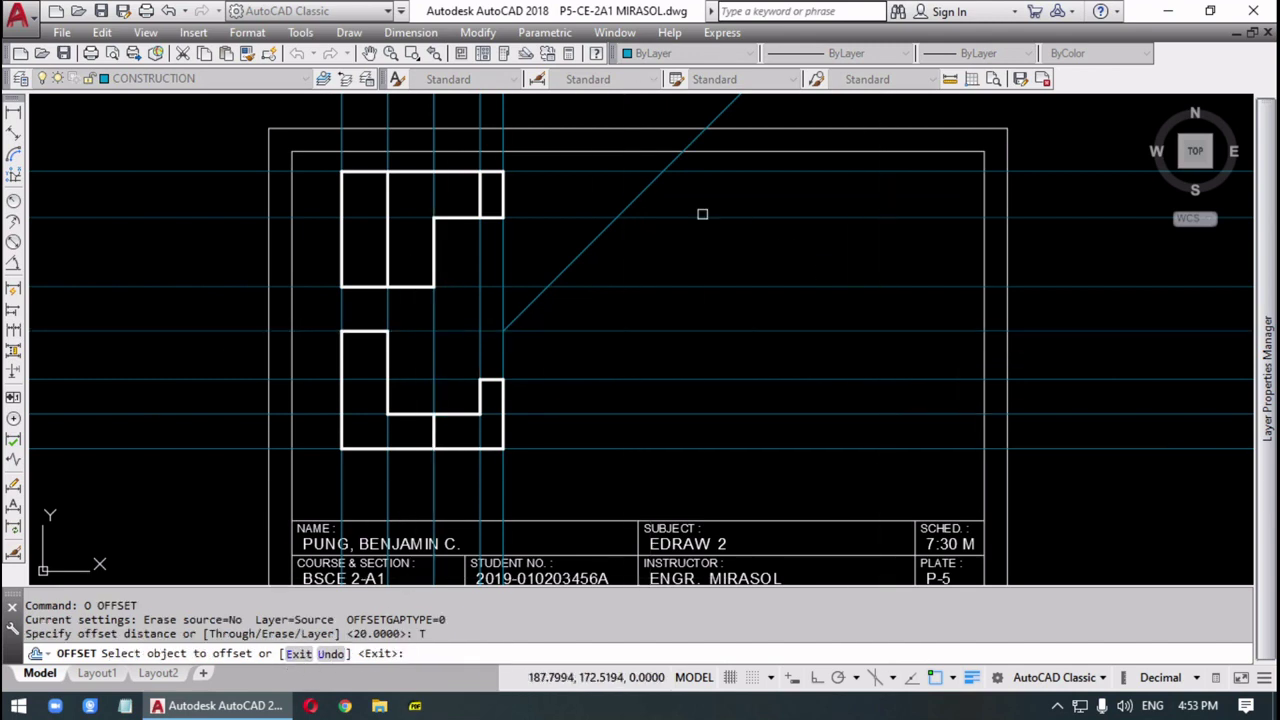
pyautogui.click(505, 257)
pyautogui.click(547, 268)
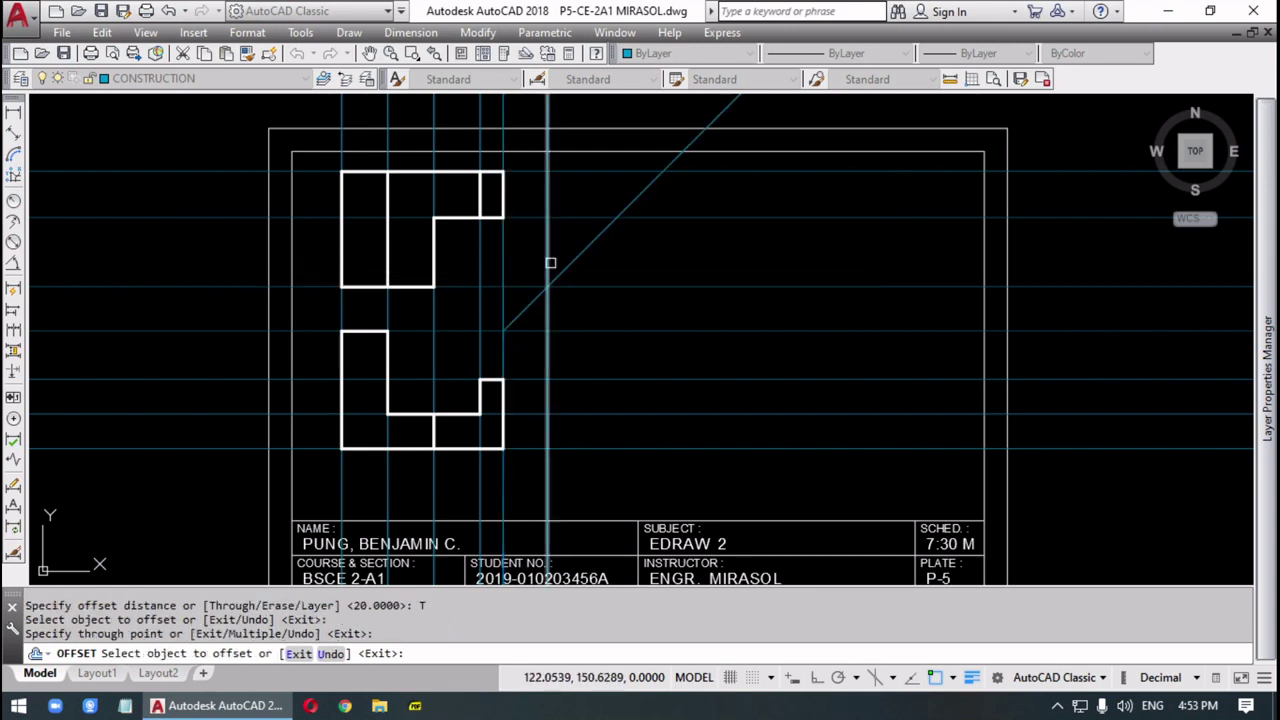
pyautogui.click(547, 254)
pyautogui.click(616, 210)
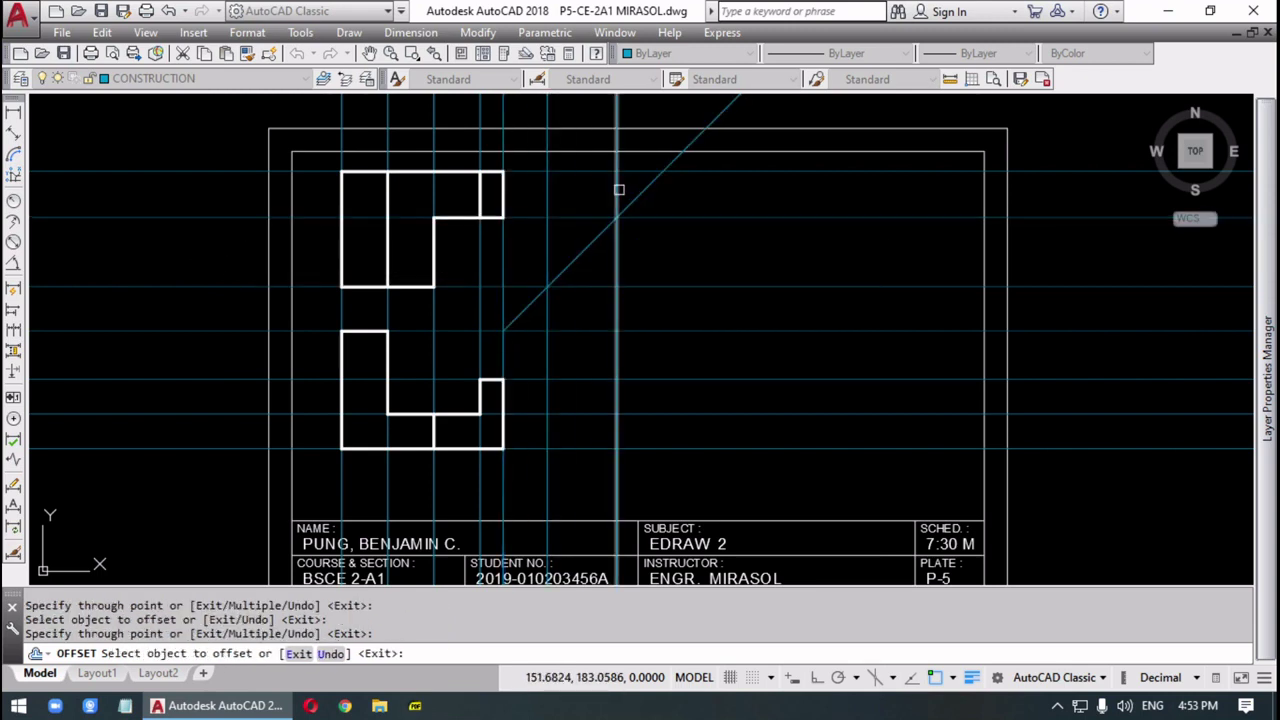
pyautogui.click(617, 189)
pyautogui.click(660, 171)
pyautogui.press('Escape')
pyautogui.moveTo(766, 340); pyautogui.dragTo(799, 273, button='middle')
pyautogui.press('Escape')
pyautogui.press('Escape')
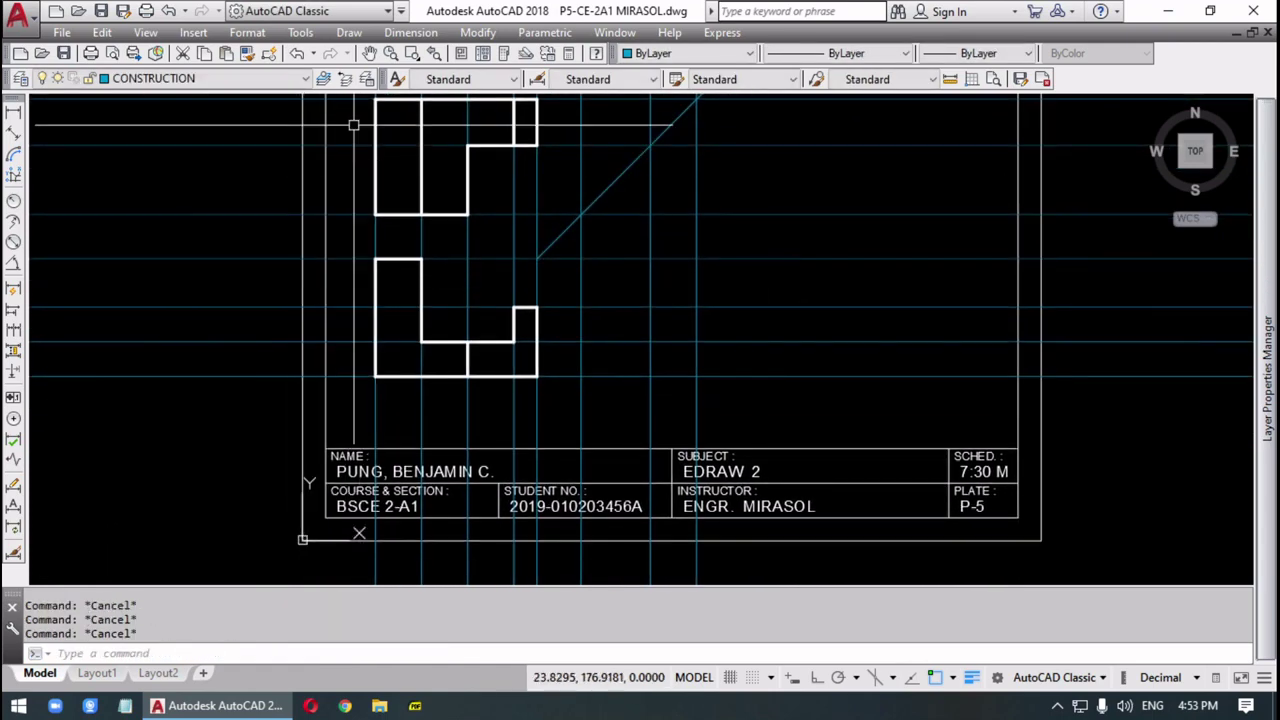
# - Make SOLID the current layer, and return to CONSTRUCTION by taking over the layer of the rightmost vertical construction line
pyautogui.click(250, 80)
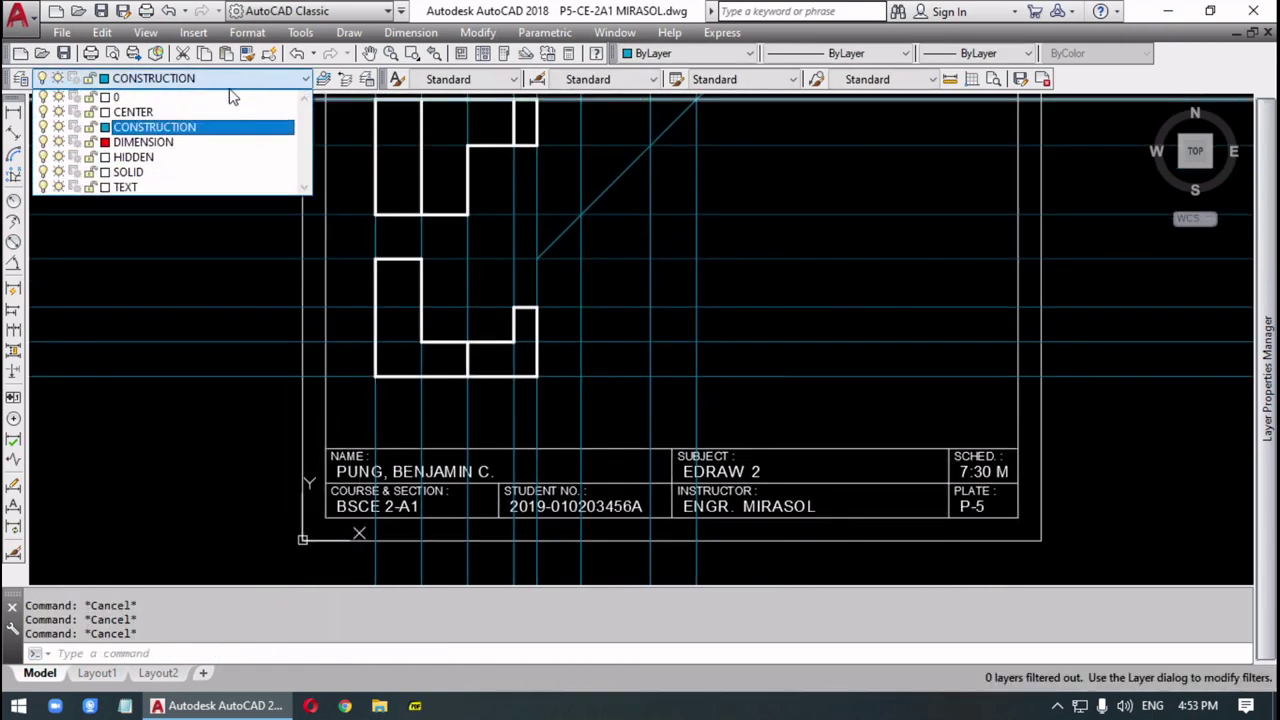
pyautogui.click(162, 174)
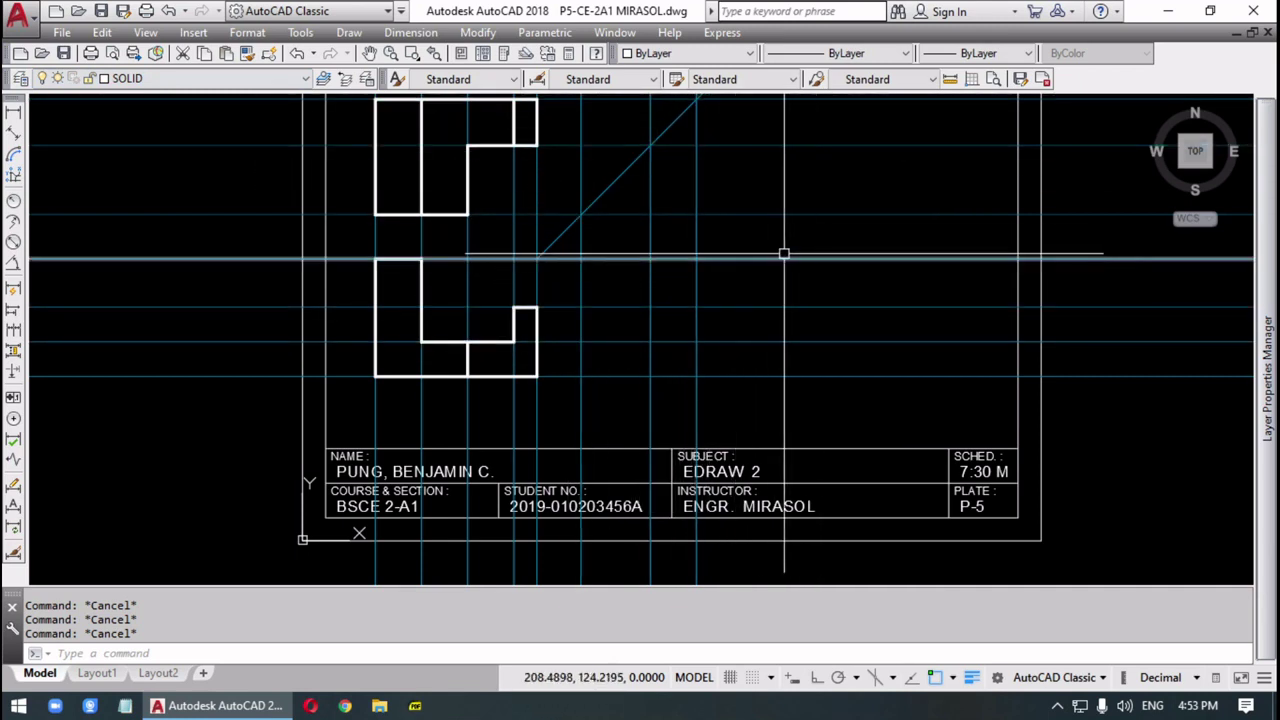
pyautogui.click(697, 235)
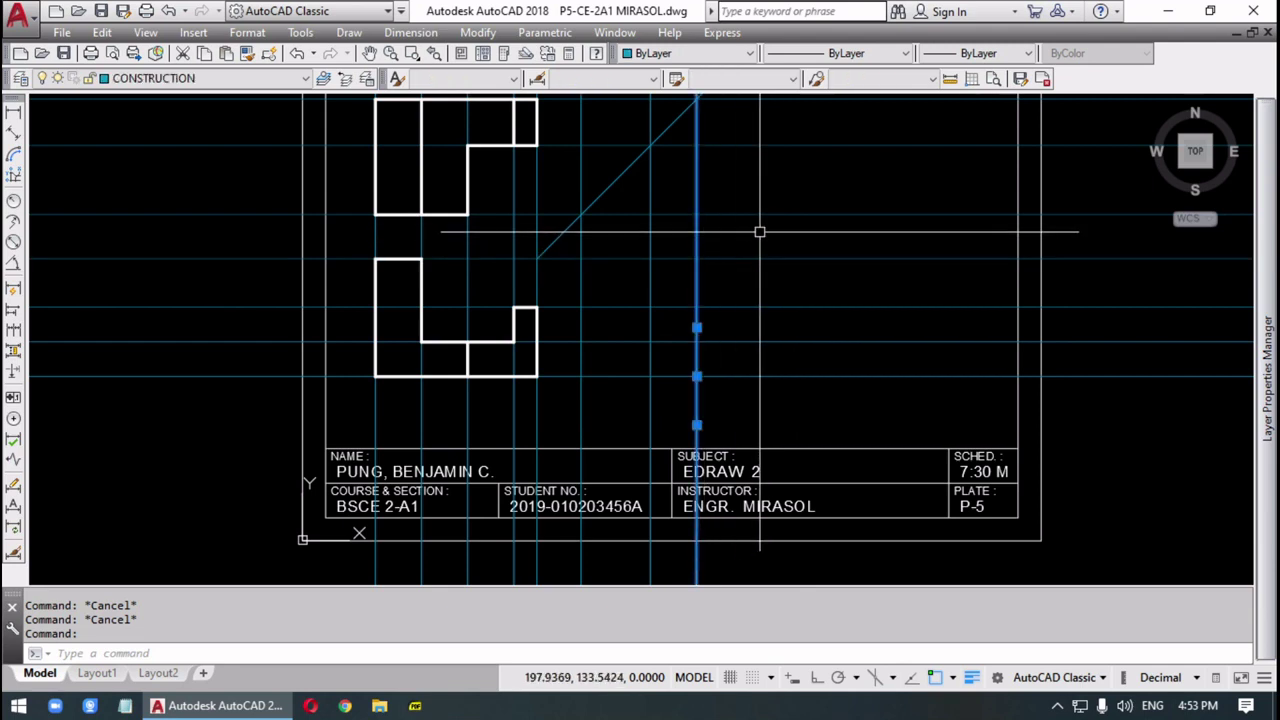
pyautogui.click(322, 84)
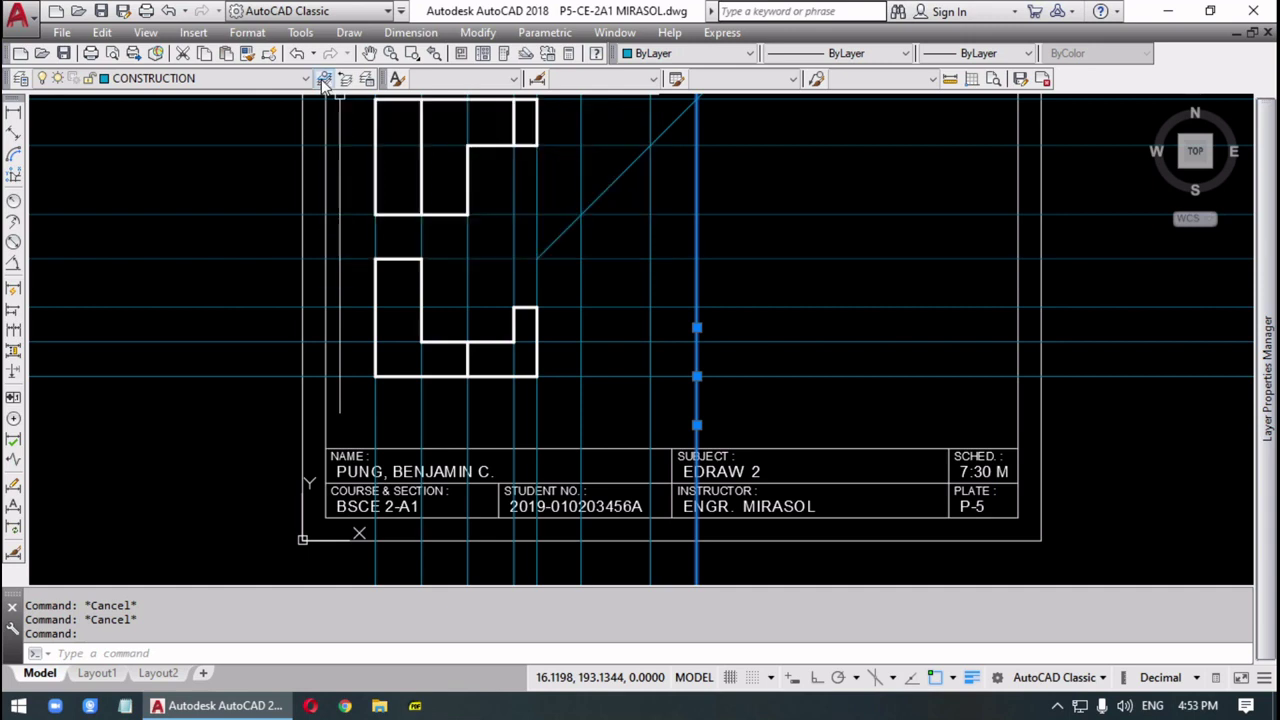
pyautogui.press('Escape')
pyautogui.press('Escape')
# - Make SOLID the current layer, taking it from the notch's vertical edge in the upper view
pyautogui.moveTo(785, 186); pyautogui.dragTo(786, 197, button='middle')
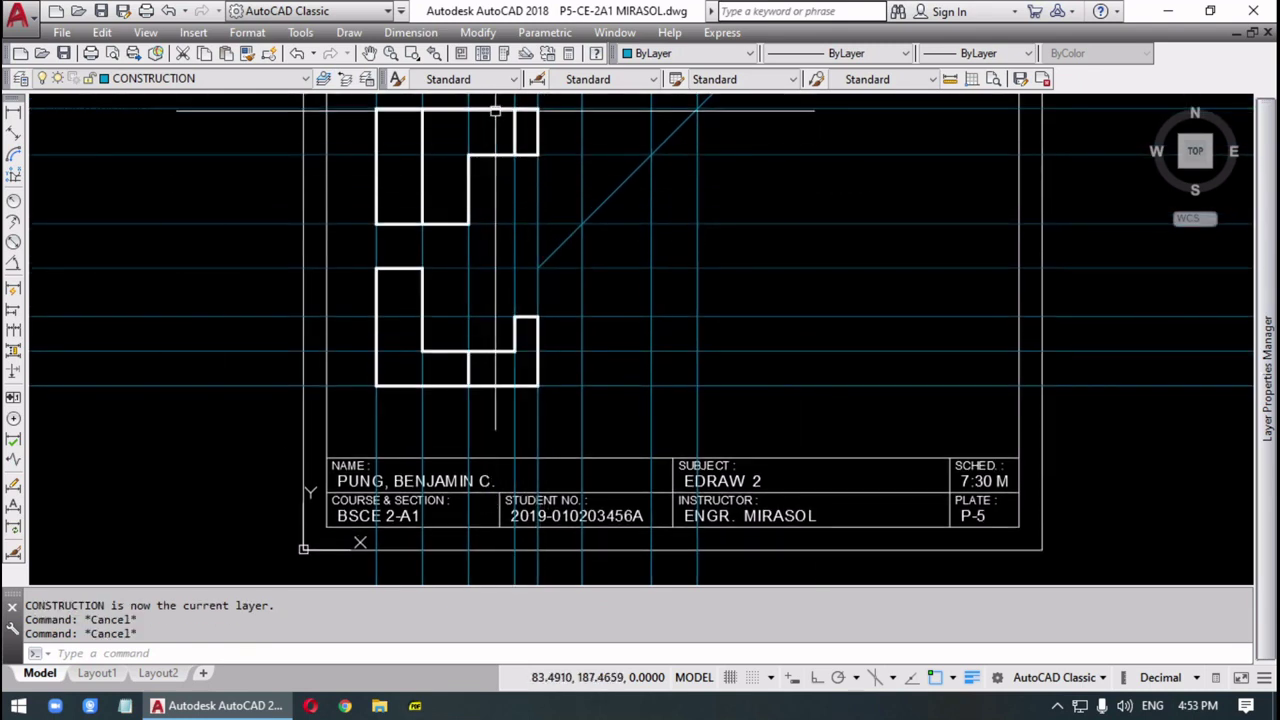
pyautogui.click(467, 200)
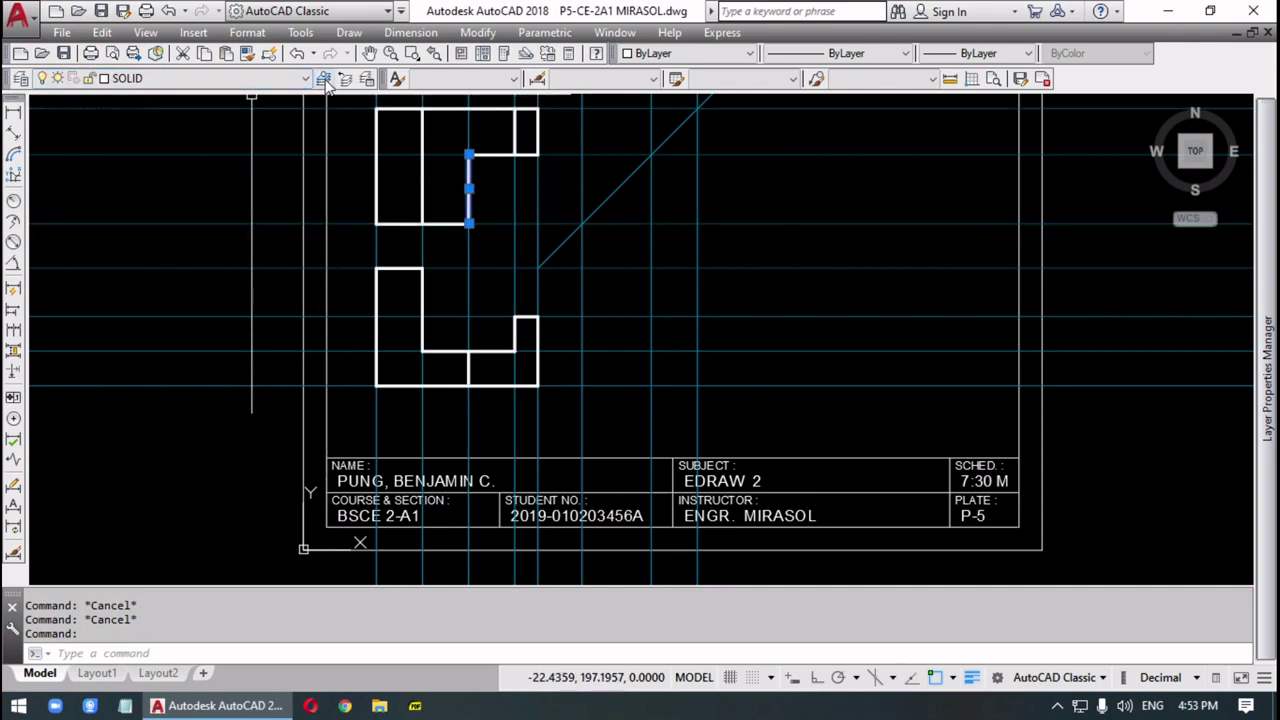
pyautogui.press('Escape')
pyautogui.press('Escape')
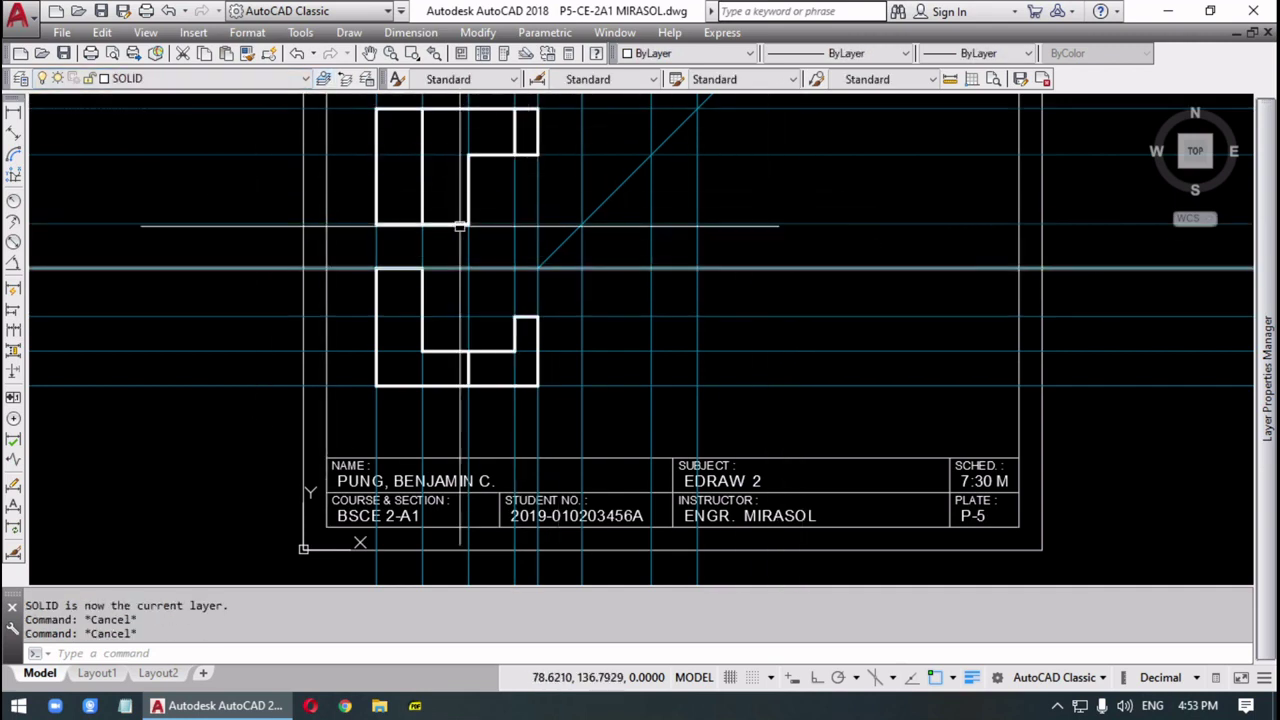
pyautogui.moveTo(642, 277)
pyautogui.mouseDown(button='middle')
pyautogui.moveTo(651, 237)
pyautogui.moveTo(586, 266)
pyautogui.mouseUp(button='middle')
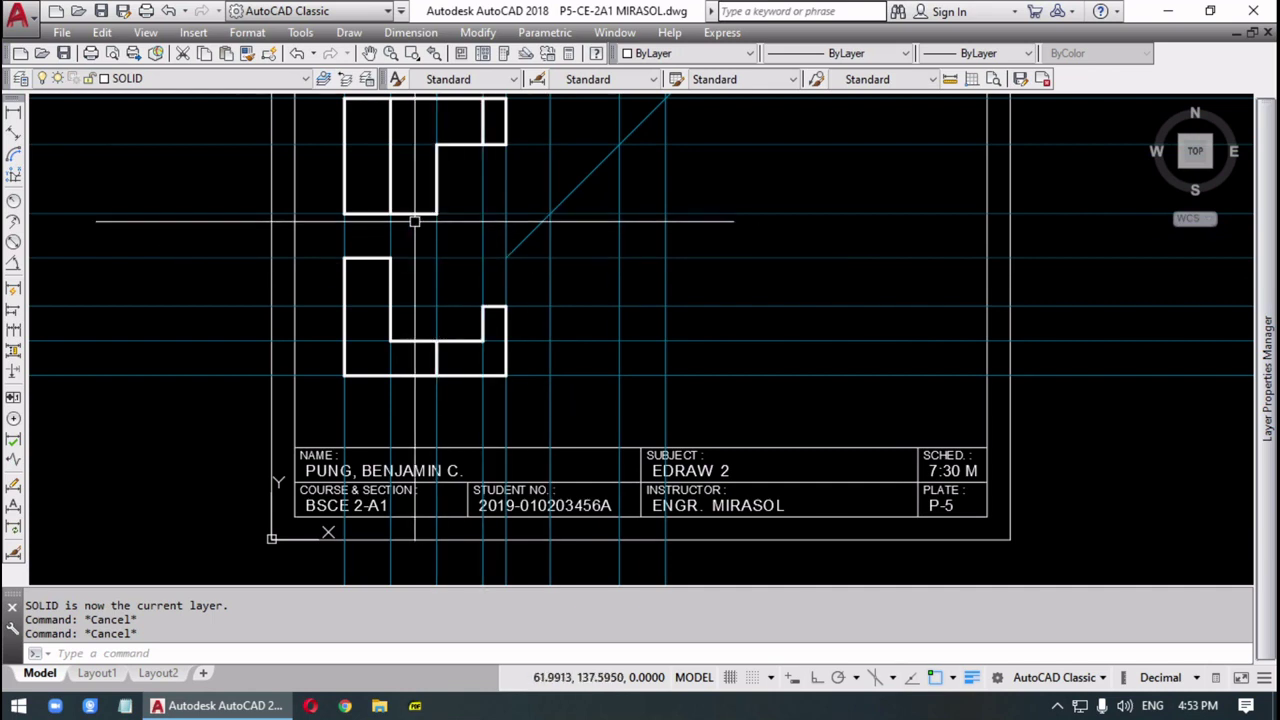
pyautogui.moveTo(414, 217); pyautogui.dragTo(429, 252, button='middle')
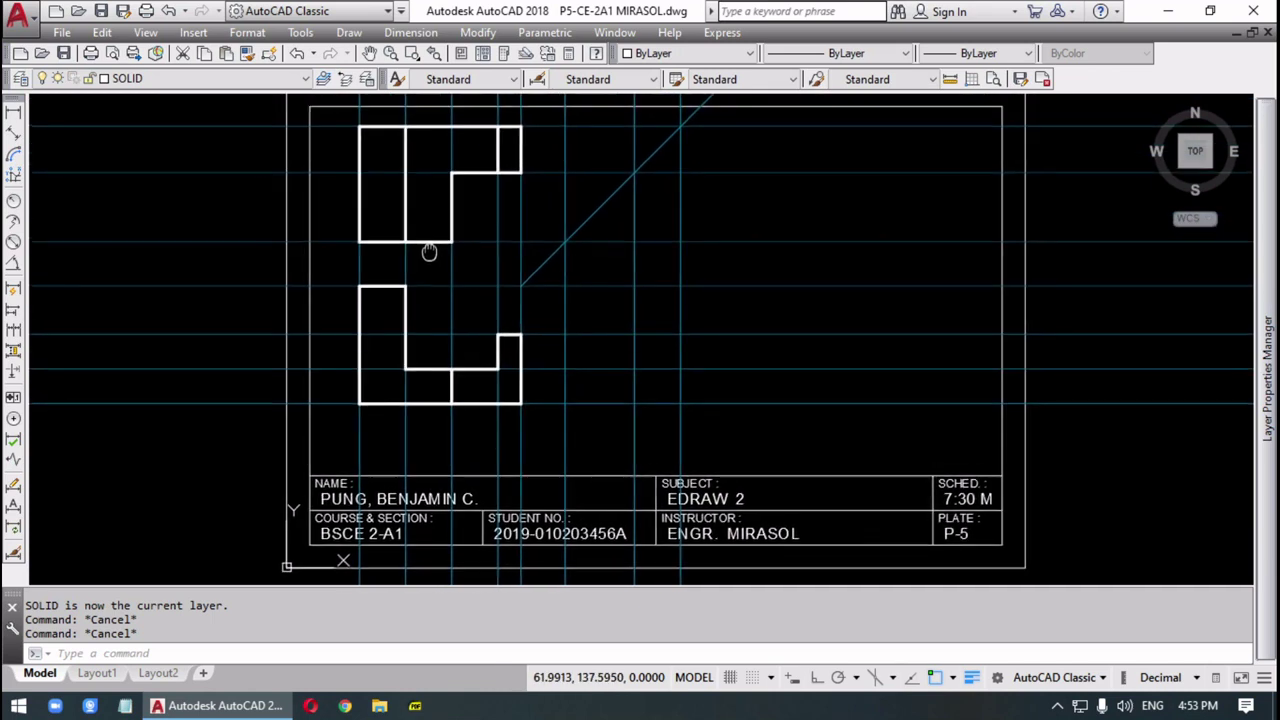
pyautogui.click(304, 81)
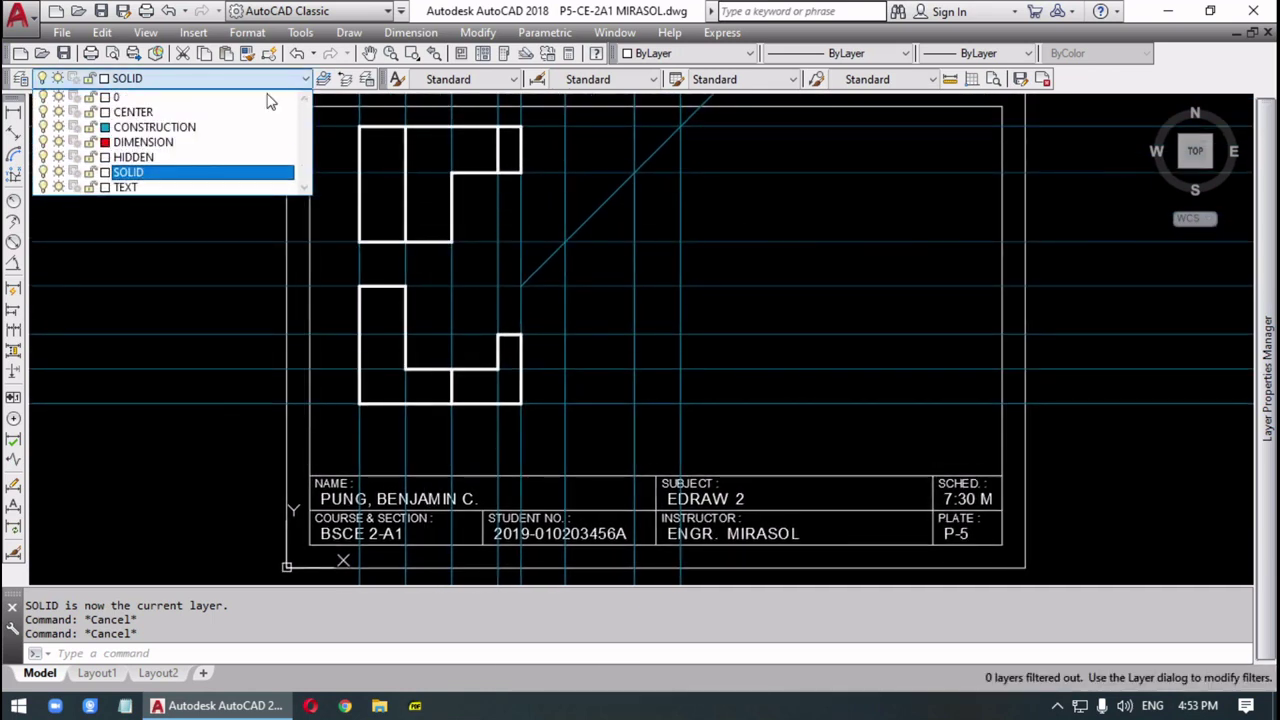
pyautogui.click(140, 173)
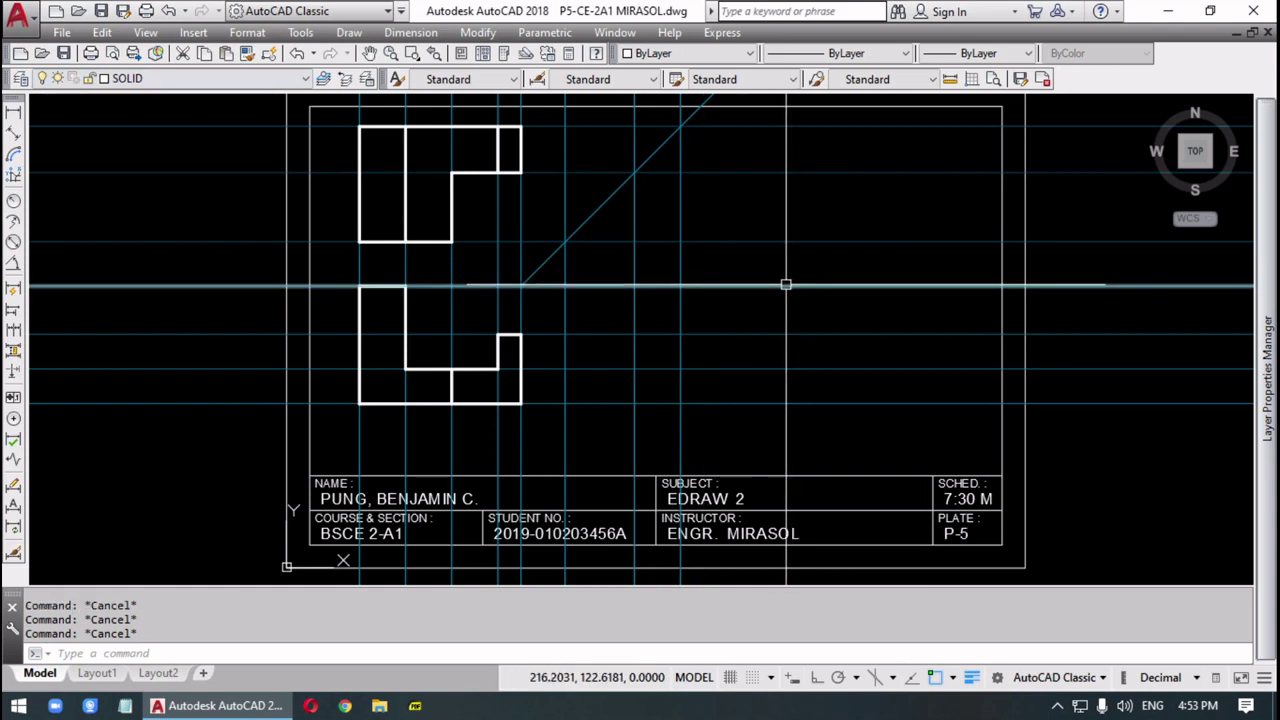
# - Draw the closed rectangular outline of the side view, 51 high, between the first and last projected vertical construction lines
pyautogui.write('L')
pyautogui.press('Return')
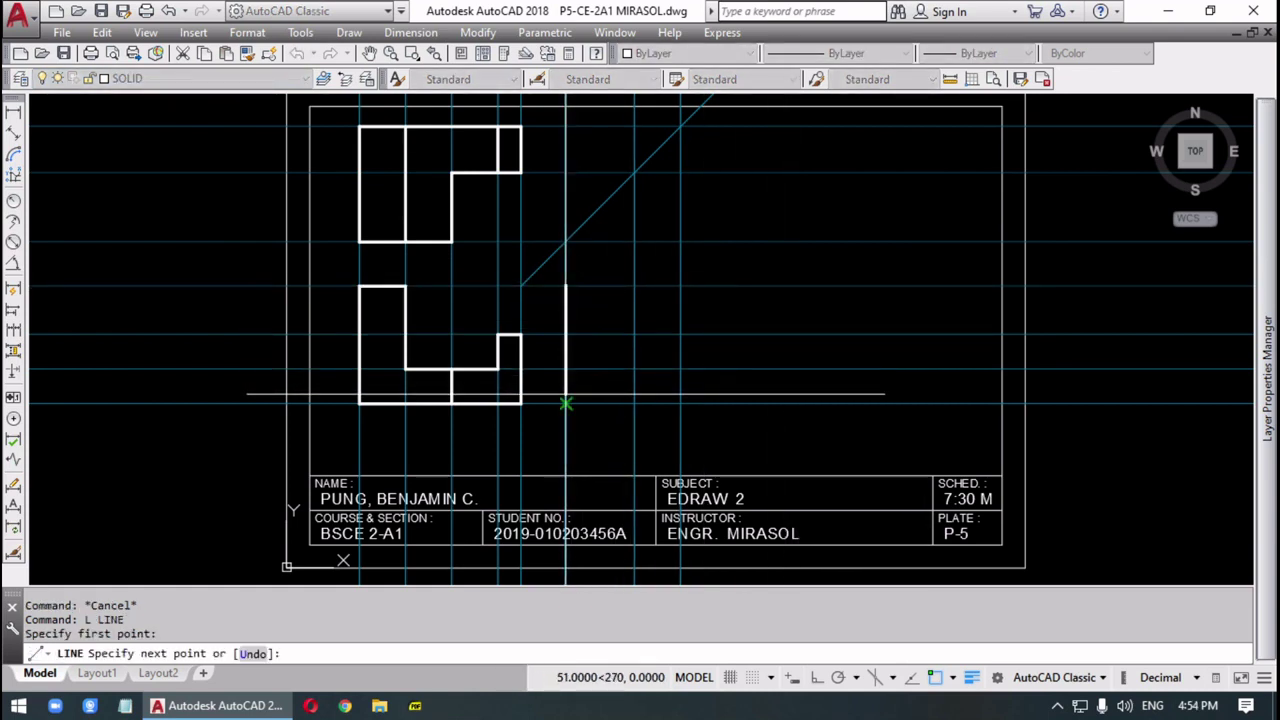
pyautogui.click(566, 404)
pyautogui.click(681, 404)
pyautogui.click(681, 287)
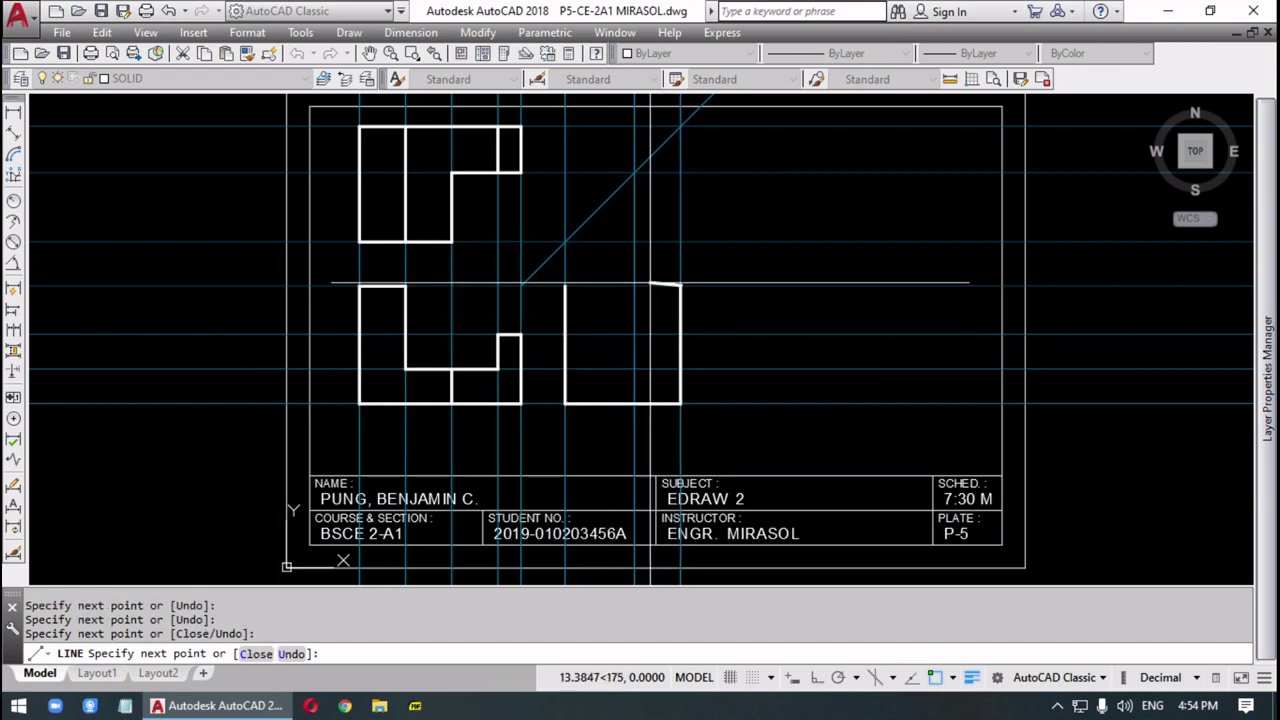
pyautogui.click(566, 287)
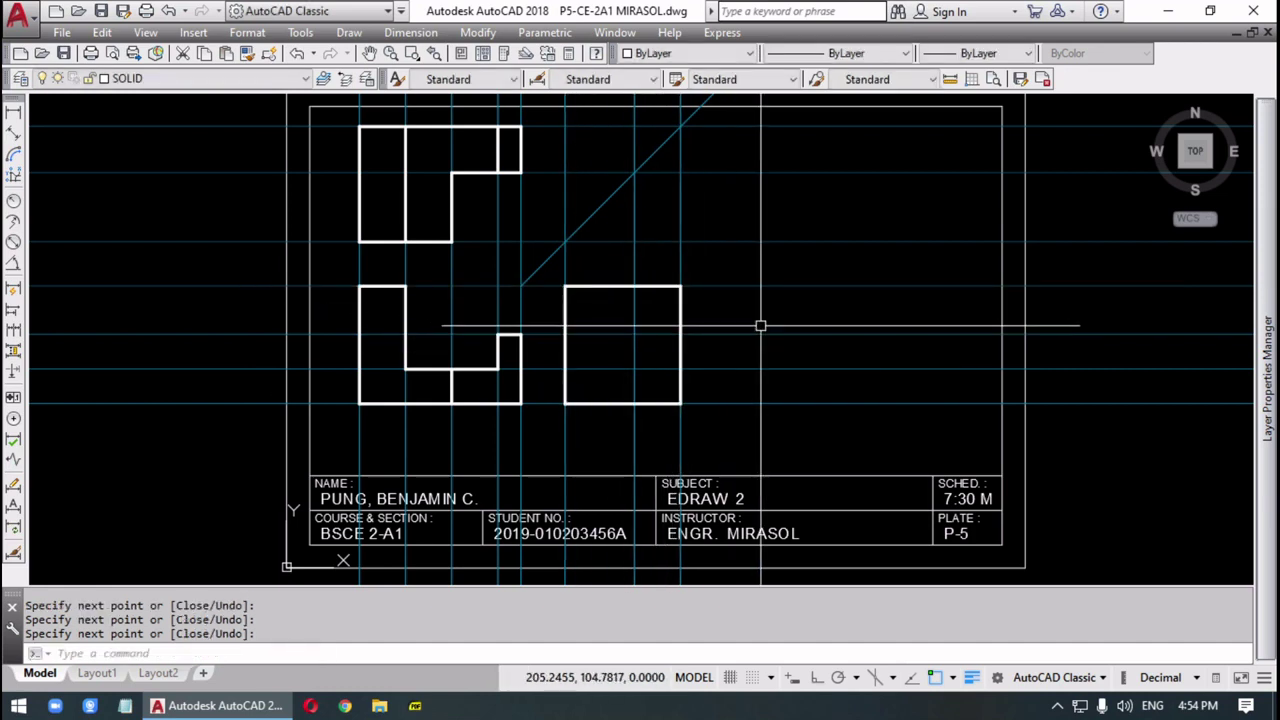
pyautogui.press('Return')
# - Draw the stepped inner edge in the side view: 20 left from the right edge, down one construction line, and across to the left edge
pyautogui.press('Return')
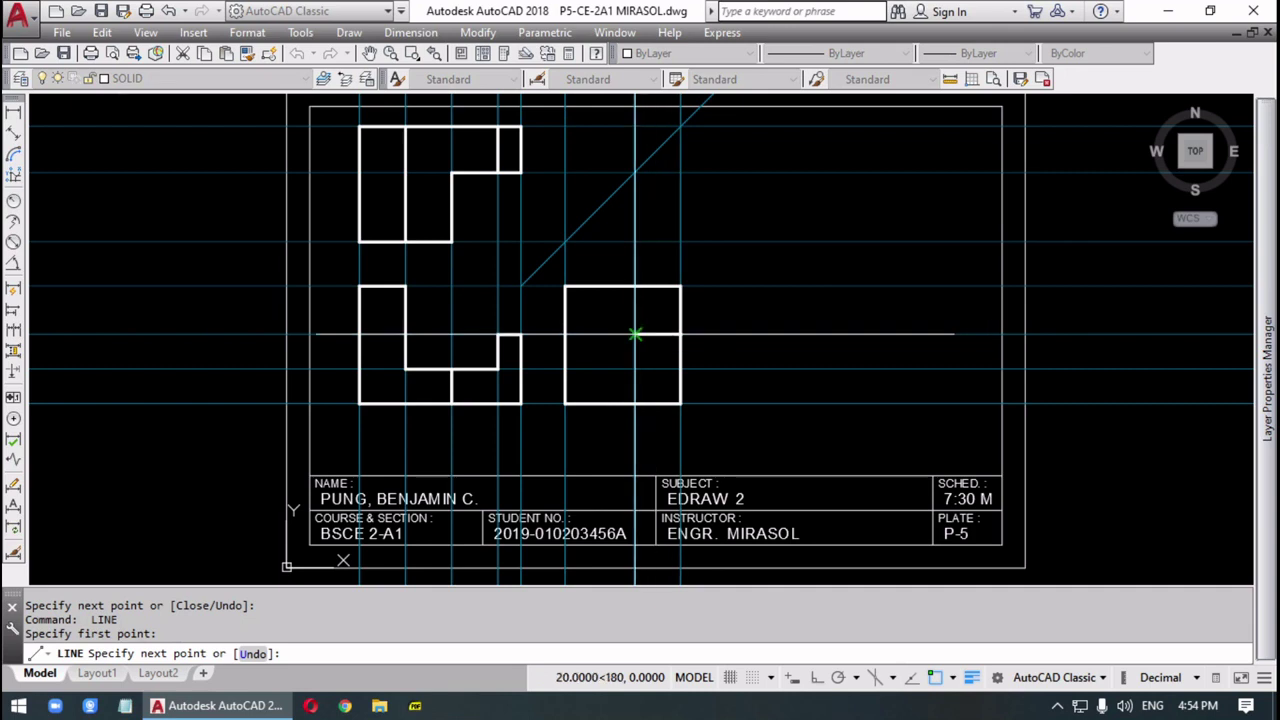
pyautogui.click(634, 335)
pyautogui.click(634, 369)
pyautogui.click(566, 369)
pyautogui.press('Return')
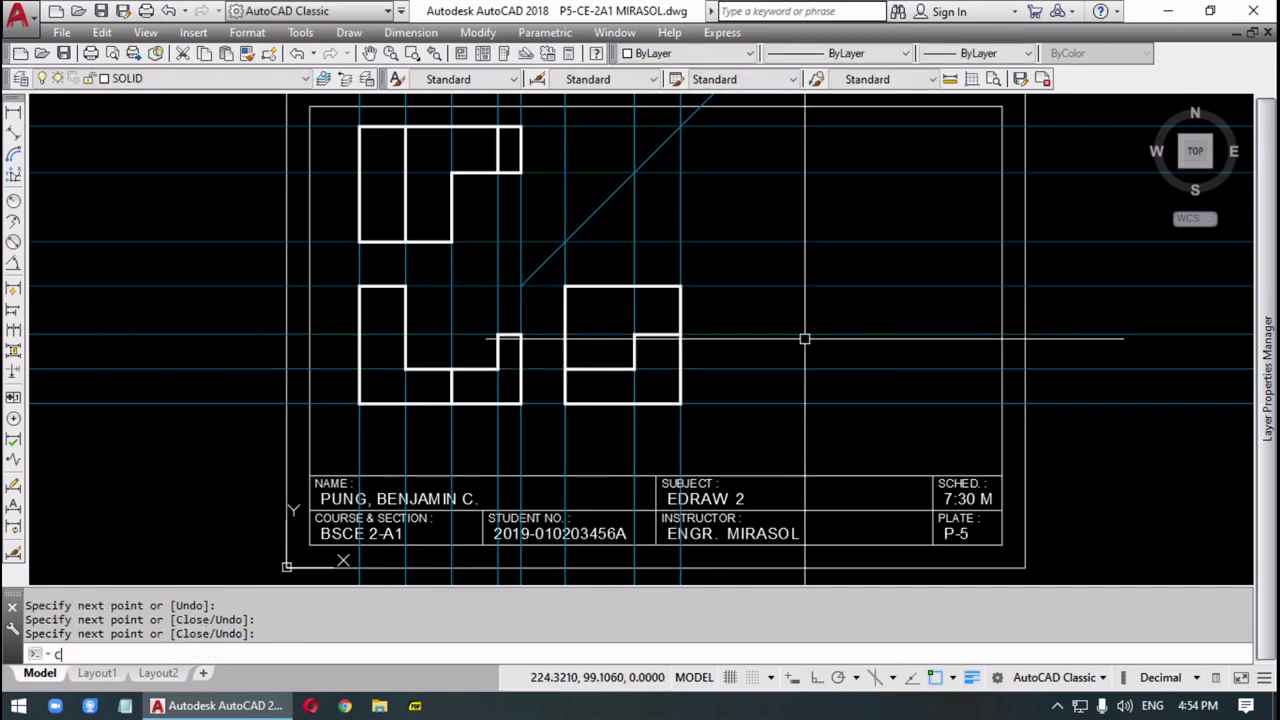
# - Draw a circle of radius 11 centred on the upper corner of the side view's stepped inner edge
pyautogui.write('c')
pyautogui.press('Return')
pyautogui.click(634, 335)
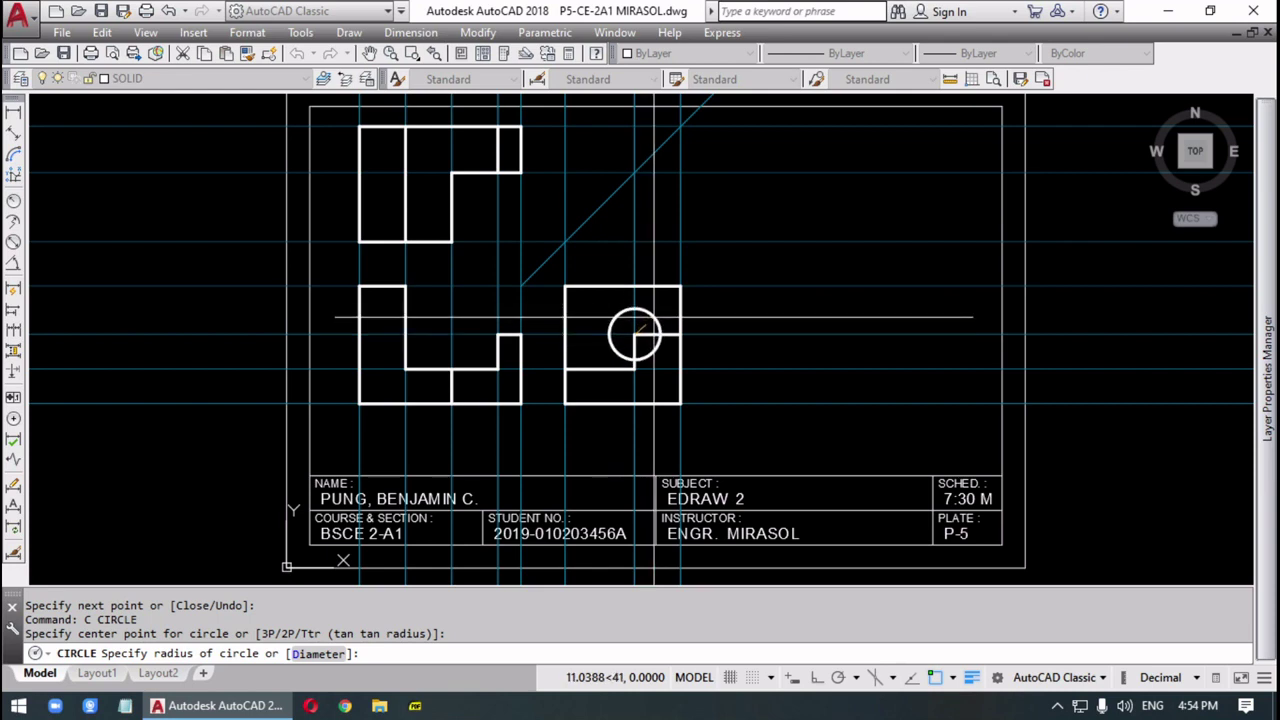
pyautogui.write('1')
pyautogui.press('Return')
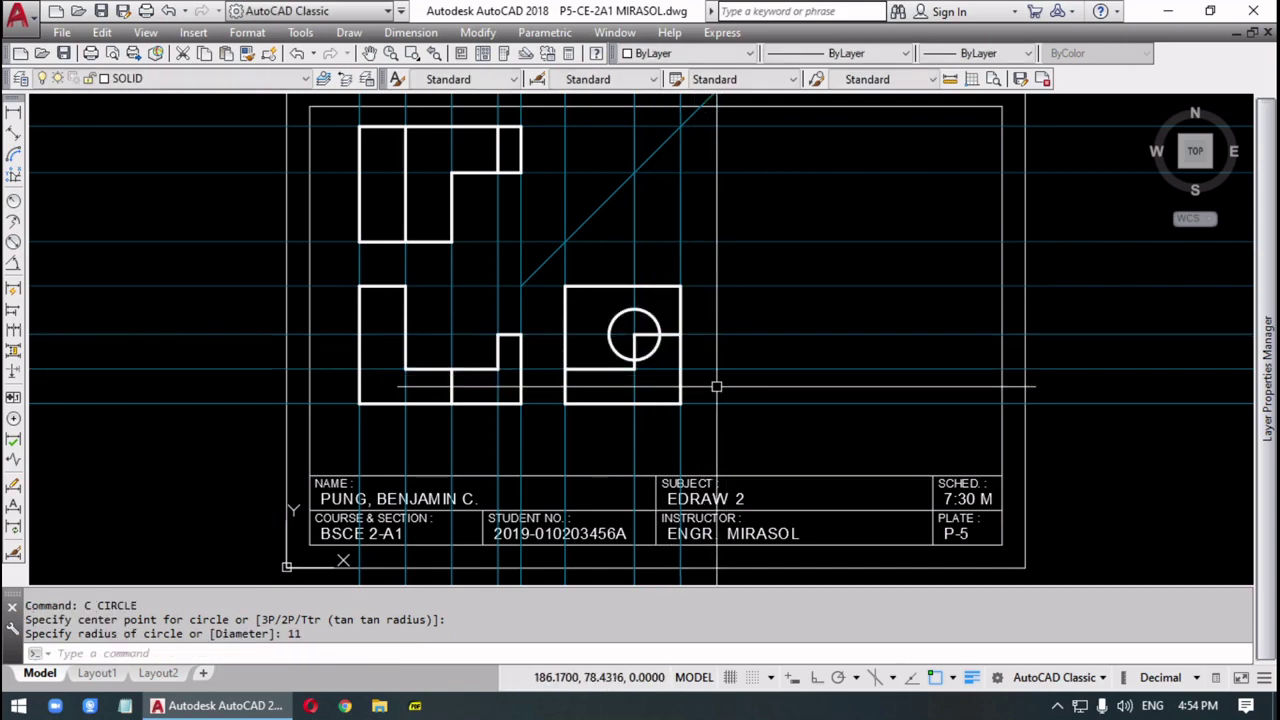
pyautogui.moveTo(693, 260)
pyautogui.mouseDown(button='middle')
pyautogui.moveTo(683, 340)
pyautogui.moveTo(698, 314)
pyautogui.mouseUp(button='middle')
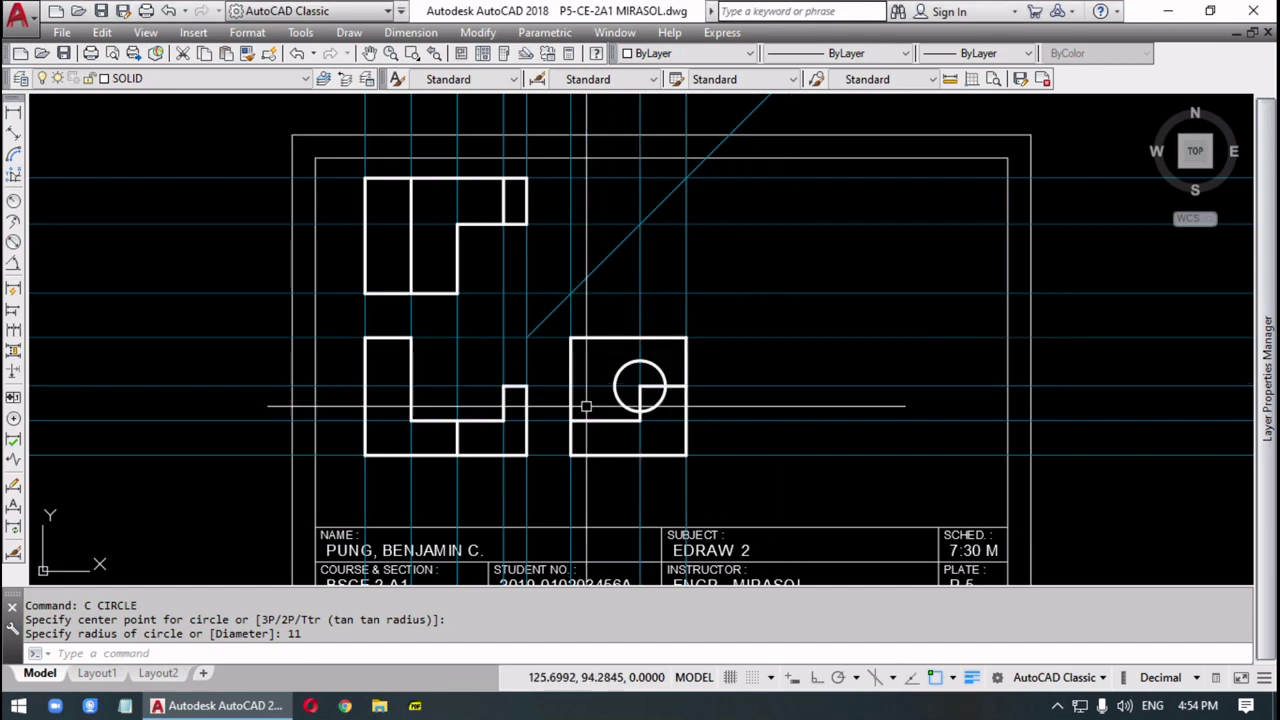
pyautogui.press('Escape')
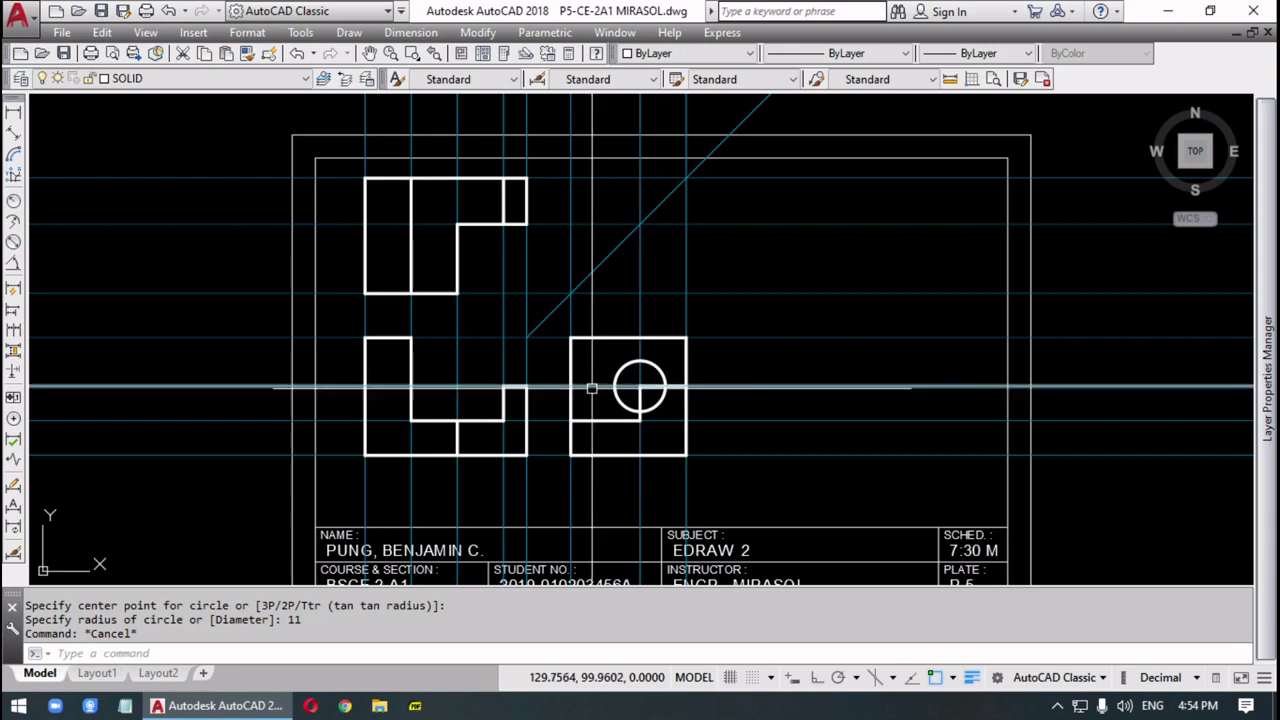
# - Offset the vertical construction line through the side view's circle centre twice with the Through option, through the circle's left and right quadrants
pyautogui.write('o')
pyautogui.press('Return')
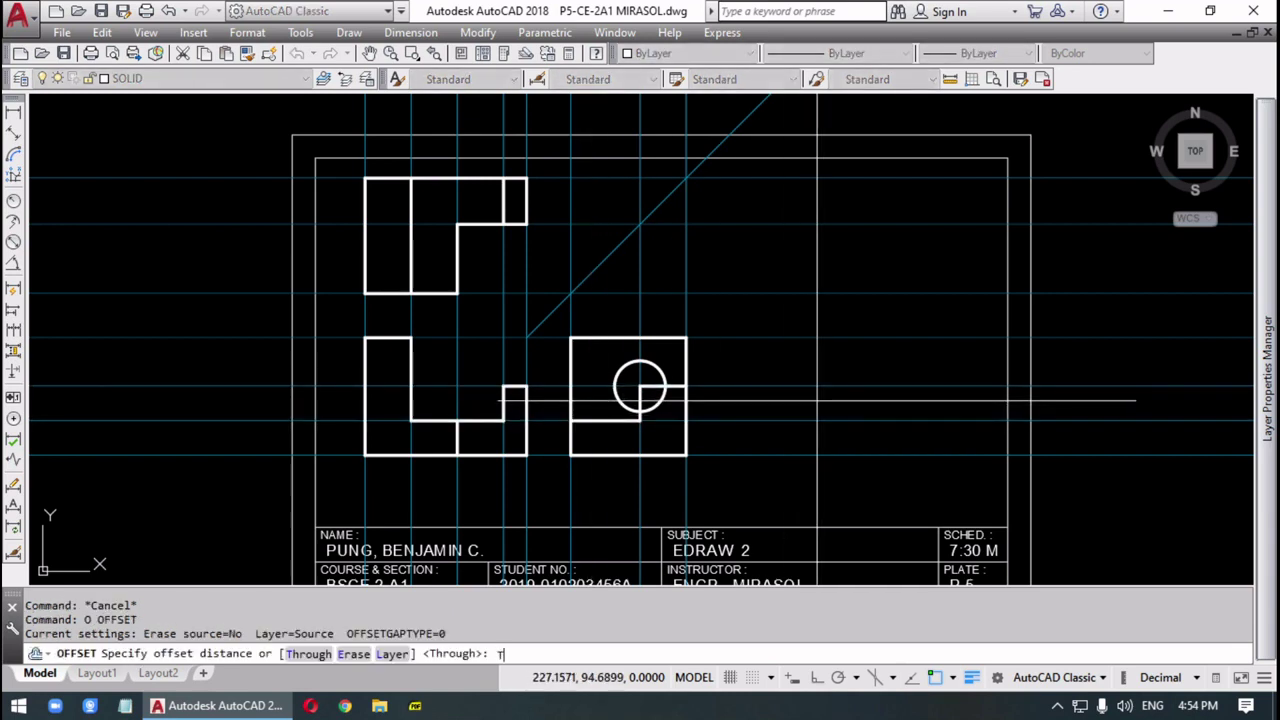
pyautogui.write('T')
pyautogui.press('Return')
pyautogui.click(640, 300)
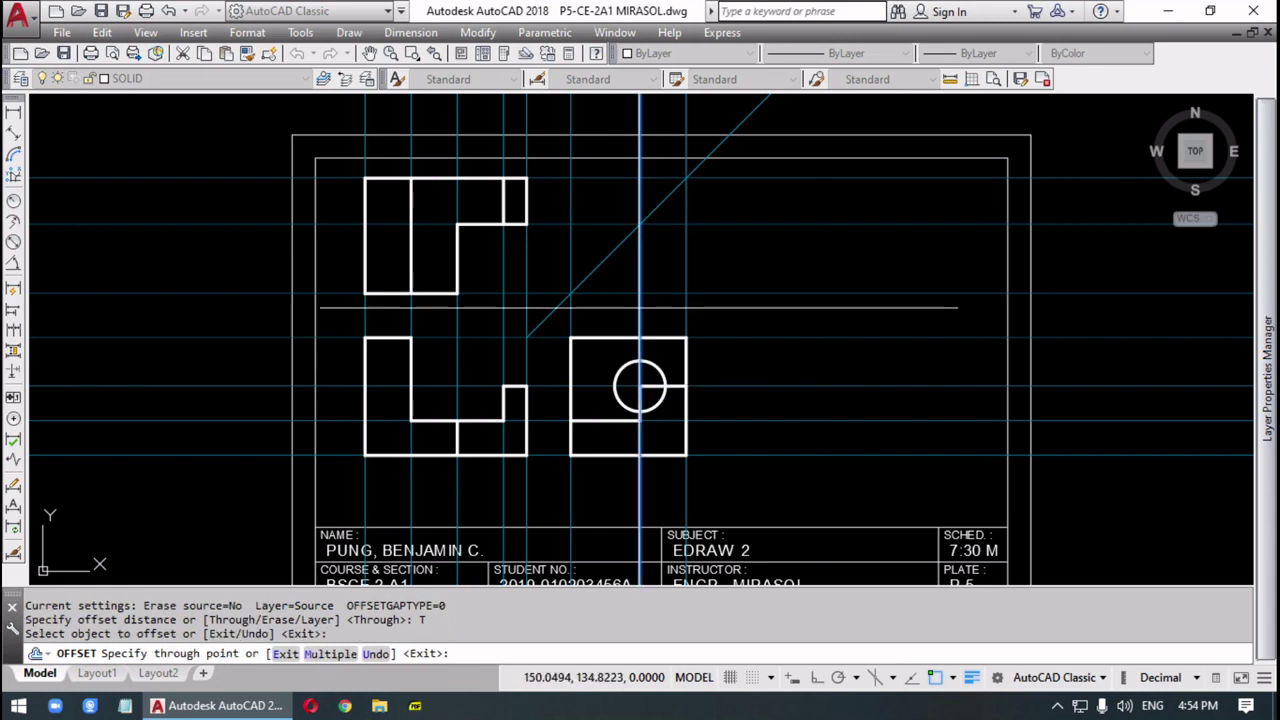
pyautogui.click(614, 386)
pyautogui.click(640, 348)
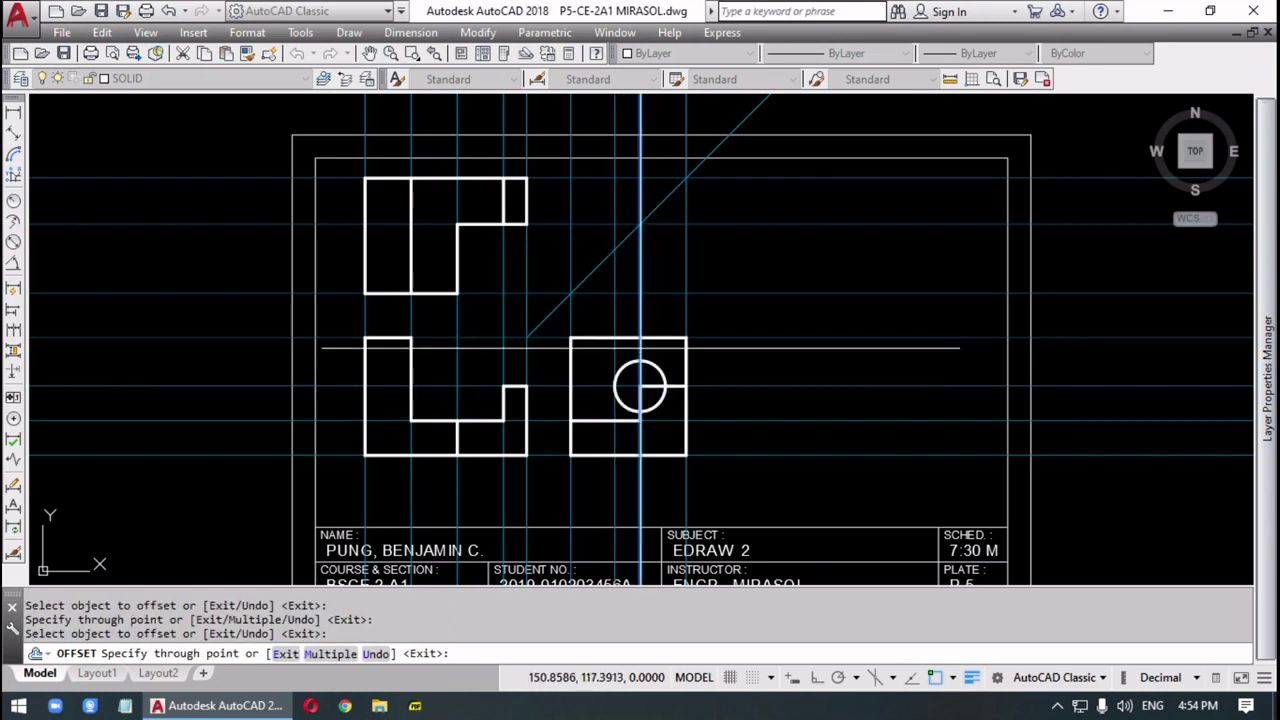
pyautogui.click(665, 386)
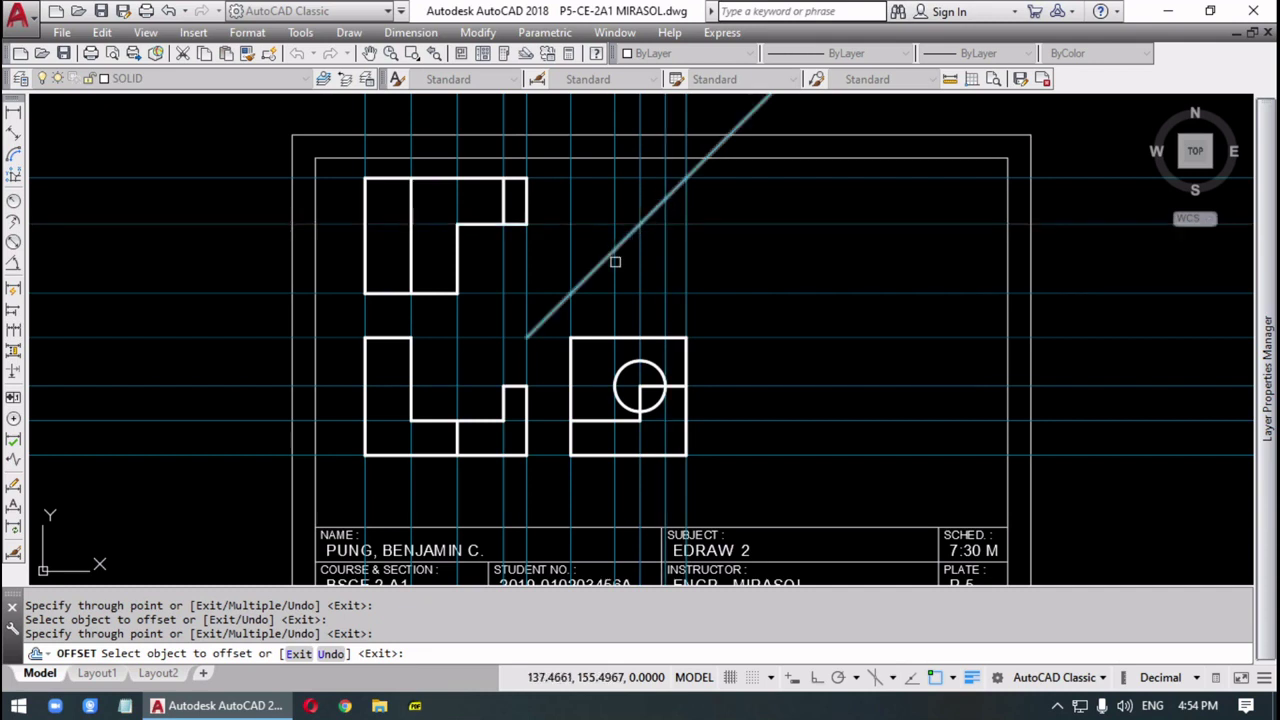
# - Offset horizontal construction lines through the two points where the circle's quadrant construction lines cross the 45-degree ray
pyautogui.click(726, 292)
pyautogui.click(610, 246)
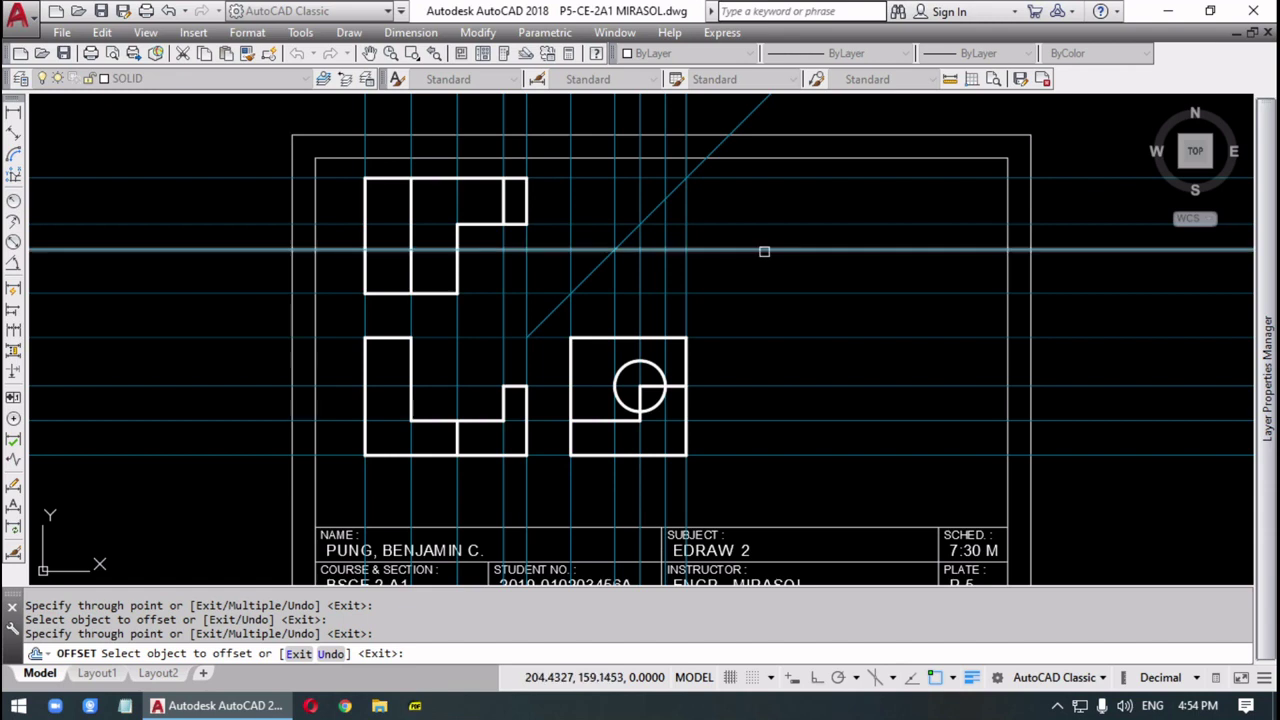
pyautogui.click(766, 249)
pyautogui.click(666, 198)
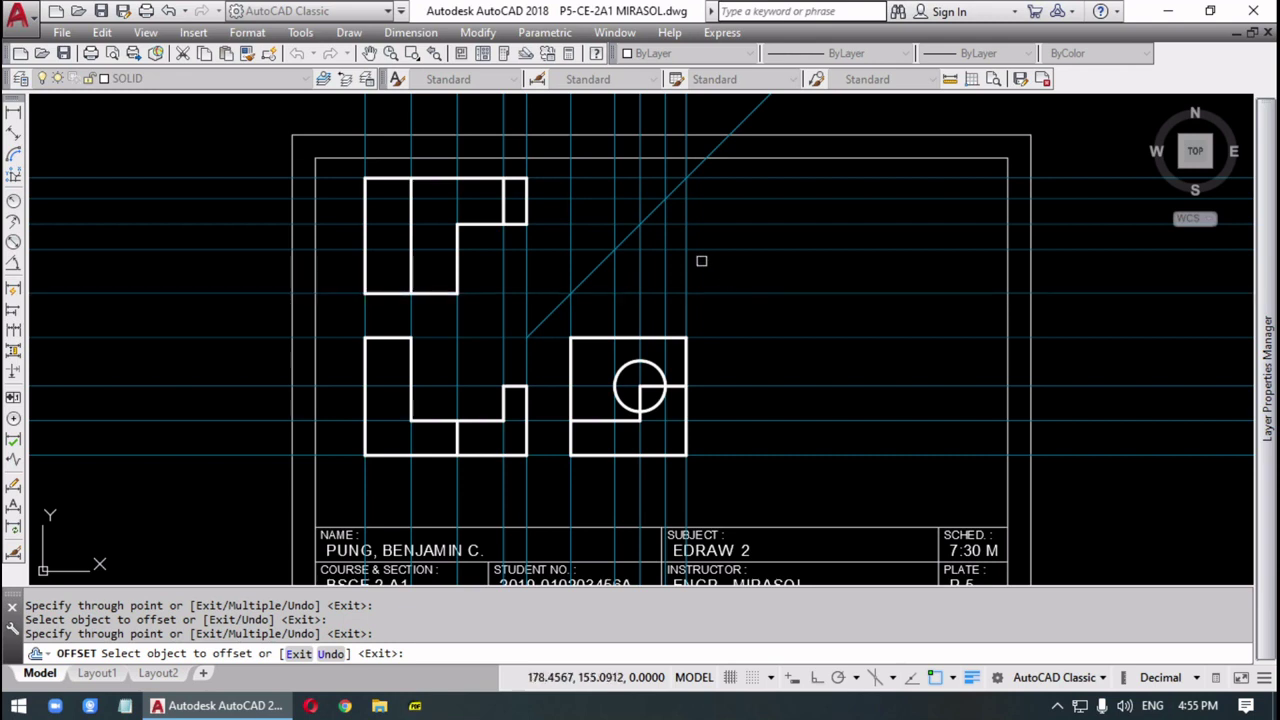
pyautogui.press('Escape')
pyautogui.press('Escape')
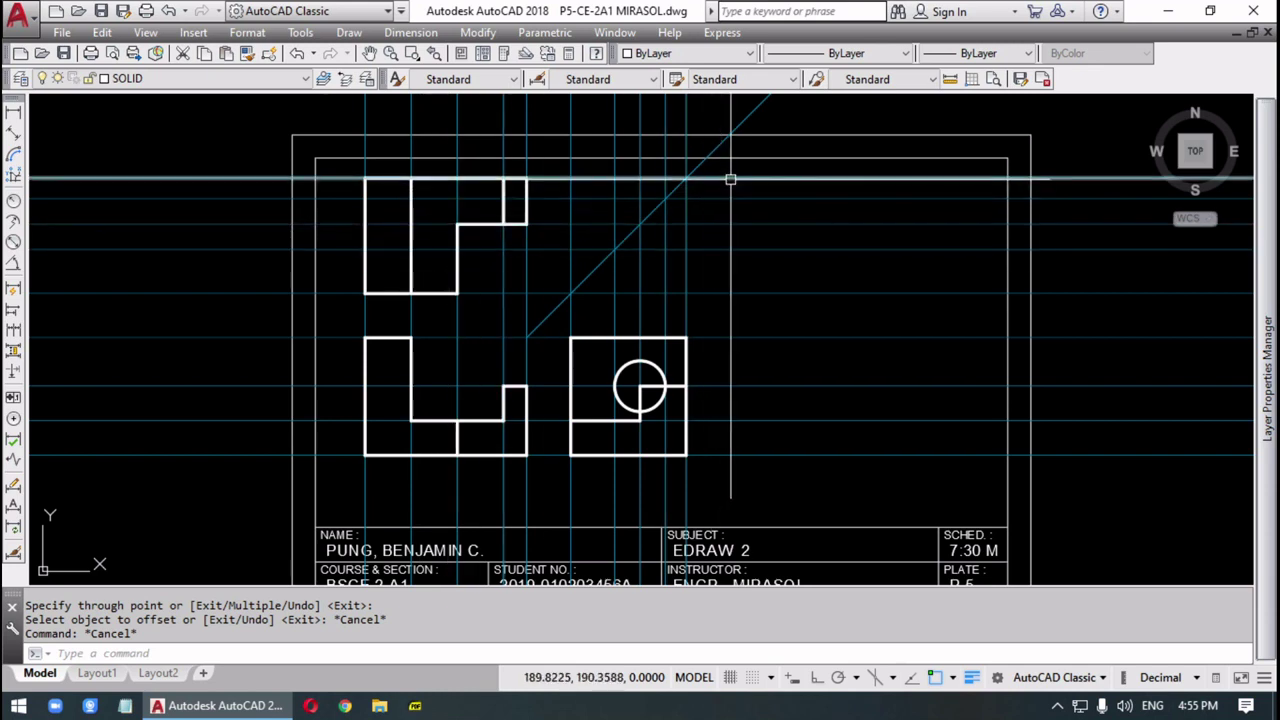
# - Draw a solid line across the narrow right-end strip of the upper view along the upper projected circle line
pyautogui.write('l')
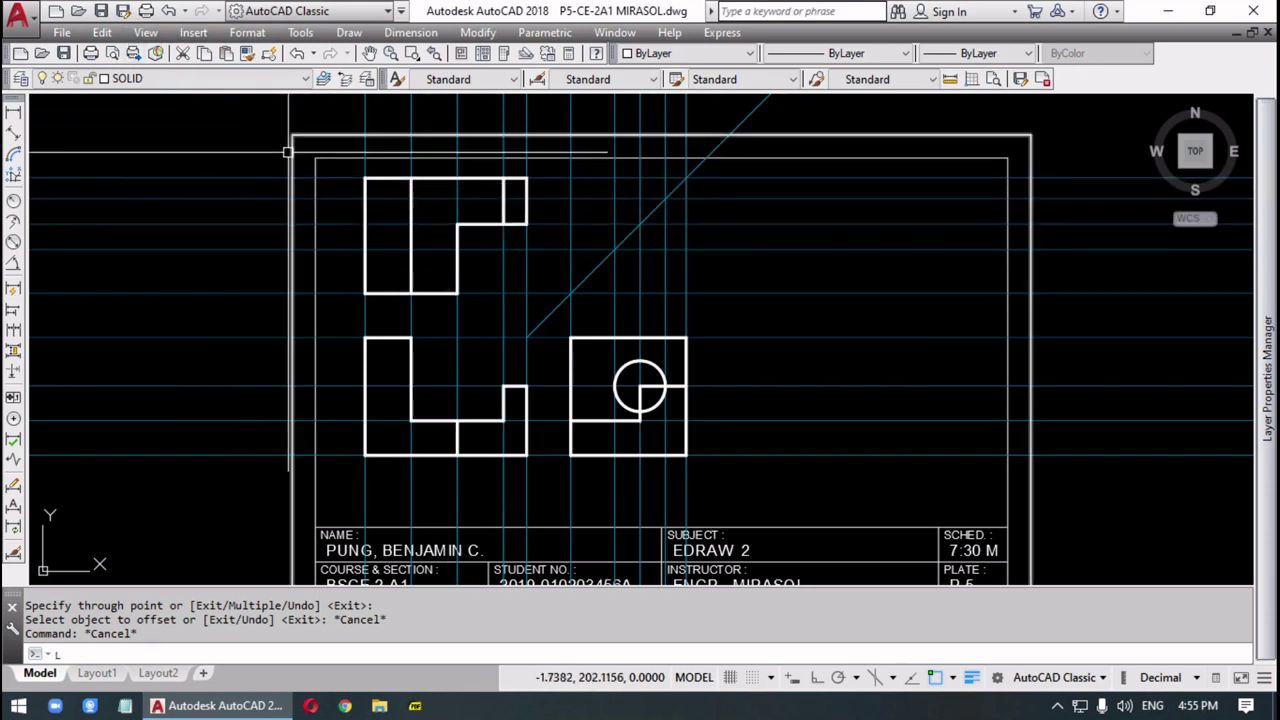
pyautogui.press('Return')
pyautogui.click(526, 198)
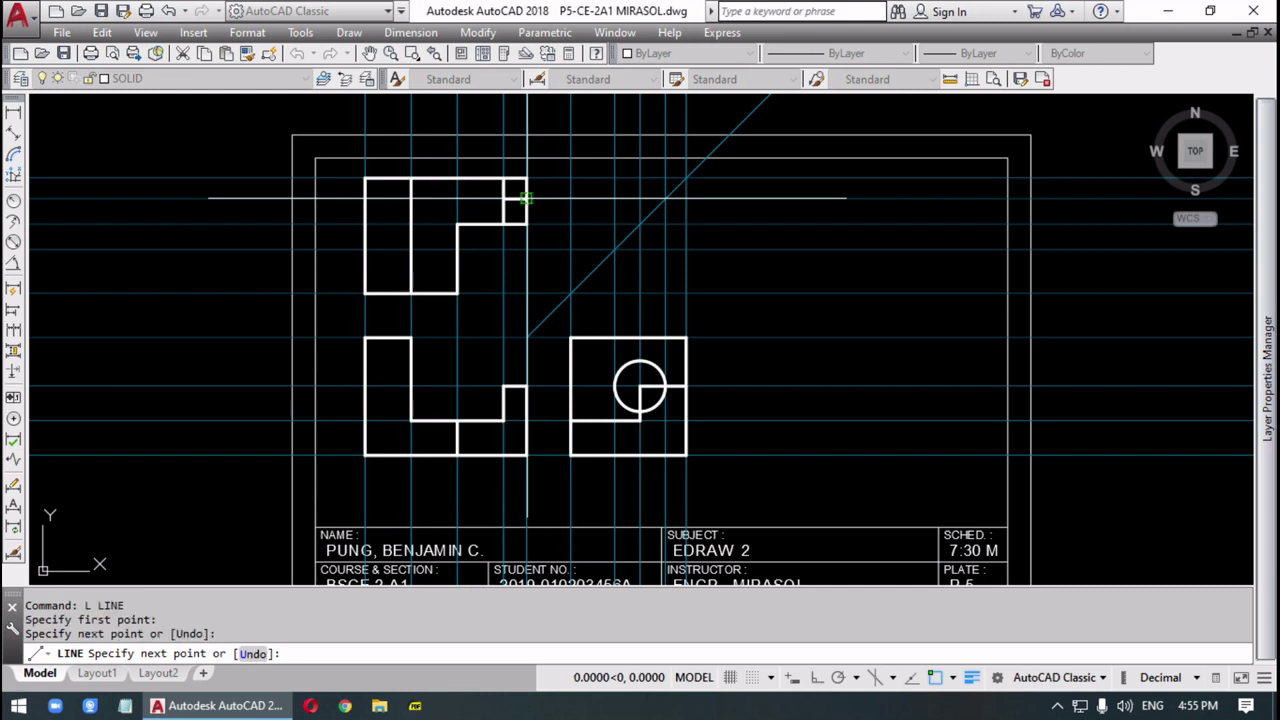
pyautogui.click(503, 198)
pyautogui.press('Return')
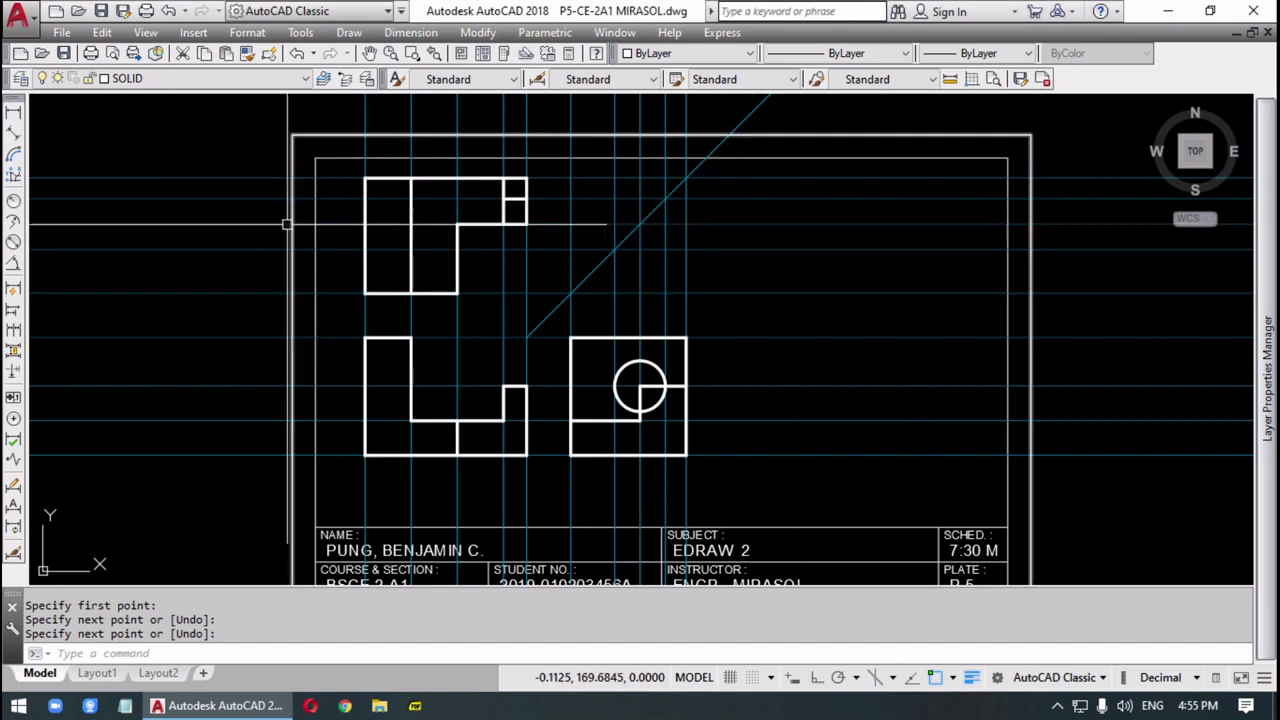
# - Make HIDDEN the current layer and draw a line across the upper view's left strip along the upper projected circle line
pyautogui.click(195, 79)
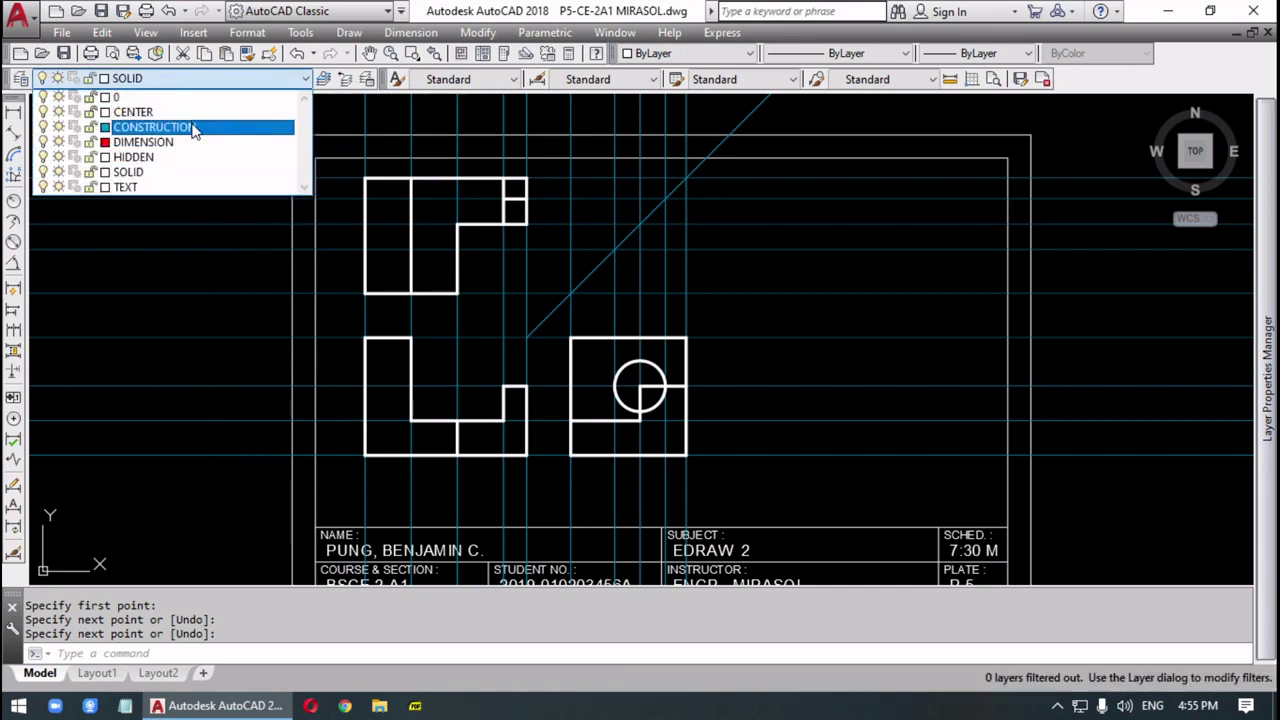
pyautogui.click(194, 157)
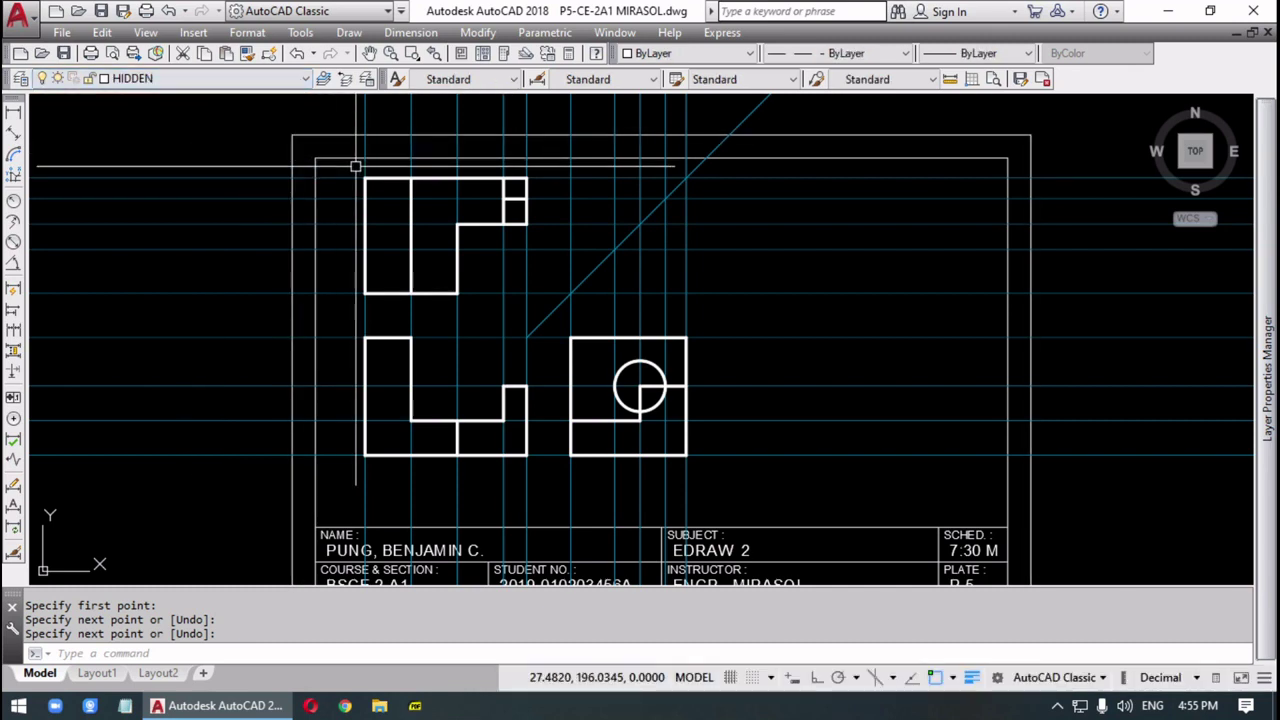
pyautogui.write('l')
pyautogui.press('Return')
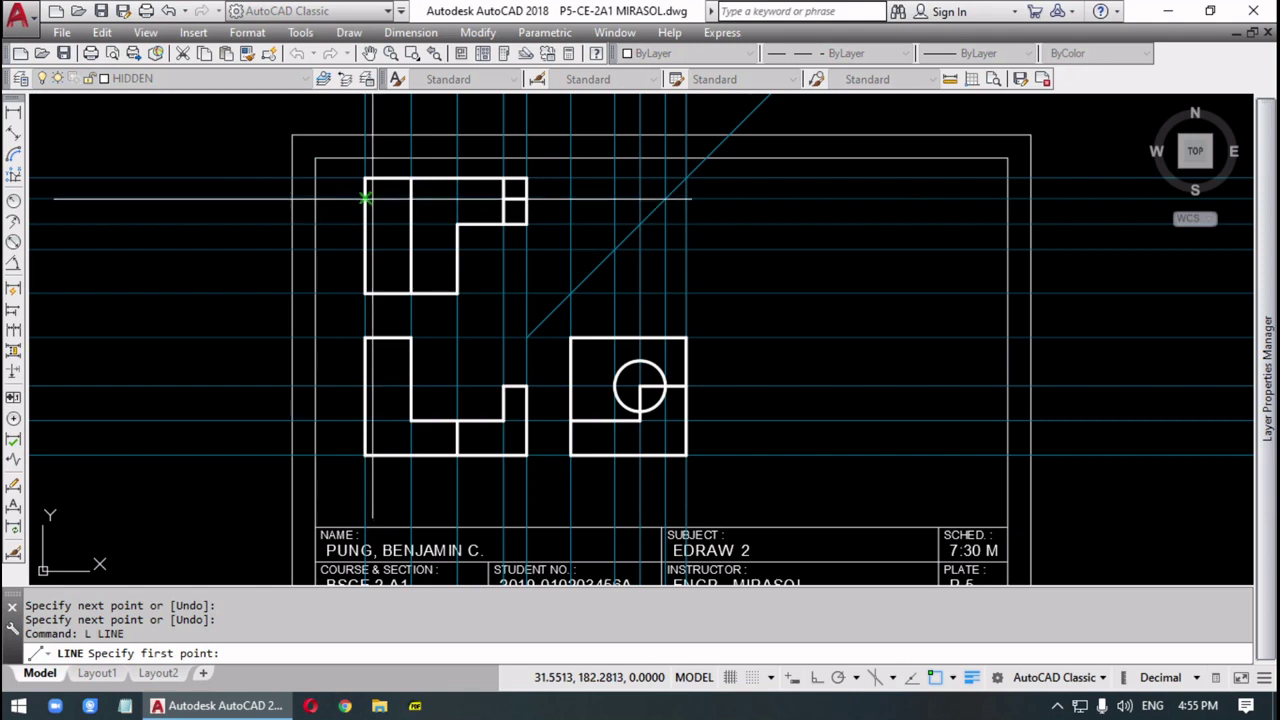
pyautogui.click(366, 197)
pyautogui.click(410, 198)
pyautogui.press('Return')
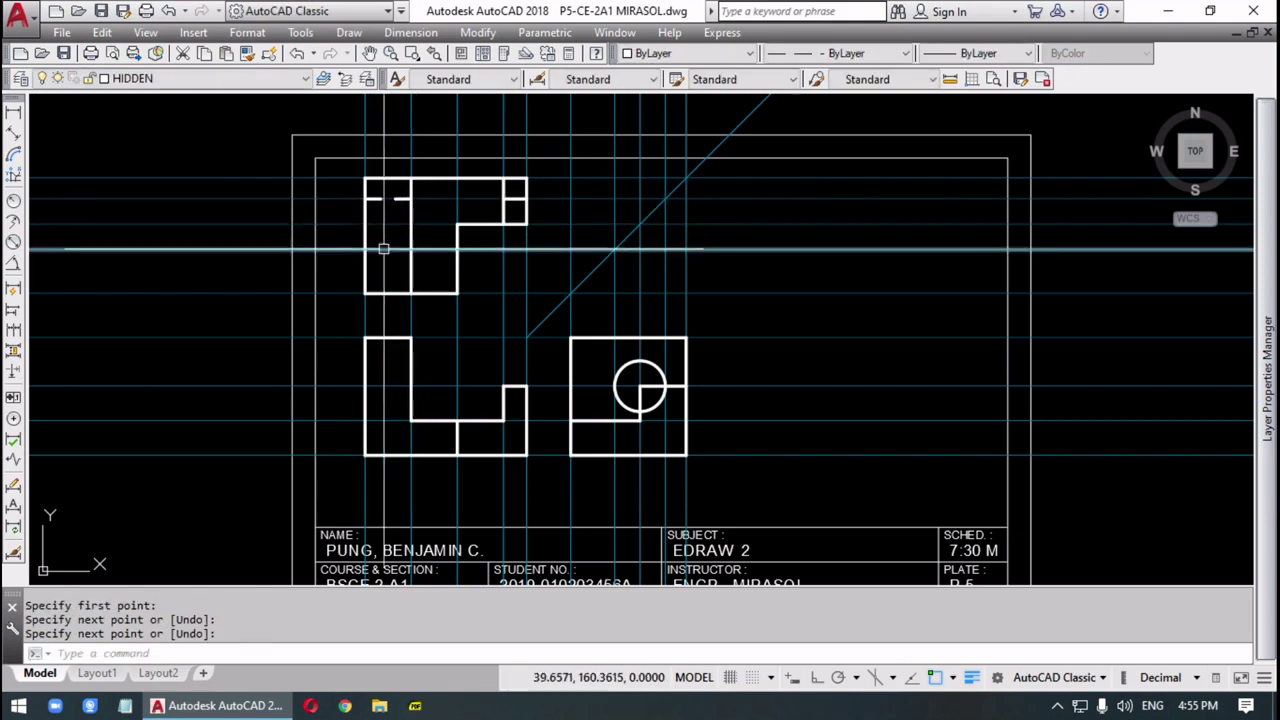
# - Draw the second hidden line across the left strip along the lower projected circle line and set the global linetype scale to .25
pyautogui.press('Return')
pyautogui.click(366, 248)
pyautogui.click(410, 248)
pyautogui.press('Return')
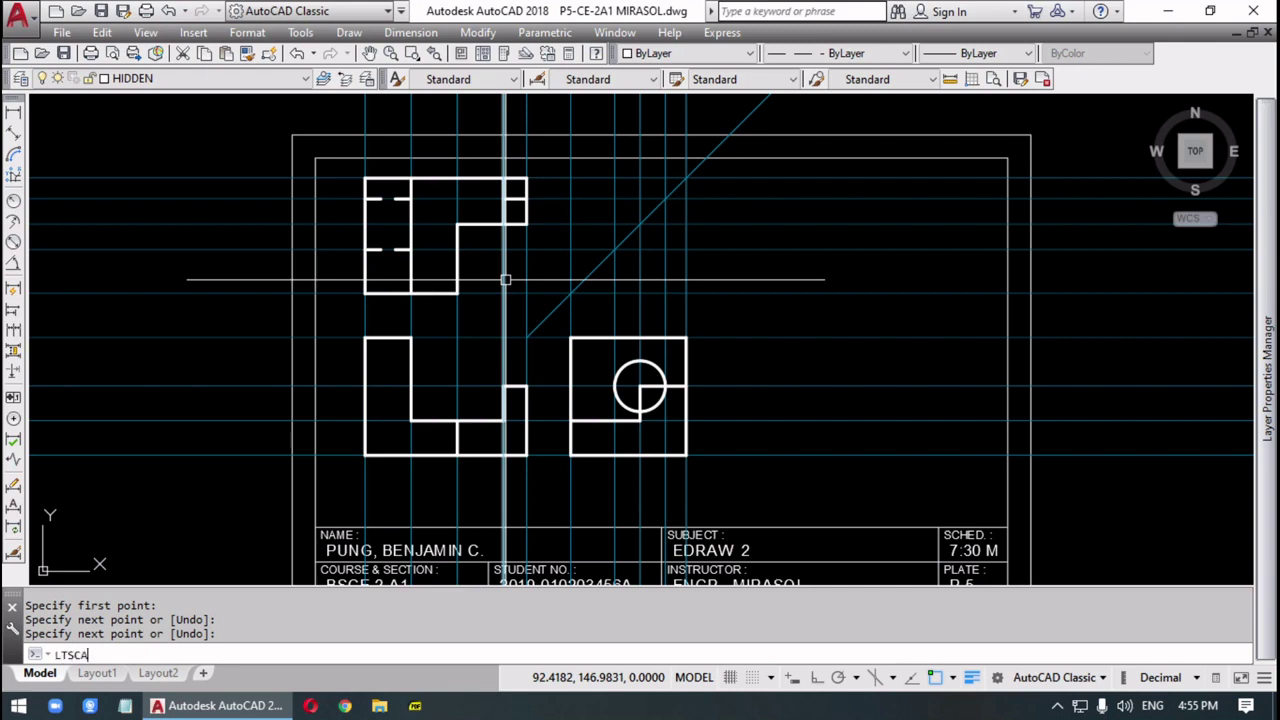
pyautogui.press('Return')
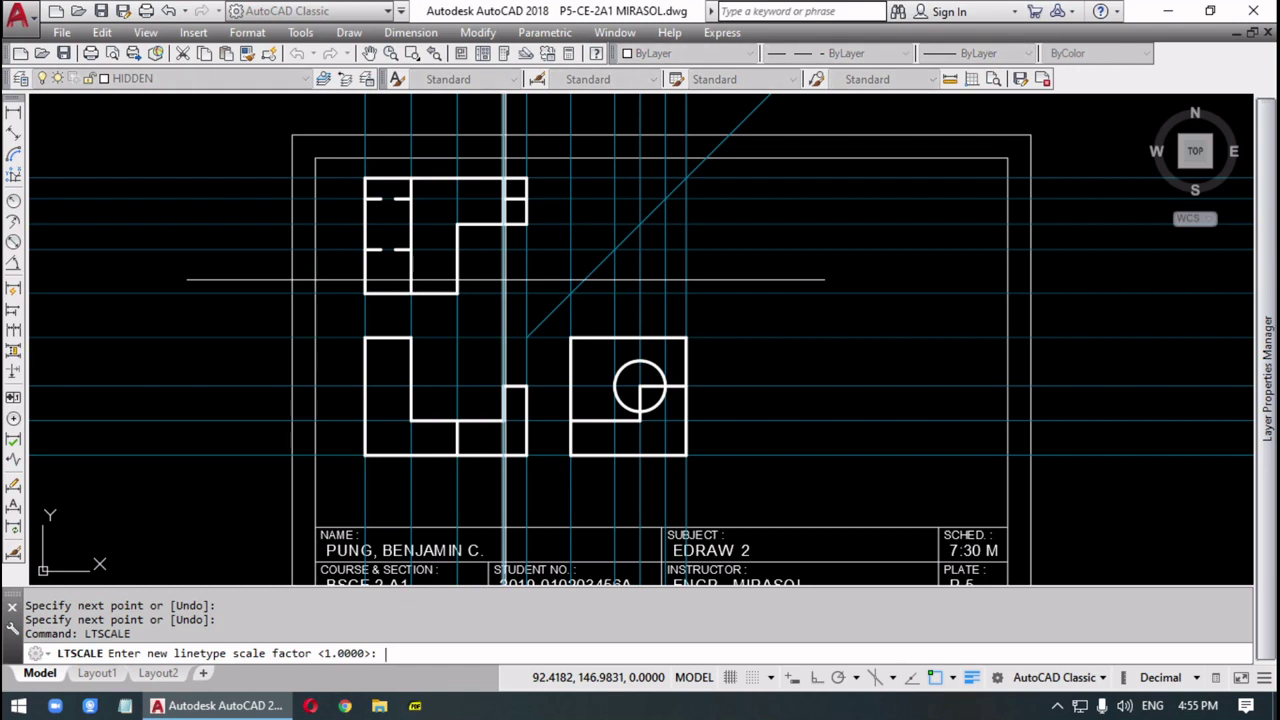
pyautogui.press('Return')
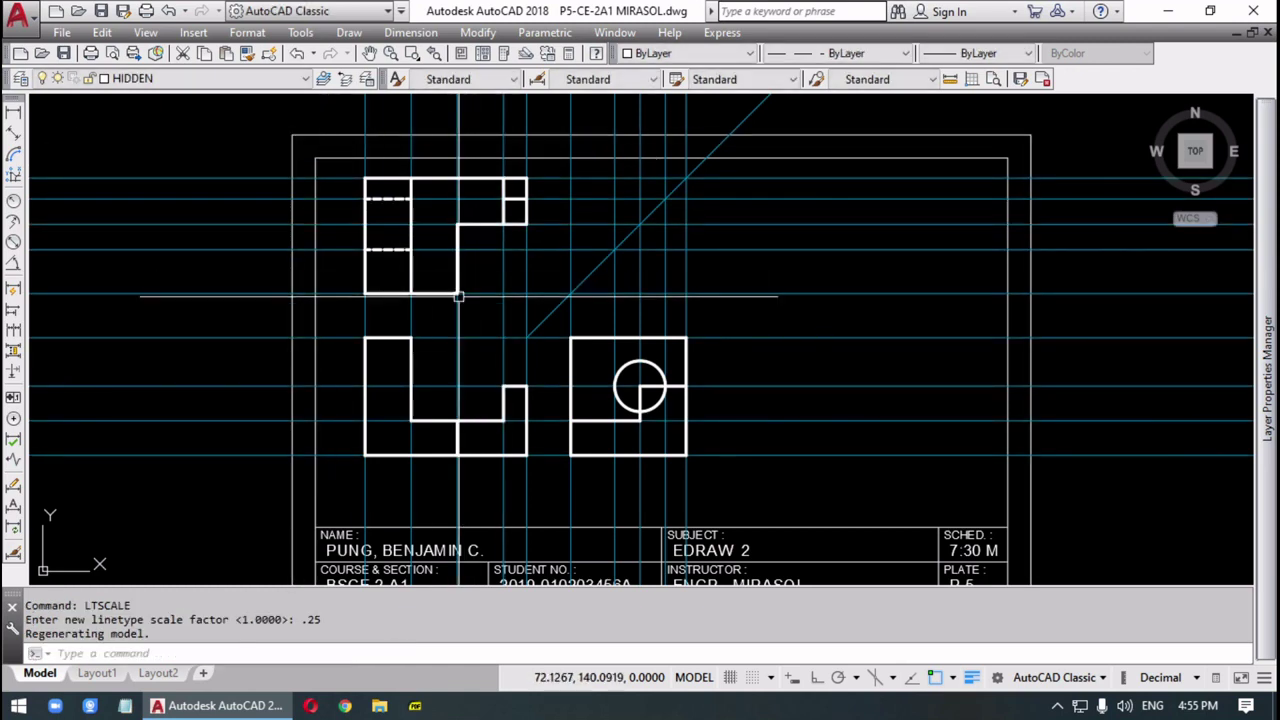
# - Offset the two vertical construction lines bounding the upper view's left strip outward by 5
pyautogui.write('O')
pyautogui.press('Return')
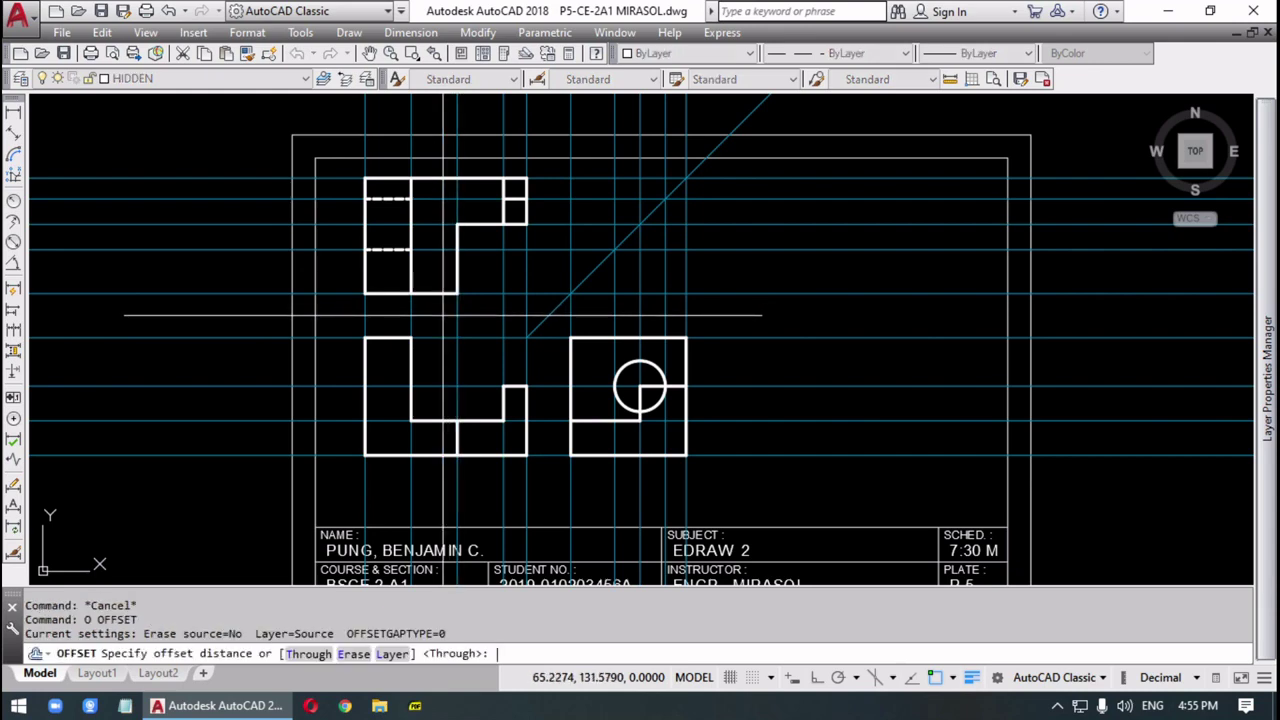
pyautogui.write('5')
pyautogui.press('Return')
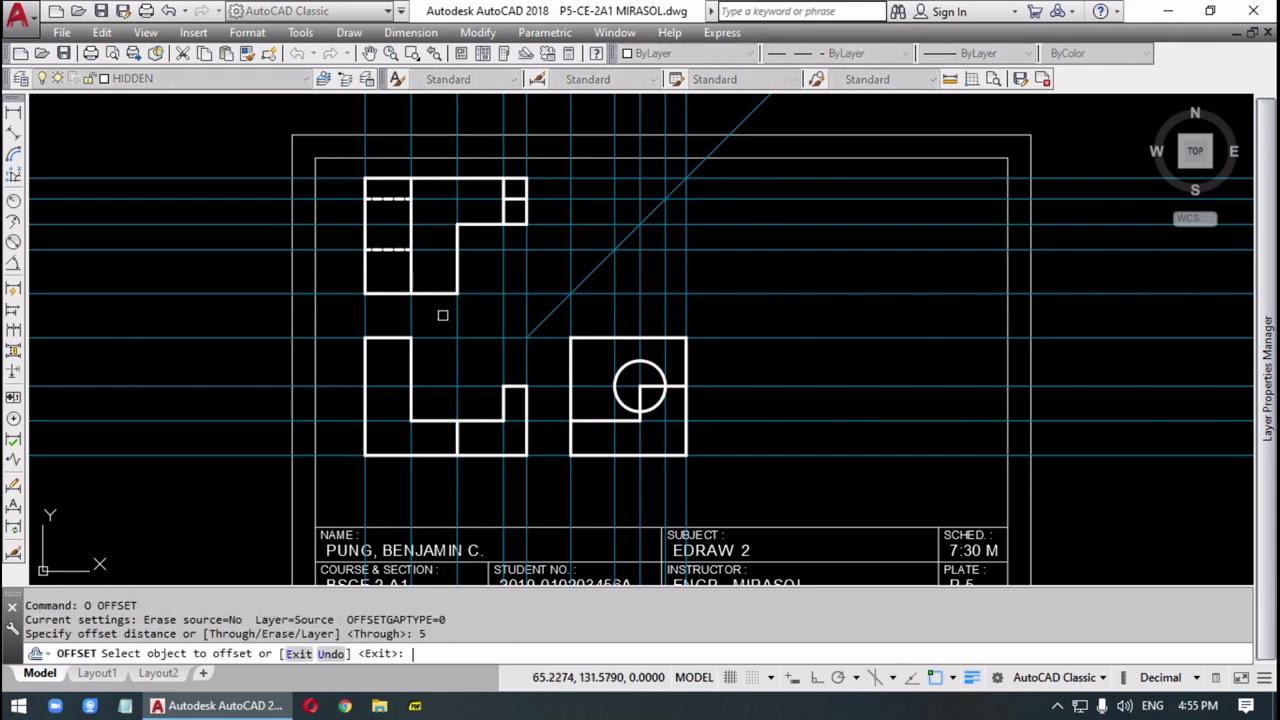
pyautogui.click(367, 115)
pyautogui.click(335, 118)
pyautogui.click(411, 120)
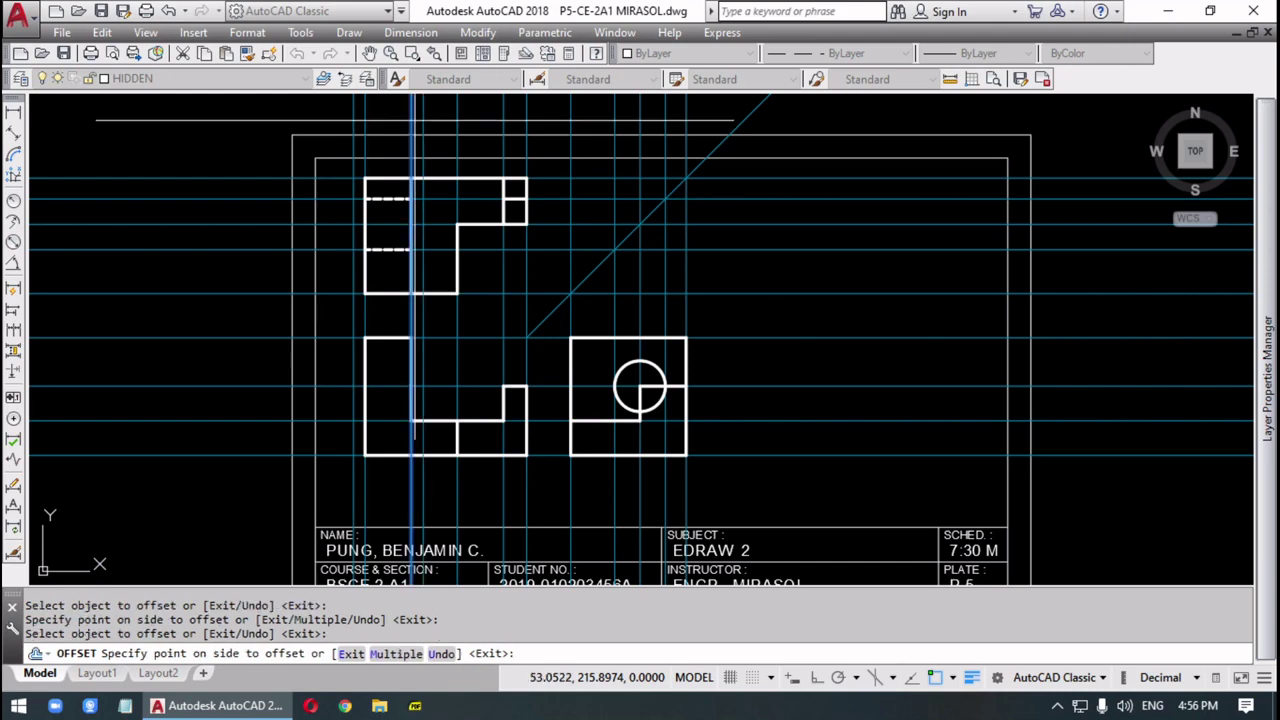
pyautogui.click(430, 237)
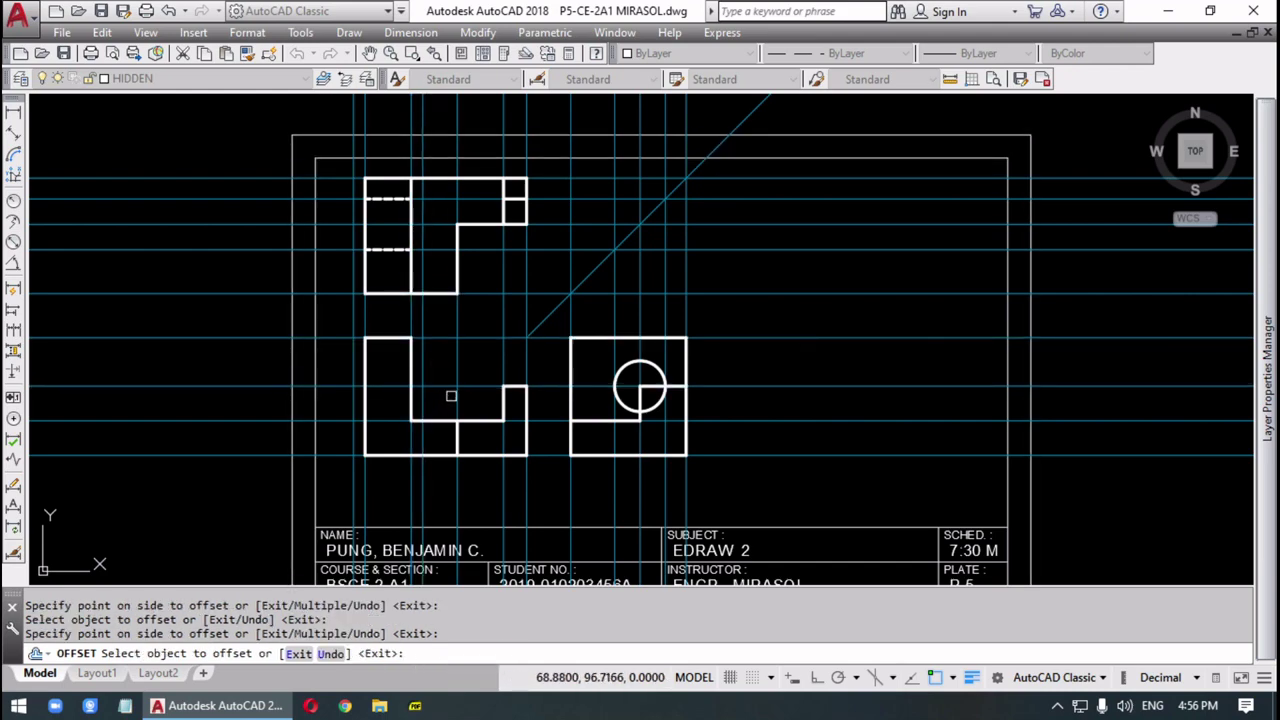
pyautogui.press('Escape')
pyautogui.press('Escape')
# - Make CENTER the current layer and draw a horizontal centre line midway between the hidden lines, ending at the 5-offset construction lines
pyautogui.click(256, 80)
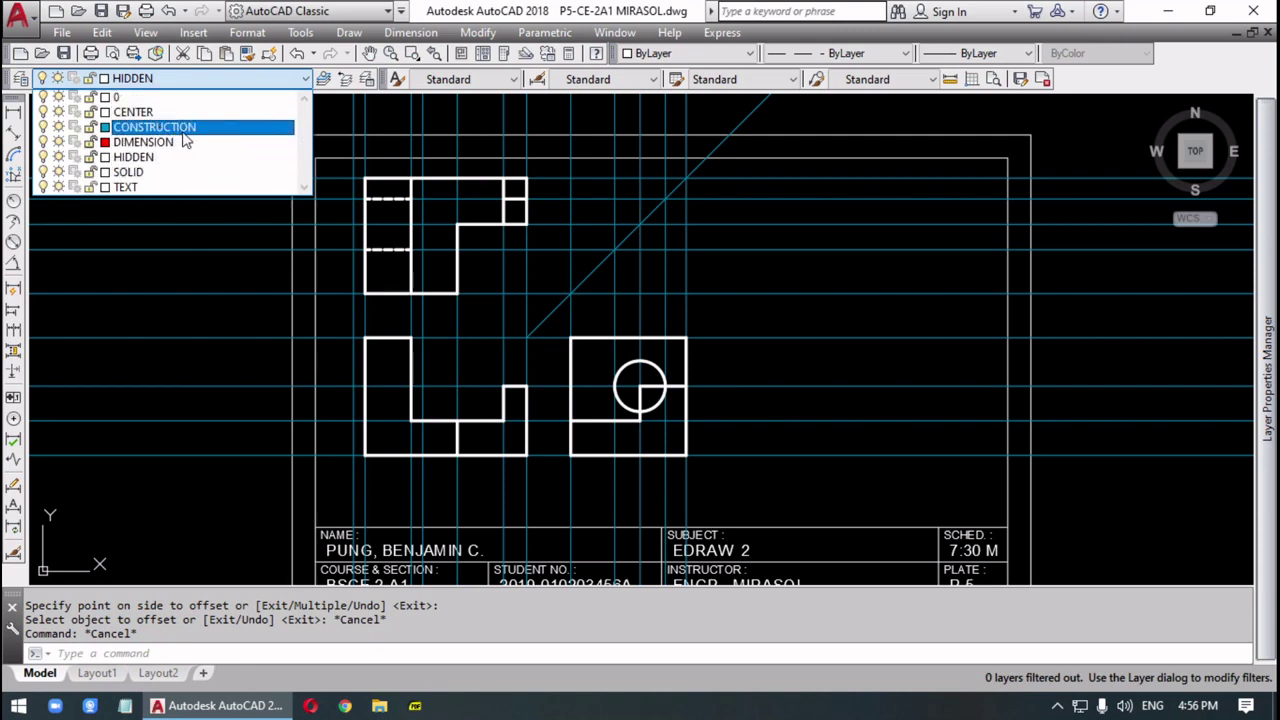
pyautogui.click(140, 112)
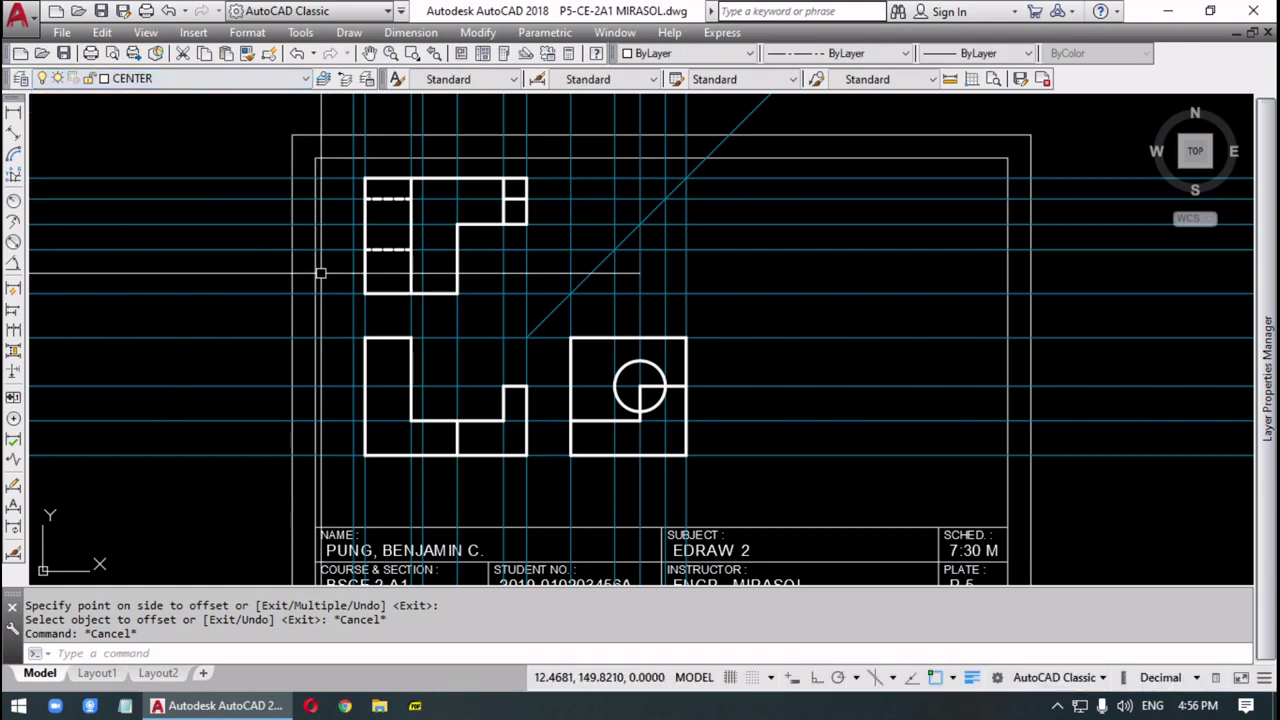
pyautogui.write('l')
pyautogui.press('Return')
pyautogui.click(366, 222)
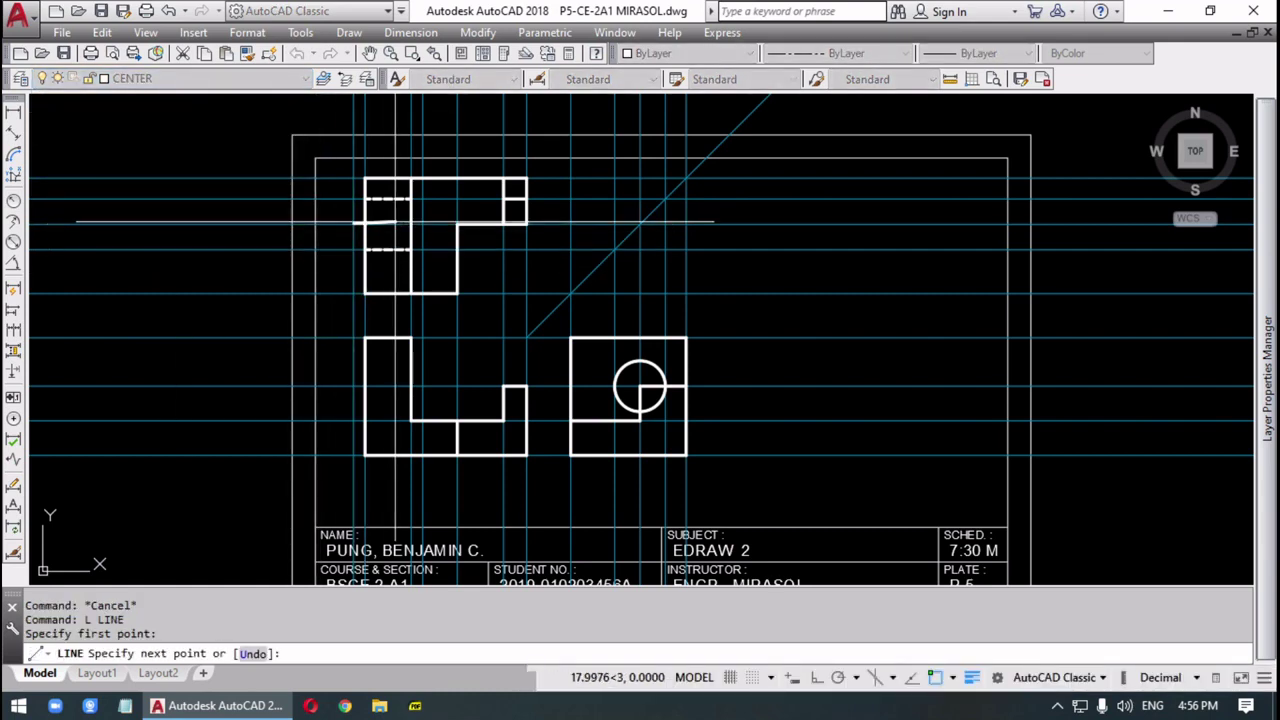
pyautogui.click(422, 224)
pyautogui.press('Return')
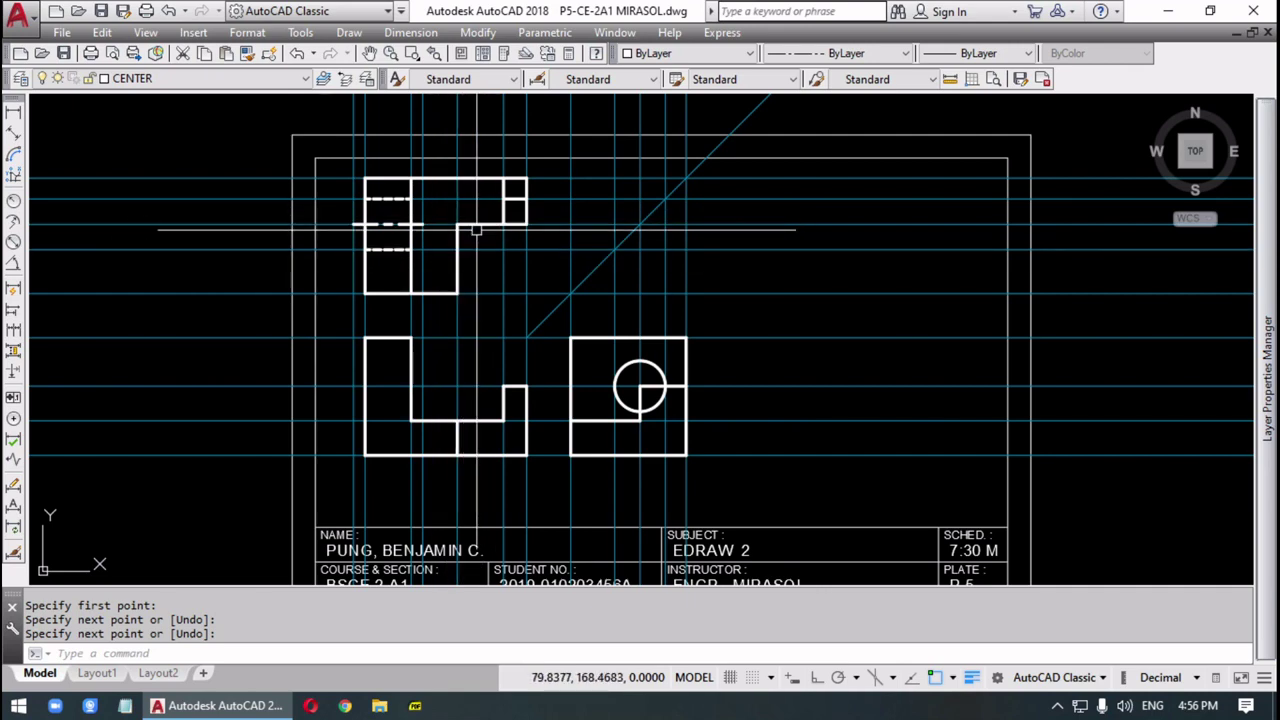
# - Try offsetting the upper view's notch edges by 10 into the notch, the vertical edge rightward and the horizontal edge downward
pyautogui.scroll(4, 479, 221)
pyautogui.scroll(3, 480, 309)
pyautogui.moveTo(480, 309); pyautogui.dragTo(494, 374, button='middle')
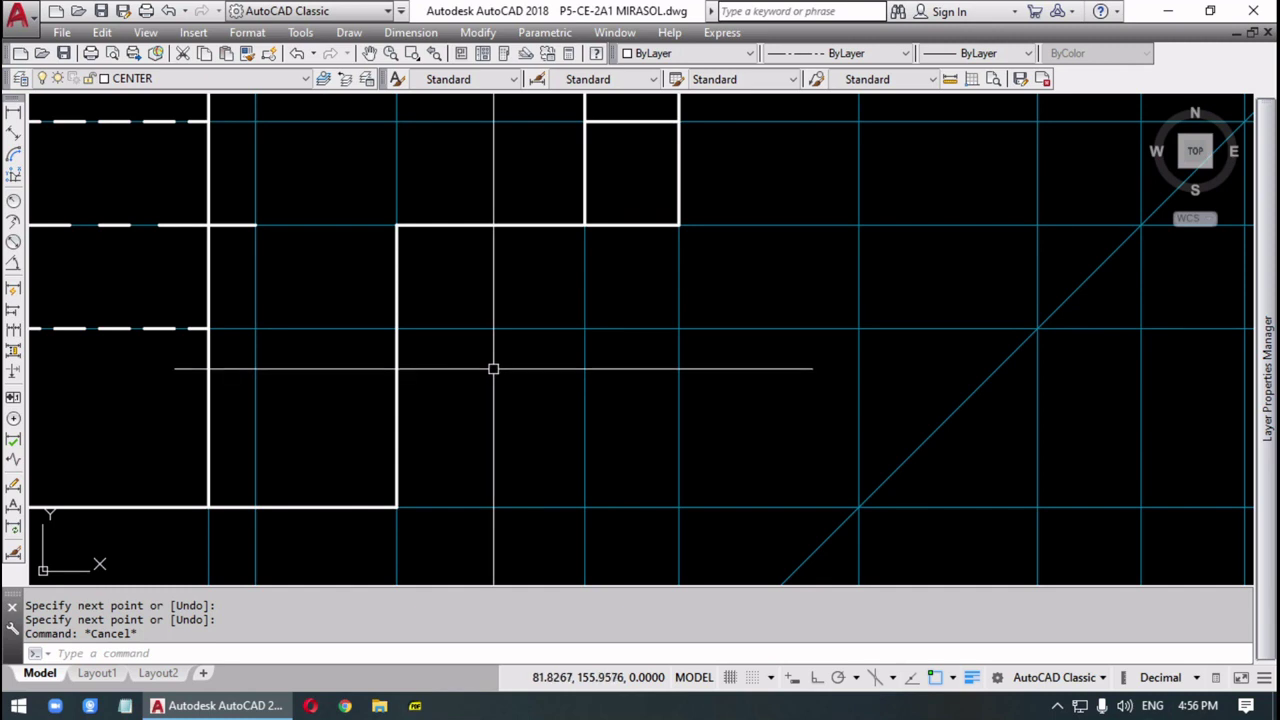
pyautogui.press('Return')
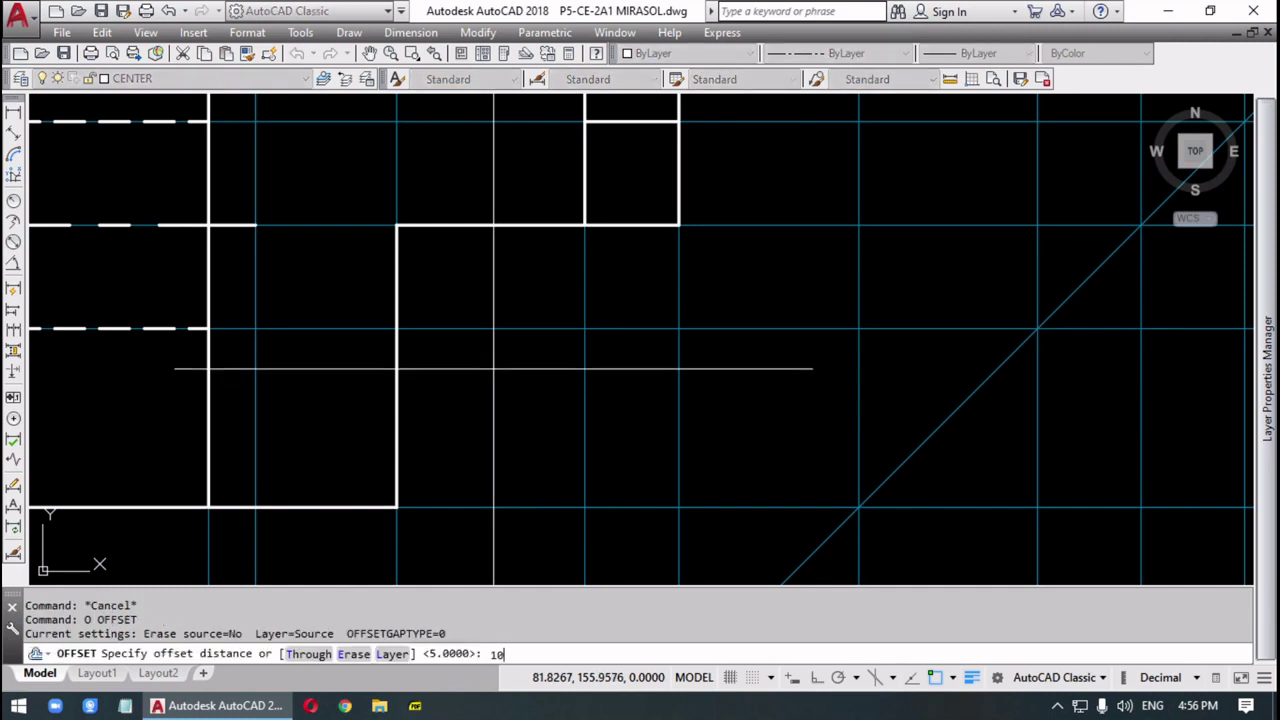
pyautogui.press('Return')
pyautogui.click(398, 387)
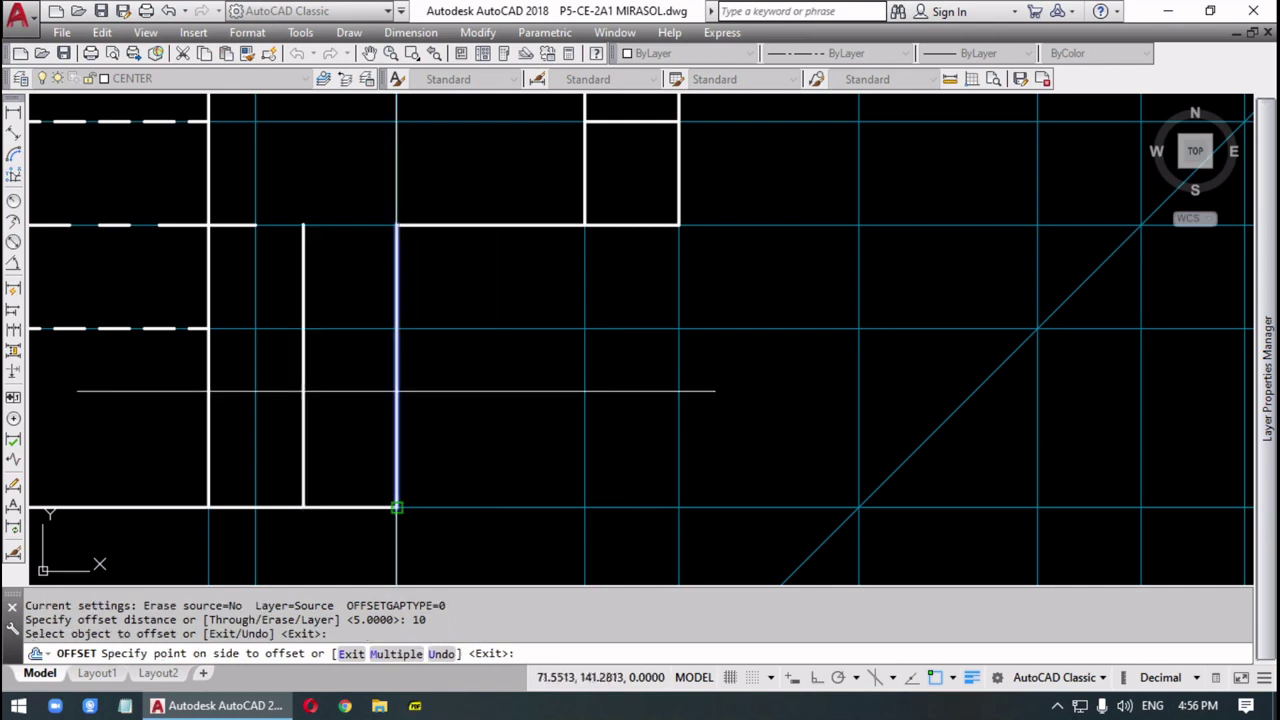
pyautogui.click(454, 390)
pyautogui.click(520, 227)
pyautogui.click(540, 351)
pyautogui.press('Escape')
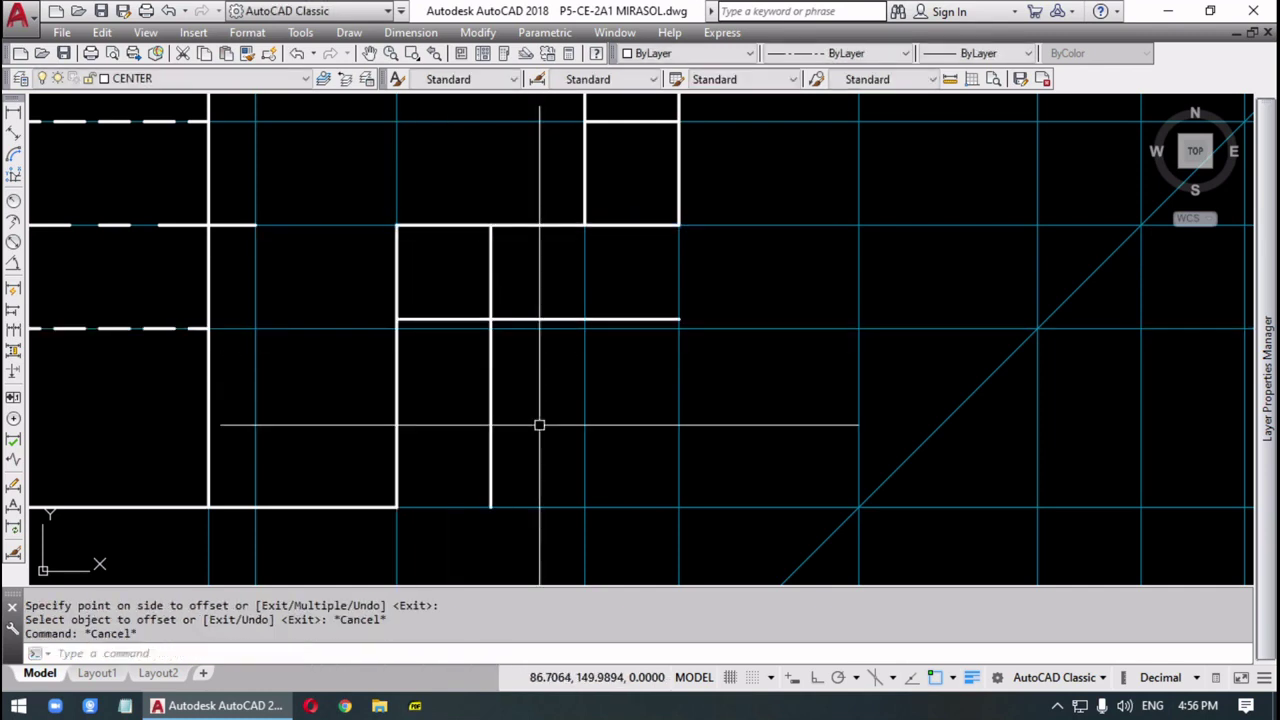
# - Make SOLID the current layer
pyautogui.click(222, 80)
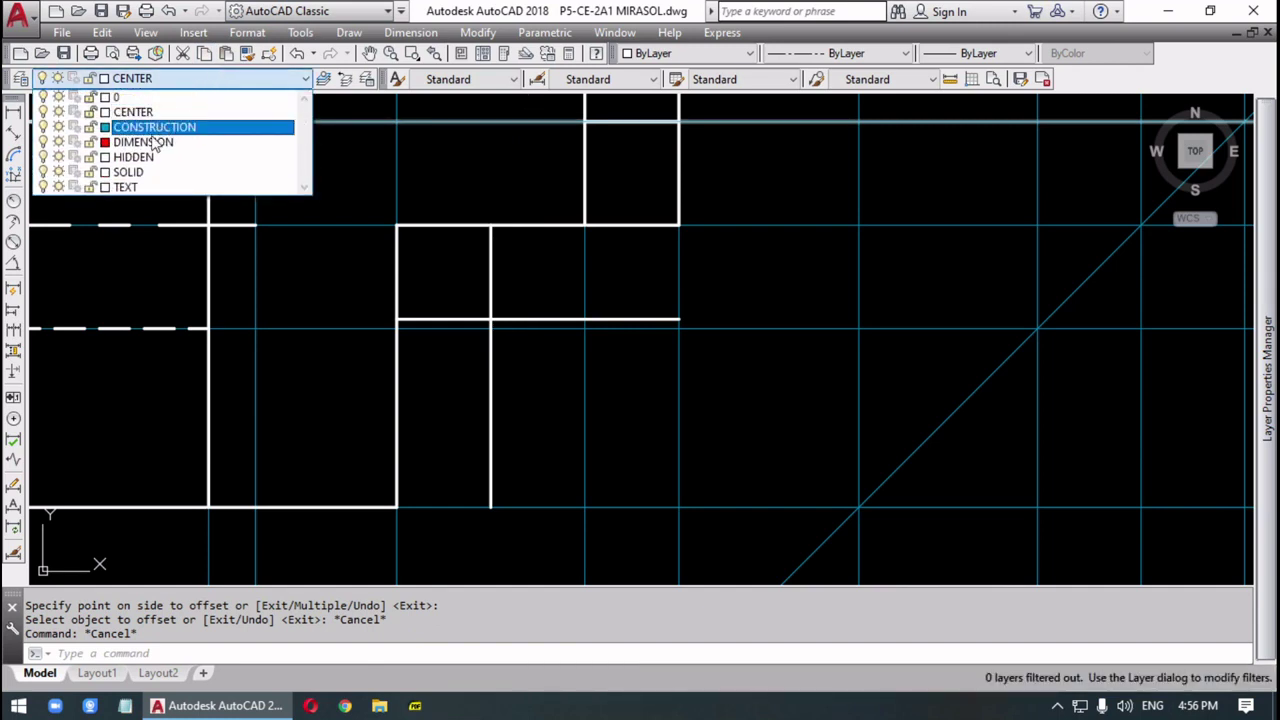
pyautogui.click(140, 169)
# - Try a circle centred where the two offset notch lines cross, with its radius reaching the notch's horizontal edge
pyautogui.write('c')
pyautogui.press('Return')
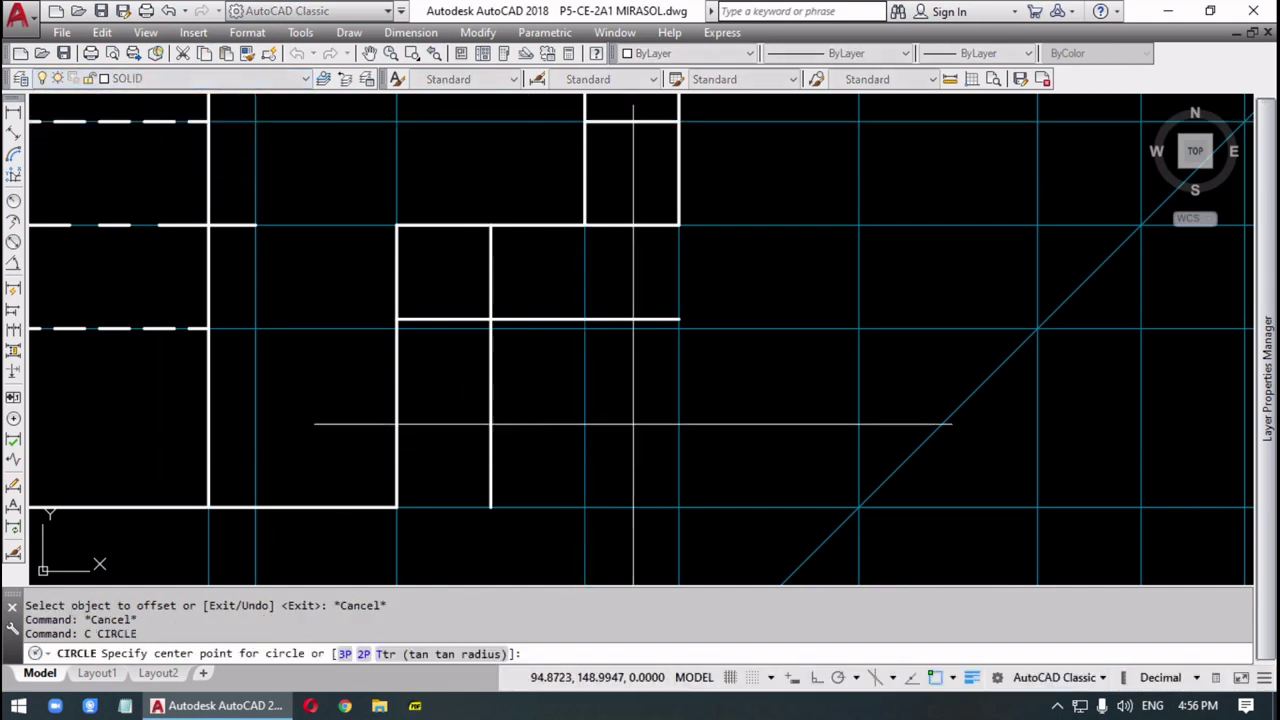
pyautogui.click(490, 319)
pyautogui.click(490, 226)
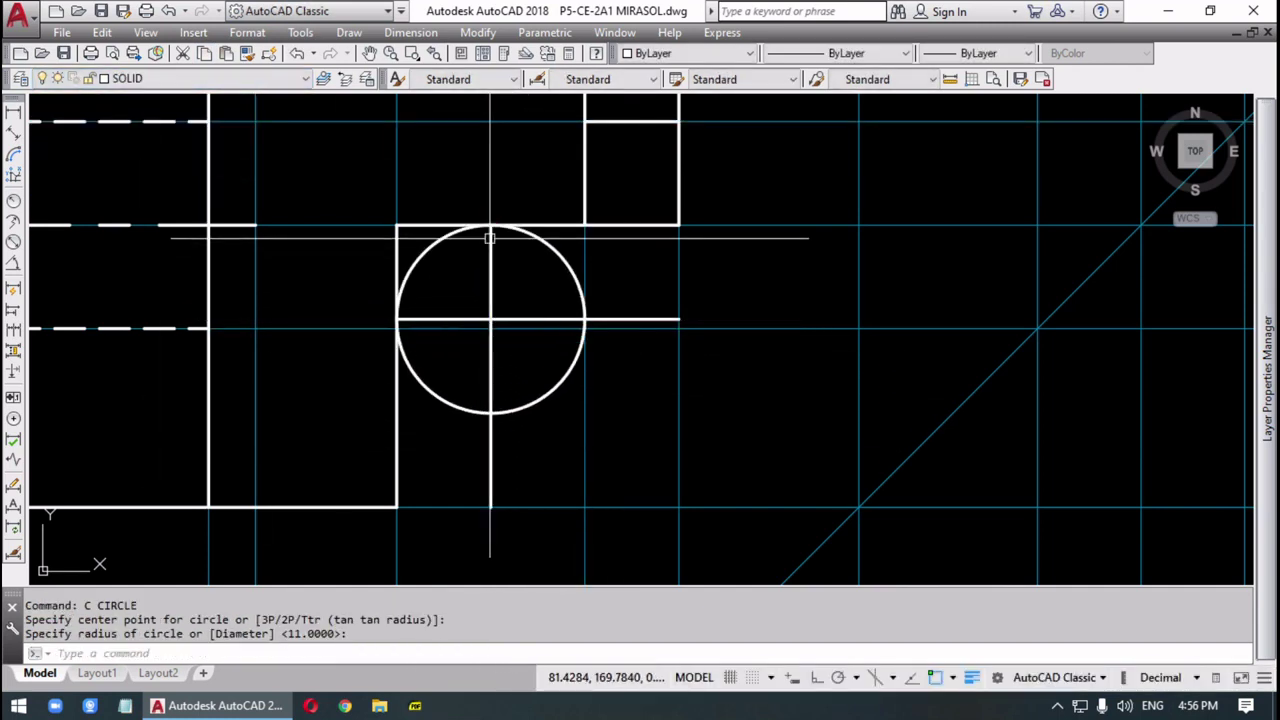
pyautogui.press('Return')
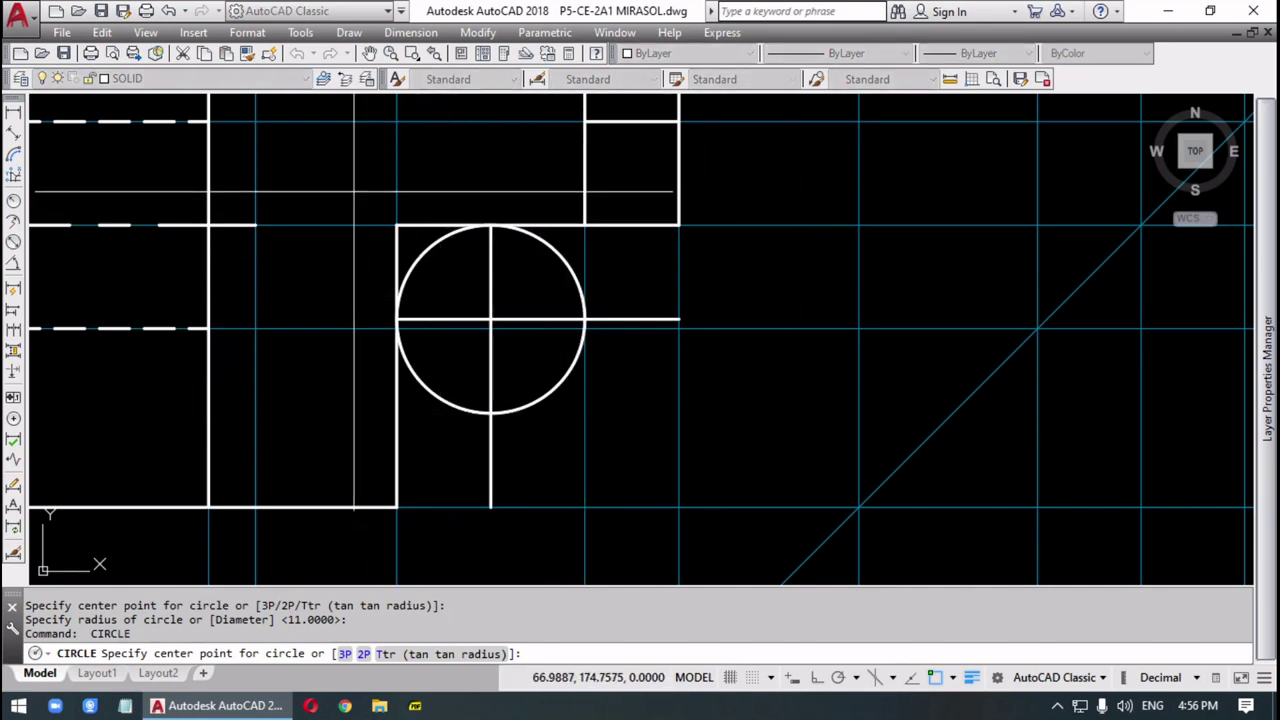
pyautogui.press('Escape')
pyautogui.press('Escape')
# - Delete the circle in the notch together with the two 10-offset lines
pyautogui.click(562, 242)
pyautogui.click(475, 304)
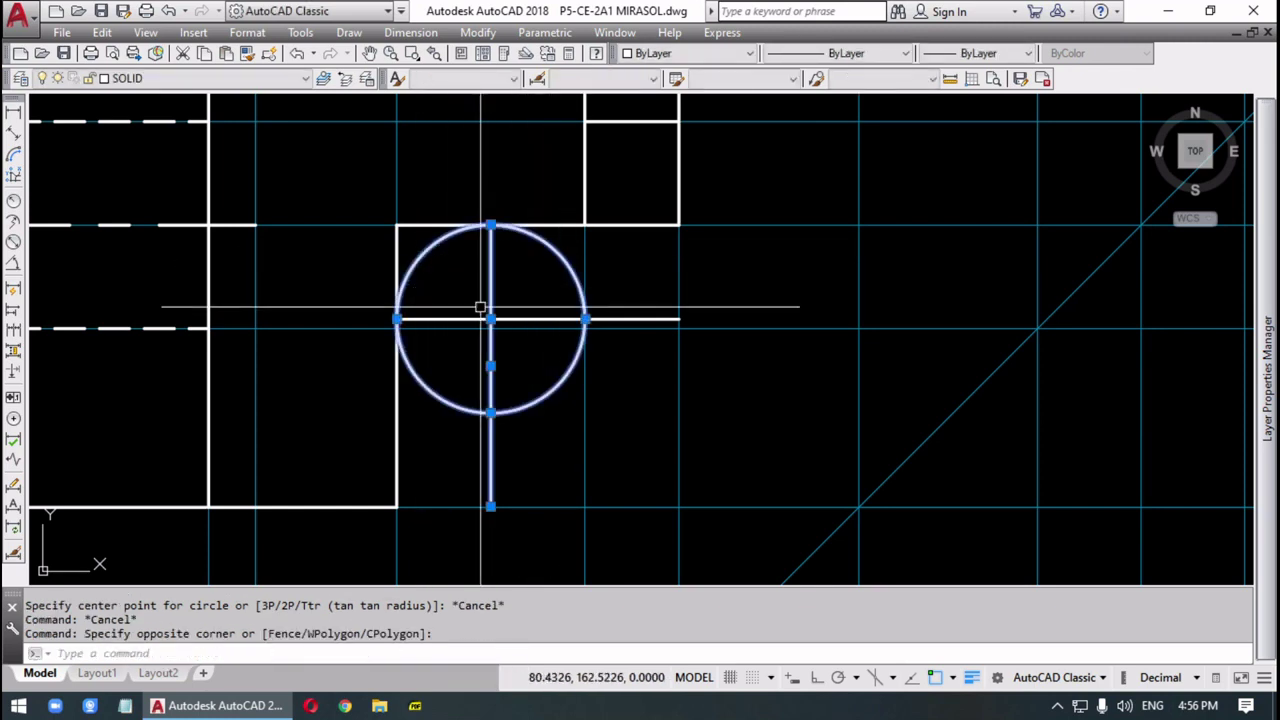
pyautogui.click(464, 318)
pyautogui.press('Delete')
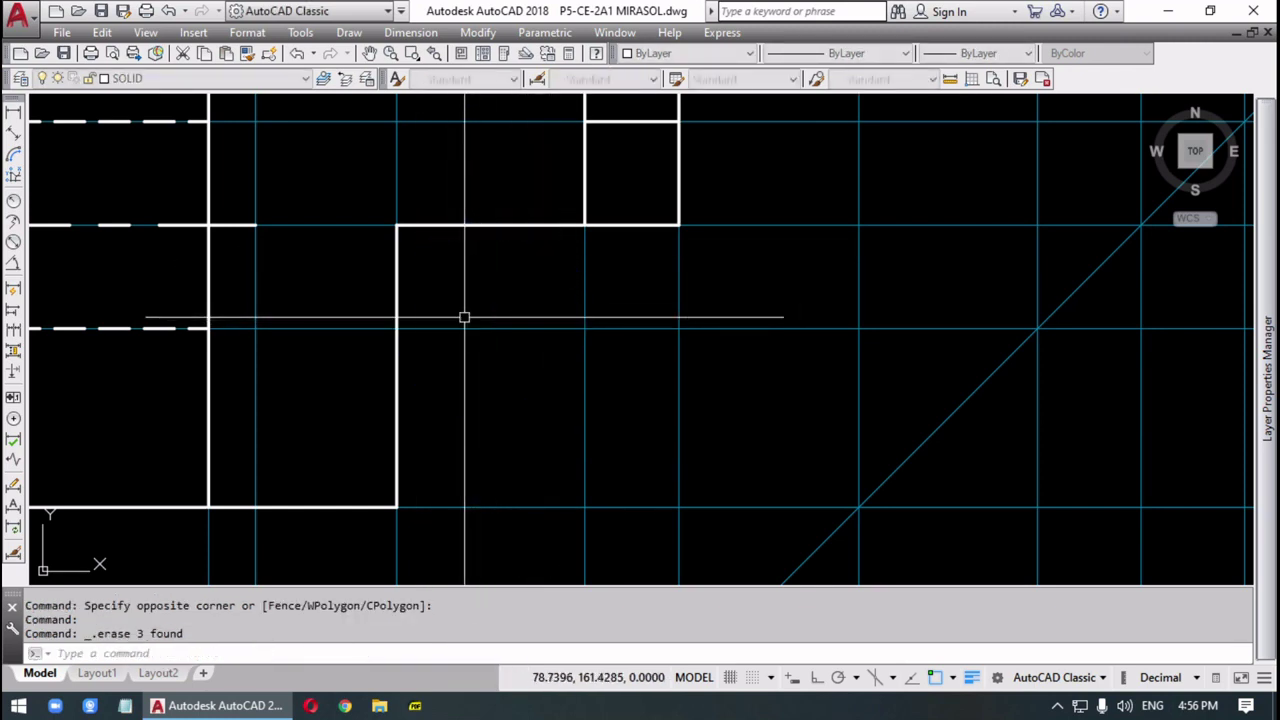
# - Fillet the upper view's notch corner with radius 10, between its vertical and horizontal edges
pyautogui.press('Escape')
pyautogui.press('Escape')
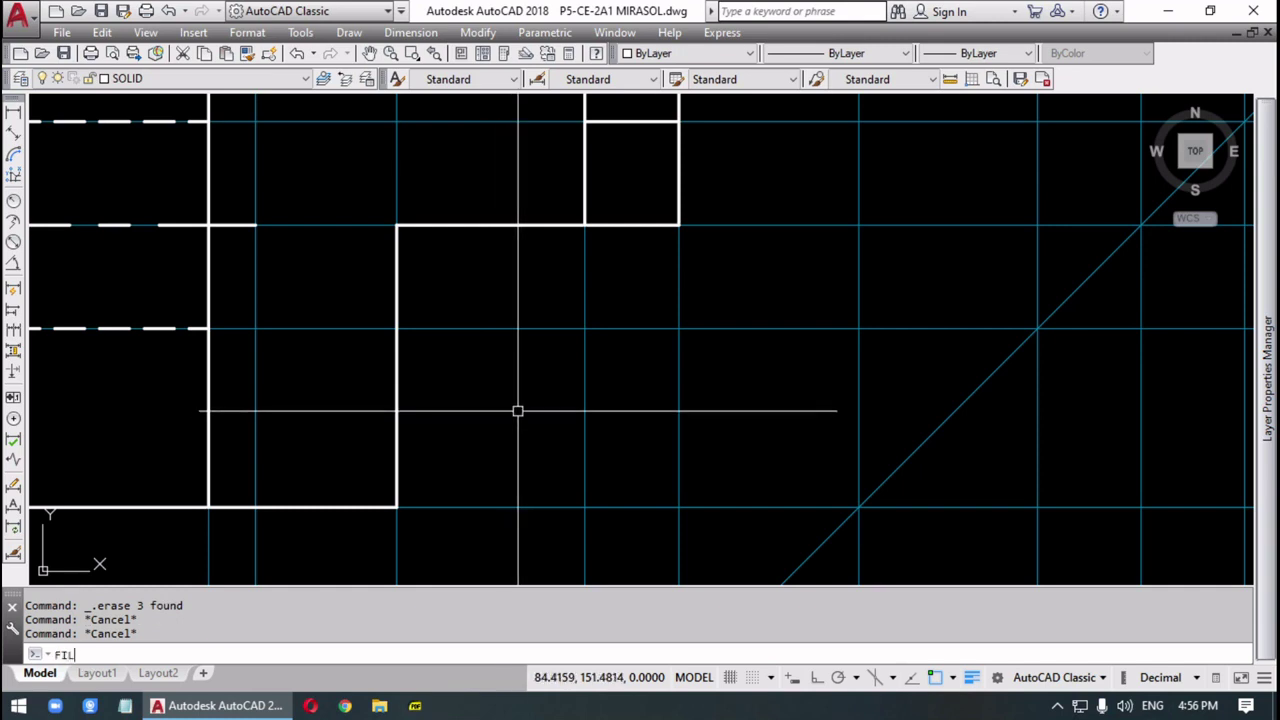
pyautogui.press('Return')
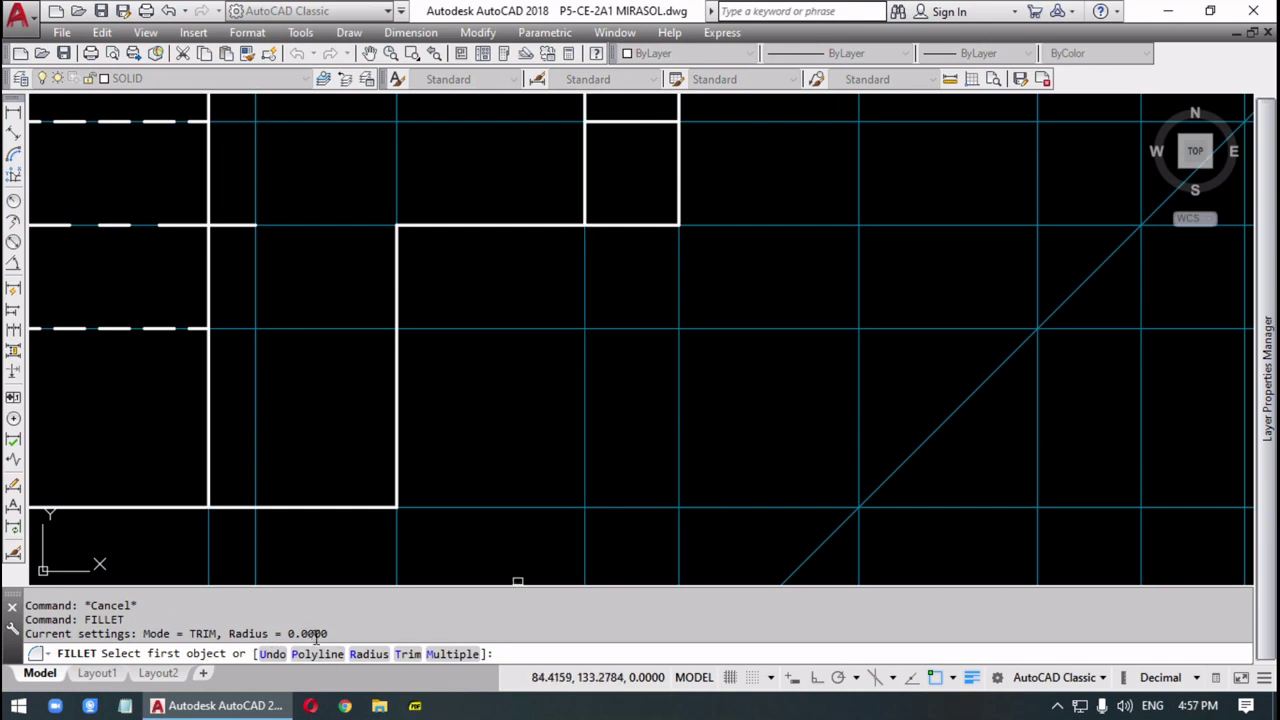
pyautogui.press('Return')
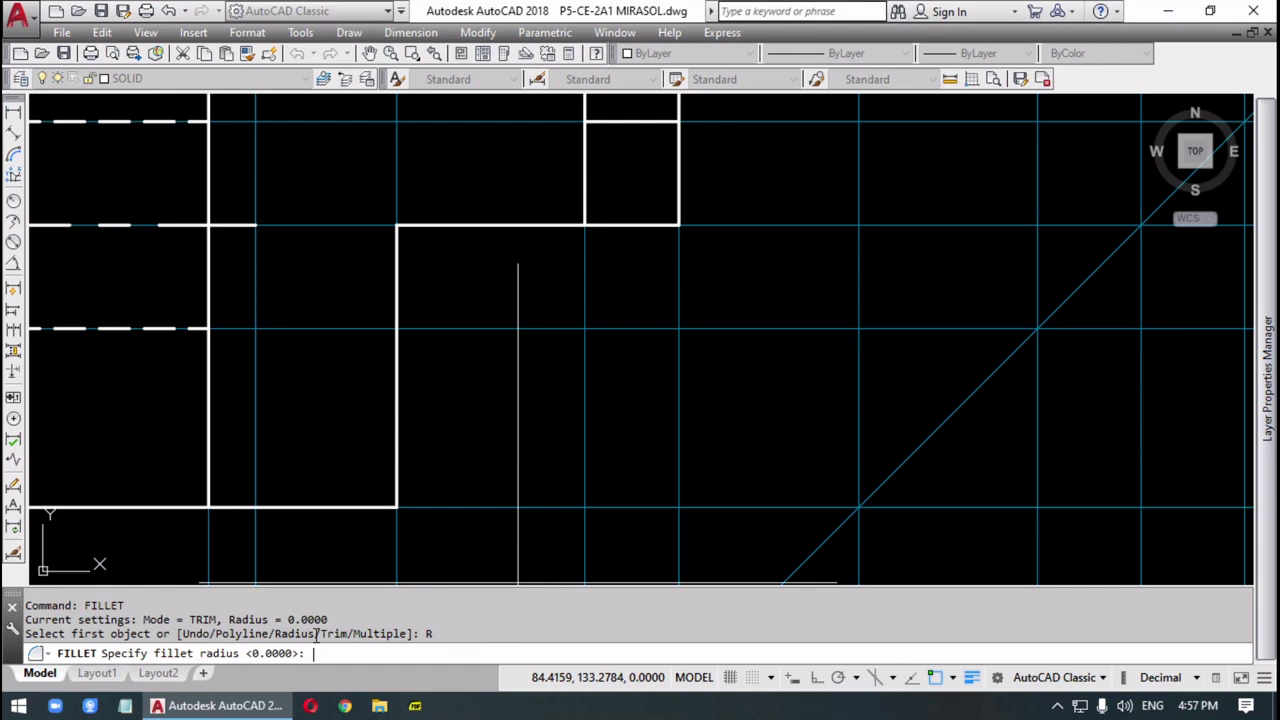
pyautogui.press('Return')
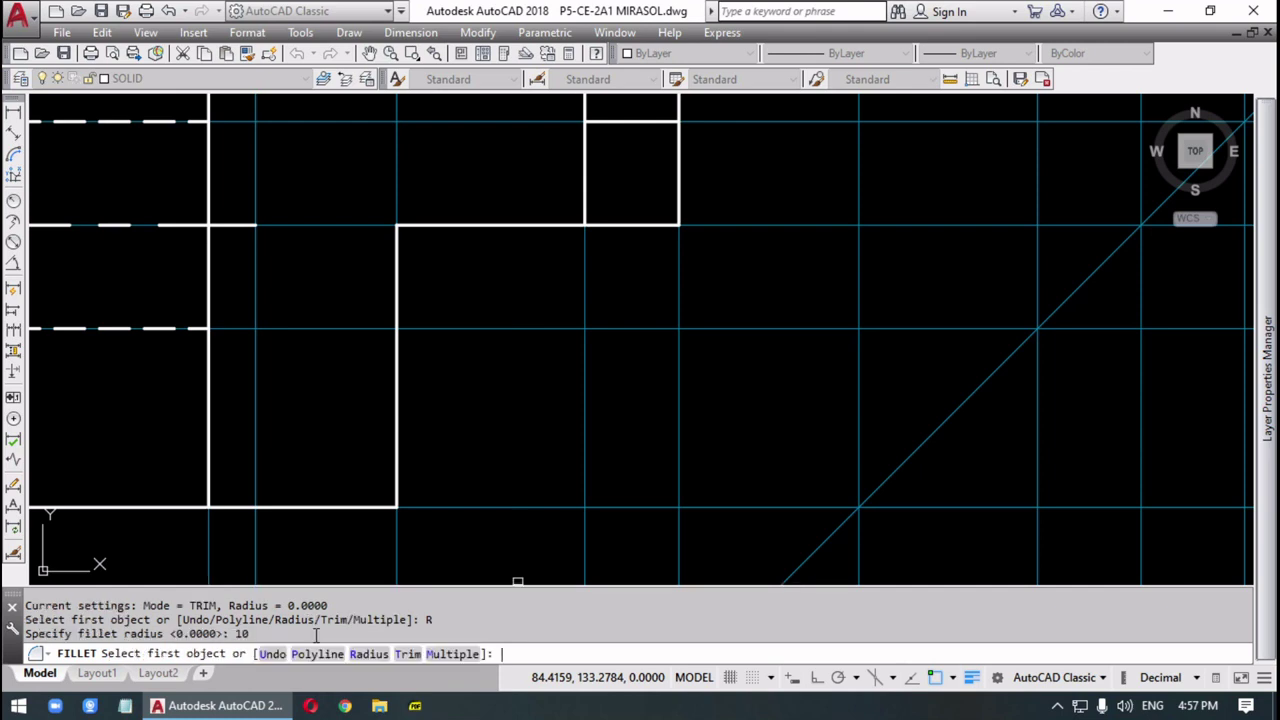
pyautogui.click(396, 306)
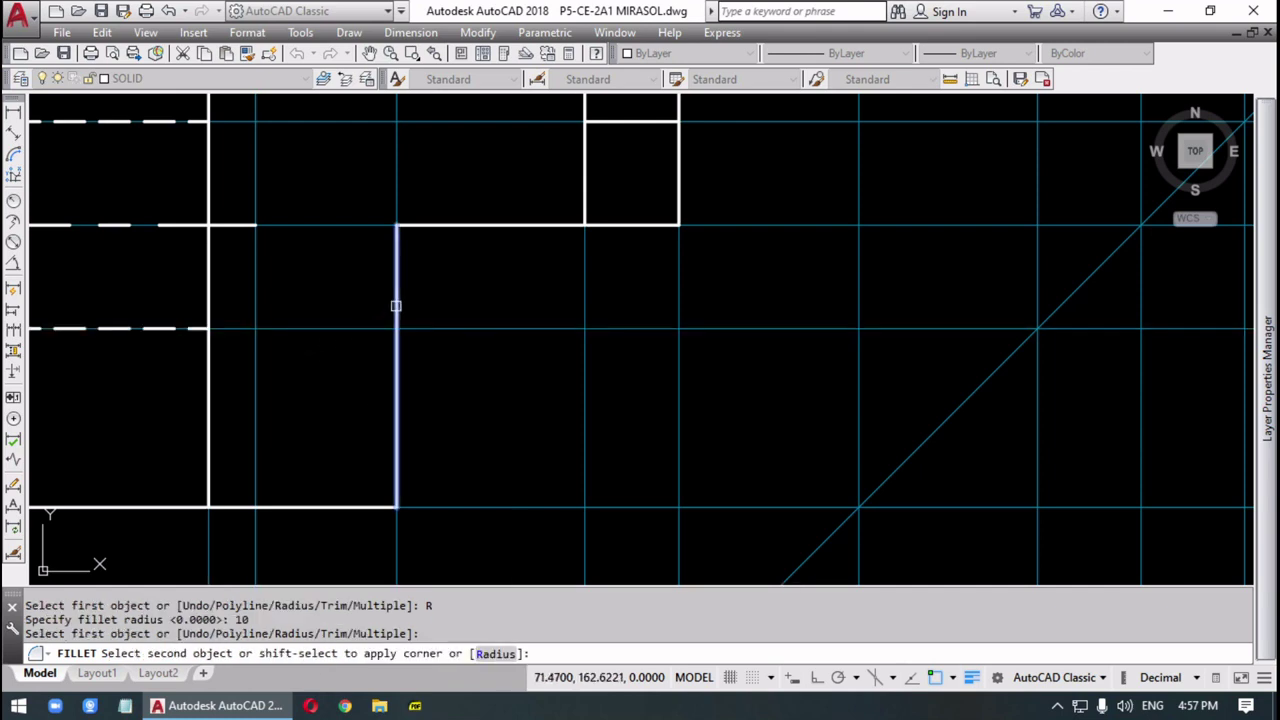
pyautogui.click(486, 224)
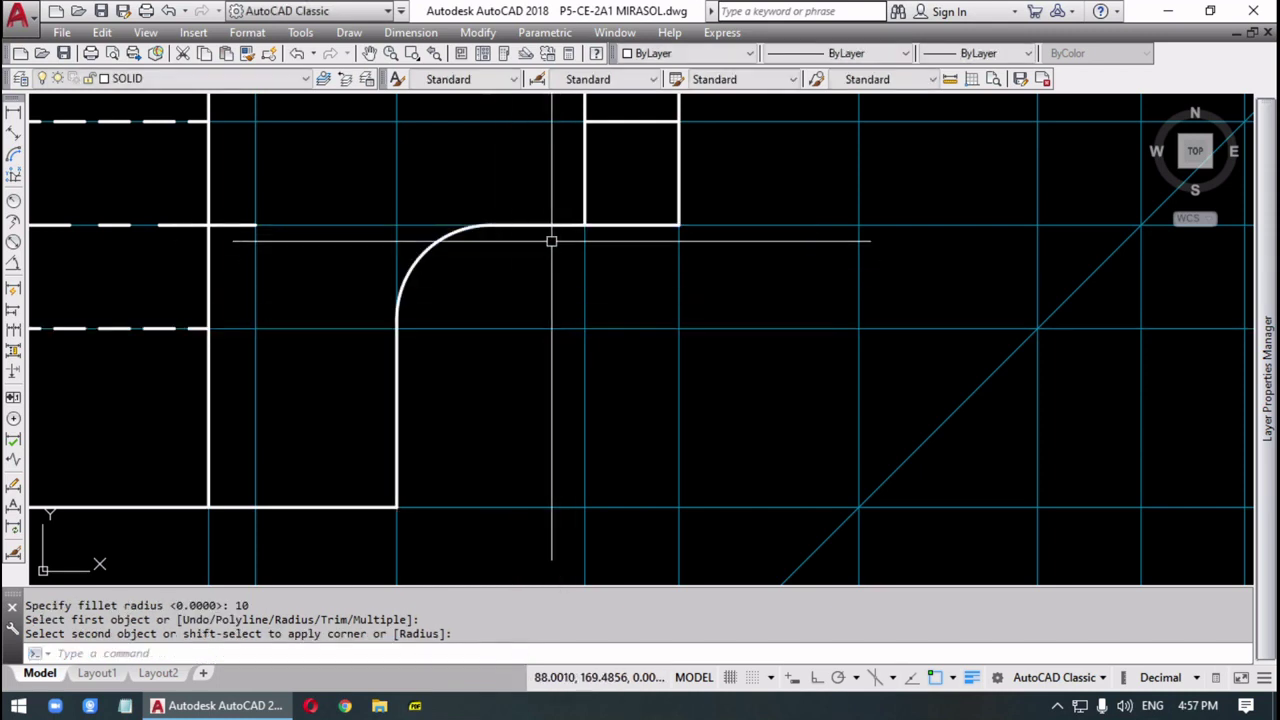
# - Offset the horizontal construction line through the side view's circle centre to pass through the circle's top and bottom points
pyautogui.scroll(-2, 462, 421)
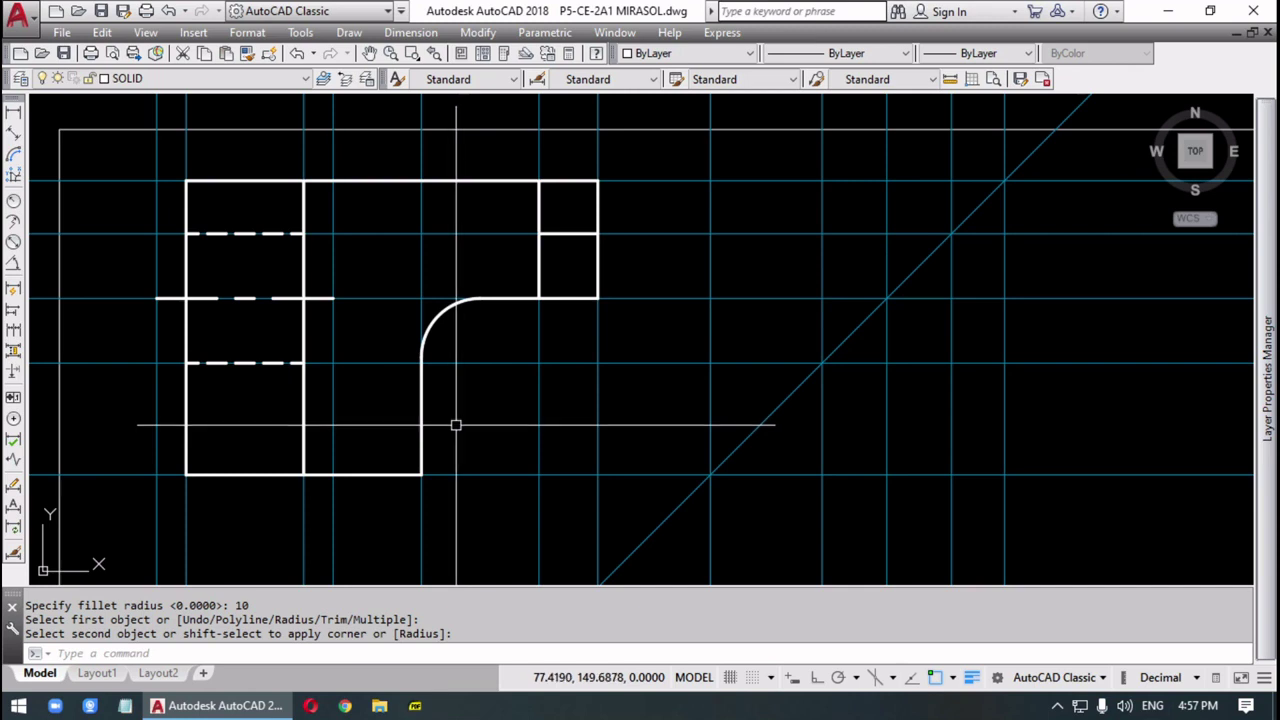
pyautogui.moveTo(455, 426); pyautogui.dragTo(483, 157, button='middle')
pyautogui.scroll(-2, 483, 157)
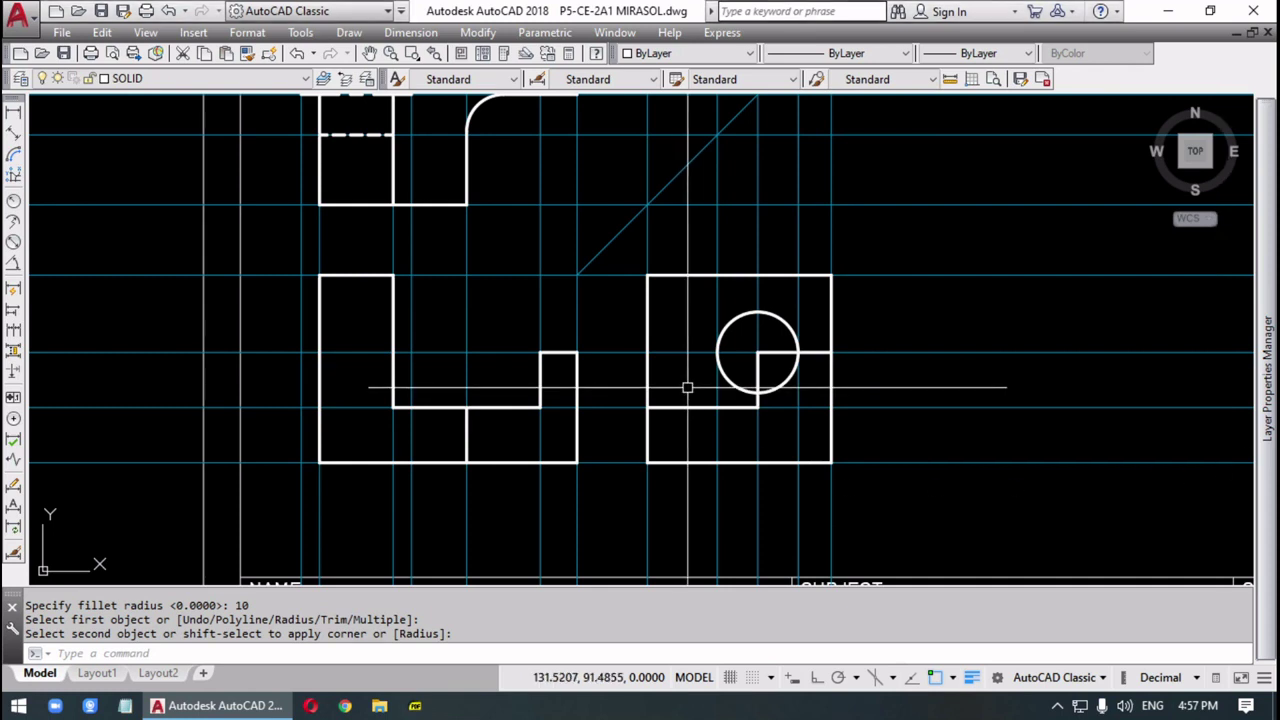
pyautogui.press('Return')
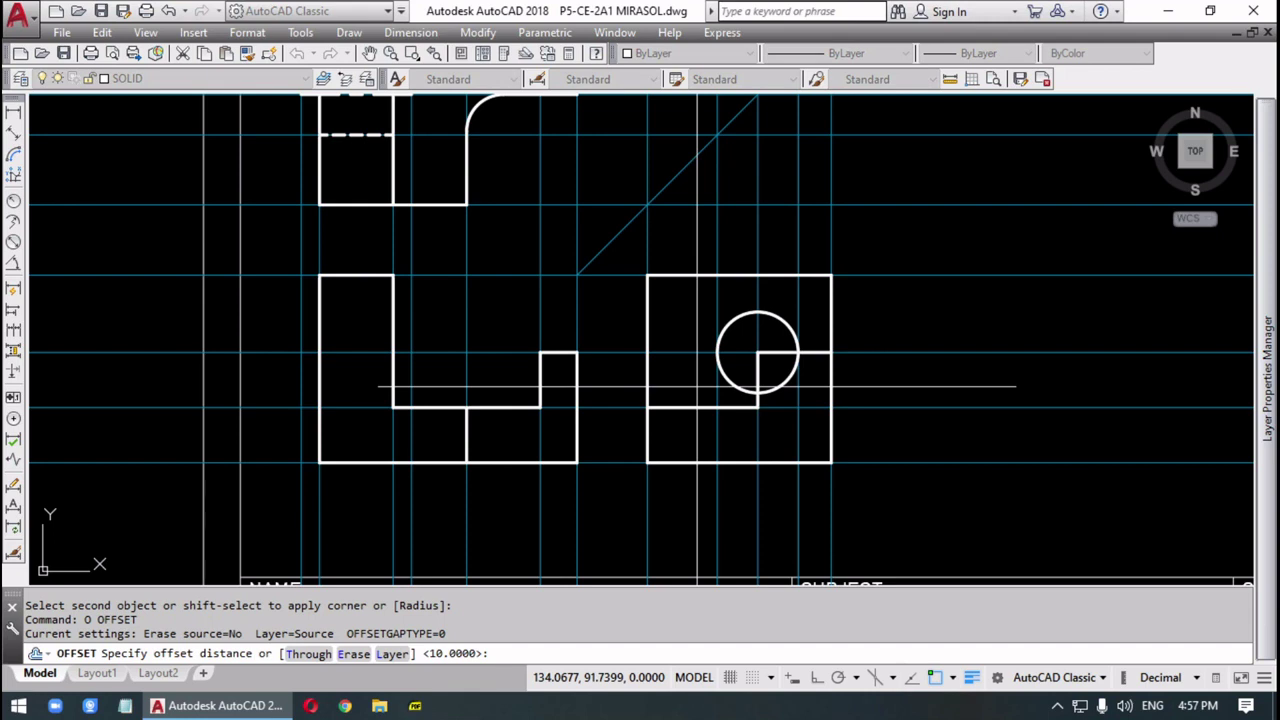
pyautogui.write('T')
pyautogui.press('Return')
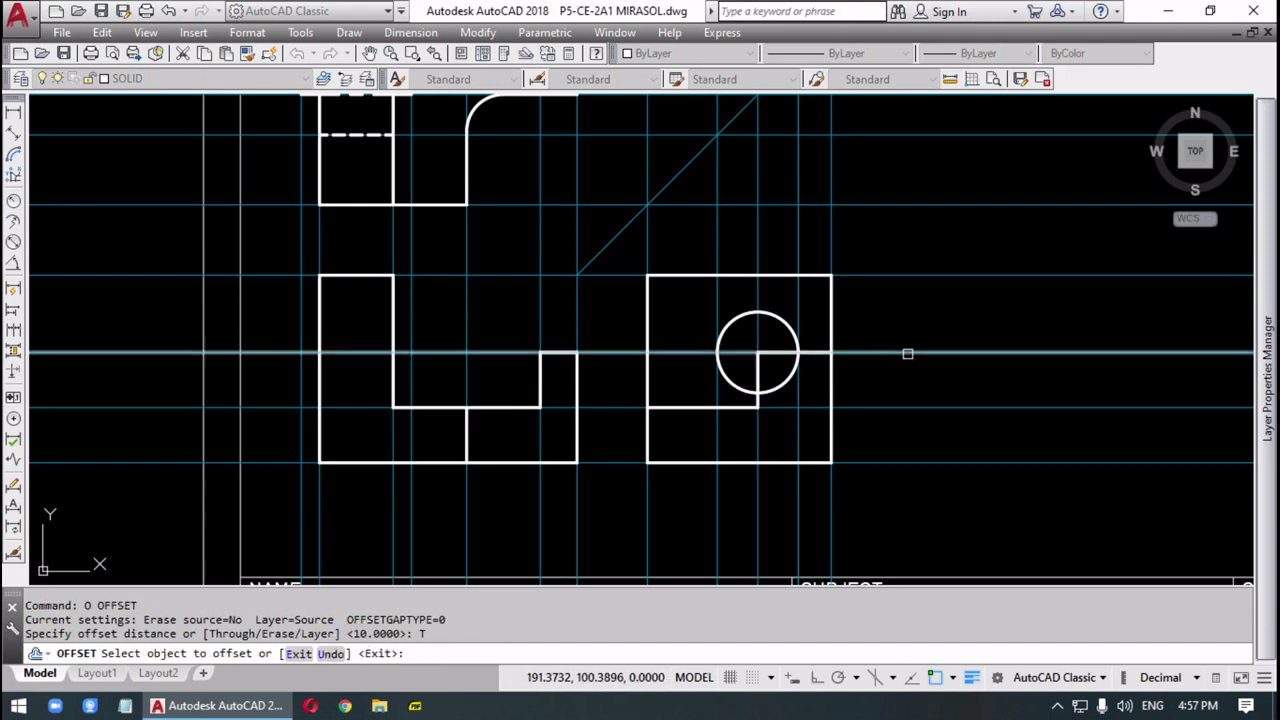
pyautogui.click(908, 354)
pyautogui.click(758, 312)
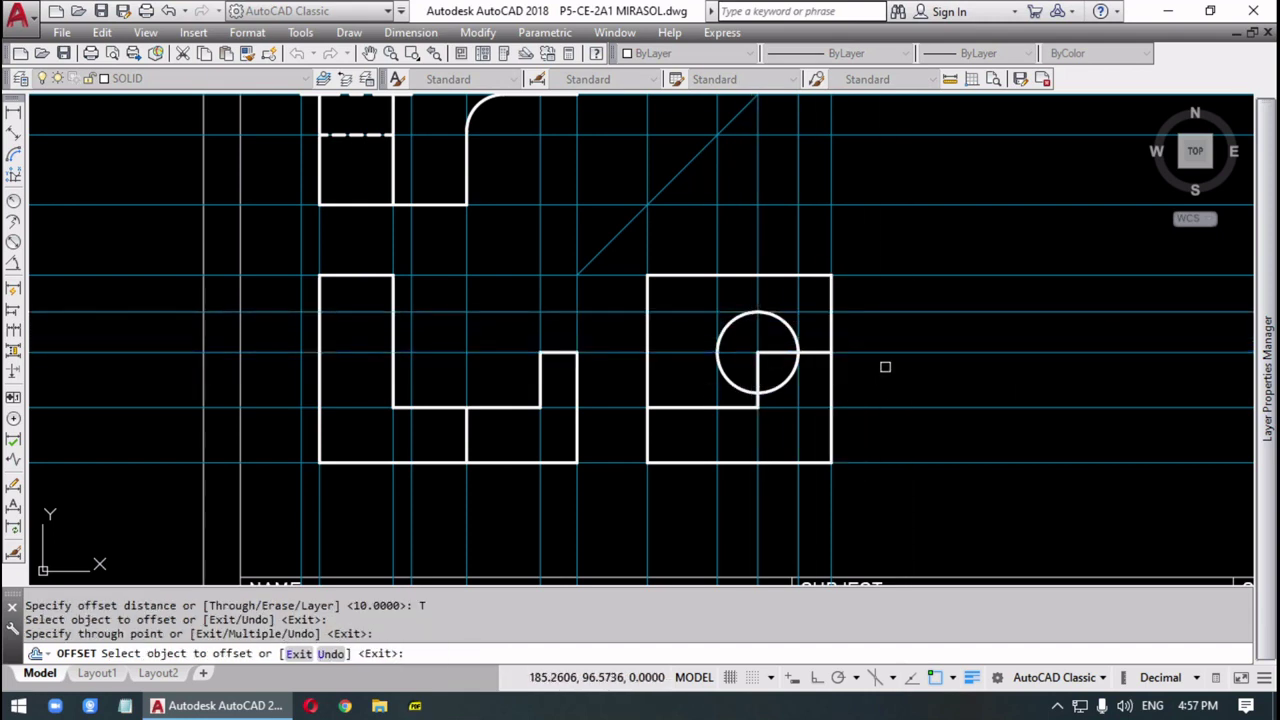
pyautogui.click(886, 352)
pyautogui.click(758, 392)
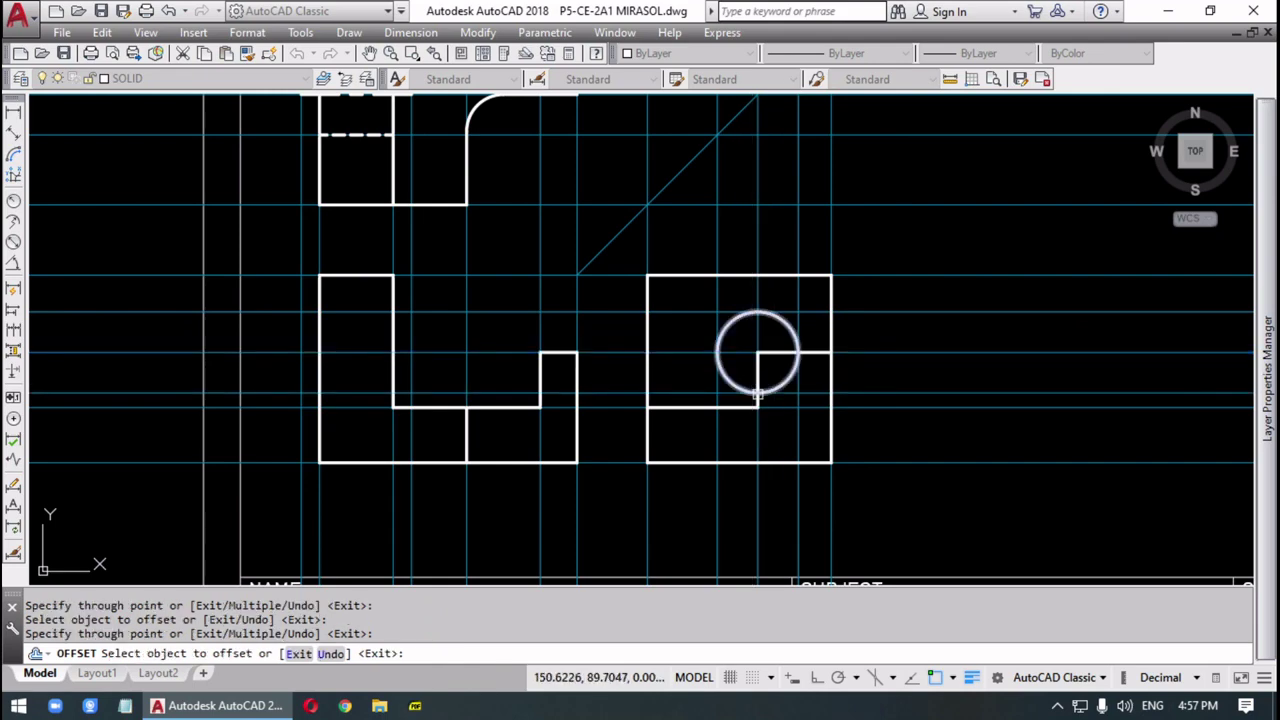
pyautogui.press('Return')
pyautogui.press('Escape')
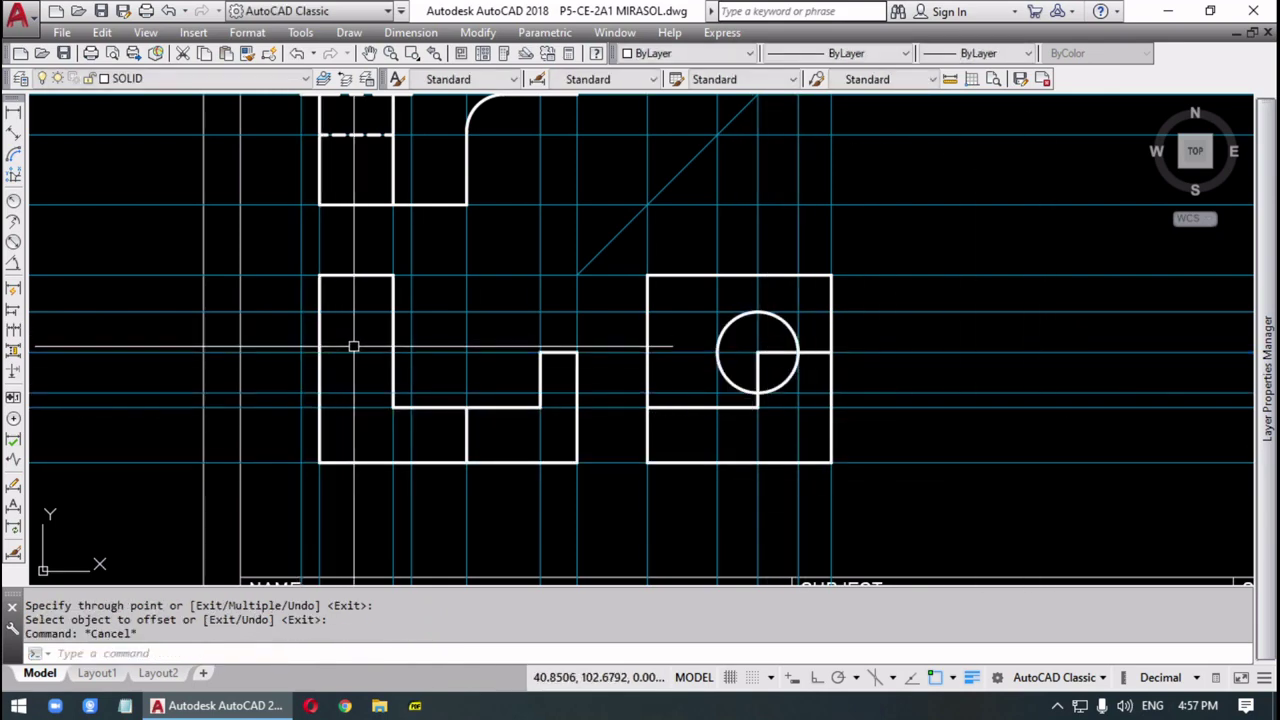
# - On the CENTER layer, draw the hole's horizontal centre line across the front view's tall block, ending at the outer vertical construction lines
pyautogui.click(198, 80)
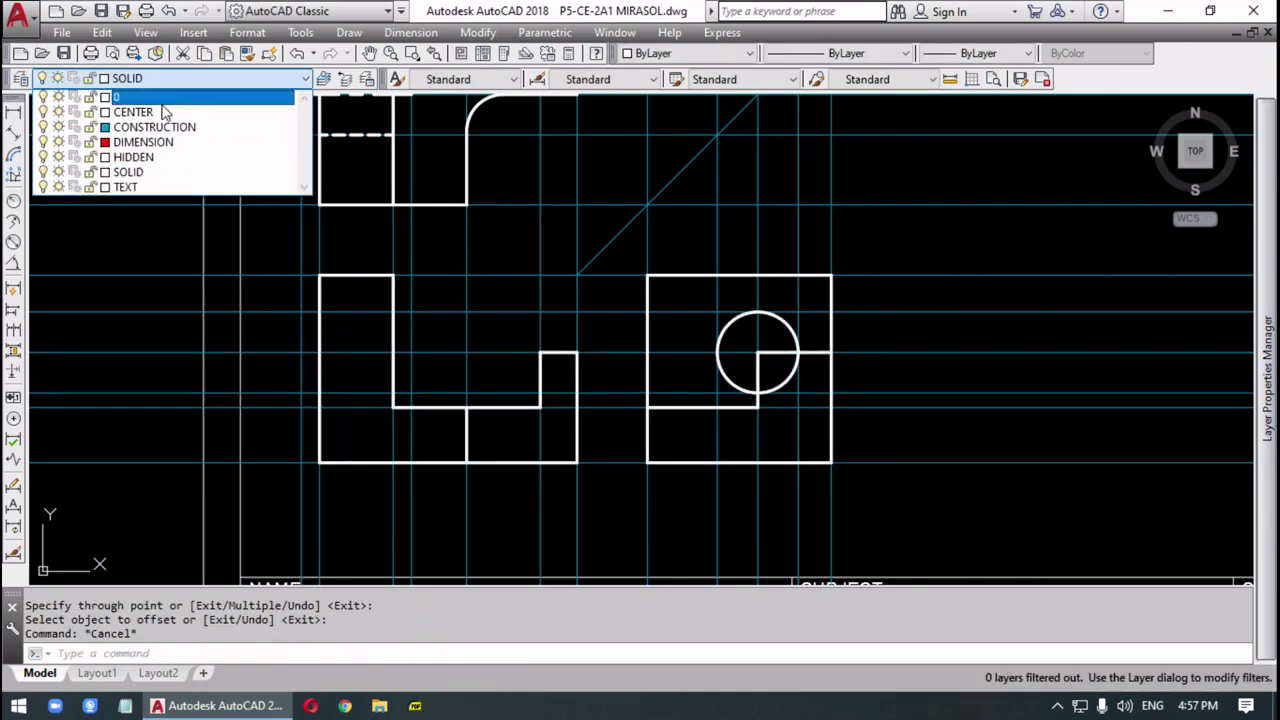
pyautogui.click(150, 112)
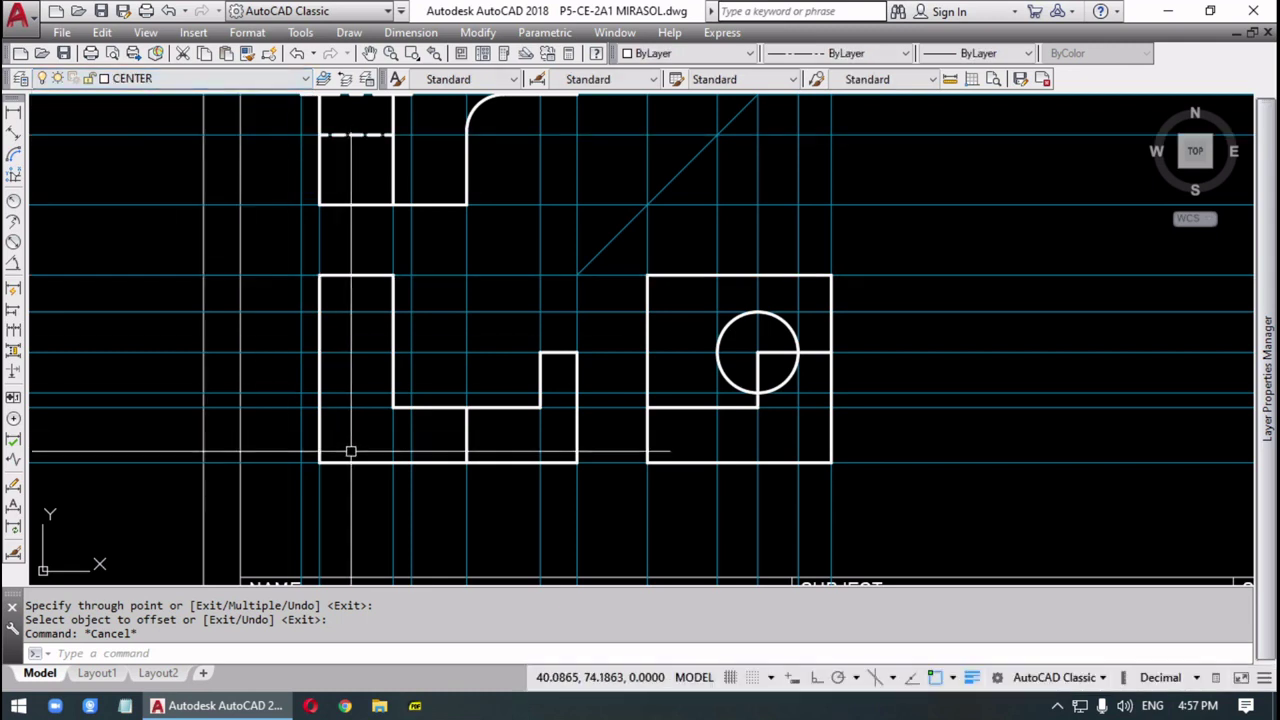
pyautogui.write('L')
pyautogui.press('Return')
pyautogui.click(301, 352)
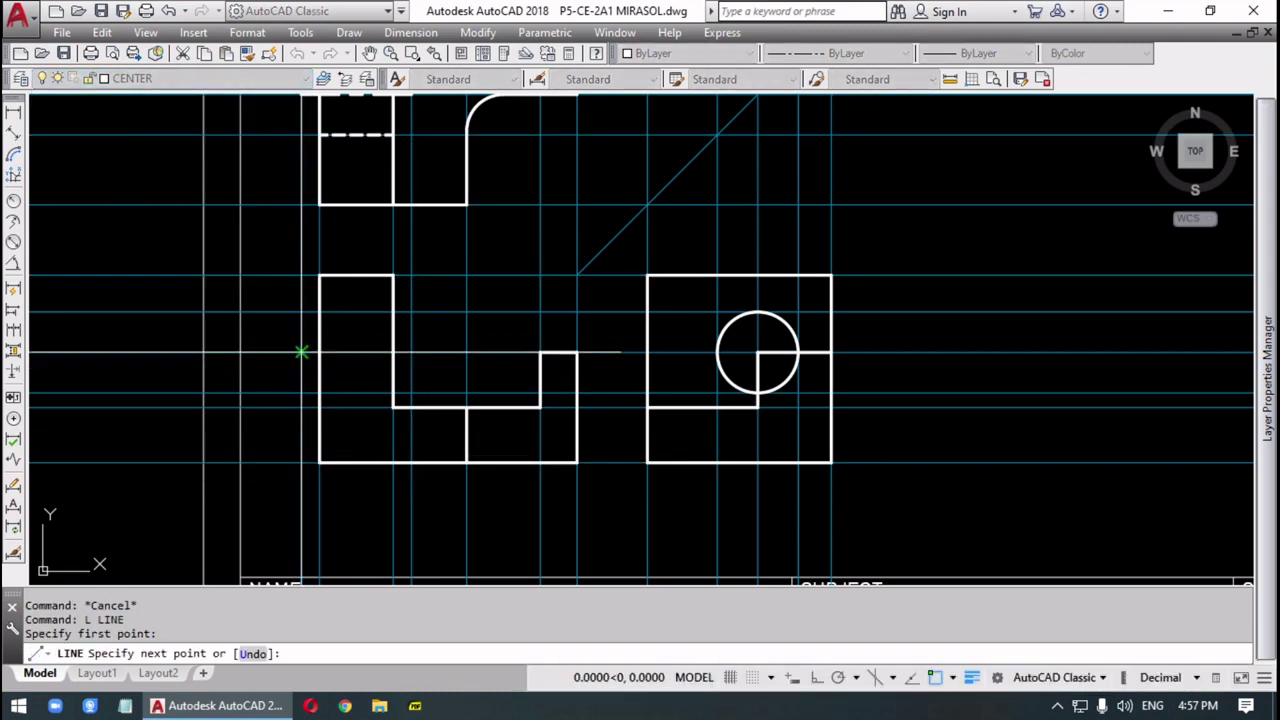
pyautogui.click(411, 352)
pyautogui.press('Return')
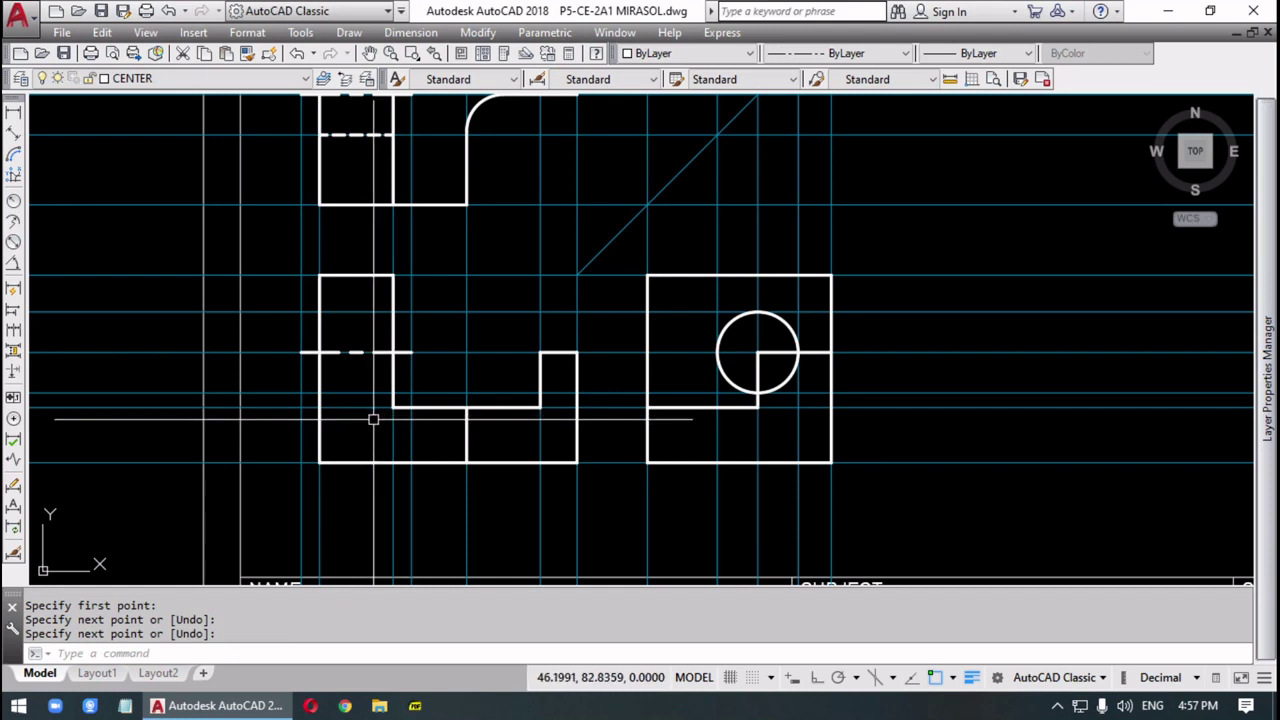
# - On the HIDDEN layer, draw the hole's upper and lower edges across the front view's tall block along the projected construction lines
pyautogui.click(250, 82)
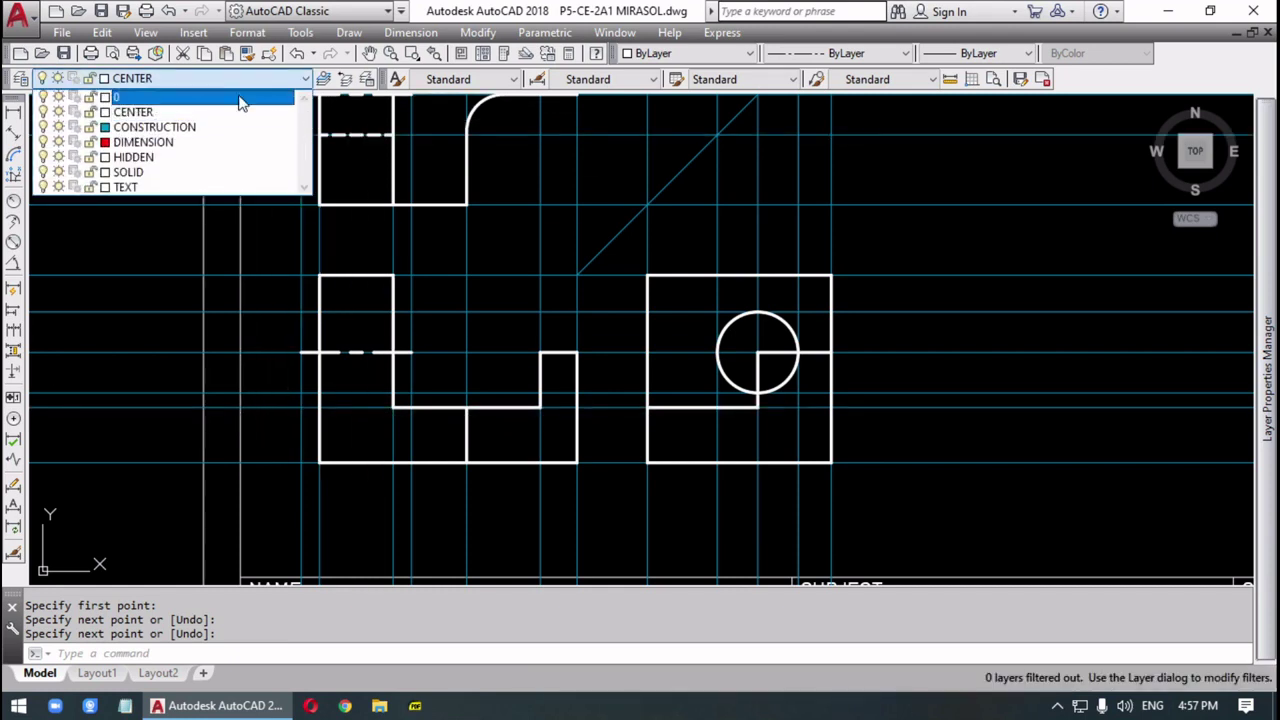
pyautogui.click(200, 155)
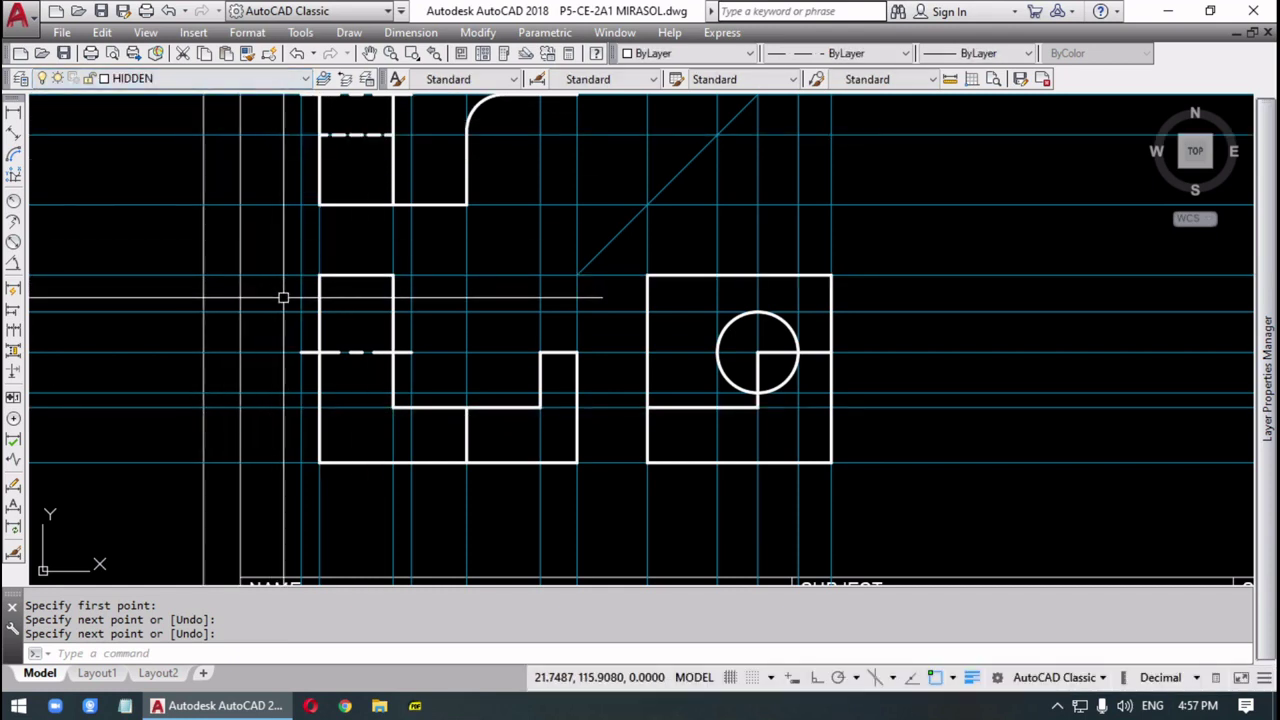
pyautogui.write('l')
pyautogui.press('Return')
pyautogui.click(319, 312)
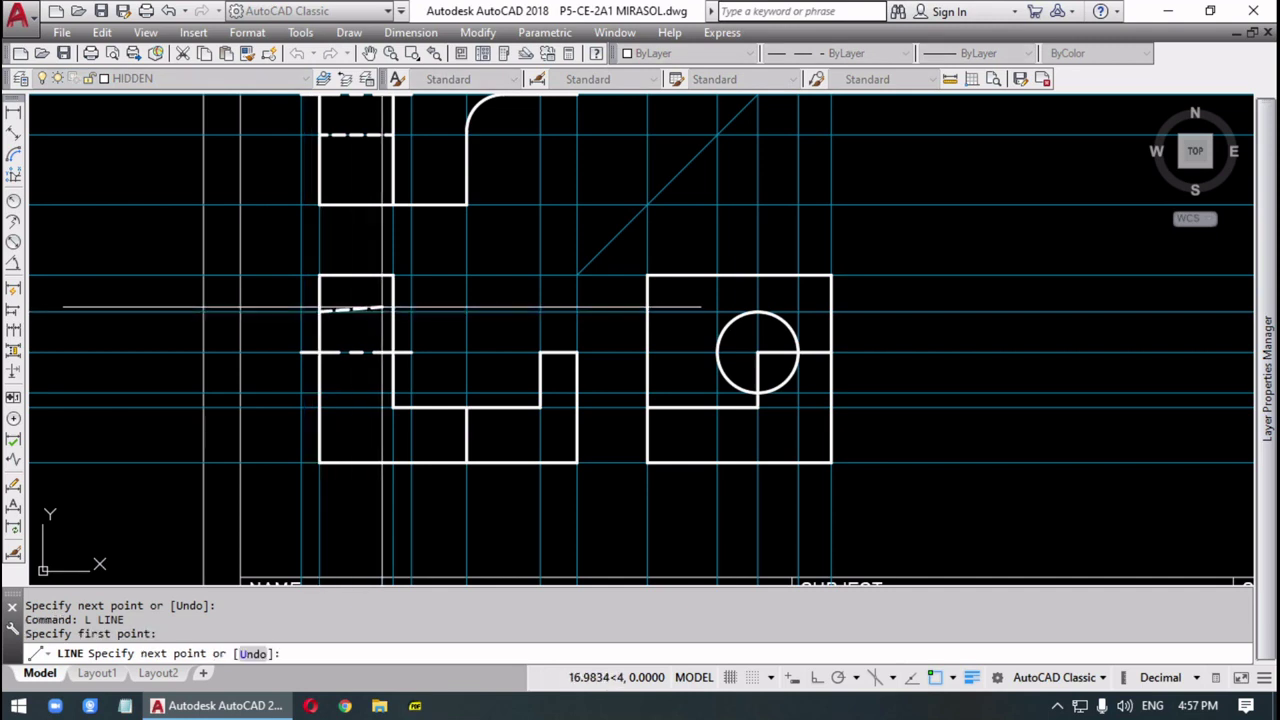
pyautogui.click(392, 312)
pyautogui.press('Return')
pyautogui.press('Return')
pyautogui.click(319, 392)
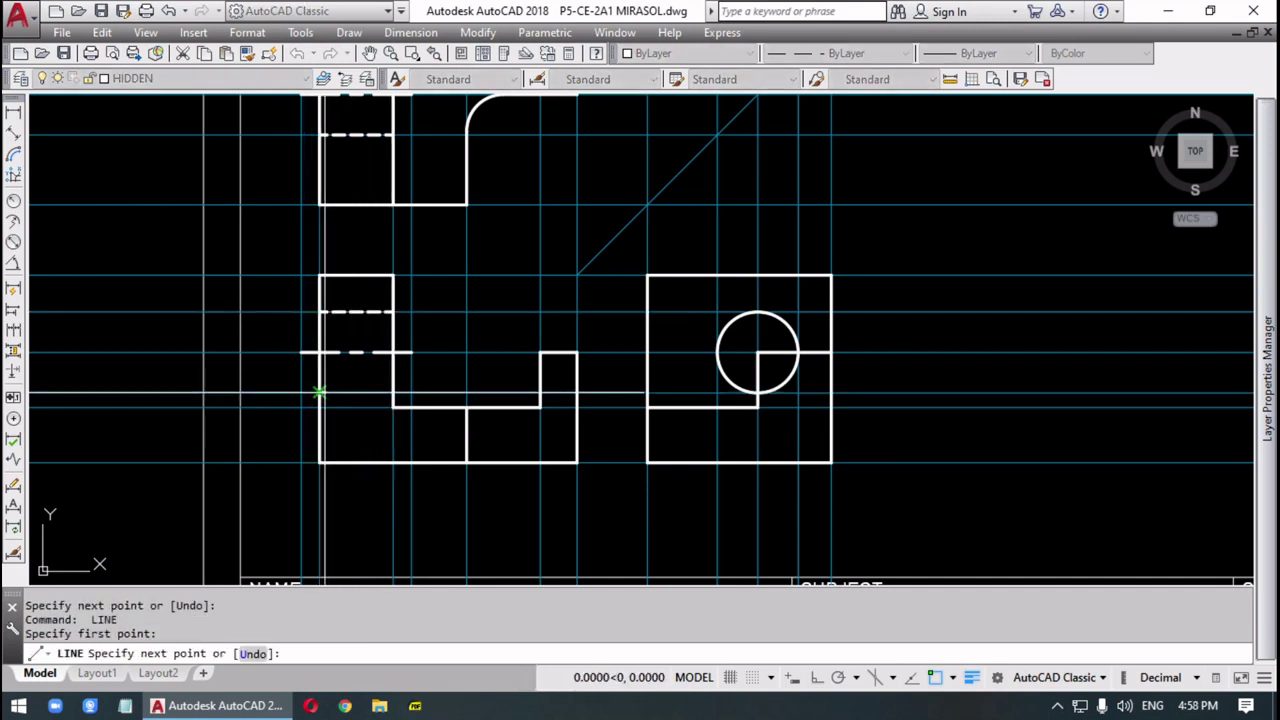
pyautogui.click(392, 392)
pyautogui.press('Return')
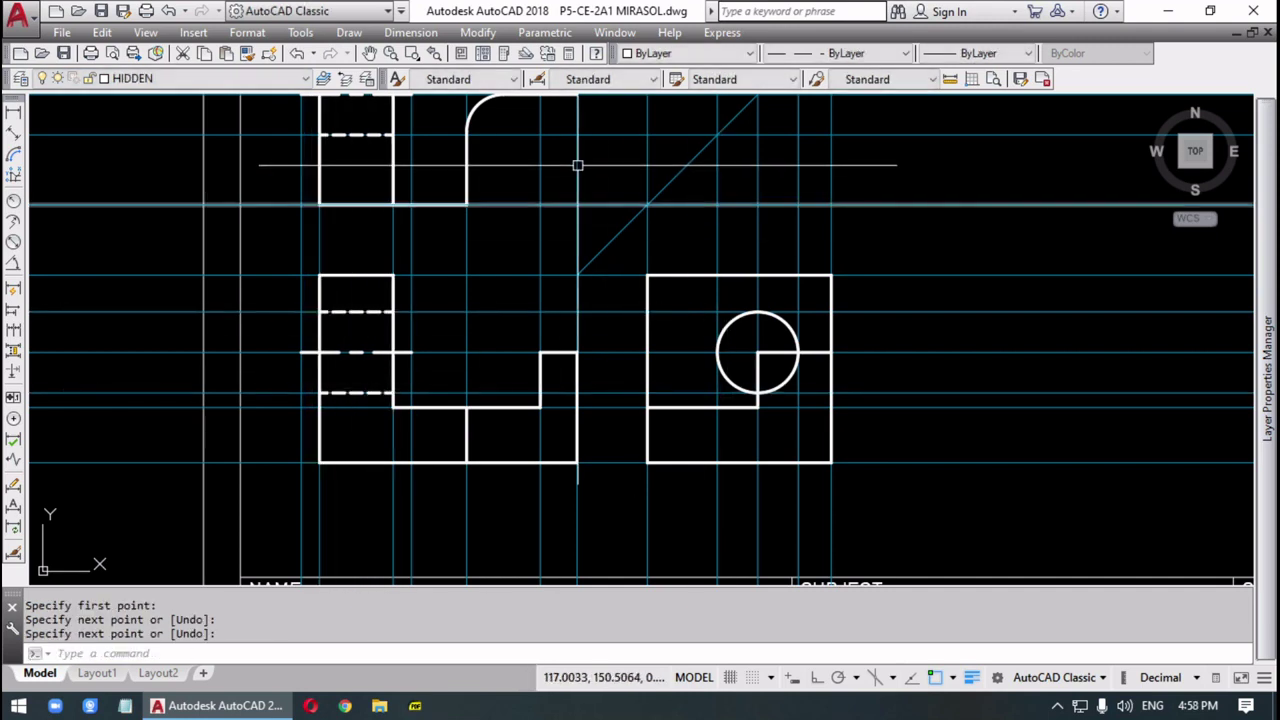
# - On the SOLID layer, draw a 10-long horizontal line across the front view's small raised block at the circle's bottom level
pyautogui.click(215, 78)
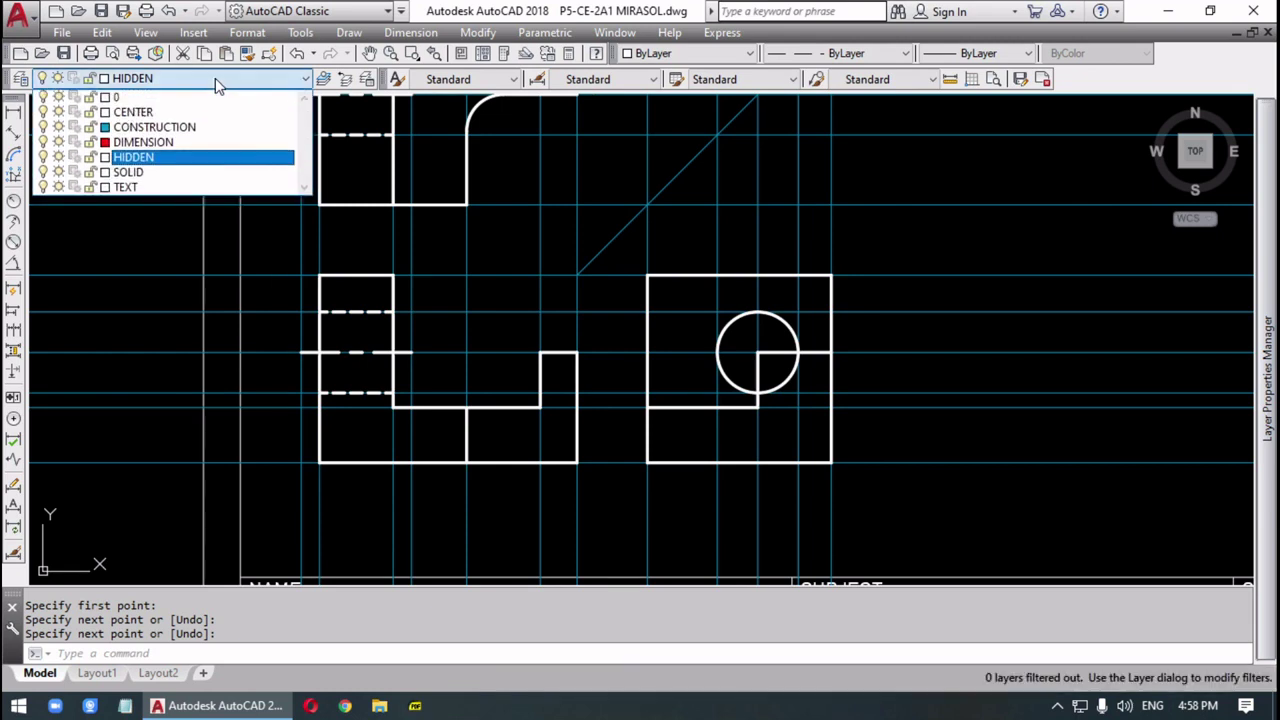
pyautogui.click(157, 174)
pyautogui.write('L')
pyautogui.press('Return')
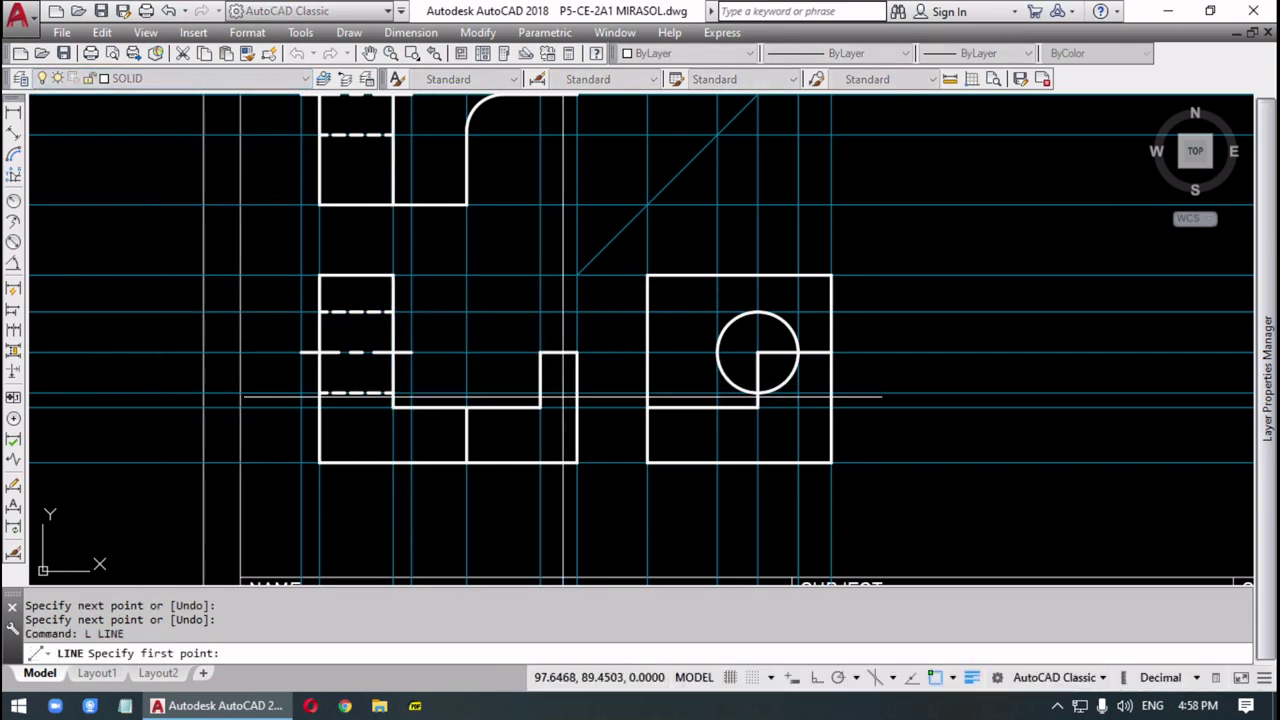
pyautogui.click(540, 392)
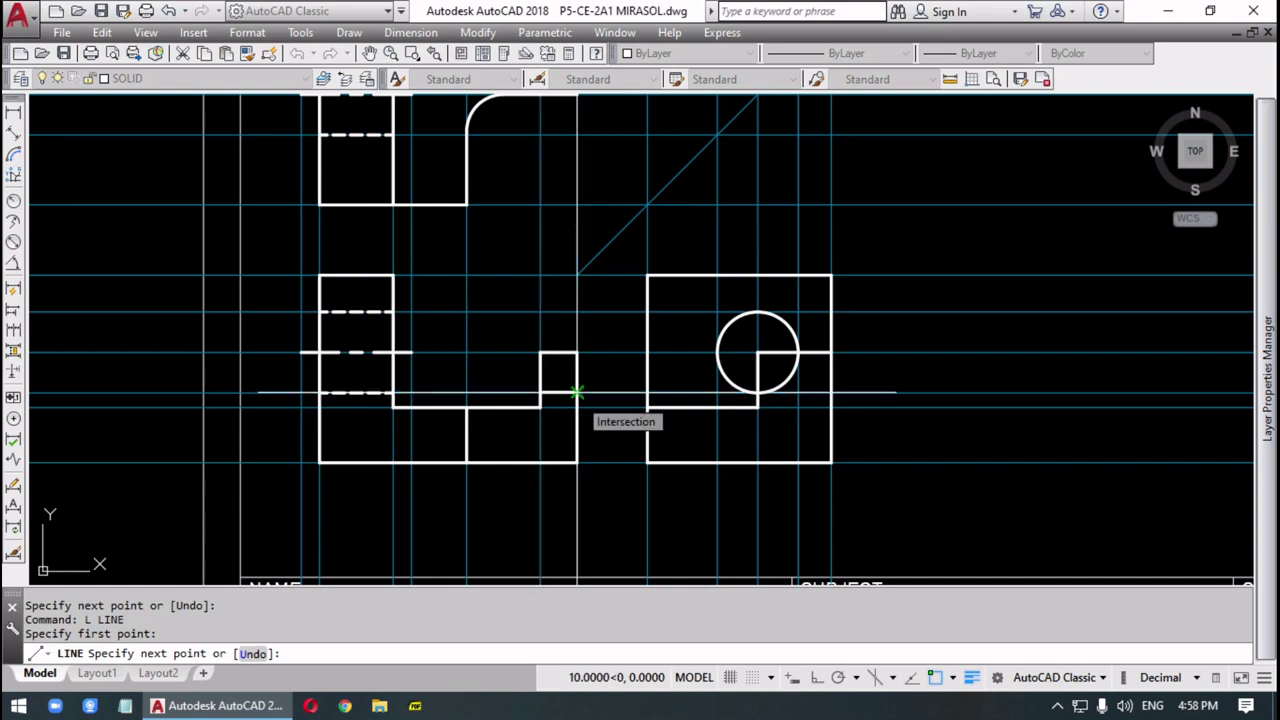
pyautogui.click(577, 392)
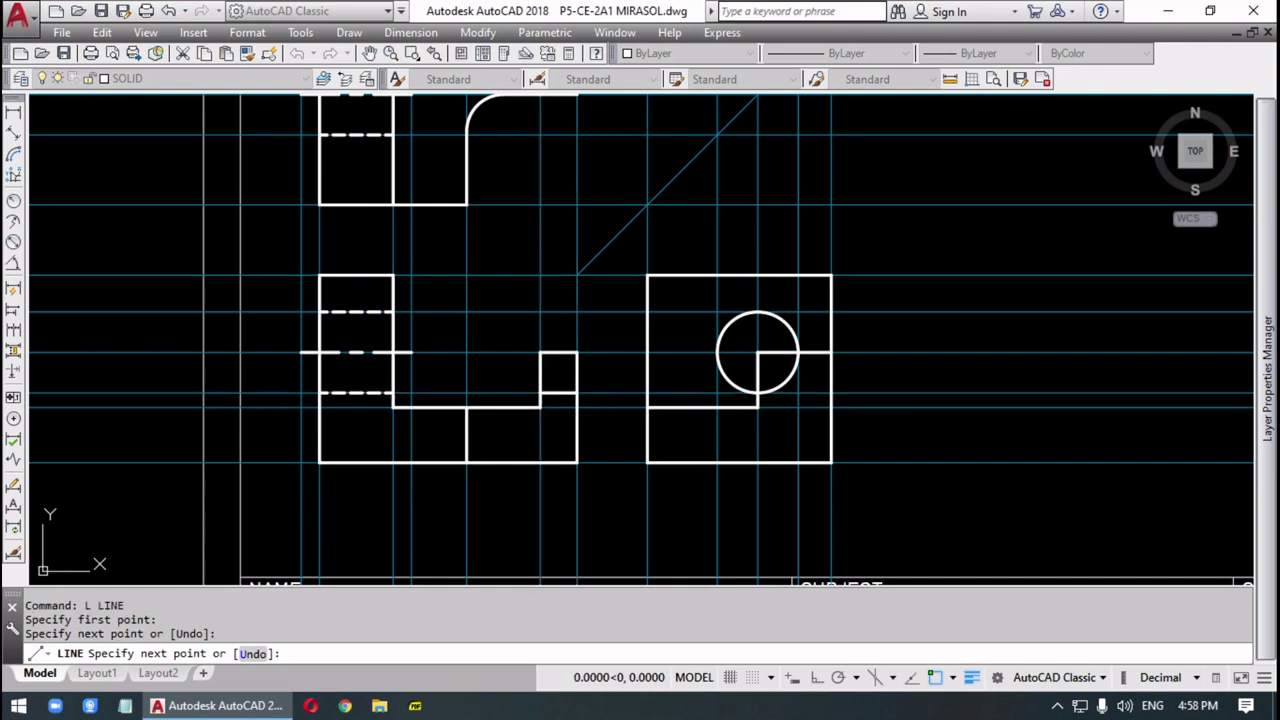
pyautogui.press('Return')
# - Trim the horizontal and vertical step edges inside the side view's circle, using the circle as cutting edge
pyautogui.moveTo(614, 334)
pyautogui.mouseDown(button='middle')
pyautogui.moveTo(576, 427)
pyautogui.moveTo(573, 385)
pyautogui.mouseUp(button='middle')
pyautogui.press('Escape')
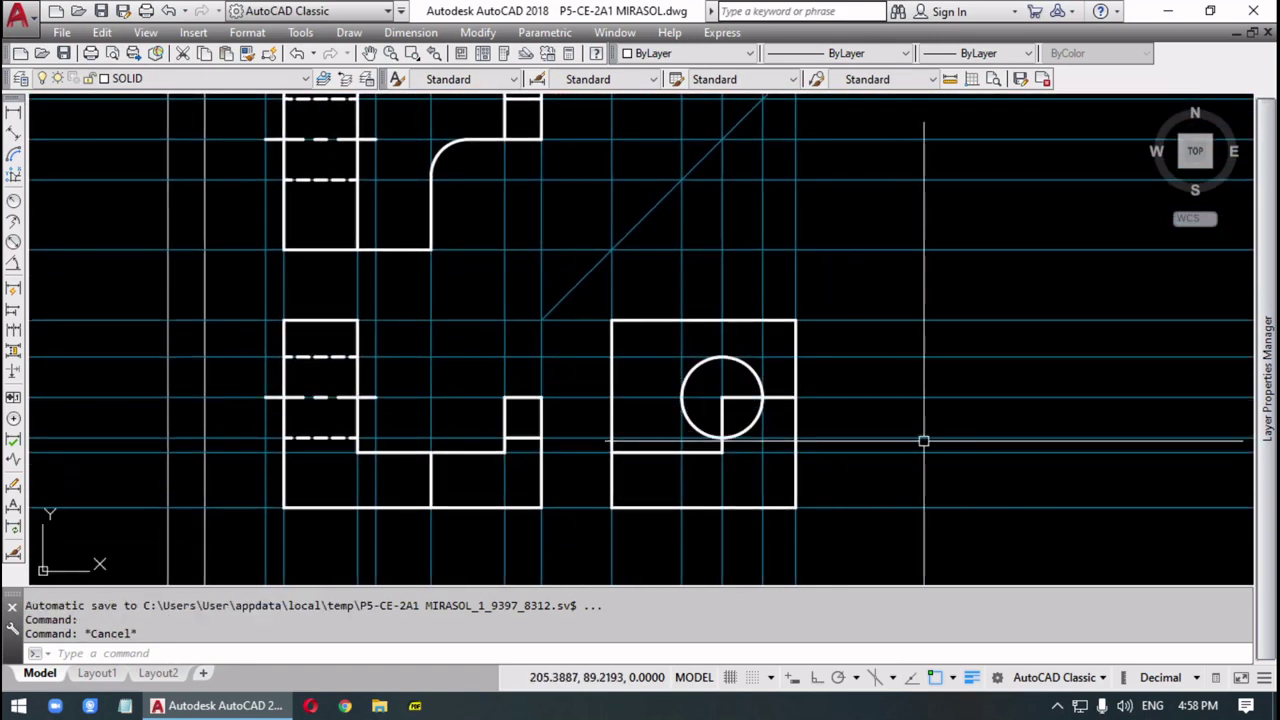
pyautogui.write('TR')
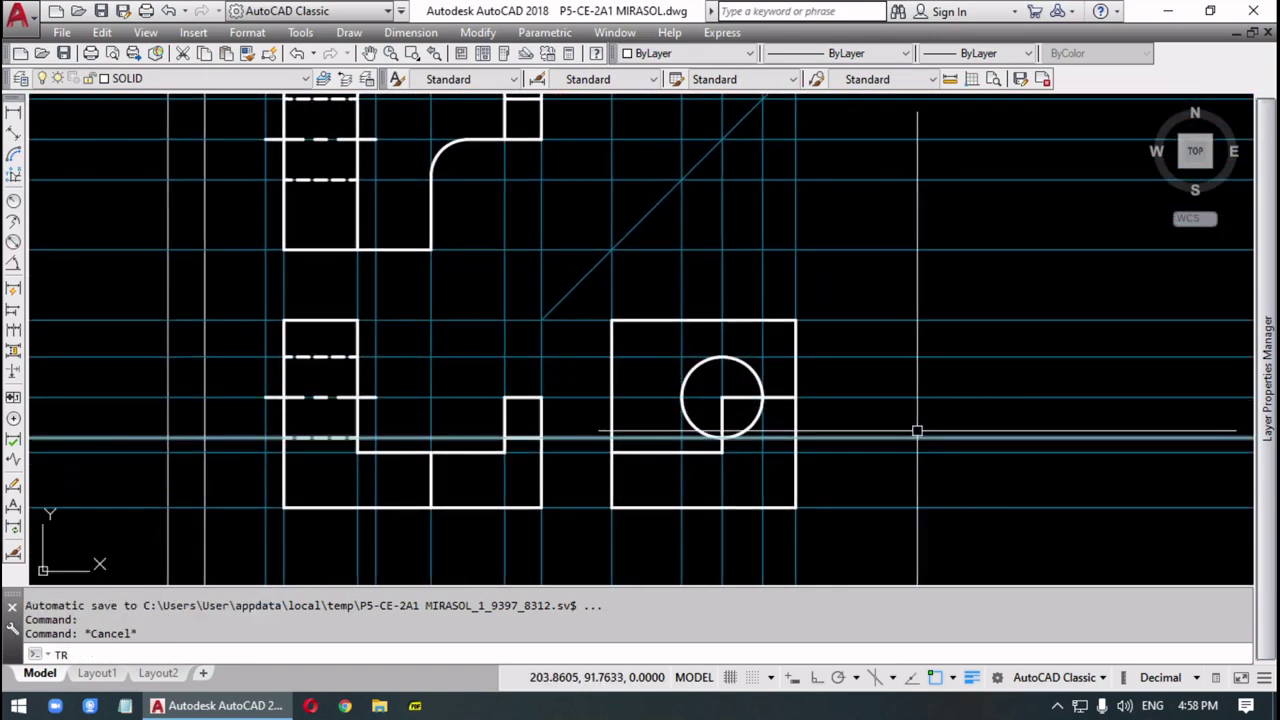
pyautogui.write('IM')
pyautogui.press('Return')
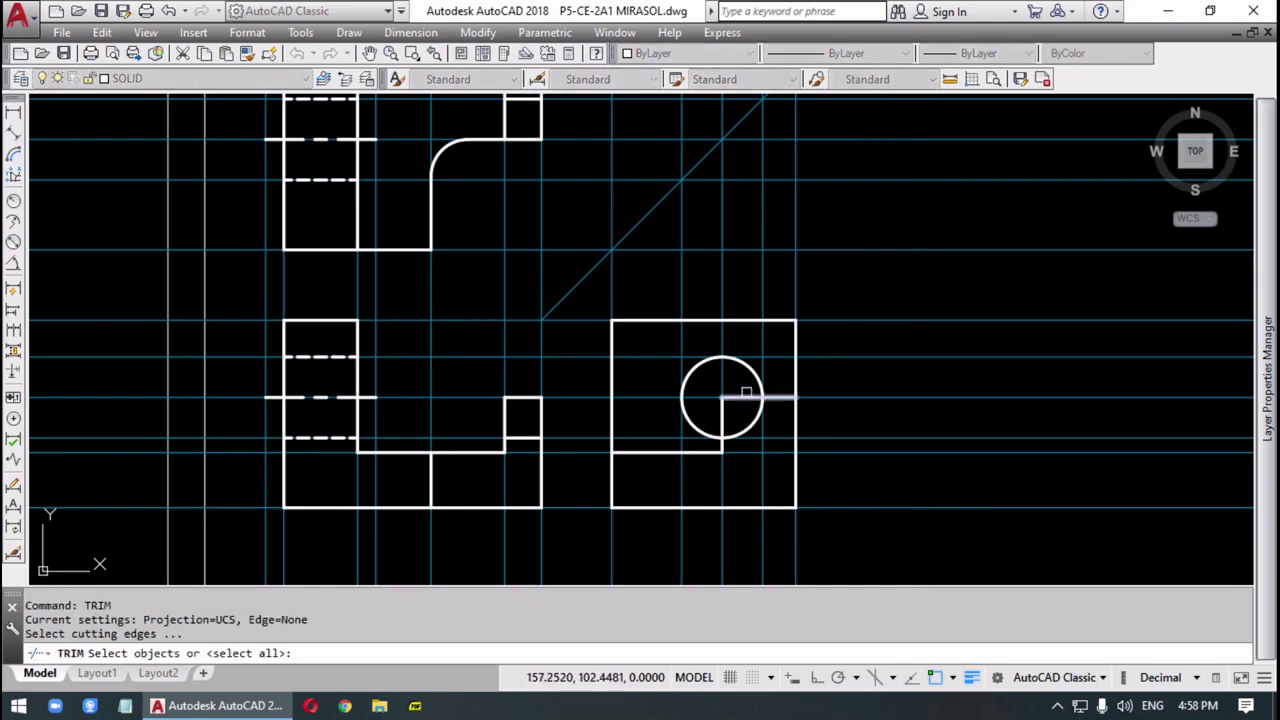
pyautogui.click(747, 369)
pyautogui.press('Return')
pyautogui.click(737, 382)
pyautogui.click(733, 397)
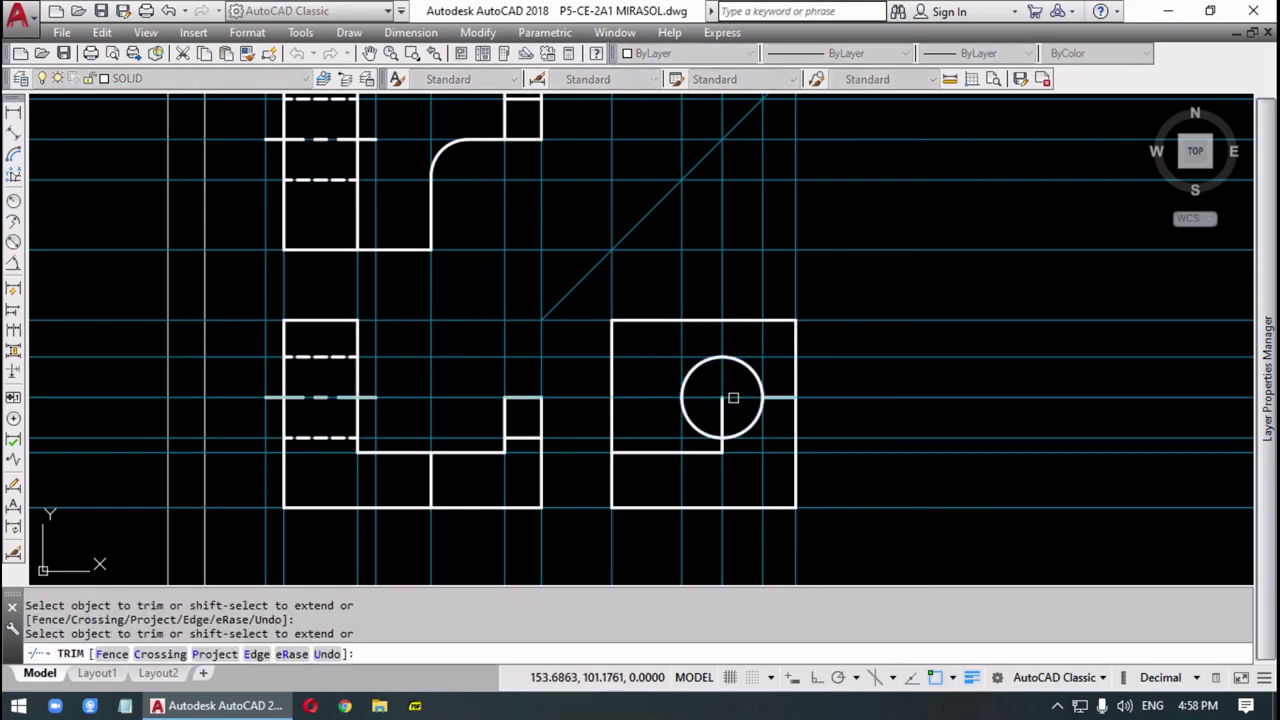
pyautogui.press('Return')
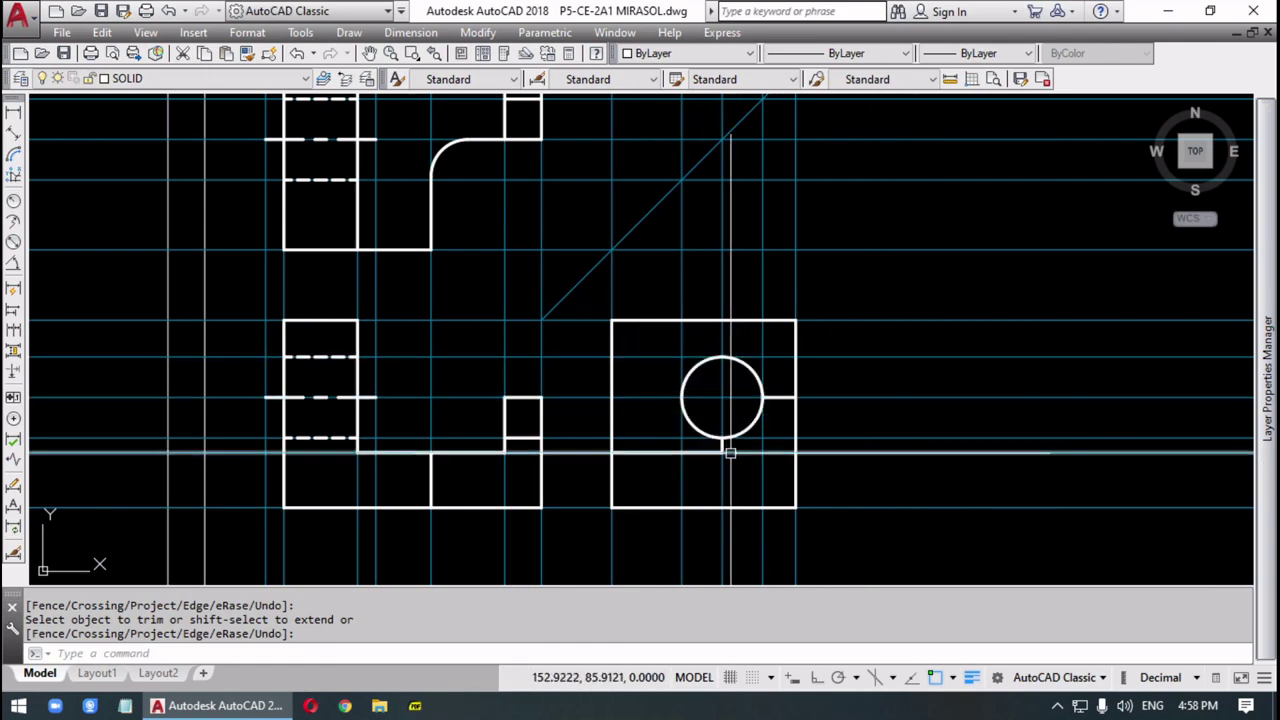
# - Draw a 15-long vertical line in the side view from the step corner below the circle down to the base edge
pyautogui.press('Escape')
pyautogui.write('l')
pyautogui.press('Return')
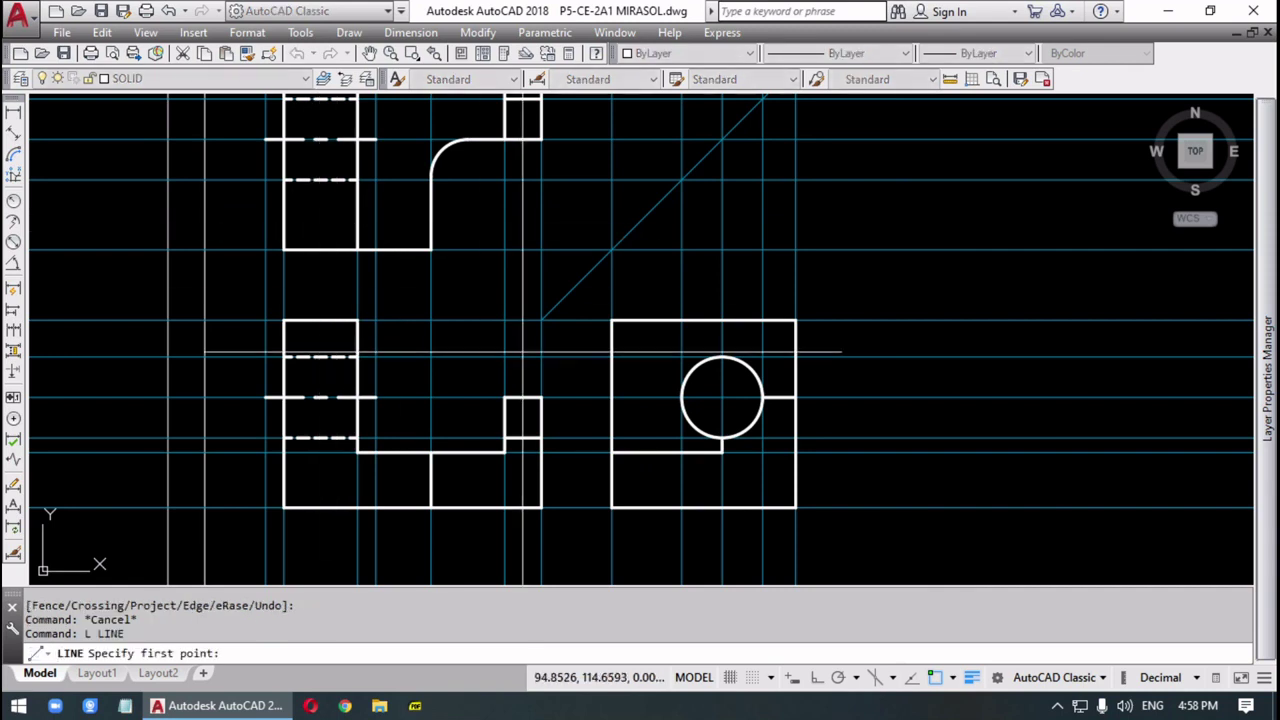
pyautogui.click(722, 437)
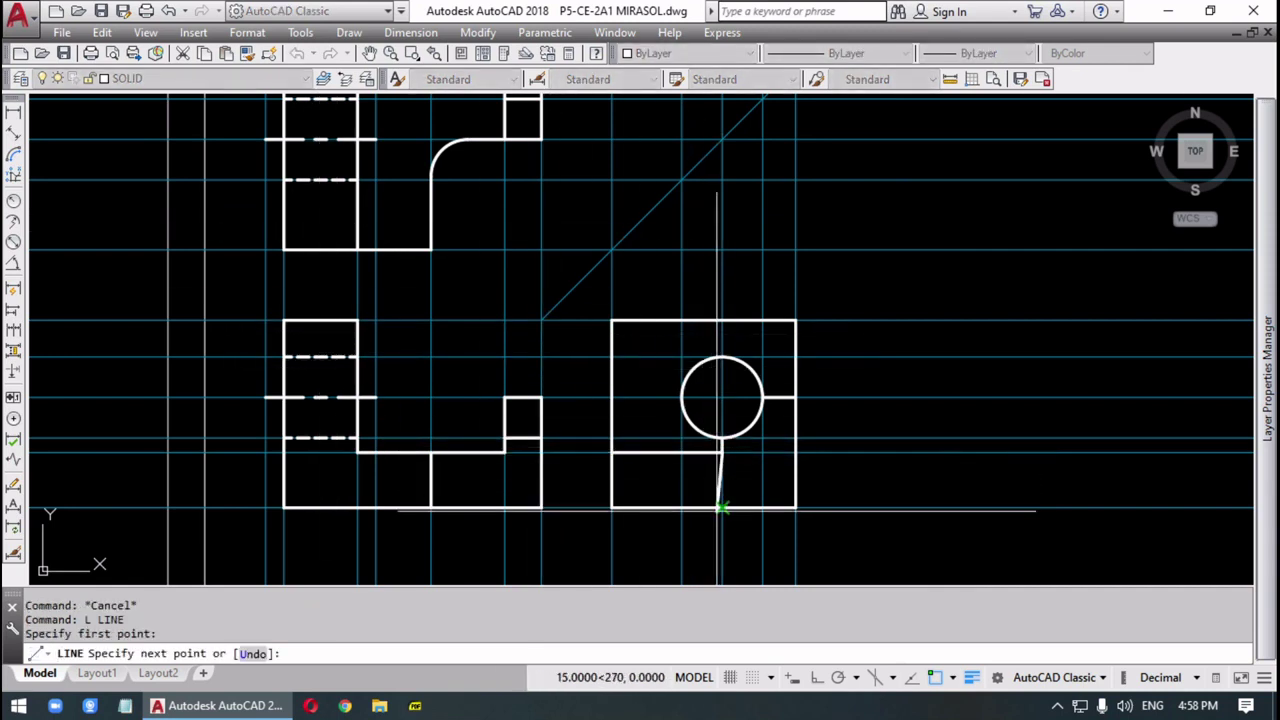
pyautogui.click(722, 508)
pyautogui.press('Return')
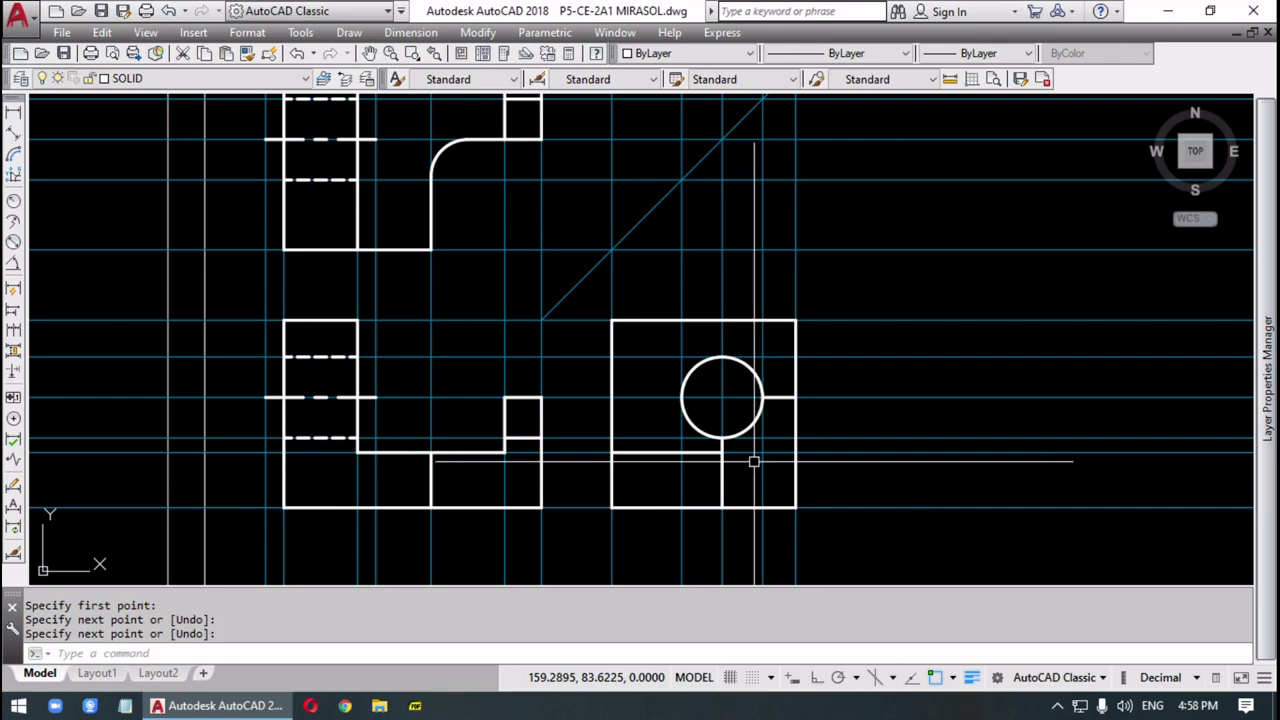
pyautogui.scroll(-3, 754, 461)
pyautogui.scroll(3, 754, 461)
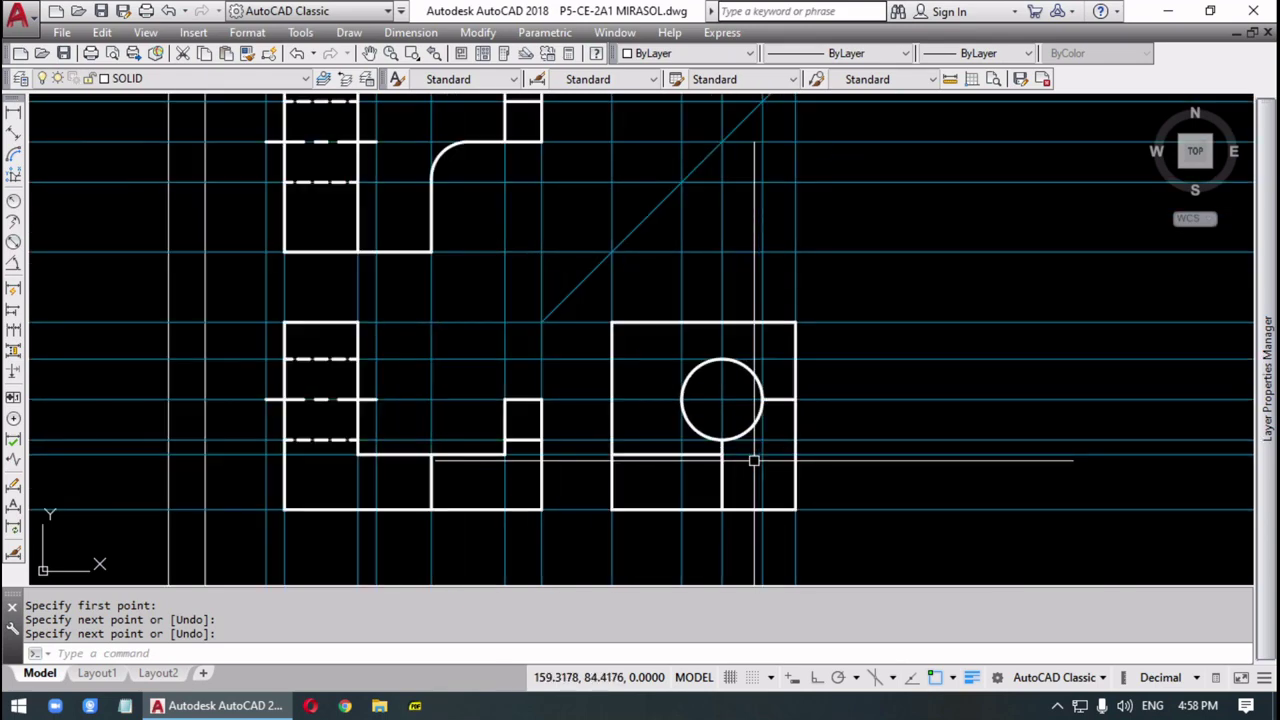
# - Turn off the CONSTRUCTION layer and examine the three views and their placement inside the sheet border
pyautogui.click(177, 80)
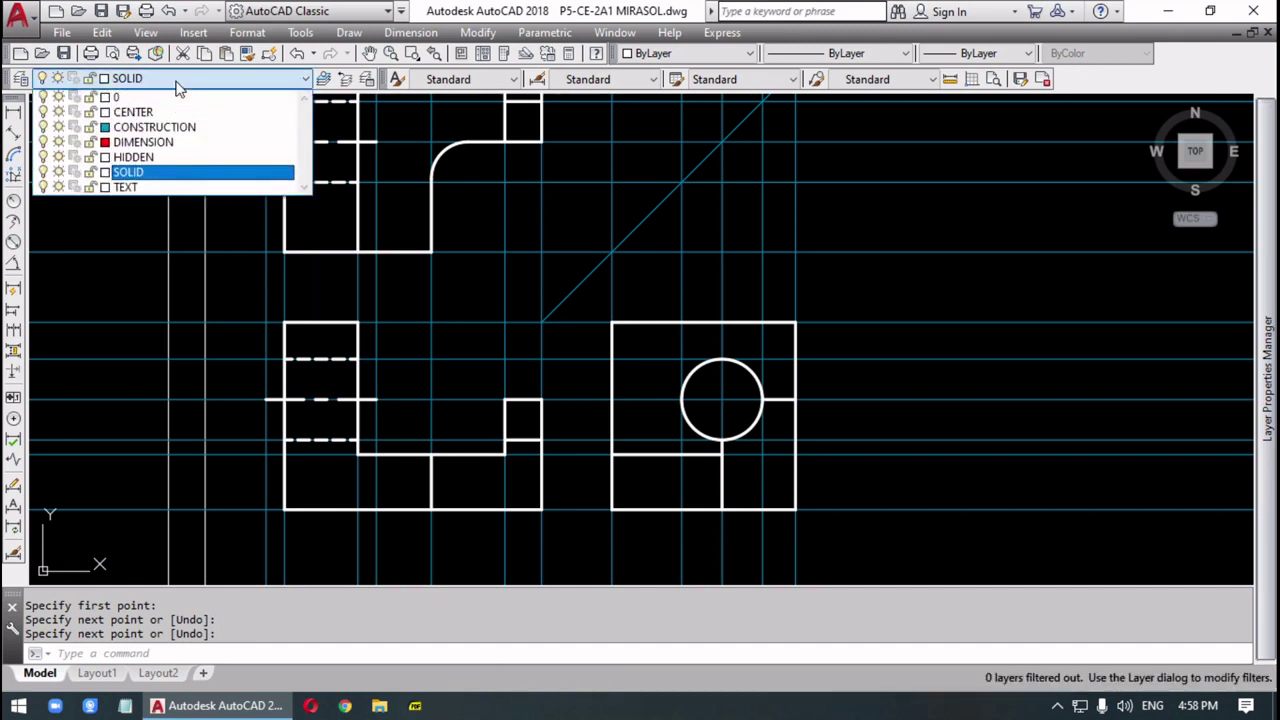
pyautogui.click(43, 127)
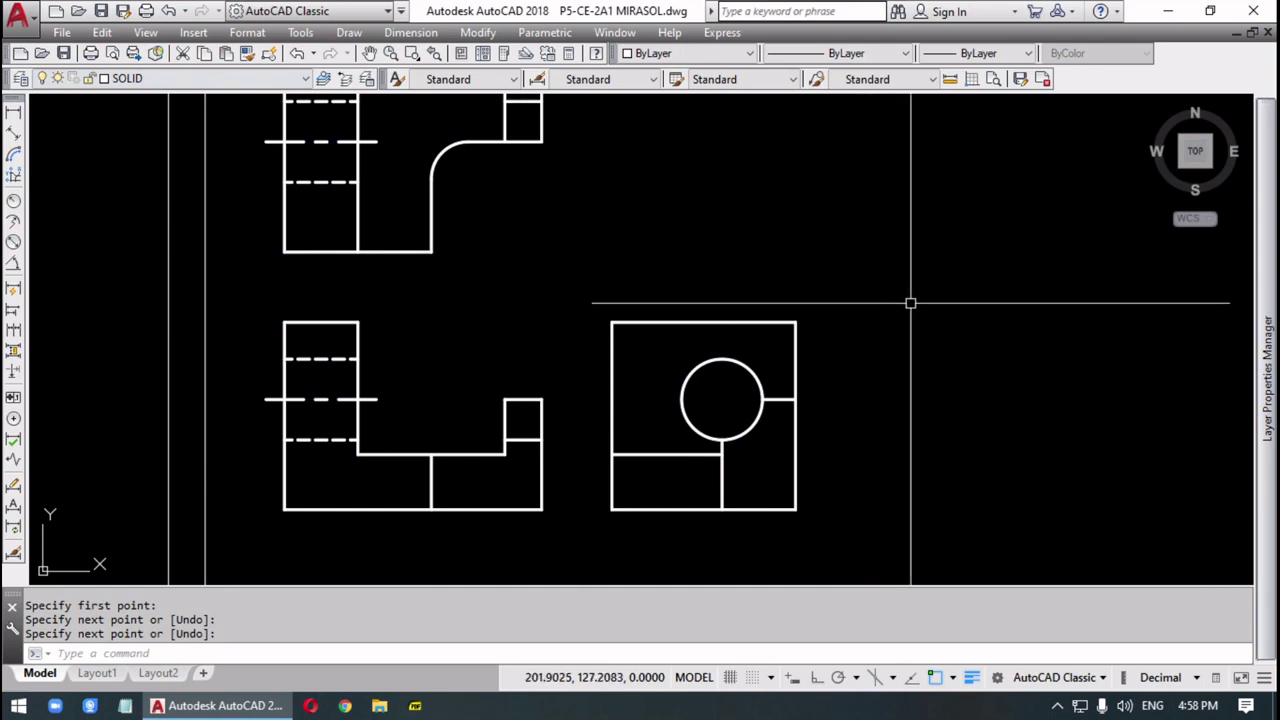
pyautogui.moveTo(751, 237)
pyautogui.mouseDown(button='middle')
pyautogui.moveTo(771, 354)
pyautogui.moveTo(779, 282)
pyautogui.mouseUp(button='middle')
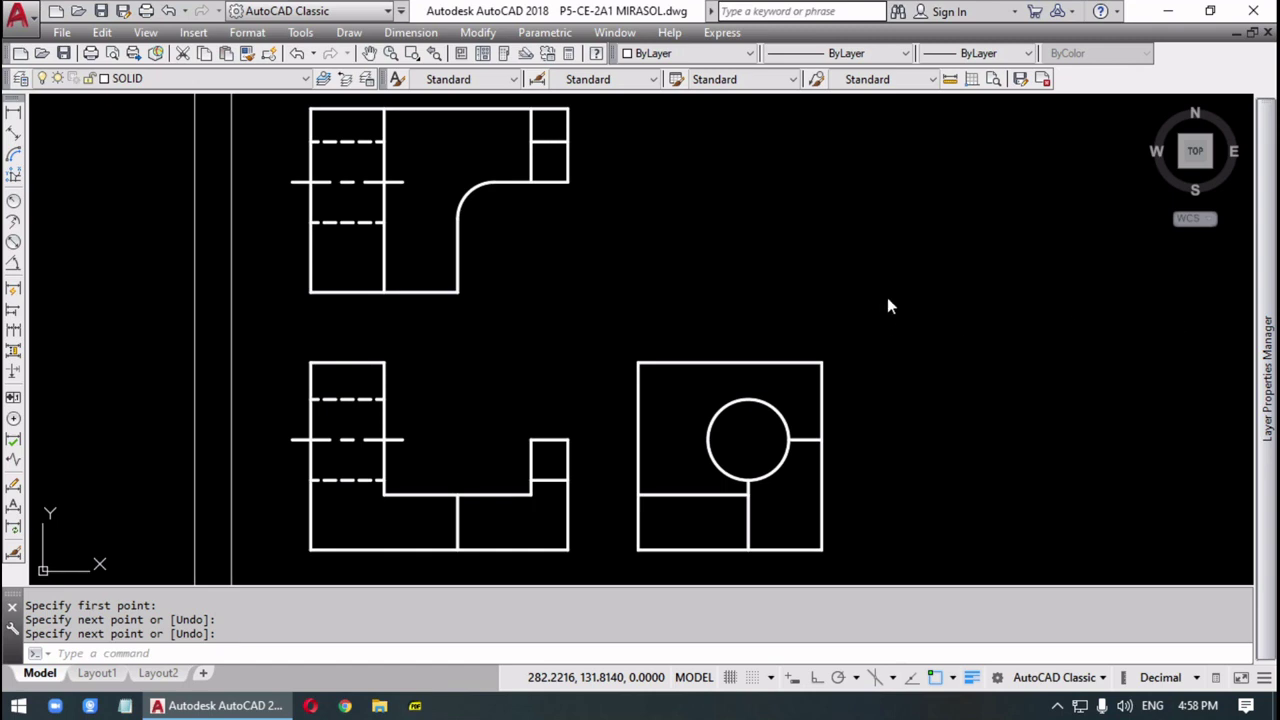
pyautogui.scroll(-2, 887, 305)
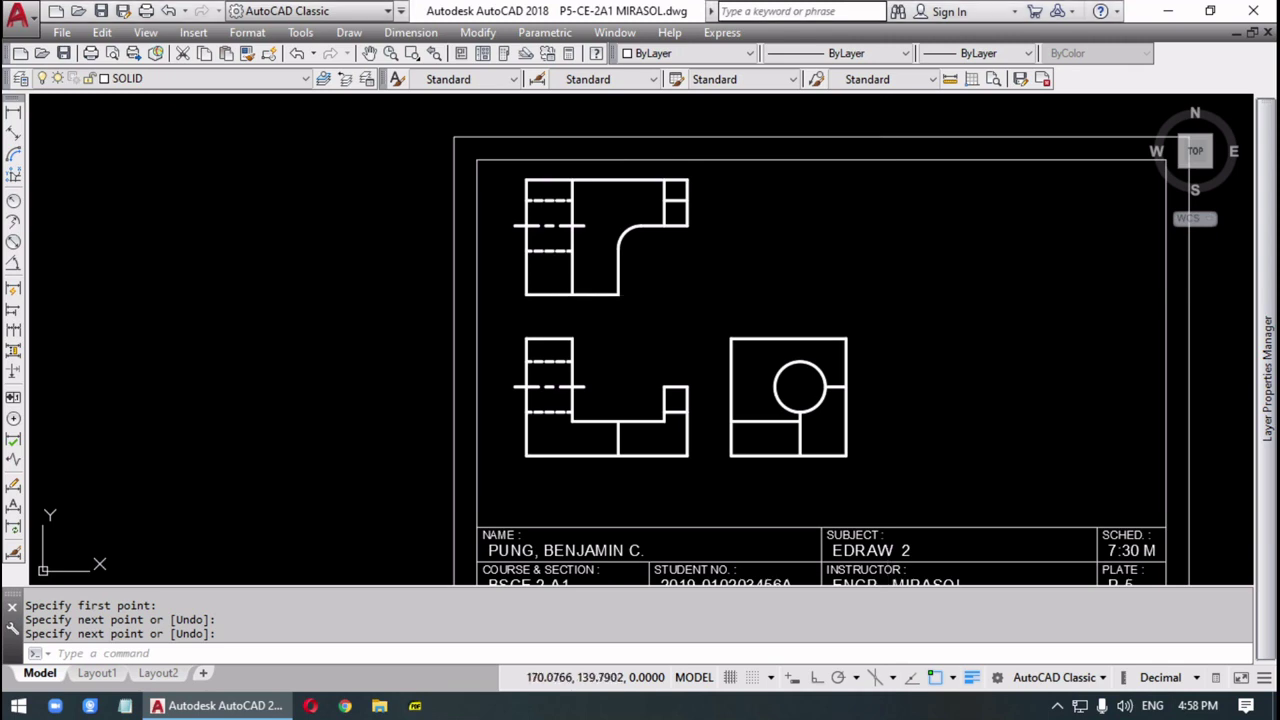
pyautogui.scroll(2, 923, 292)
pyautogui.moveTo(814, 290)
pyautogui.mouseDown(button='middle')
pyautogui.moveTo(817, 311)
pyautogui.moveTo(836, 317)
pyautogui.moveTo(874, 259)
pyautogui.mouseUp(button='middle')
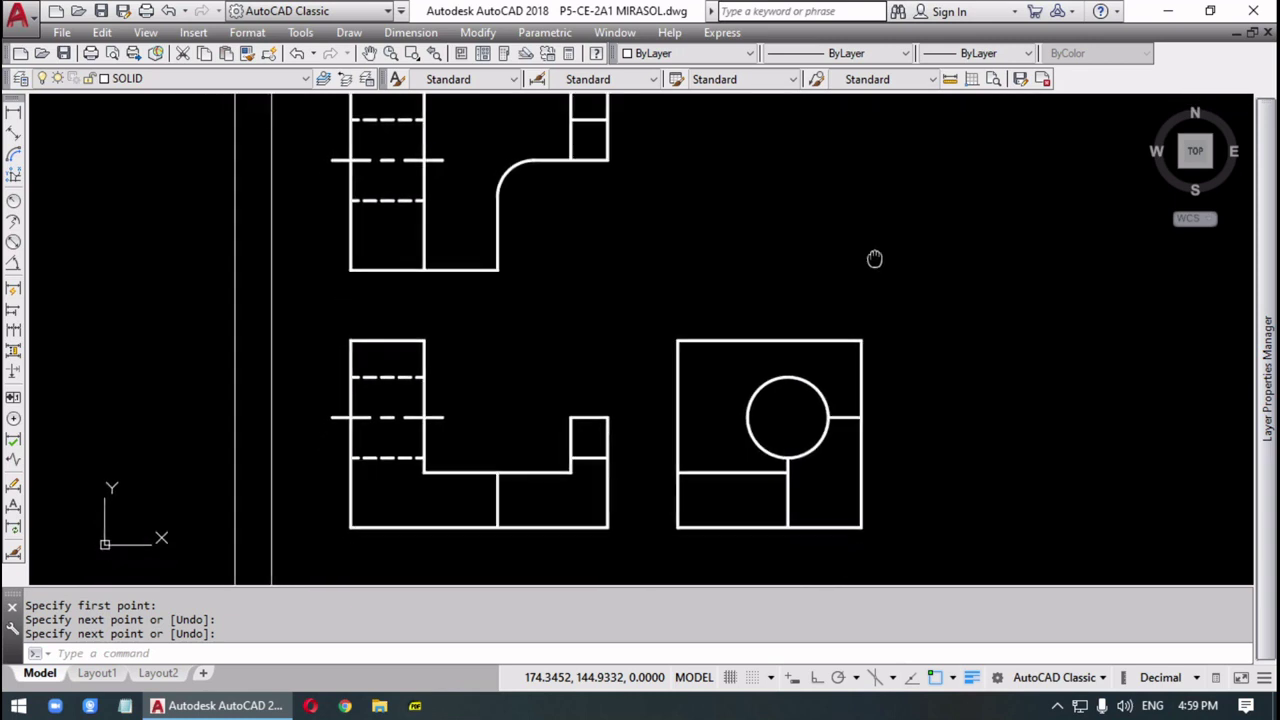
pyautogui.scroll(-2, 876, 255)
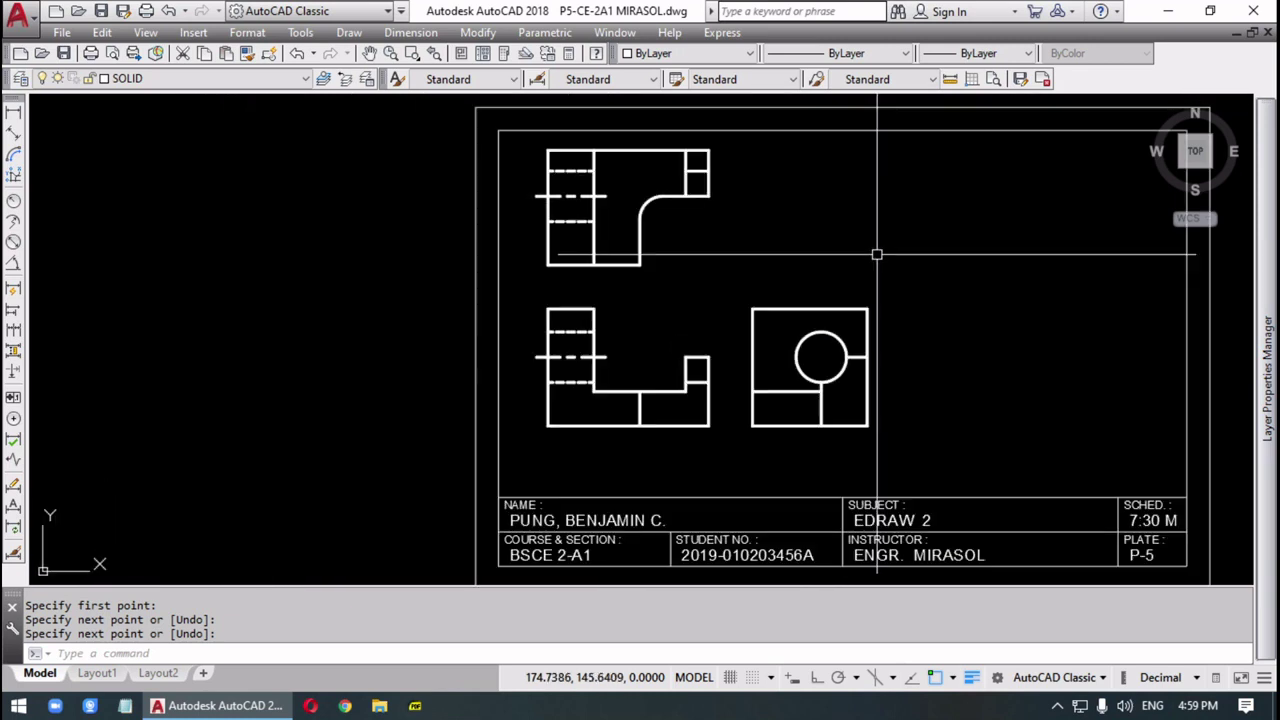
pyautogui.moveTo(876, 255); pyautogui.dragTo(863, 257, button='middle')
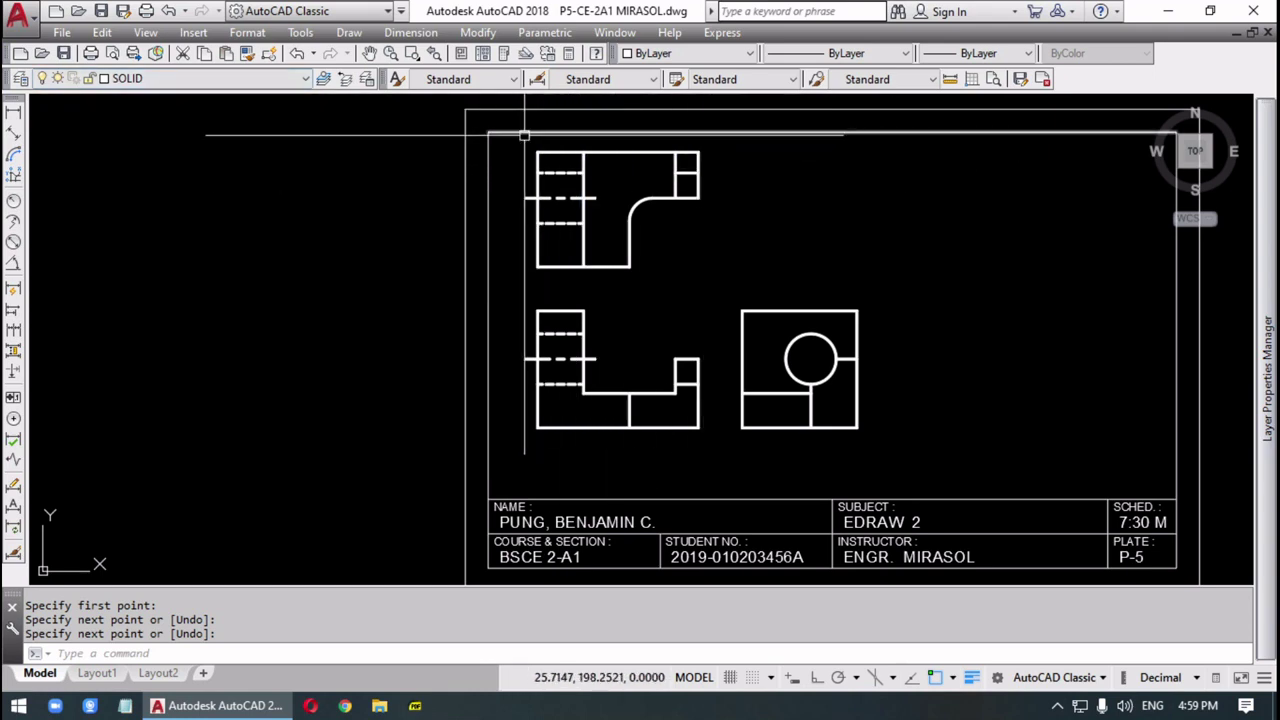
# - Turn the CONSTRUCTION layer back on and move all three views with their construction lines straight down about 11 units
pyautogui.click(245, 82)
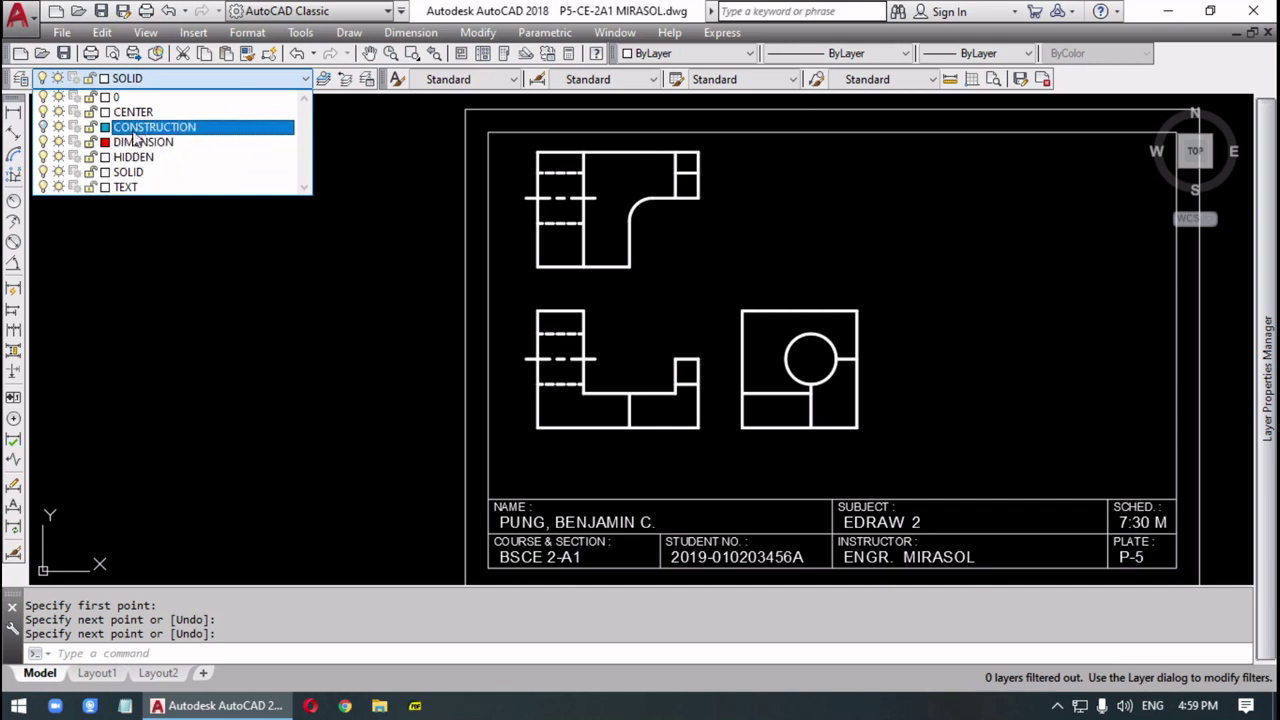
pyautogui.click(42, 128)
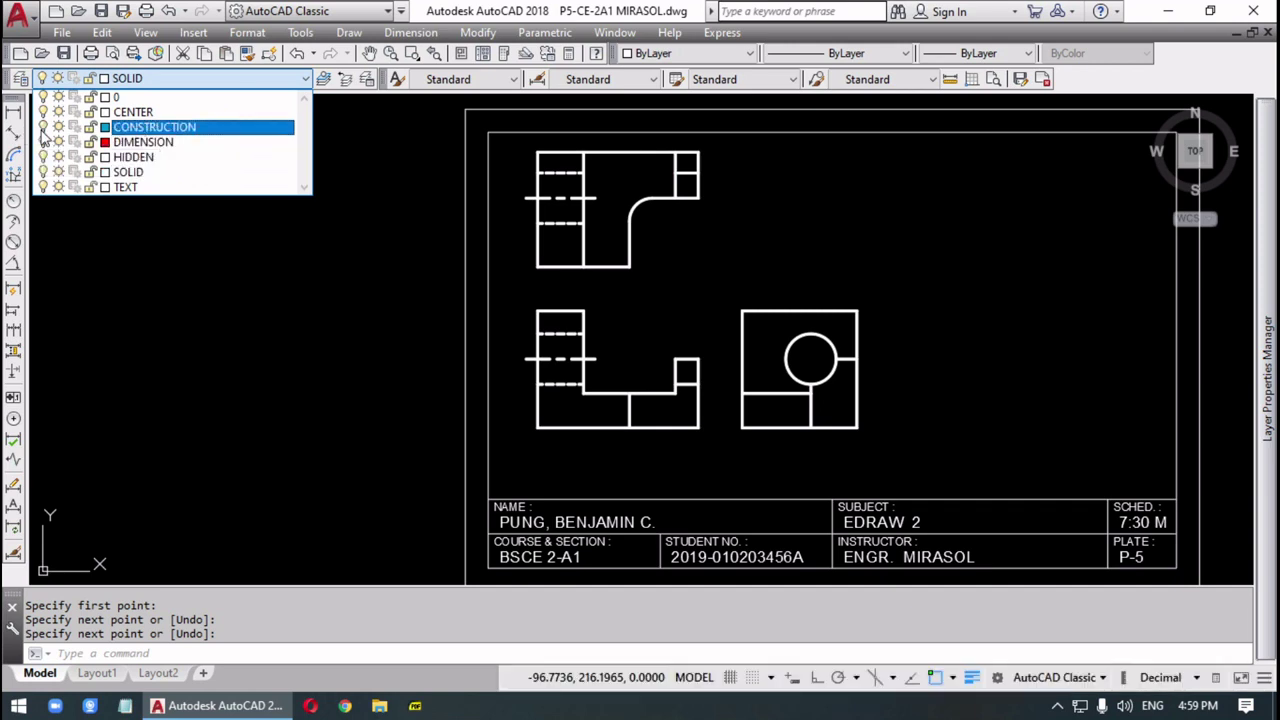
pyautogui.click(260, 309)
pyautogui.press('Escape')
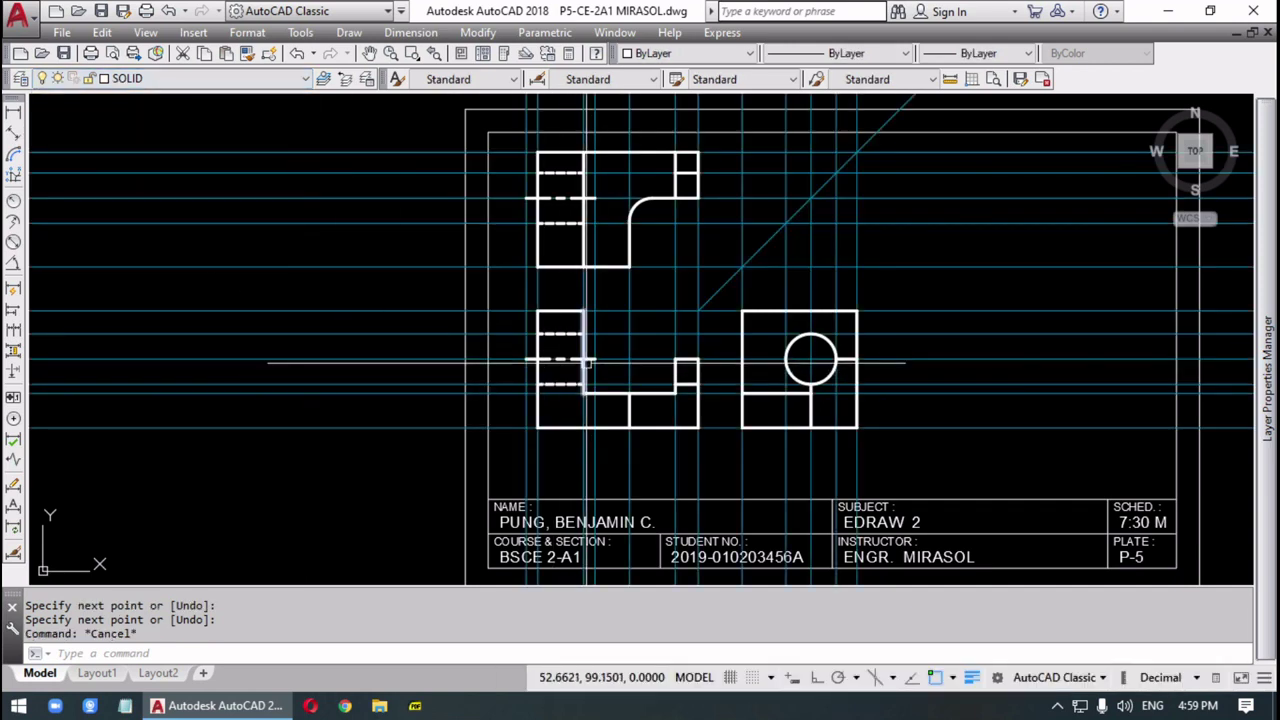
pyautogui.write('m')
pyautogui.press('Return')
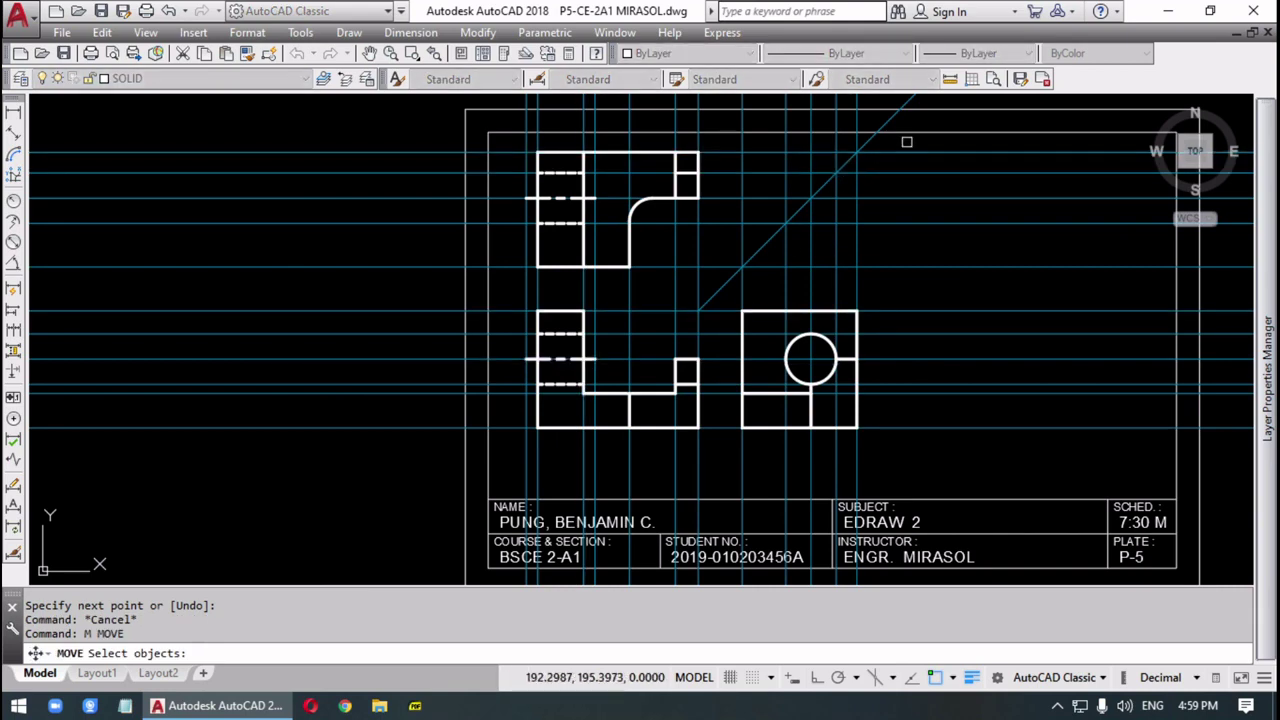
pyautogui.click(907, 142)
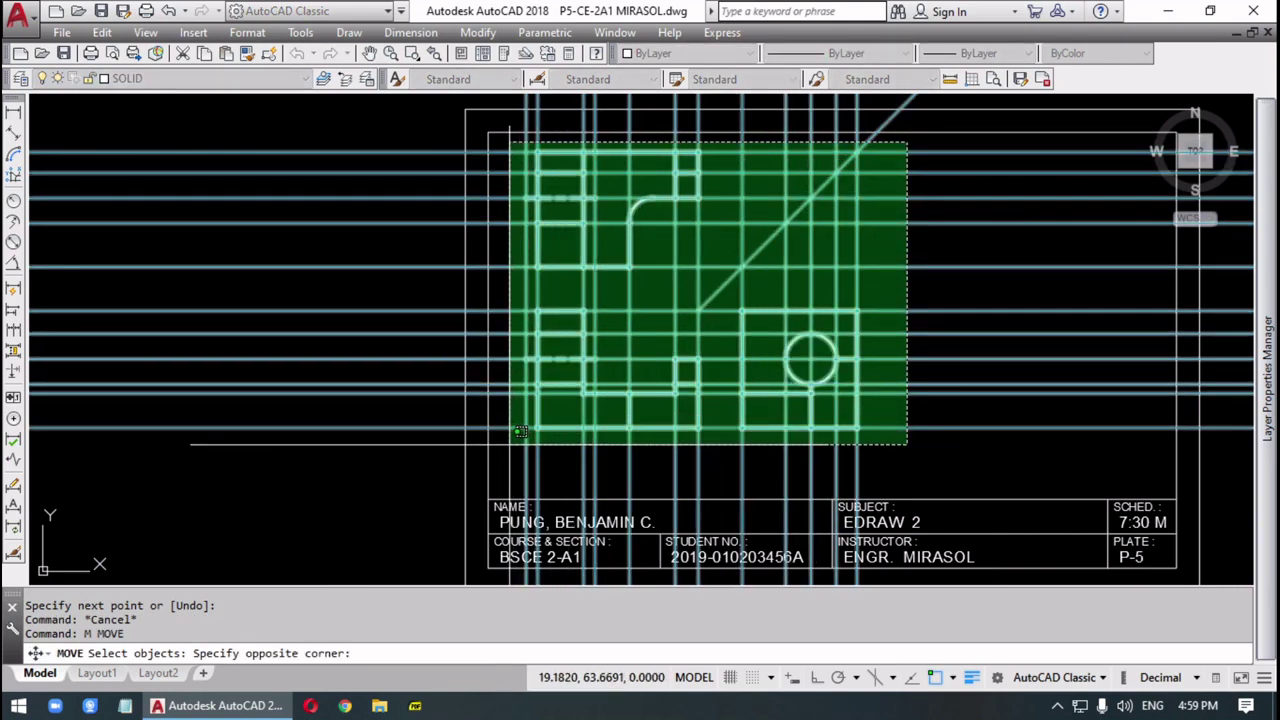
pyautogui.click(524, 431)
pyautogui.press('Return')
pyautogui.click(414, 429)
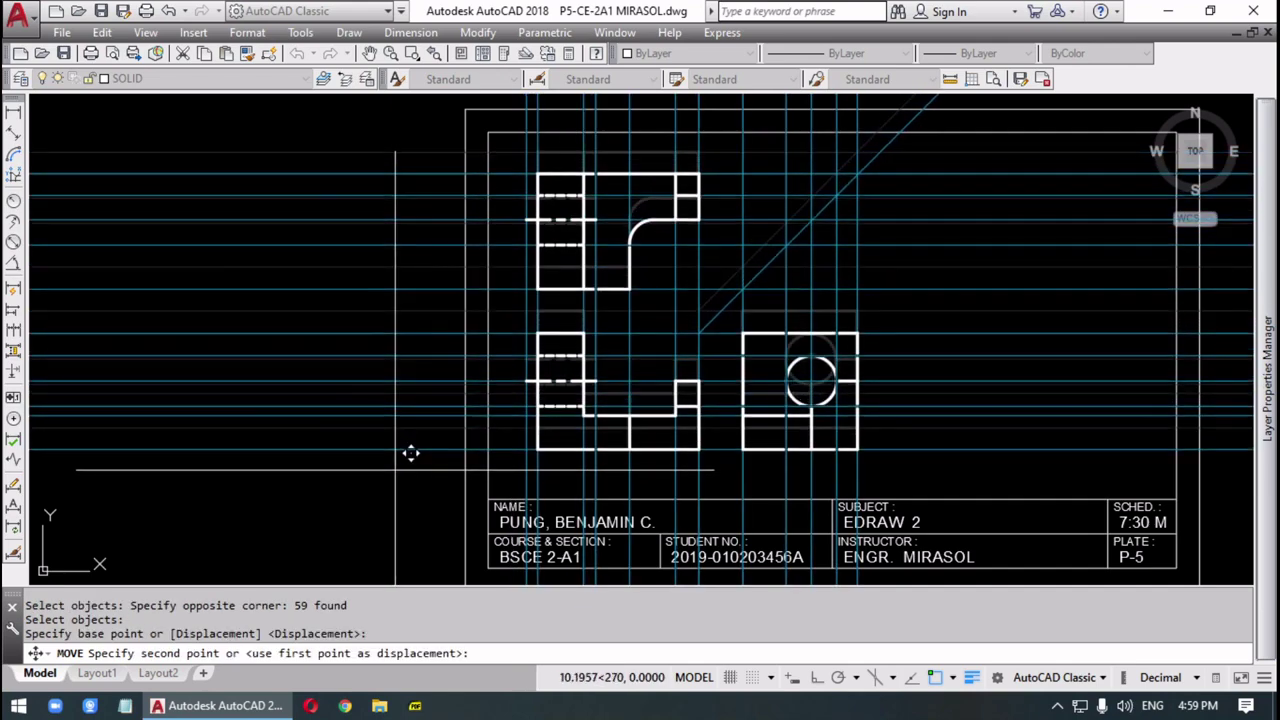
pyautogui.press('Escape')
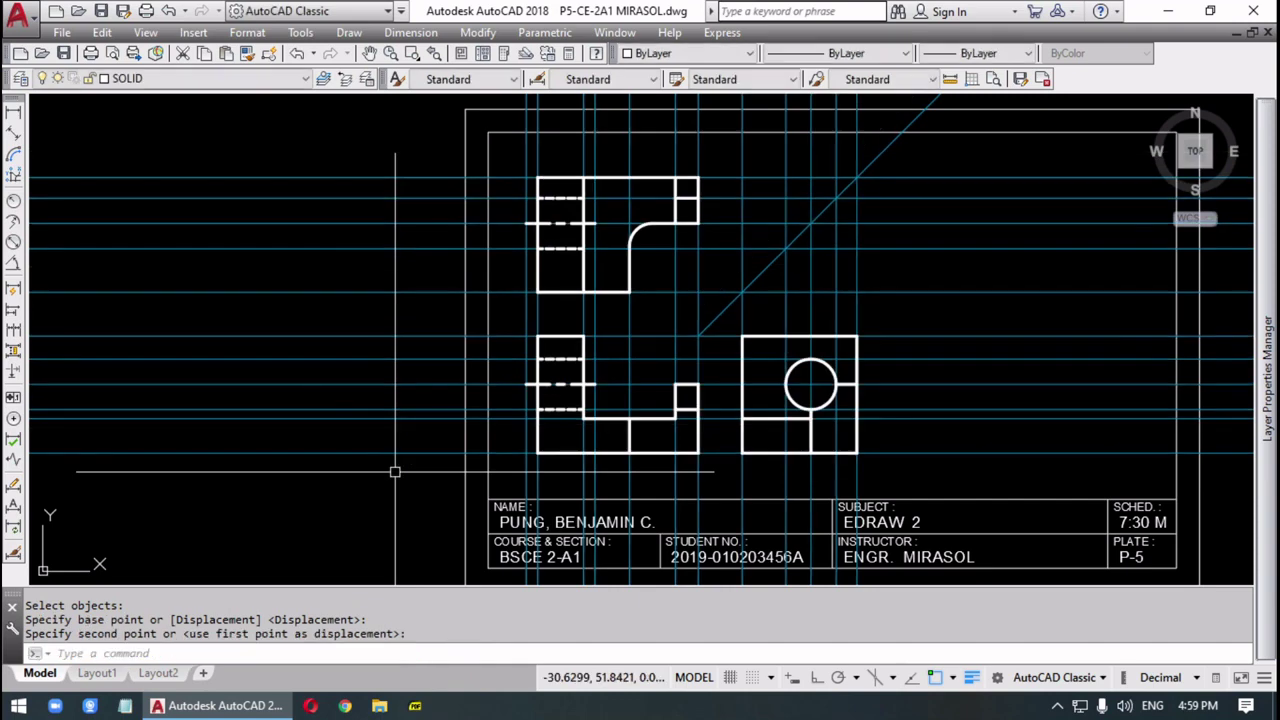
pyautogui.press('Escape')
pyautogui.press('Escape')
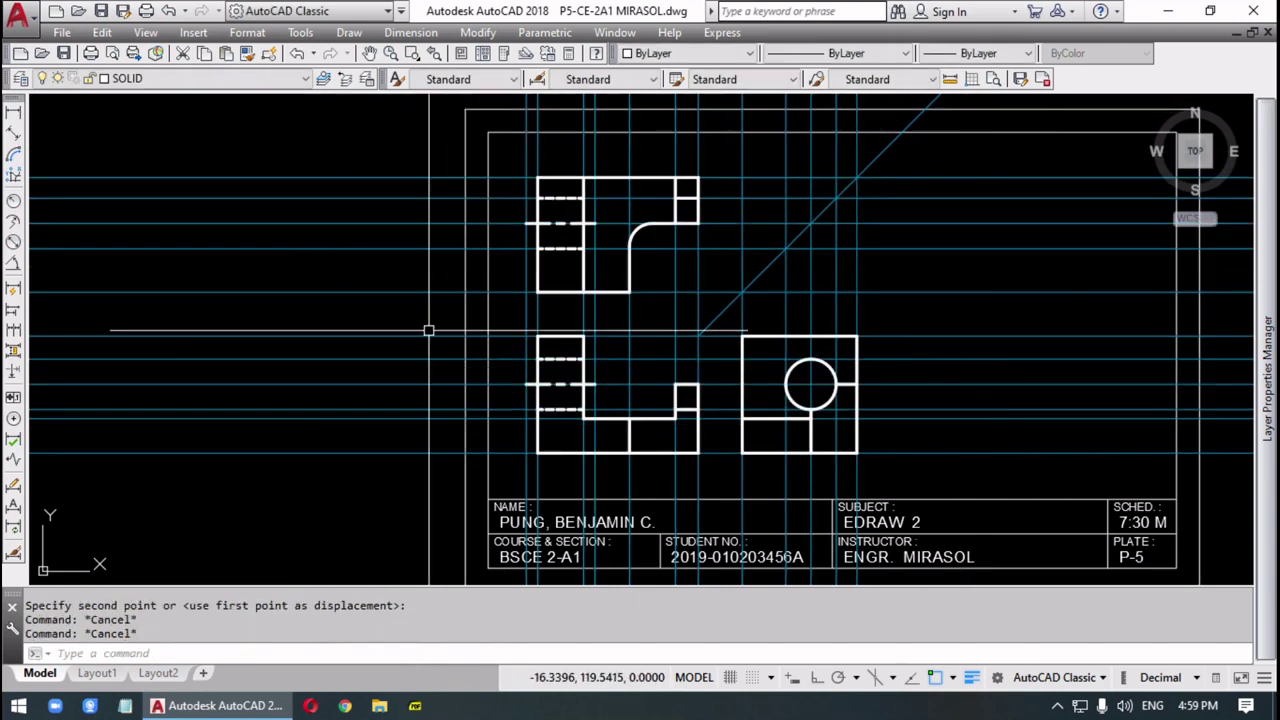
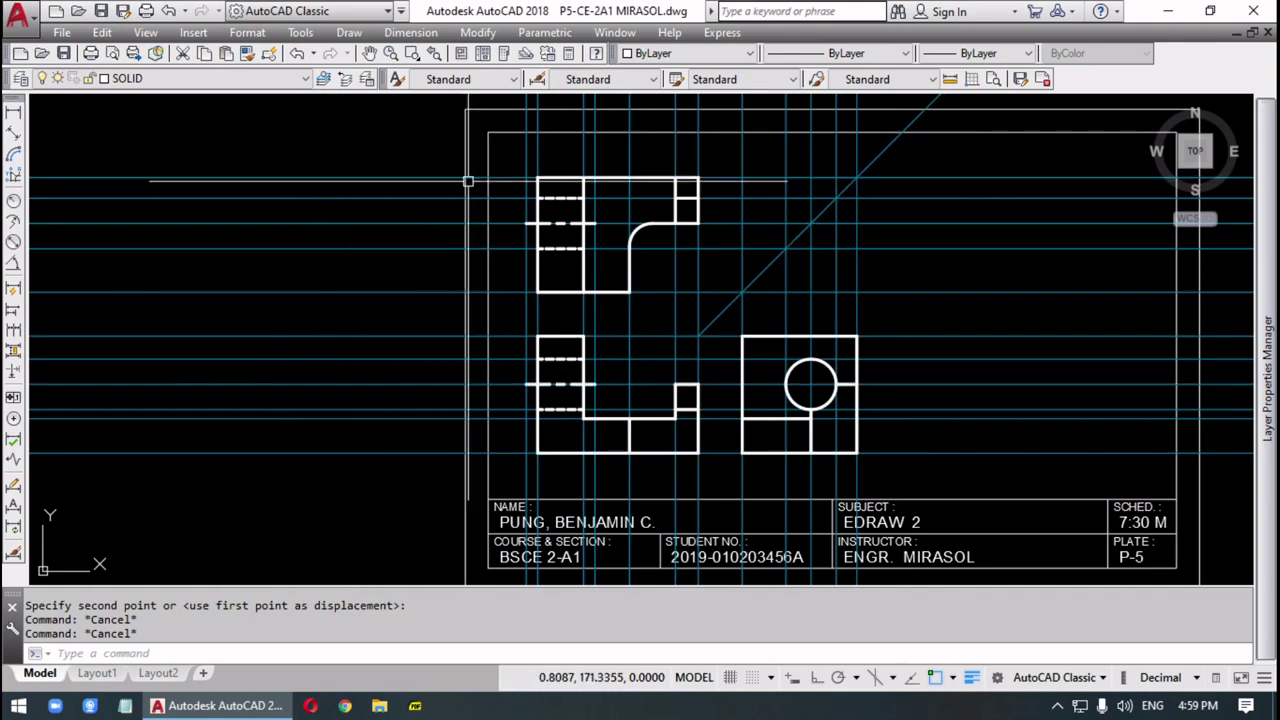
# - Turn off the CONSTRUCTION layer and make DIMENSION the current layer
pyautogui.click(306, 80)
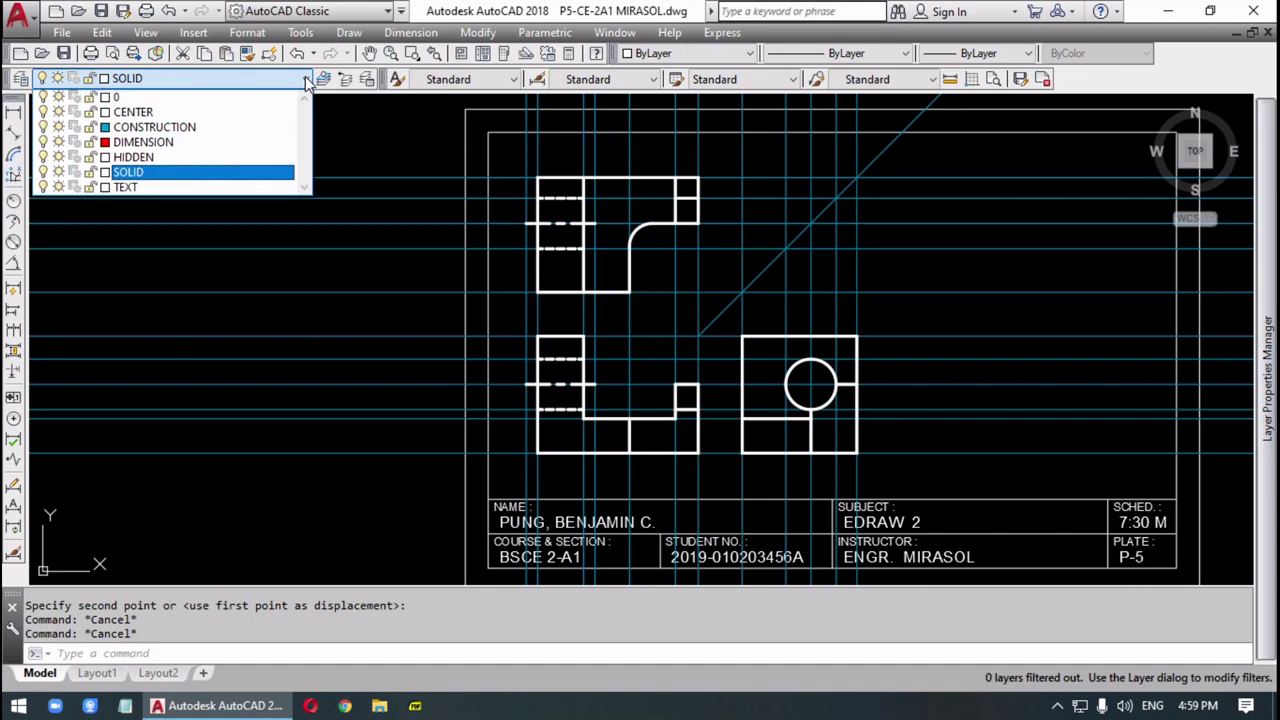
pyautogui.click(42, 127)
pyautogui.click(251, 329)
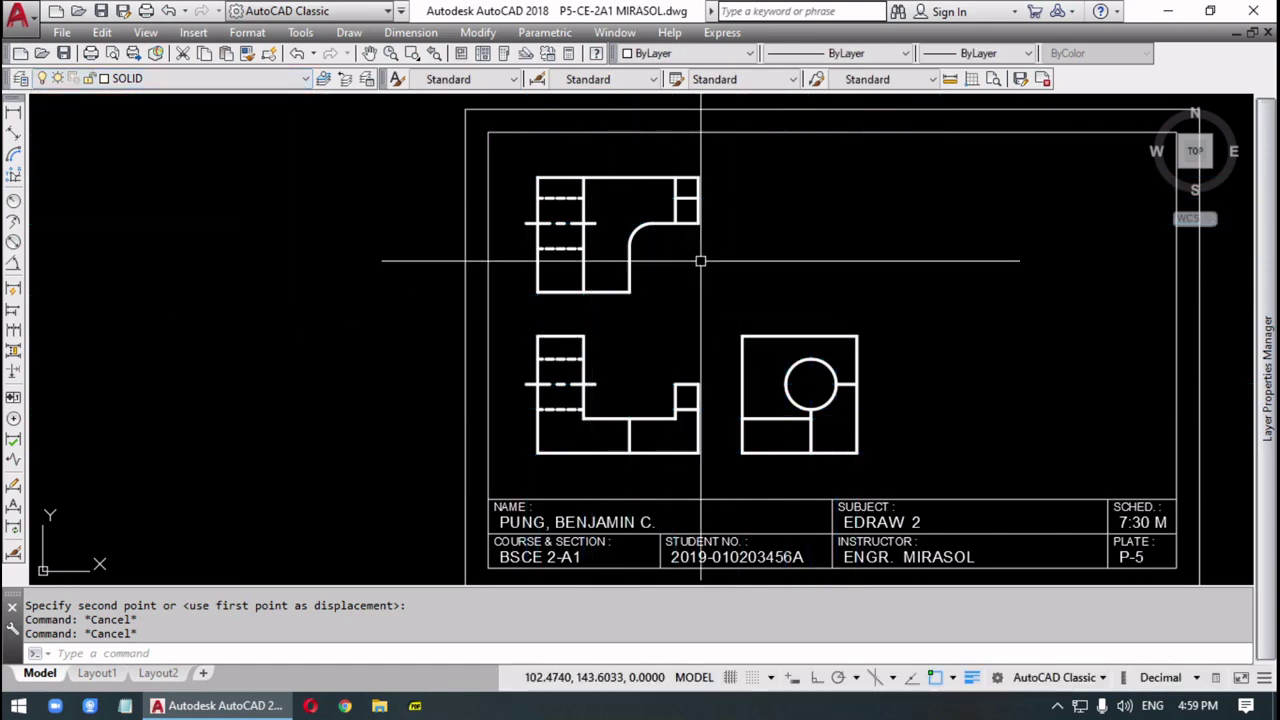
pyautogui.click(270, 79)
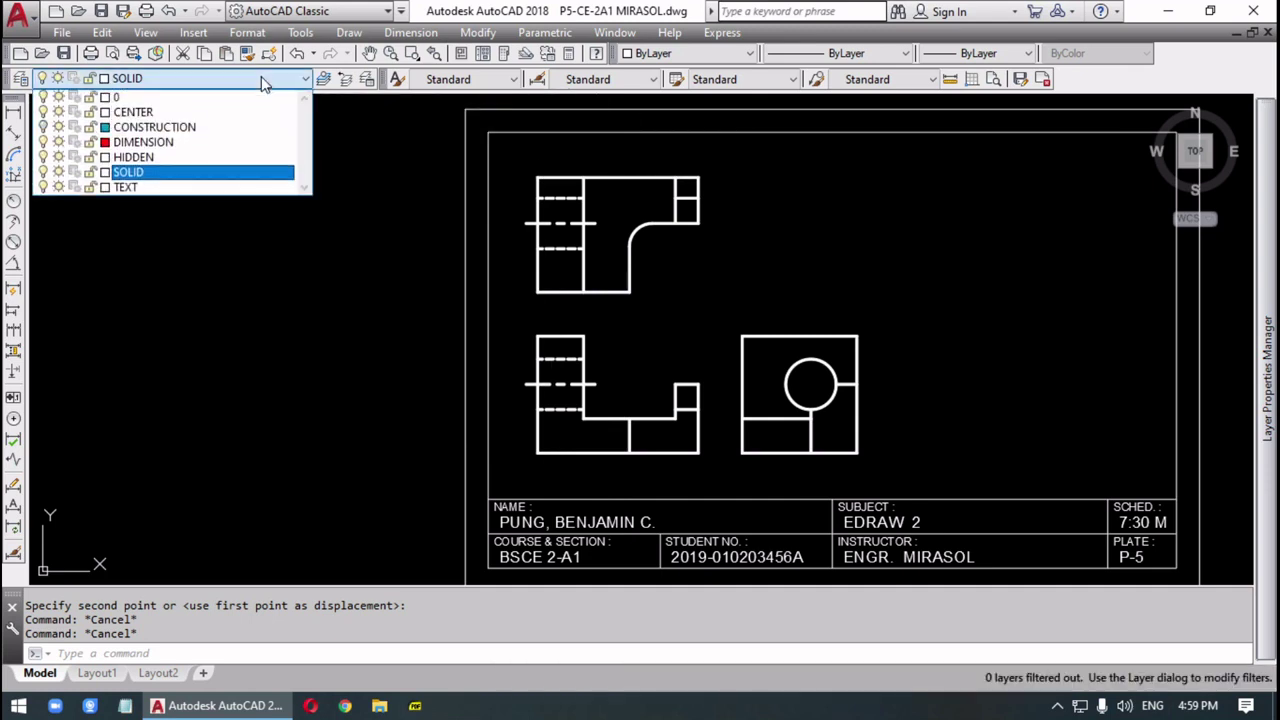
pyautogui.click(203, 147)
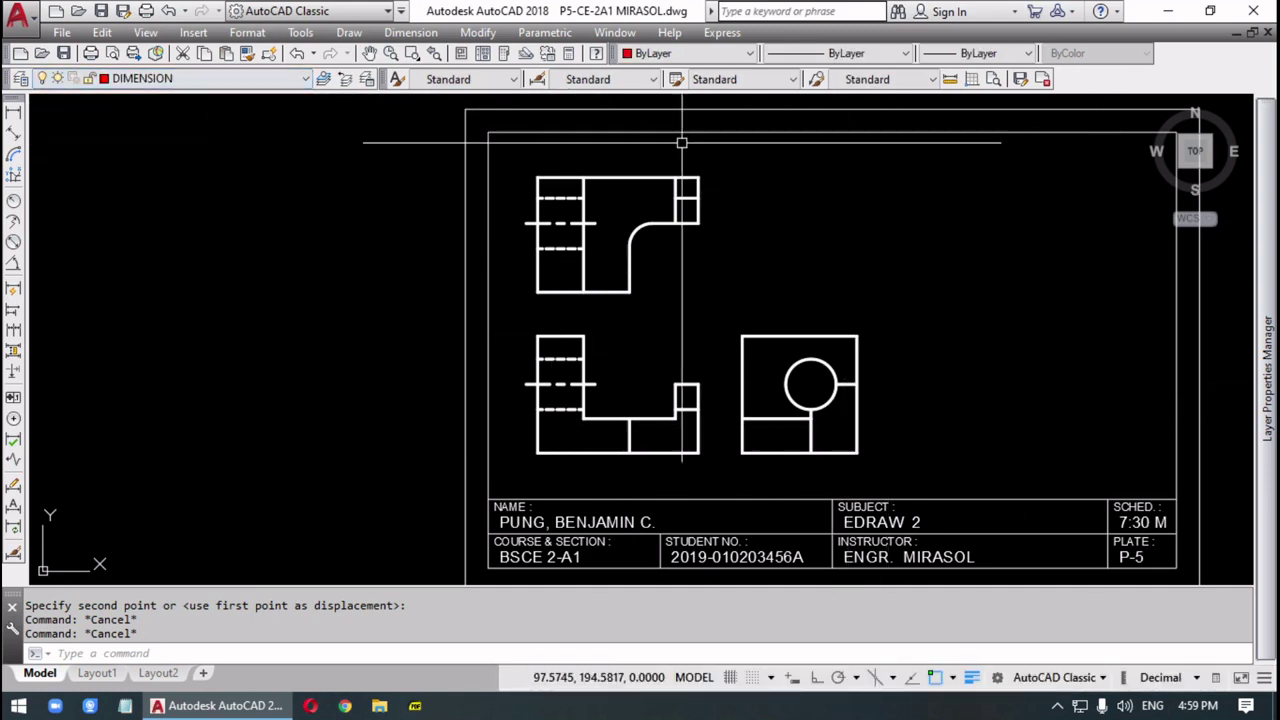
# - Start creating a new dimension style based on Standard
pyautogui.click(538, 80)
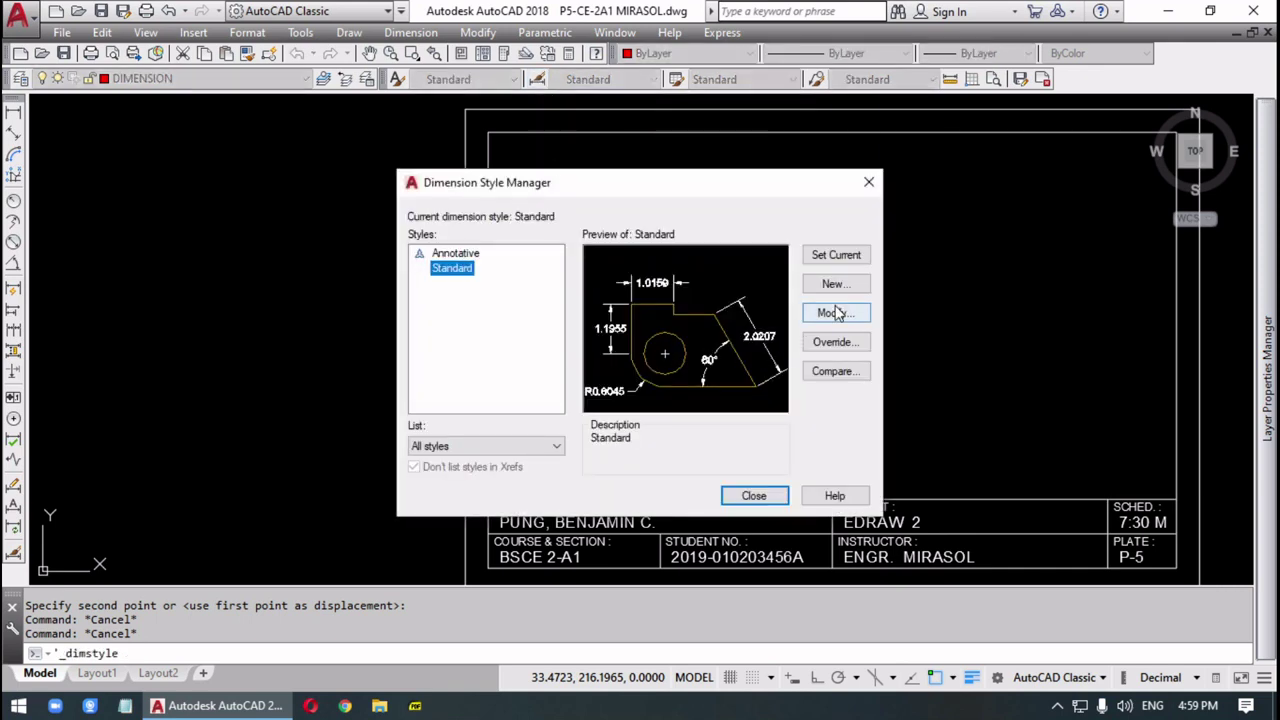
pyautogui.click(847, 287)
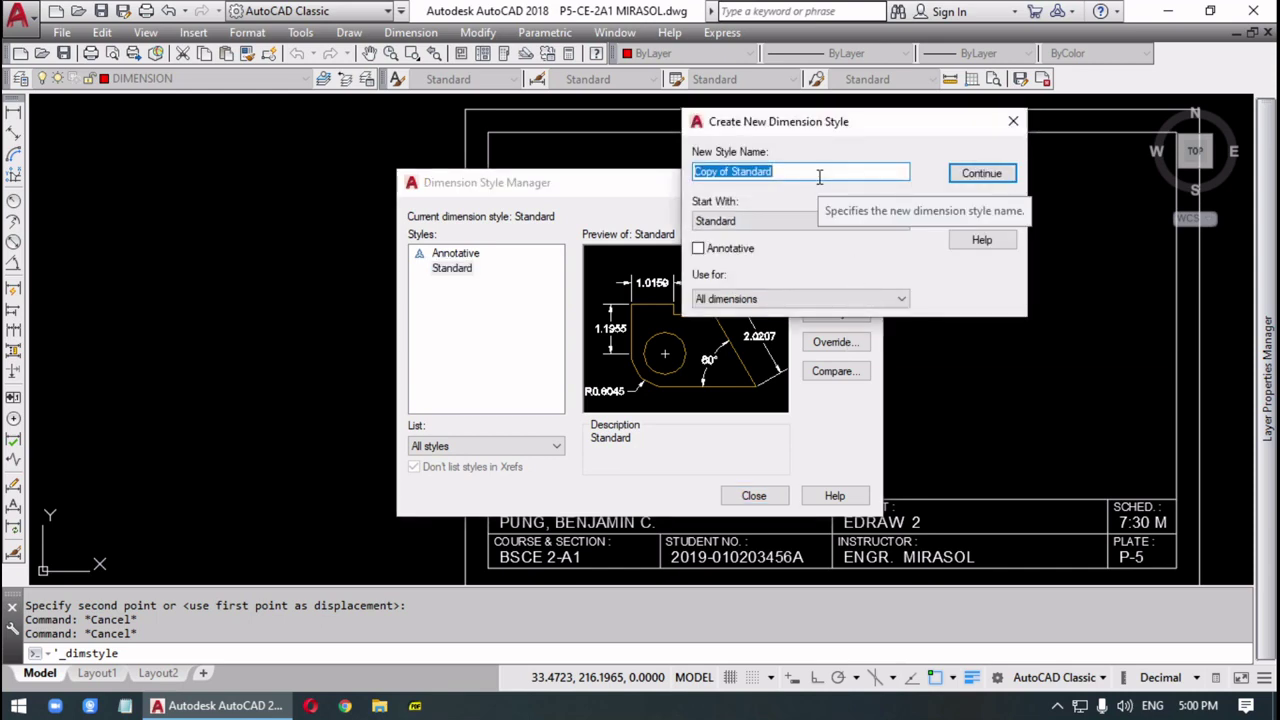
# - Create a new dimension style named with the instructor's surname and set its overall scale to 15
pyautogui.write('M')
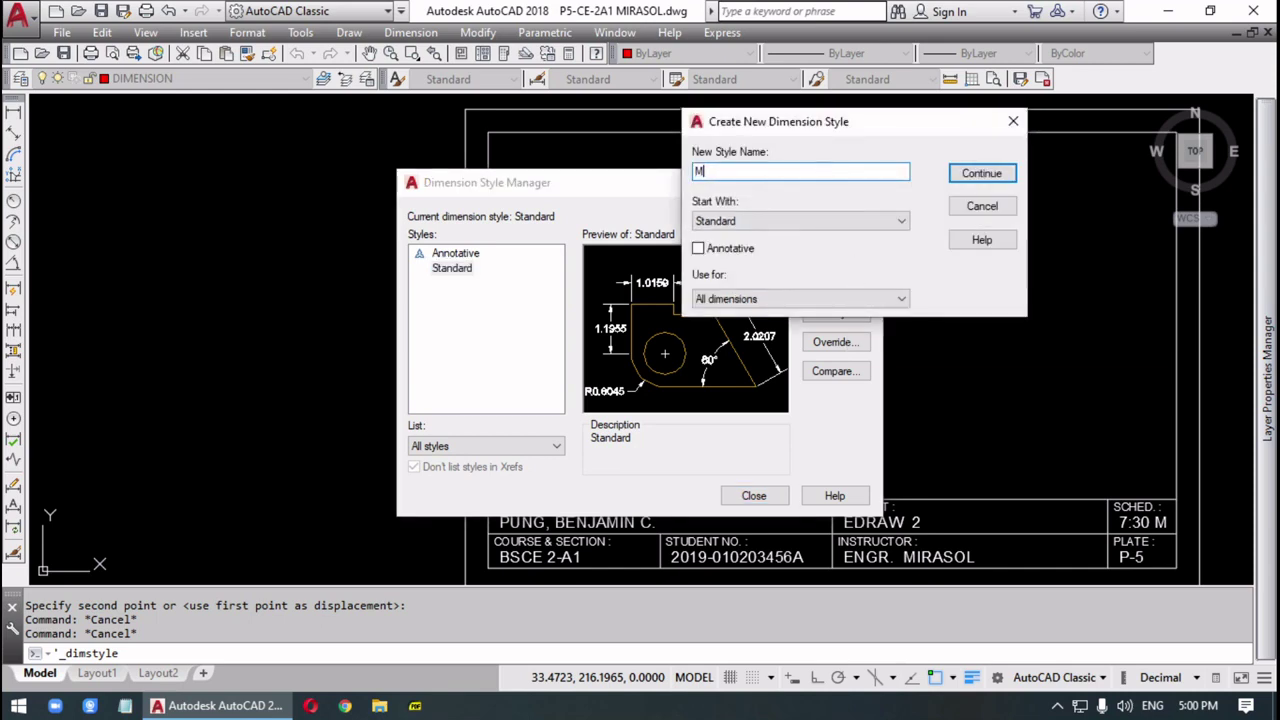
pyautogui.press('Escape')
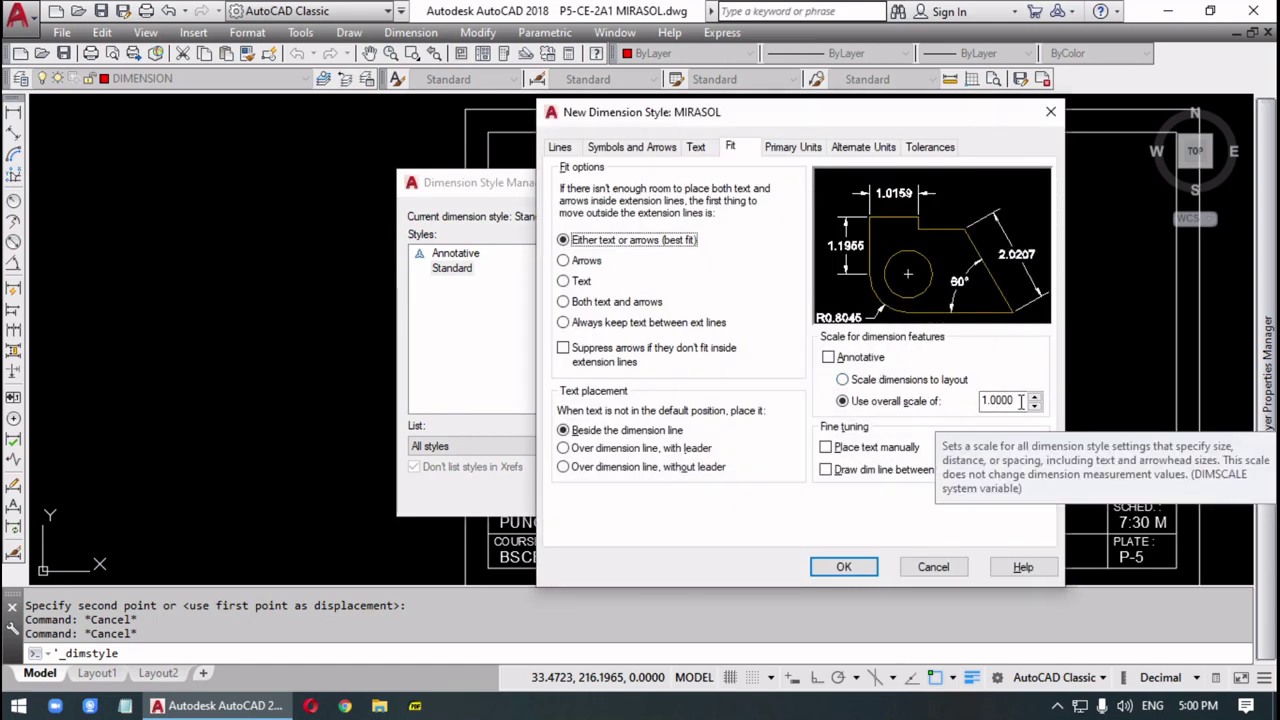
pyautogui.moveTo(1021, 400); pyautogui.dragTo(941, 409)
pyautogui.write('1')
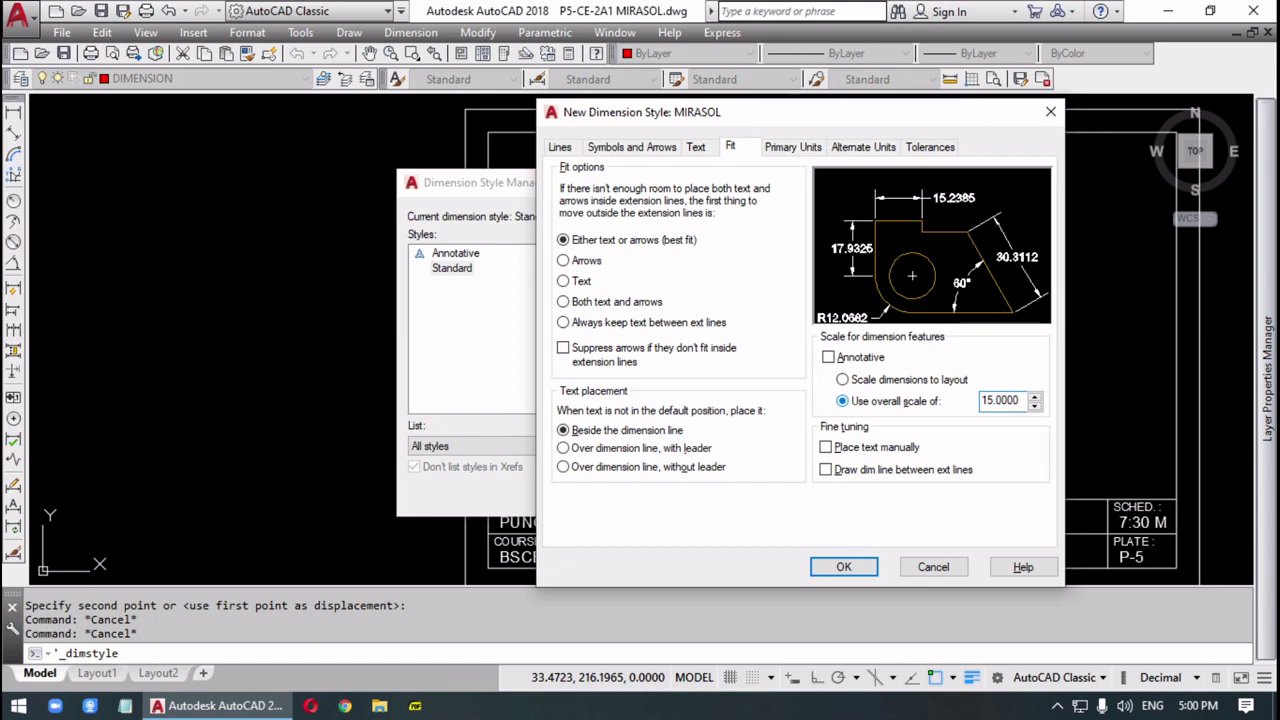
# - Set the style's dimension lines to ByLayer color, Continuous linetype and ByLayer lineweight
pyautogui.click(560, 147)
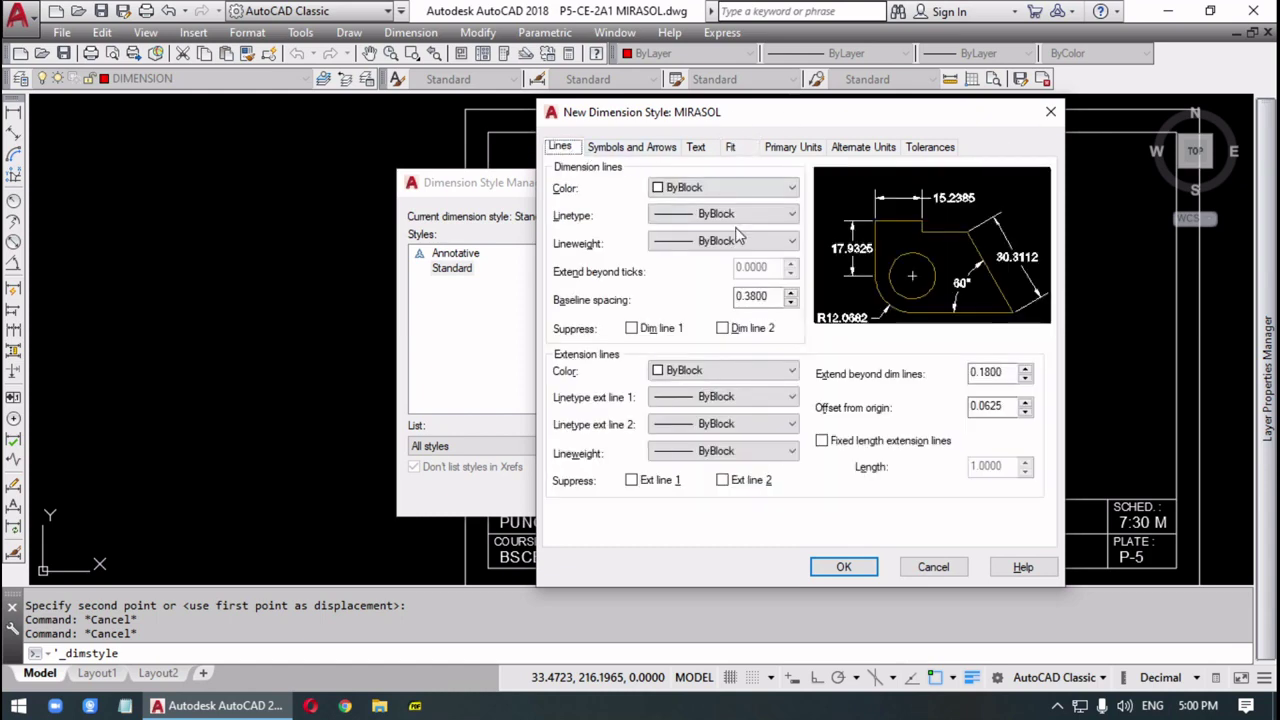
pyautogui.click(723, 188)
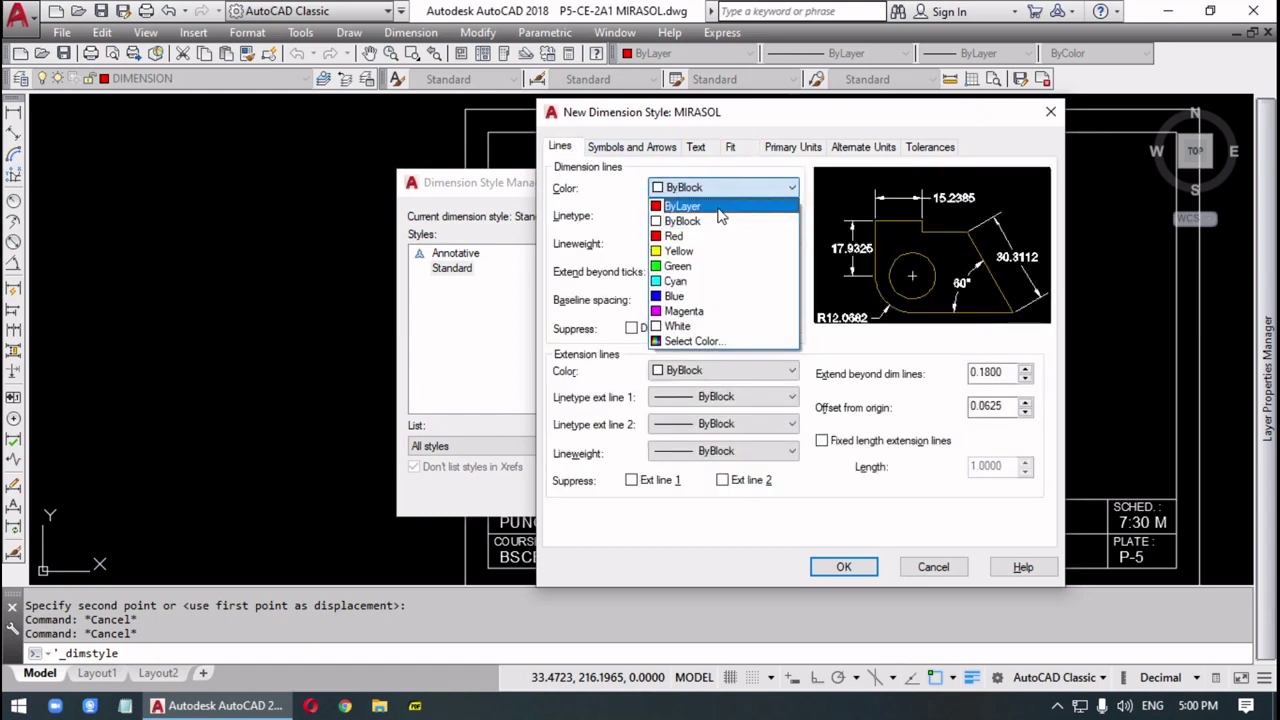
pyautogui.click(721, 207)
pyautogui.click(727, 220)
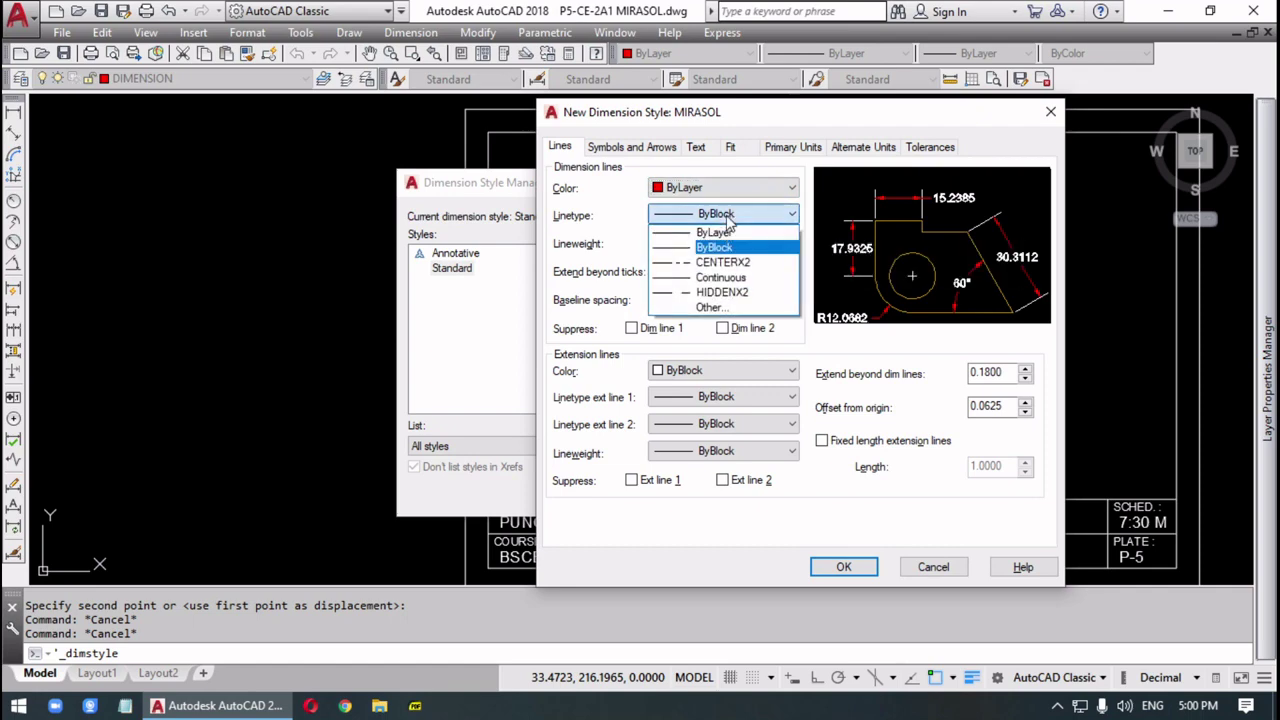
pyautogui.click(733, 286)
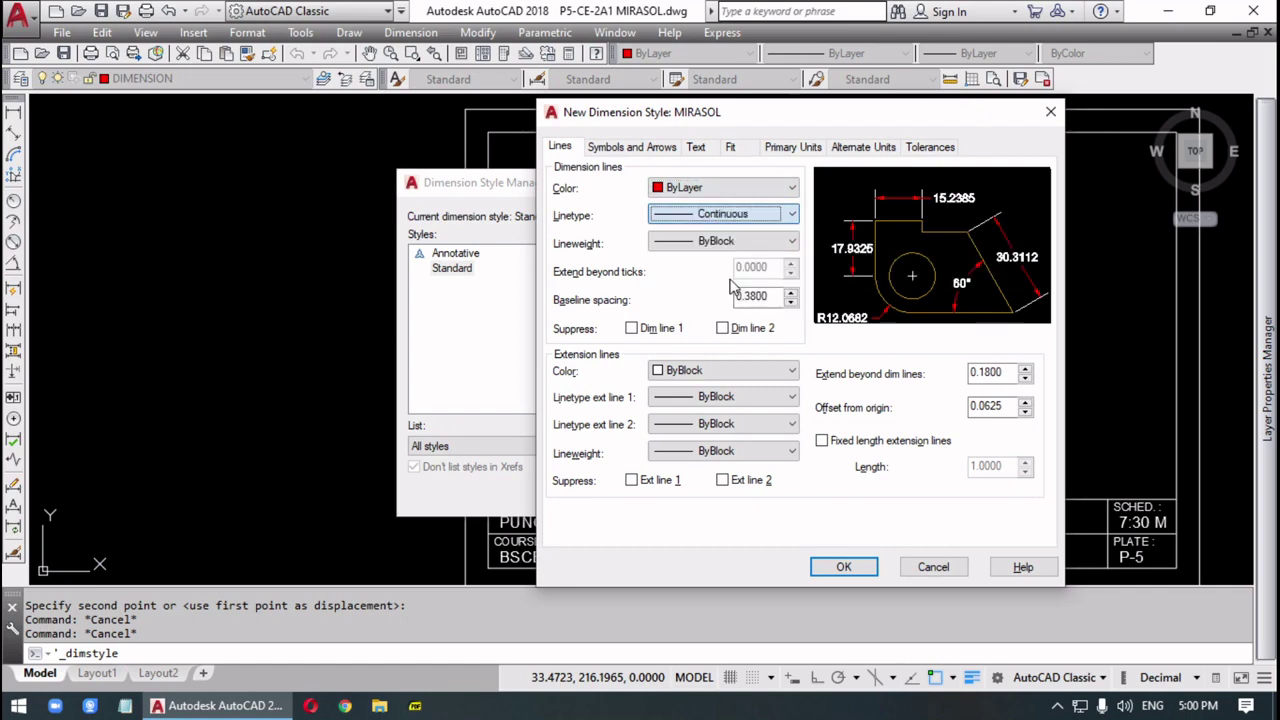
pyautogui.click(736, 245)
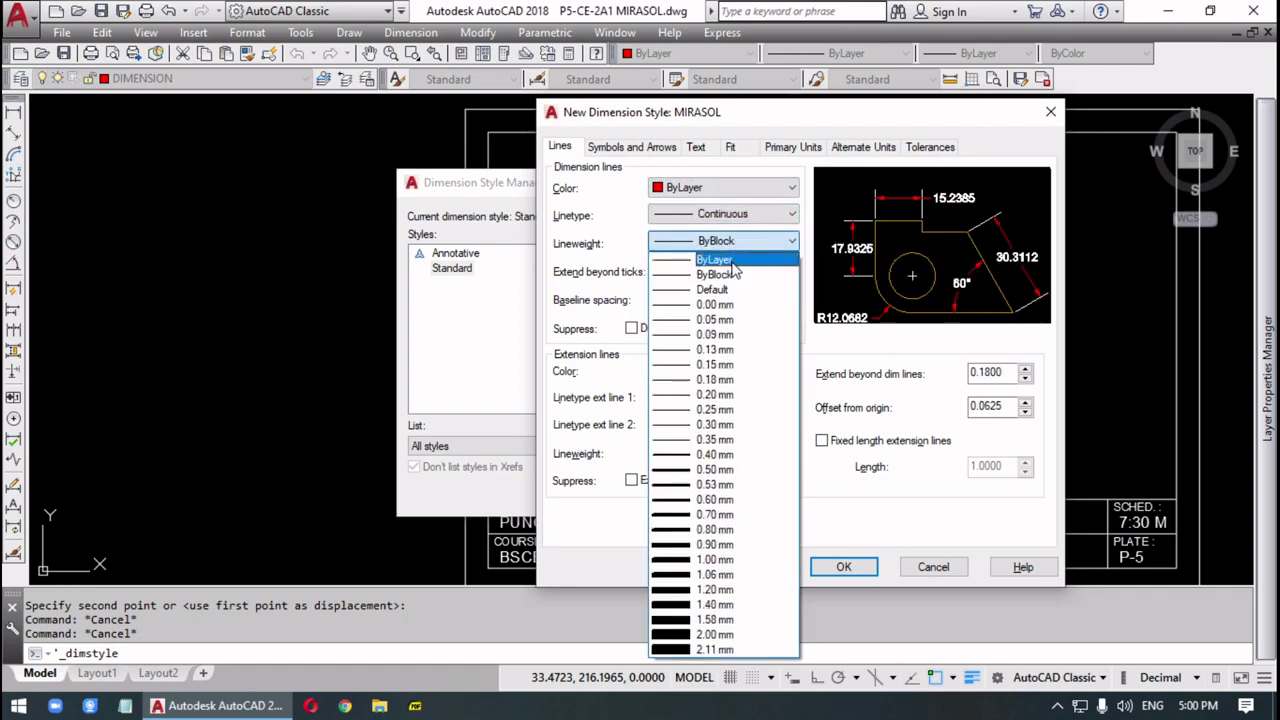
pyautogui.click(740, 260)
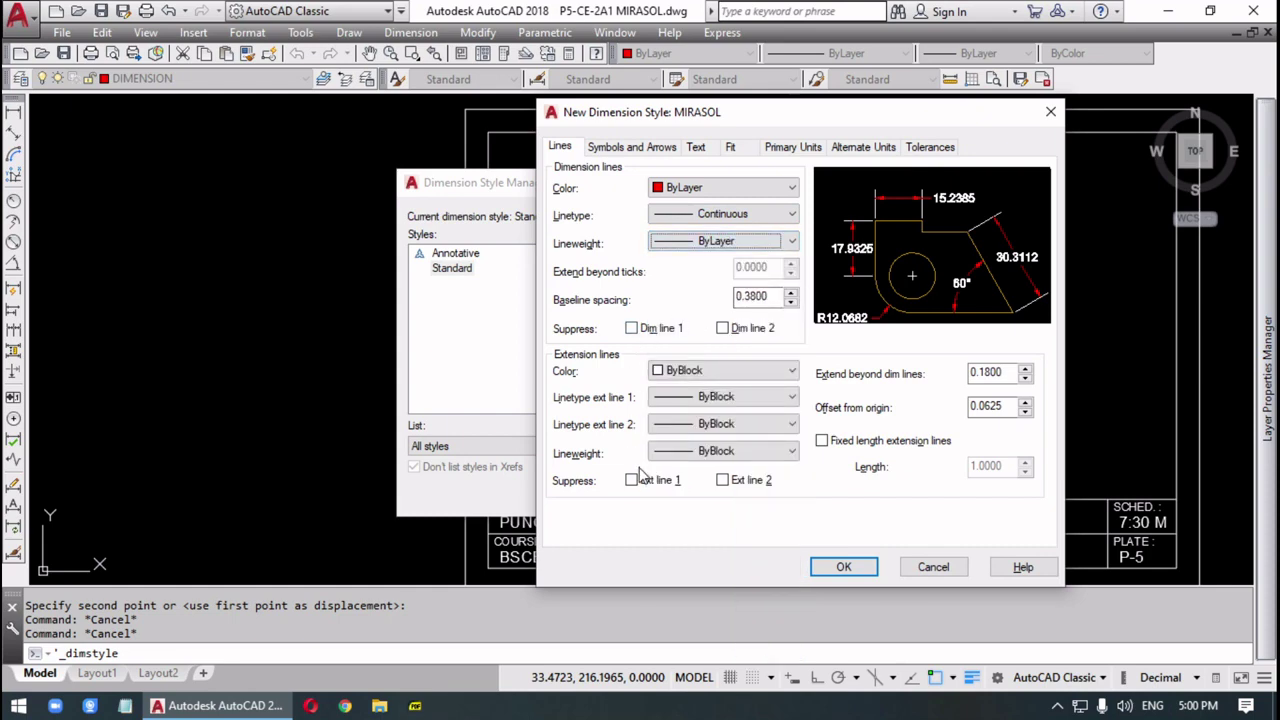
# - Set the extension lines to ByLayer color, Continuous linetype for both lines and ByLayer lineweight
pyautogui.click(690, 371)
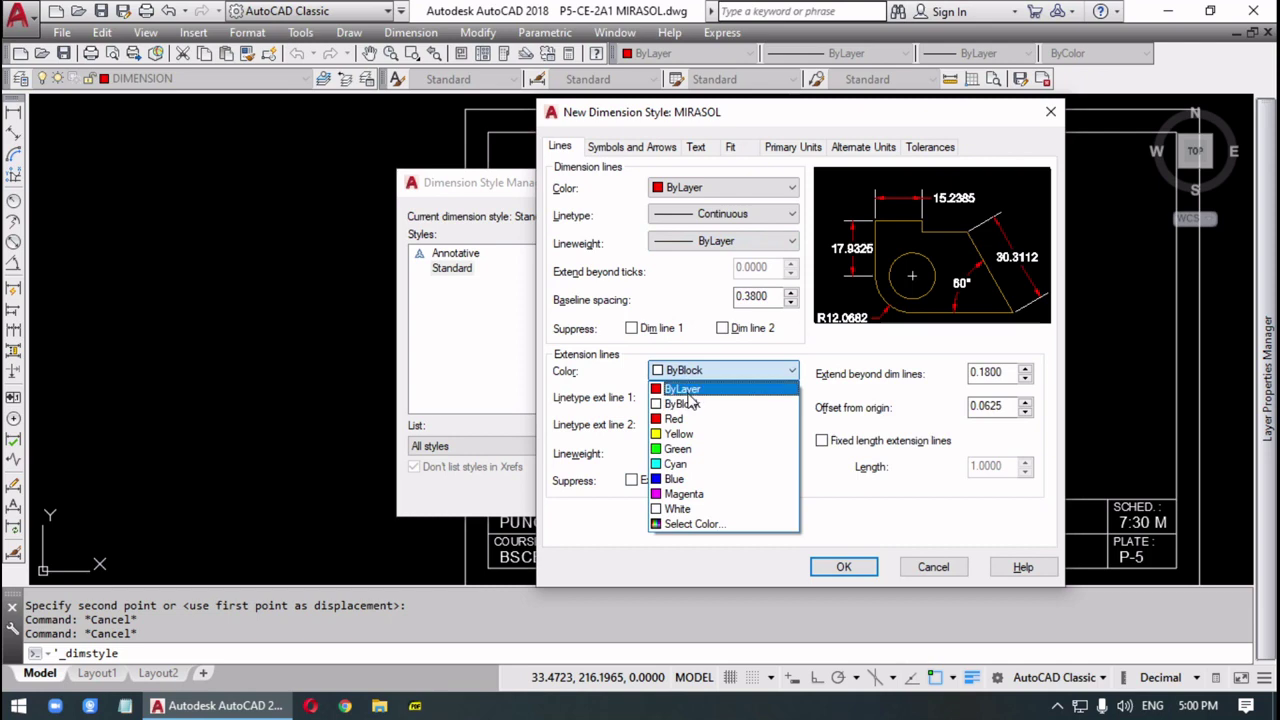
pyautogui.click(690, 382)
pyautogui.click(712, 398)
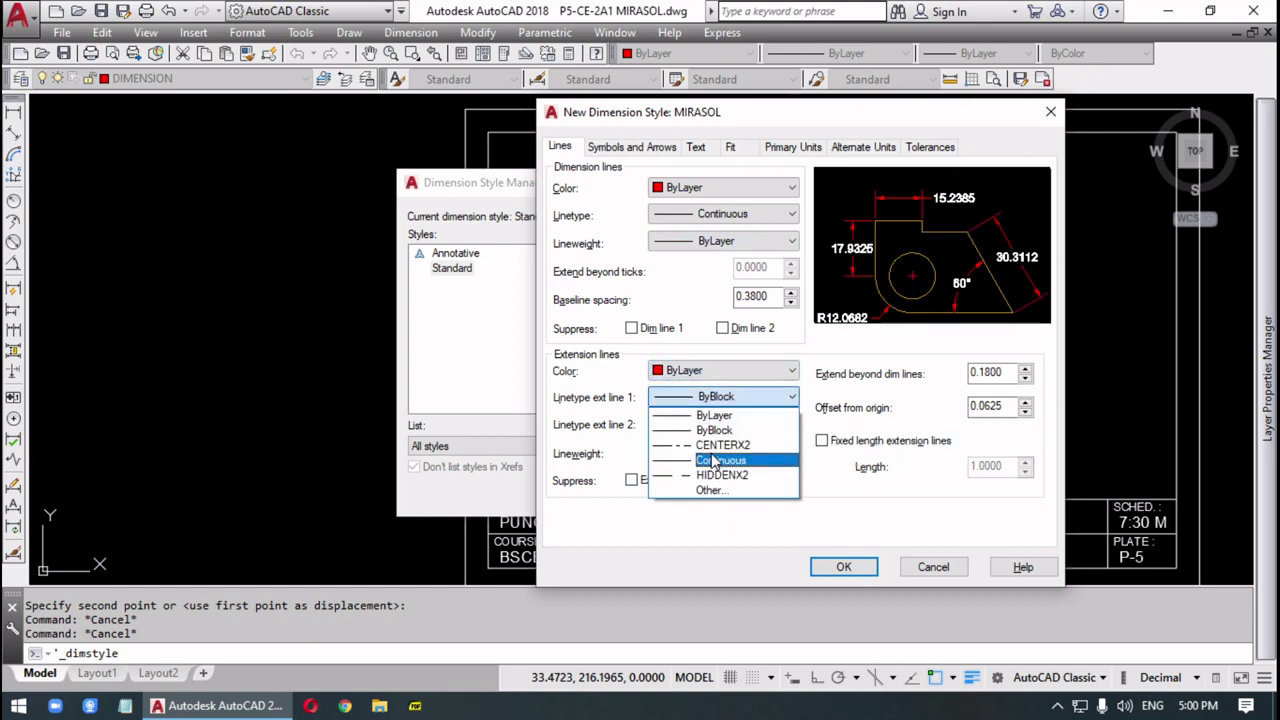
pyautogui.click(720, 457)
pyautogui.click(727, 425)
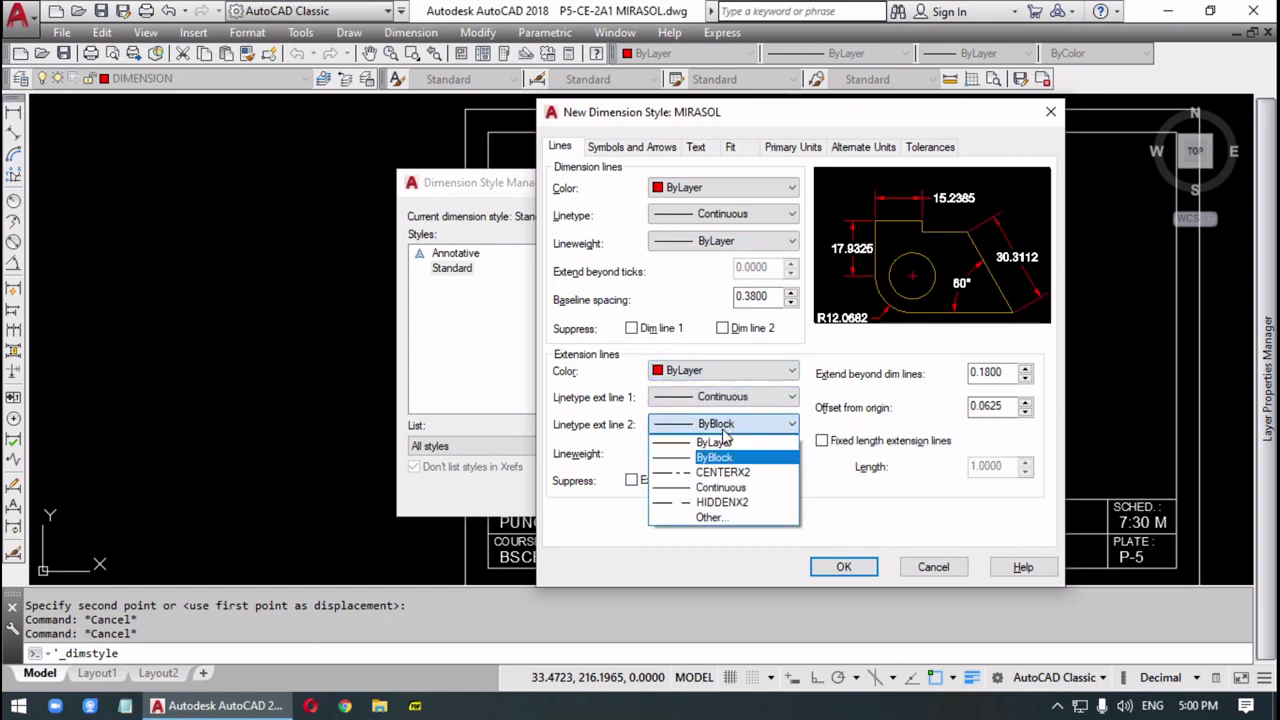
pyautogui.click(725, 486)
pyautogui.click(737, 458)
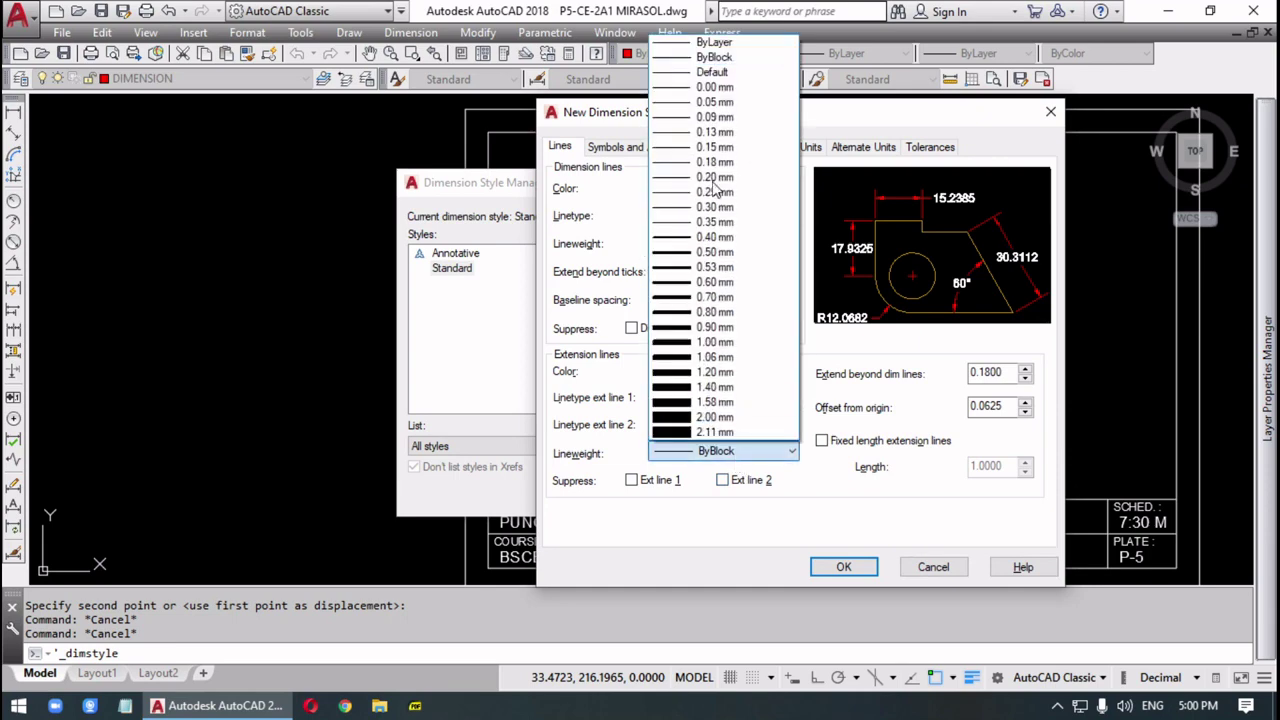
pyautogui.click(731, 47)
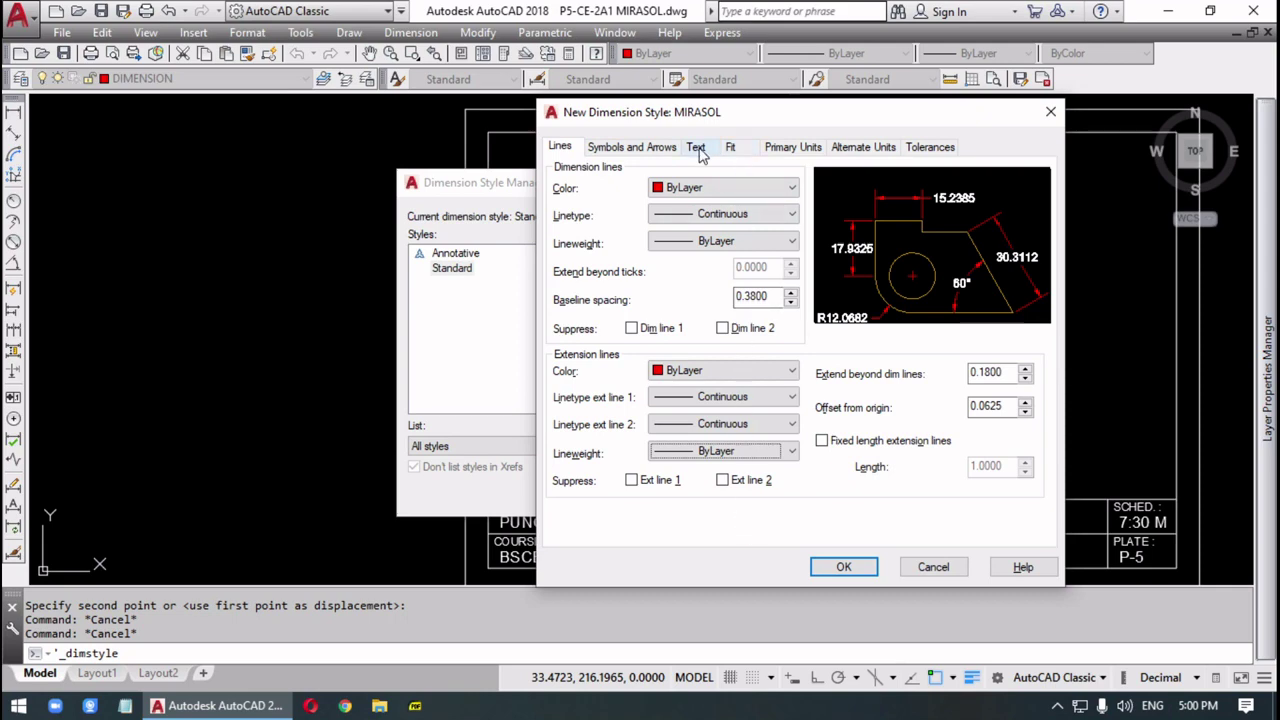
# - Set the linear precision to 0.00 with trailing zeros suppressed, then save the new style and close the Dimension Style Manager
pyautogui.click(697, 148)
pyautogui.click(732, 148)
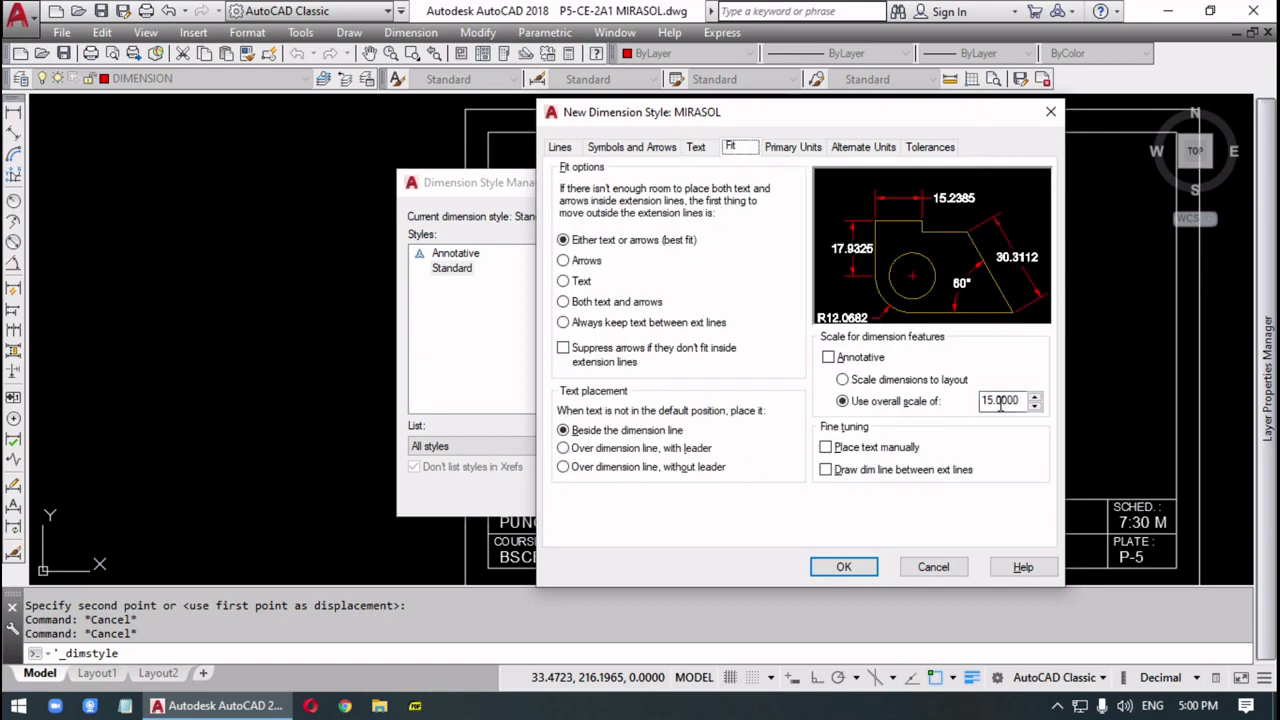
pyautogui.click(797, 146)
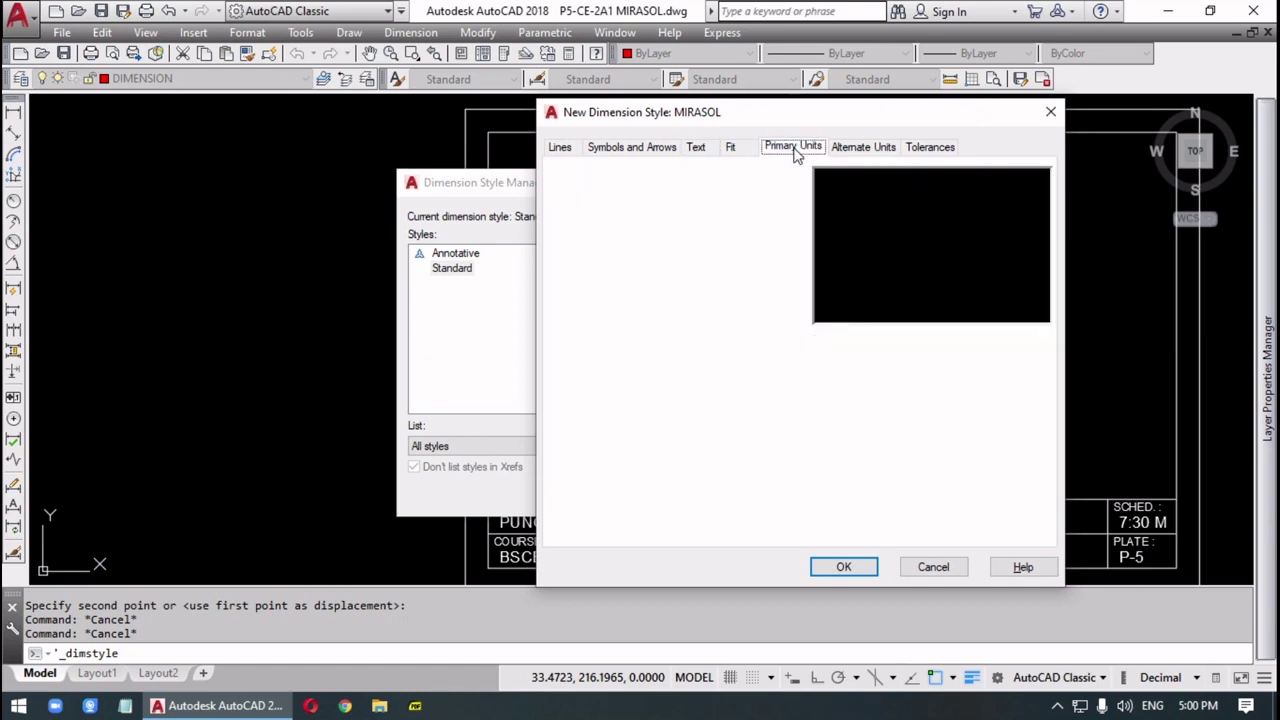
pyautogui.click(697, 214)
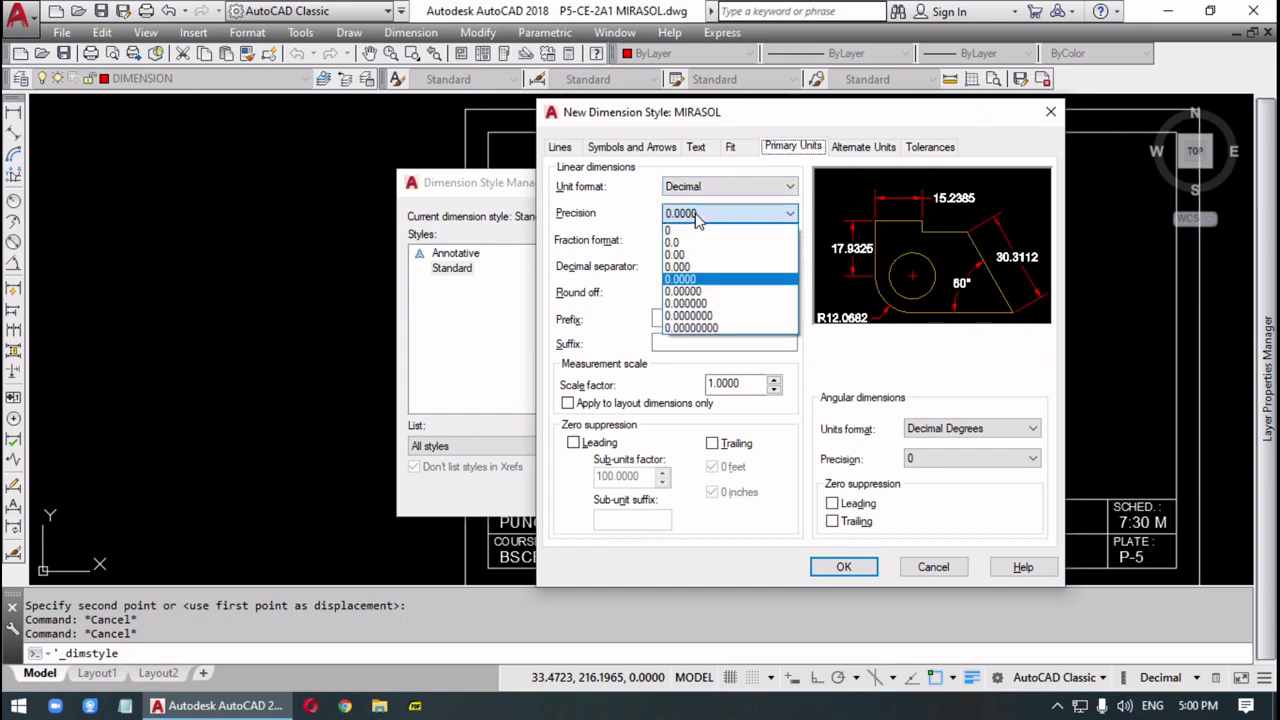
pyautogui.click(700, 258)
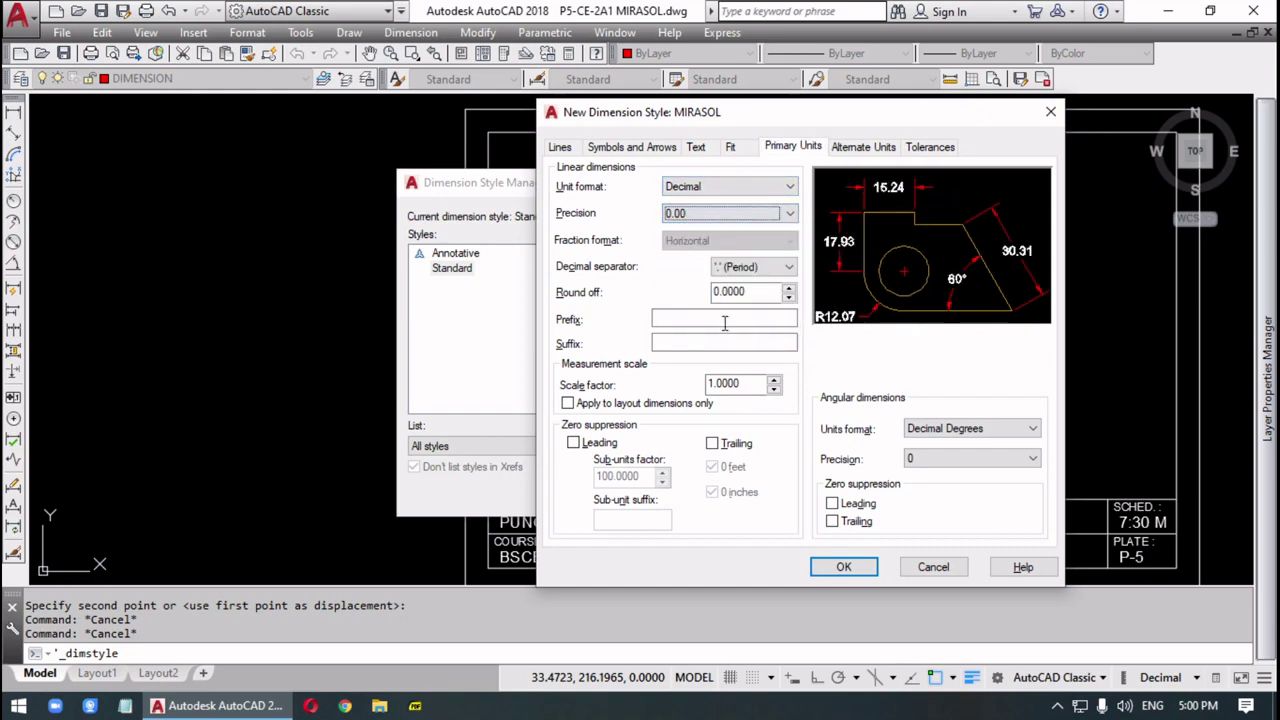
pyautogui.click(712, 444)
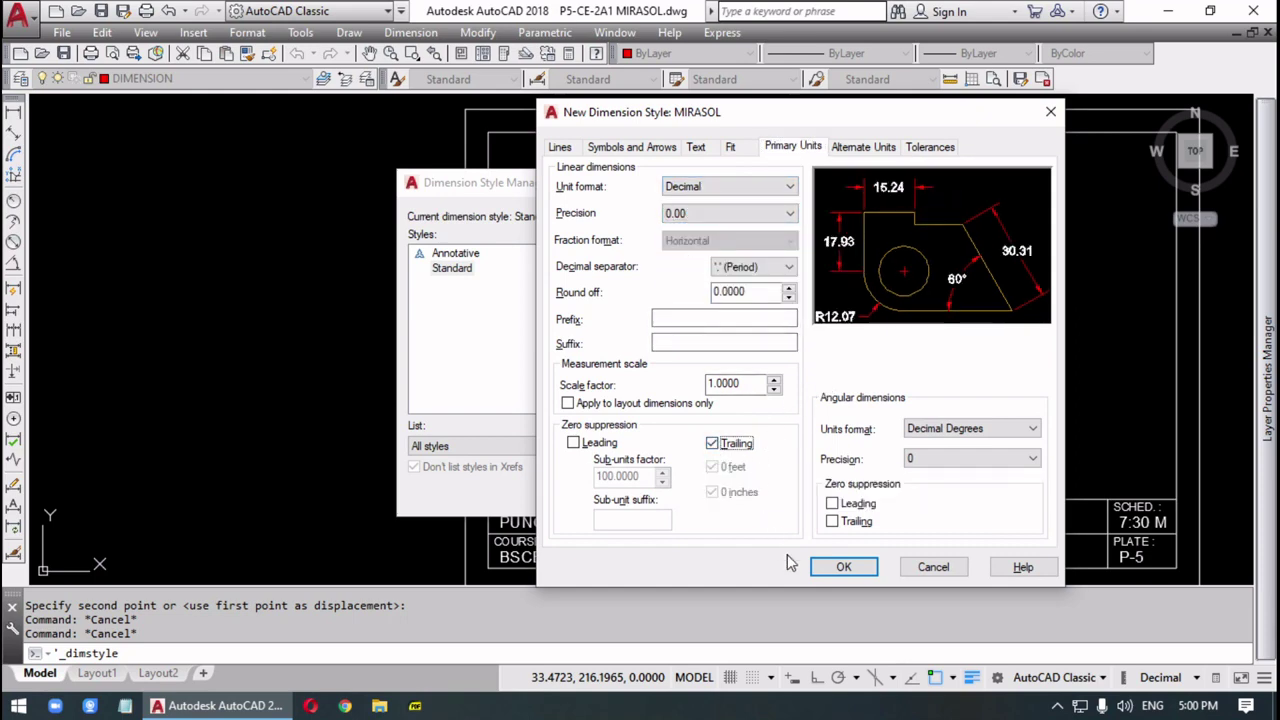
pyautogui.click(845, 567)
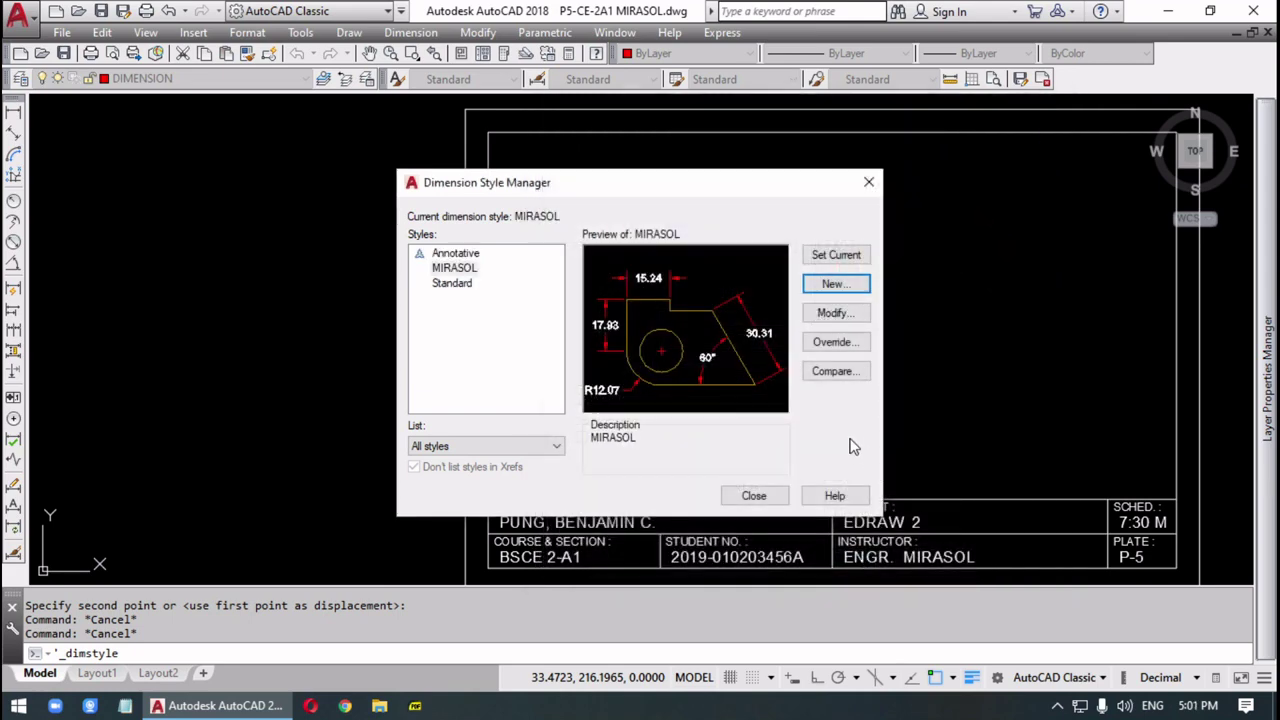
pyautogui.click(754, 496)
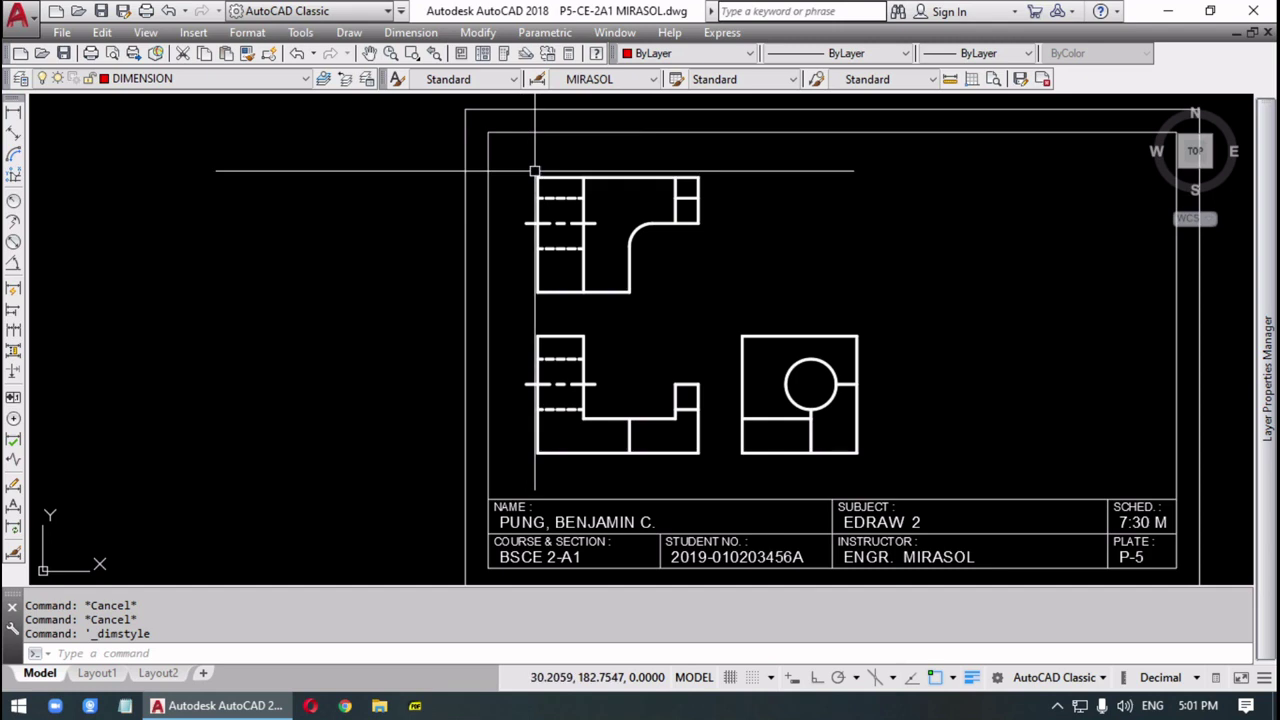
# - Add a linear dimension above the top view for the width of its leftmost section
pyautogui.scroll(2, 535, 171)
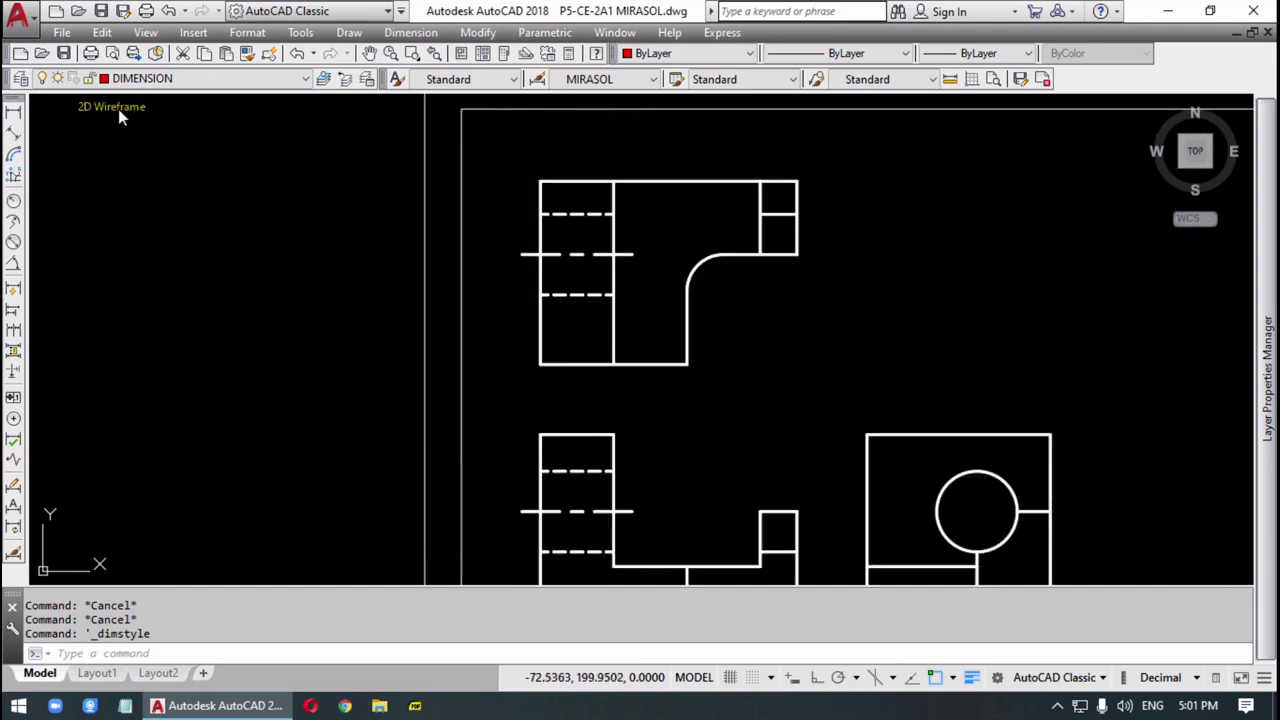
pyautogui.click(14, 114)
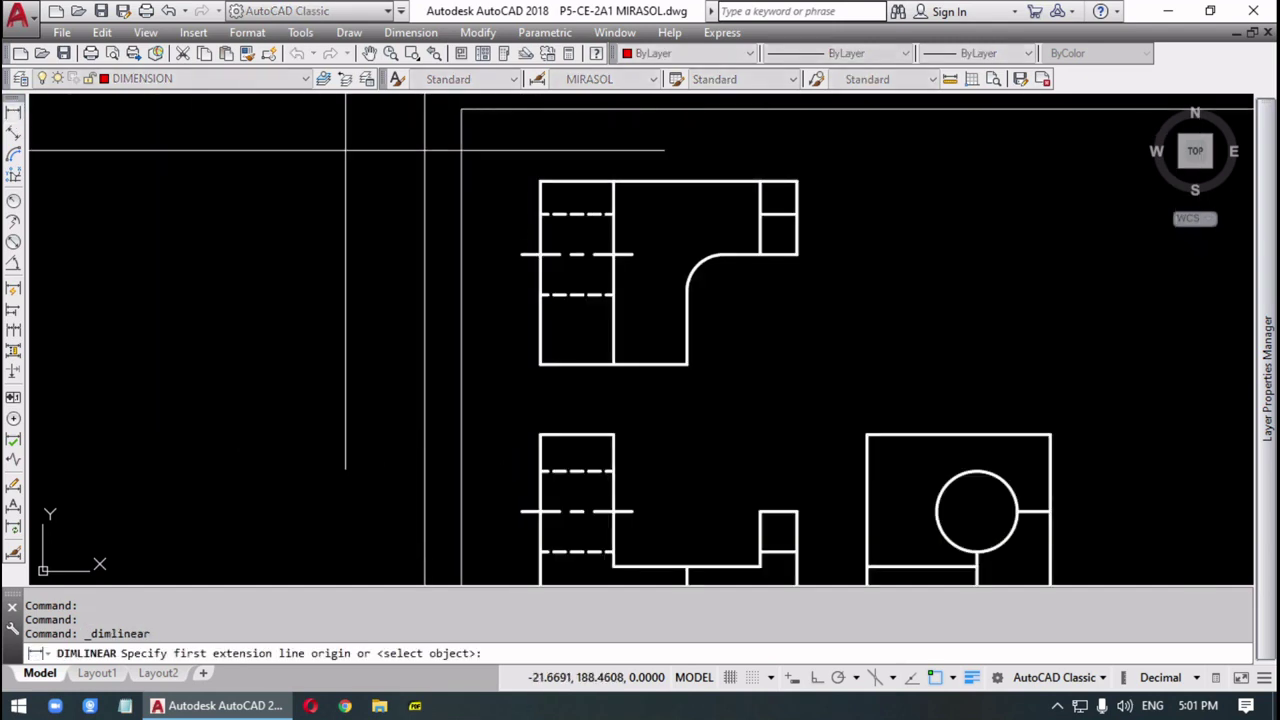
pyautogui.click(539, 181)
pyautogui.click(613, 181)
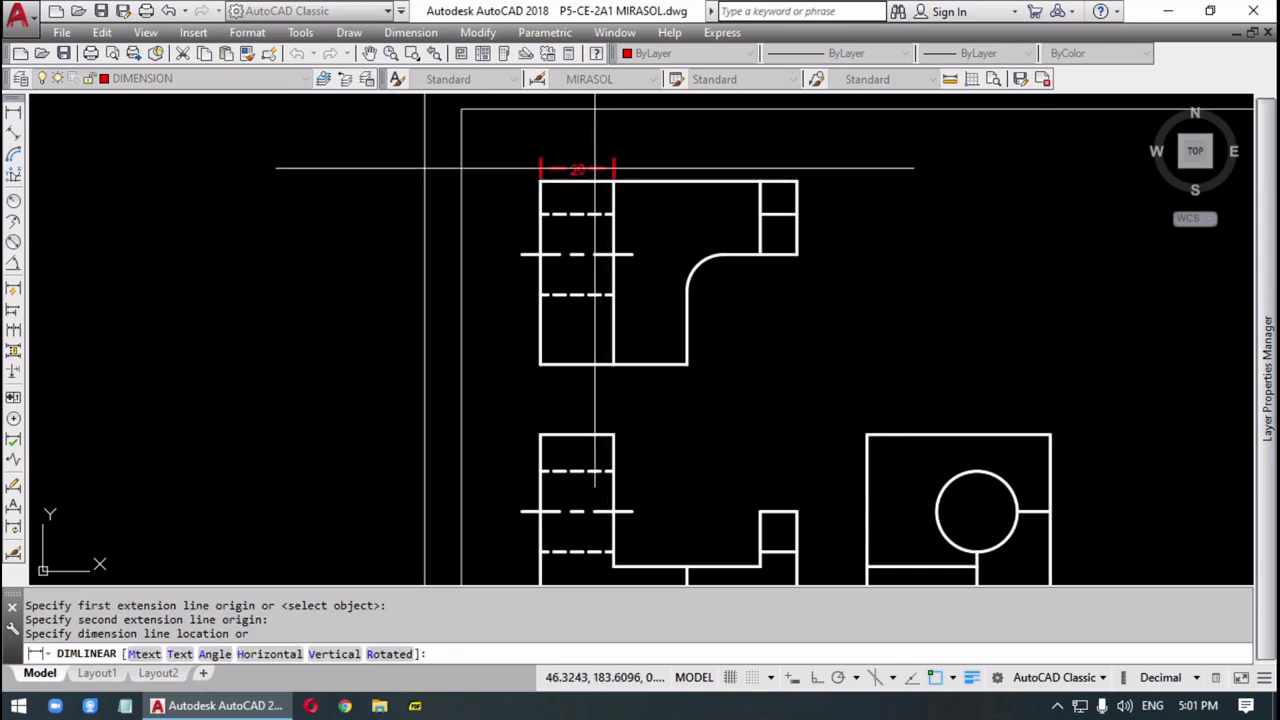
pyautogui.click(593, 155)
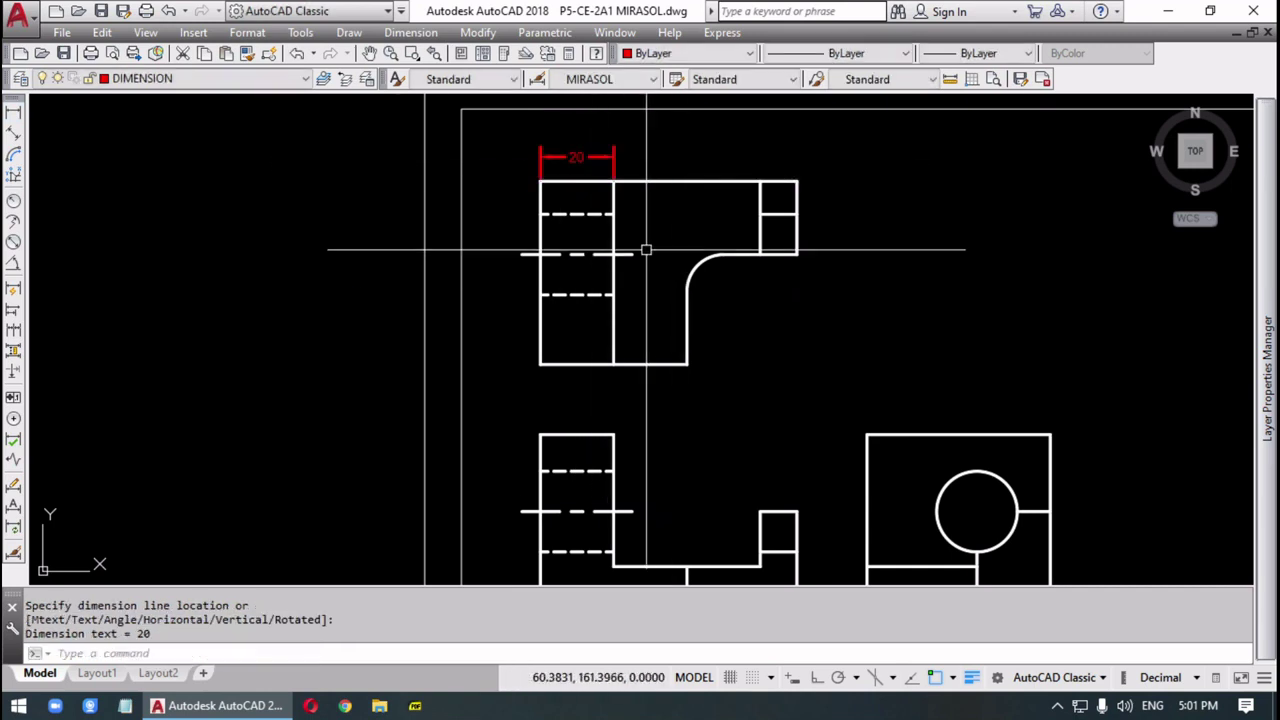
# - Continue the dimension chain above the top view through the arc's lower end and the next vertical line to the upper-right corner
pyautogui.click(15, 335)
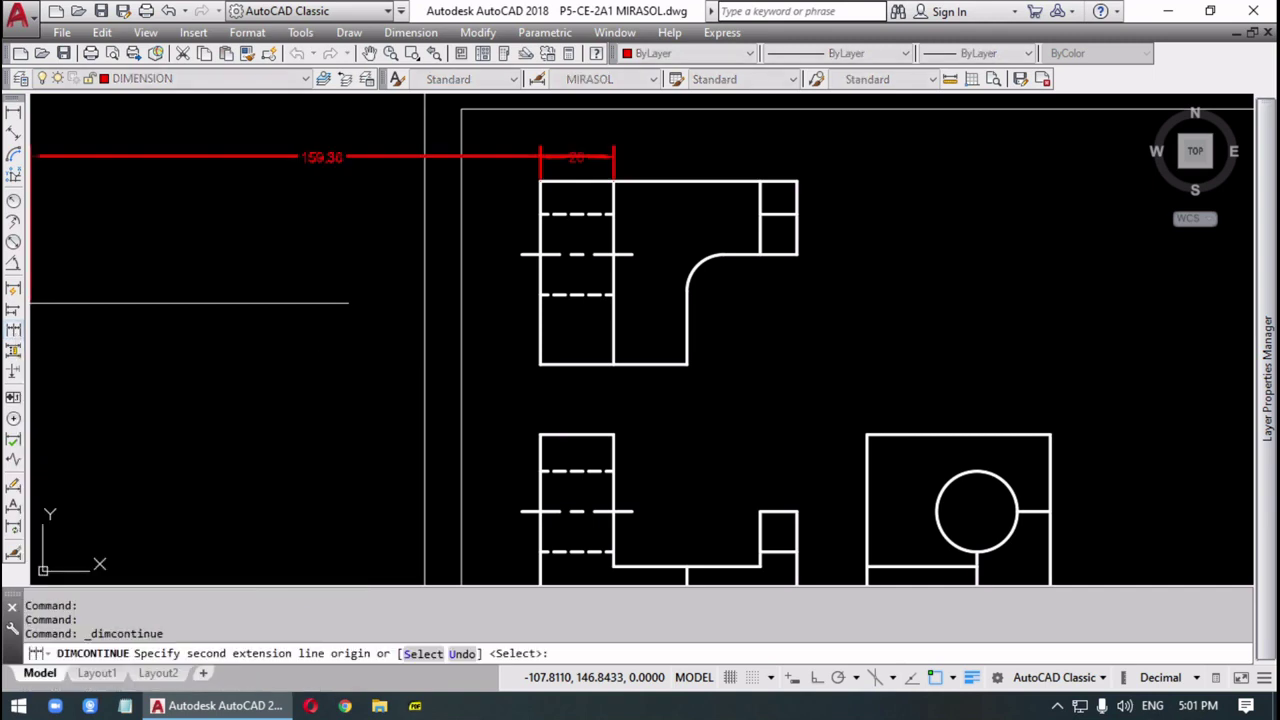
pyautogui.click(687, 285)
pyautogui.click(760, 182)
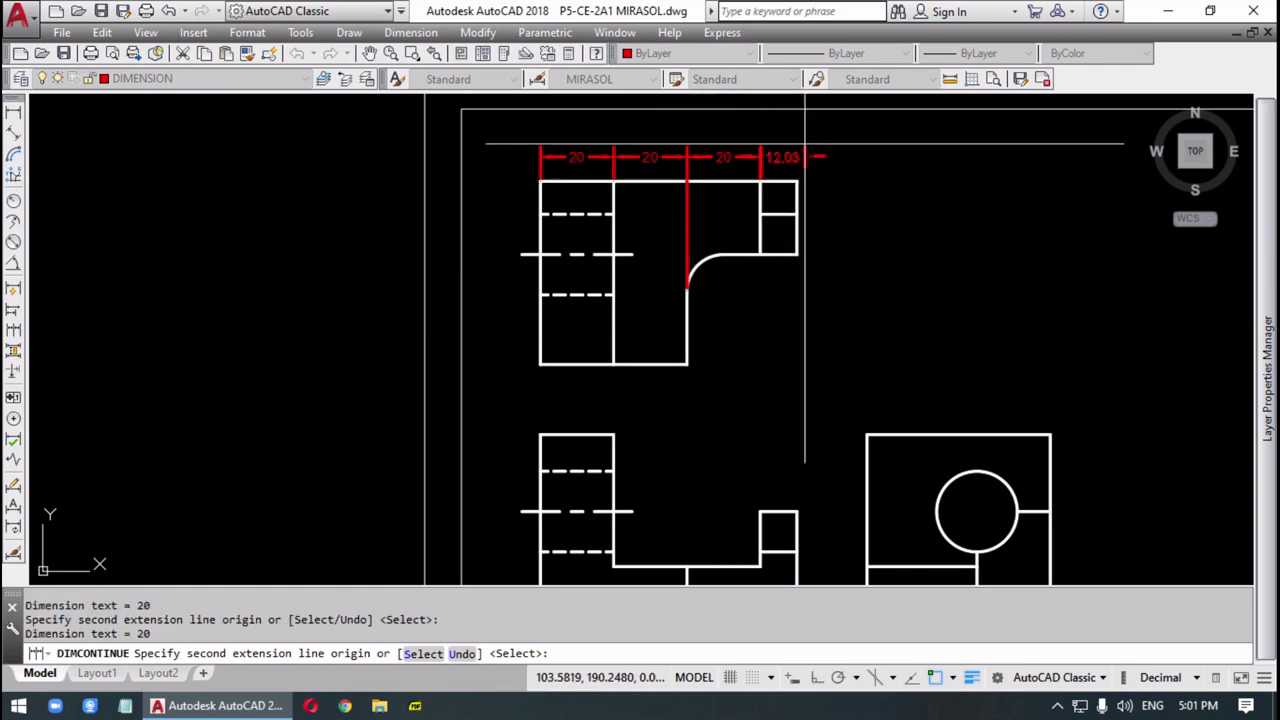
pyautogui.click(797, 182)
pyautogui.press('Return')
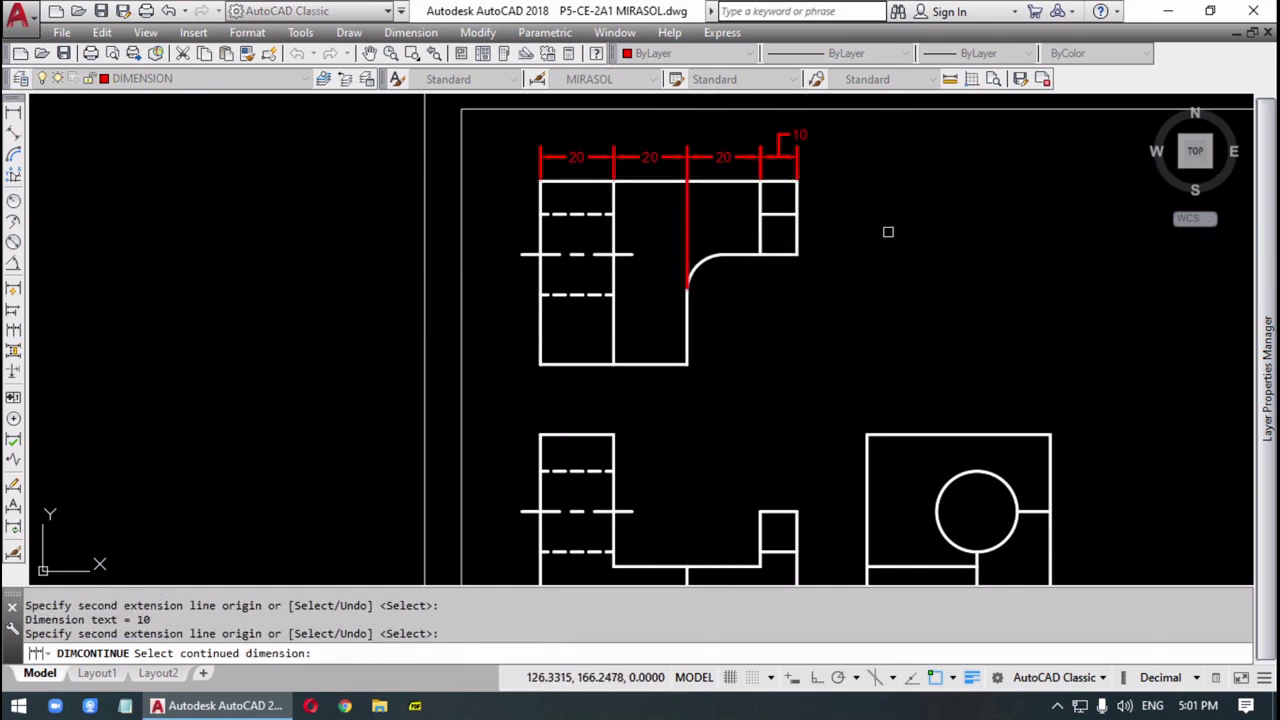
# - Add a vertical linear dimension beside the short right edge of the top view
pyautogui.click(14, 113)
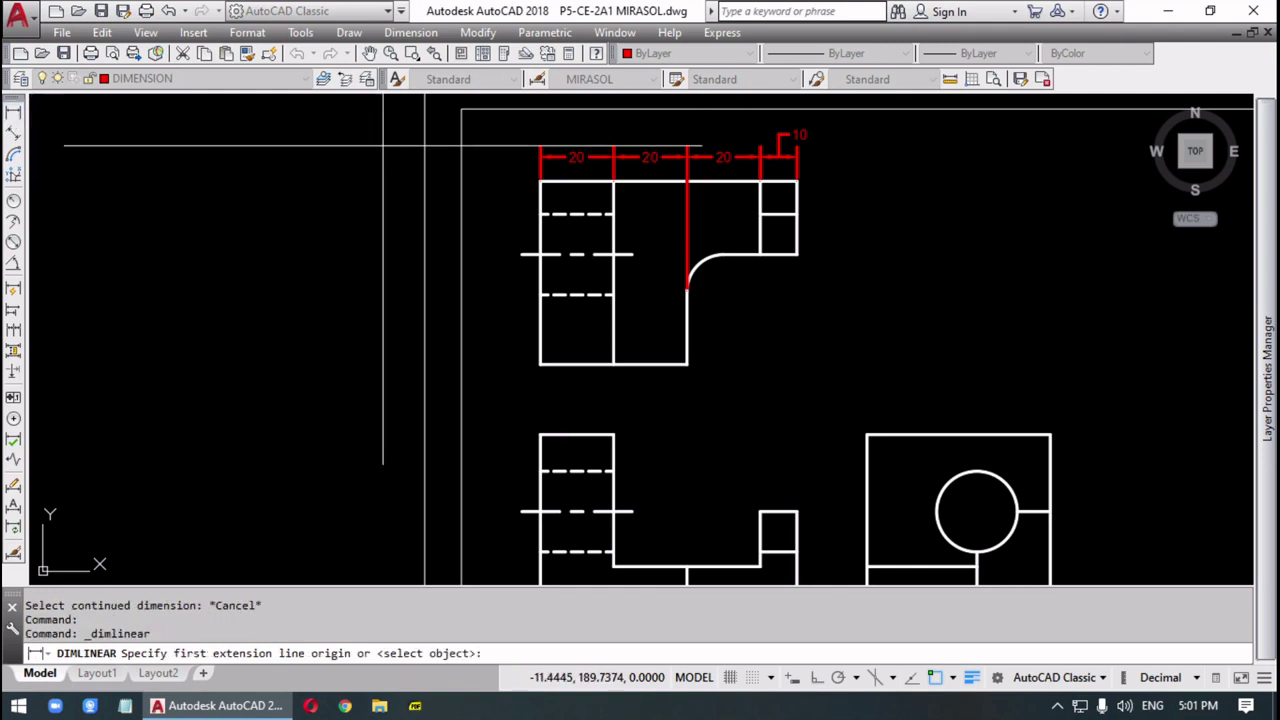
pyautogui.click(798, 186)
pyautogui.click(797, 254)
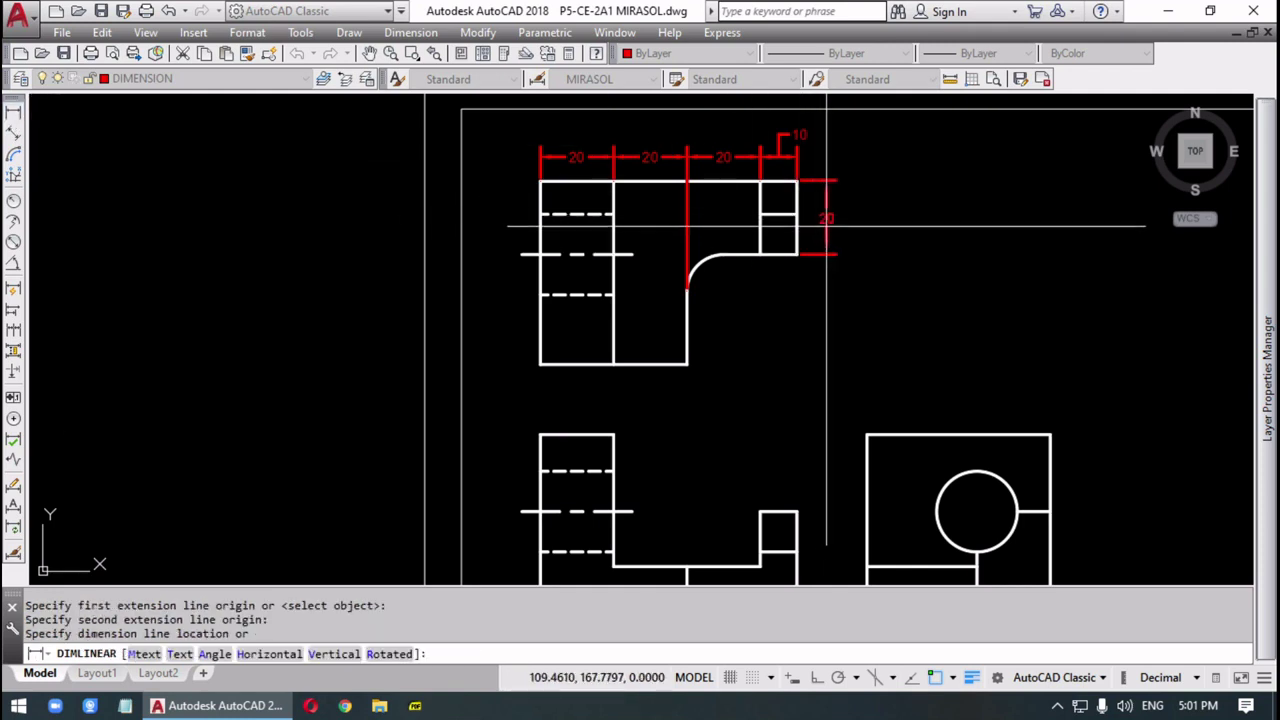
pyautogui.click(827, 240)
# - Add a vertical linear dimension for the full height of the top view, placed outside its left edge
pyautogui.press('Return')
pyautogui.click(540, 182)
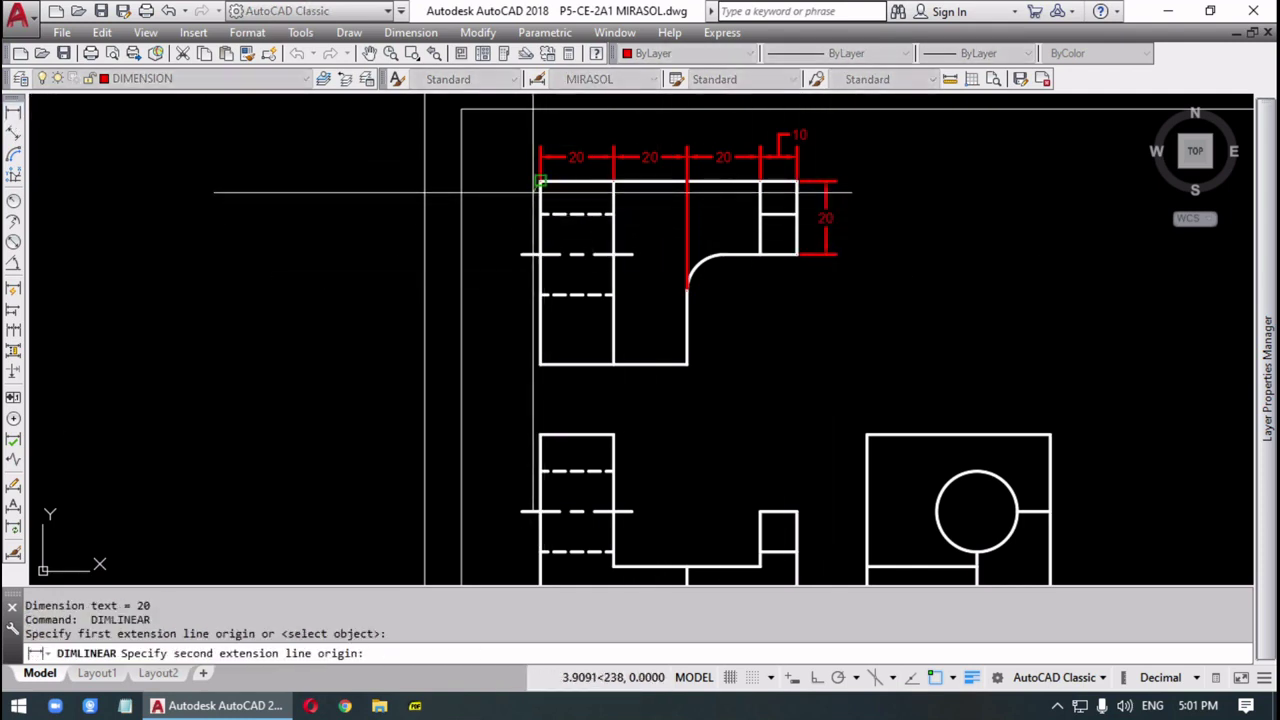
pyautogui.click(540, 364)
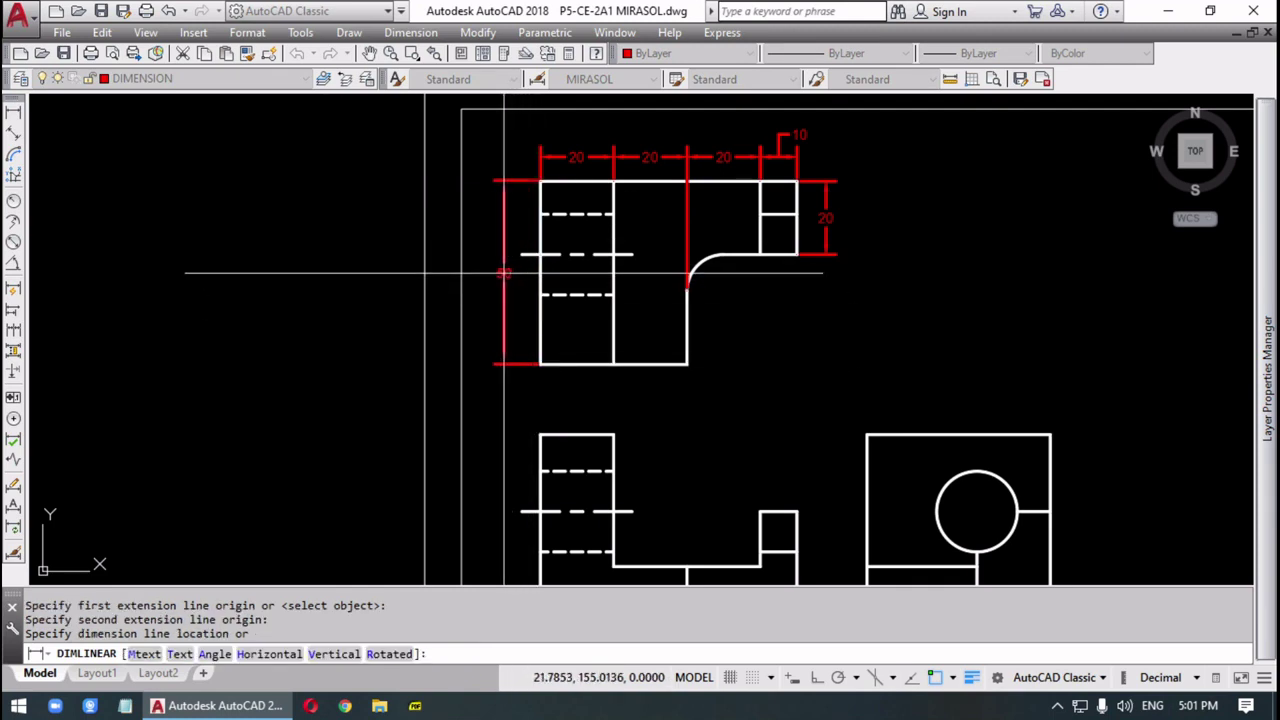
pyautogui.click(500, 271)
# - Add a vertical linear dimension for the front view's base height, from its lower-left corner to the step, placed outside the left edge
pyautogui.moveTo(694, 400); pyautogui.dragTo(674, 249, button='middle')
pyautogui.click(13, 113)
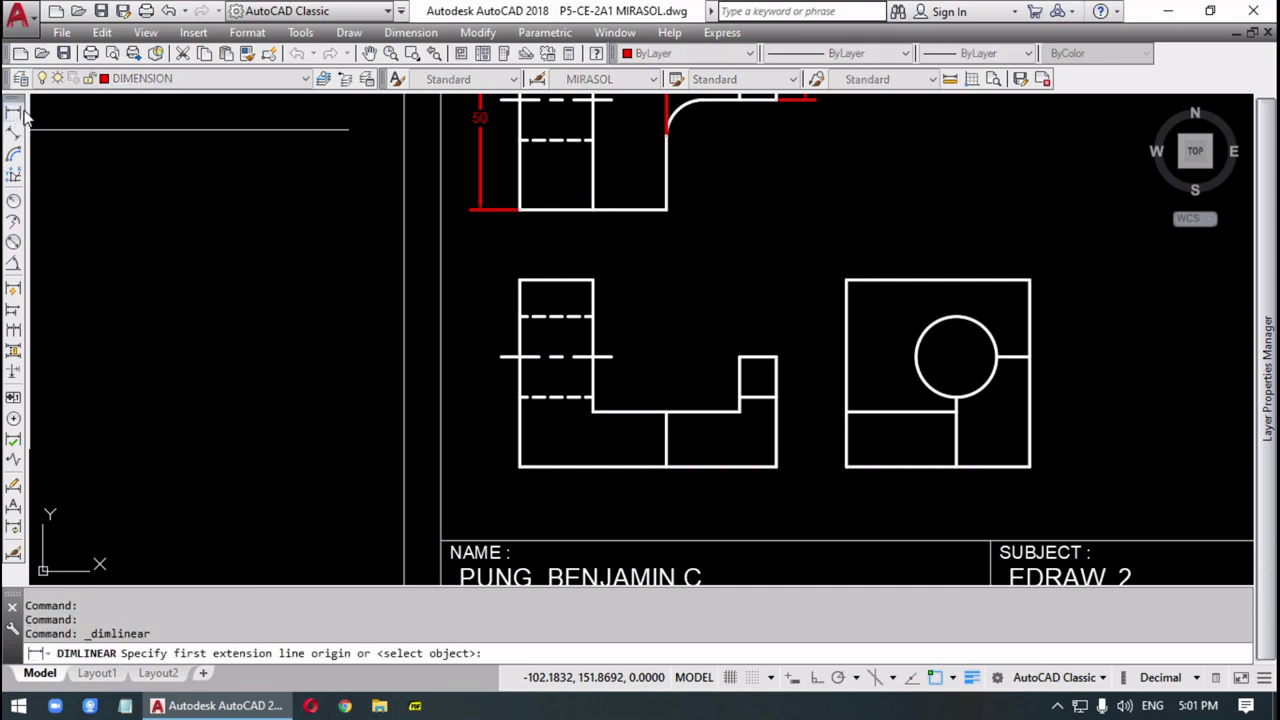
pyautogui.click(519, 467)
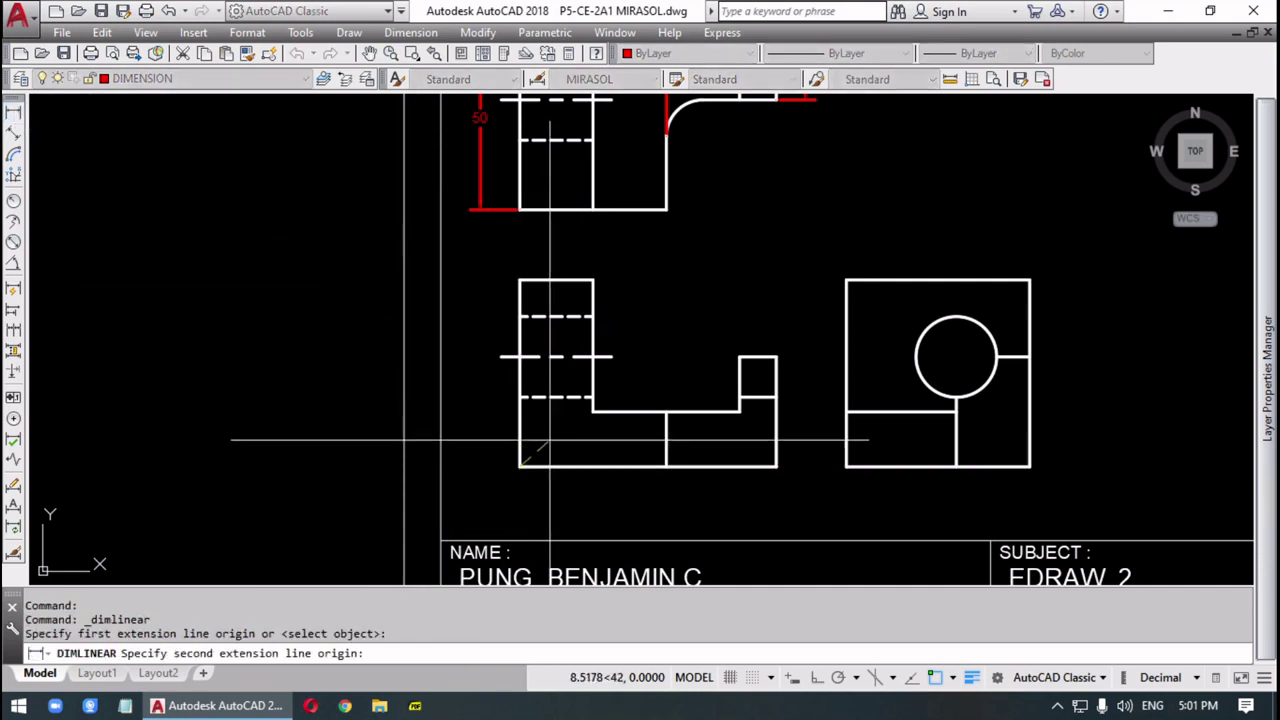
pyautogui.click(593, 411)
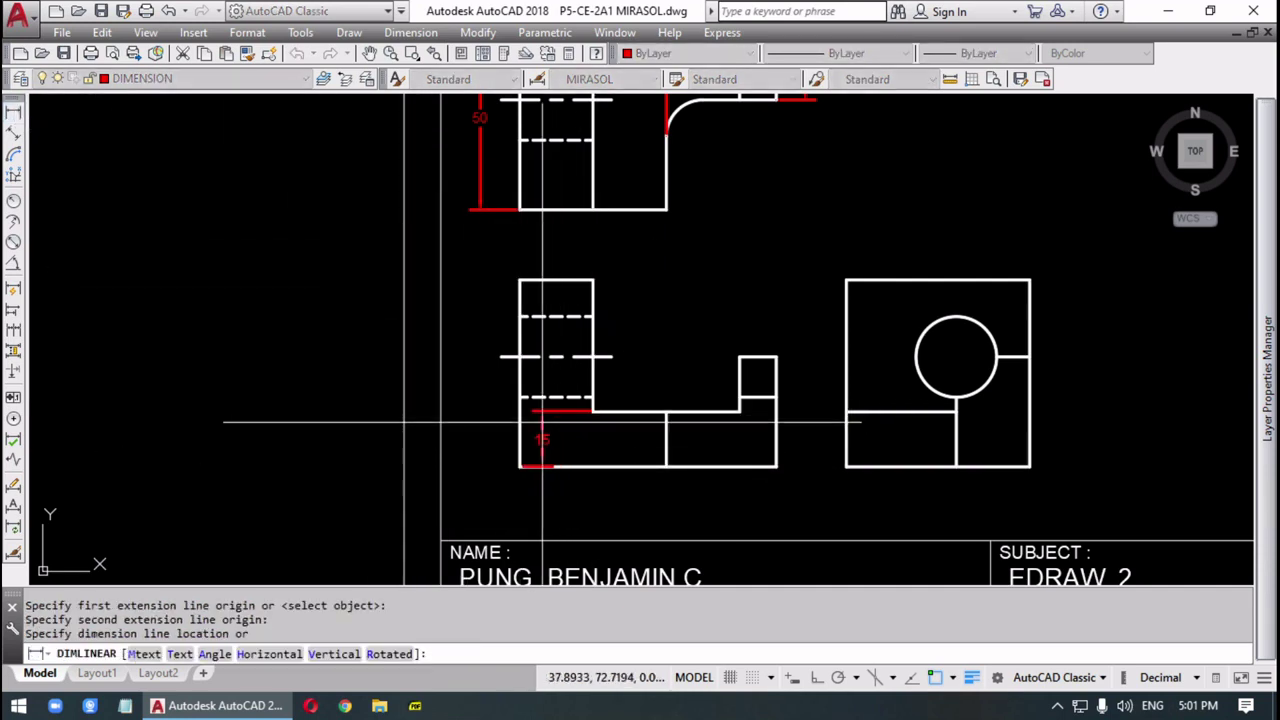
pyautogui.click(493, 427)
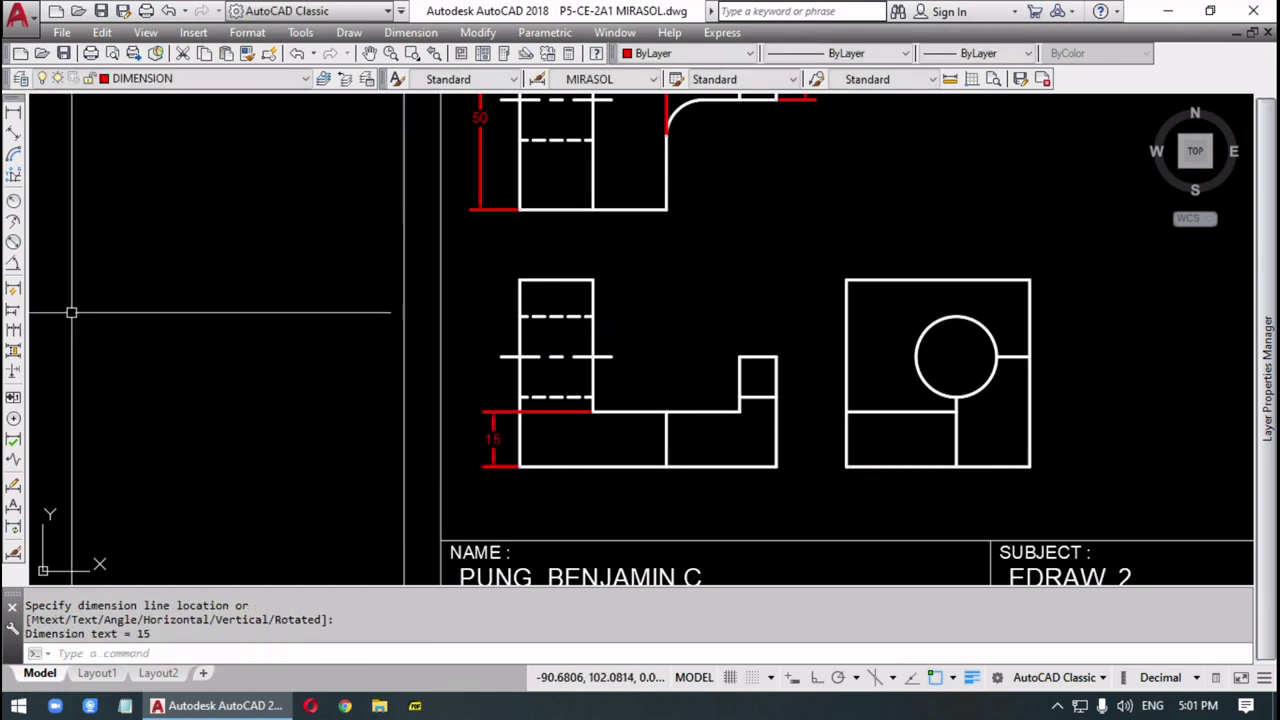
# - Add a baseline dimension from the base-height dimension to the front view's upper-left corner for the full height
pyautogui.click(13, 310)
pyautogui.click(519, 281)
pyautogui.press('Return')
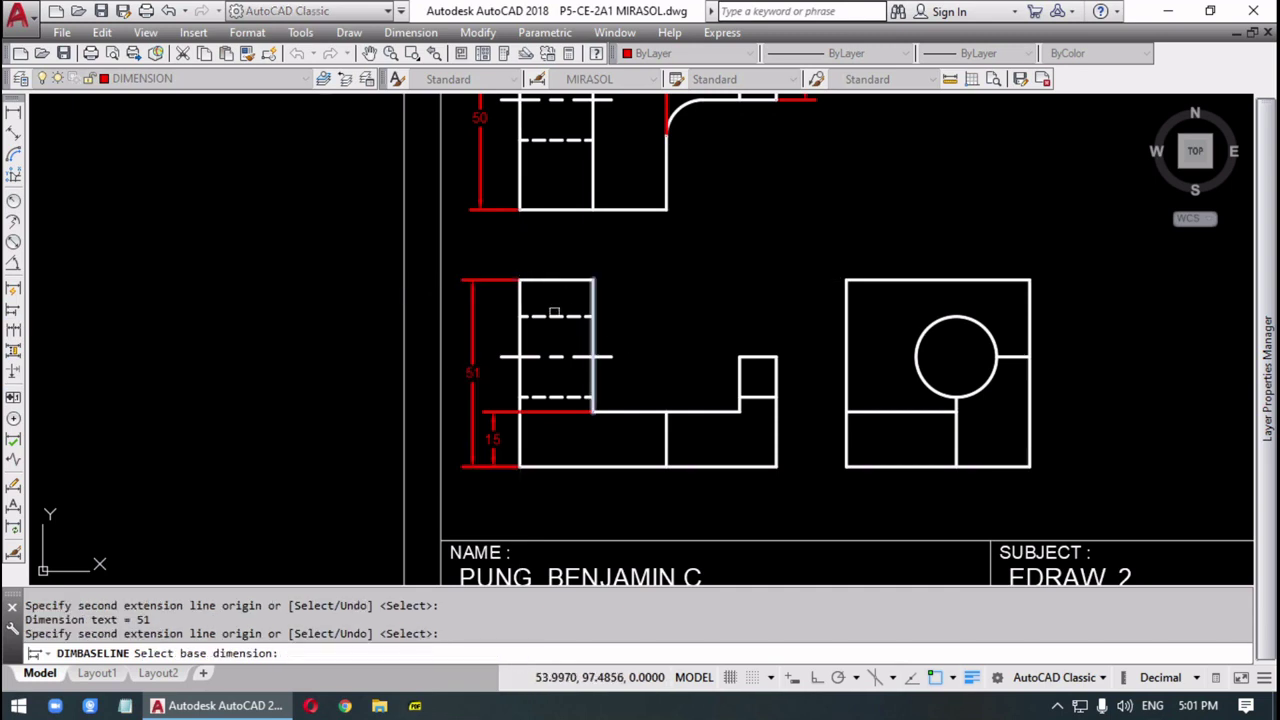
# - Add a vertical linear dimension for the front view's right edge, placed just outside that edge
pyautogui.click(13, 113)
pyautogui.click(776, 466)
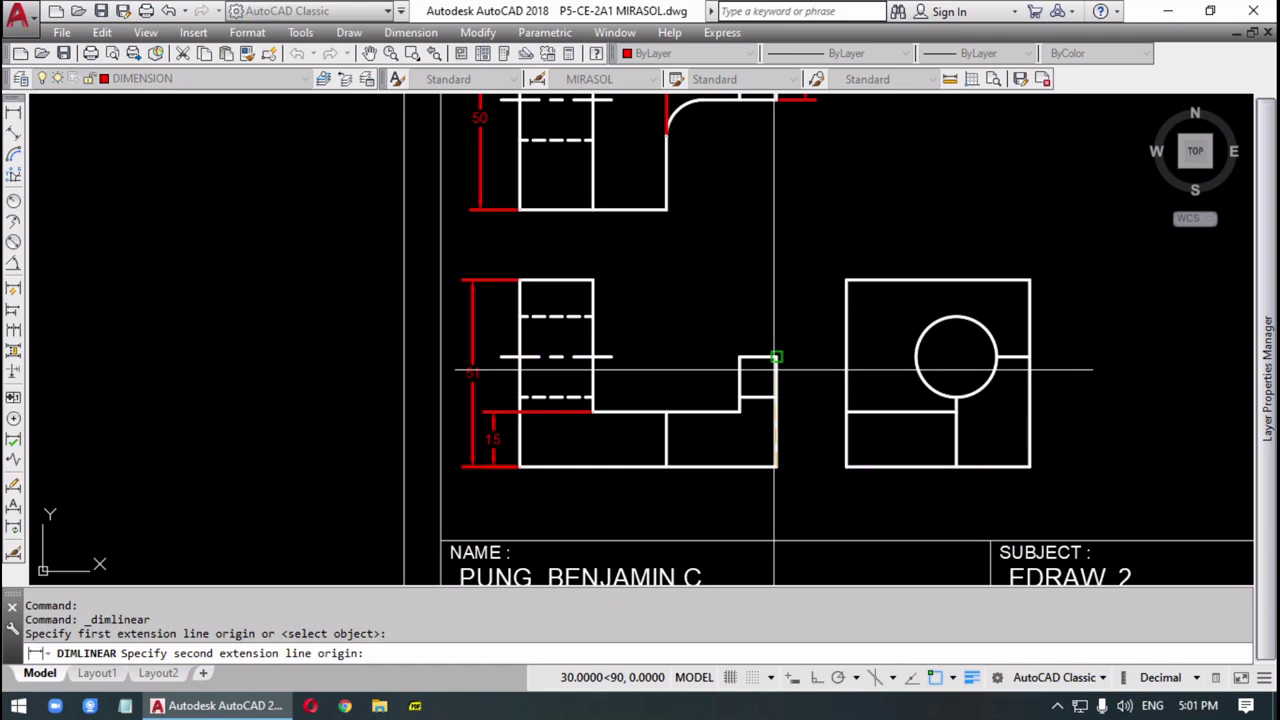
pyautogui.click(776, 358)
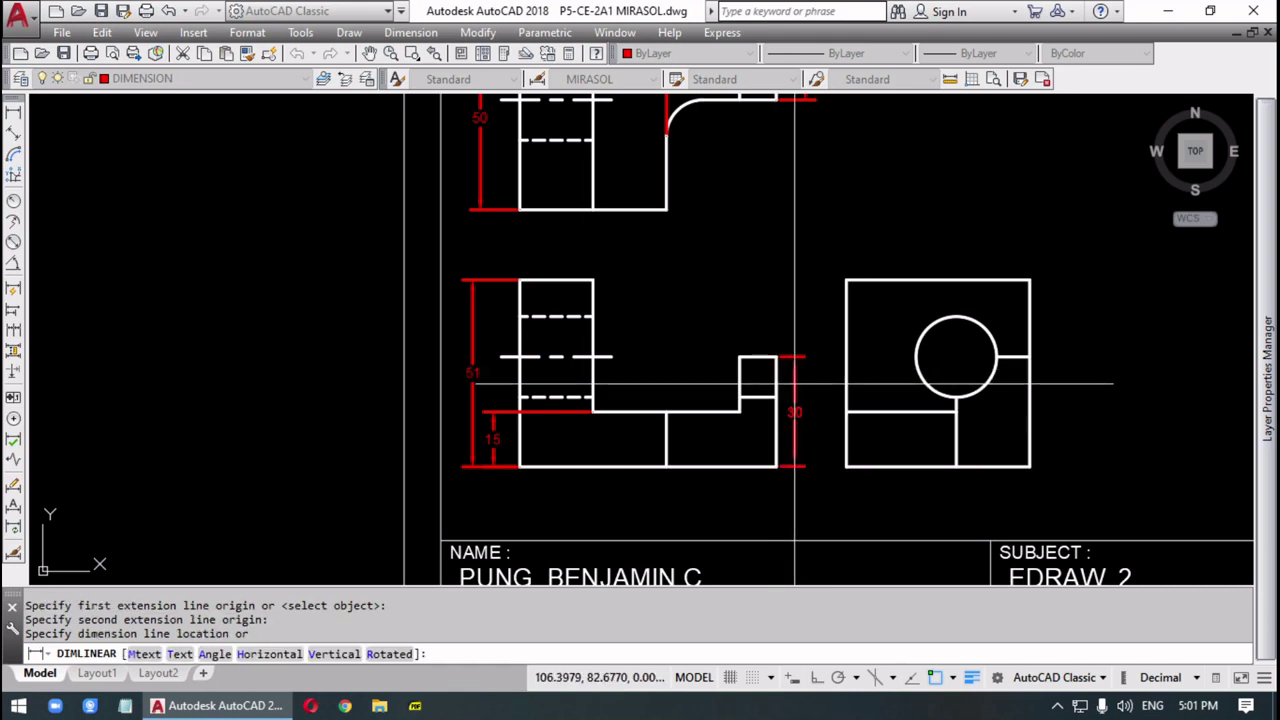
pyautogui.click(802, 383)
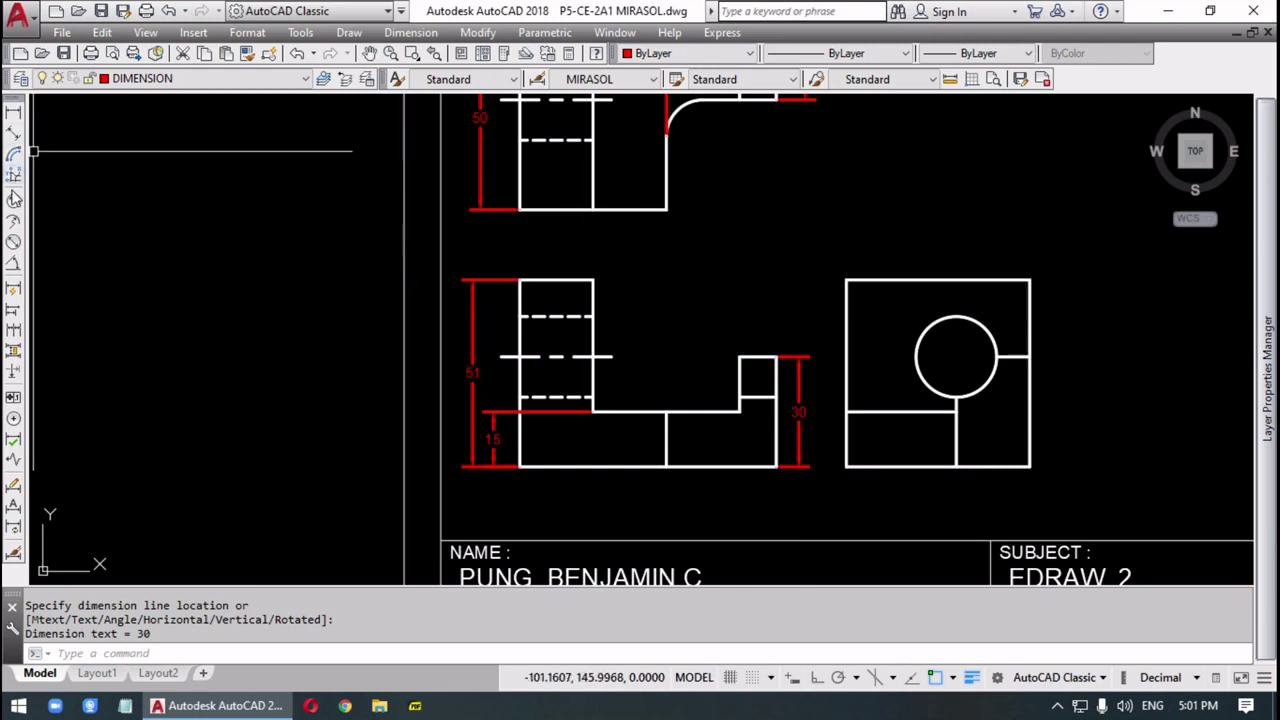
# - Add a radius dimension to the circle in the side view, with its text above and to the left of the circle
pyautogui.click(13, 202)
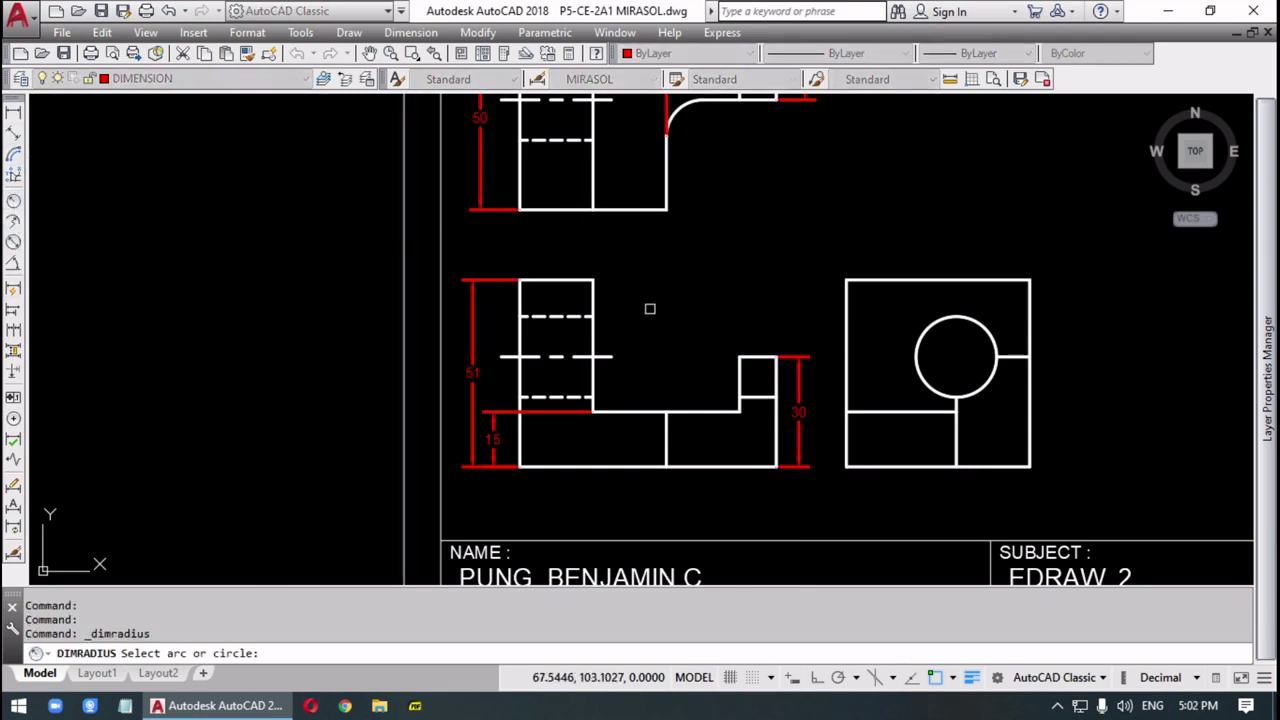
pyautogui.click(952, 316)
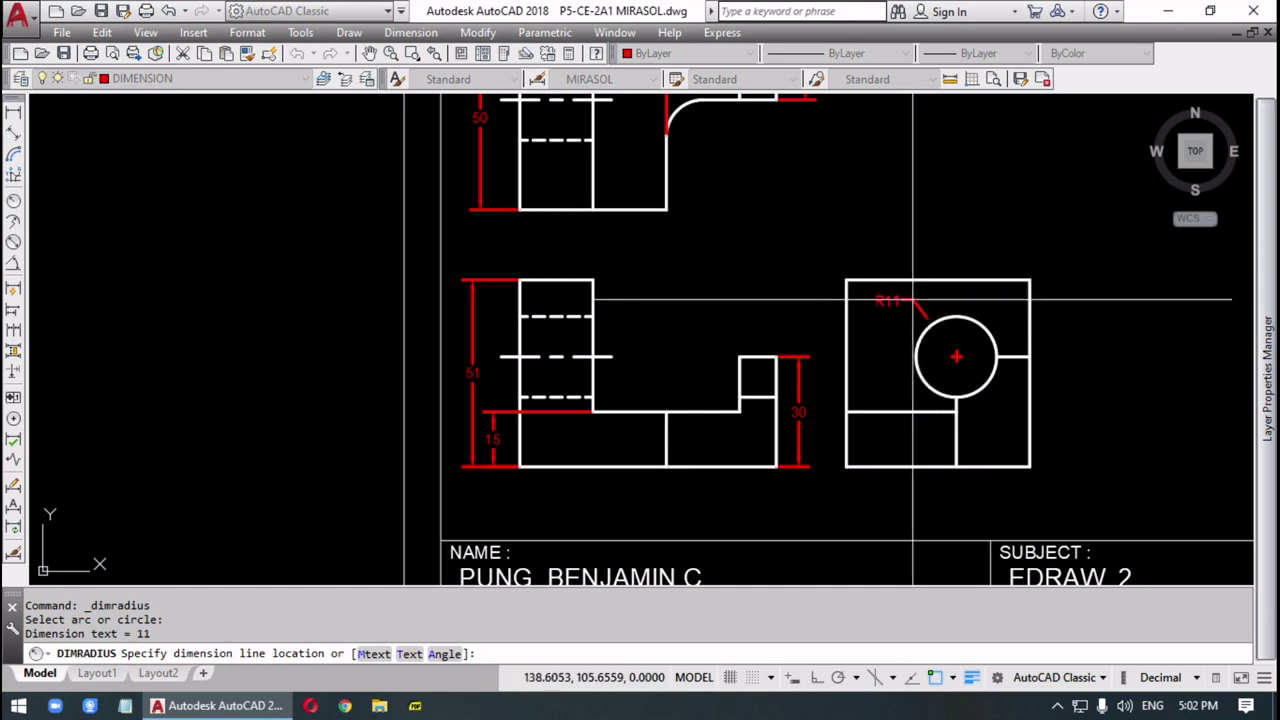
pyautogui.click(912, 298)
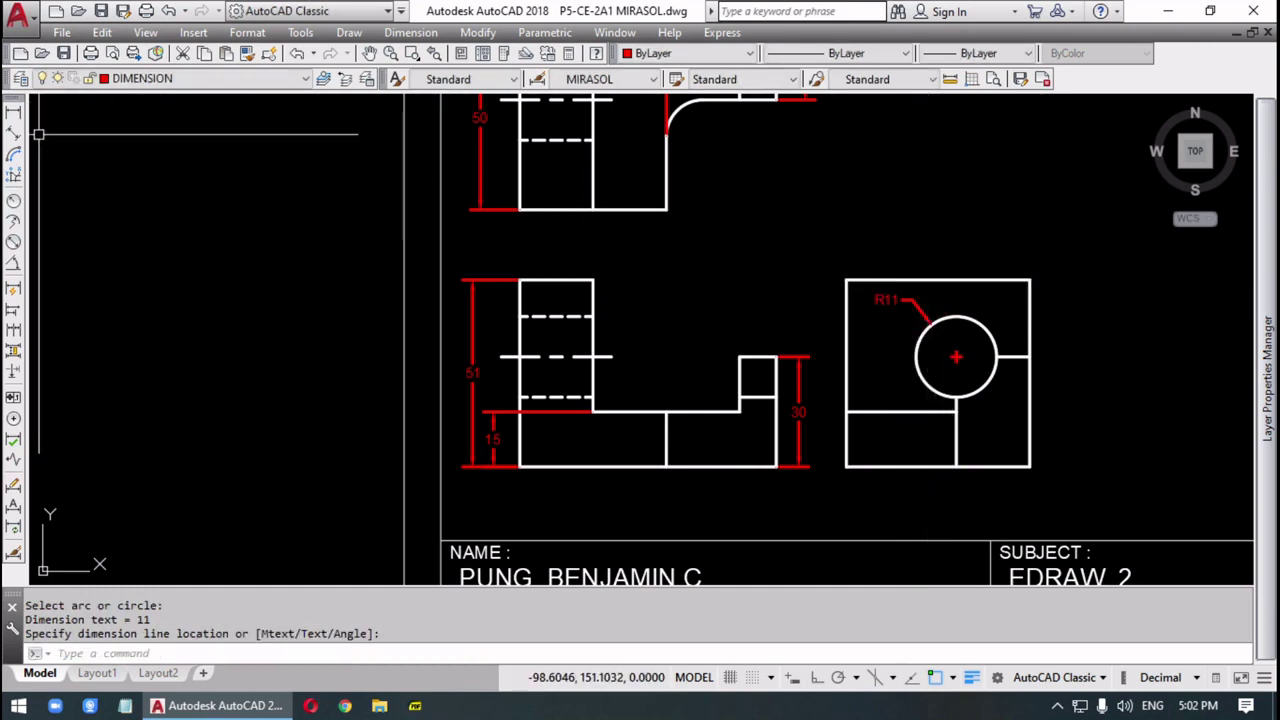
# - Add a radius dimension to the arc in the top view, with its text below and to the right of the arc
pyautogui.click(14, 201)
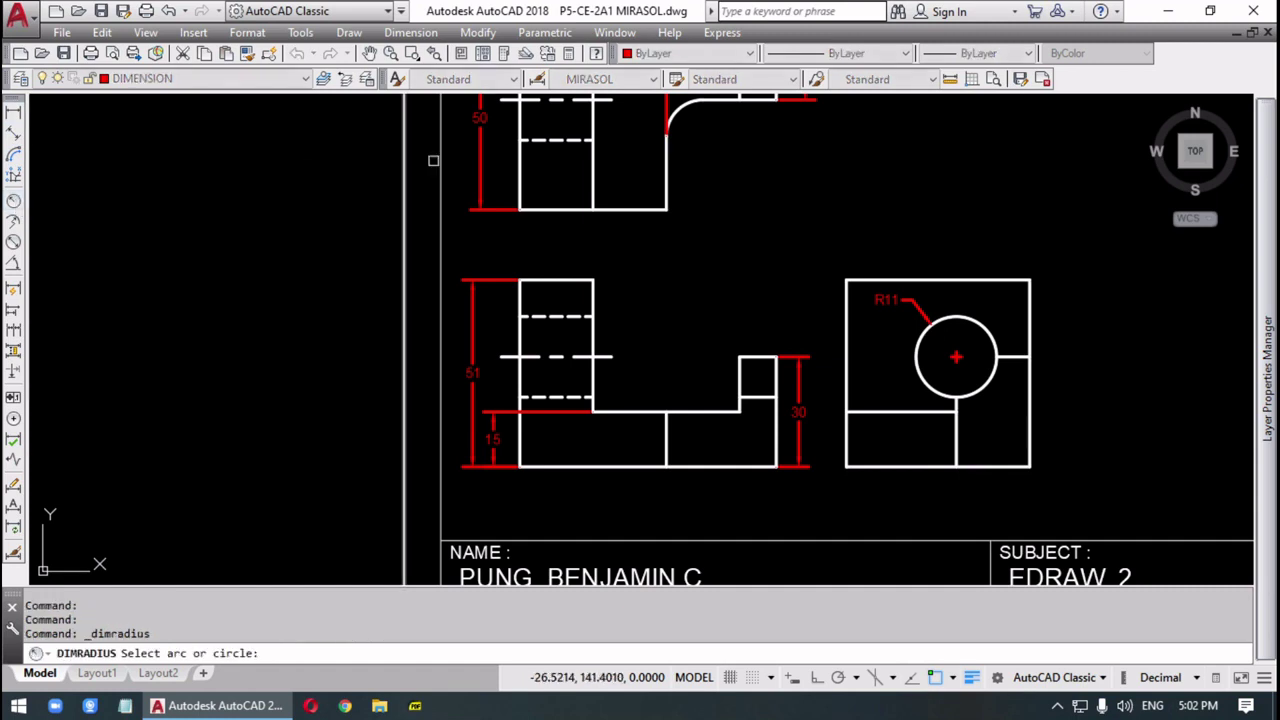
pyautogui.click(687, 108)
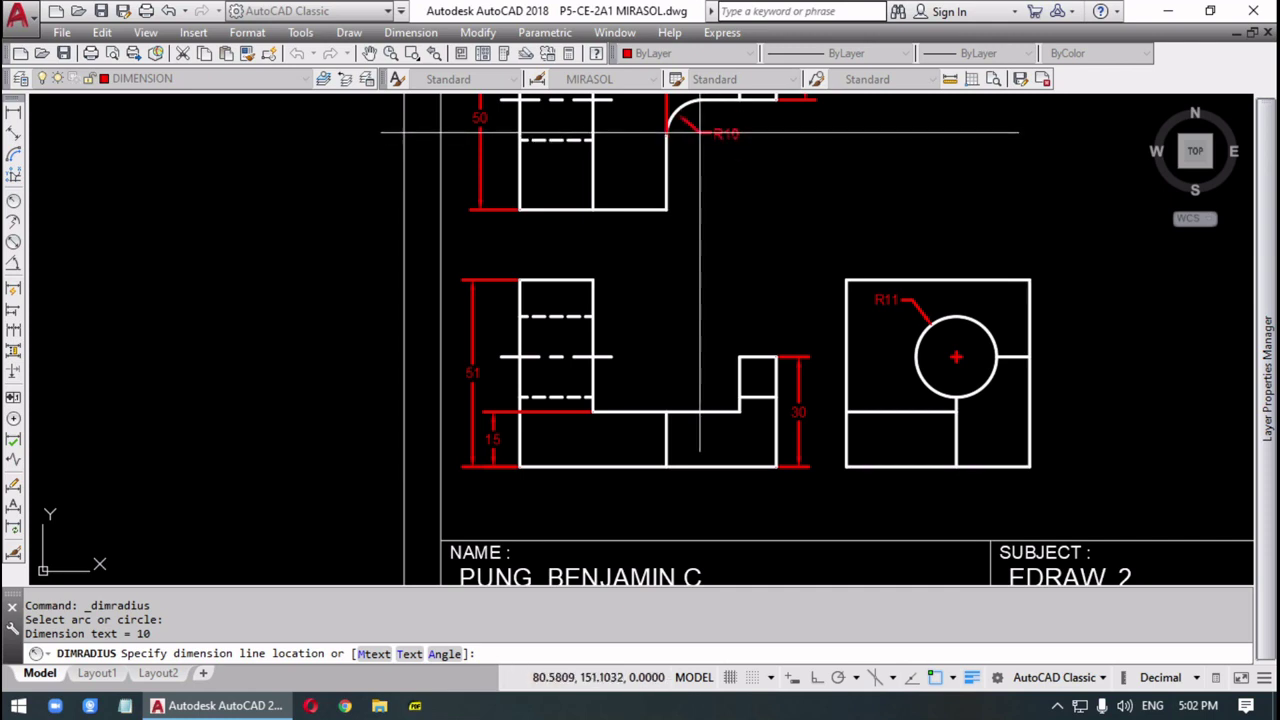
pyautogui.click(700, 131)
# - Make TEXT the current layer
pyautogui.scroll(-2, 740, 214)
pyautogui.moveTo(740, 214); pyautogui.dragTo(742, 287, button='middle')
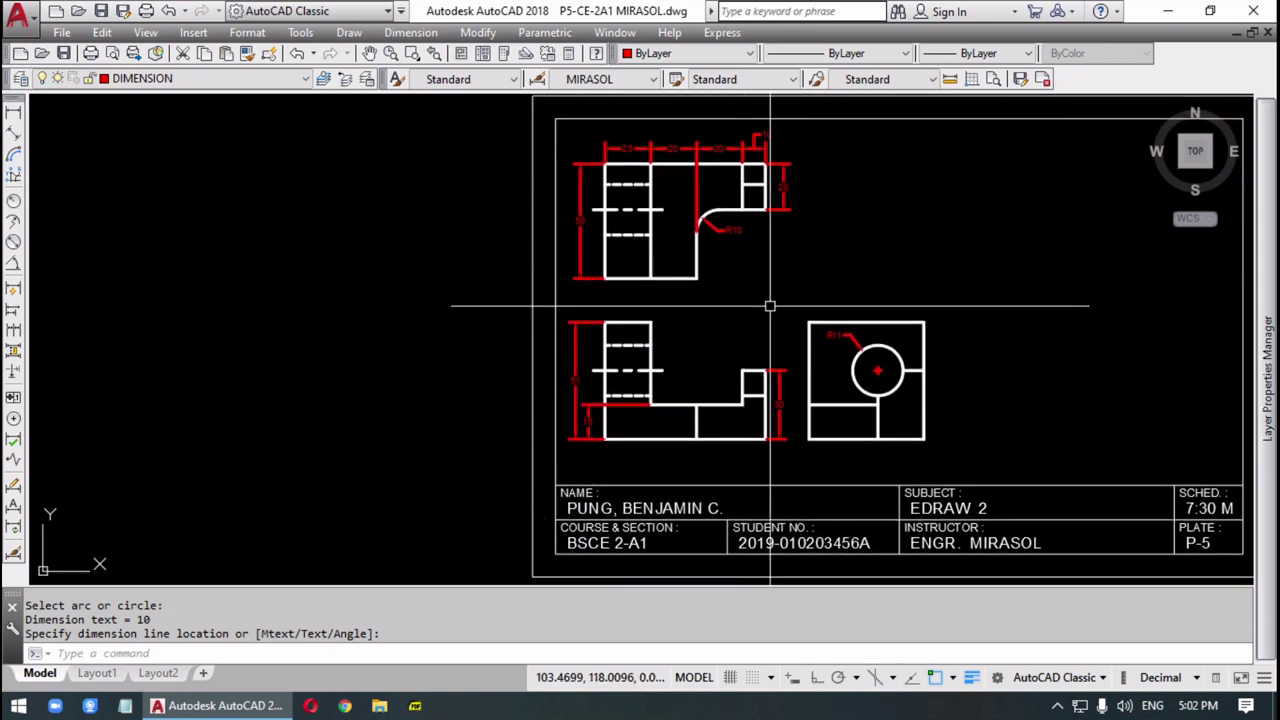
pyautogui.scroll(2, 693, 318)
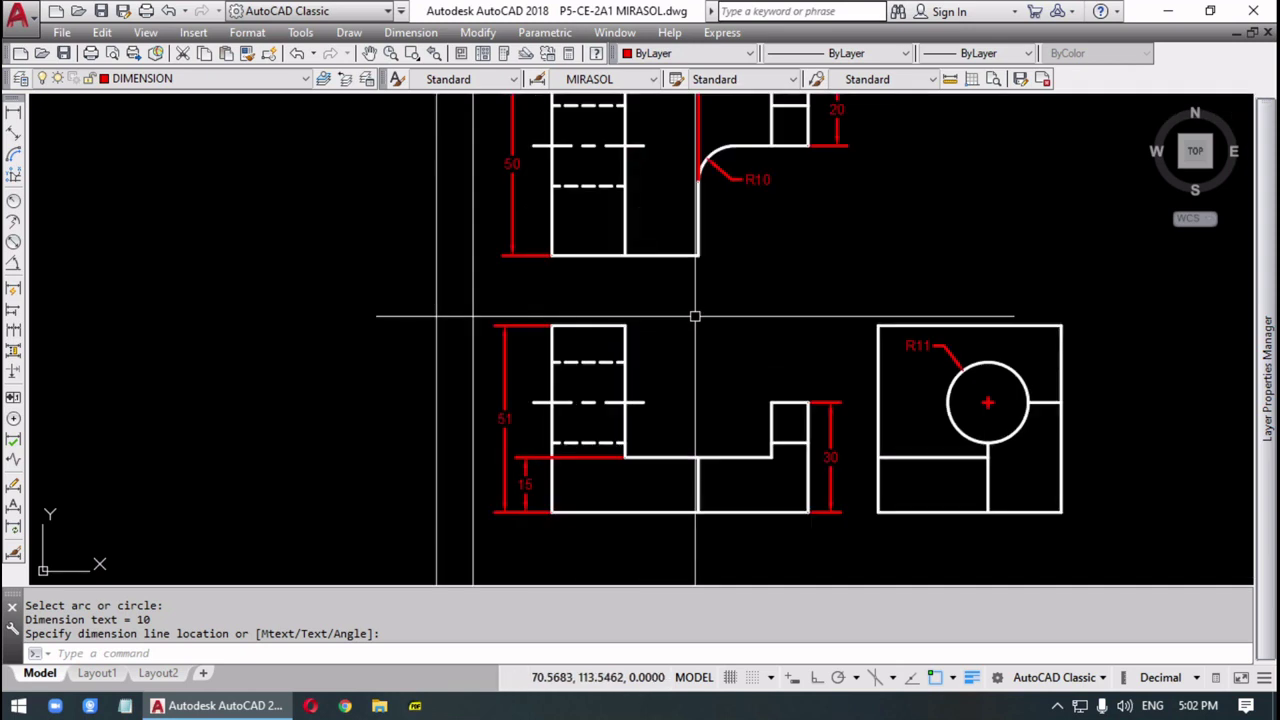
pyautogui.press('Escape')
pyautogui.press('Escape')
pyautogui.click(226, 82)
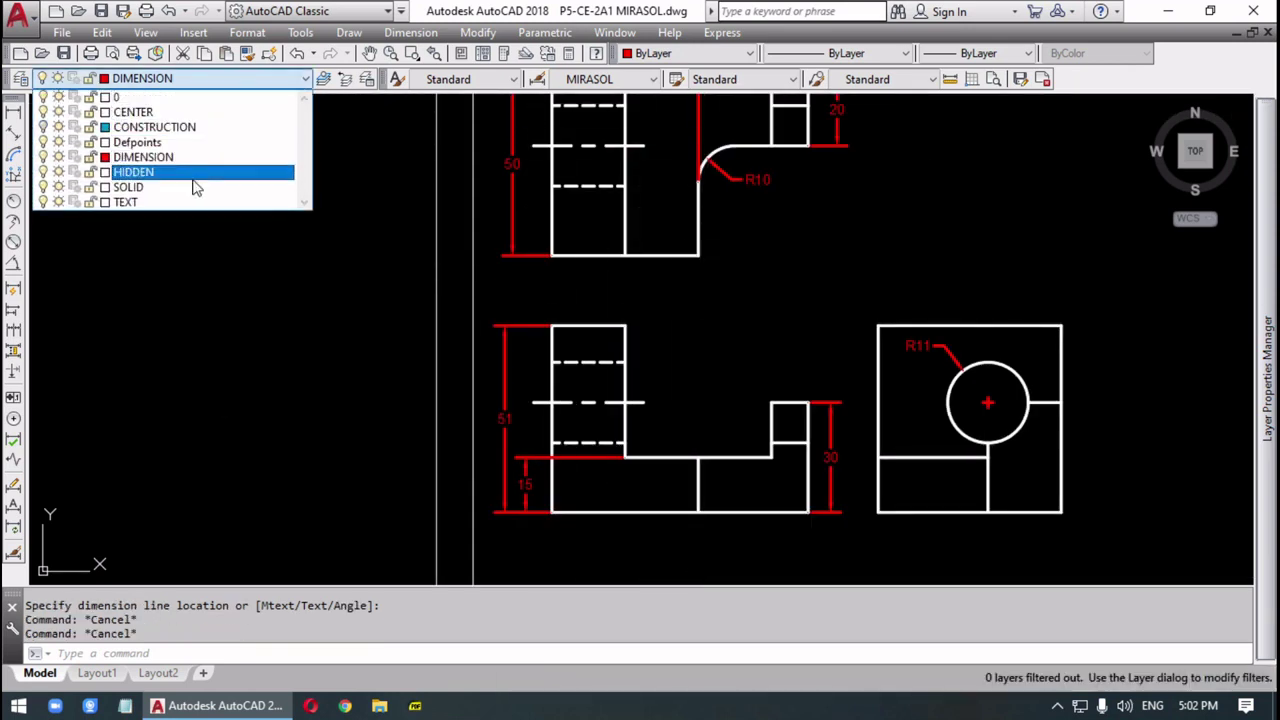
pyautogui.click(186, 203)
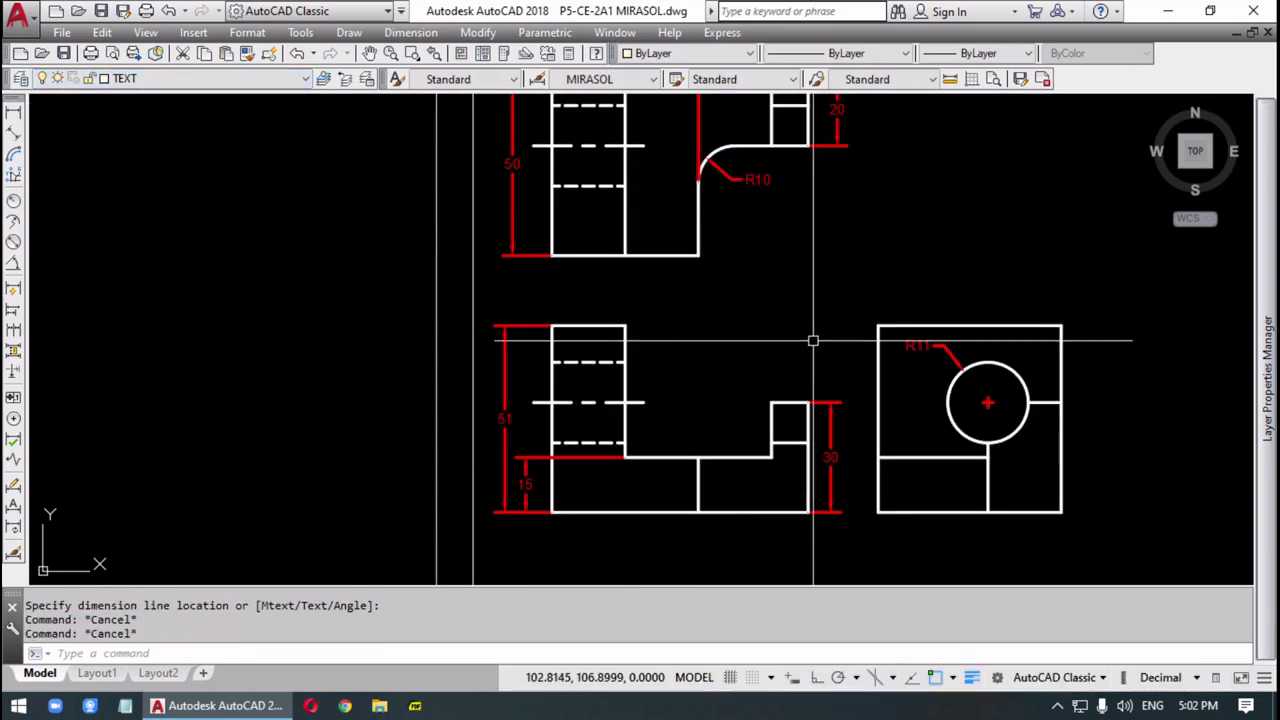
# - Add the single-line text "TOP VIEW" beneath the top view with height 5 and rotation angle 0
pyautogui.write('DT')
pyautogui.press('Return')
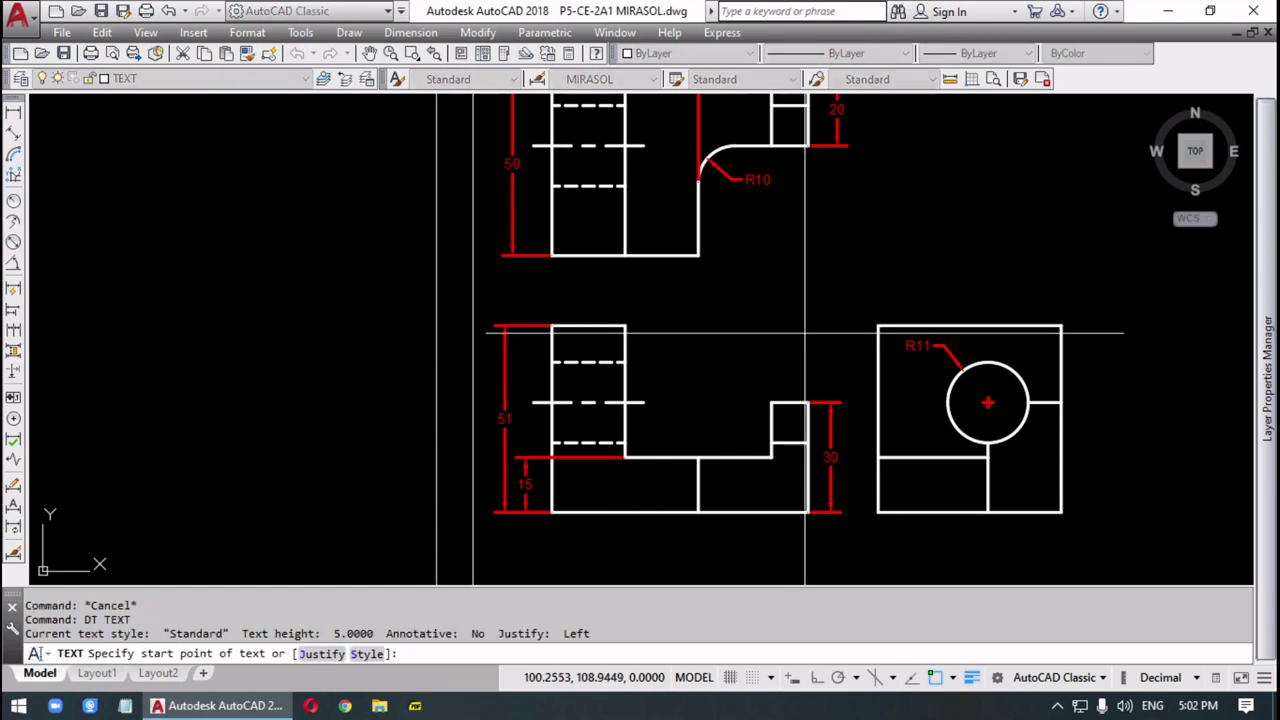
pyautogui.click(603, 300)
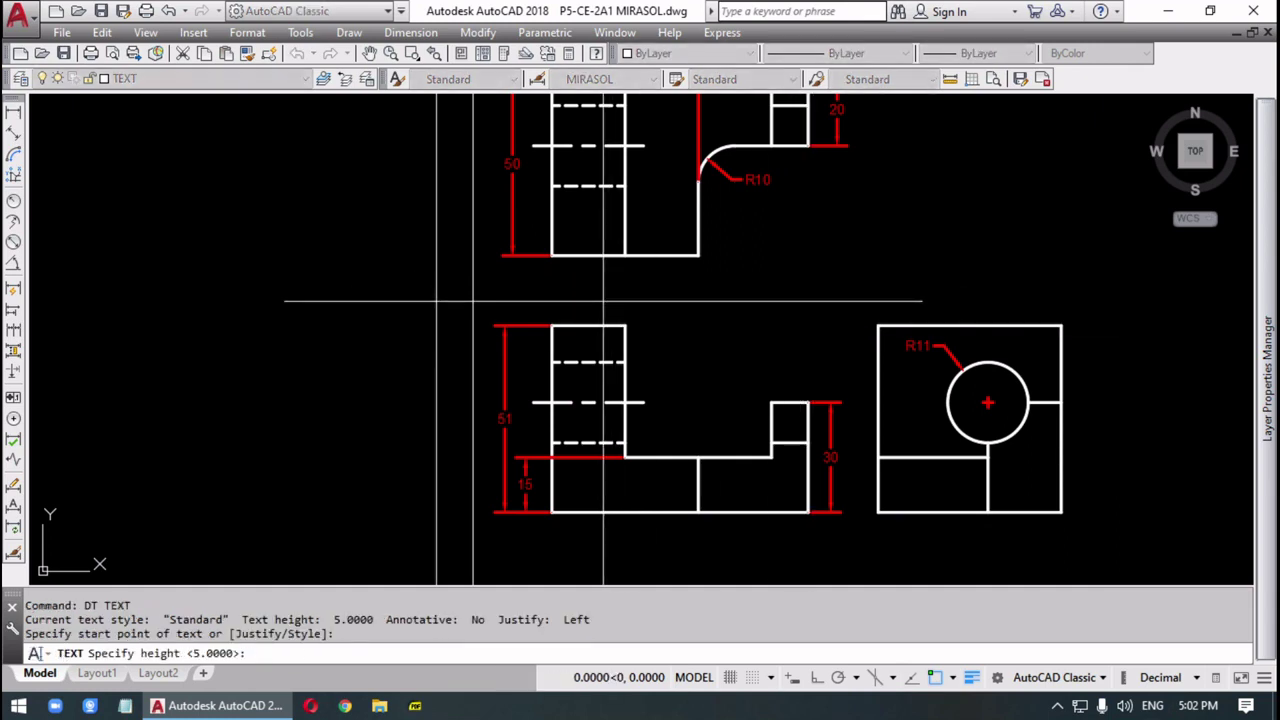
pyautogui.write('5')
pyautogui.press('Return')
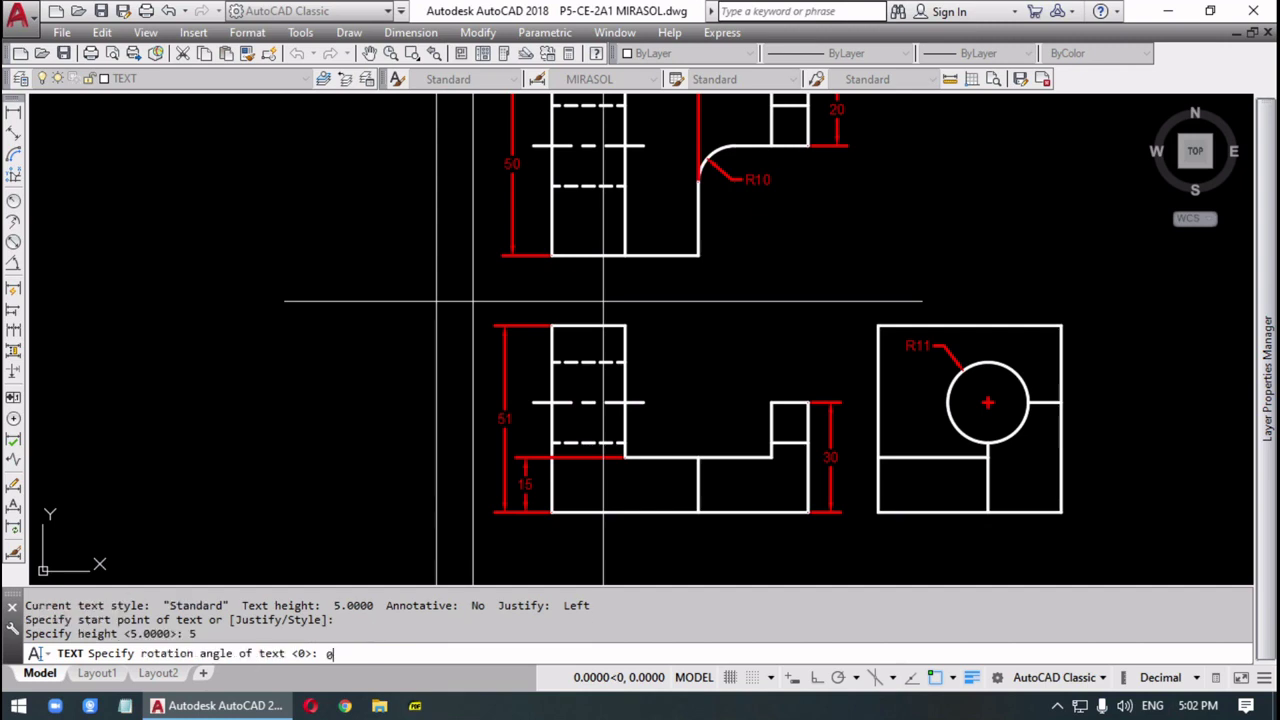
pyautogui.write('0')
pyautogui.press('Return')
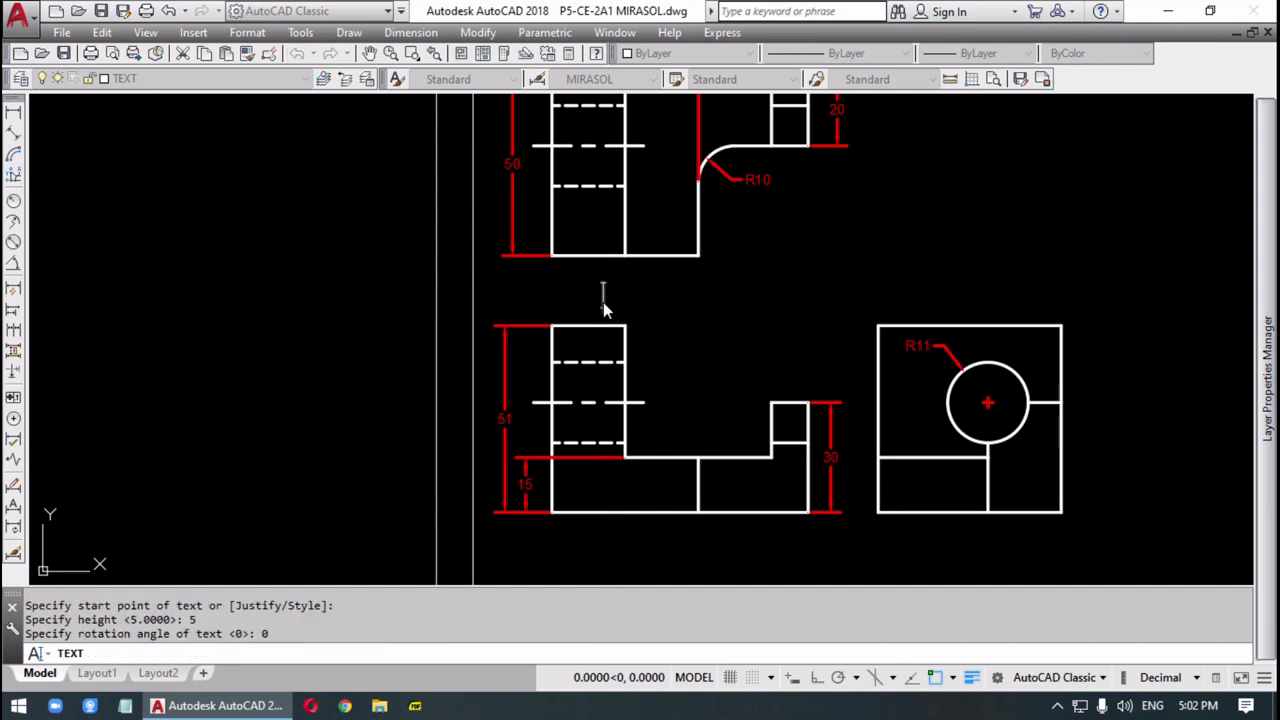
pyautogui.write('TOP V')
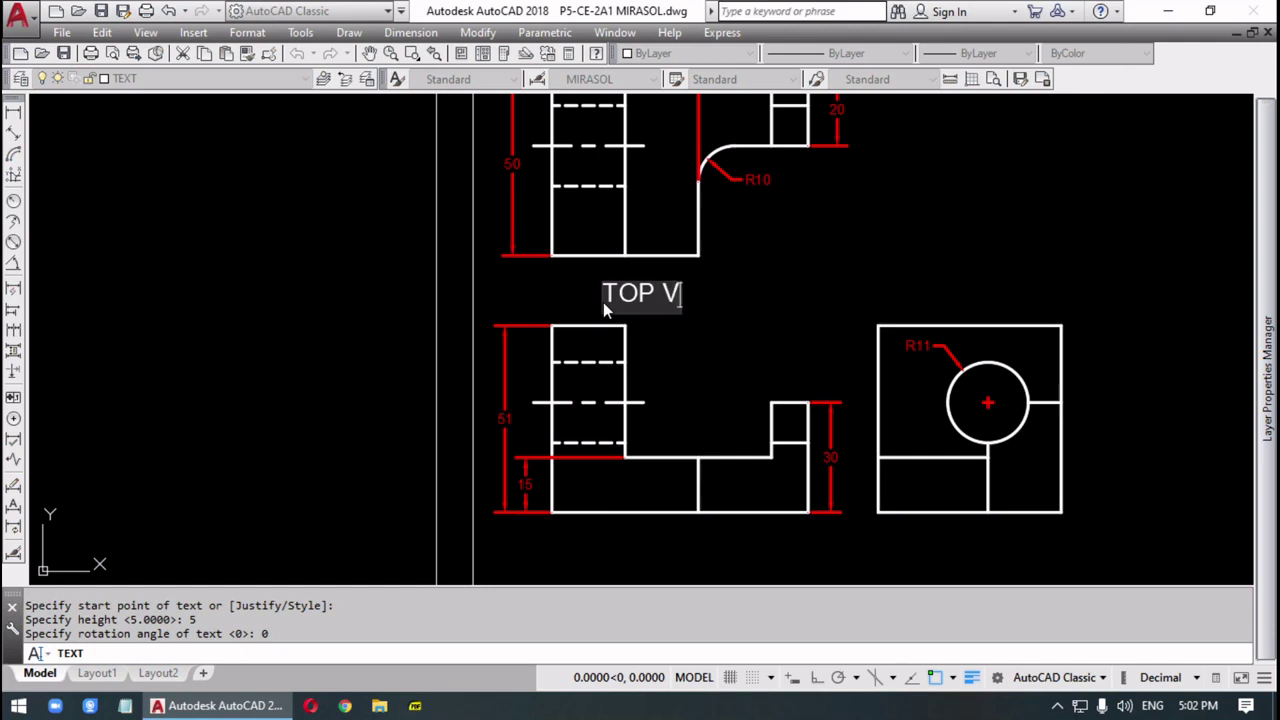
pyautogui.write('IEW')
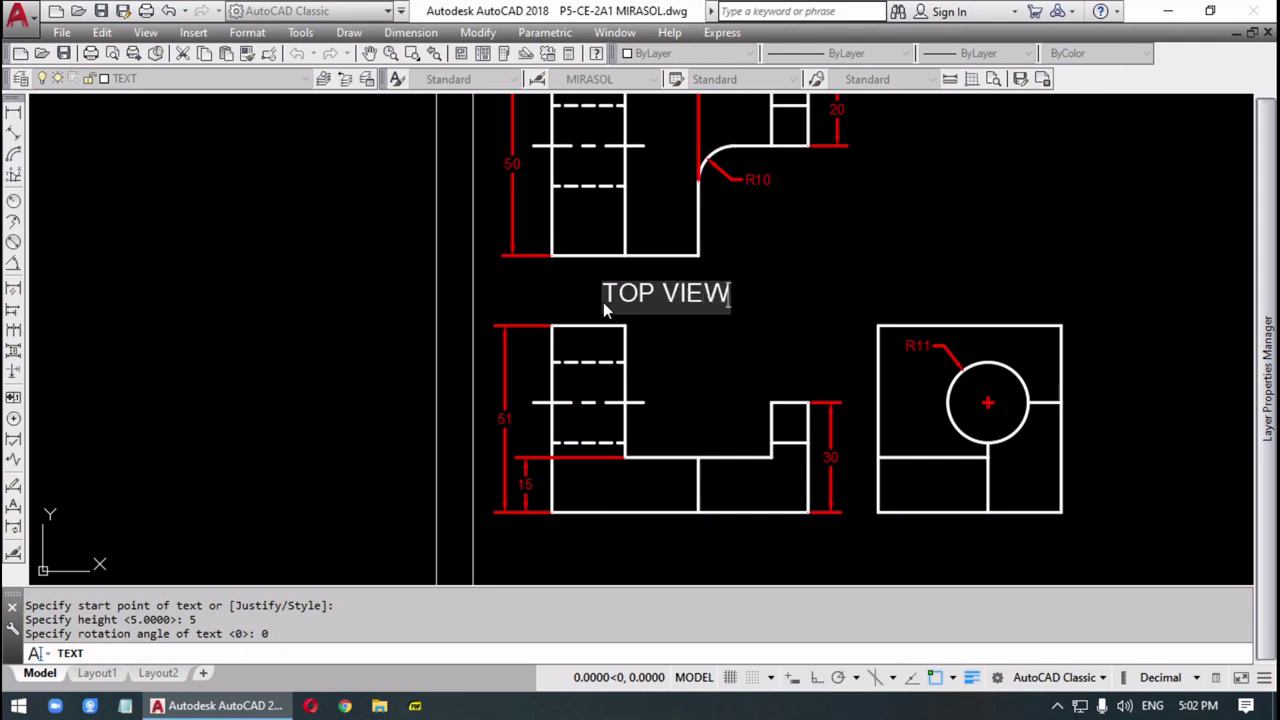
pyautogui.press('Return')
pyautogui.press('Return')
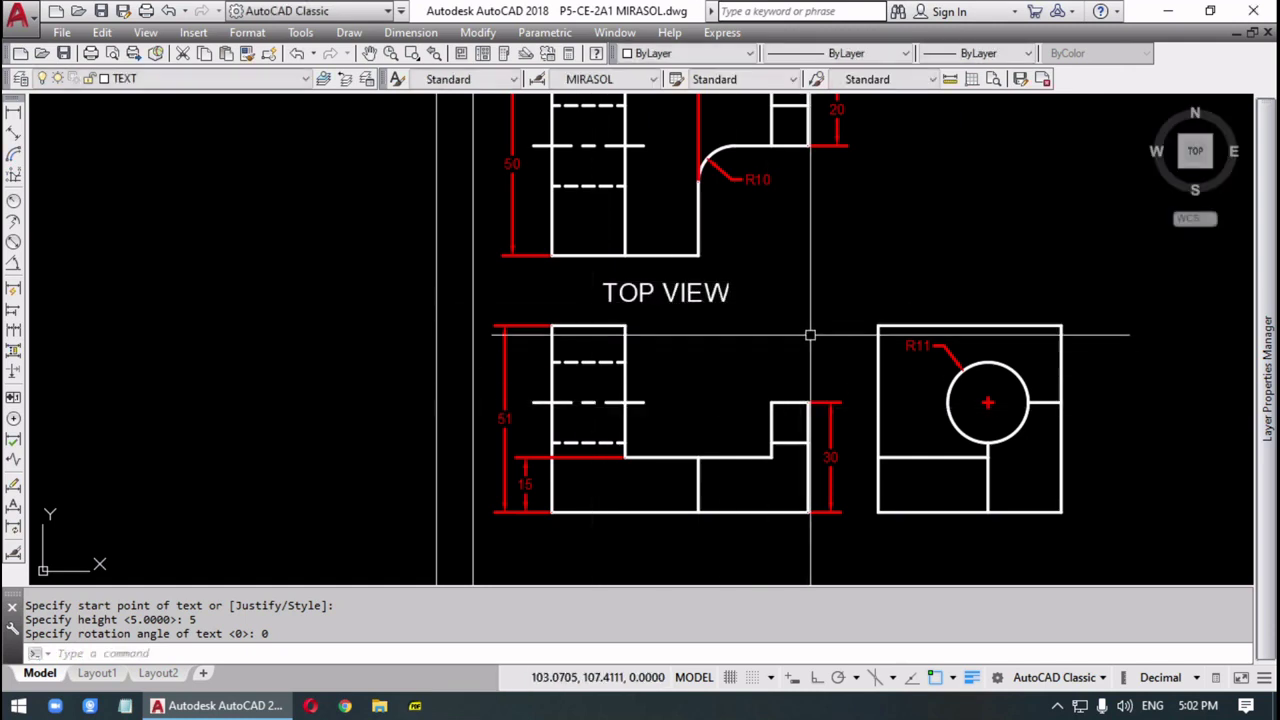
# - Copy the "TOP VIEW" label straight down to just below the front view with Ortho on
pyautogui.moveTo(749, 317); pyautogui.dragTo(743, 260, button='middle')
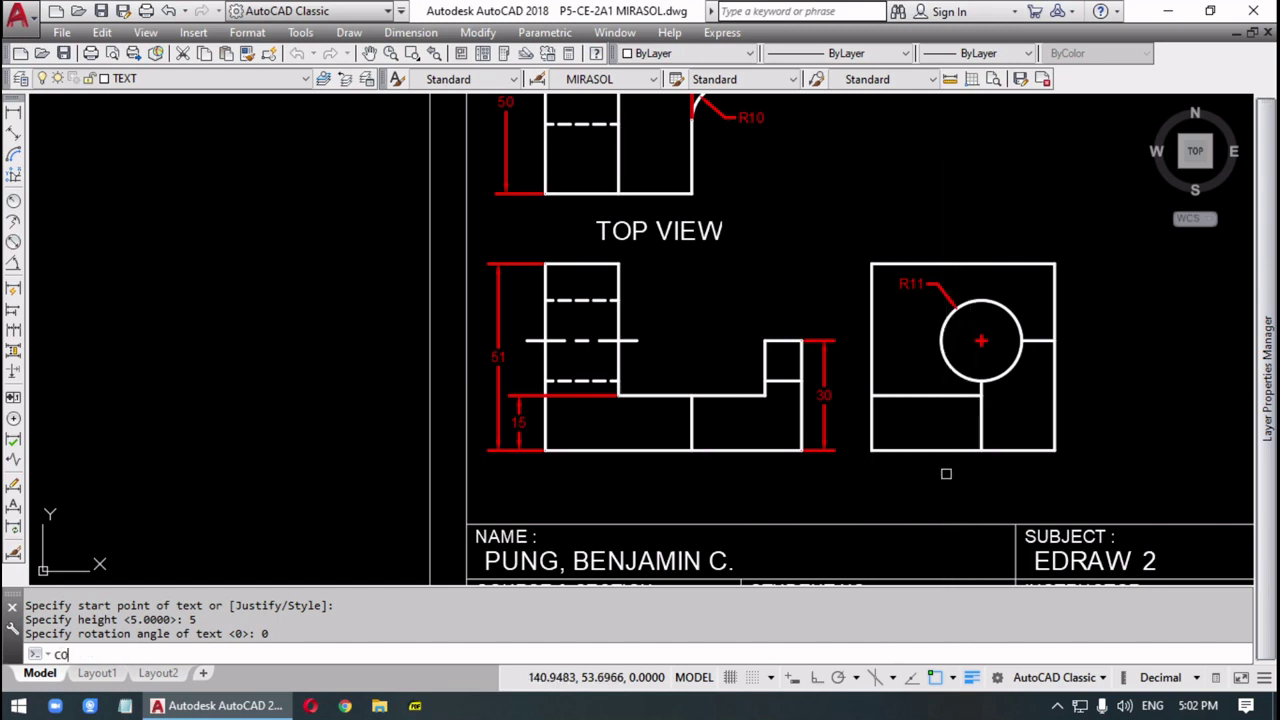
pyautogui.press('Return')
pyautogui.click(650, 228)
pyautogui.press('Return')
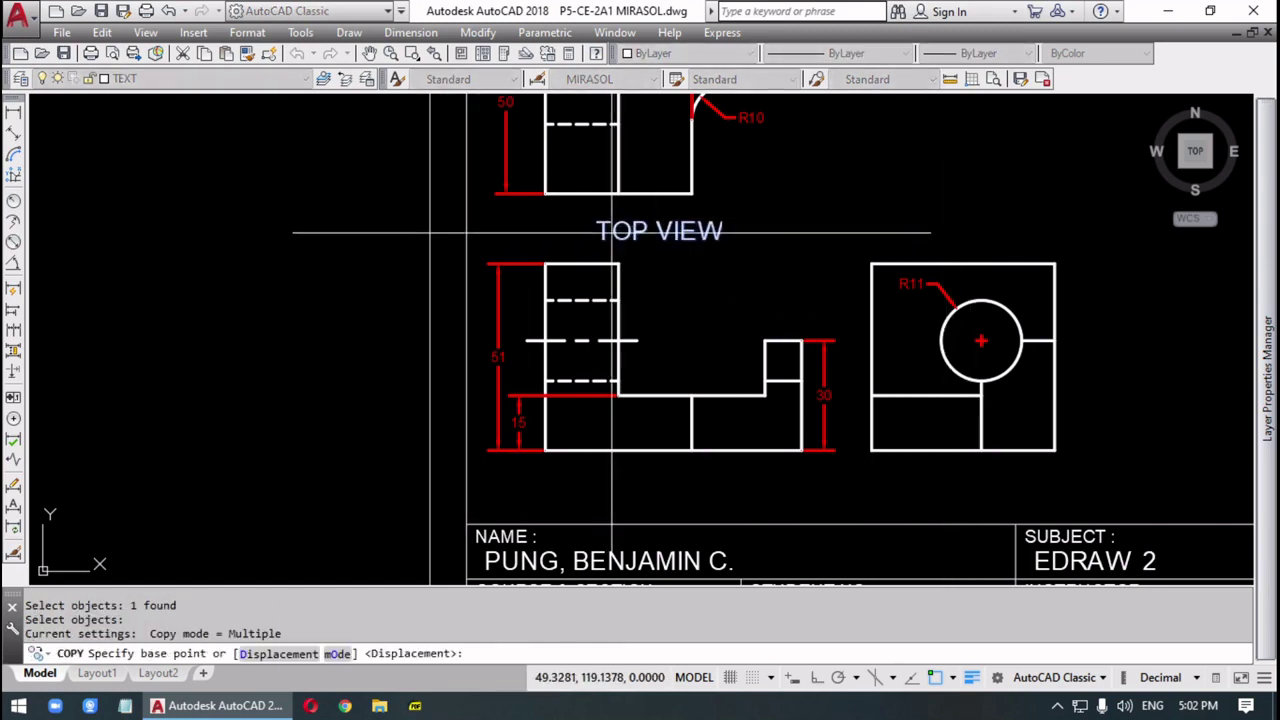
pyautogui.click(647, 230)
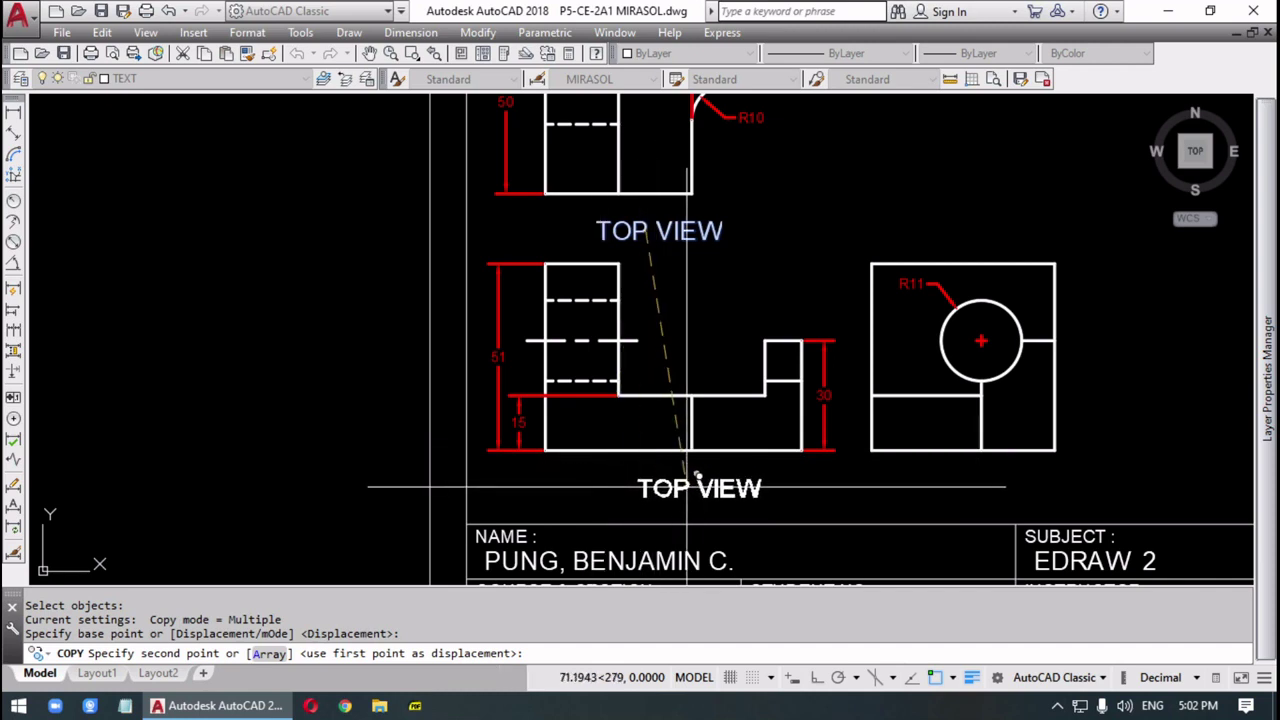
pyautogui.press('F8')
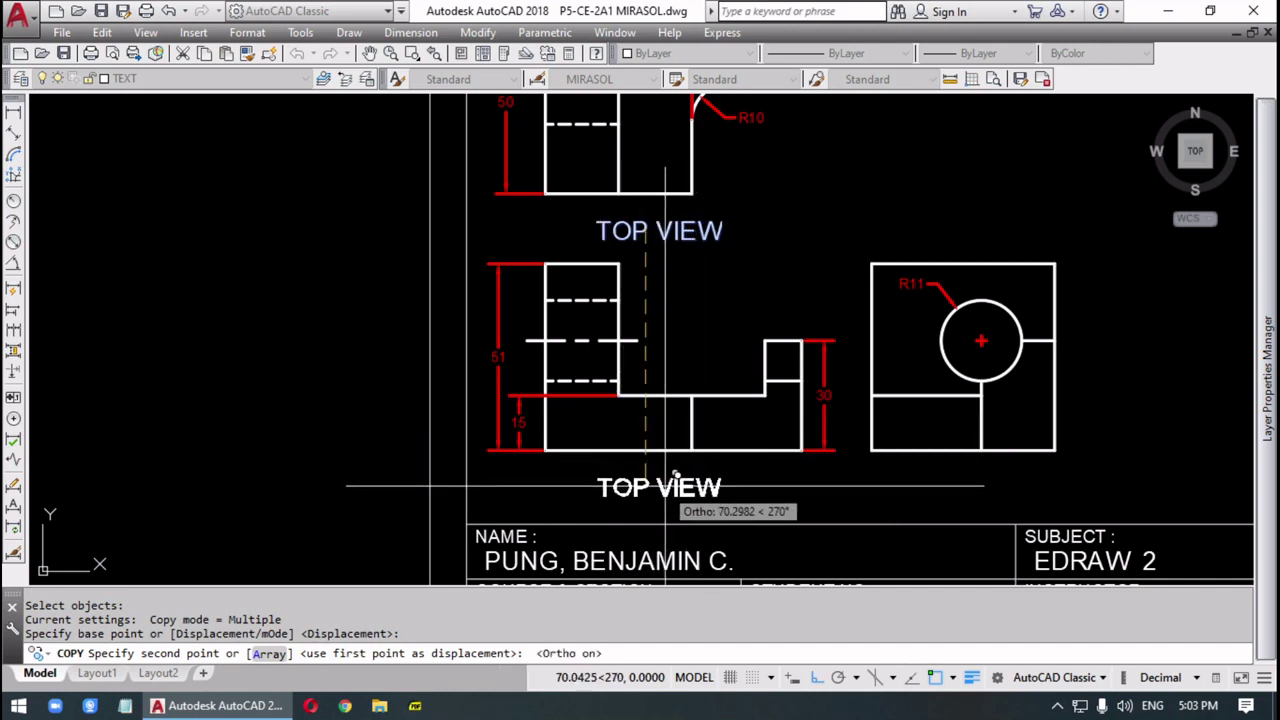
pyautogui.click(668, 479)
pyautogui.press('Escape')
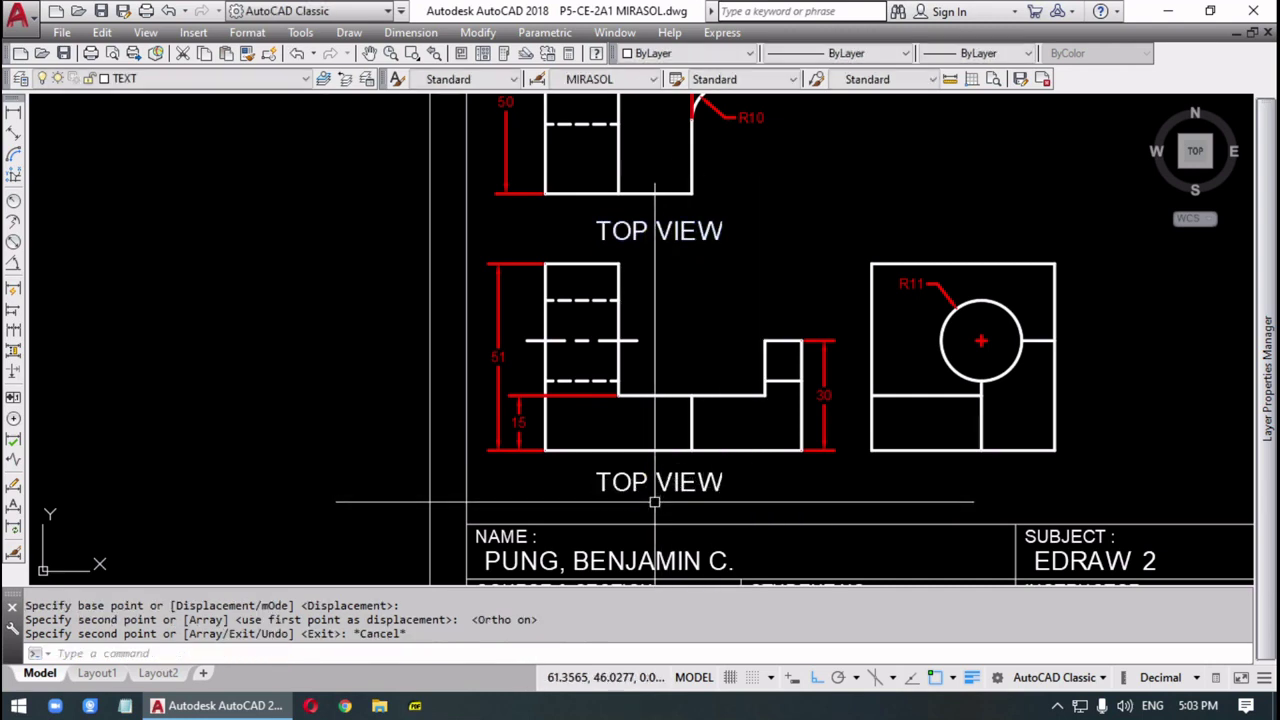
# - Copy the label below the front view horizontally about 85 units to the right, beneath the side view
pyautogui.write('c')
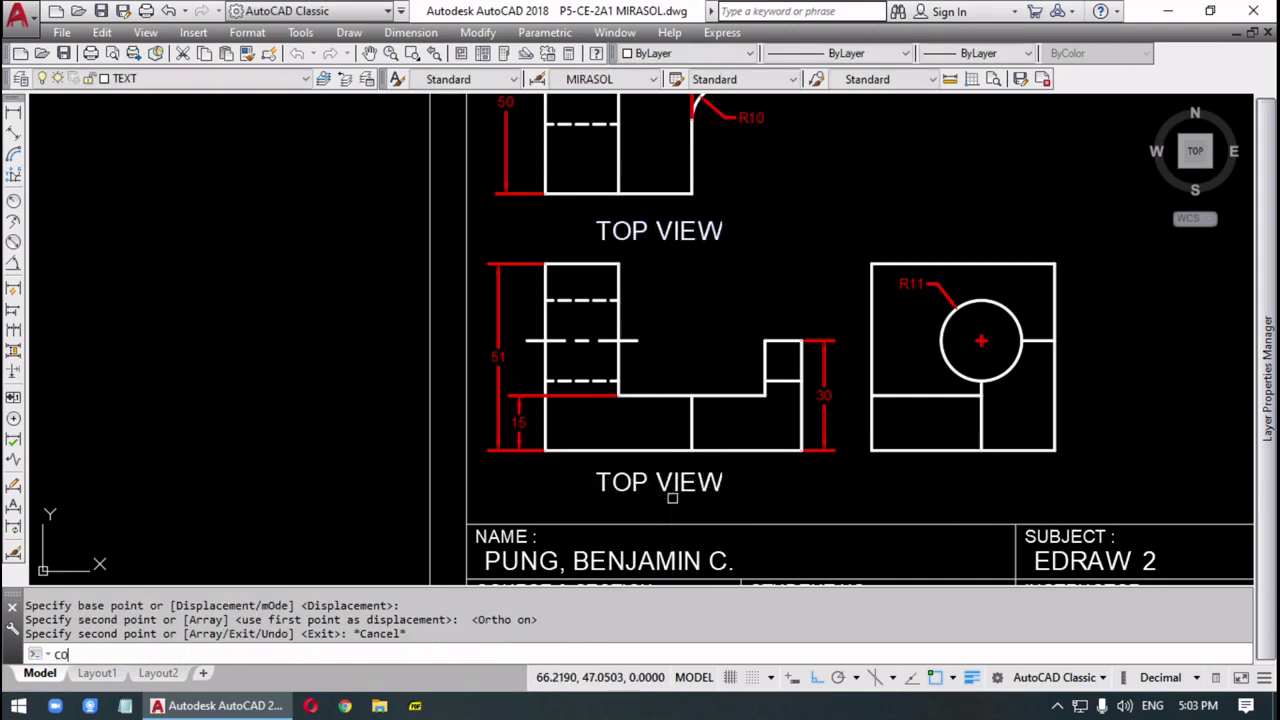
pyautogui.write('o')
pyautogui.press('Return')
pyautogui.click(665, 484)
pyautogui.press('Return')
pyautogui.click(640, 497)
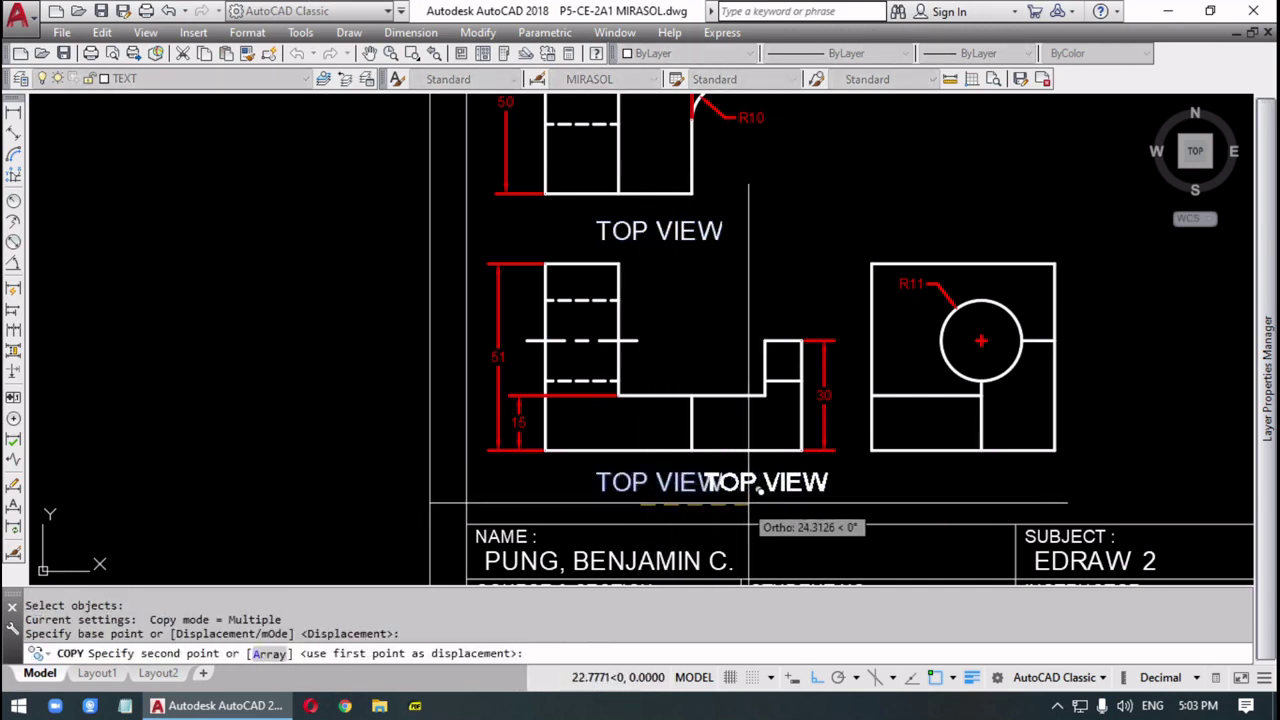
pyautogui.click(962, 490)
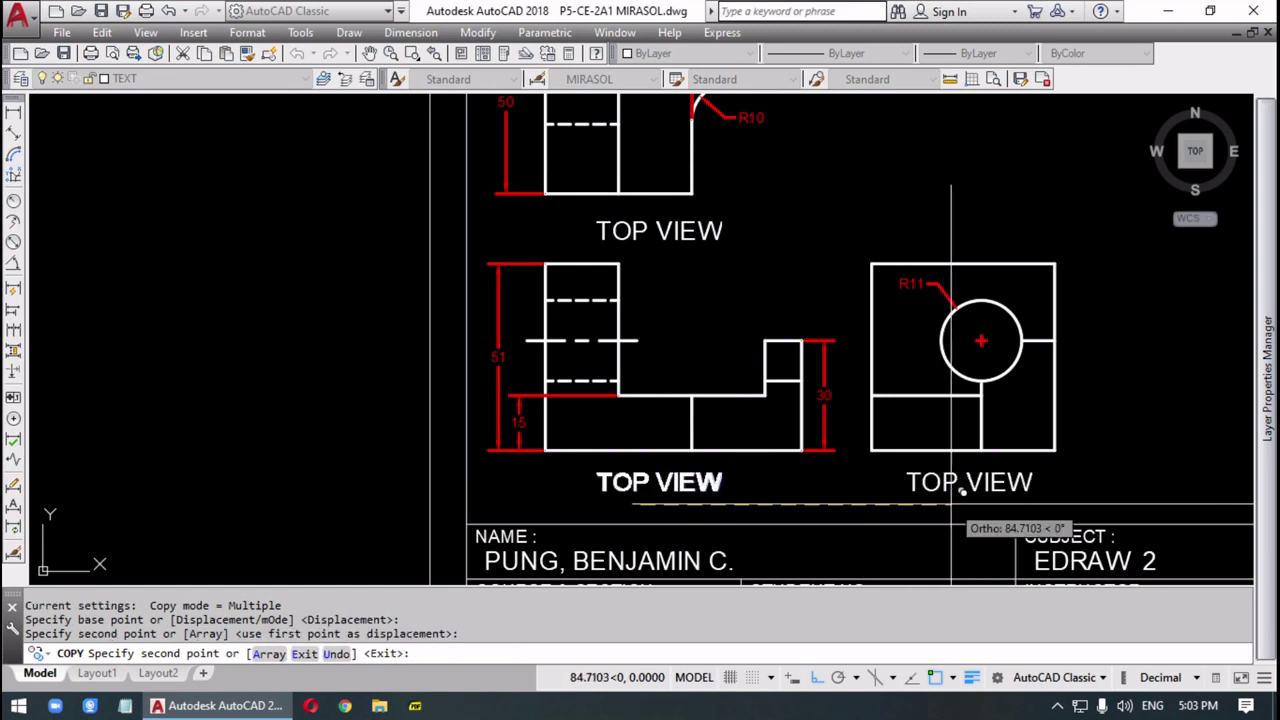
pyautogui.press('Escape')
pyautogui.press('Escape')
# - Change the label below the front view to "FRONT VIEW"
pyautogui.doubleClick(634, 492)
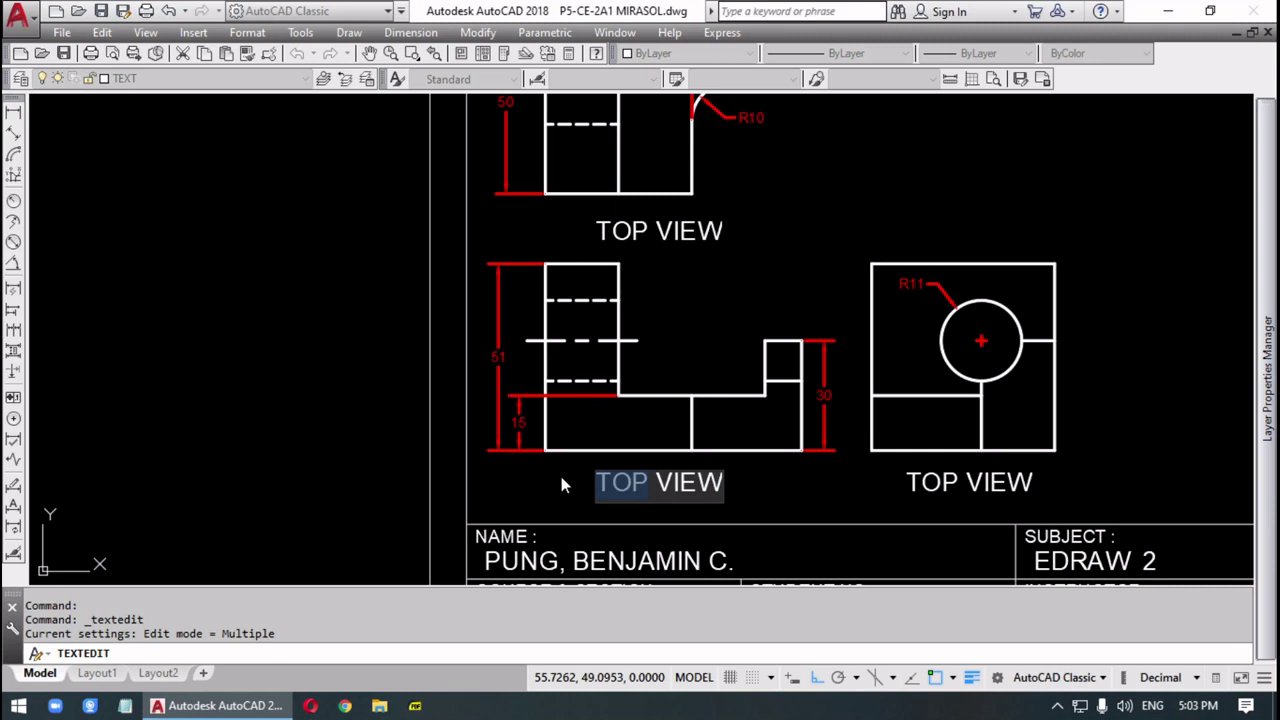
pyautogui.write('FRON')
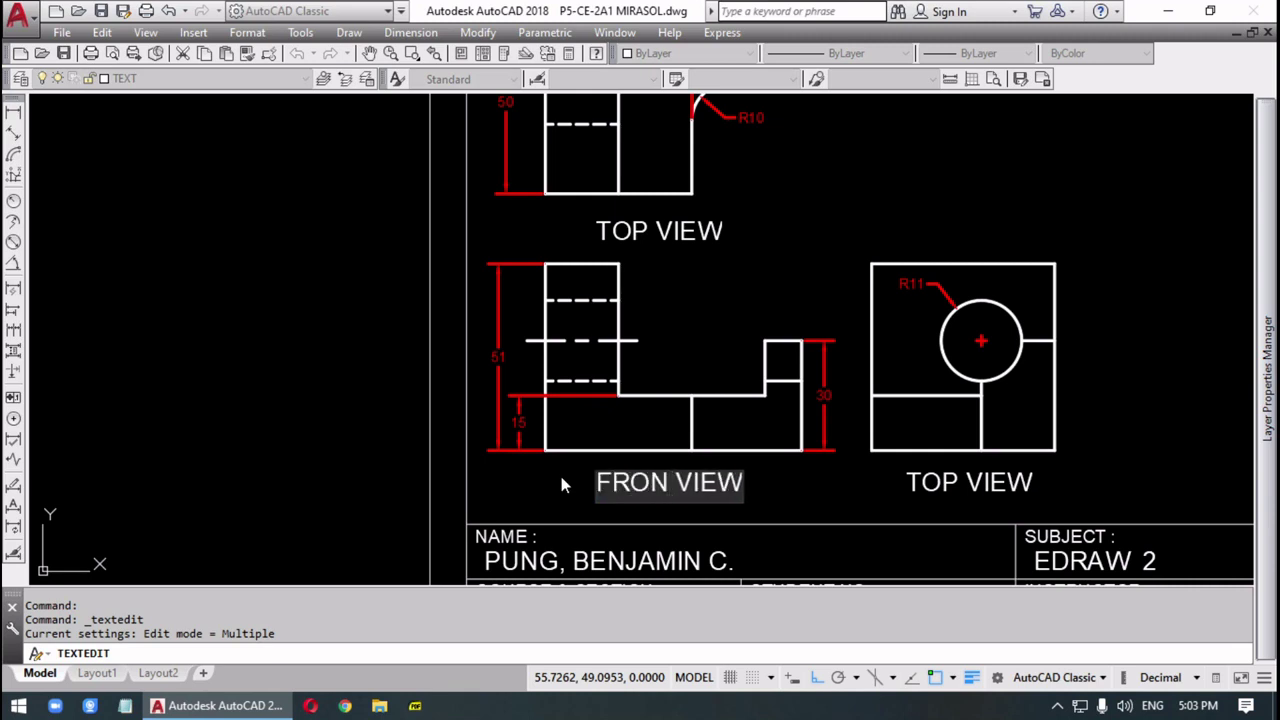
pyautogui.write('T')
pyautogui.click(646, 529)
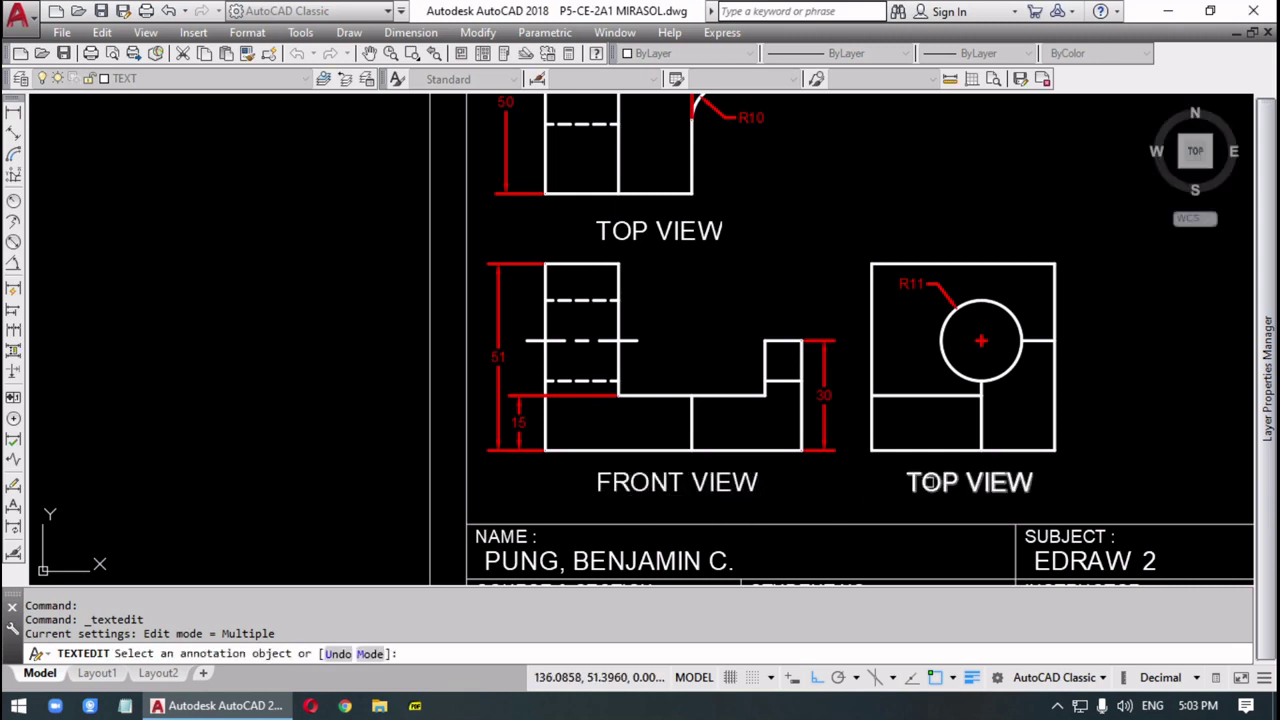
# - Change the label beneath the side view to "SIDE VIEW"
pyautogui.click(928, 483)
pyautogui.moveTo(943, 483); pyautogui.dragTo(957, 483)
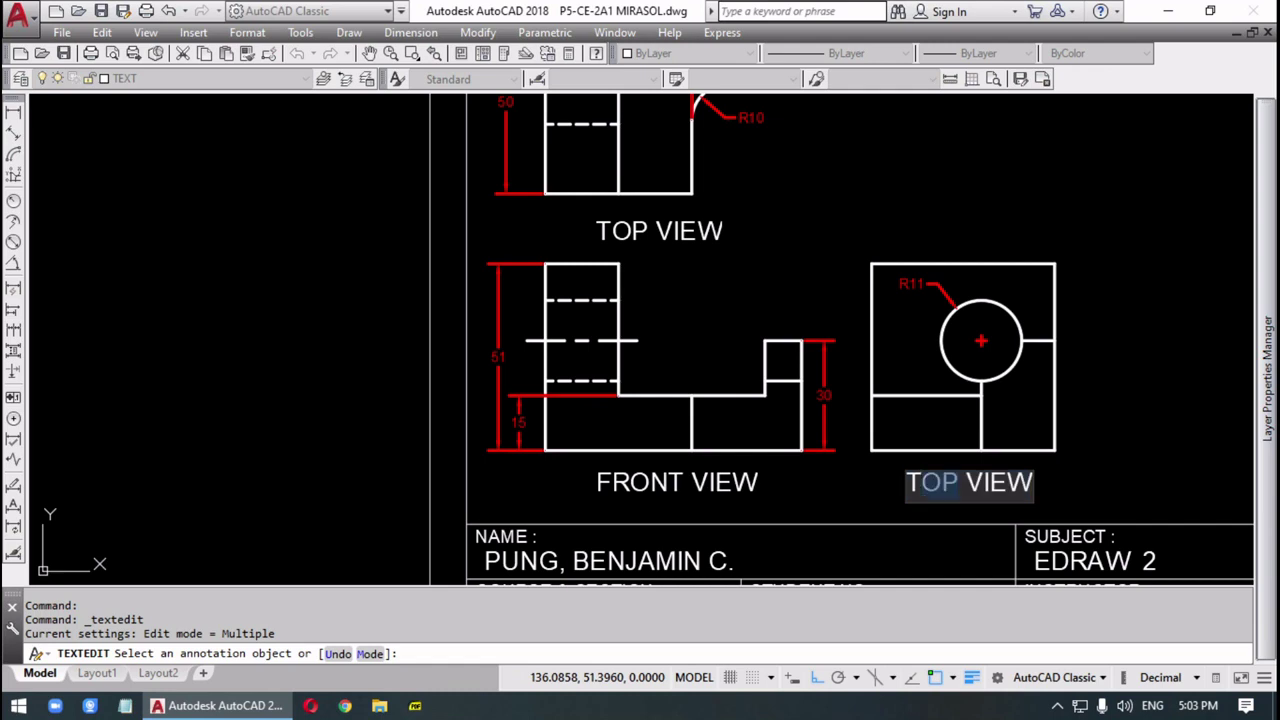
pyautogui.write('SIDE')
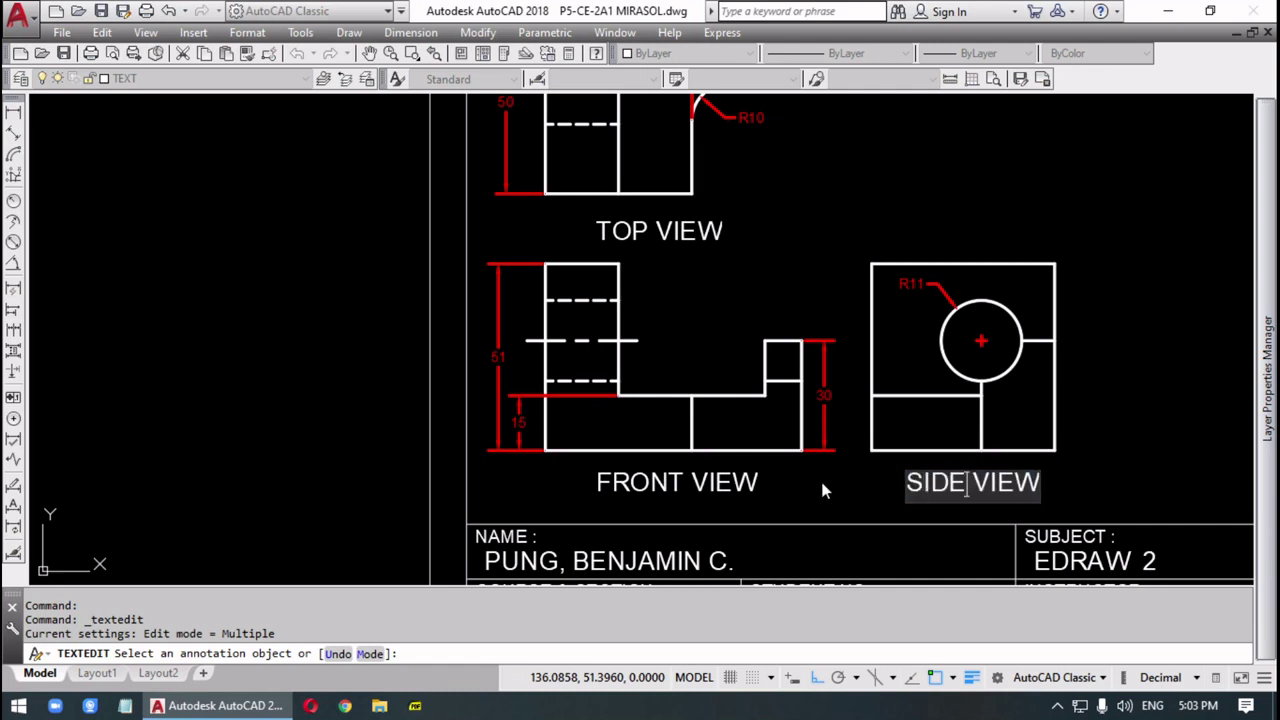
pyautogui.click(1118, 469)
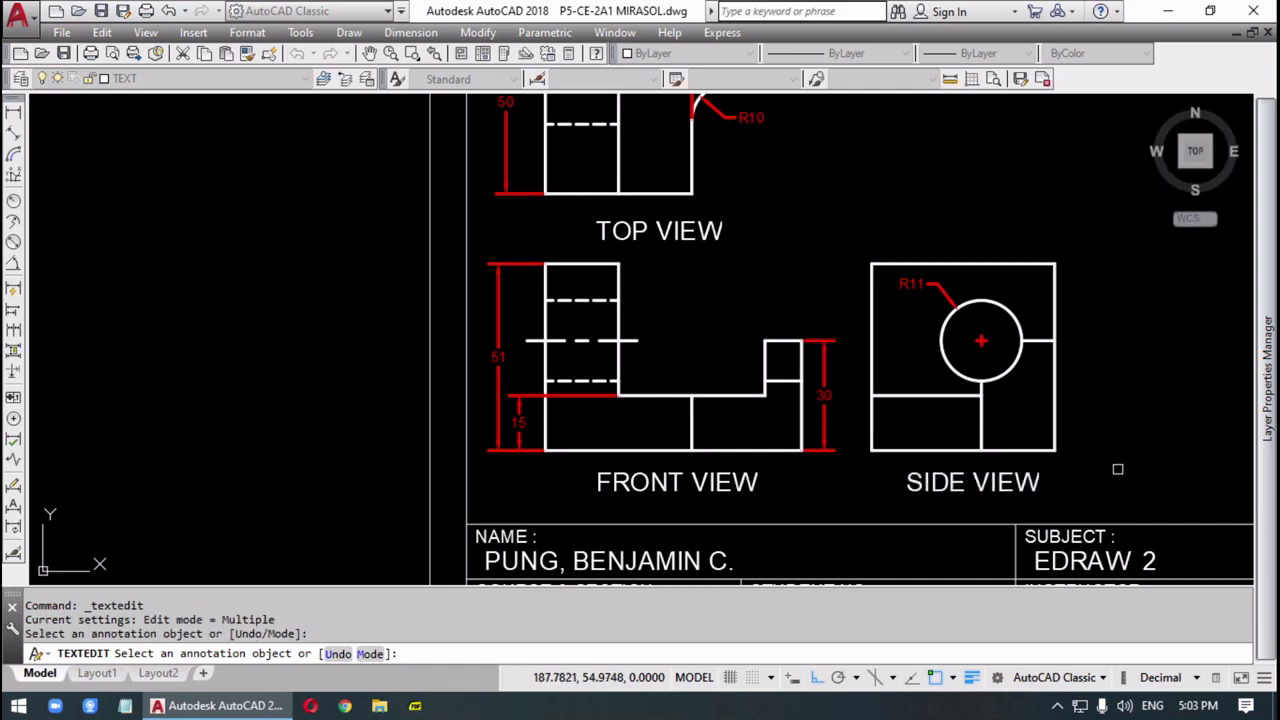
pyautogui.press('Escape')
# - Move the "SIDE VIEW" label slightly to the left so it sits centred beneath the side view
pyautogui.write('m')
pyautogui.press('Return')
pyautogui.click(958, 485)
pyautogui.press('Return')
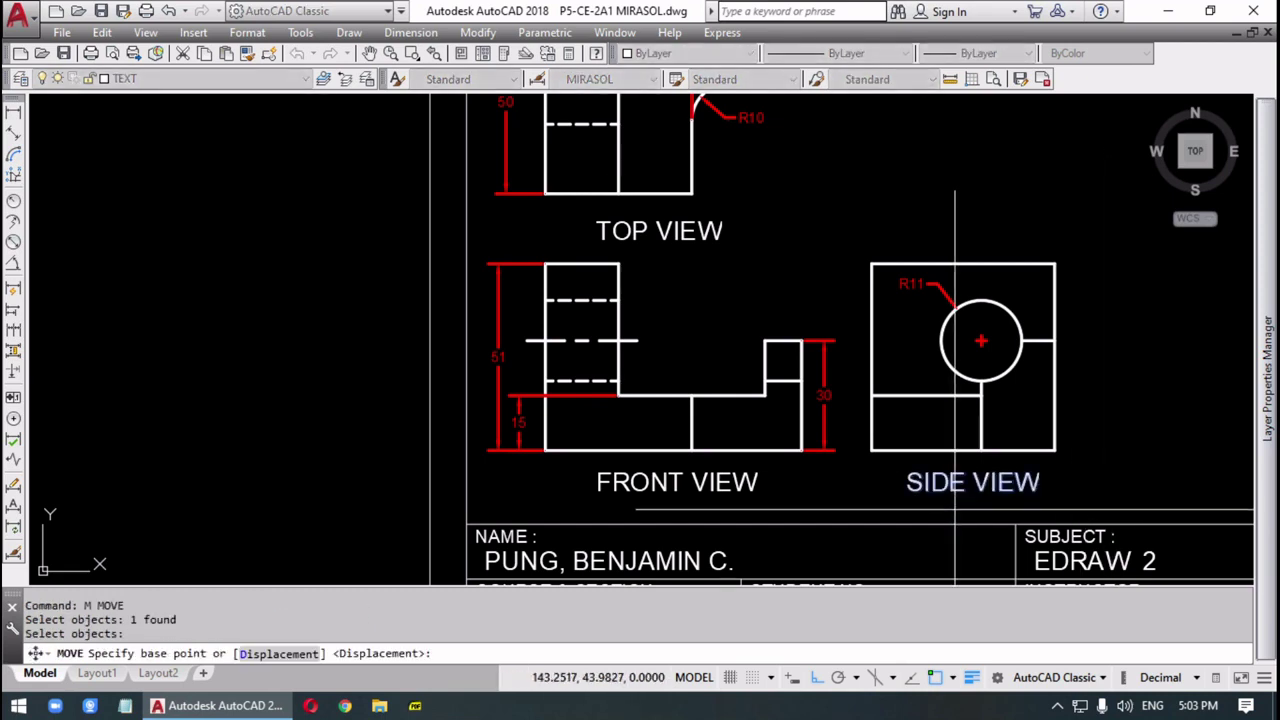
pyautogui.click(955, 509)
pyautogui.click(947, 509)
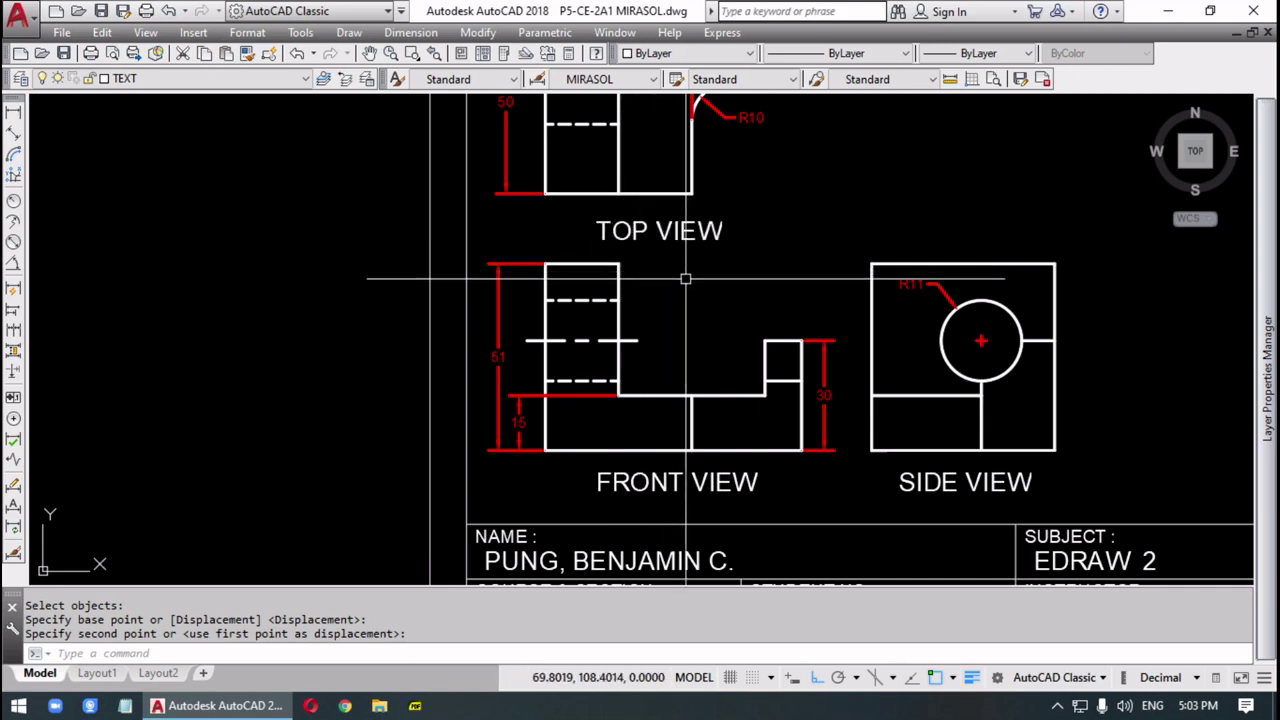
# - Turn the CONSTRUCTION layer on to view the projection lines across the whole plate, and turn it off again
pyautogui.scroll(-2, 685, 272)
pyautogui.scroll(-1, 686, 294)
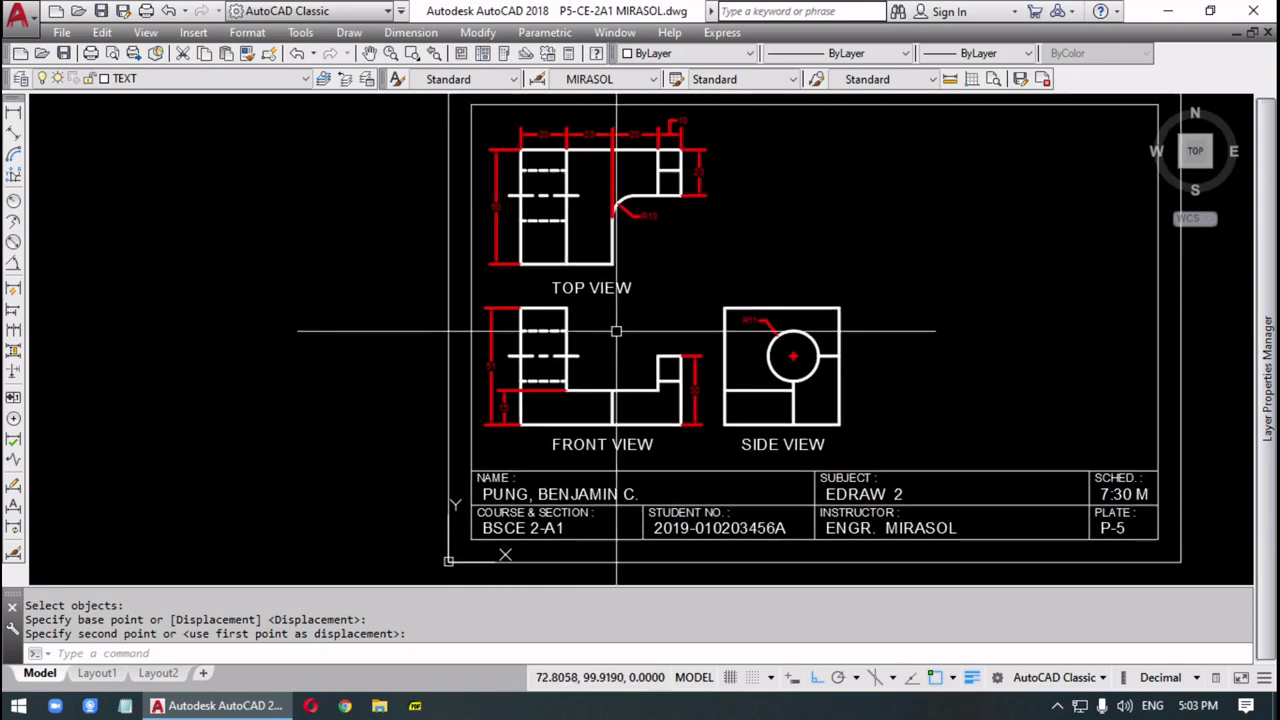
pyautogui.scroll(-2, 716, 160)
pyautogui.write('z')
pyautogui.press('Return')
pyautogui.write('a')
pyautogui.press('Return')
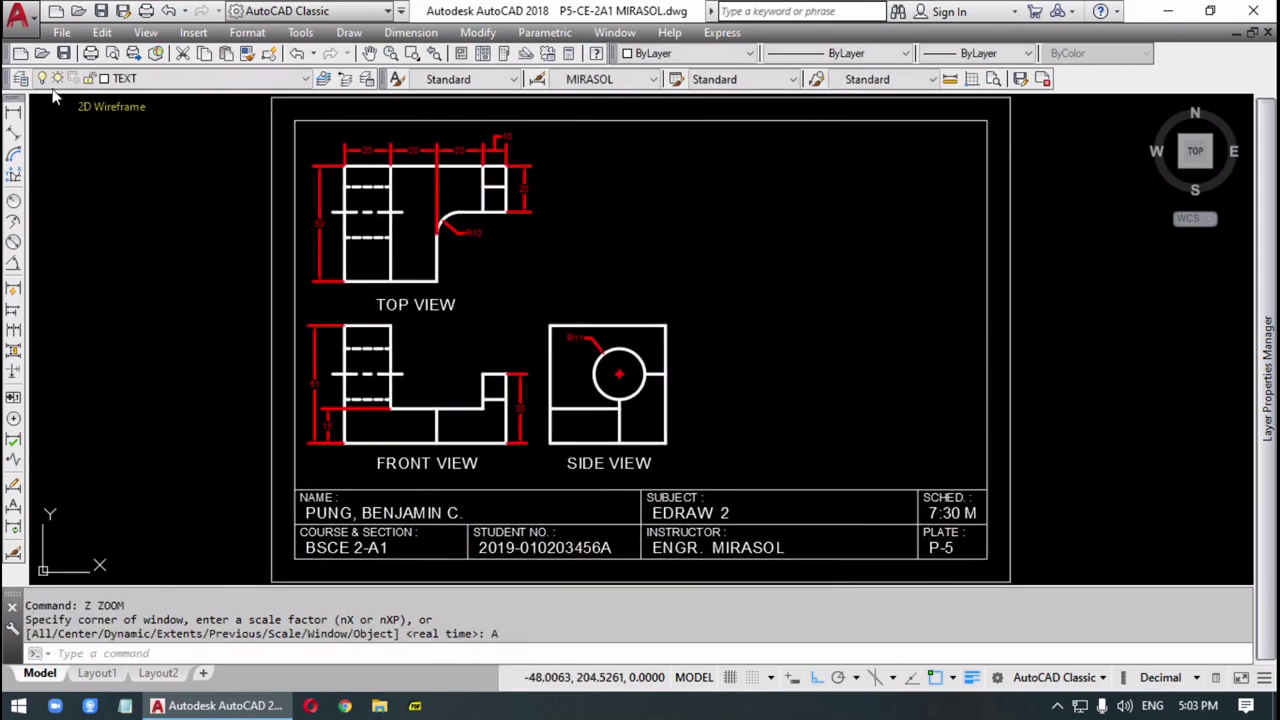
pyautogui.click(195, 79)
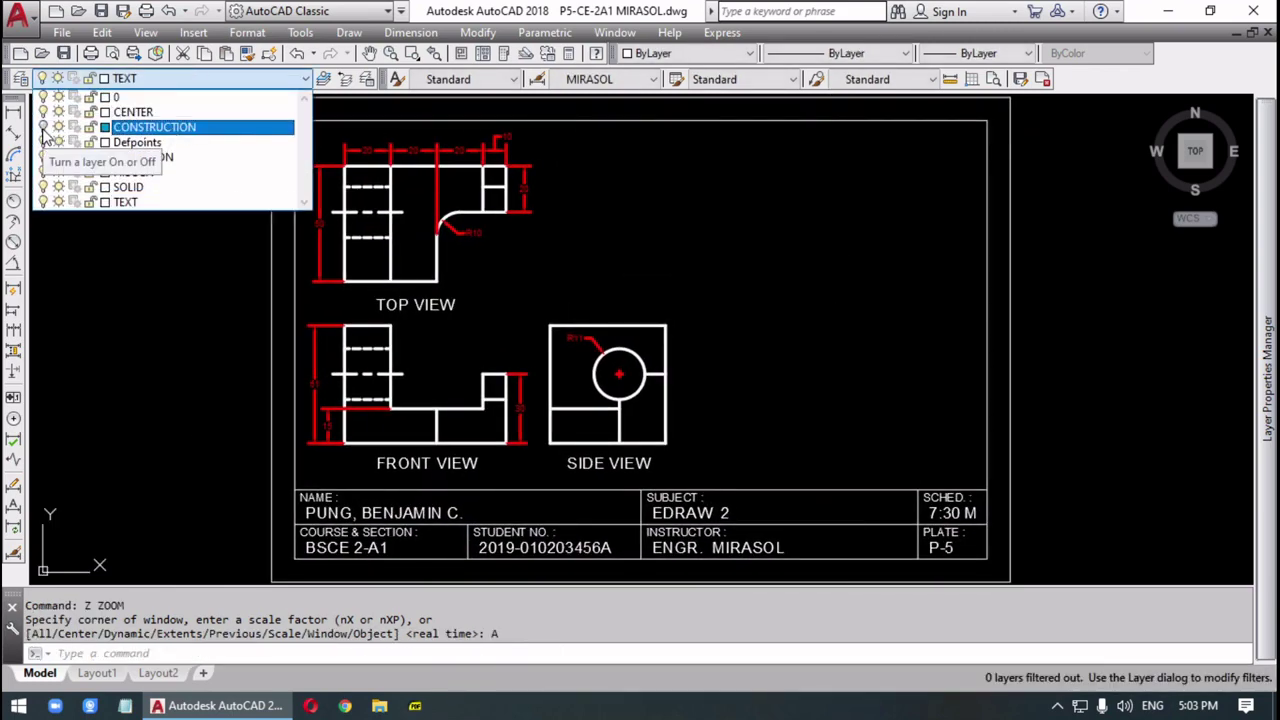
pyautogui.click(158, 352)
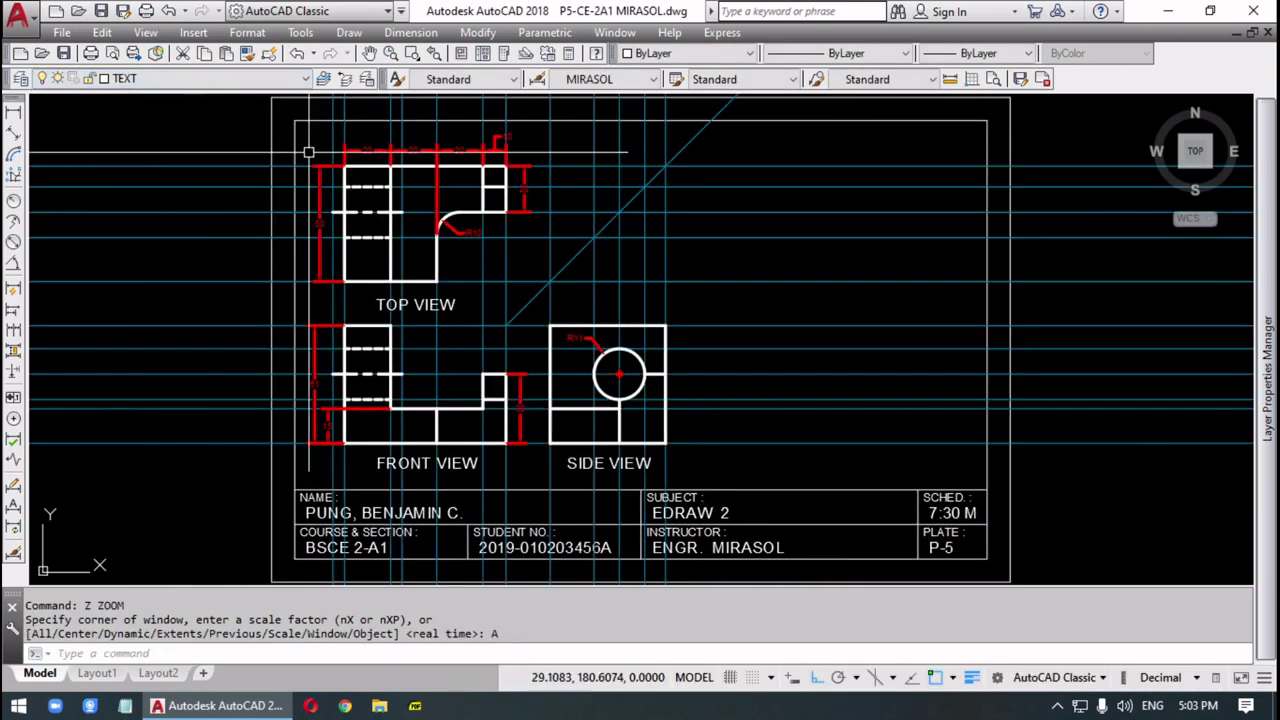
pyautogui.click(180, 84)
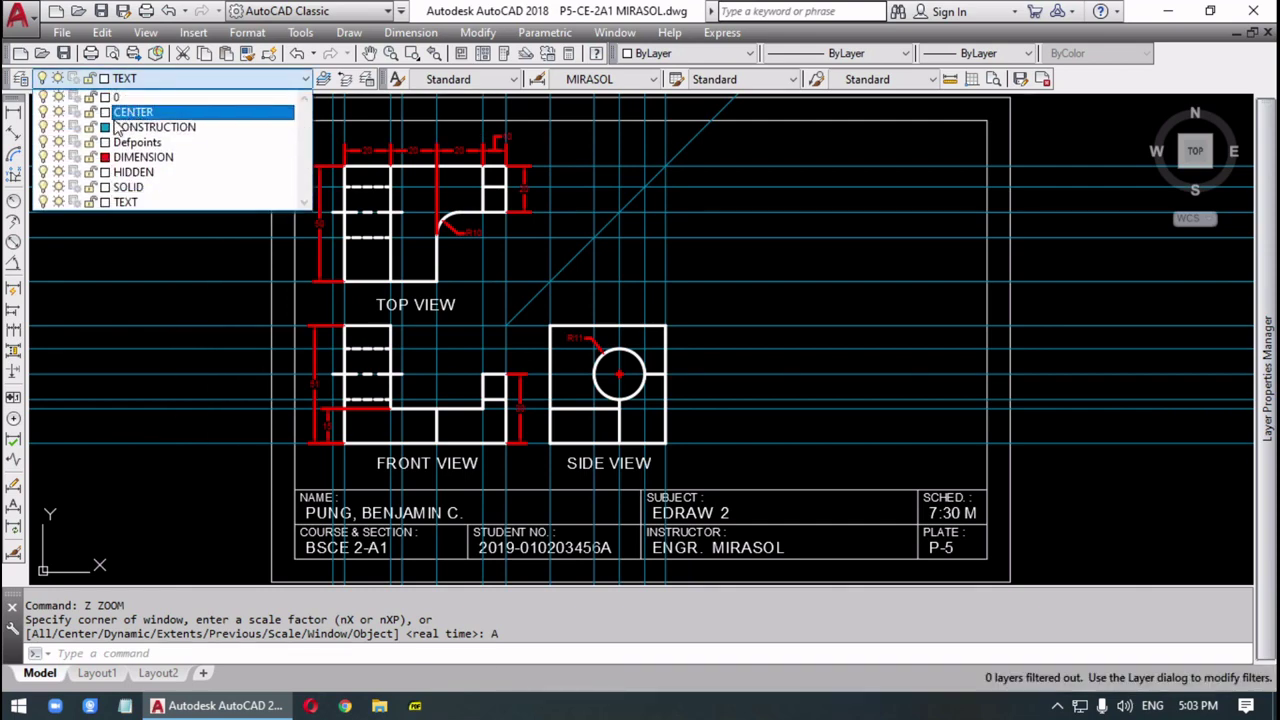
pyautogui.click(43, 127)
pyautogui.click(240, 309)
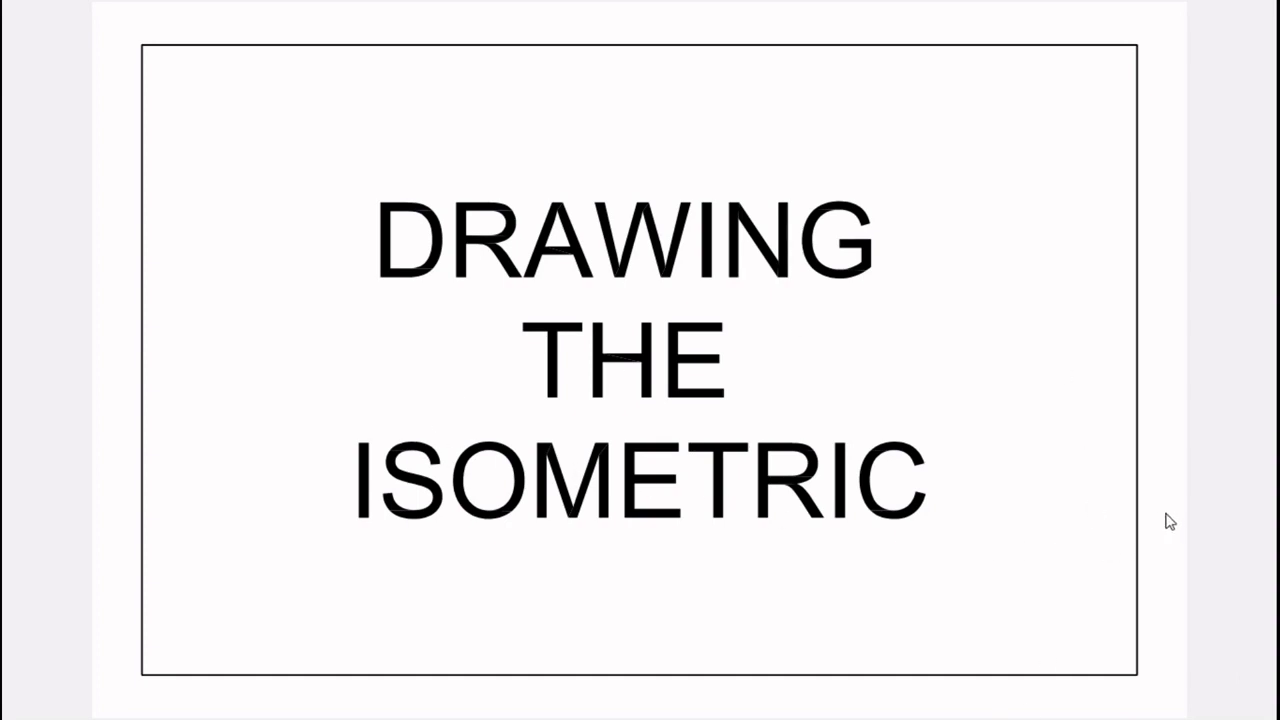
pyautogui.scroll(-1, 1170, 522)
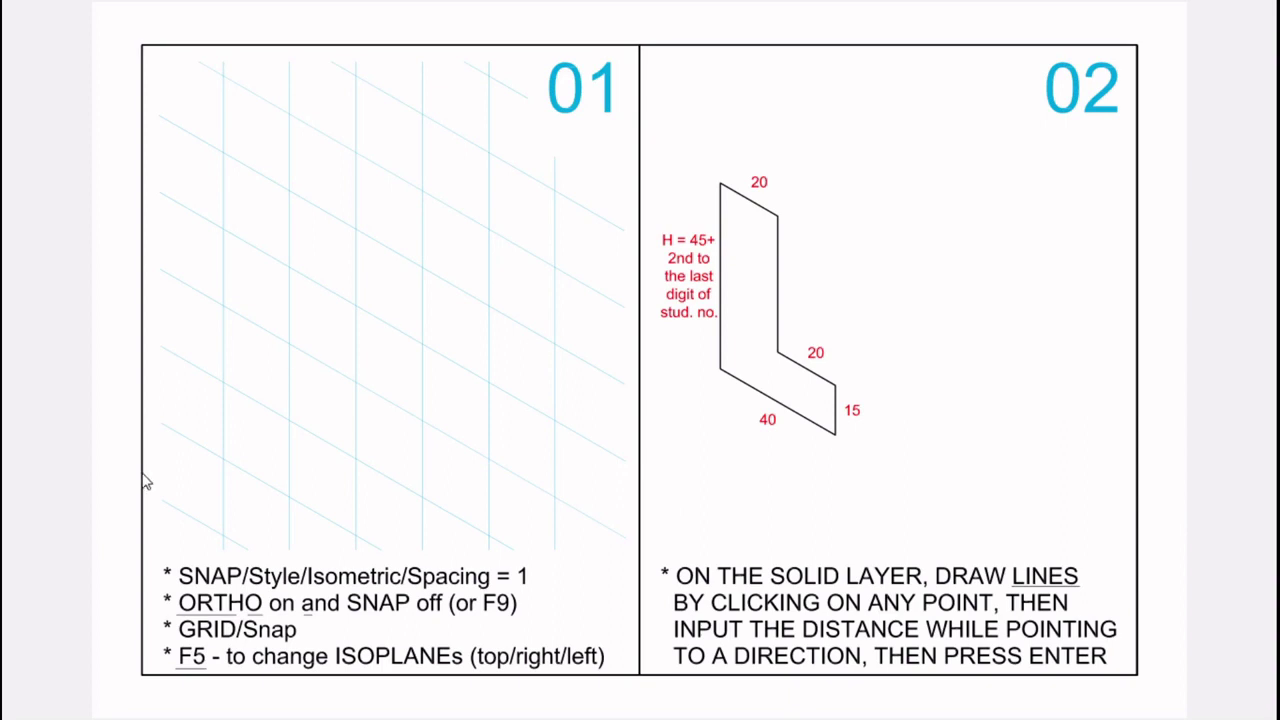
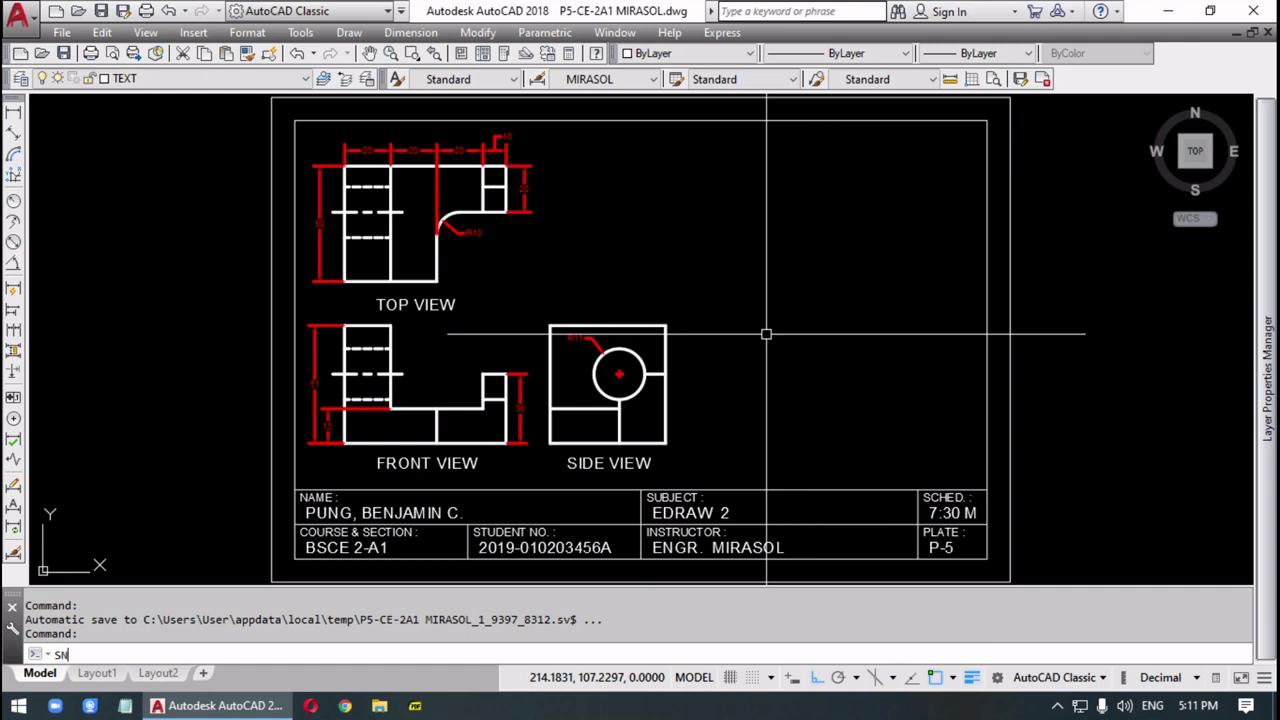
# - Set the snap style to Isometric with a vertical spacing of 1
pyautogui.press('Return')
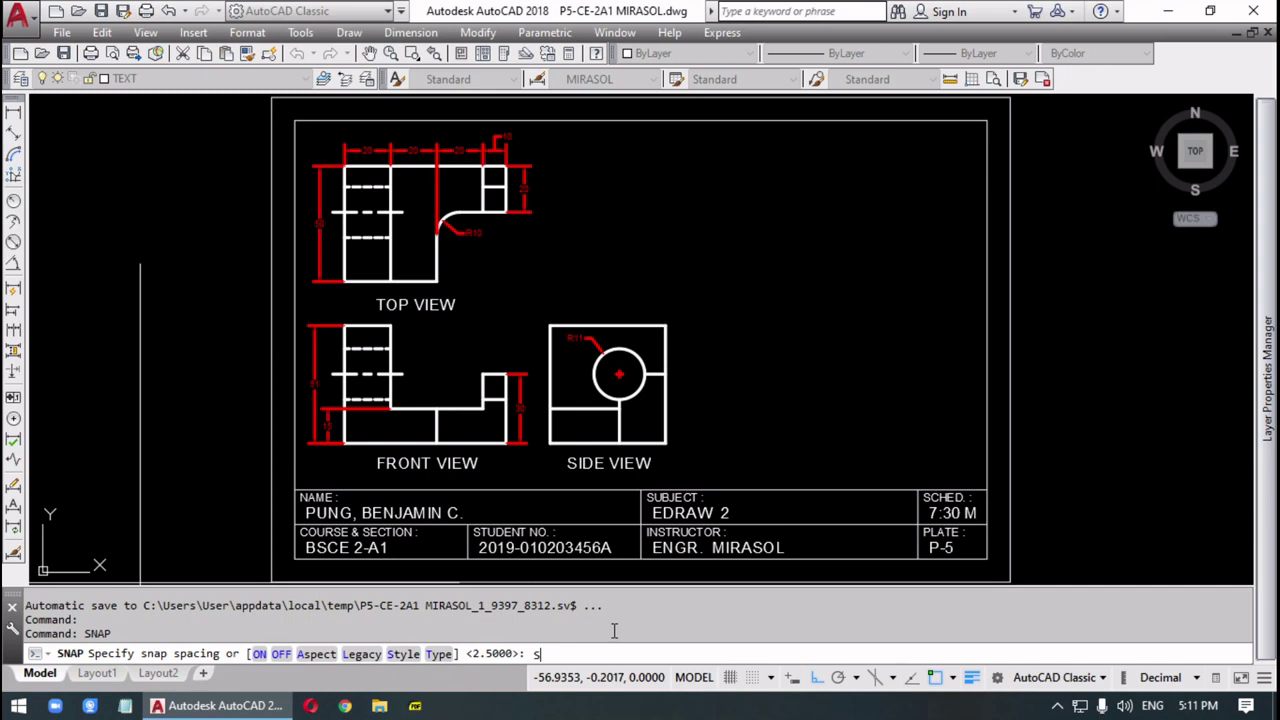
pyautogui.press('Return')
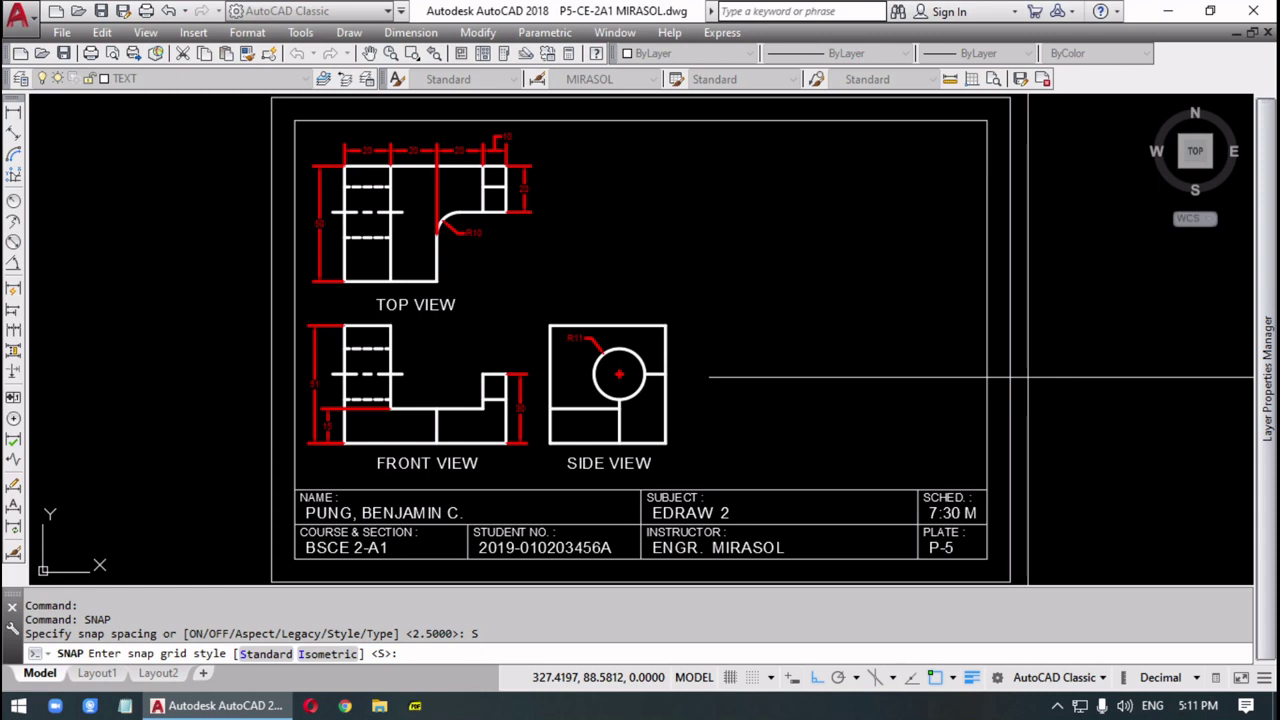
pyautogui.press('Return')
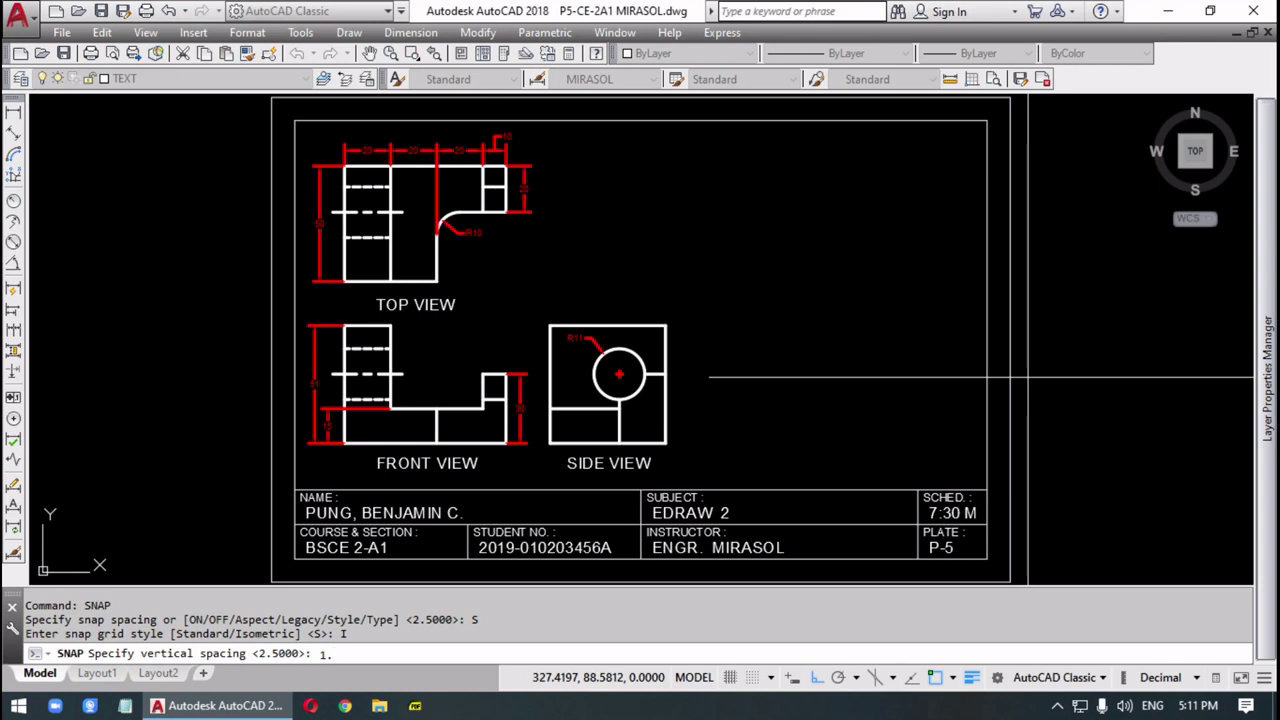
pyautogui.press('Return')
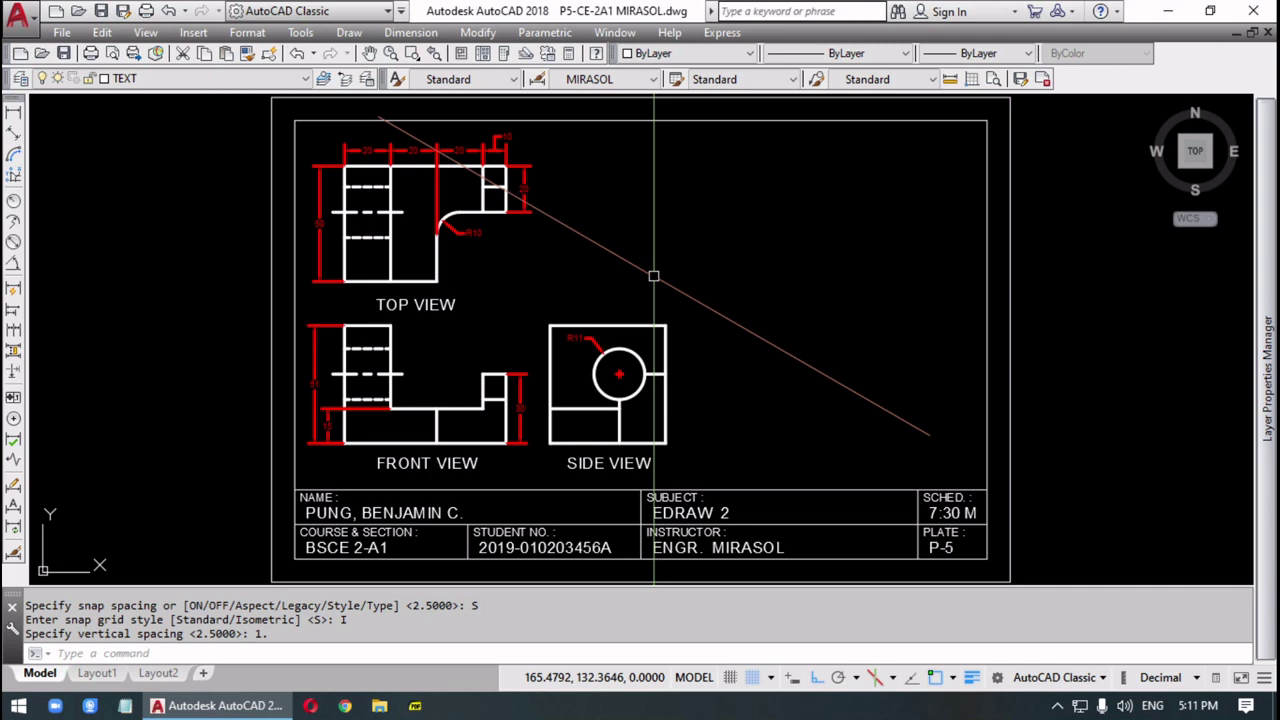
# - Switch Ortho off and turn snap off with the SNAP command
pyautogui.press('F8')
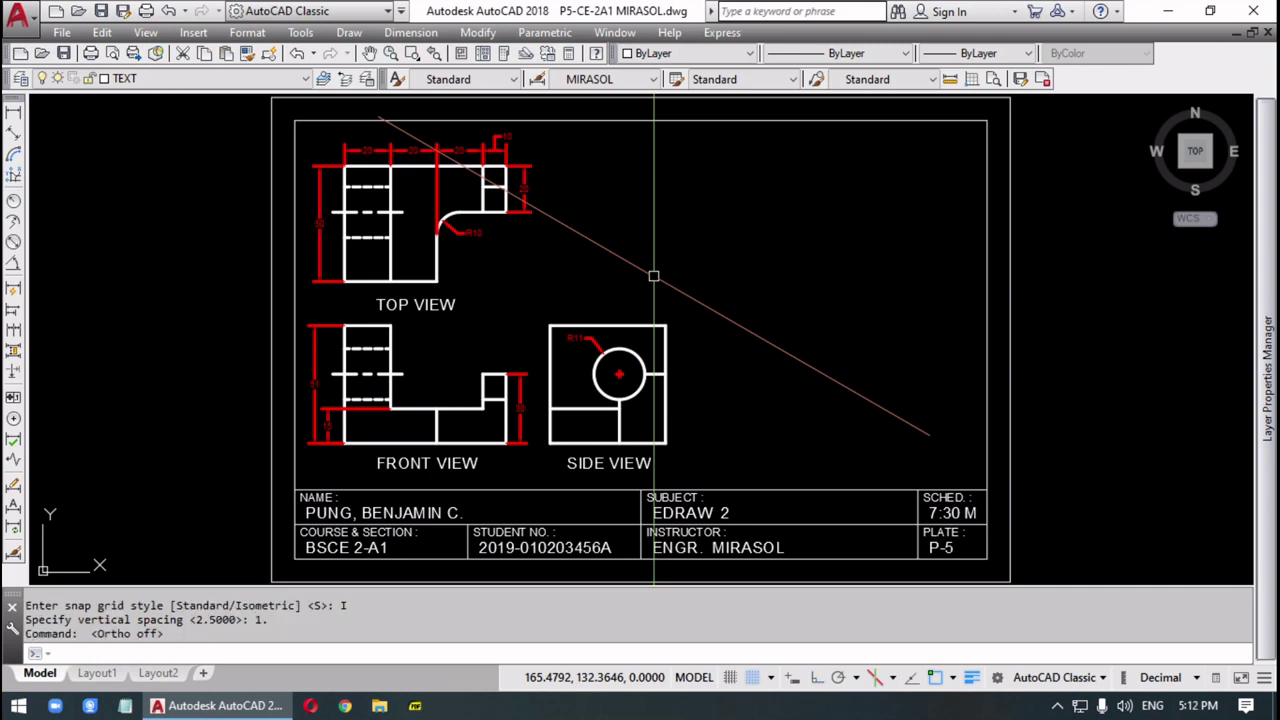
pyautogui.press('Return')
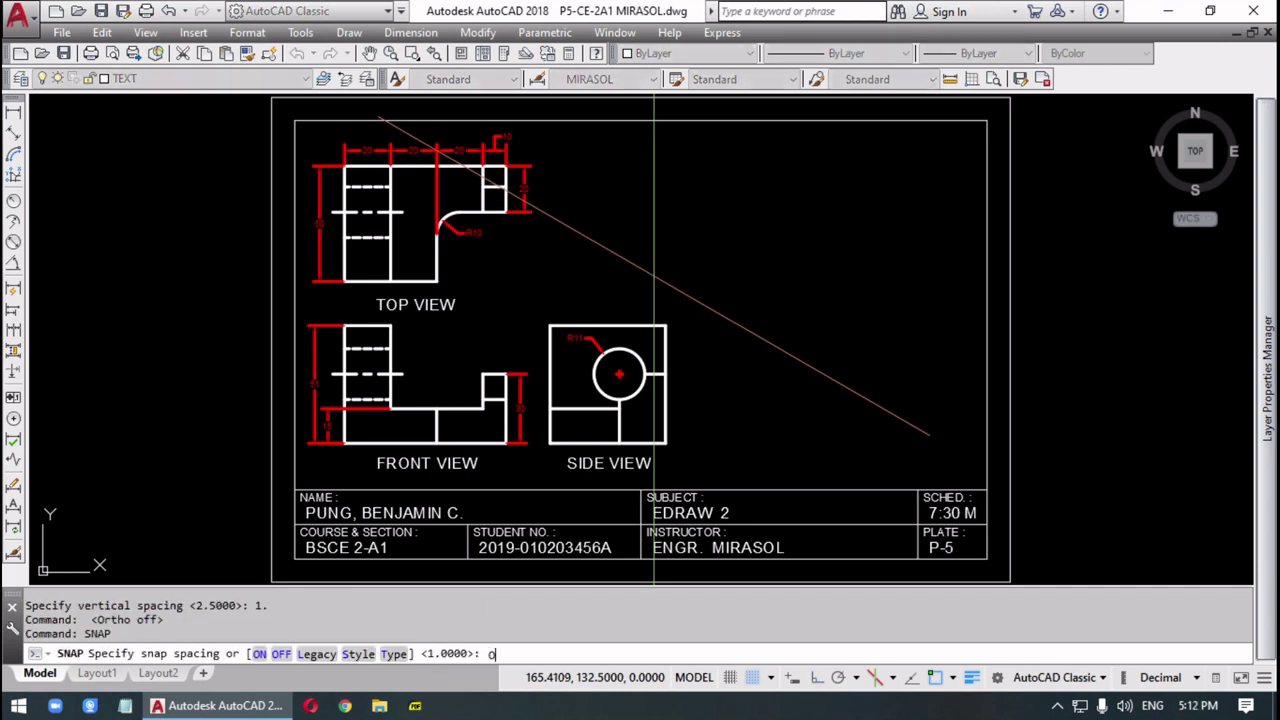
pyautogui.write('OFF')
pyautogui.press('Return')
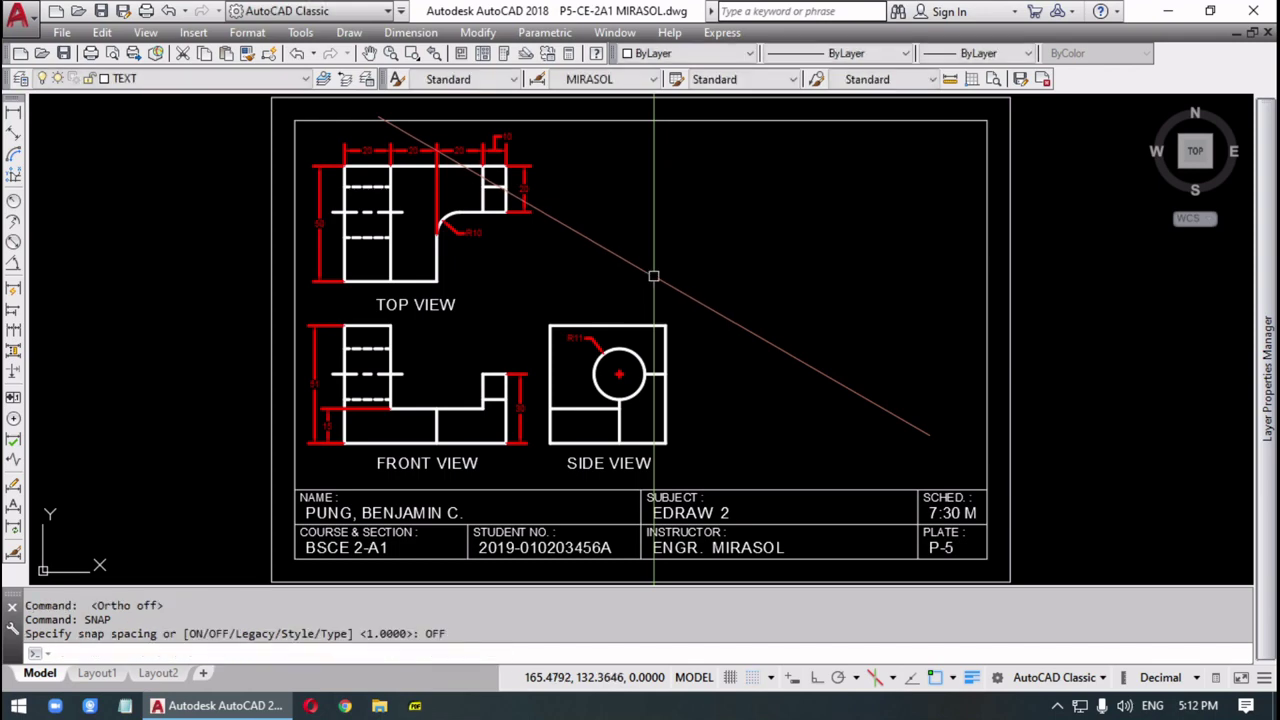
# - Set the grid spacing to follow the snap spacing using the GRID command's Snap option
pyautogui.press('Return')
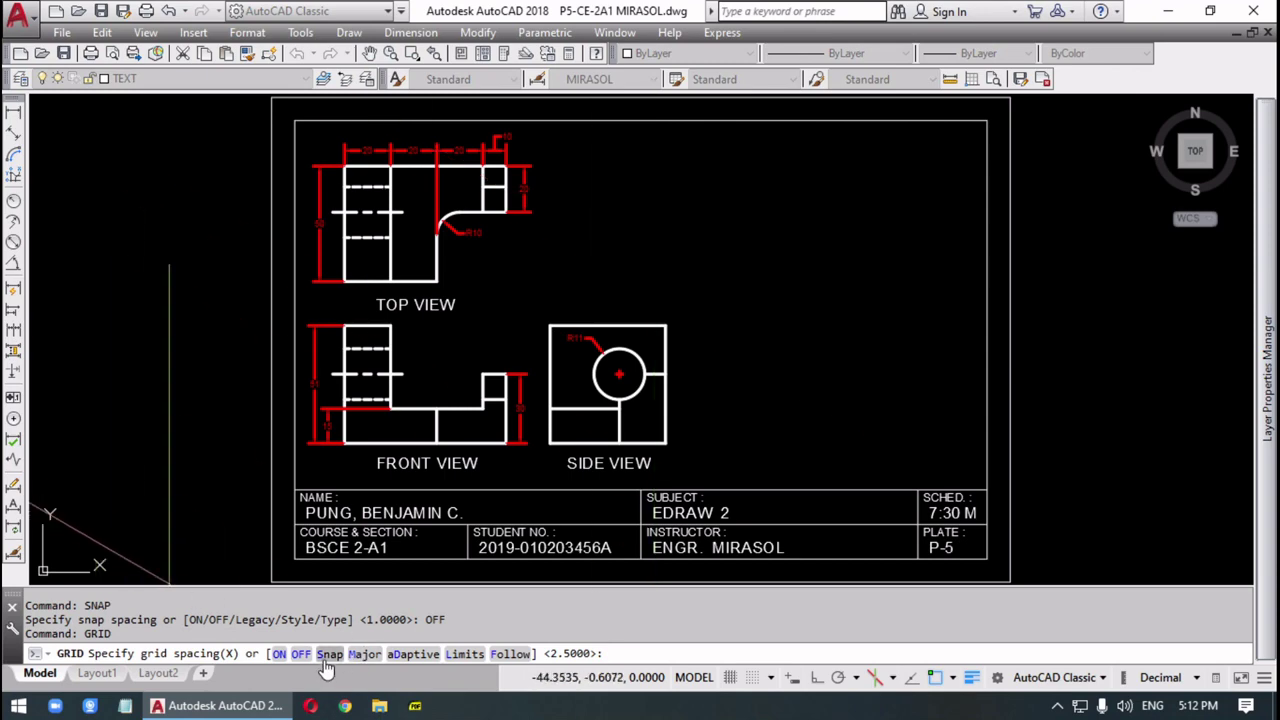
pyautogui.write('s')
pyautogui.press('Return')
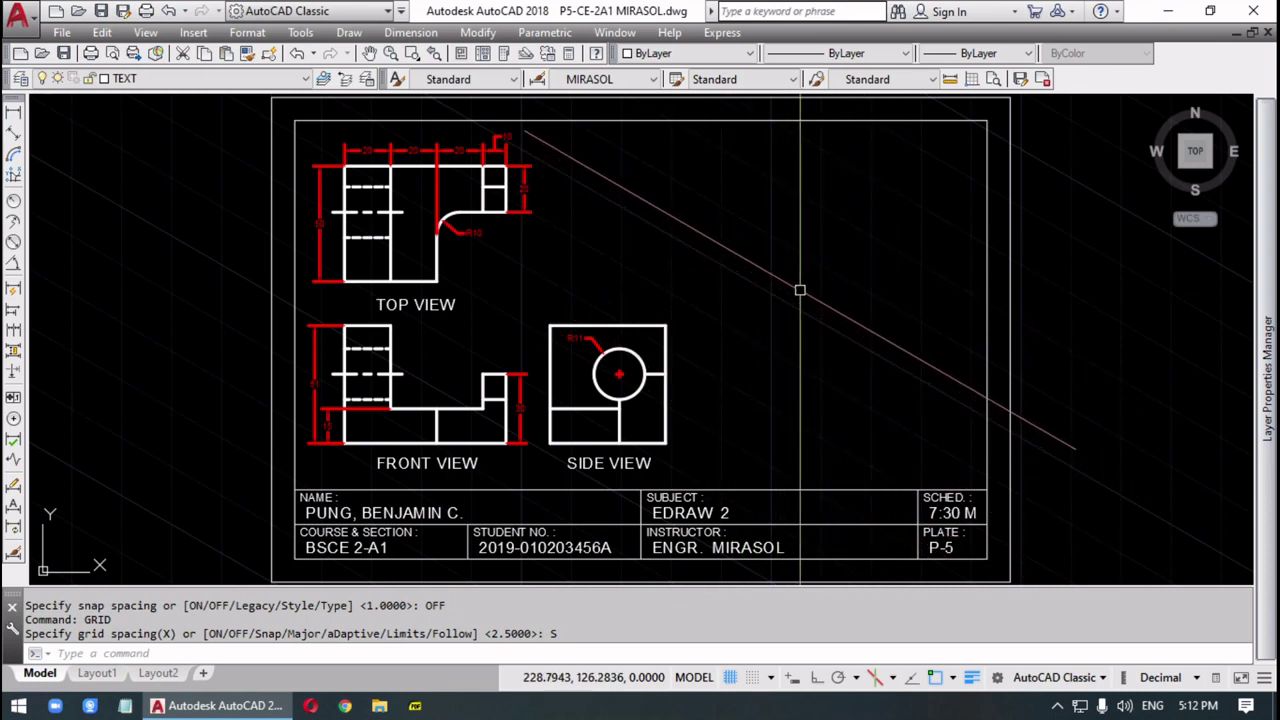
# - Cycle the isoplane through Top and Right back to Left over the empty area beside the views, and turn Ortho on
pyautogui.scroll(4, 806, 314)
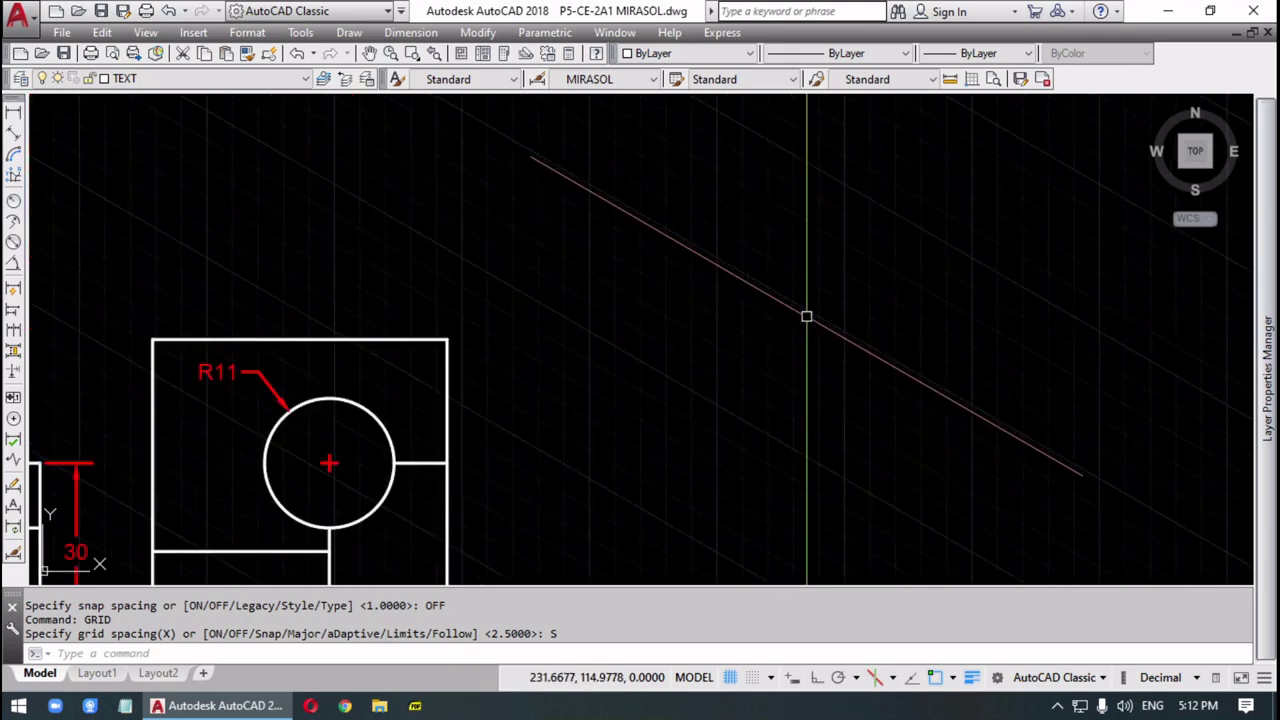
pyautogui.scroll(-4, 808, 315)
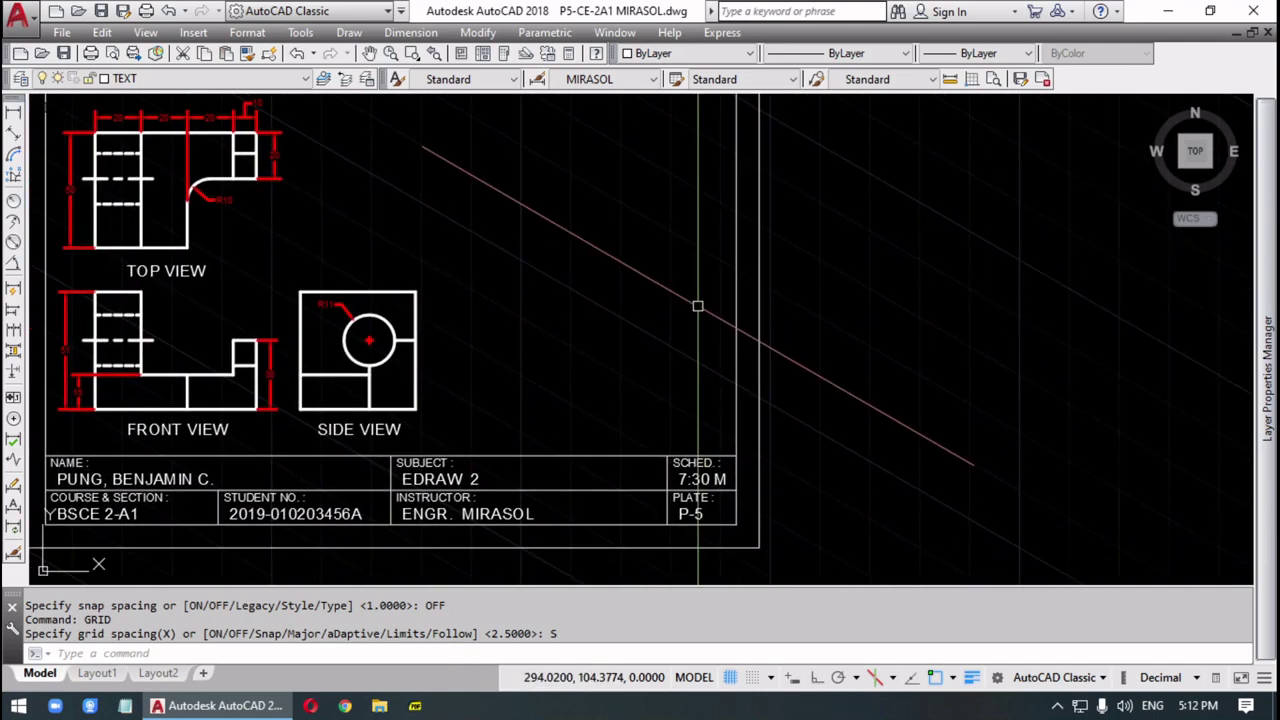
pyautogui.scroll(-1, 643, 337)
pyautogui.scroll(3, 611, 305)
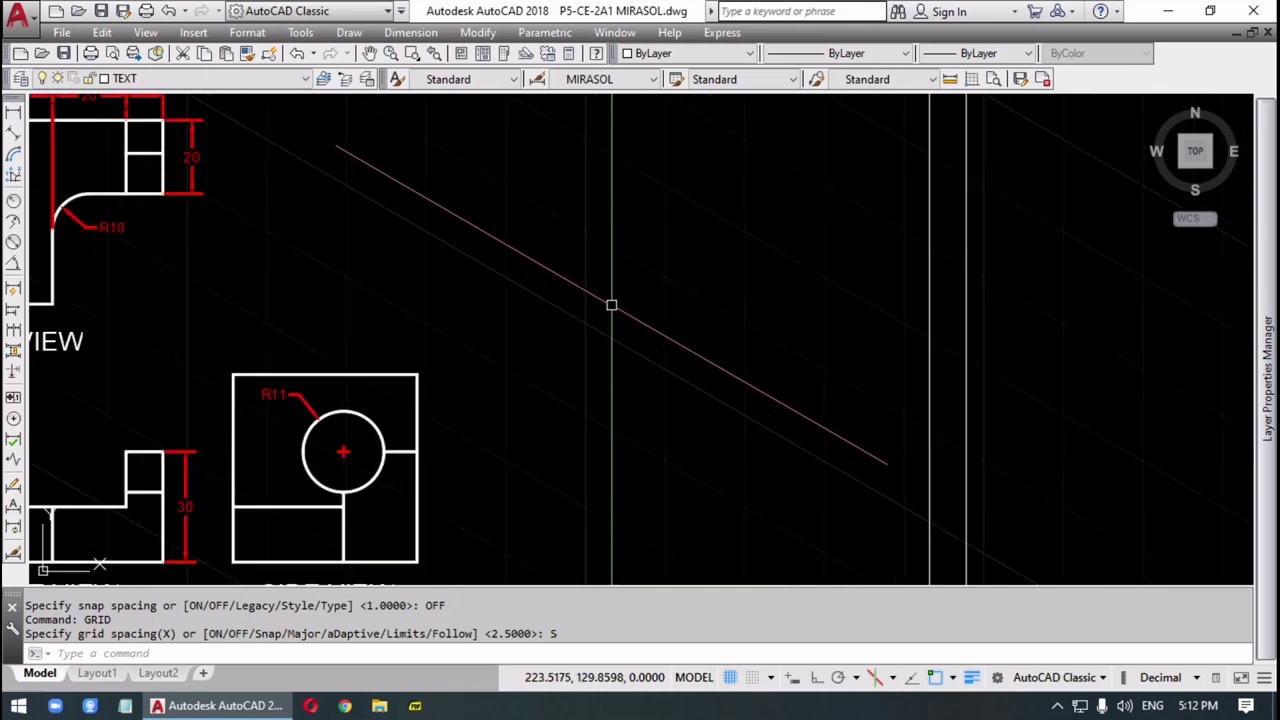
pyautogui.moveTo(611, 305); pyautogui.dragTo(640, 309, button='middle')
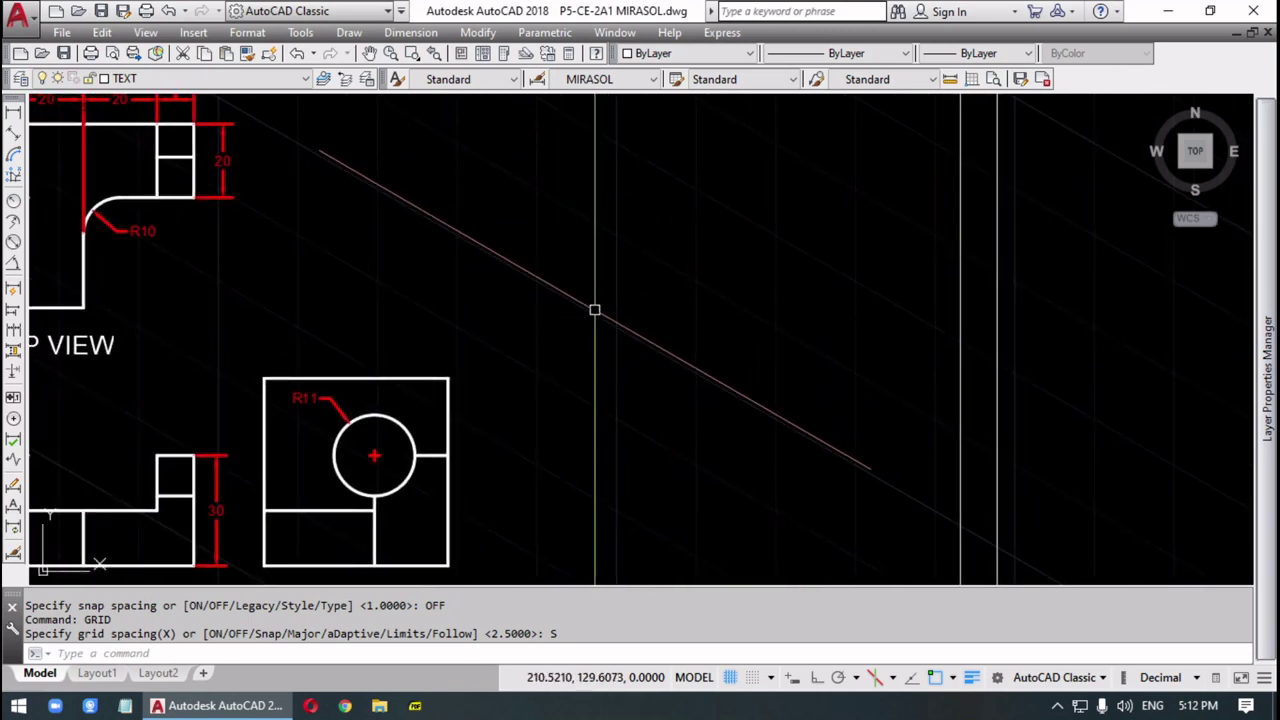
pyautogui.press('F5')
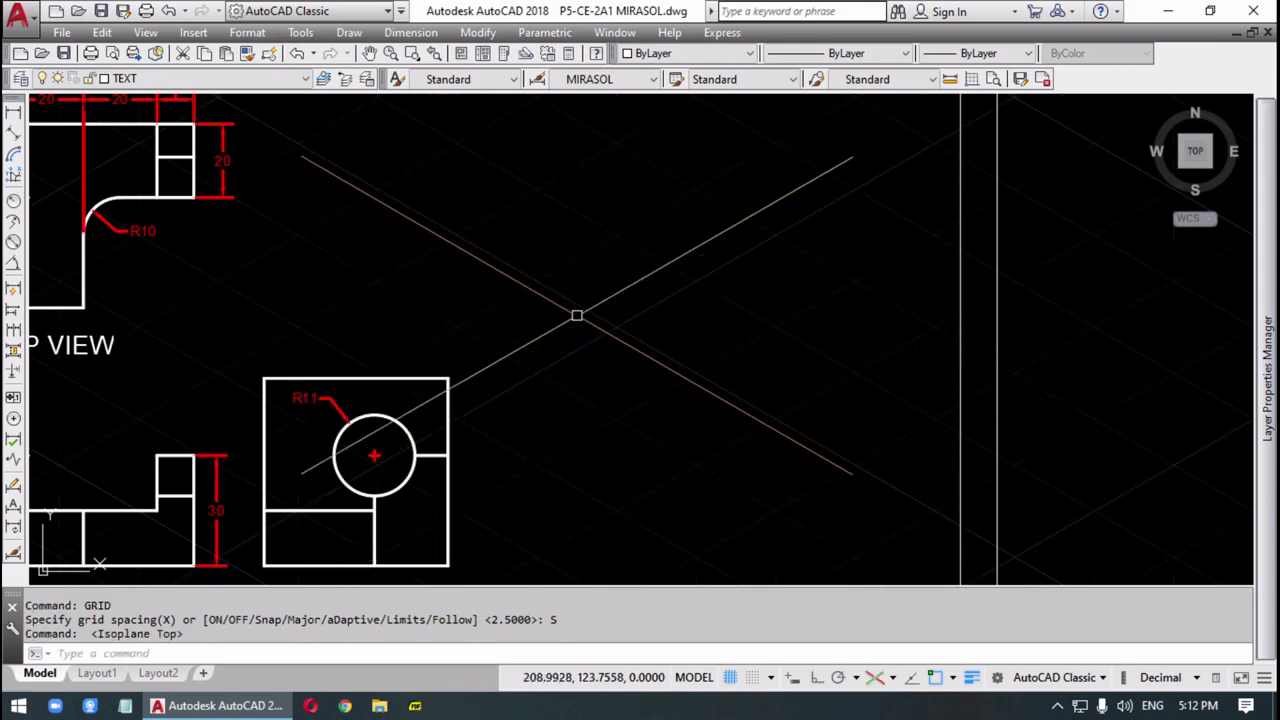
pyautogui.press('F5')
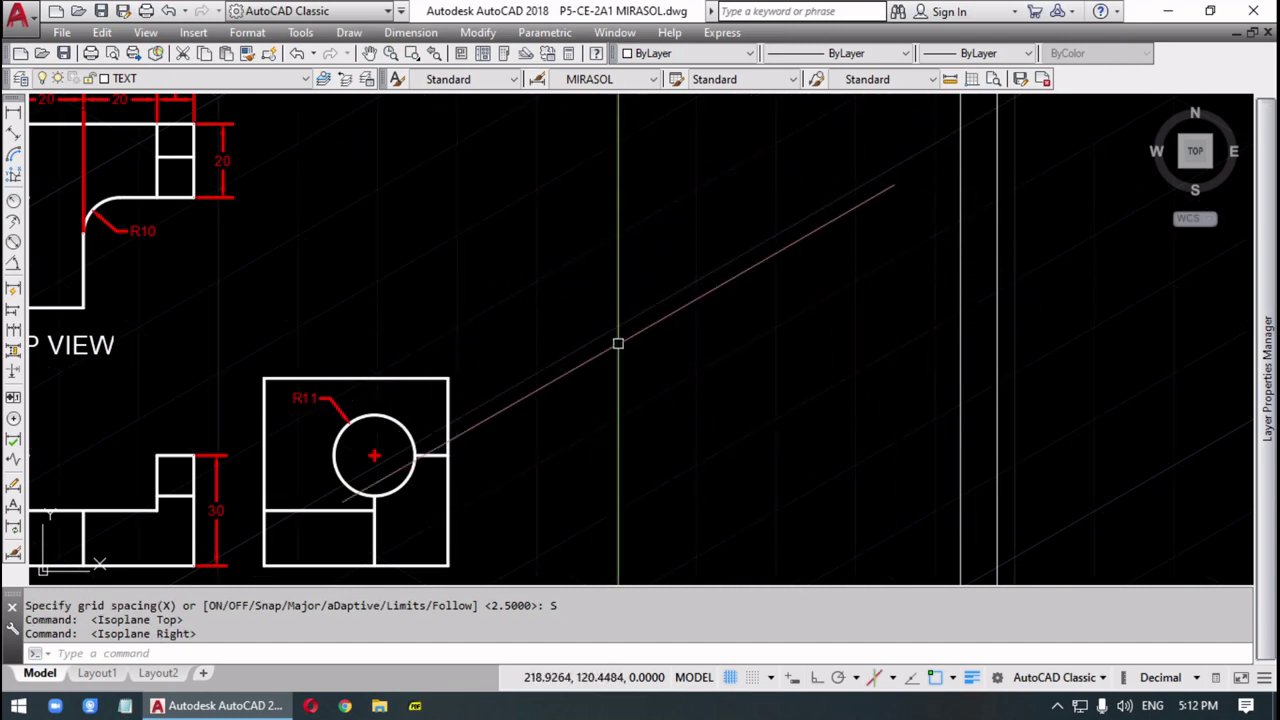
pyautogui.press('F5')
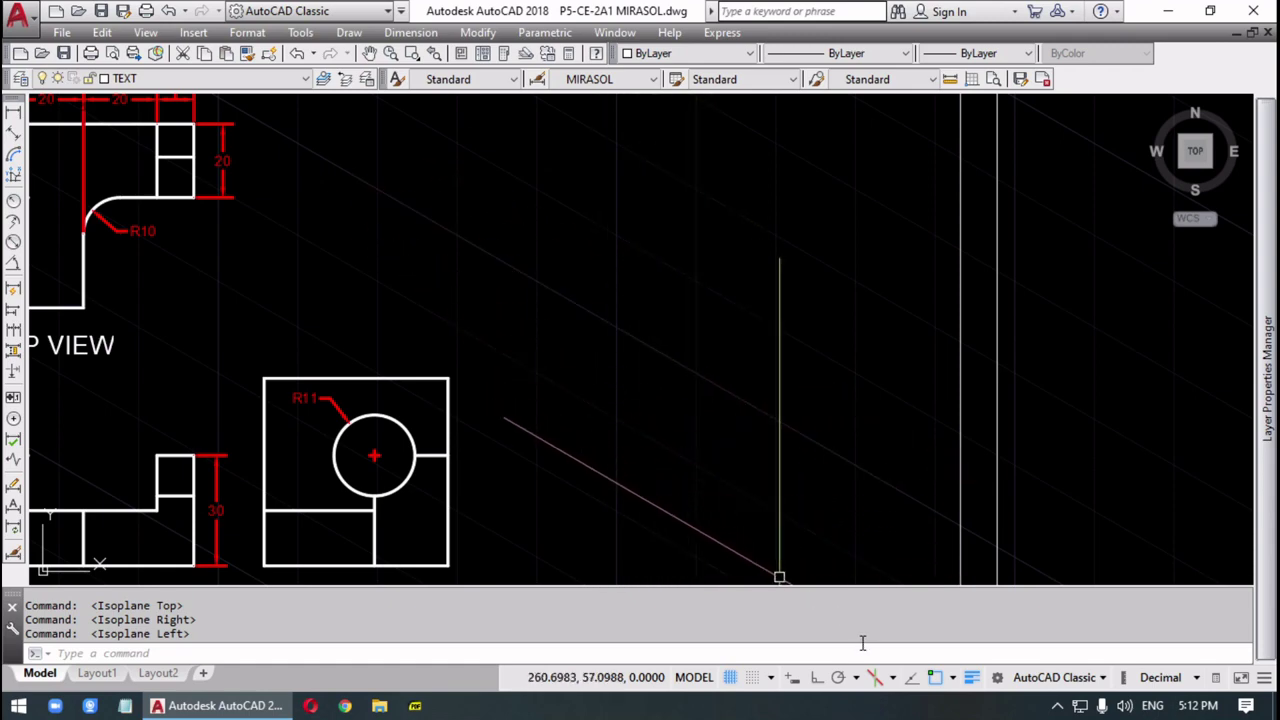
pyautogui.press('F8')
pyautogui.write('grid')
pyautogui.press('Return')
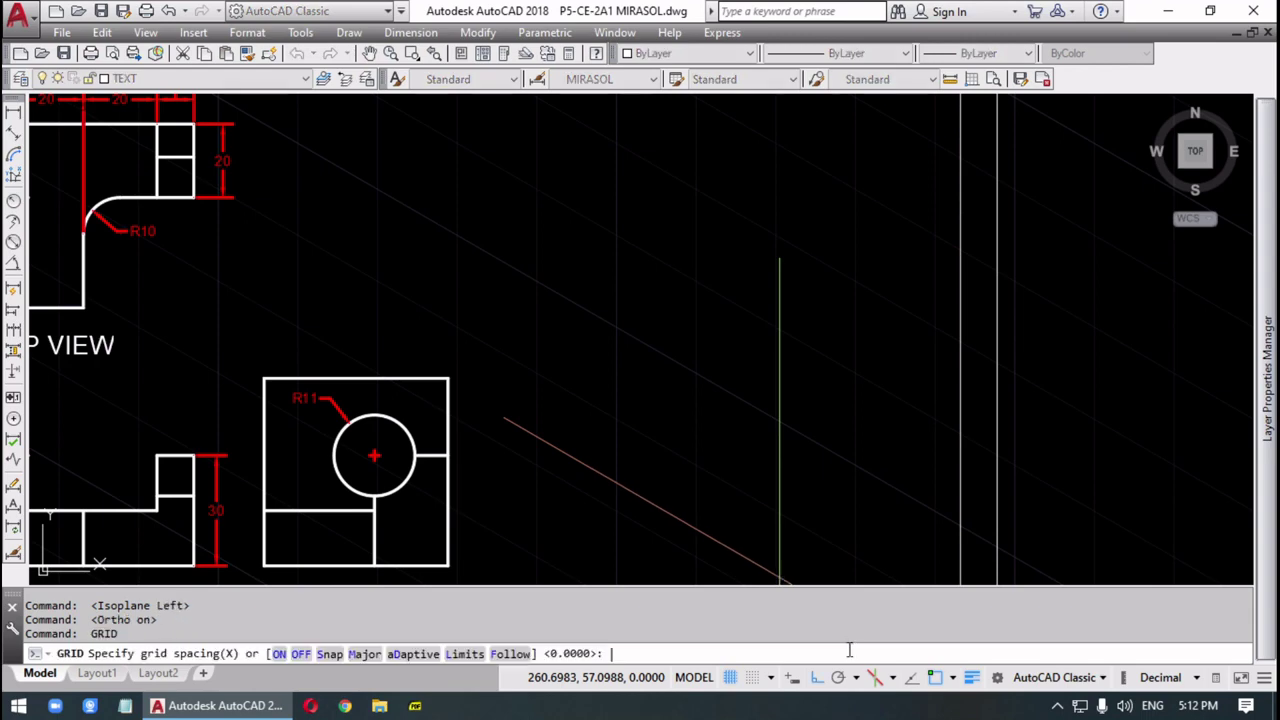
pyautogui.press('Escape')
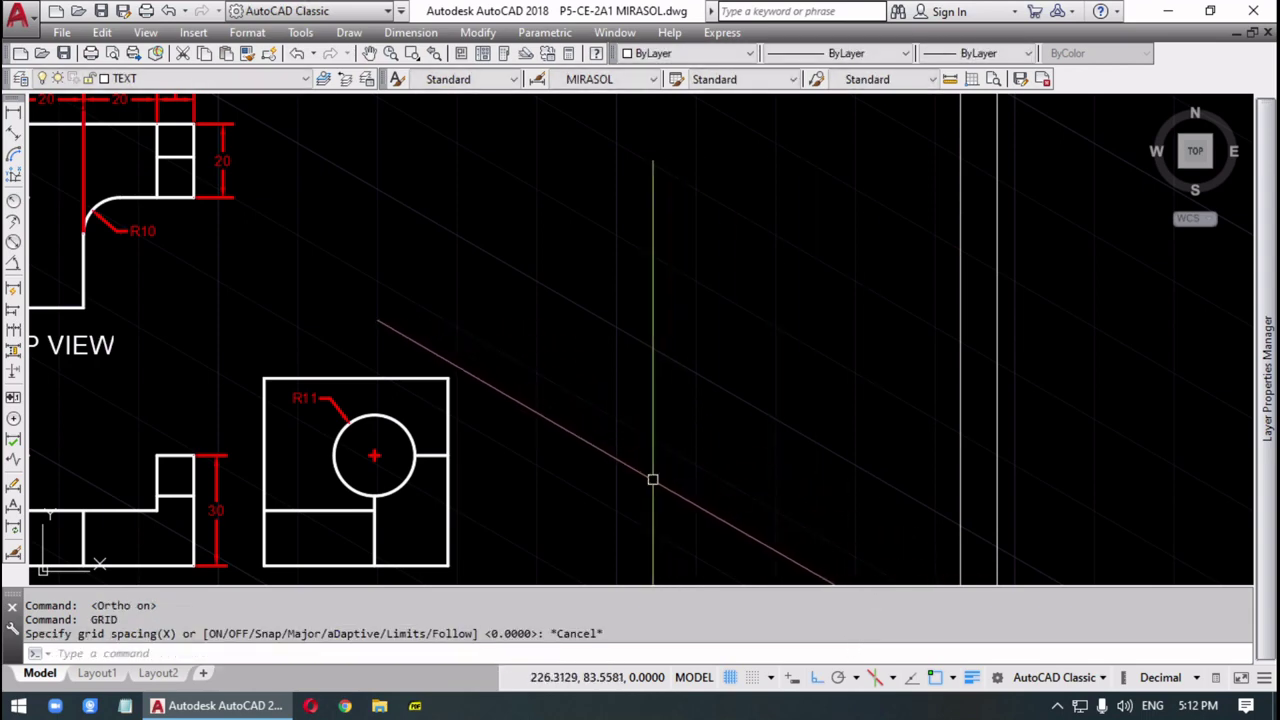
# - Sketch three connected practice lines on the left isoplane in the empty area beside the side view: up, along the receding axis, and down
pyautogui.write('l')
pyautogui.press('Return')
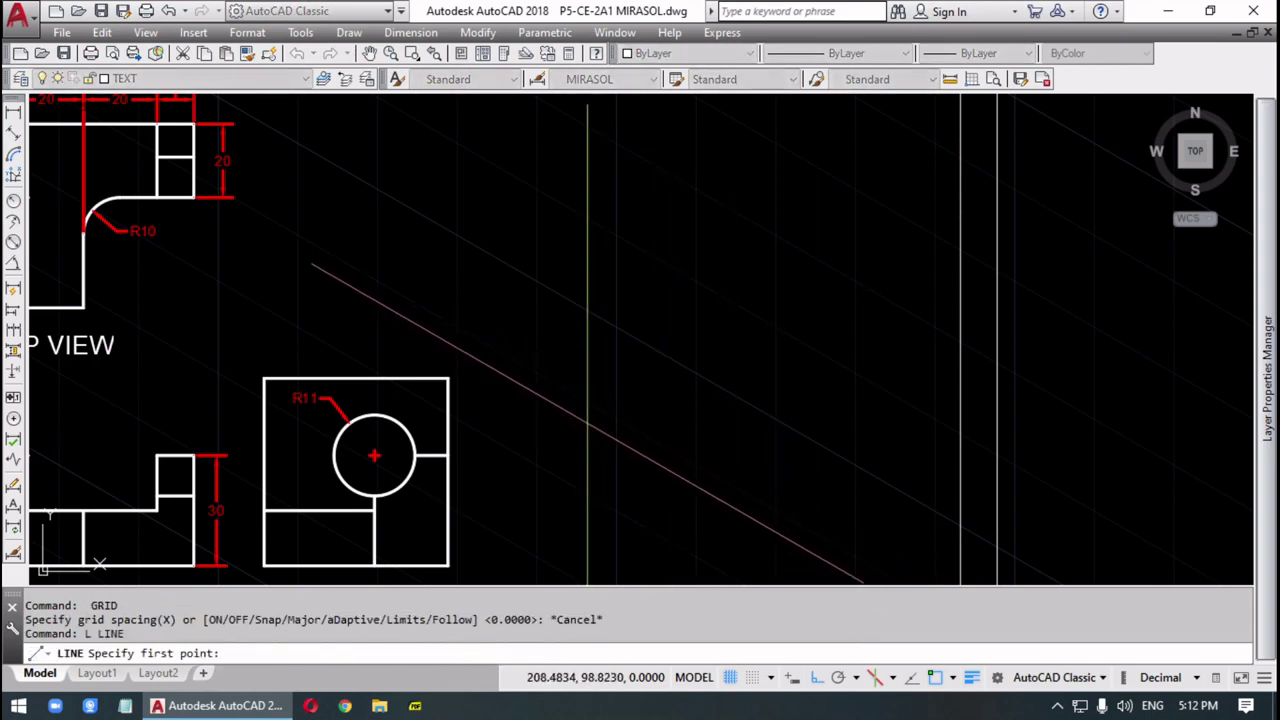
pyautogui.click(588, 422)
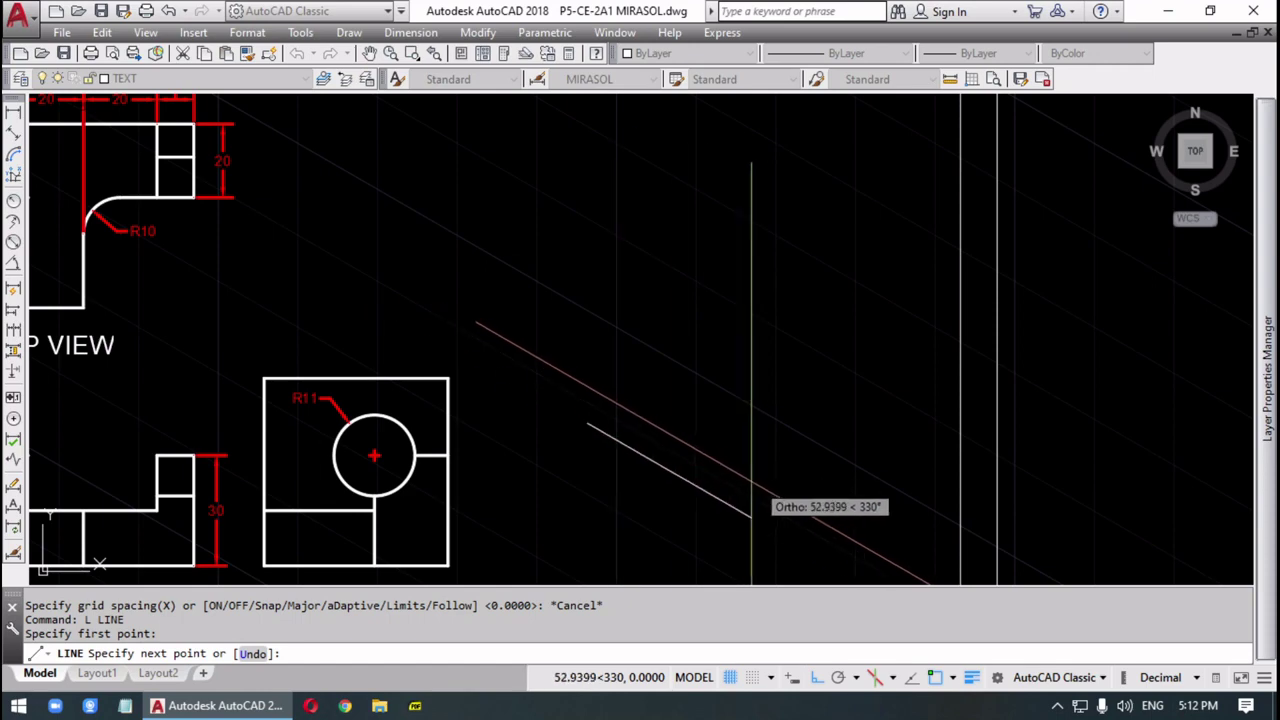
pyautogui.click(594, 269)
pyautogui.click(686, 323)
pyautogui.click(686, 464)
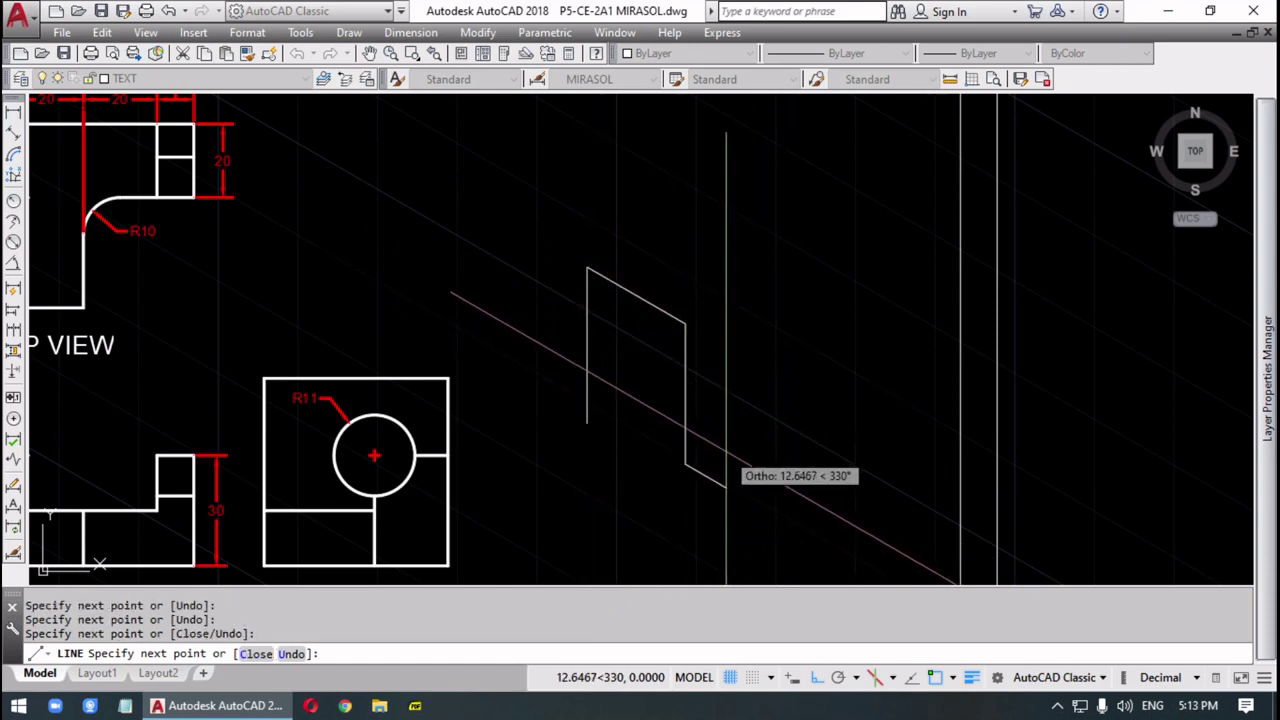
# - Switch to the top isoplane and continue the practice polyline with four freehand segments along the two receding axes
pyautogui.press('F5')
pyautogui.click(833, 379)
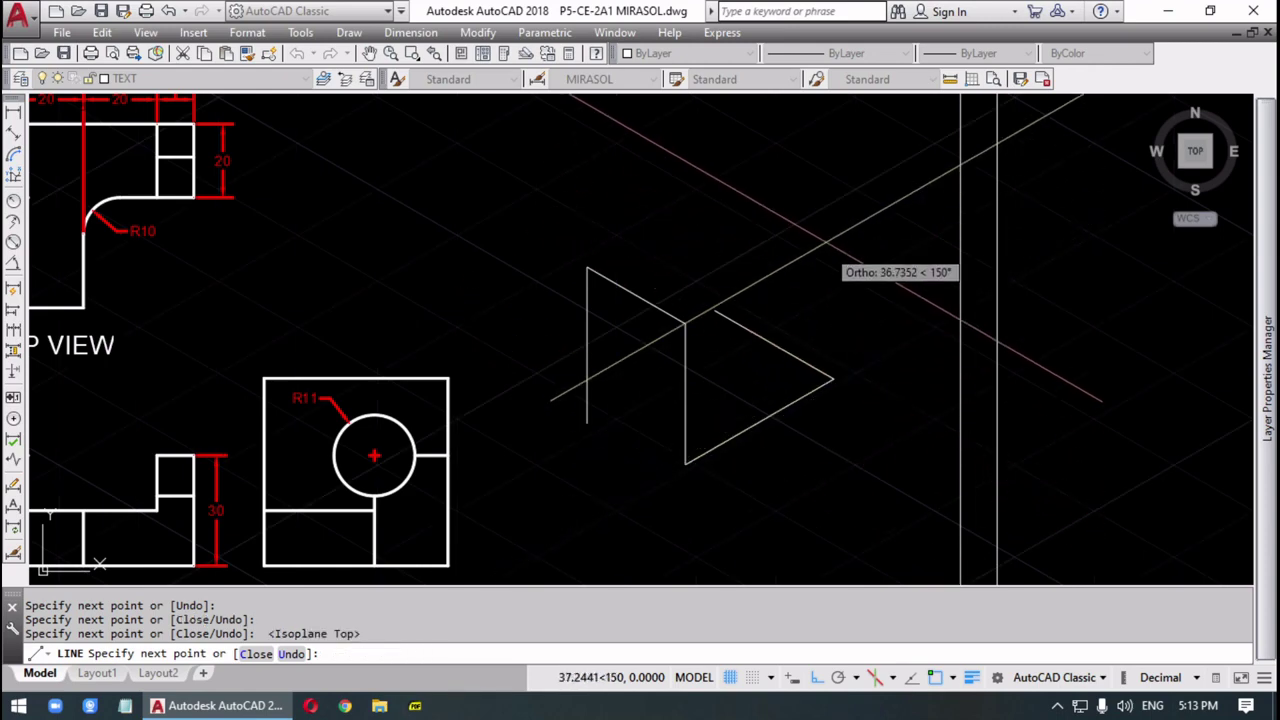
pyautogui.click(764, 340)
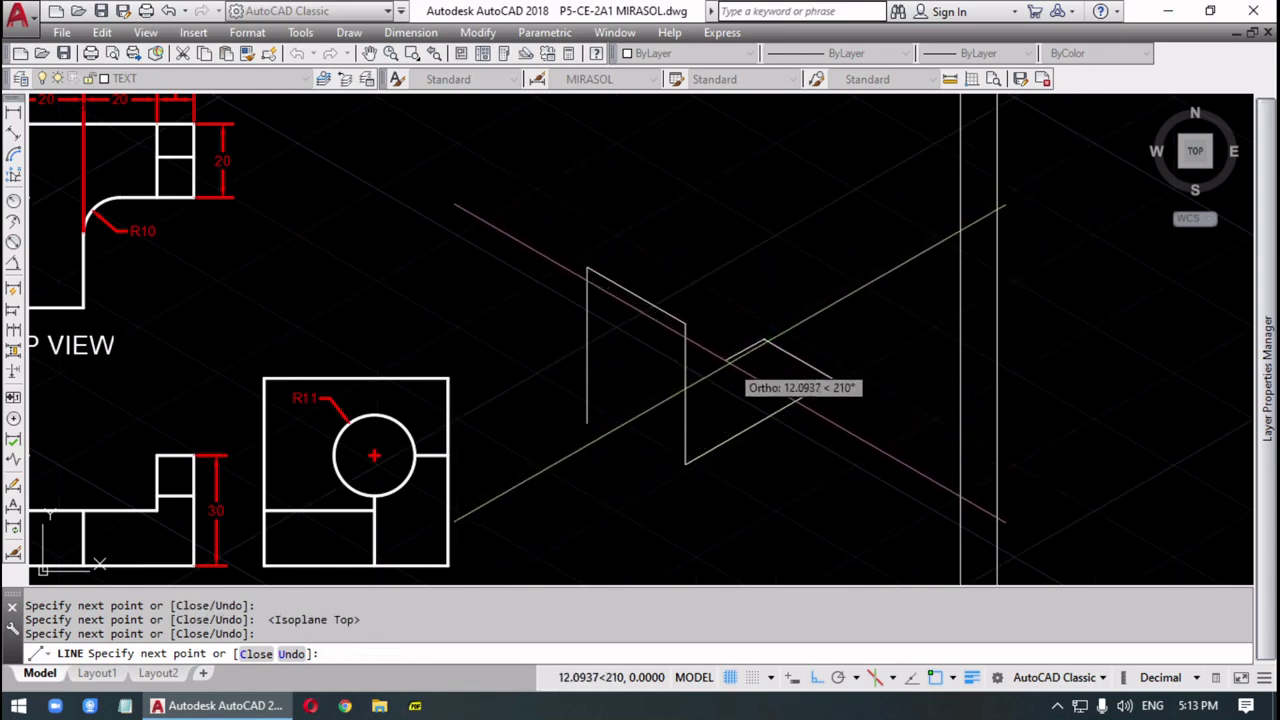
pyautogui.click(726, 358)
pyautogui.click(757, 377)
# - Switch to the right isoplane and continue the practice lines inside the sketched shape with vertical and 30° direction segments
pyautogui.press('F5')
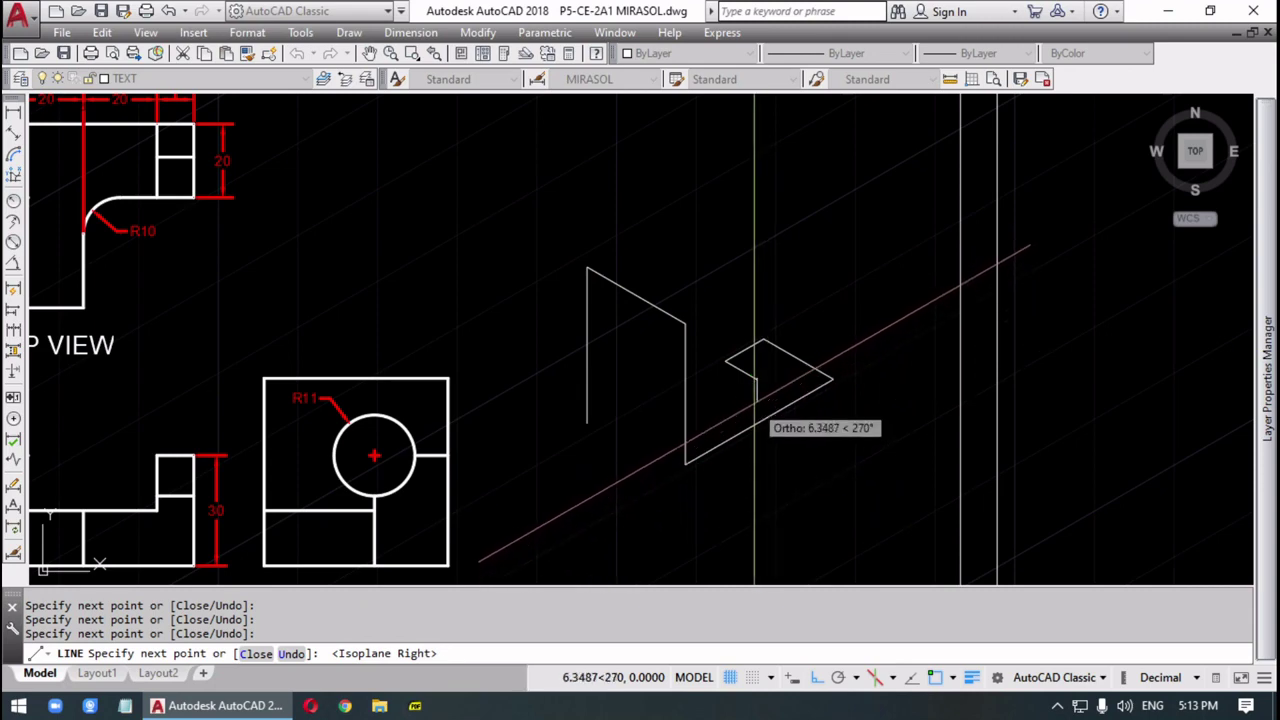
pyautogui.click(757, 403)
pyautogui.click(788, 384)
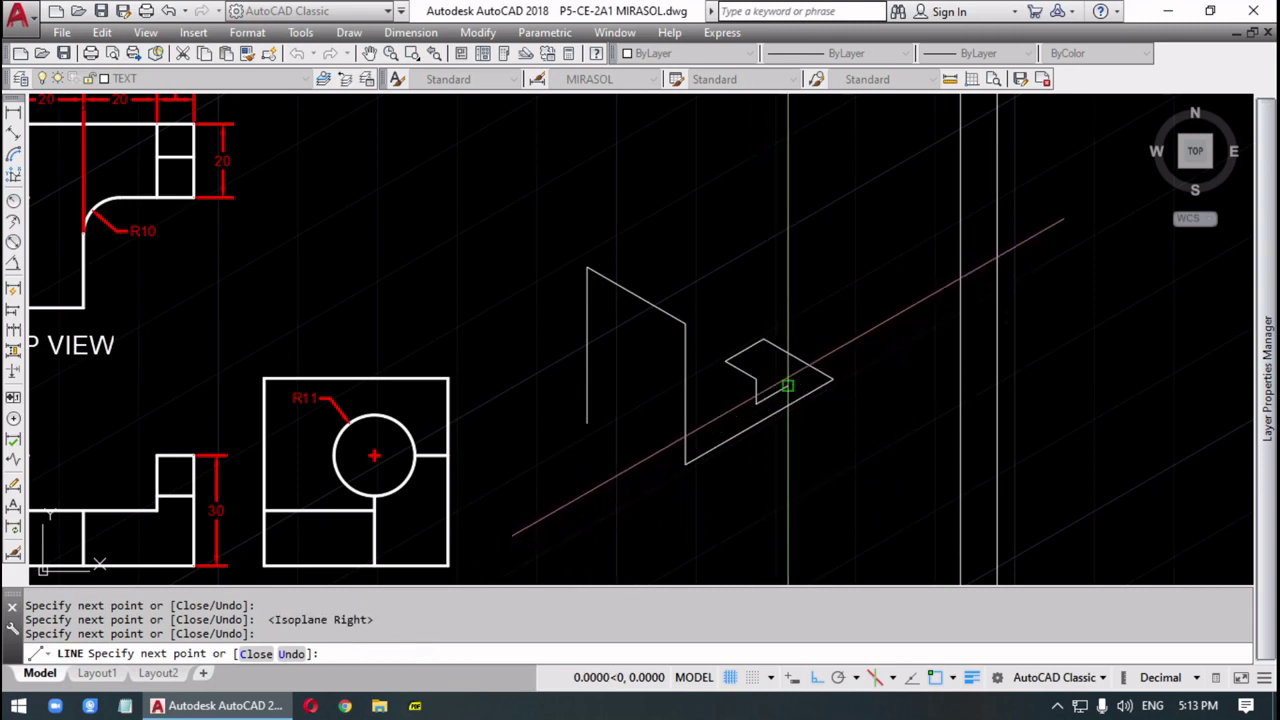
pyautogui.scroll(4, 790, 353)
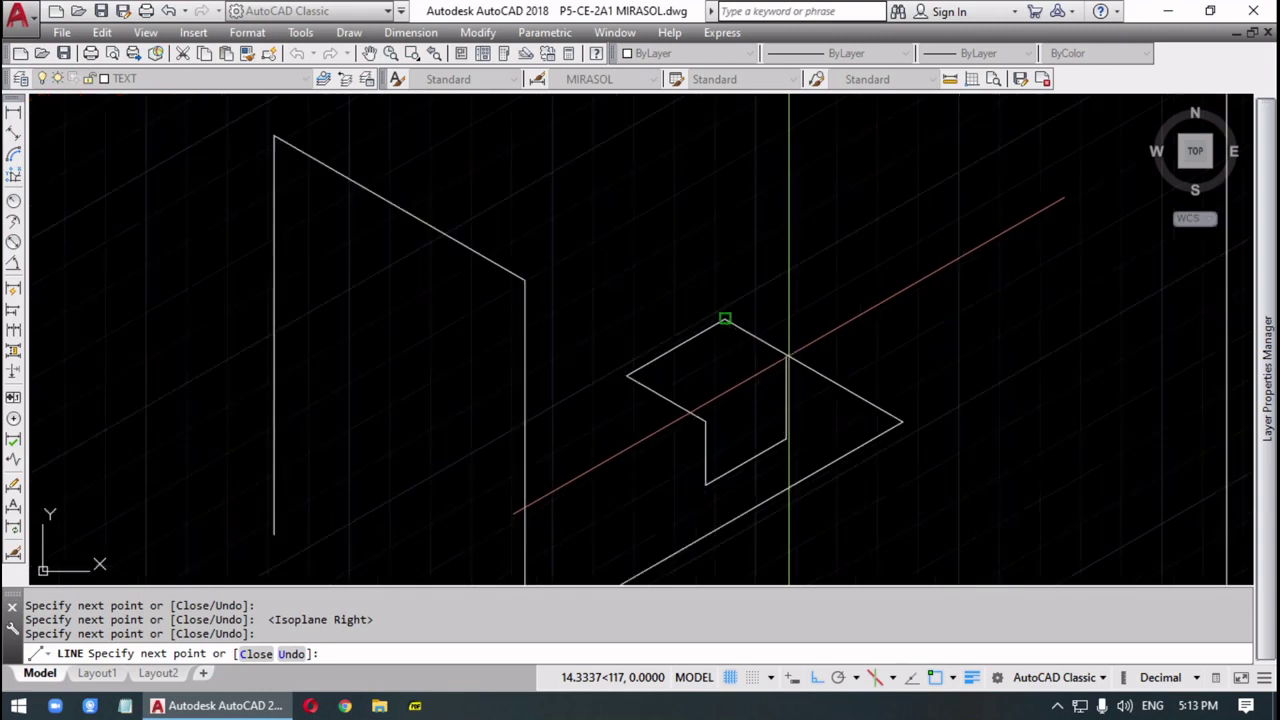
pyautogui.click(784, 407)
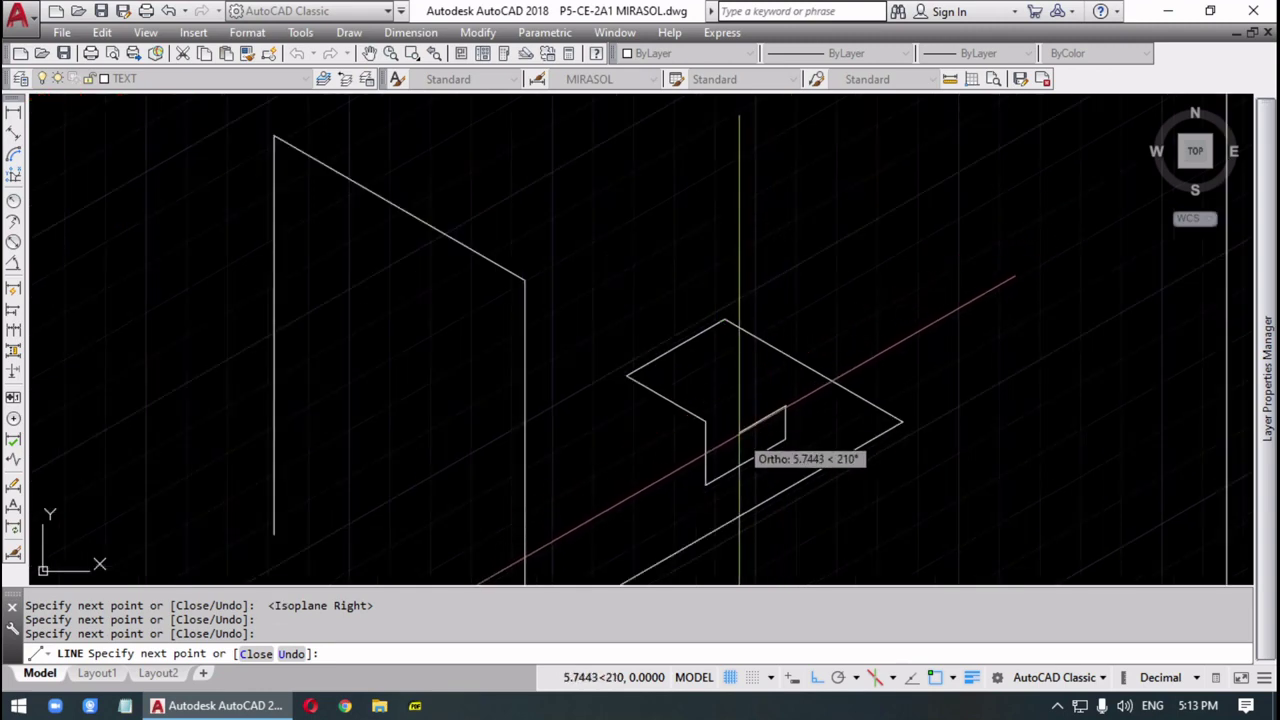
pyautogui.click(739, 433)
# - Switch back to the left isoplane, add the last short practice segments, and end the line
pyautogui.press('F5')
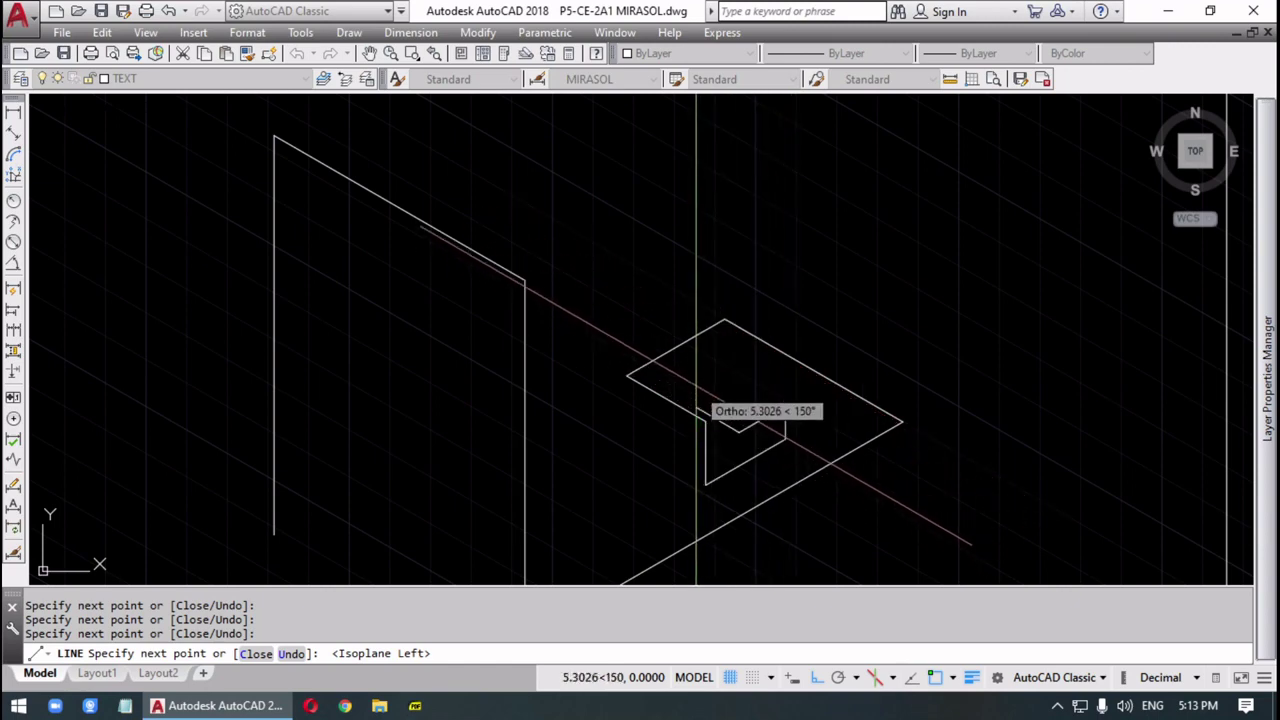
pyautogui.click(696, 388)
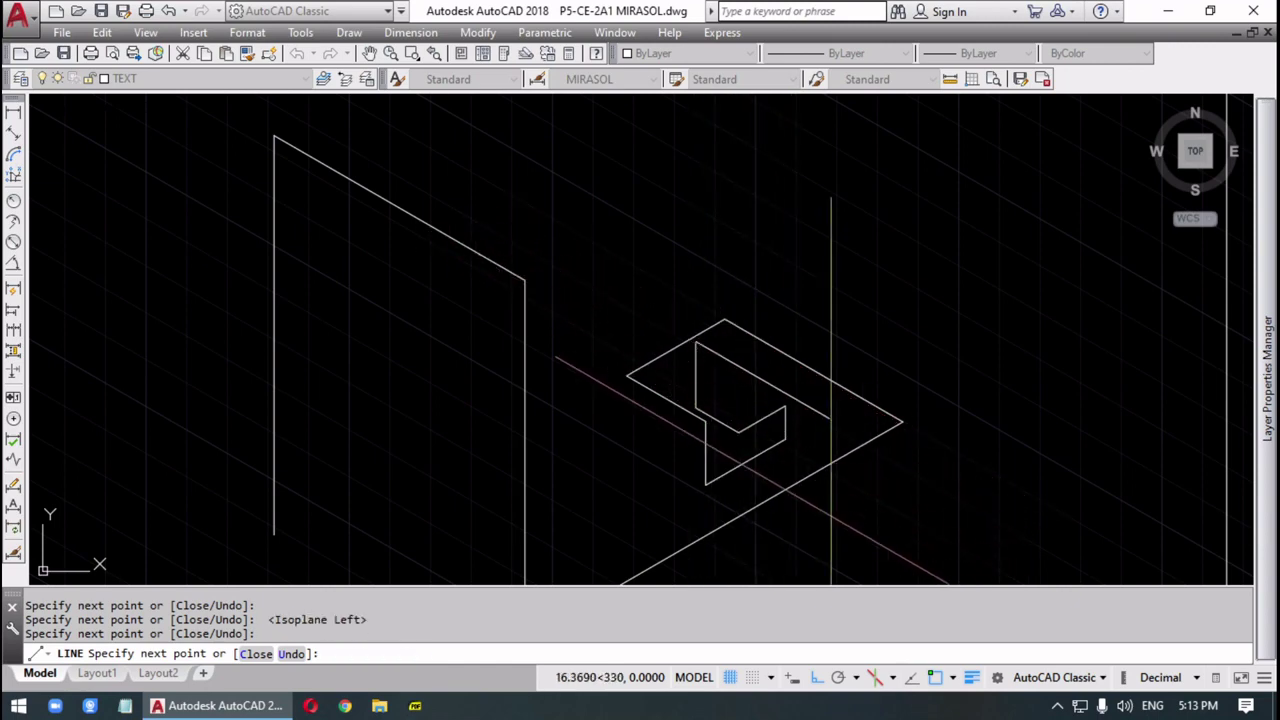
pyautogui.press('Escape')
# - Erase all the practice isometric lines beside the side view
pyautogui.scroll(-4, 828, 504)
pyautogui.moveTo(828, 504); pyautogui.dragTo(862, 340, button='middle')
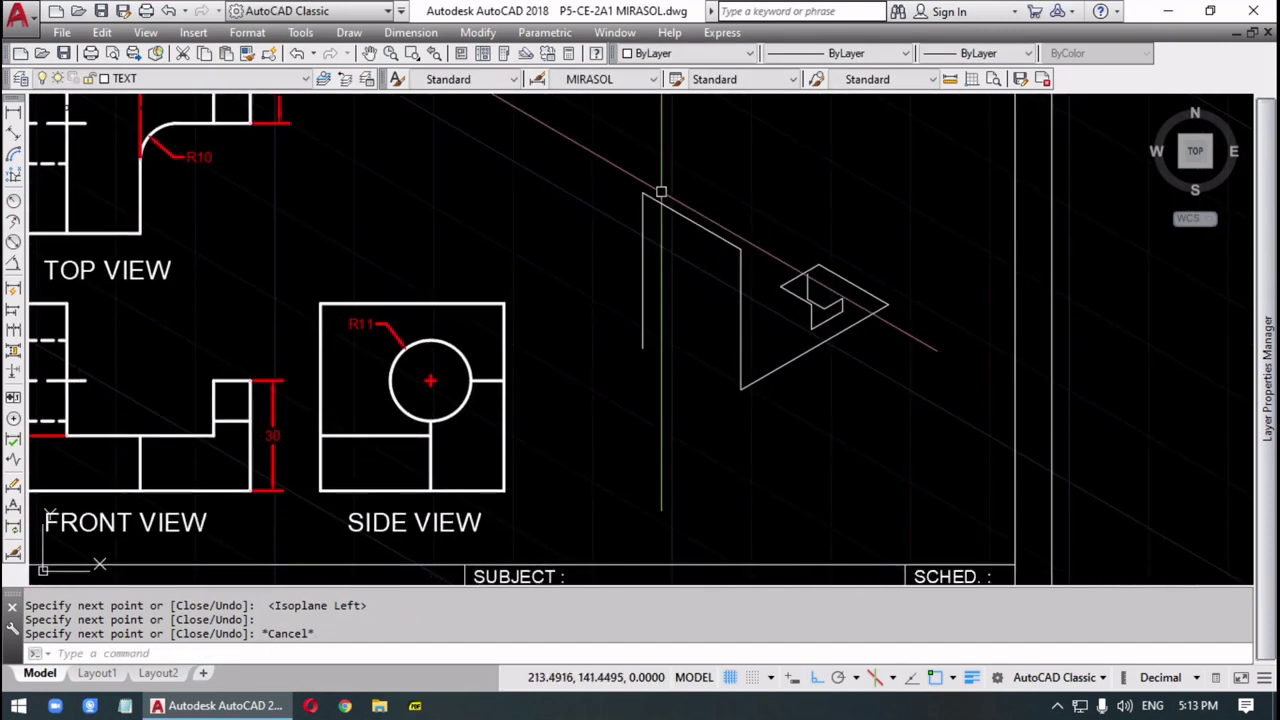
pyautogui.click(605, 152)
pyautogui.click(886, 427)
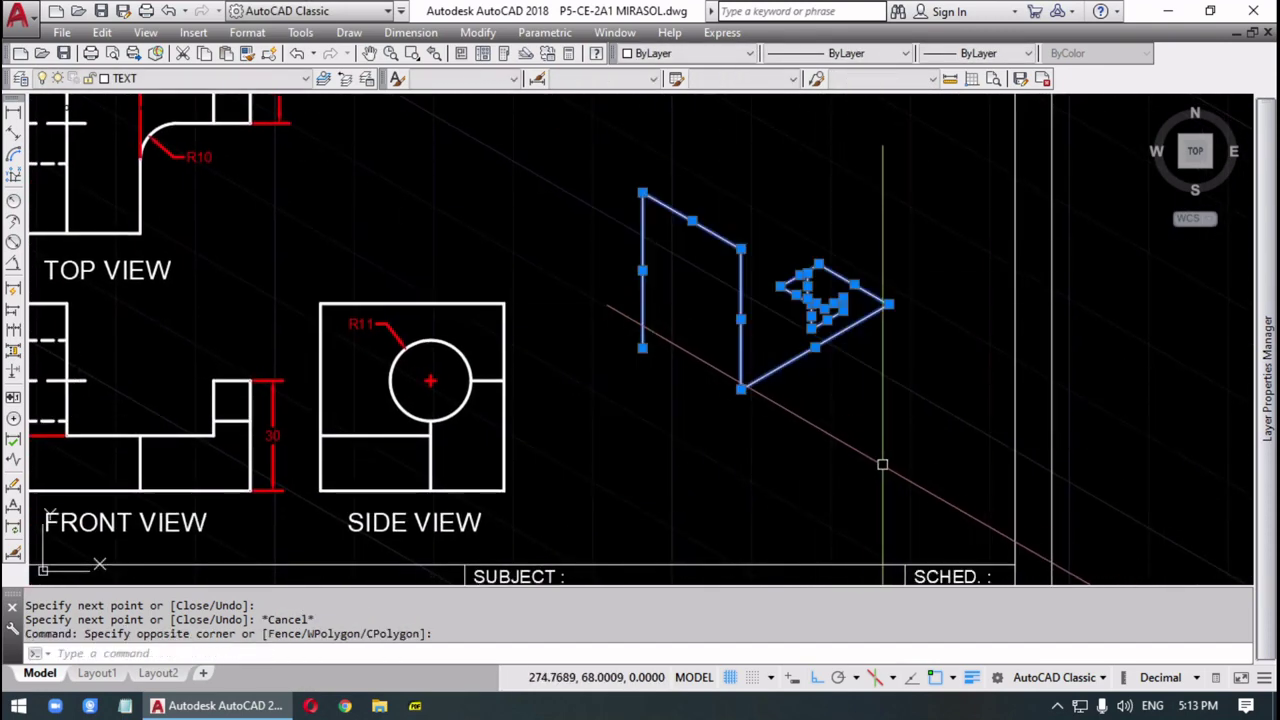
pyautogui.press('Delete')
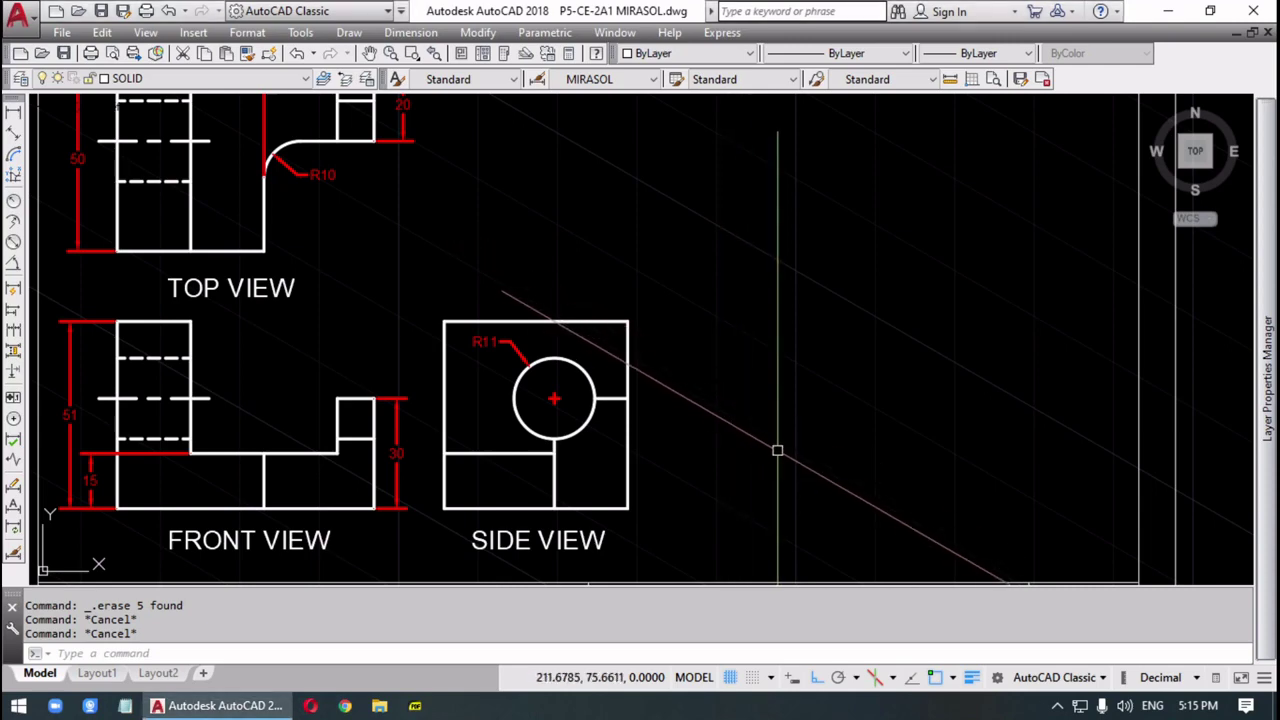
# - Draw the closed L-shaped profile on the left isoplane: 51 up, 20 along 330°, 36 down, 20 along 330°, 15 down, close
pyautogui.press('Return')
pyautogui.click(715, 396)
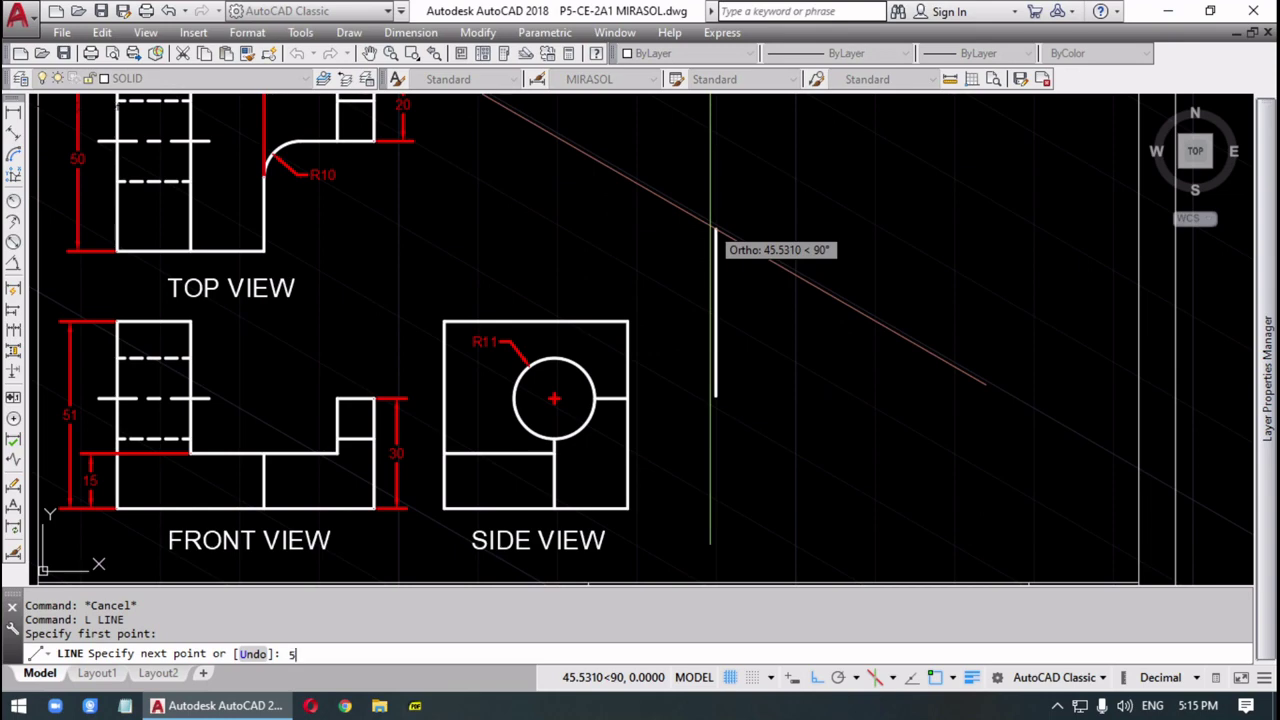
pyautogui.press('Return')
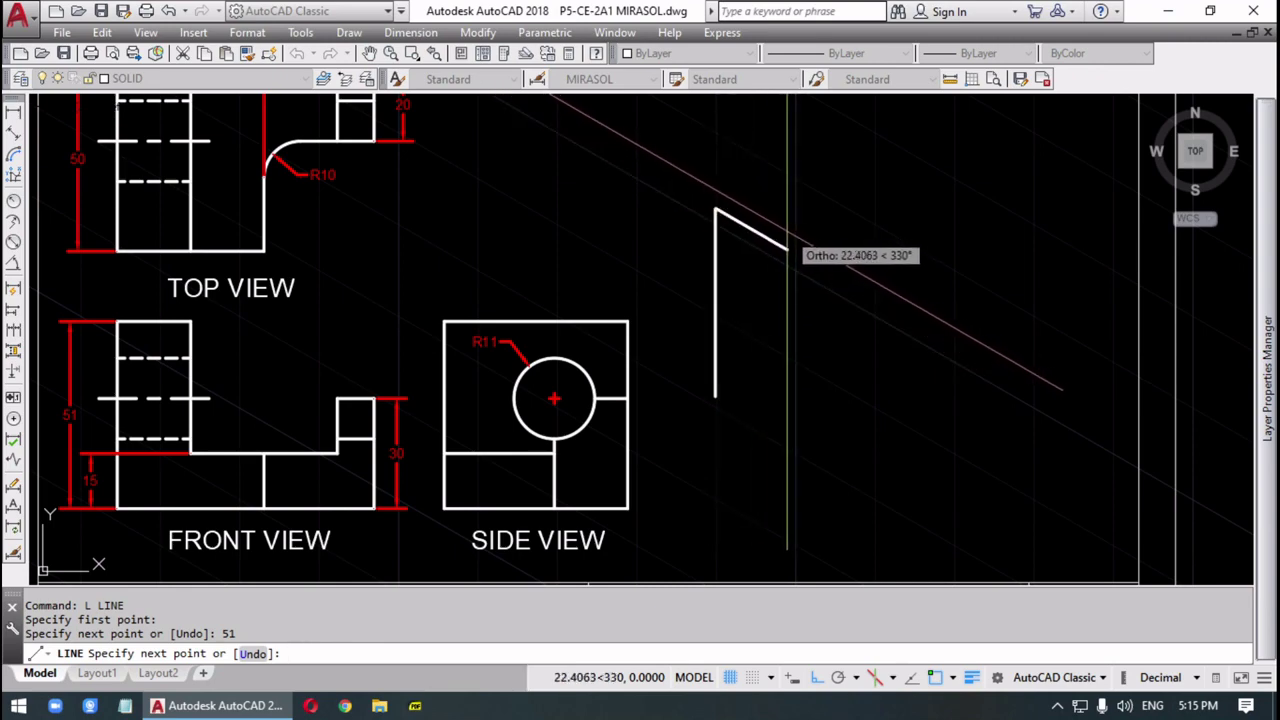
pyautogui.write('20')
pyautogui.press('Return')
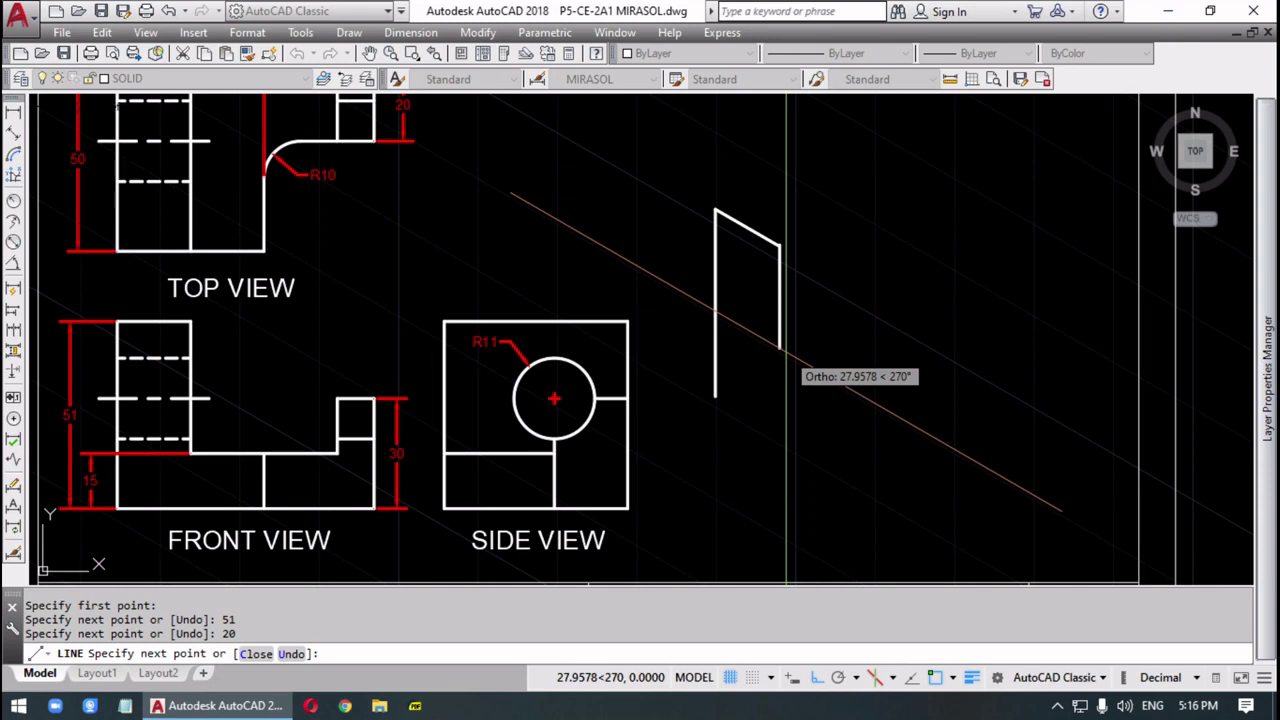
pyautogui.write('36')
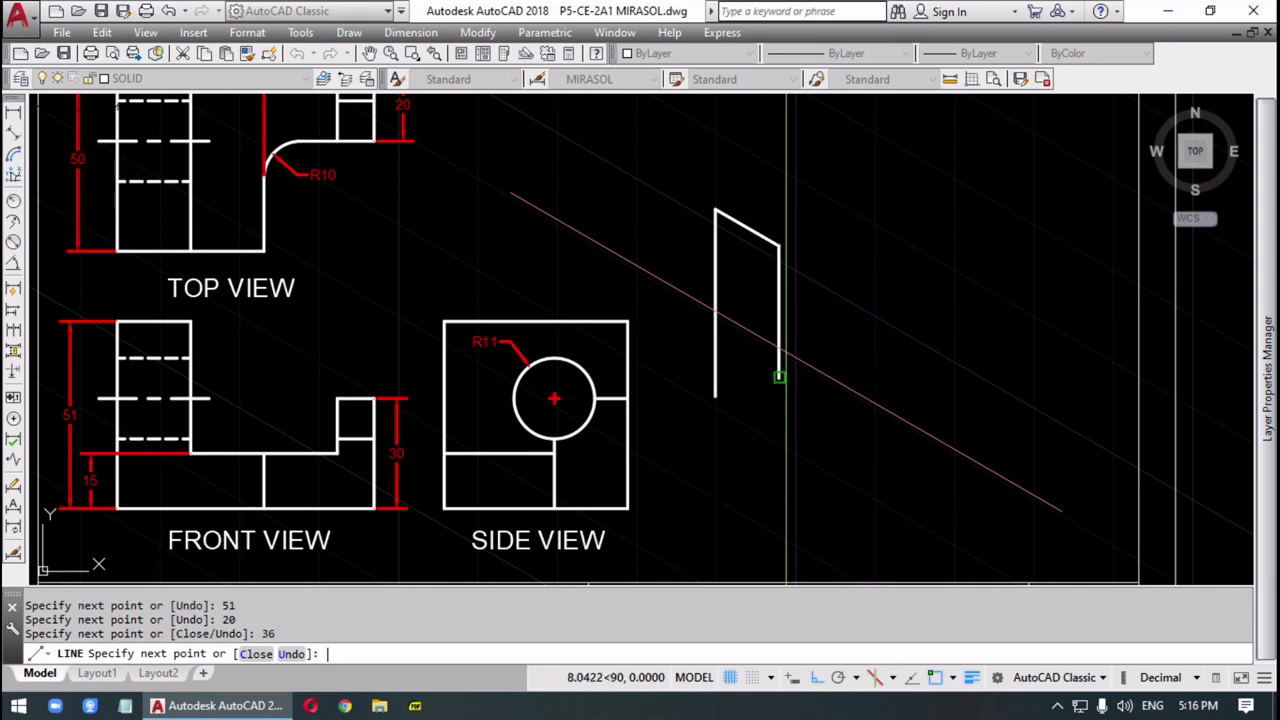
pyautogui.press('Return')
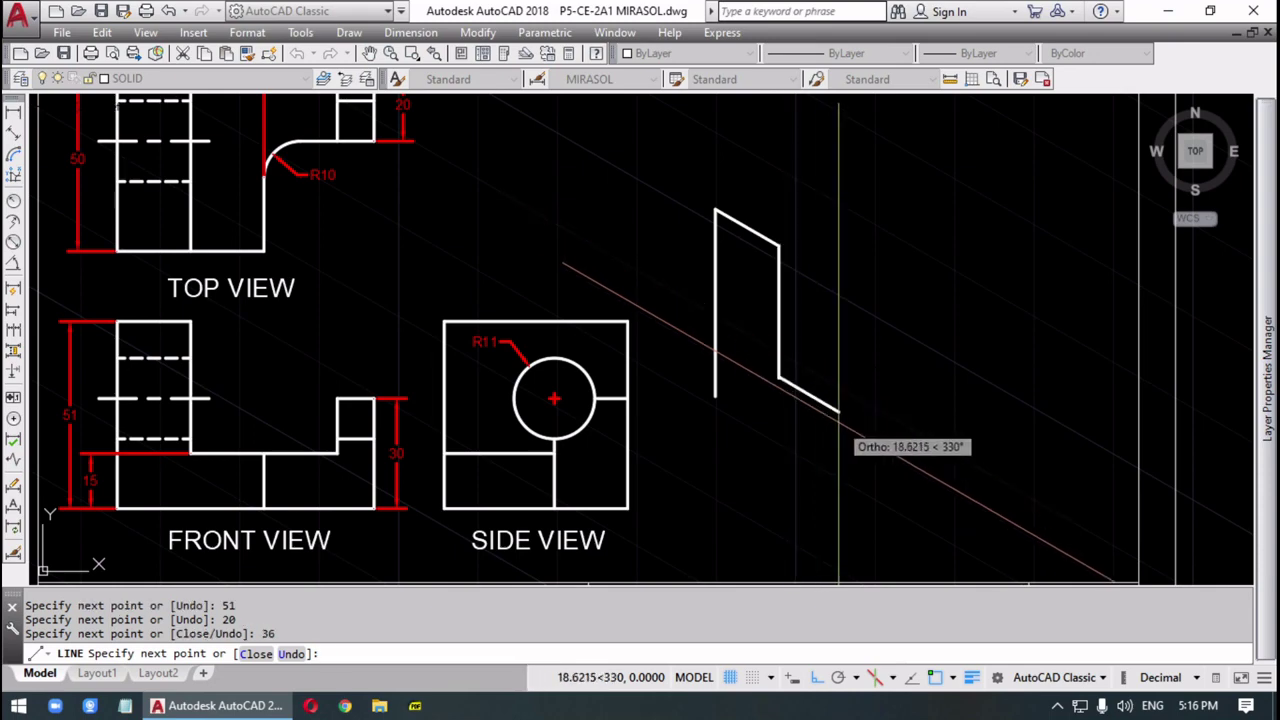
pyautogui.press('Return')
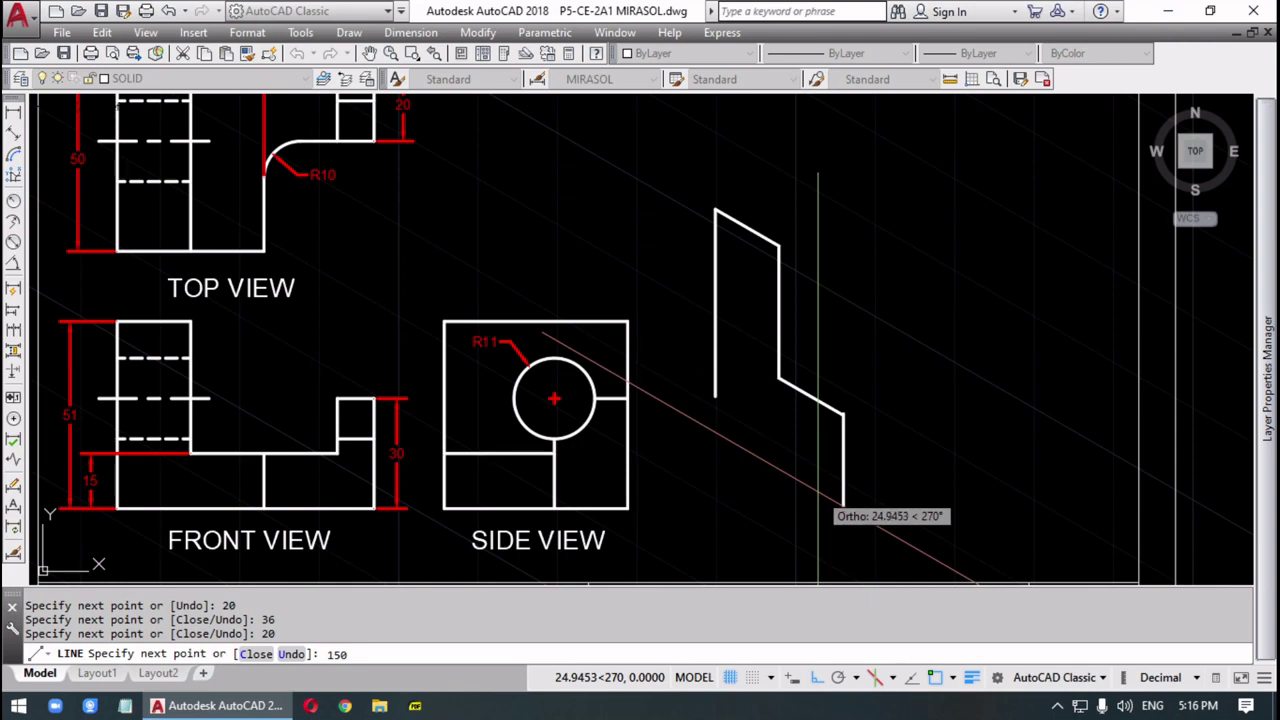
pyautogui.press('Return')
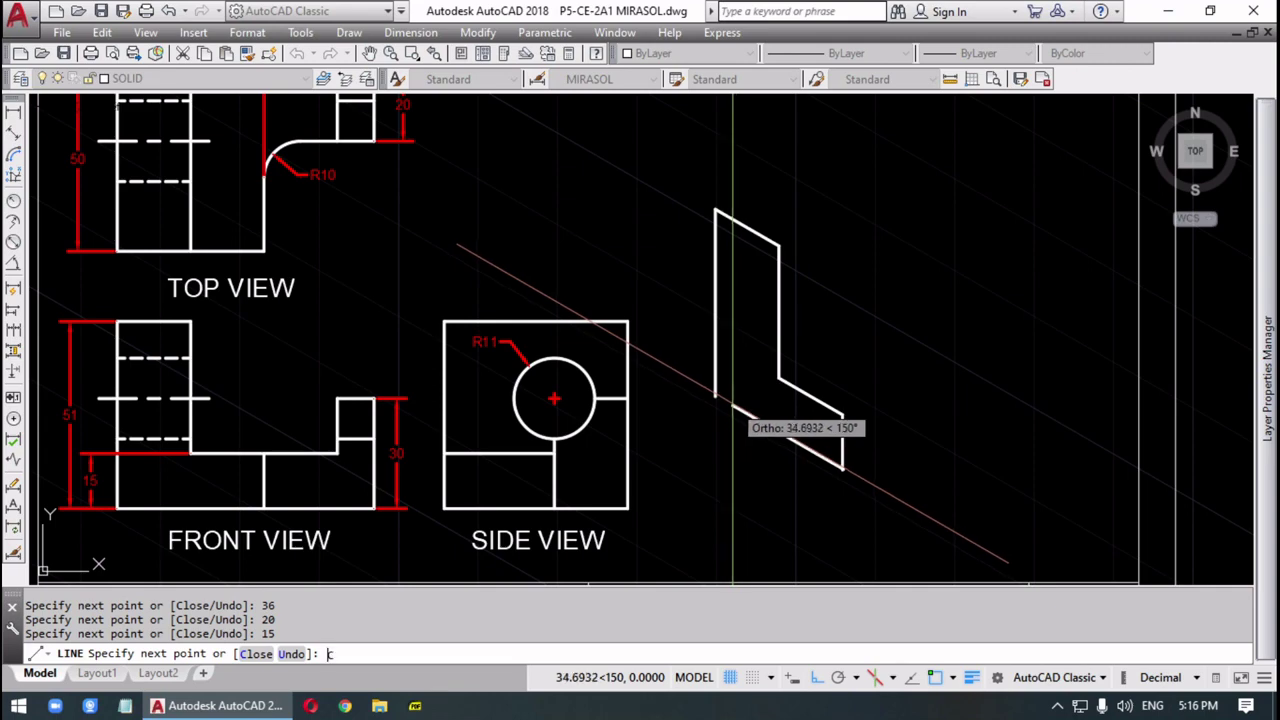
pyautogui.write('c')
pyautogui.press('Return')
# - On the top isoplane, draw the upper face from the profile's top-left corner with lines of 50, 20 and 50 back to the profile
pyautogui.press('Return')
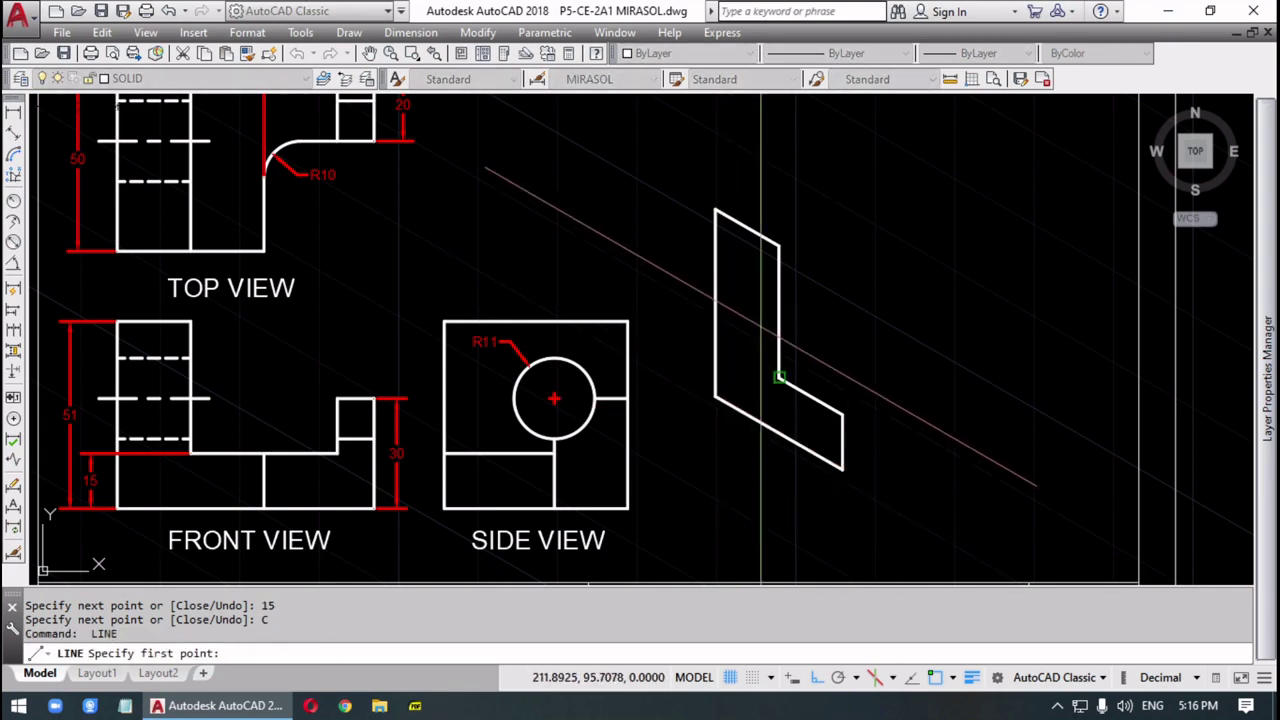
pyautogui.scroll(5, 709, 395)
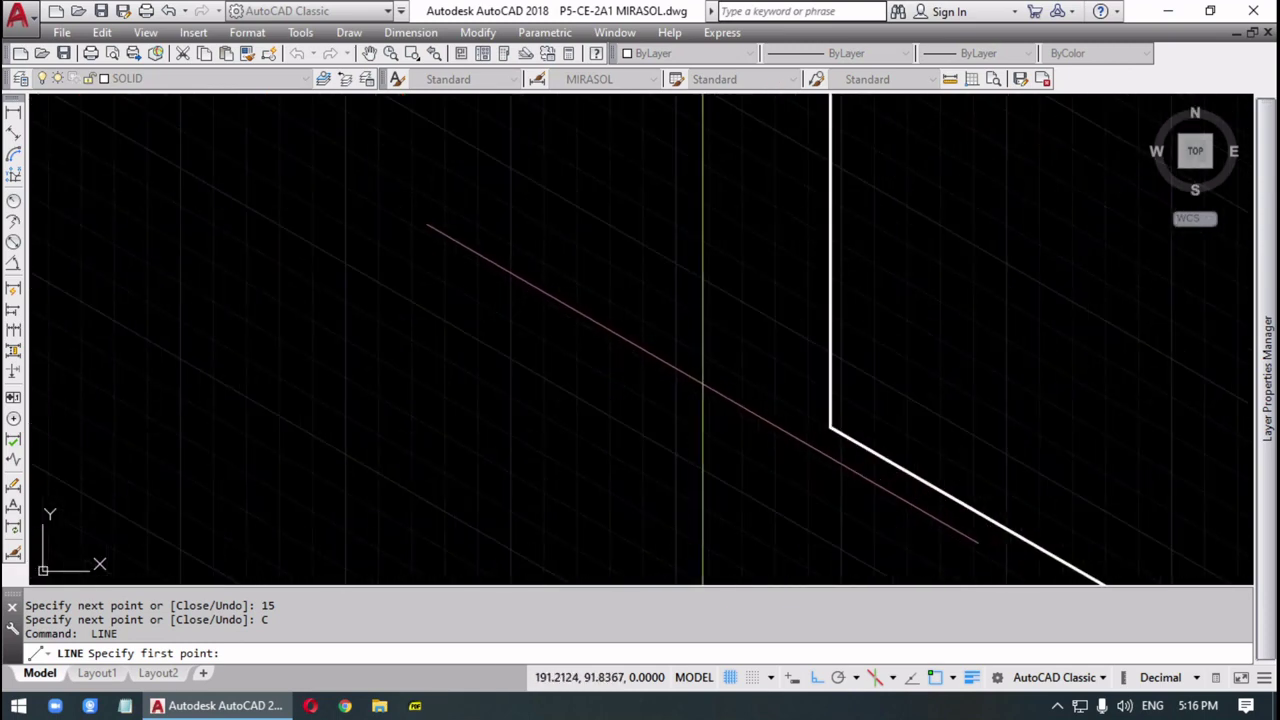
pyautogui.moveTo(815, 387); pyautogui.dragTo(540, 159, button='middle')
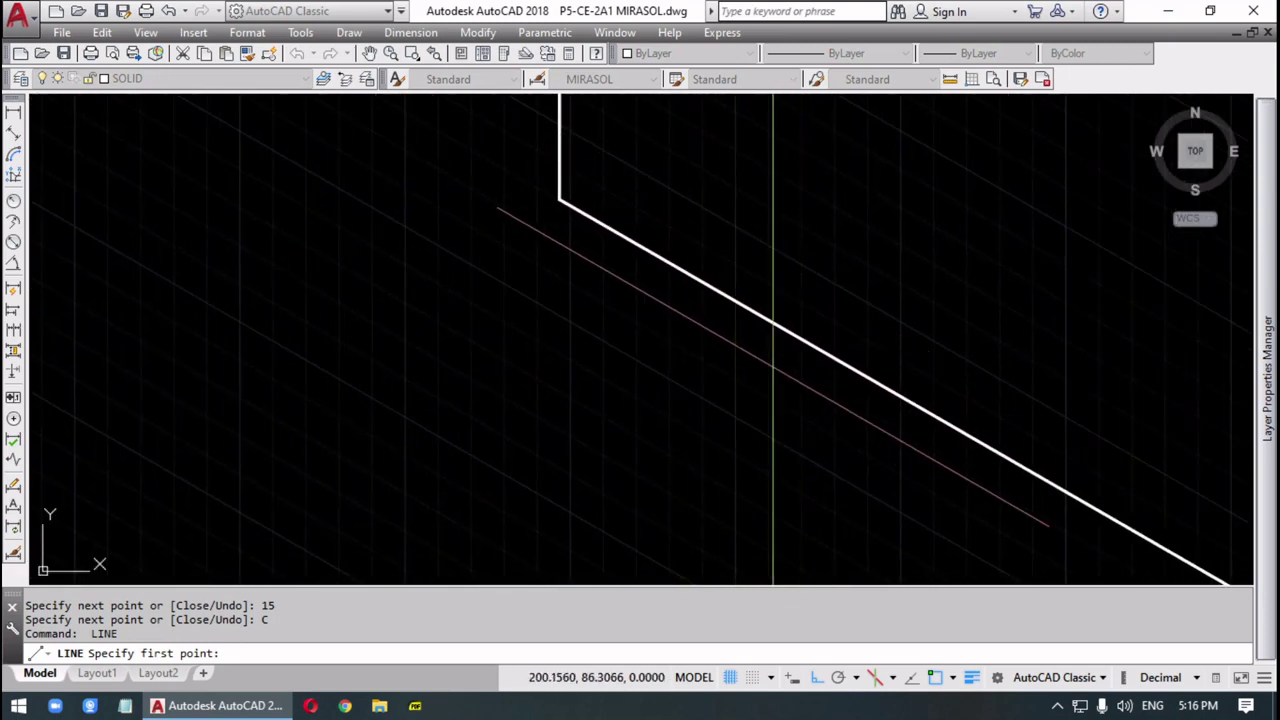
pyautogui.scroll(-5, 772, 366)
pyautogui.scroll(-6, 772, 350)
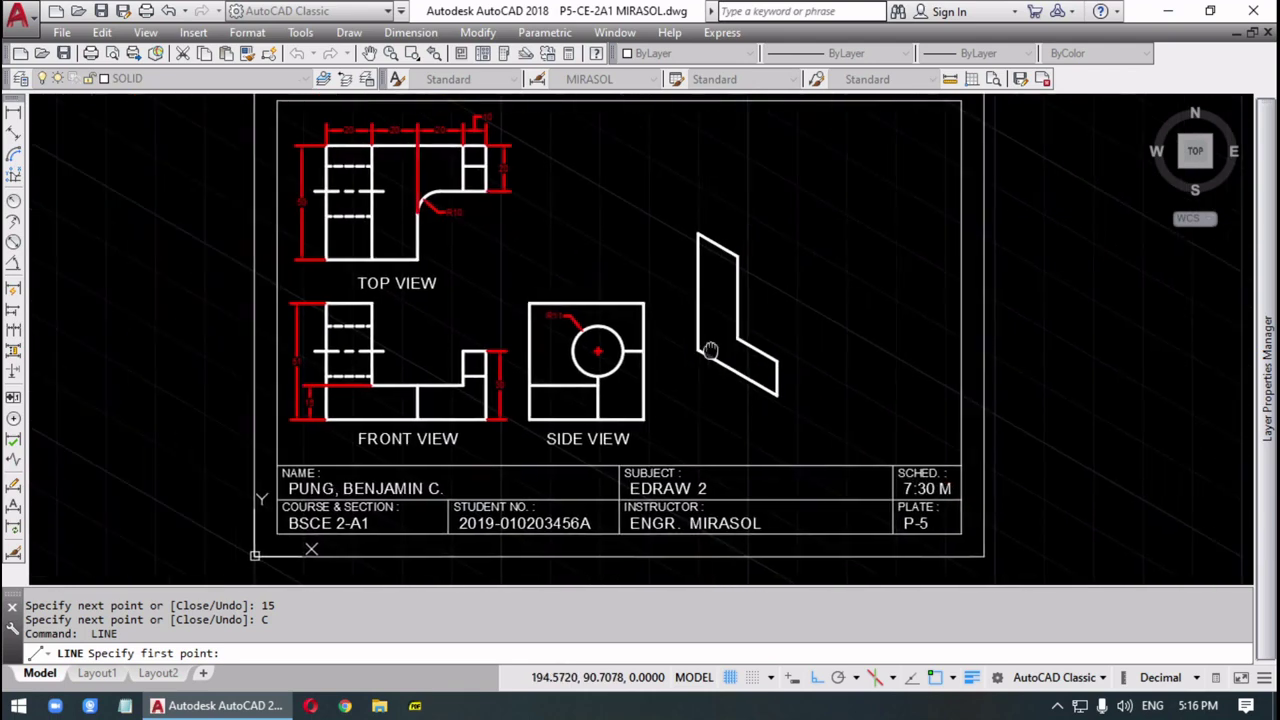
pyautogui.scroll(4, 676, 338)
pyautogui.moveTo(711, 320)
pyautogui.mouseDown(button='middle')
pyautogui.moveTo(709, 334)
pyautogui.moveTo(666, 343)
pyautogui.mouseUp(button='middle')
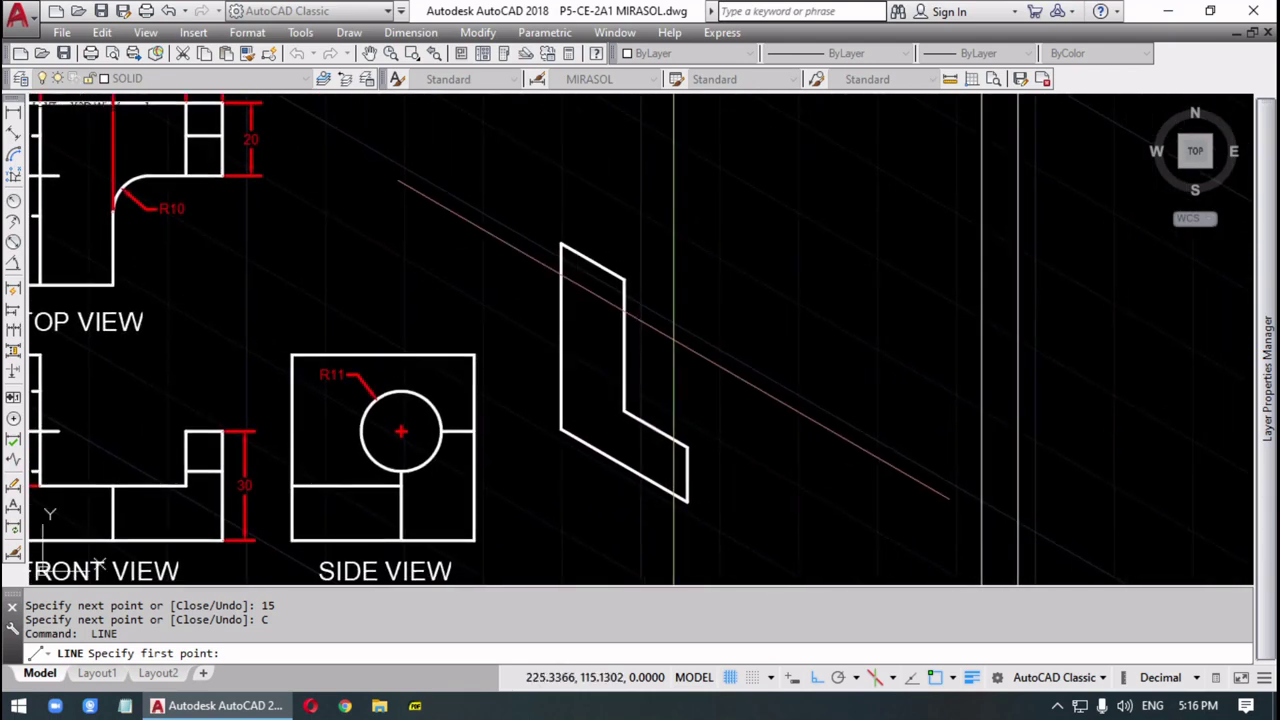
pyautogui.press('F5')
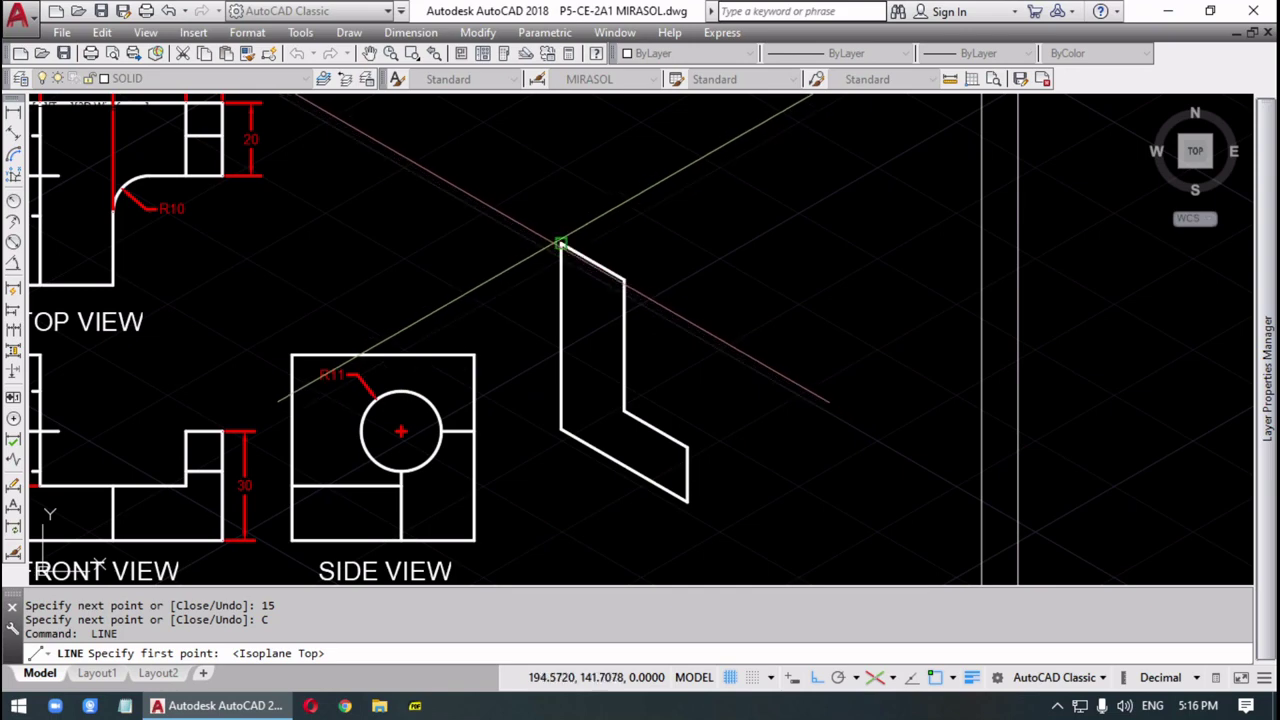
pyautogui.click(561, 244)
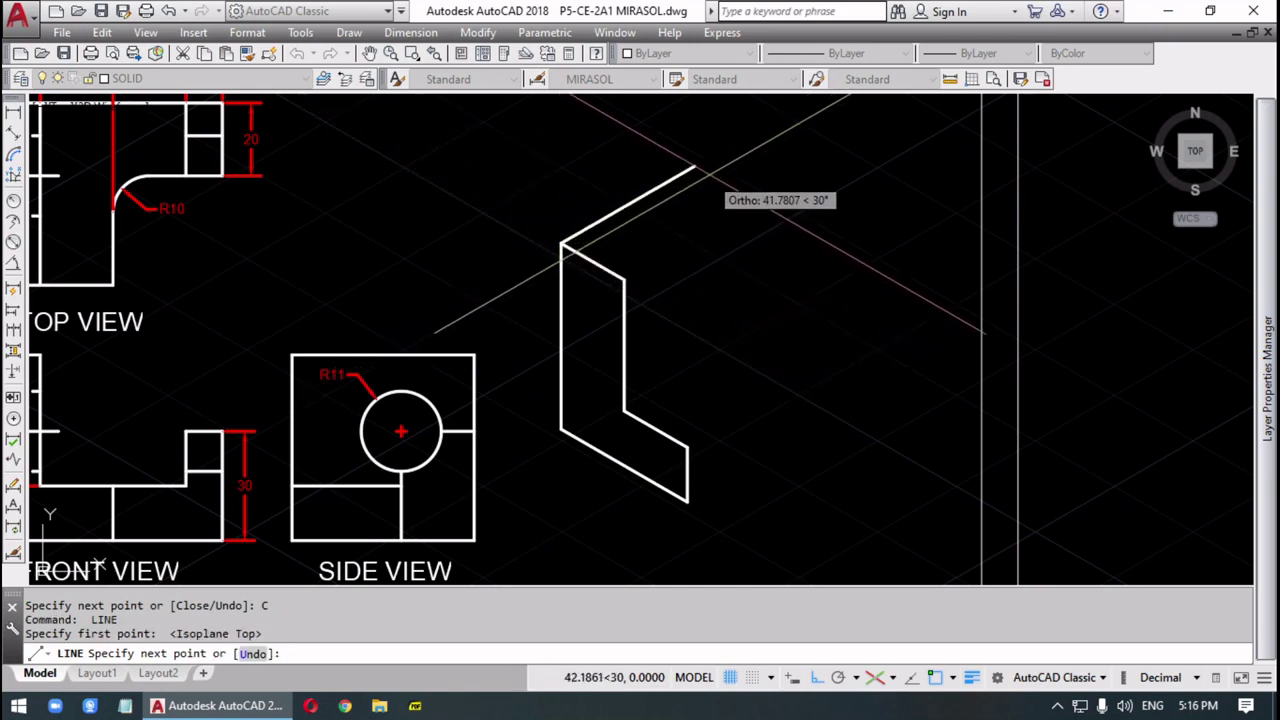
pyautogui.press('Return')
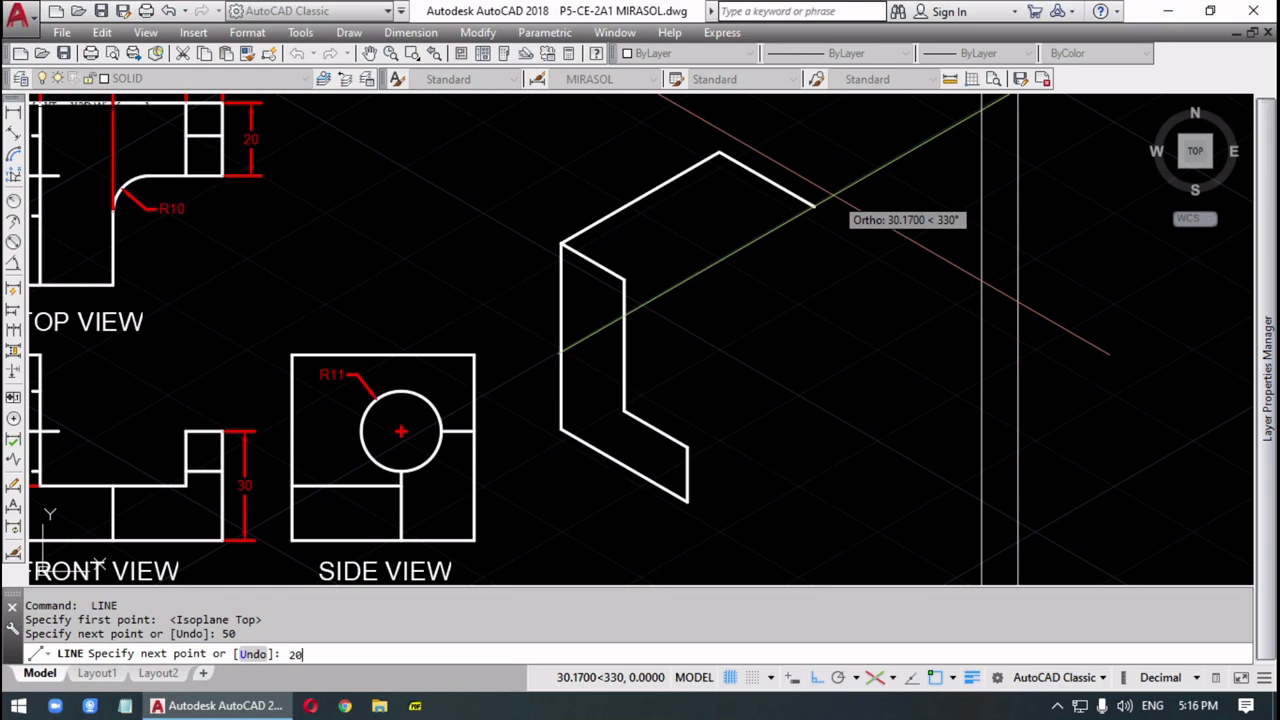
pyautogui.write('20')
pyautogui.press('Return')
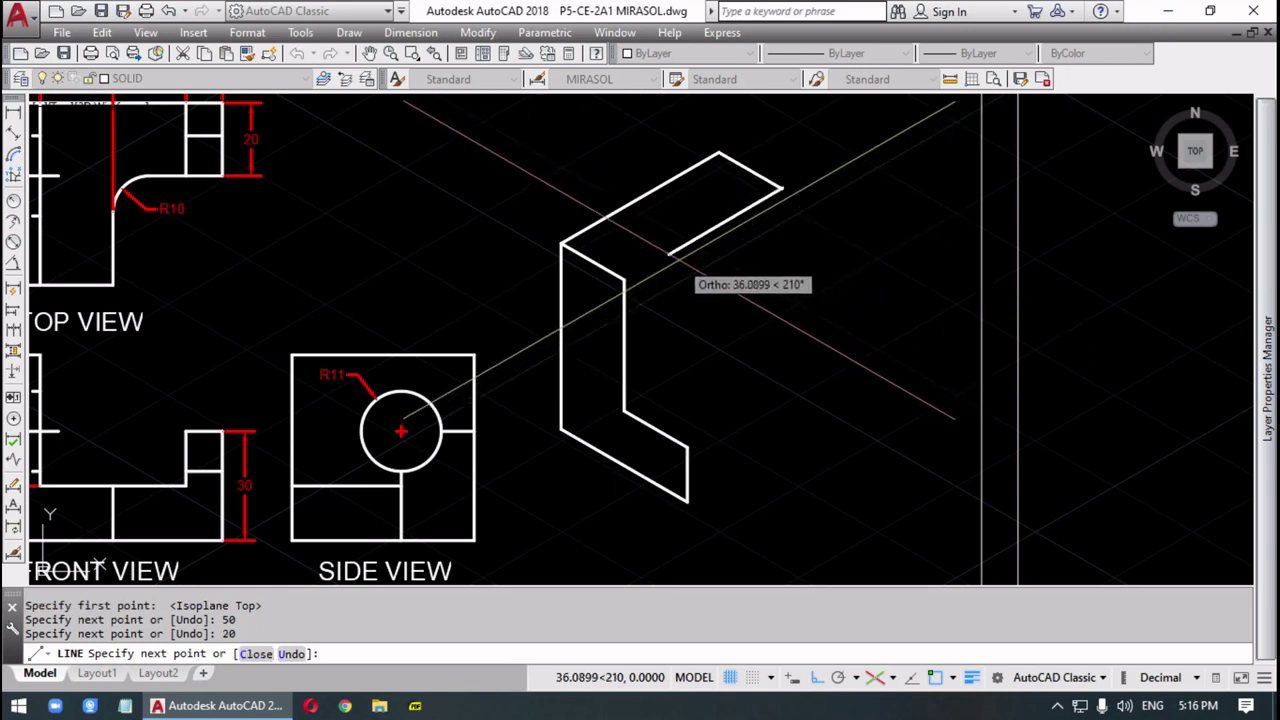
pyautogui.write('0')
pyautogui.press('Return')
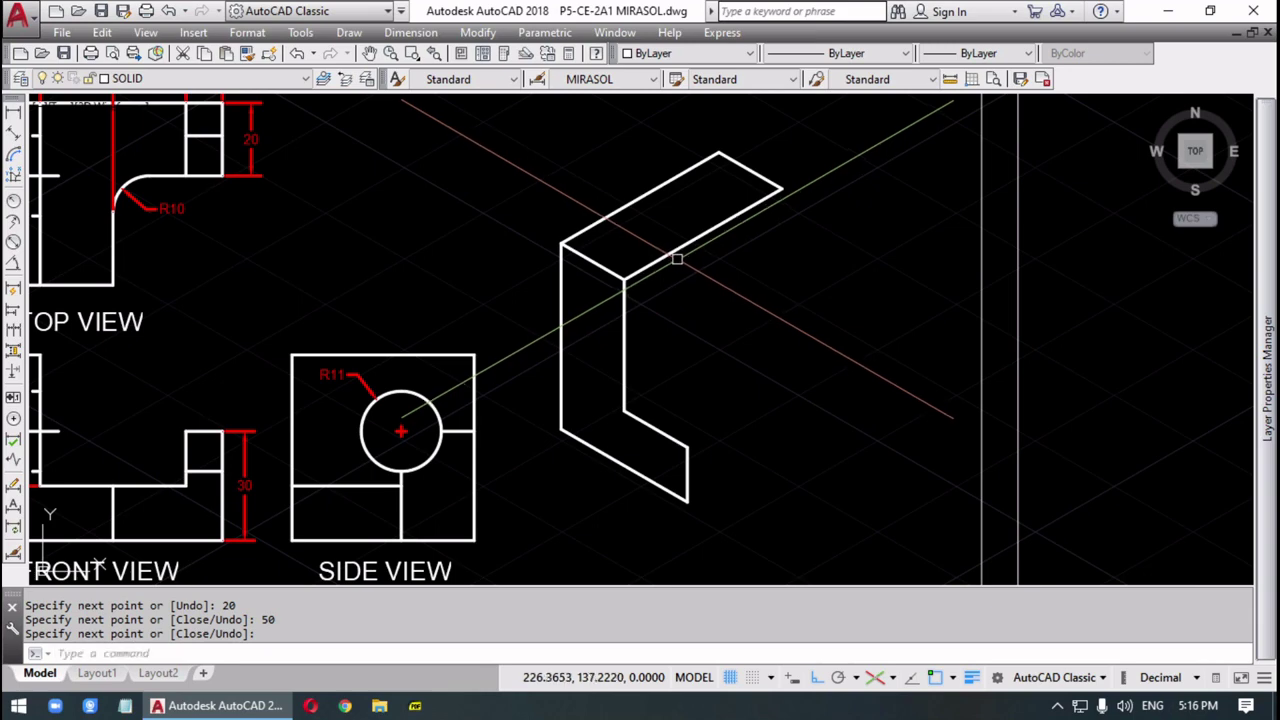
pyautogui.press('Return')
# - On the right isoplane, draw the upright block's side face: 36 down from the upper face's right corner, then back to the profile's inner corner
pyautogui.press('F5')
pyautogui.write('l')
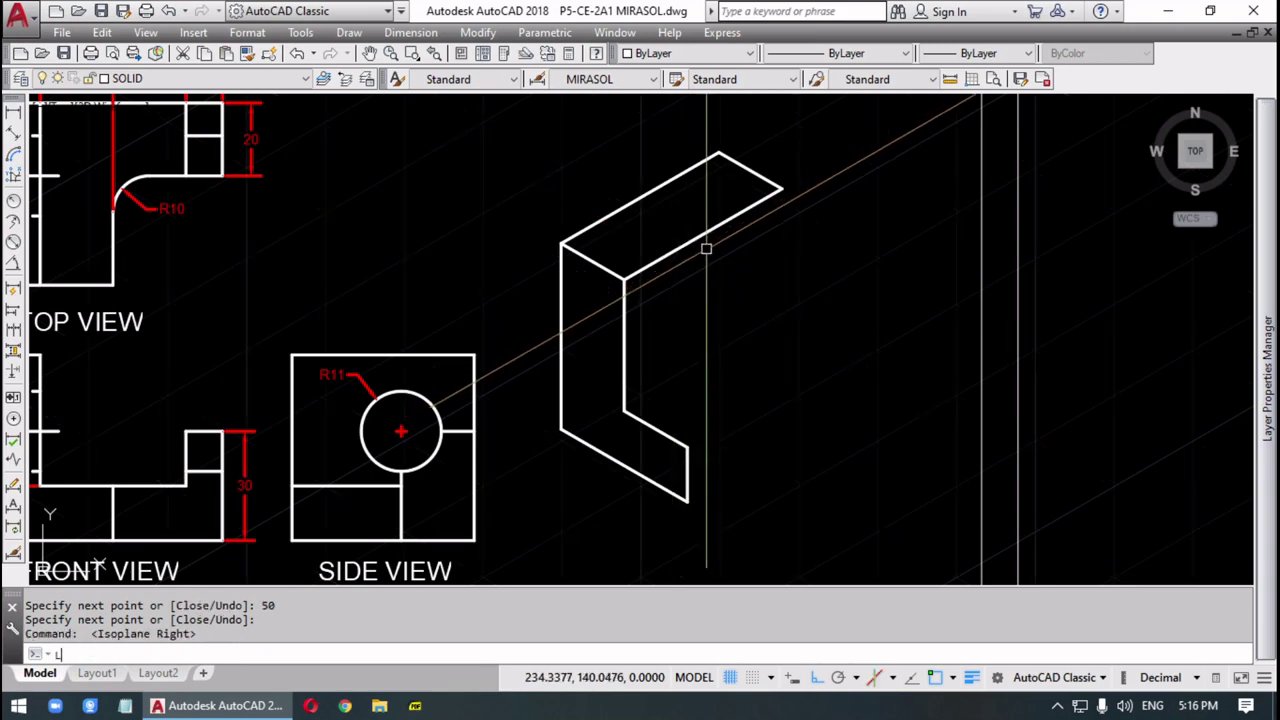
pyautogui.press('Return')
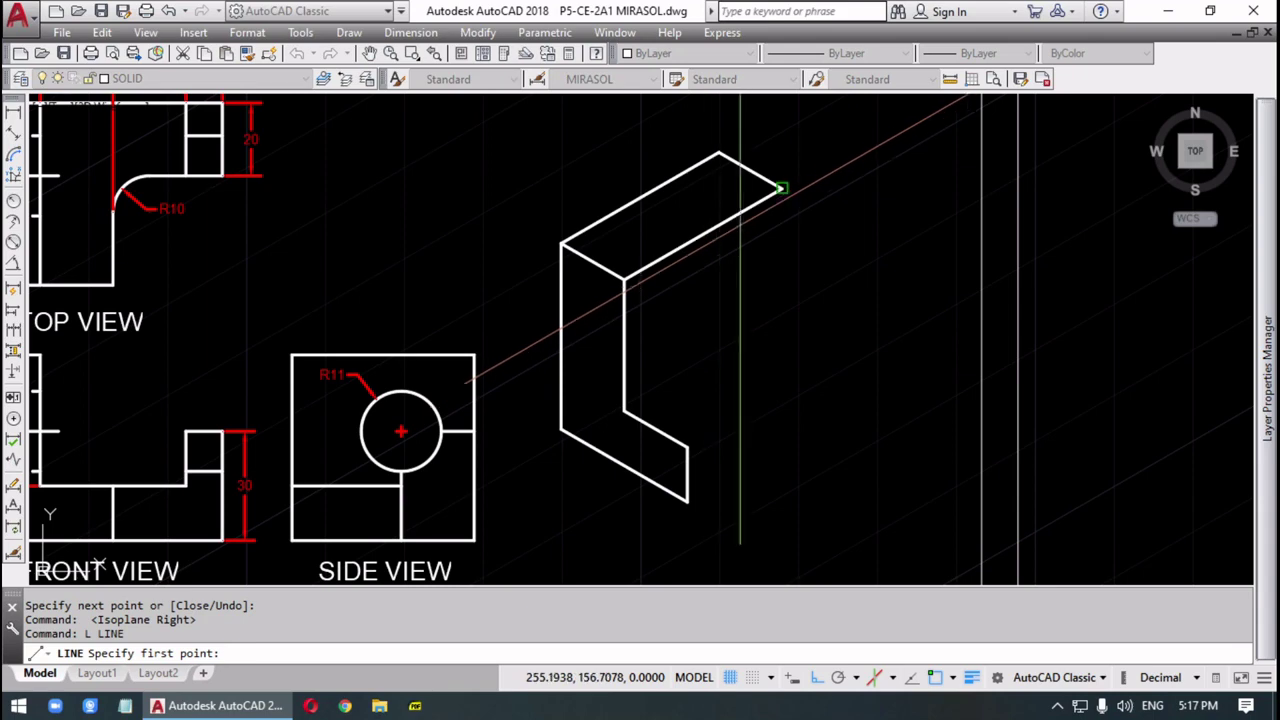
pyautogui.click(782, 188)
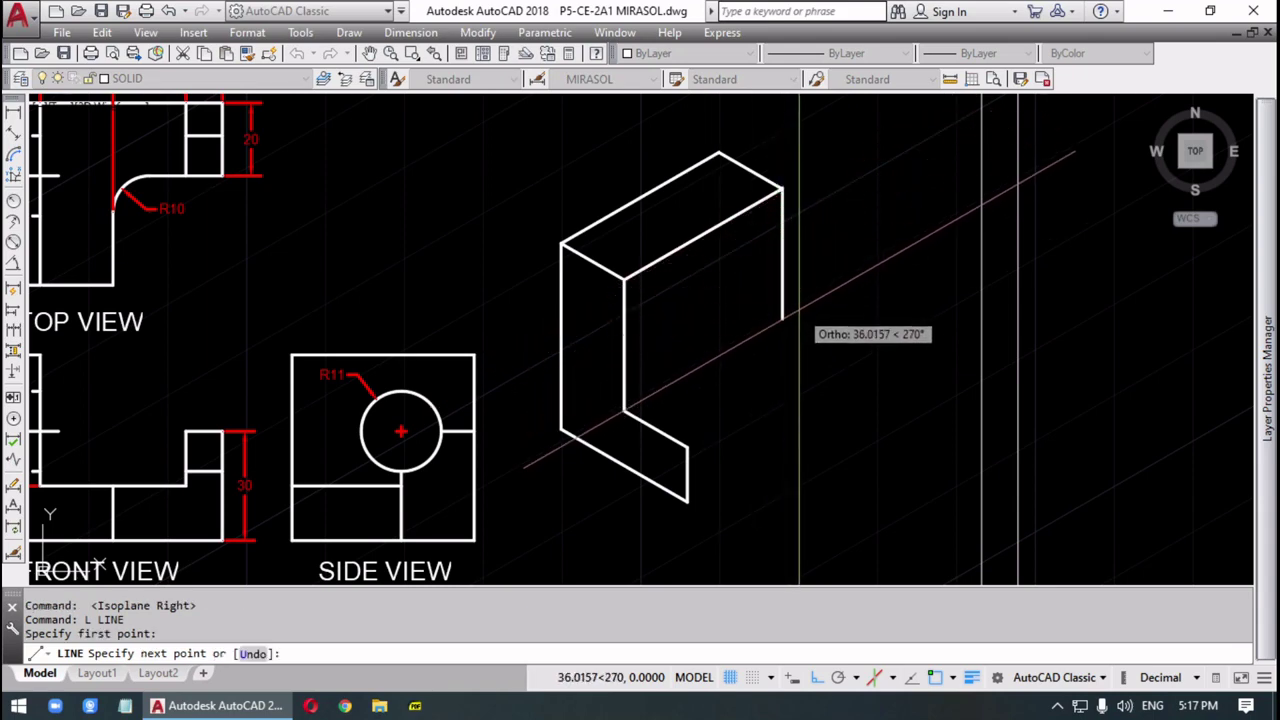
pyautogui.write('36')
pyautogui.press('Return')
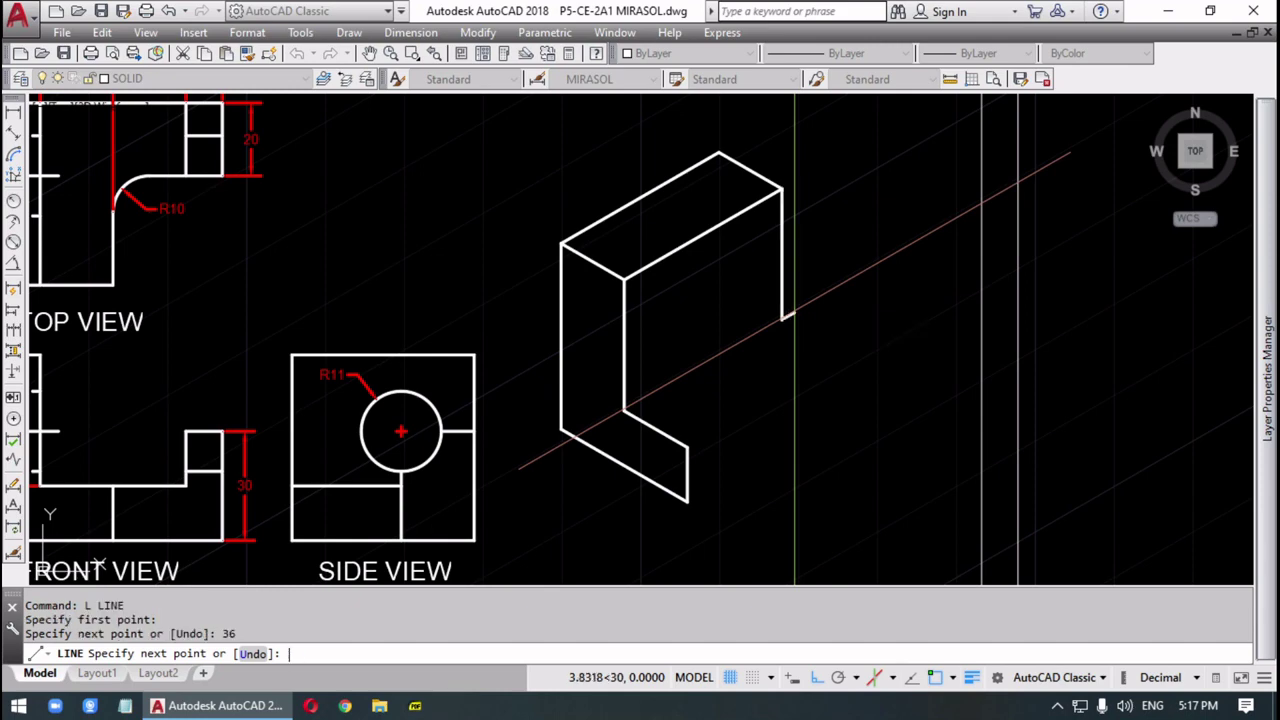
pyautogui.click(624, 408)
pyautogui.press('Return')
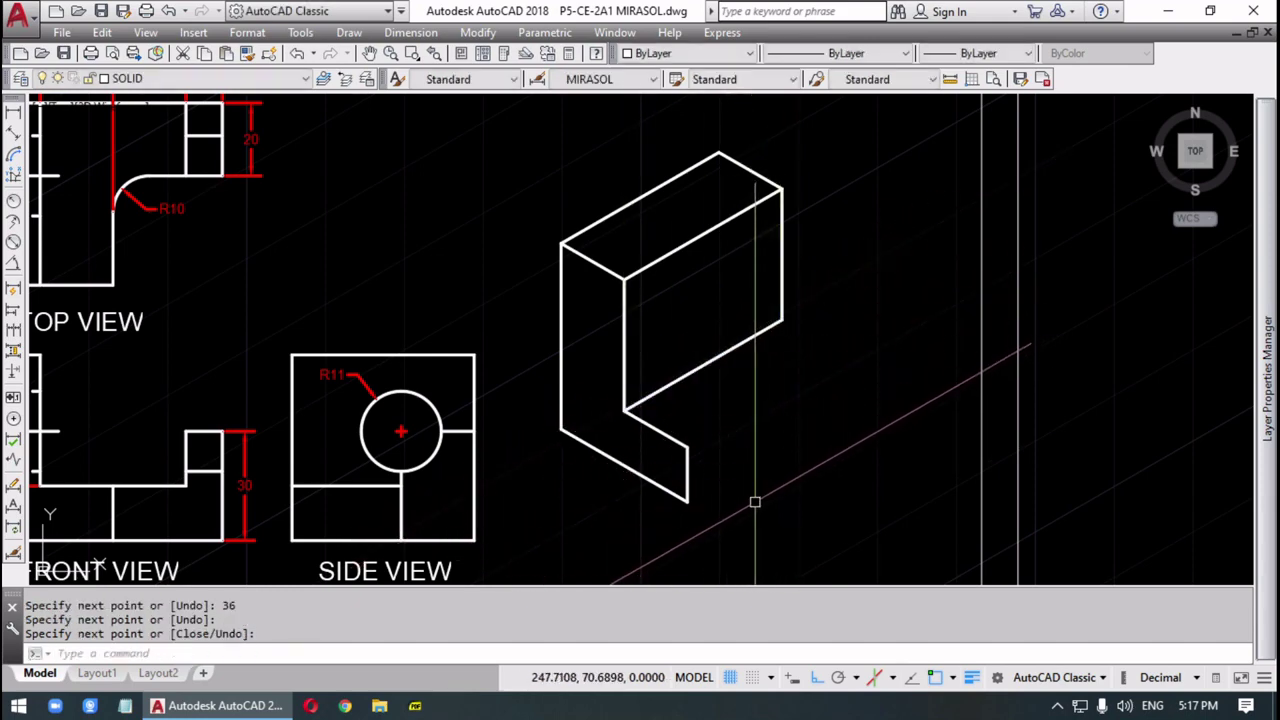
# - Draw the base outline from the profile's lowest corner: 30 along 30°, then on the top isoplane 30 along 330° and 20 along 30°
pyautogui.press('Return')
pyautogui.click(688, 500)
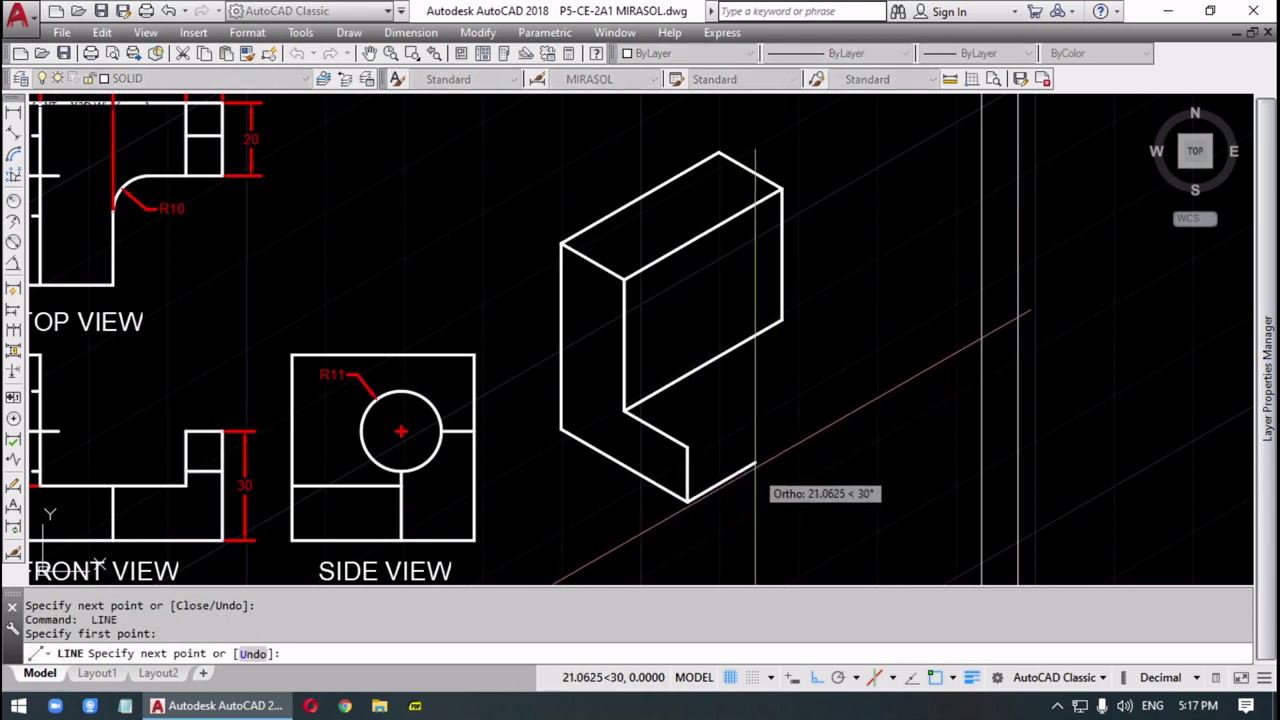
pyautogui.press('Return')
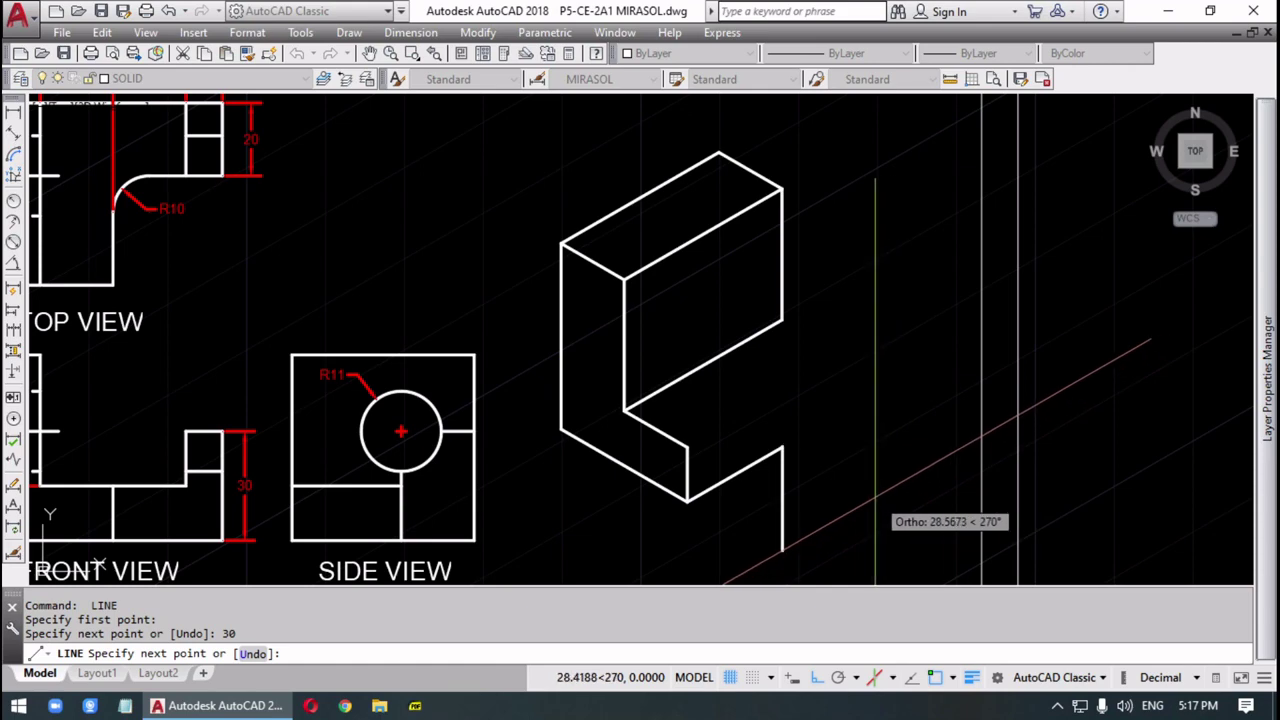
pyautogui.press('F5')
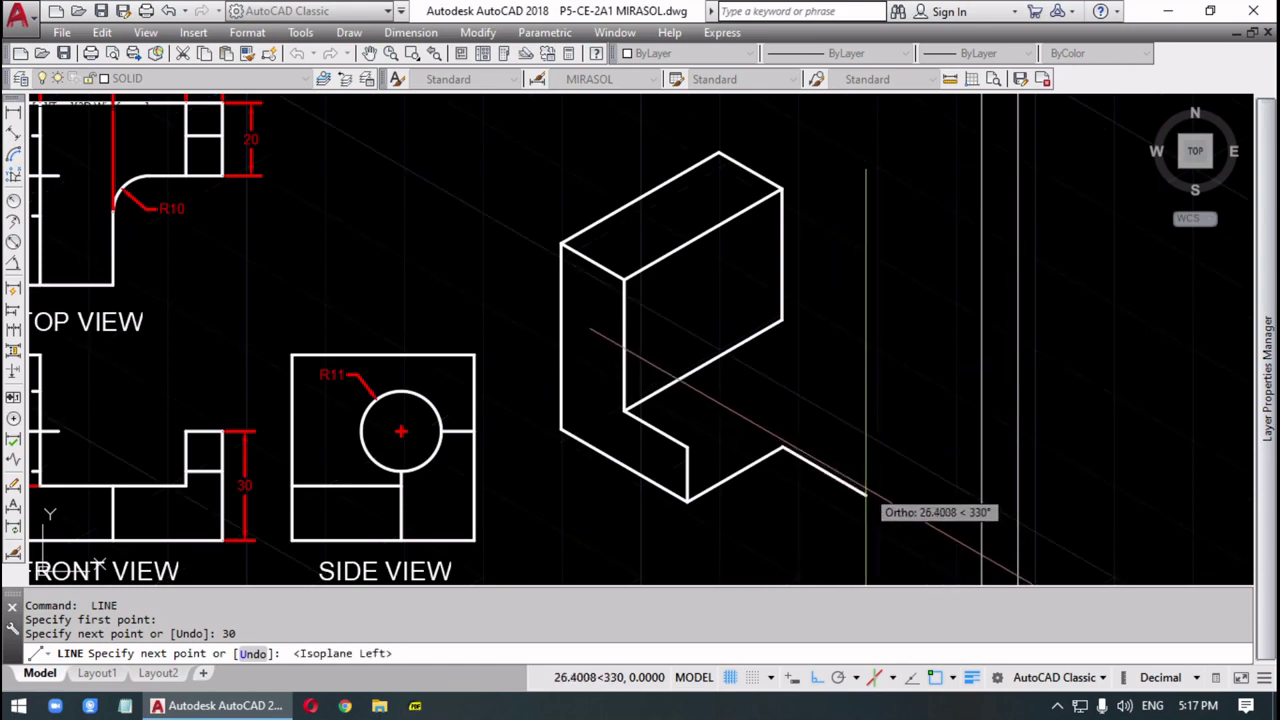
pyautogui.press('F5')
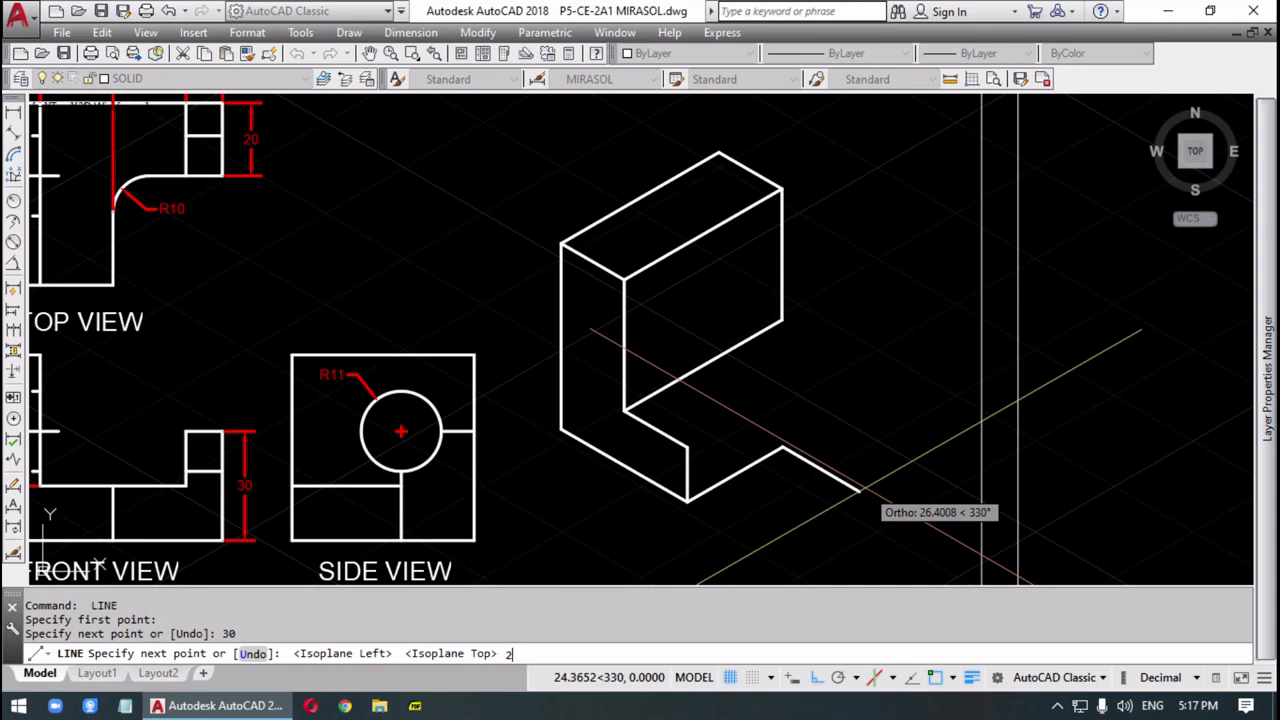
pyautogui.write('30')
pyautogui.press('Return')
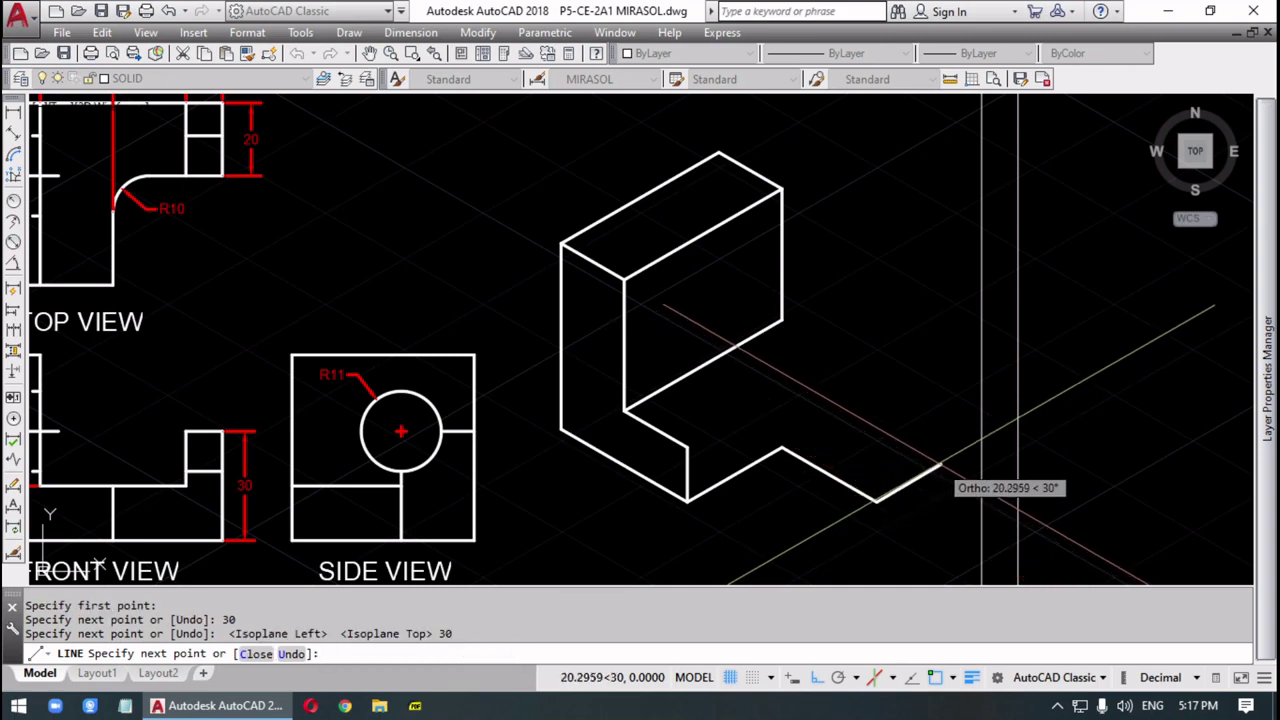
pyautogui.write('20')
pyautogui.press('Return')
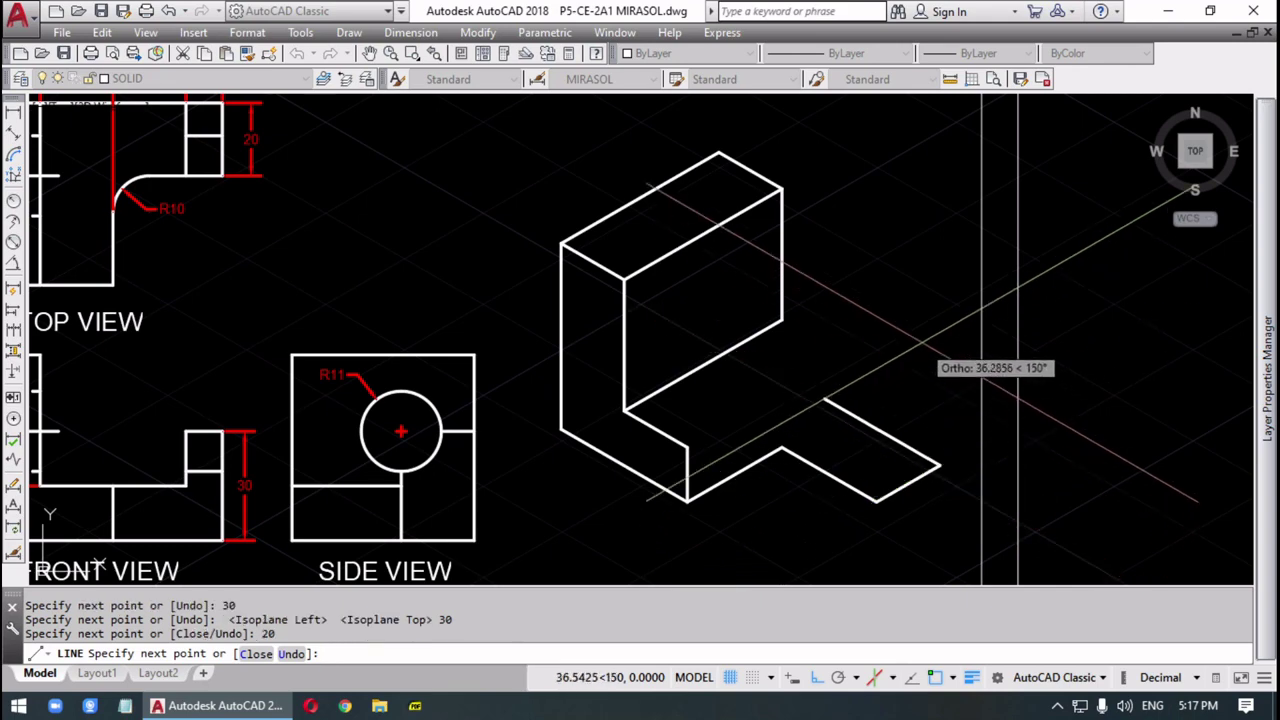
# - On the right isoplane, complete the arm's end face with lines 30 up, 20 along 210°, and back down to the base corner
pyautogui.press('F5')
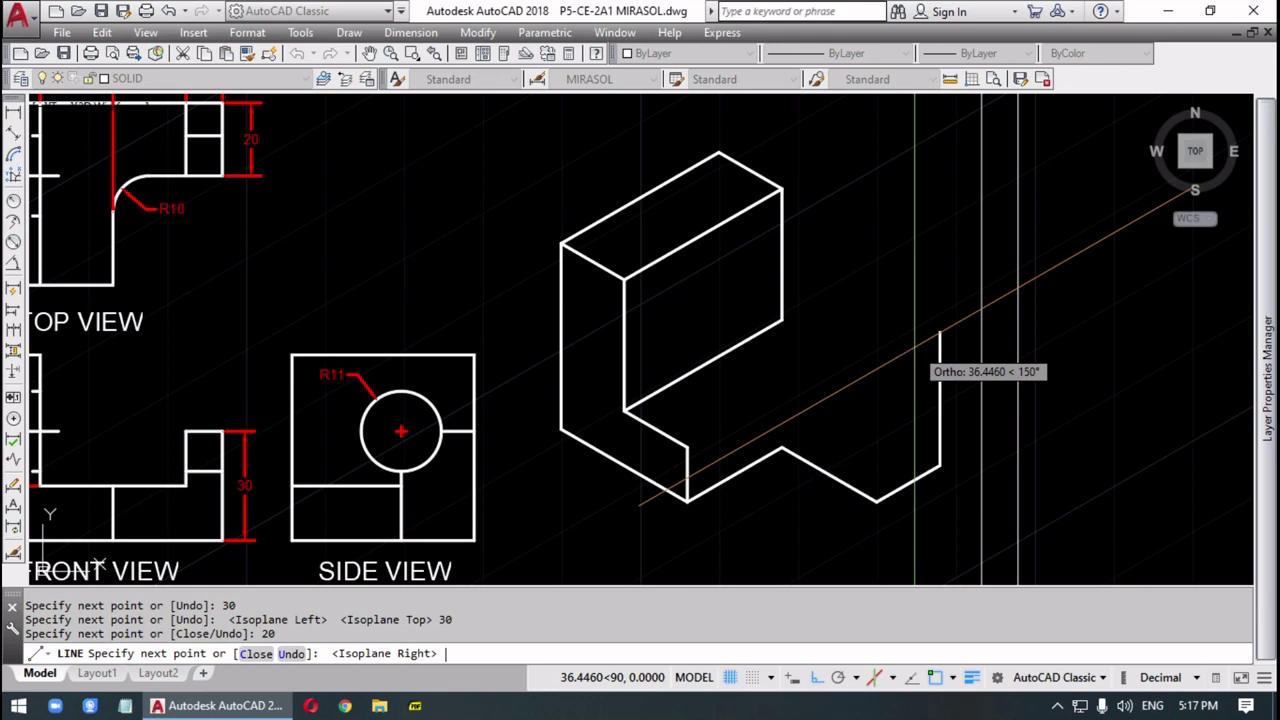
pyautogui.write('30')
pyautogui.press('Return')
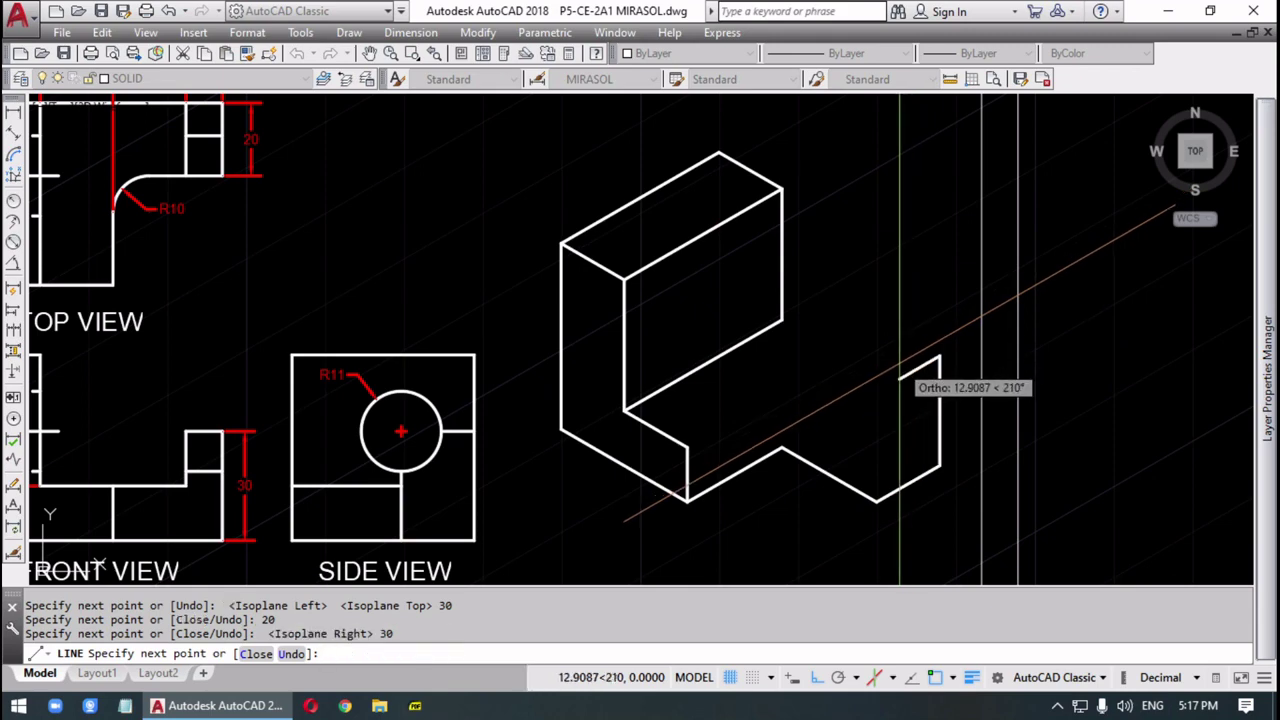
pyautogui.write('20')
pyautogui.press('Return')
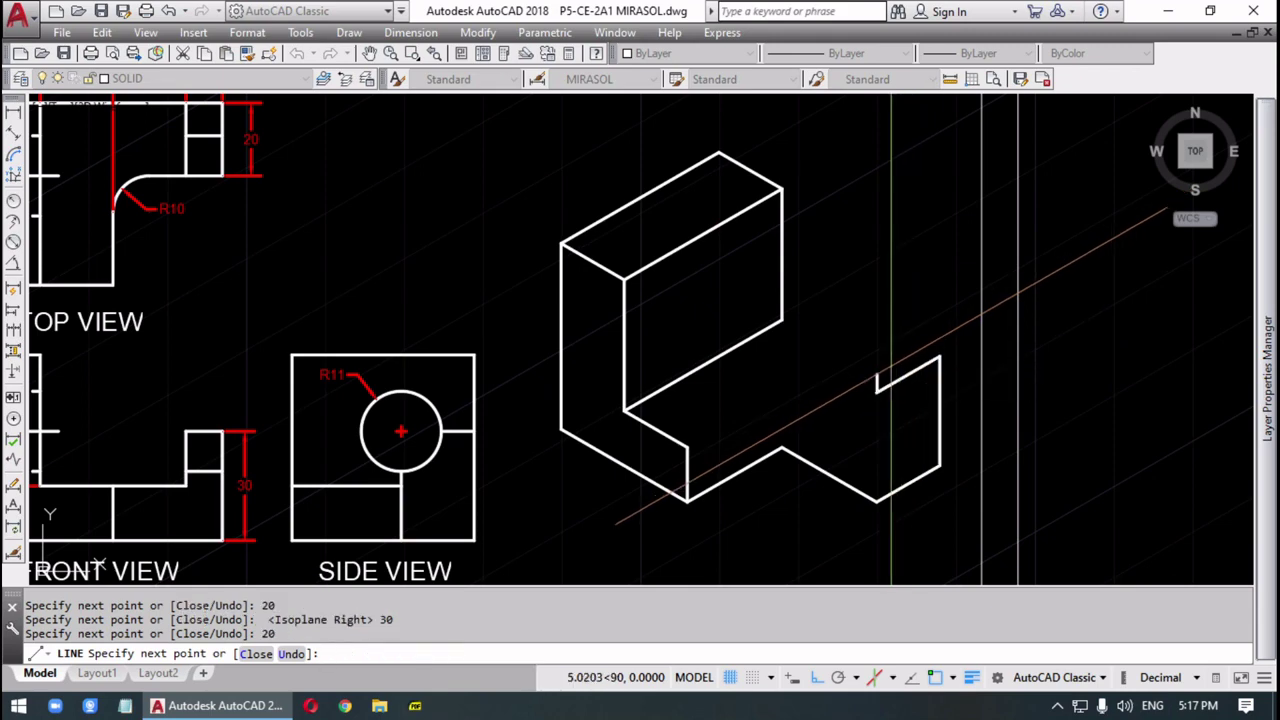
pyautogui.click(877, 500)
pyautogui.press('Return')
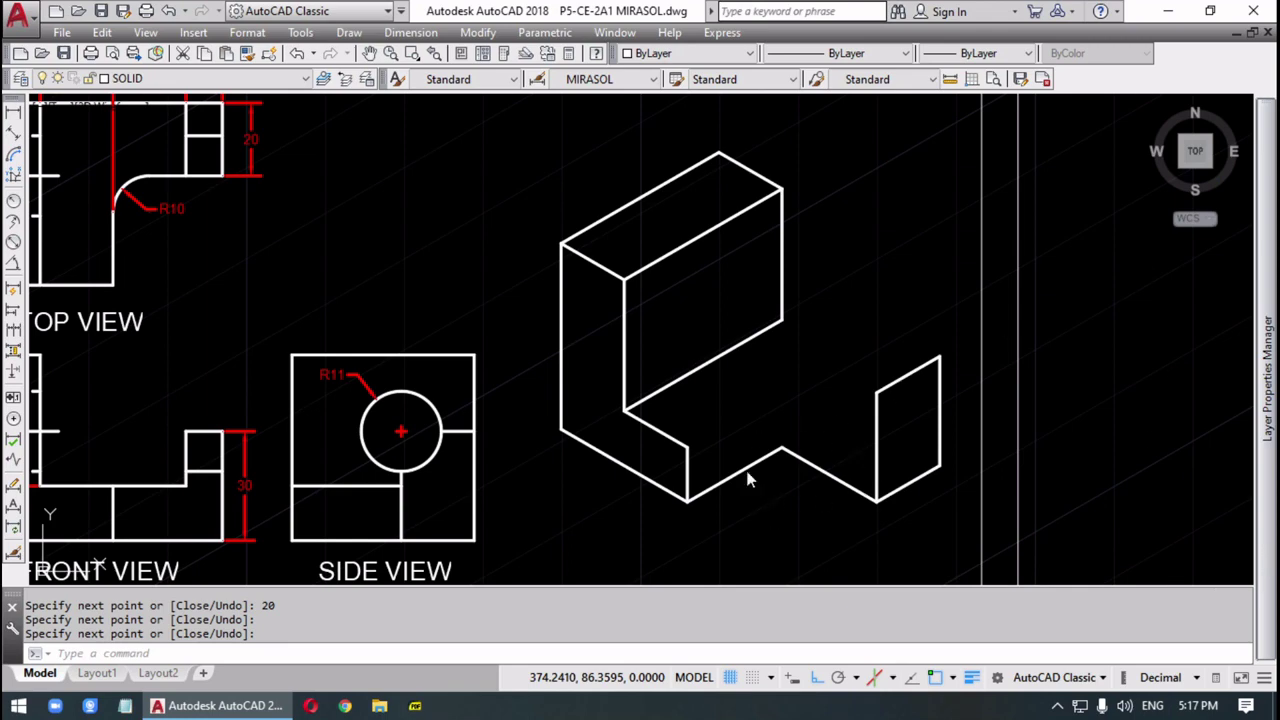
# - On the top isoplane, draw lines of 10 along 210° and 10 along 330° from the base's inner corner to locate the arc centre
pyautogui.click(809, 442)
pyautogui.press('F5')
pyautogui.press('F5')
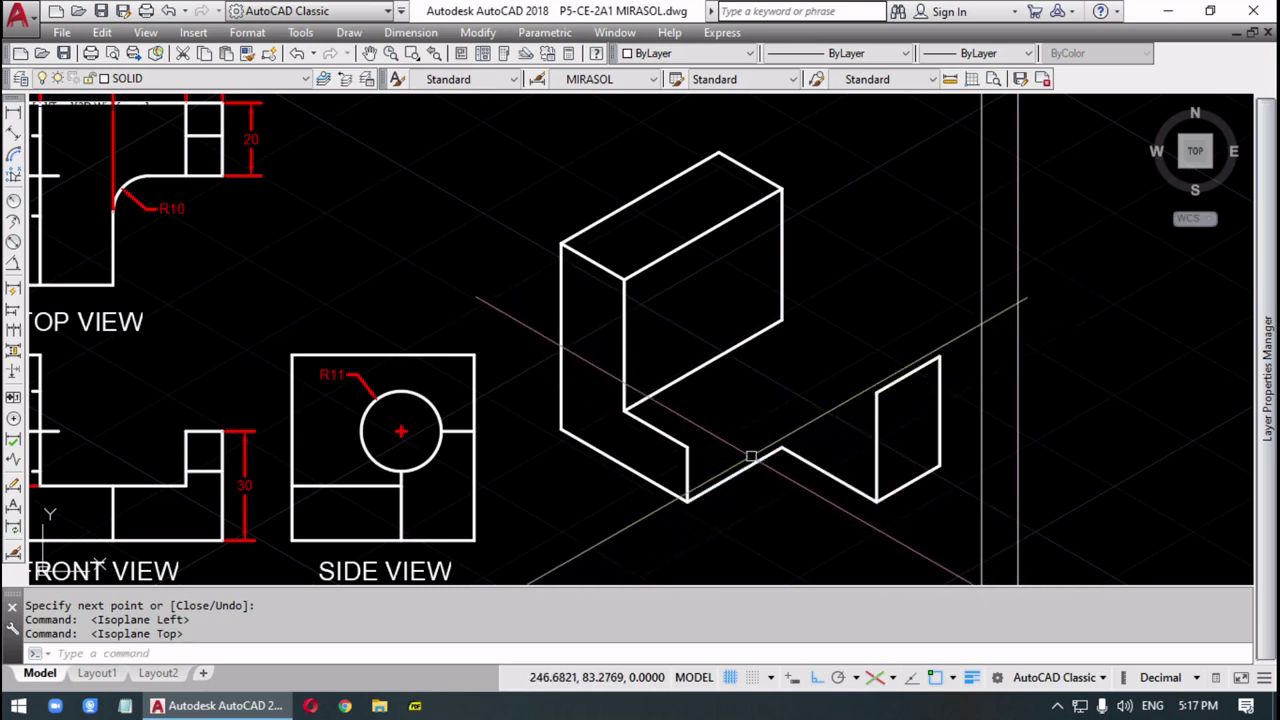
pyautogui.write('l')
pyautogui.press('Return')
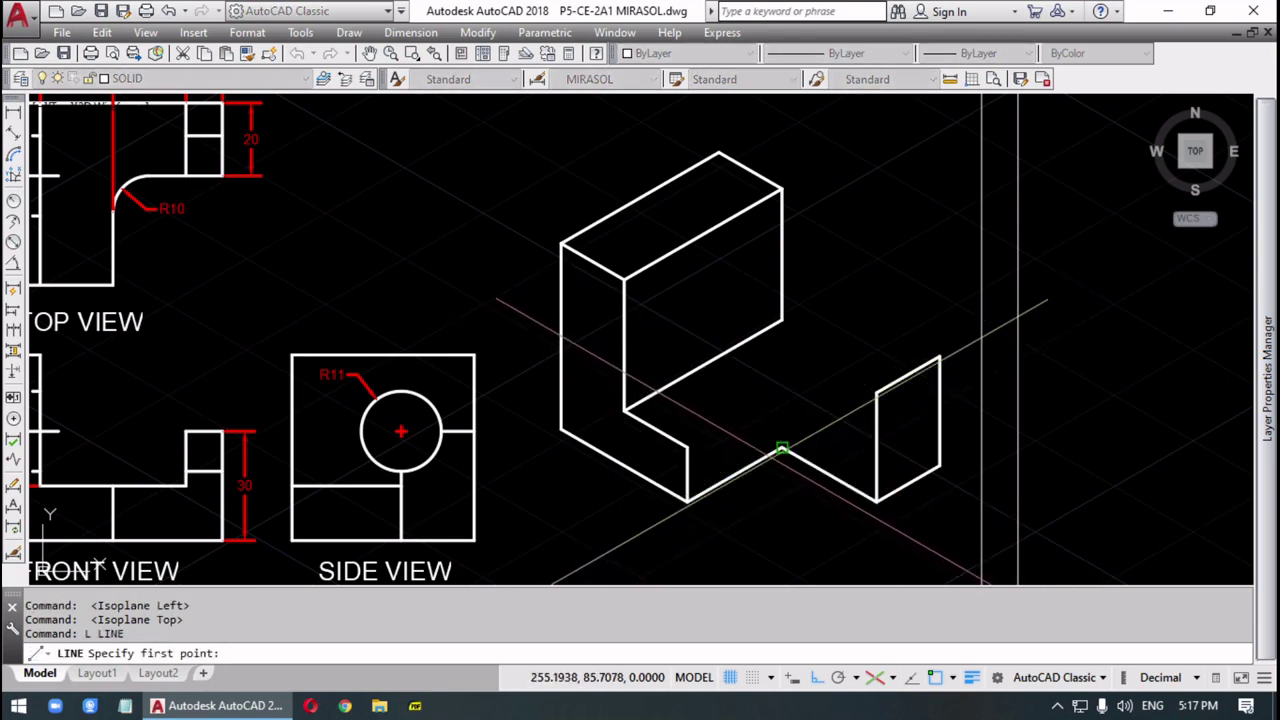
pyautogui.click(781, 449)
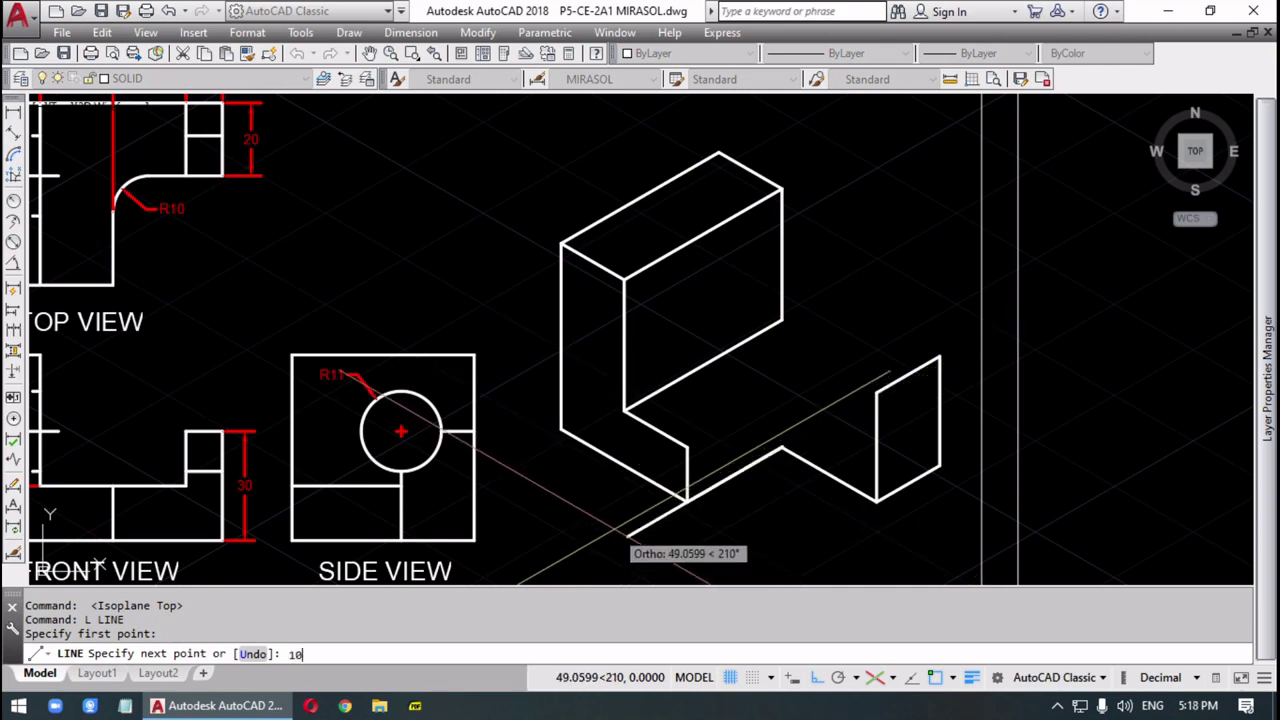
pyautogui.write('10')
pyautogui.press('Return')
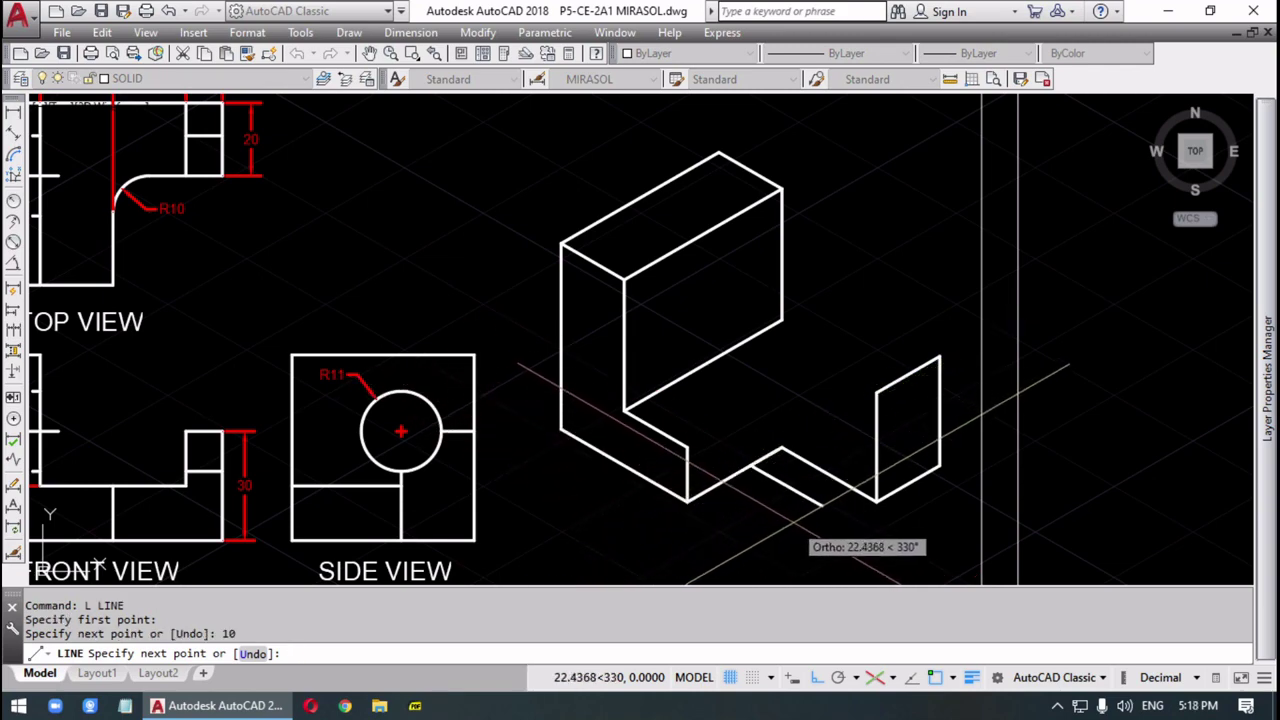
pyautogui.write('10')
pyautogui.press('Return')
pyautogui.press('Return')
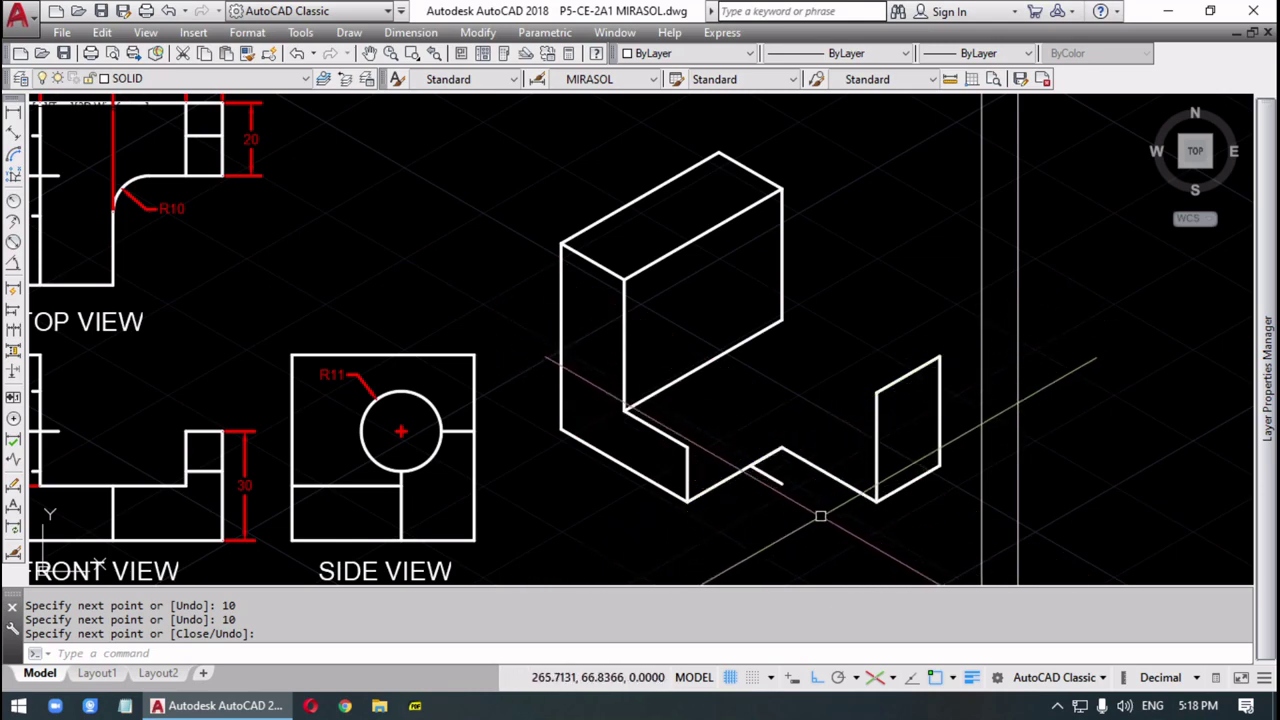
pyautogui.write('ELLIPSE')
pyautogui.press('Return')
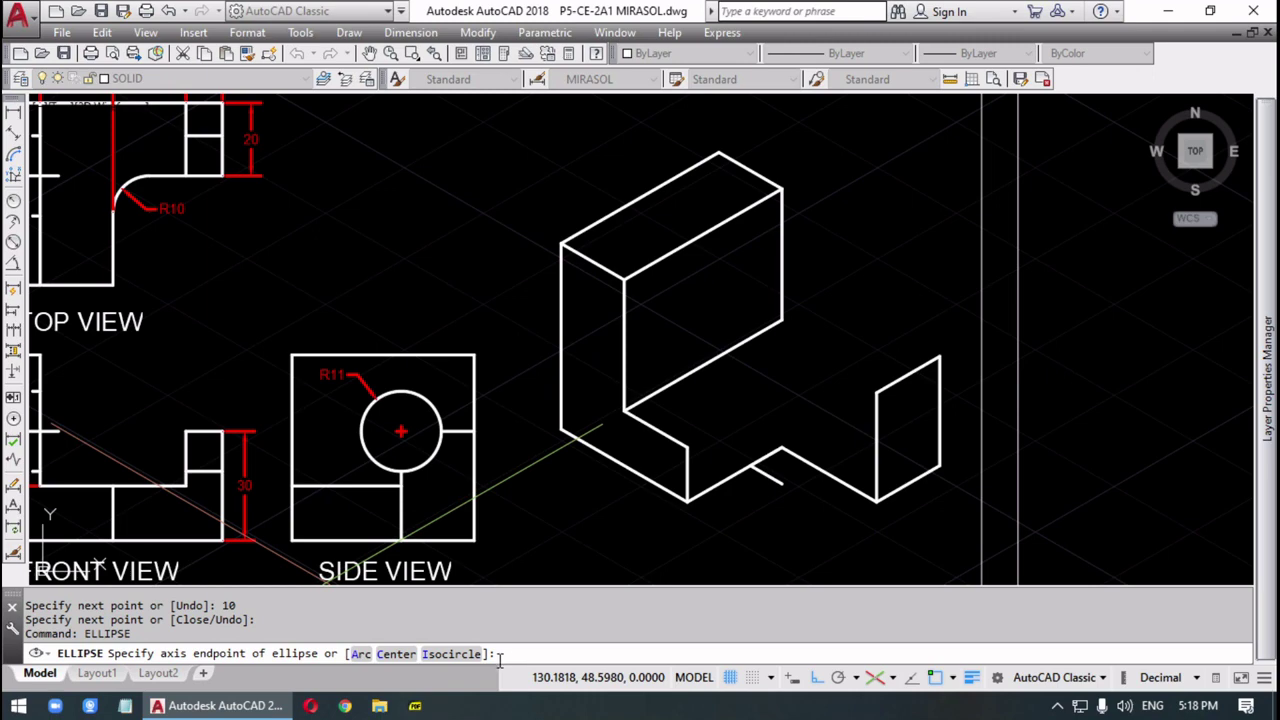
pyautogui.press('Escape')
pyautogui.press('Escape')
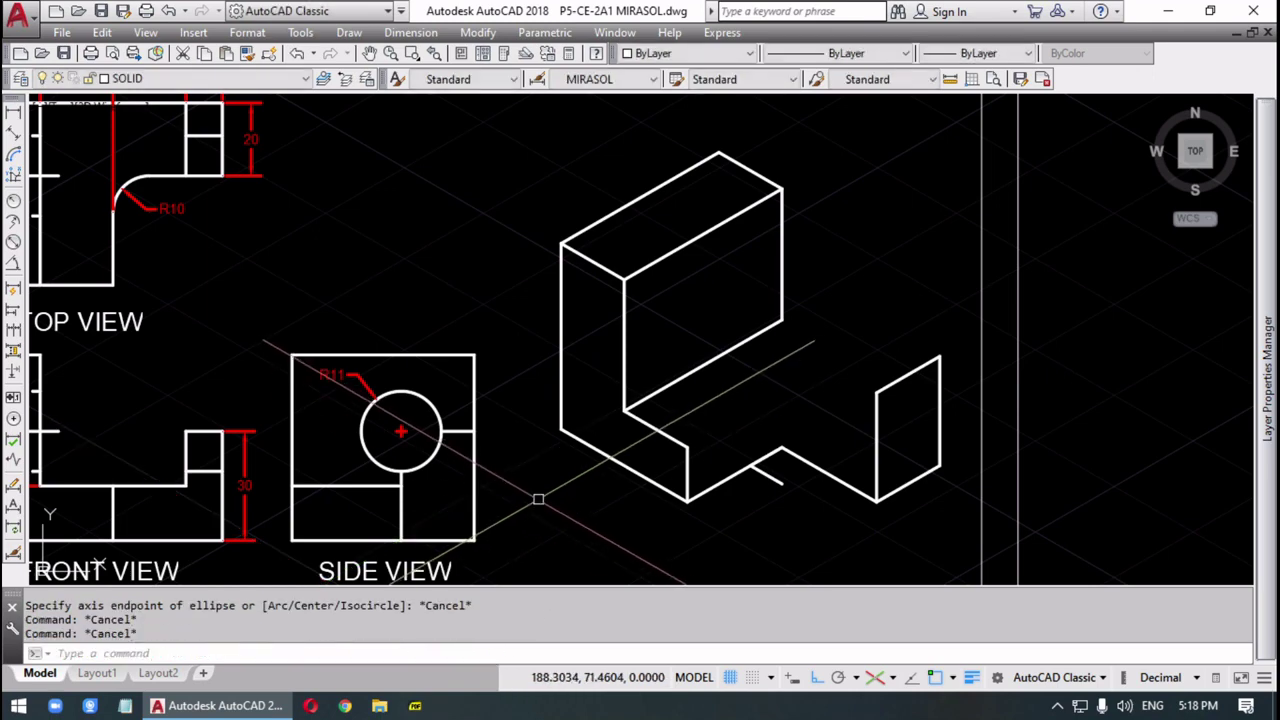
# - Switch the snap style to Standard with the default spacing and check which options the Ellipse command offers
pyautogui.write('s')
pyautogui.press('Return')
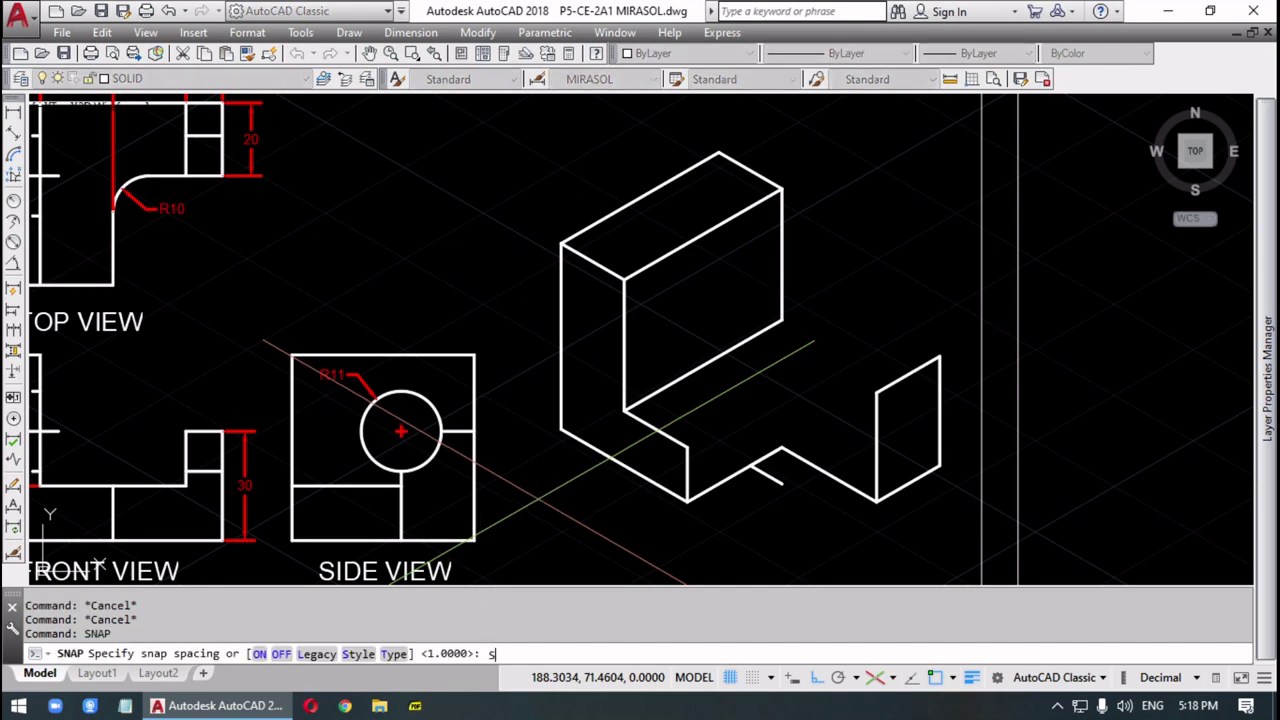
pyautogui.press('Return')
pyautogui.write('S')
pyautogui.press('Return')
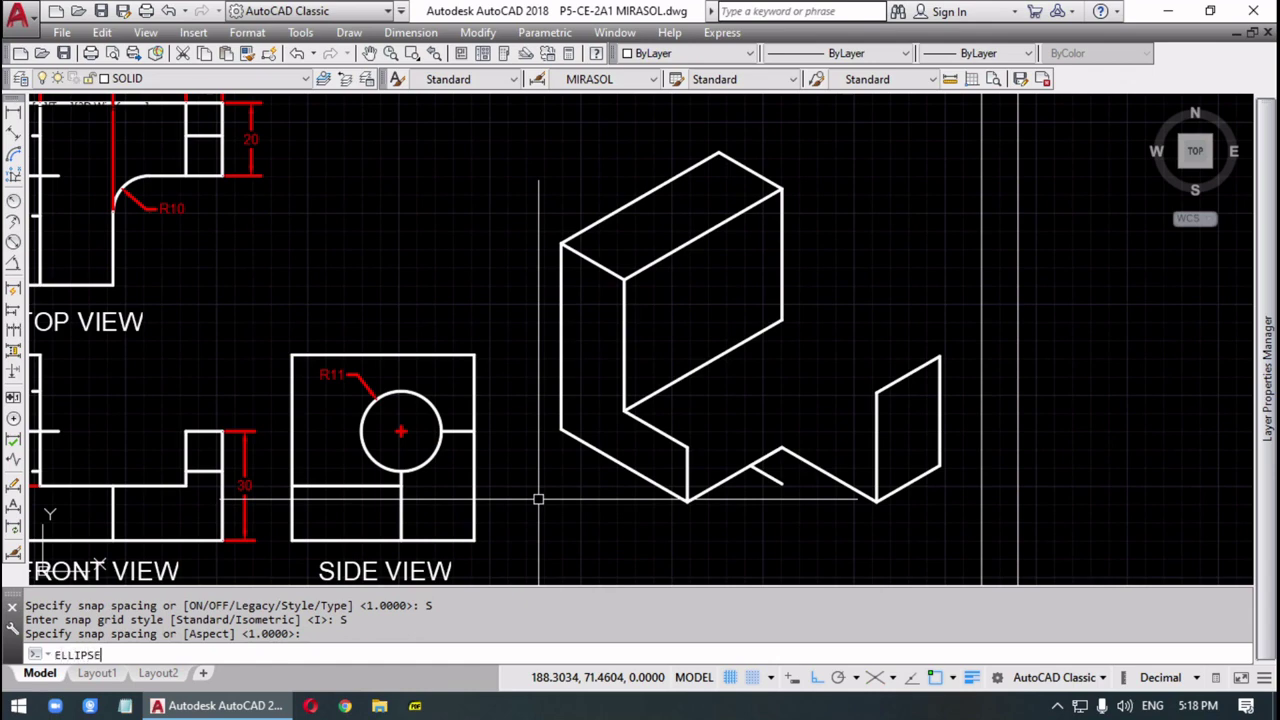
pyautogui.press('Return')
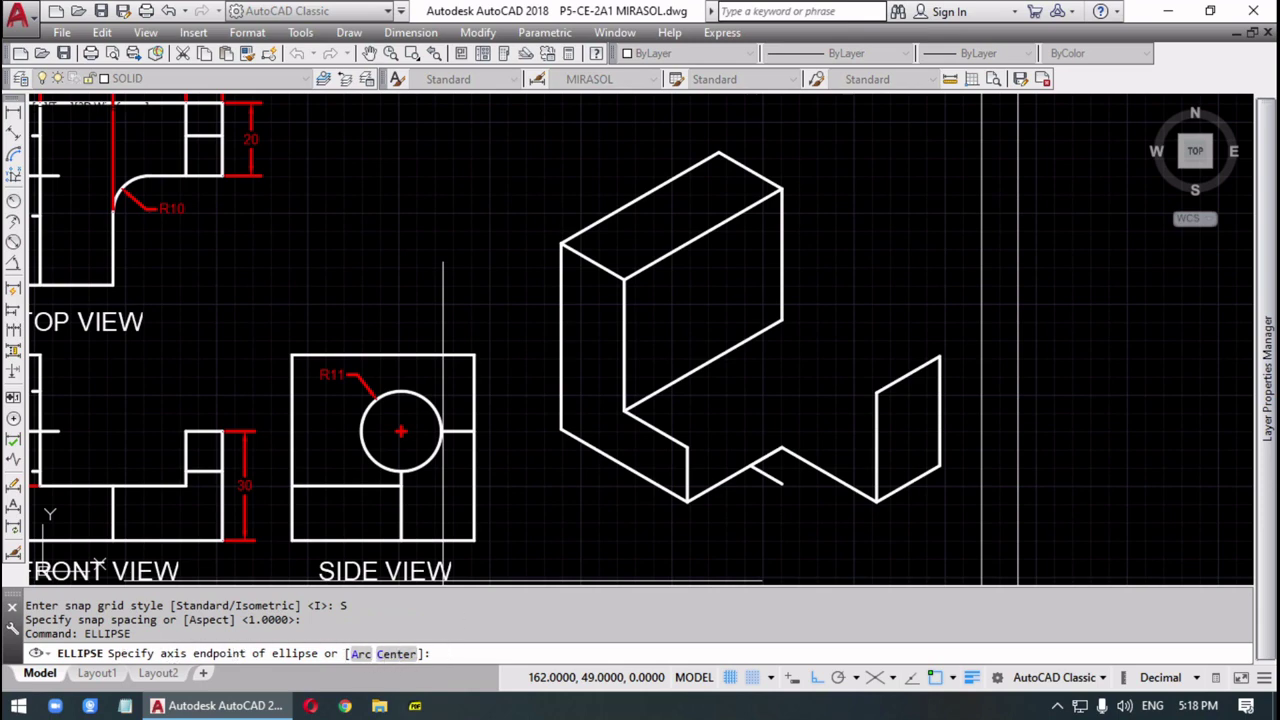
pyautogui.press('Escape')
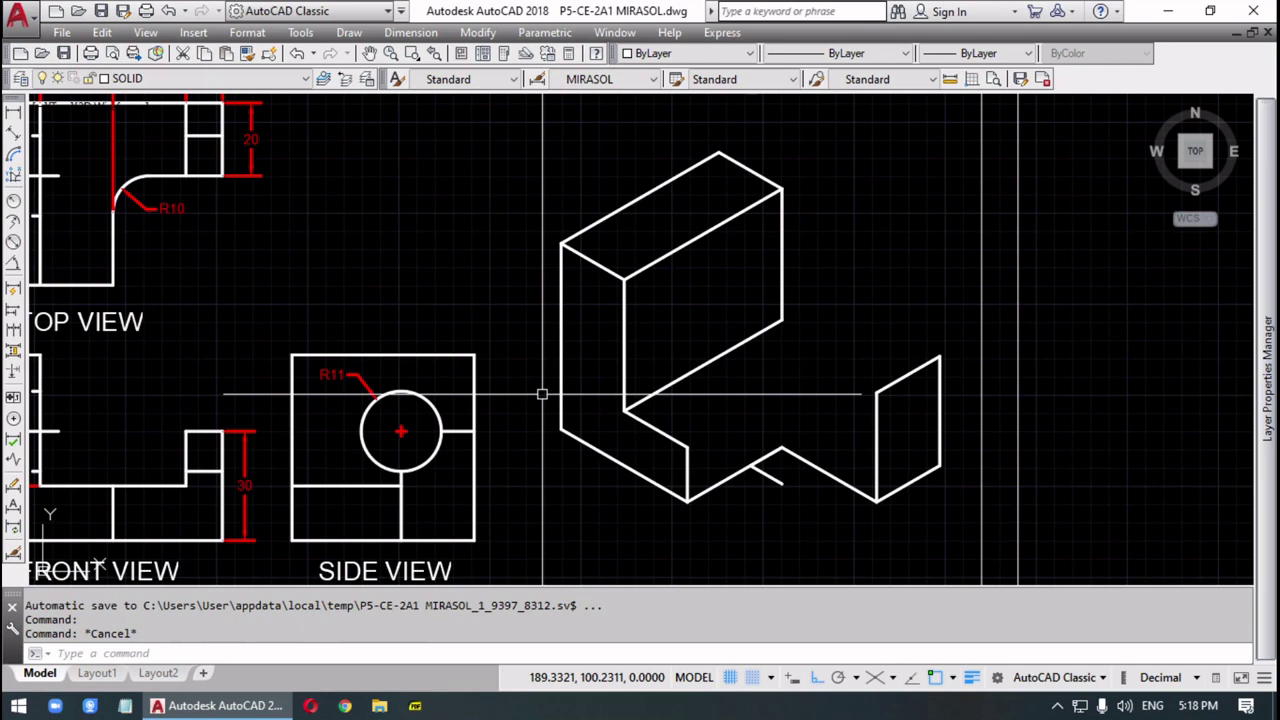
# - Set the snap style back to Isometric with a vertical spacing of 1
pyautogui.write('SNAP')
pyautogui.press('Return')
pyautogui.write('S')
pyautogui.press('Return')
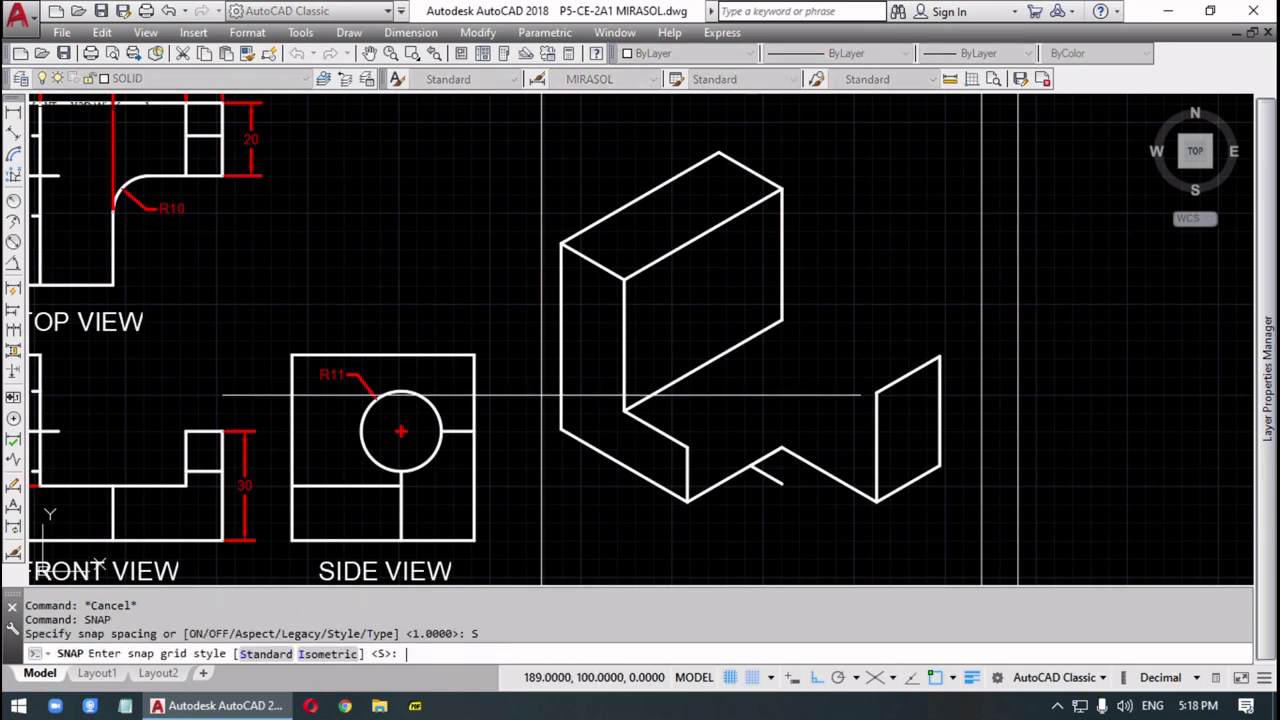
pyautogui.write('I')
pyautogui.press('Return')
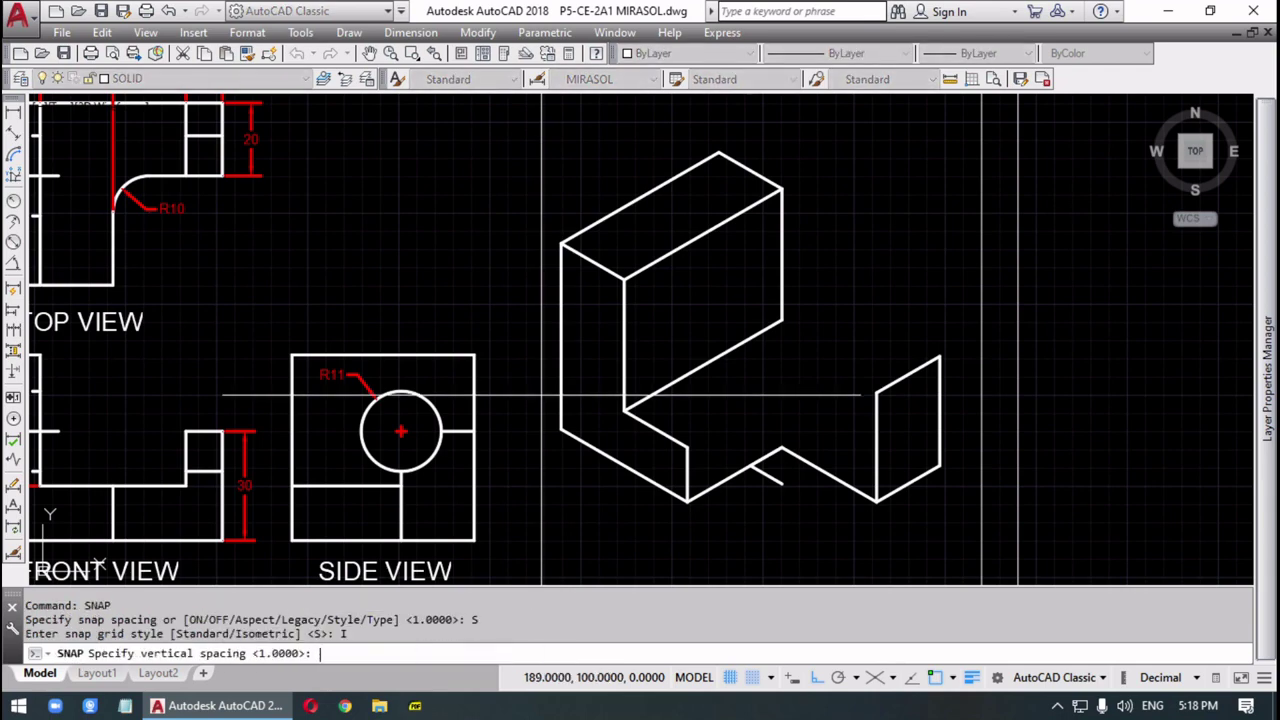
pyautogui.write('1')
pyautogui.press('Return')
pyautogui.press('Return')
pyautogui.press('Escape')
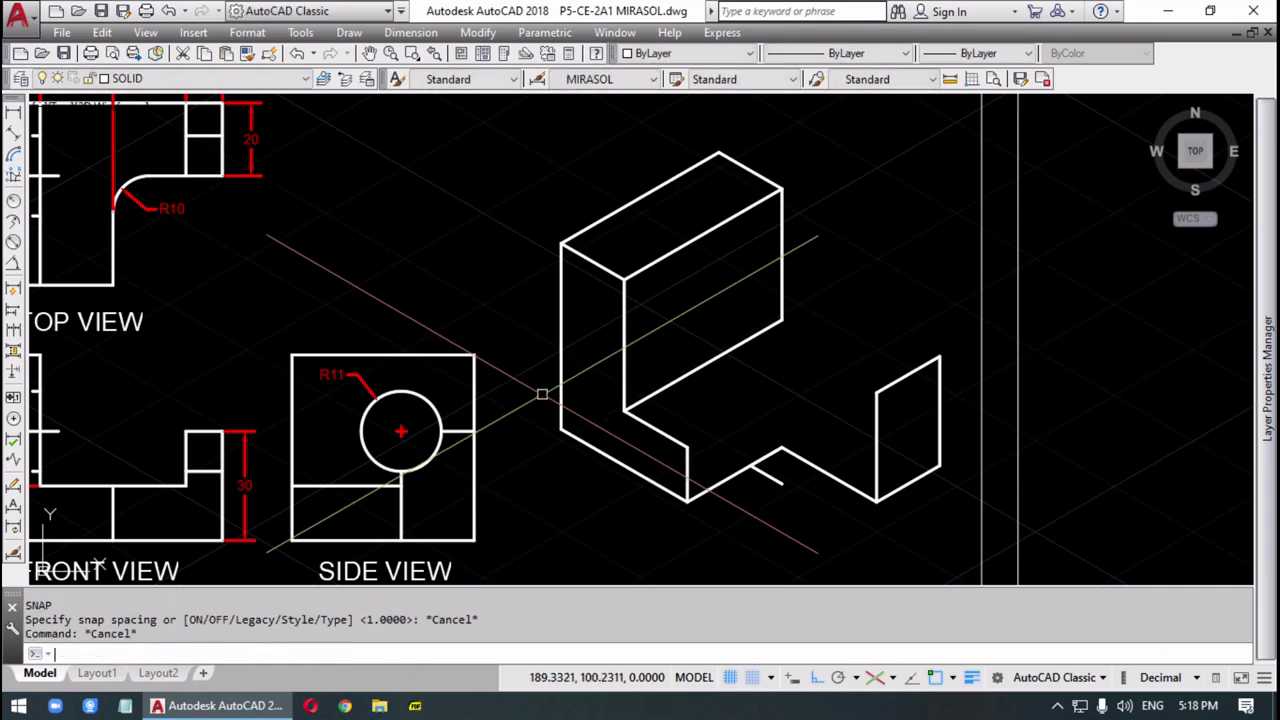
# - Turn snap off while keeping the isometric style
pyautogui.write('SNAP')
pyautogui.press('Return')
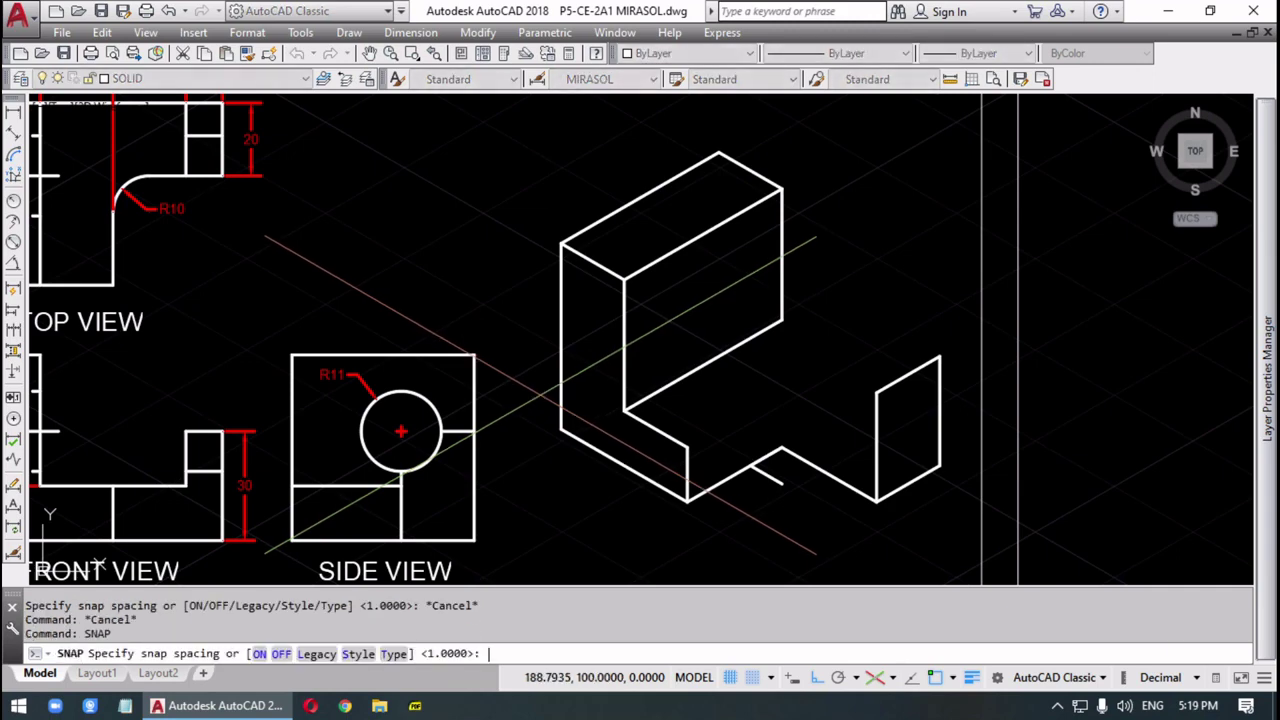
pyautogui.write('p')
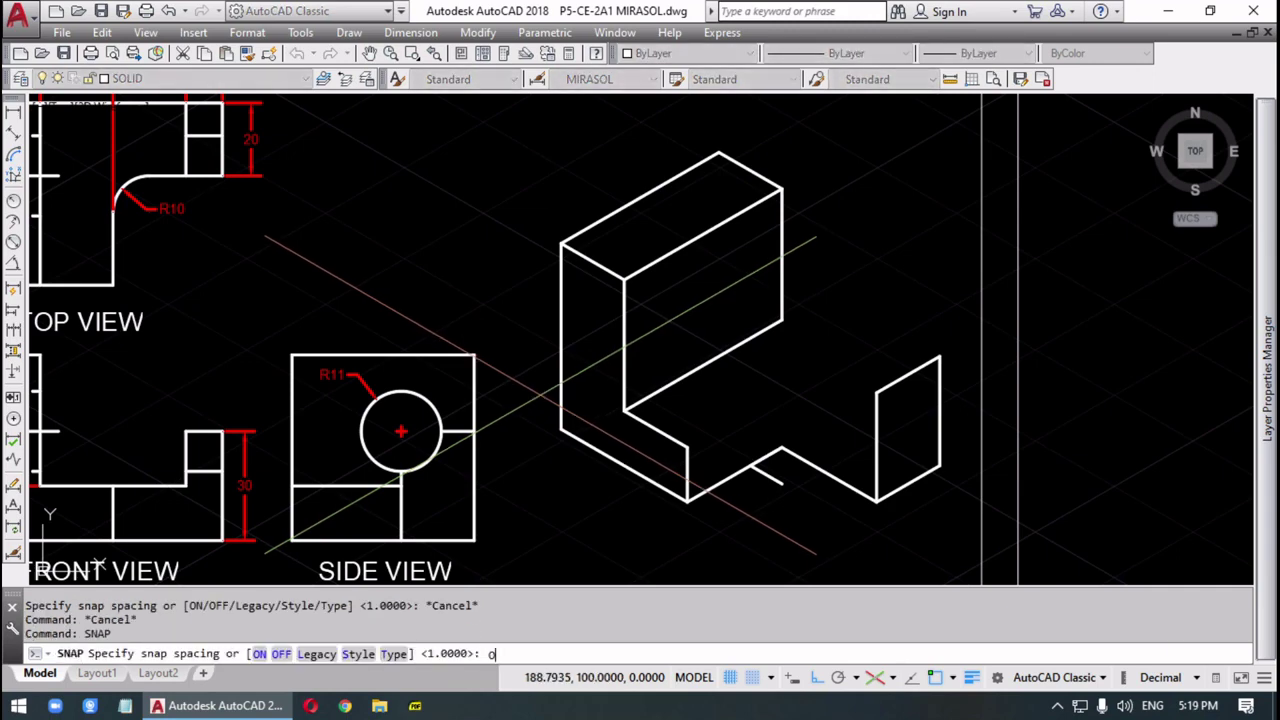
pyautogui.write('FF')
pyautogui.press('Return')
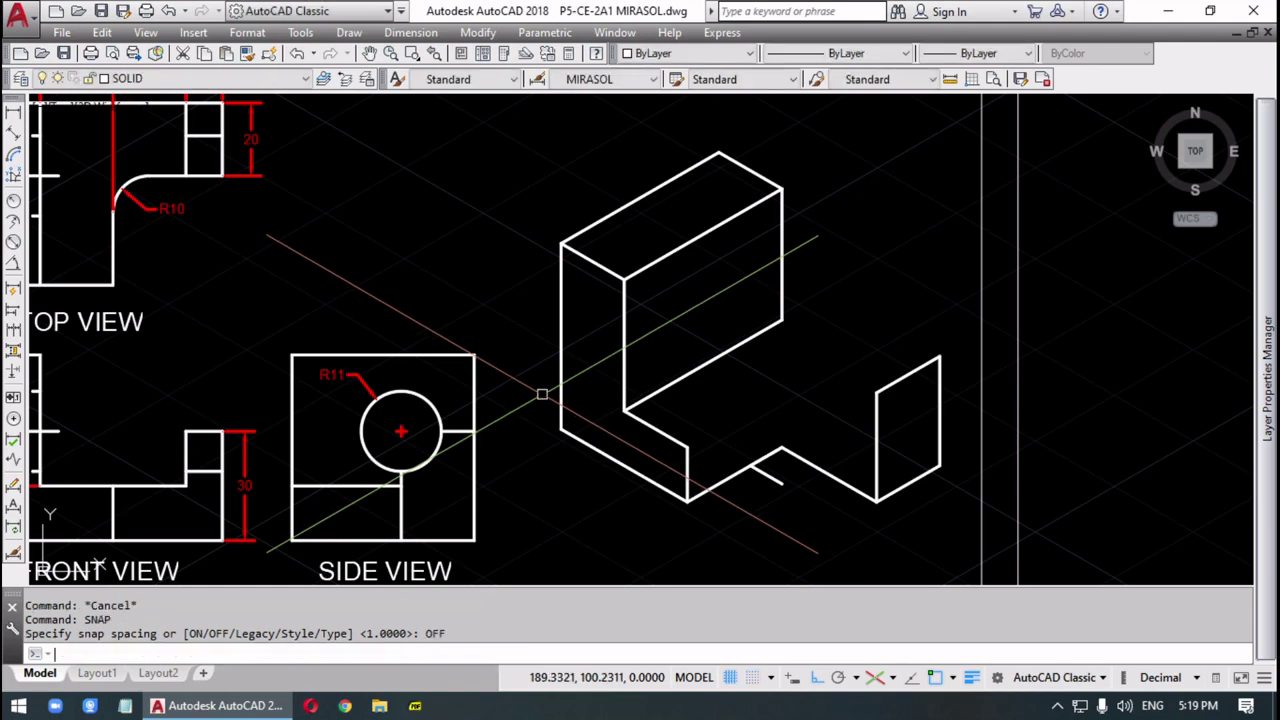
pyautogui.write('ELLIPSE')
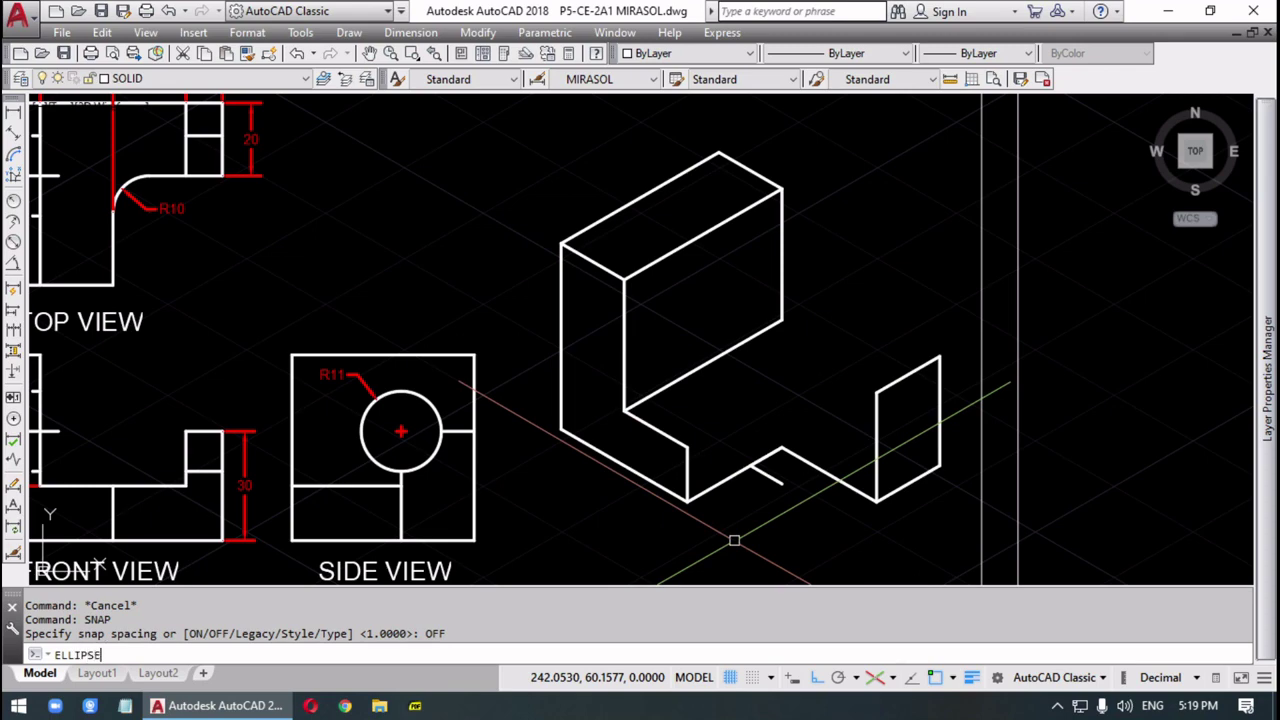
pyautogui.press('Return')
pyautogui.press('Escape')
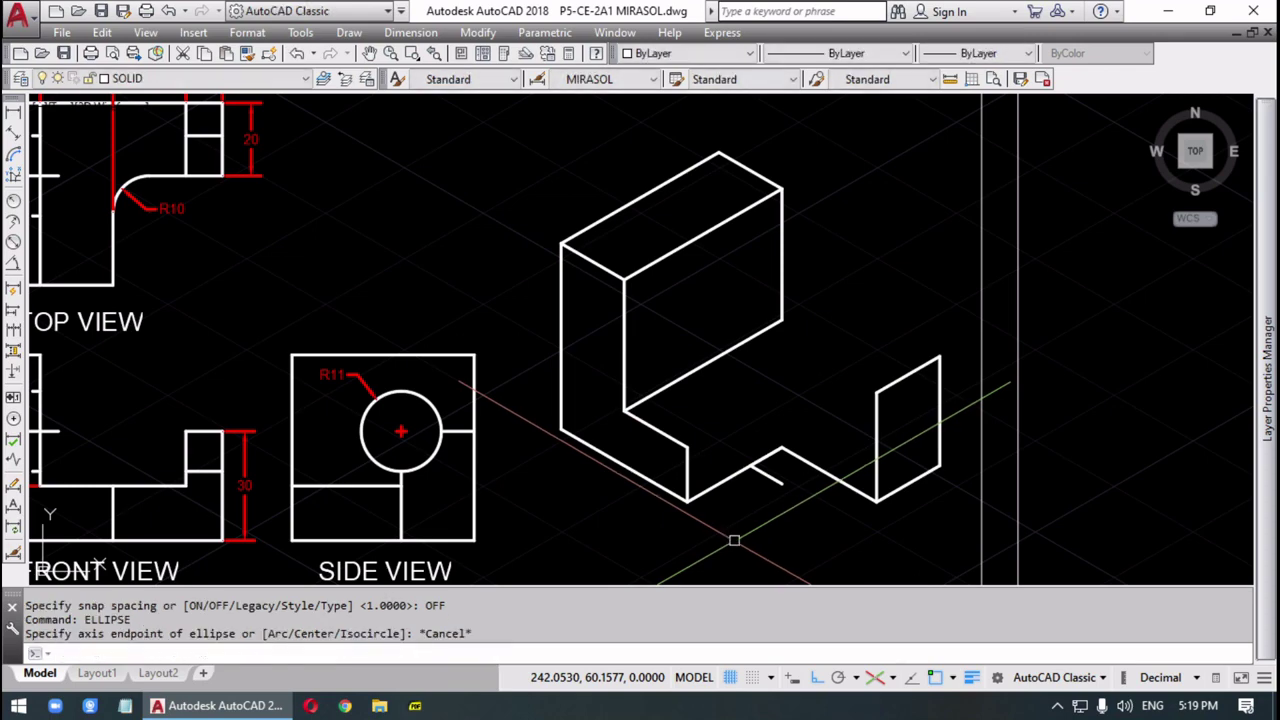
# - Draw an isocircle on the top isoplane, centred at the construction line's free end and tangent to the base's two inner edges
pyautogui.write('EL')
pyautogui.press('Return')
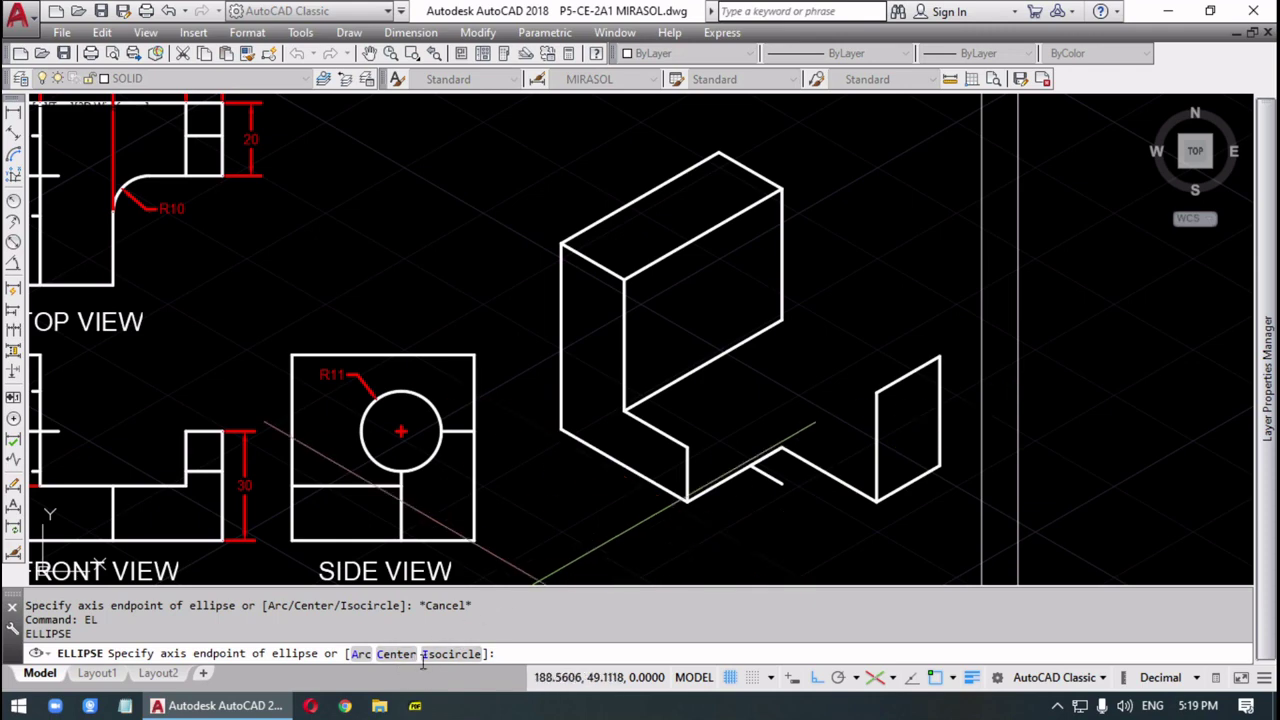
pyautogui.write('I')
pyautogui.press('Return')
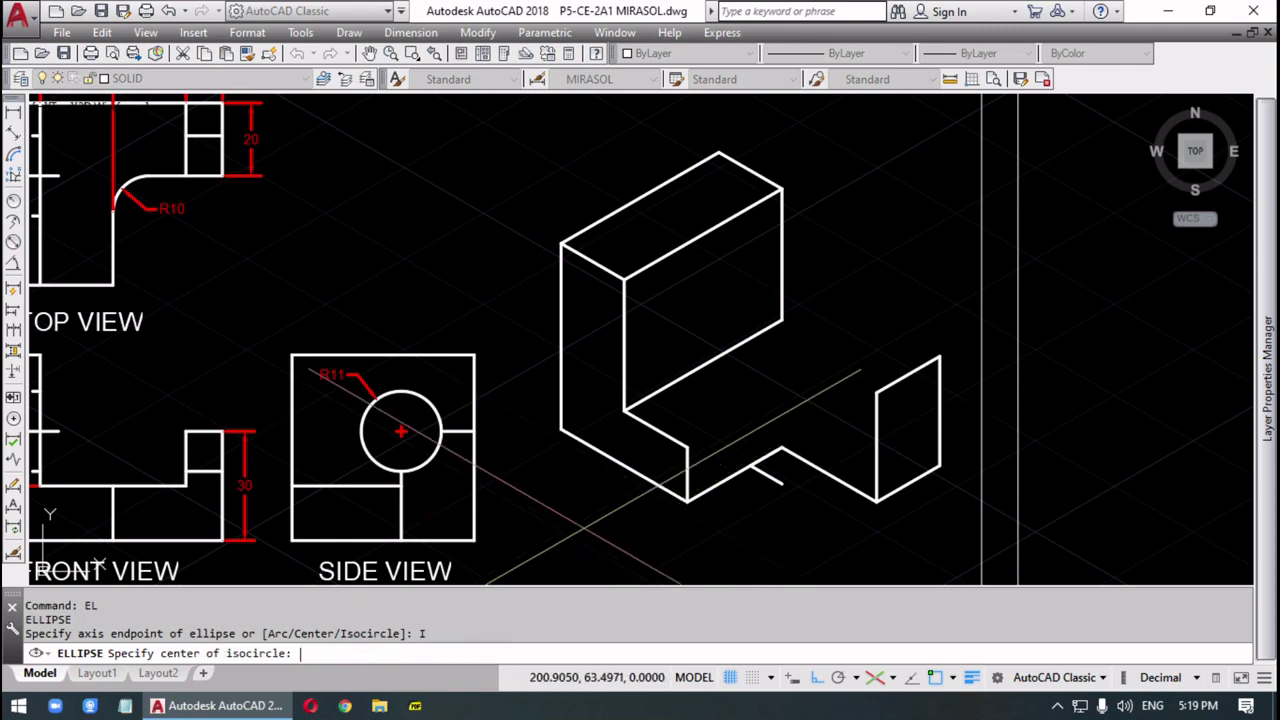
pyautogui.click(782, 483)
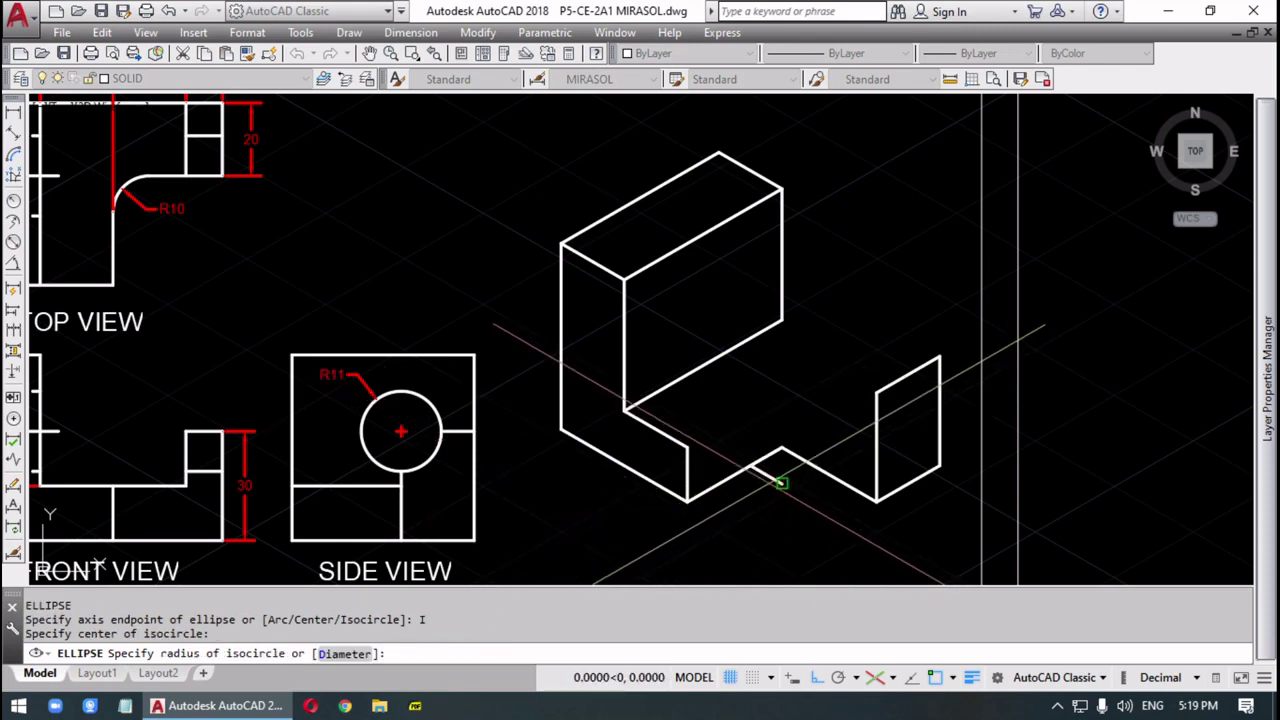
pyautogui.click(762, 505)
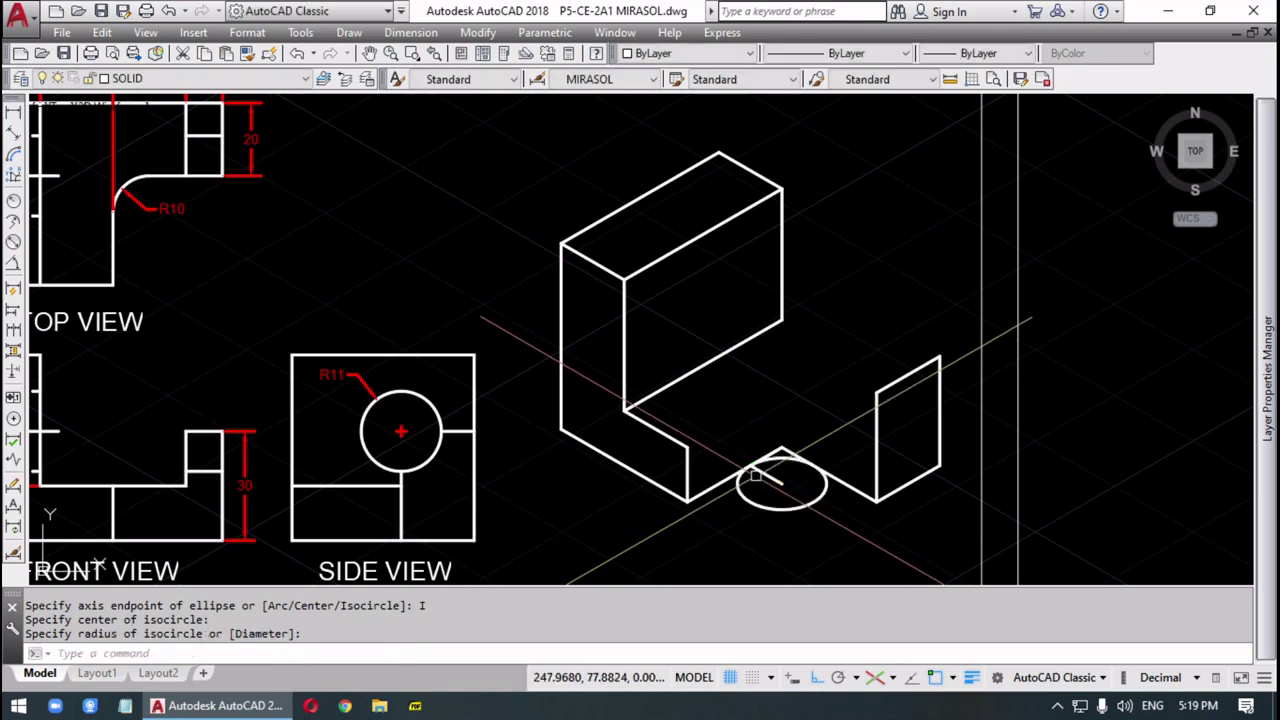
pyautogui.scroll(2, 790, 532)
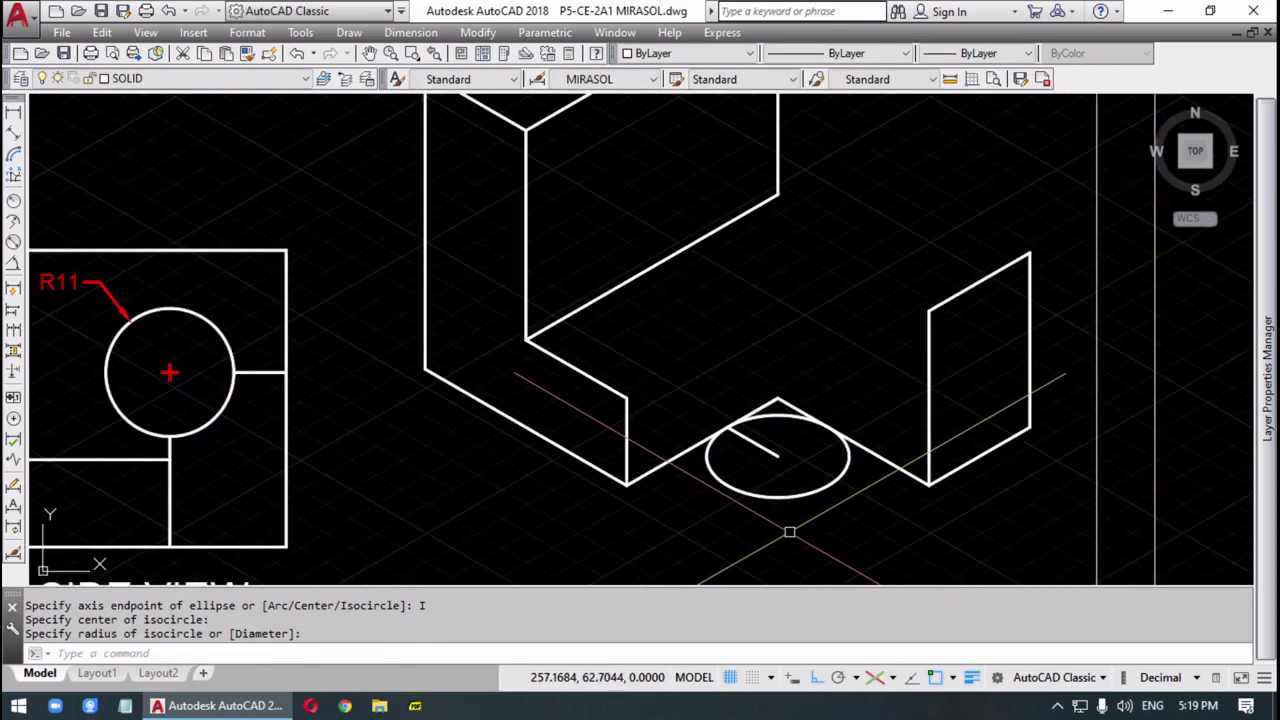
pyautogui.moveTo(789, 531); pyautogui.dragTo(715, 549, button='middle')
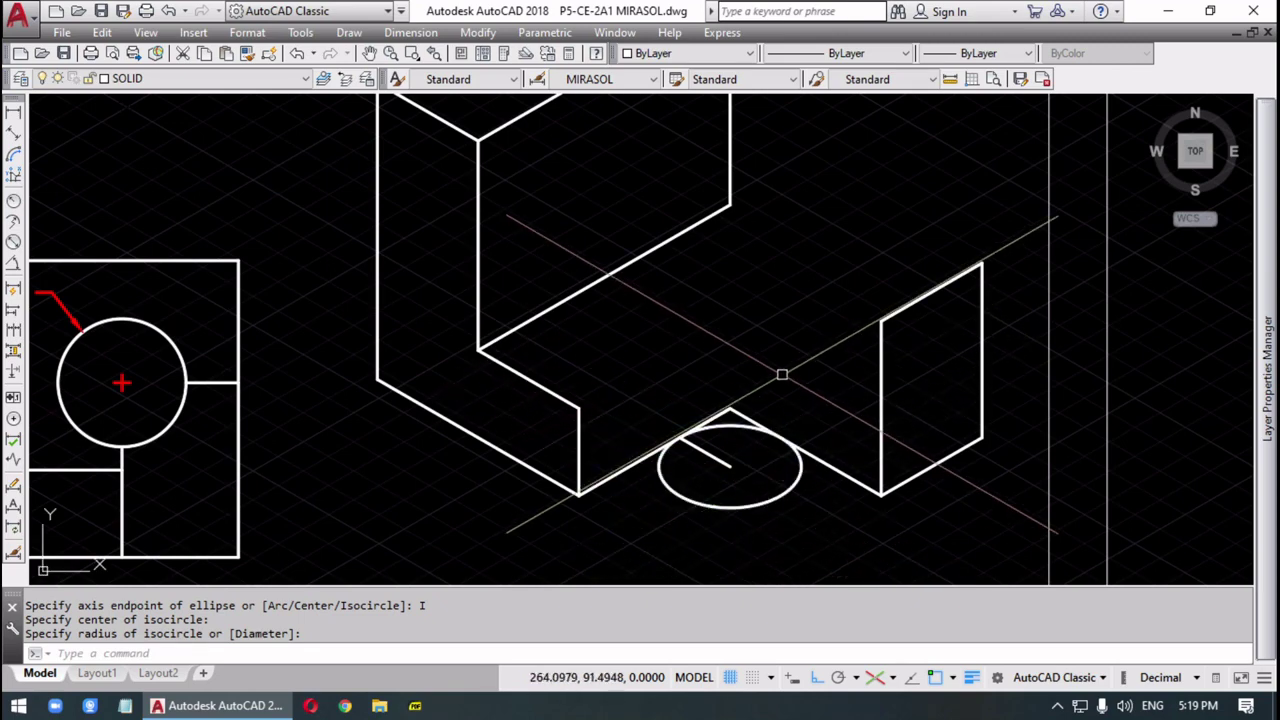
pyautogui.moveTo(780, 371); pyautogui.dragTo(762, 405, button='middle')
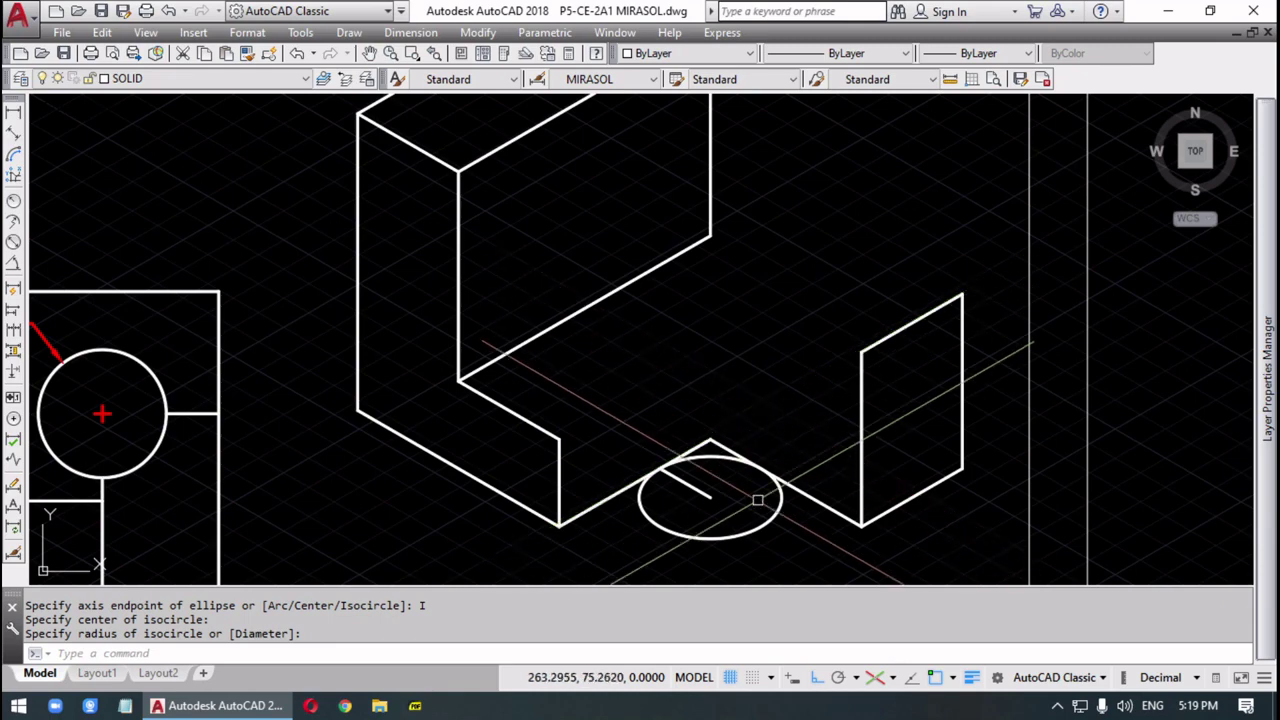
pyautogui.press('Escape')
pyautogui.press('Escape')
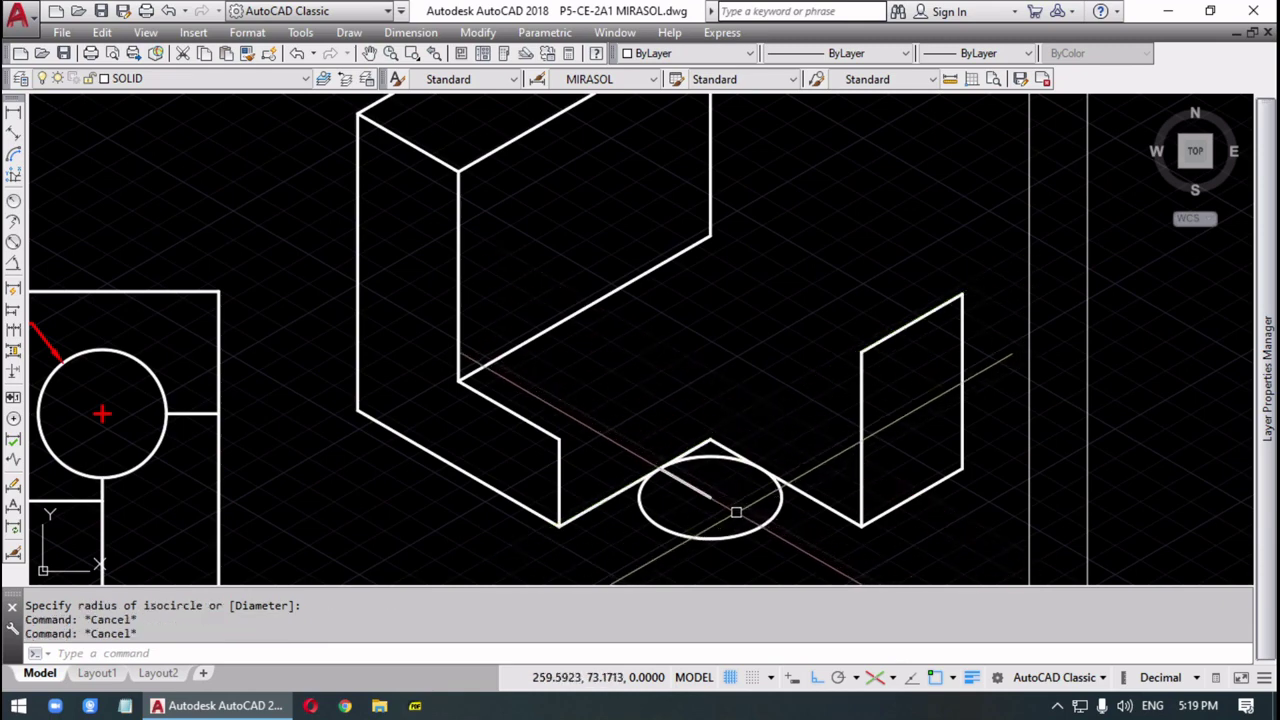
# - Try to fillet the base's inner corner with radius 10, and undo the fillet
pyautogui.write('f')
pyautogui.press('Return')
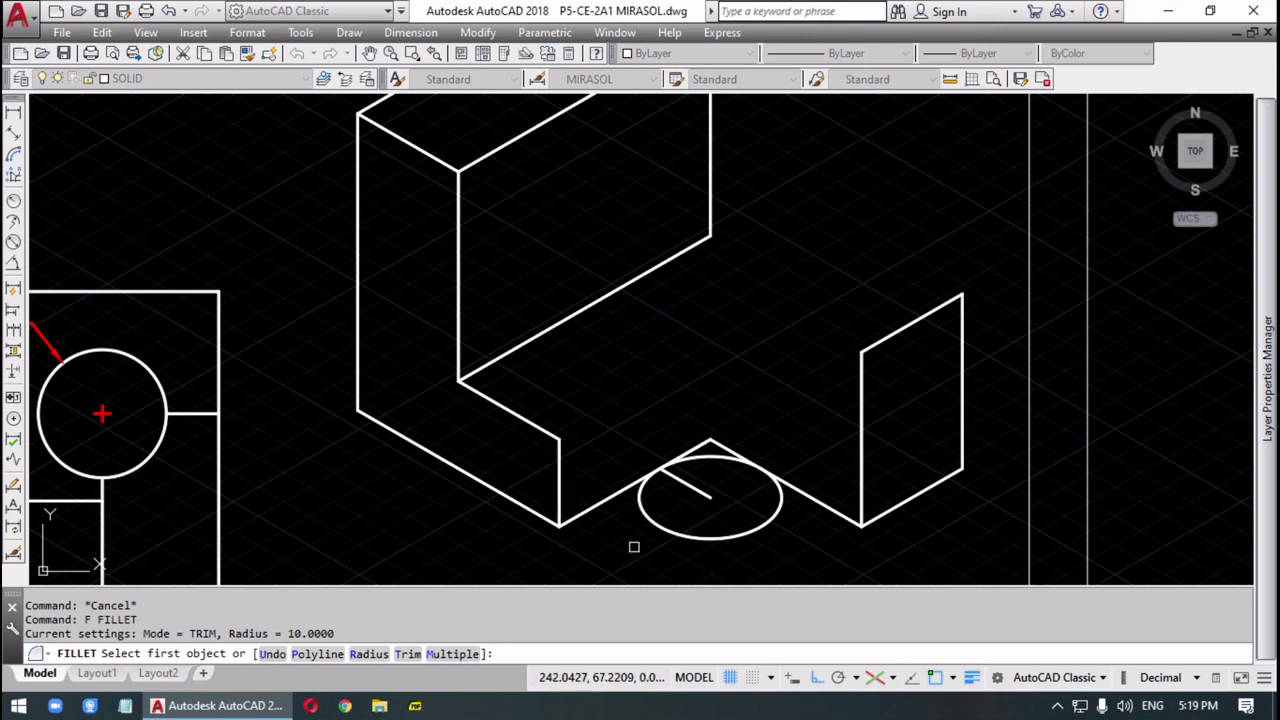
pyautogui.click(615, 493)
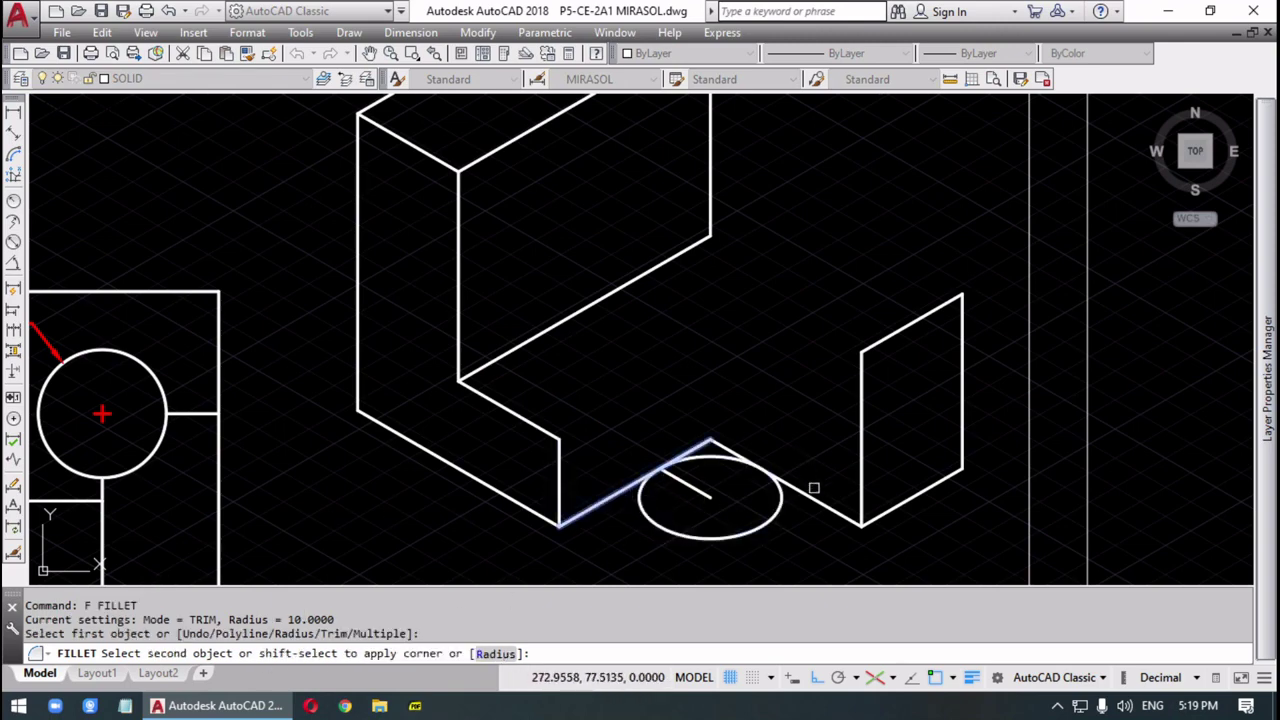
pyautogui.click(790, 485)
pyautogui.scroll(6, 703, 462)
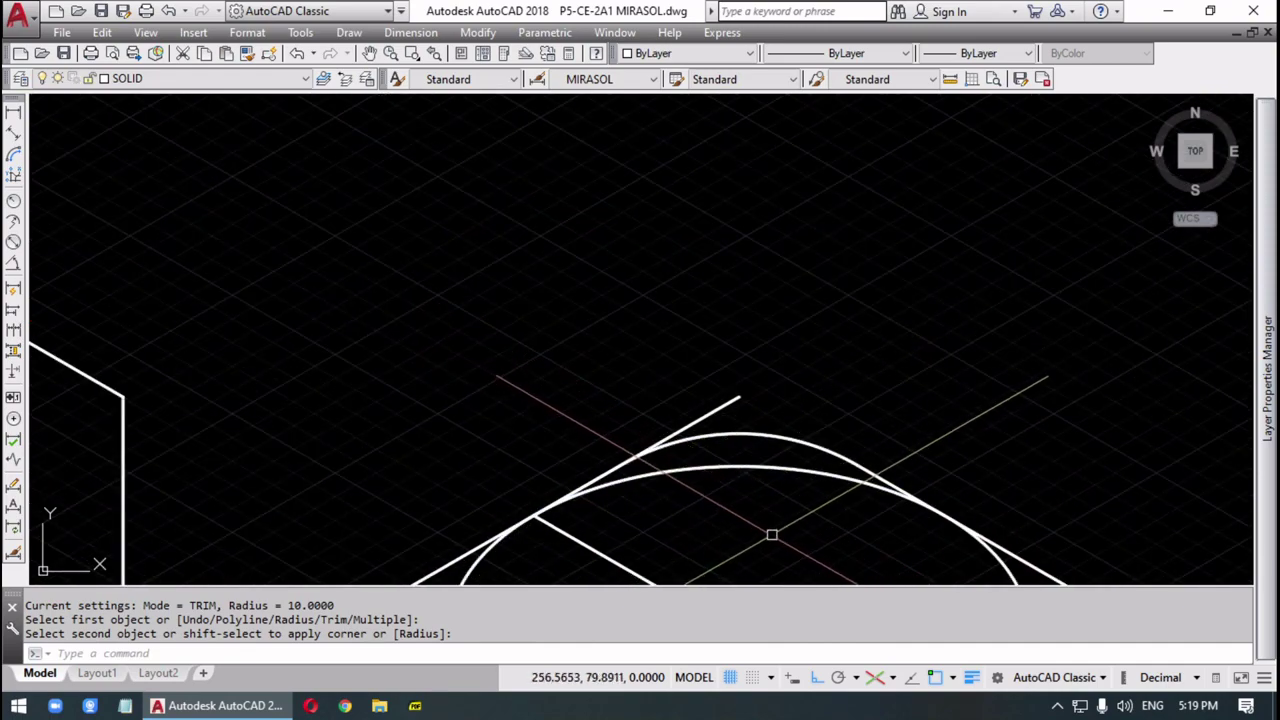
pyautogui.scroll(-2, 771, 537)
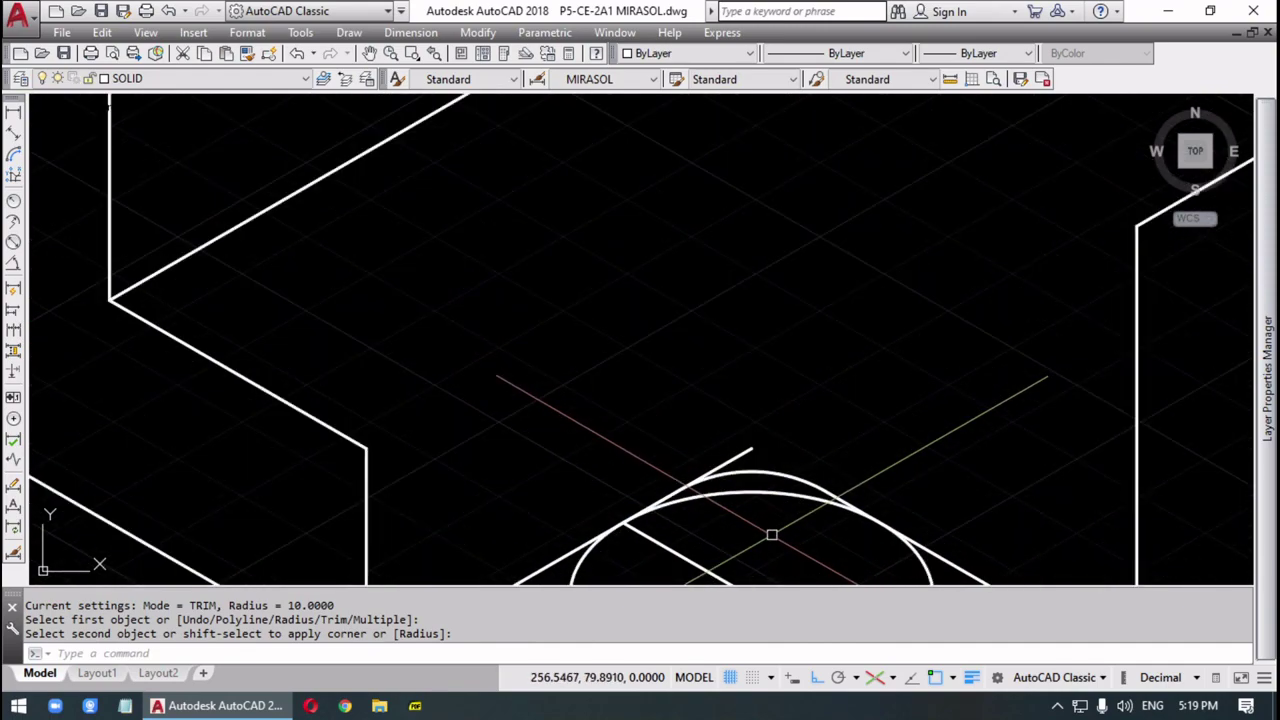
pyautogui.hotkey('ctrl', 'z')
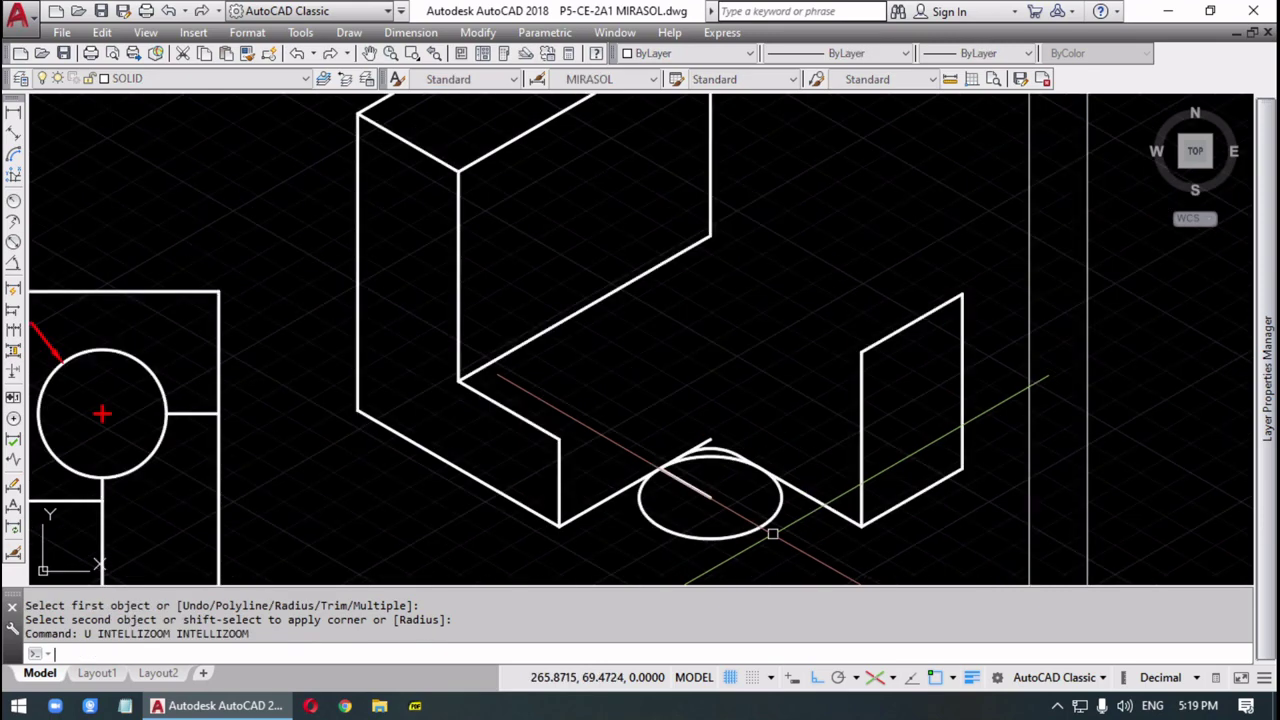
pyautogui.hotkey('ctrl', 'z')
# - Erase the short construction line that overlaps the base edge next to the inner corner
pyautogui.scroll(4, 692, 447)
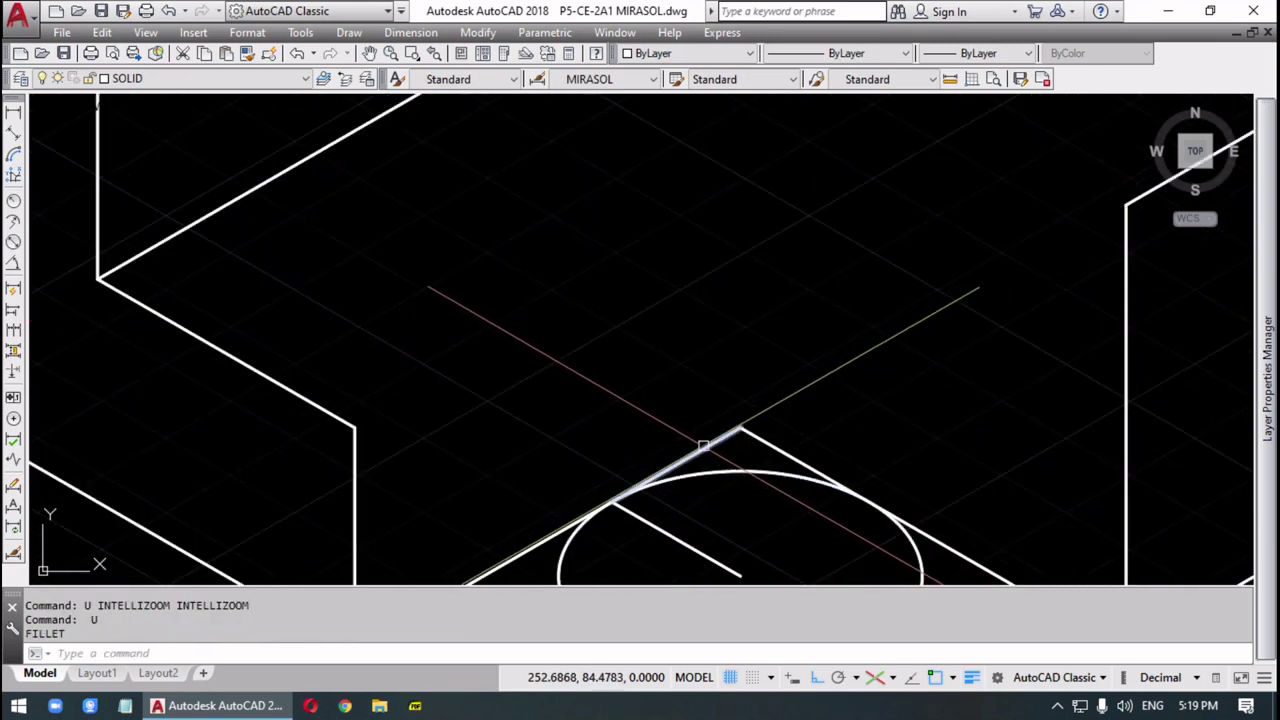
pyautogui.click(698, 449)
pyautogui.press('Delete')
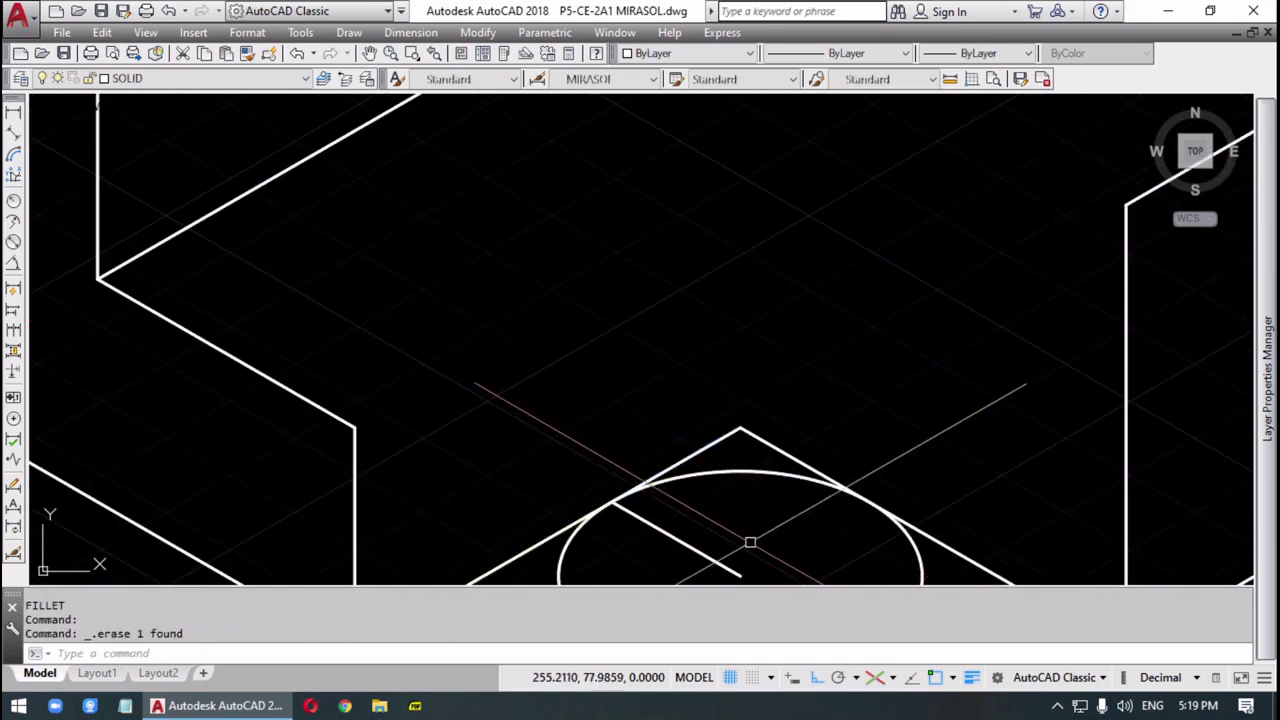
pyautogui.scroll(-4, 760, 540)
pyautogui.press('Escape')
# - Trim both base edges at the inner corner, using the isocircle as the cutting edge
pyautogui.write('TR')
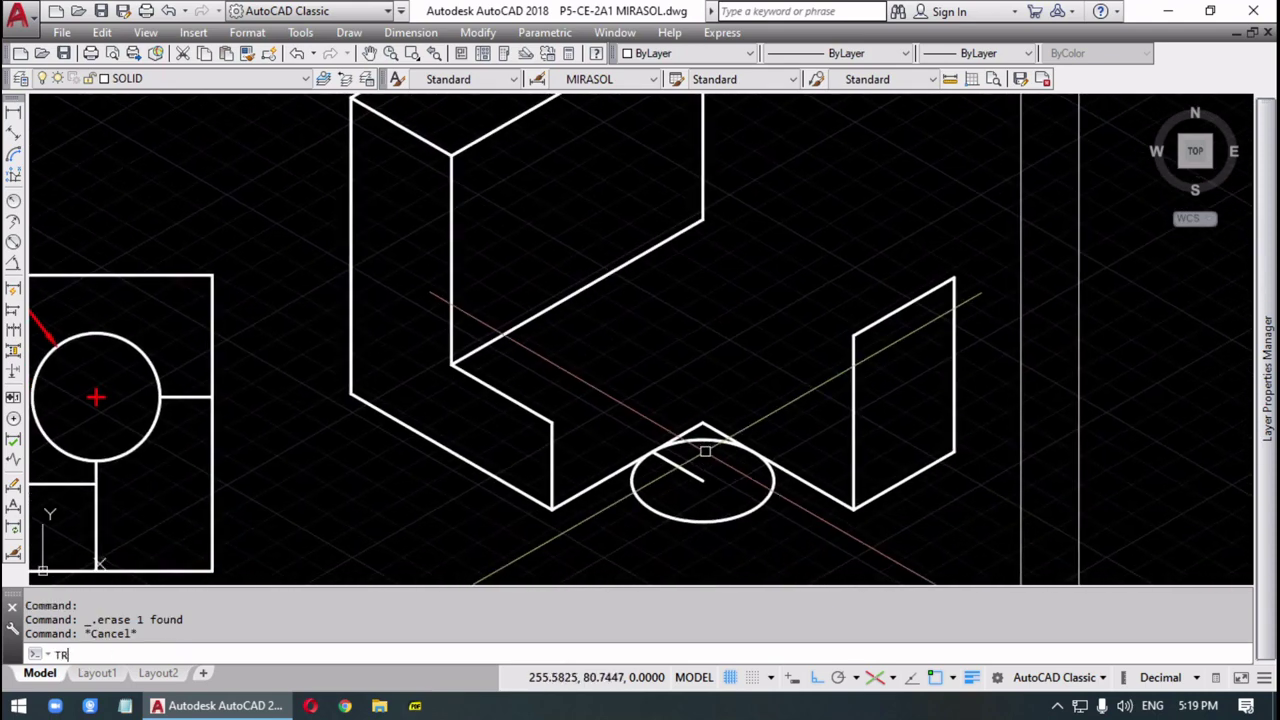
pyautogui.write('I')
pyautogui.press('Return')
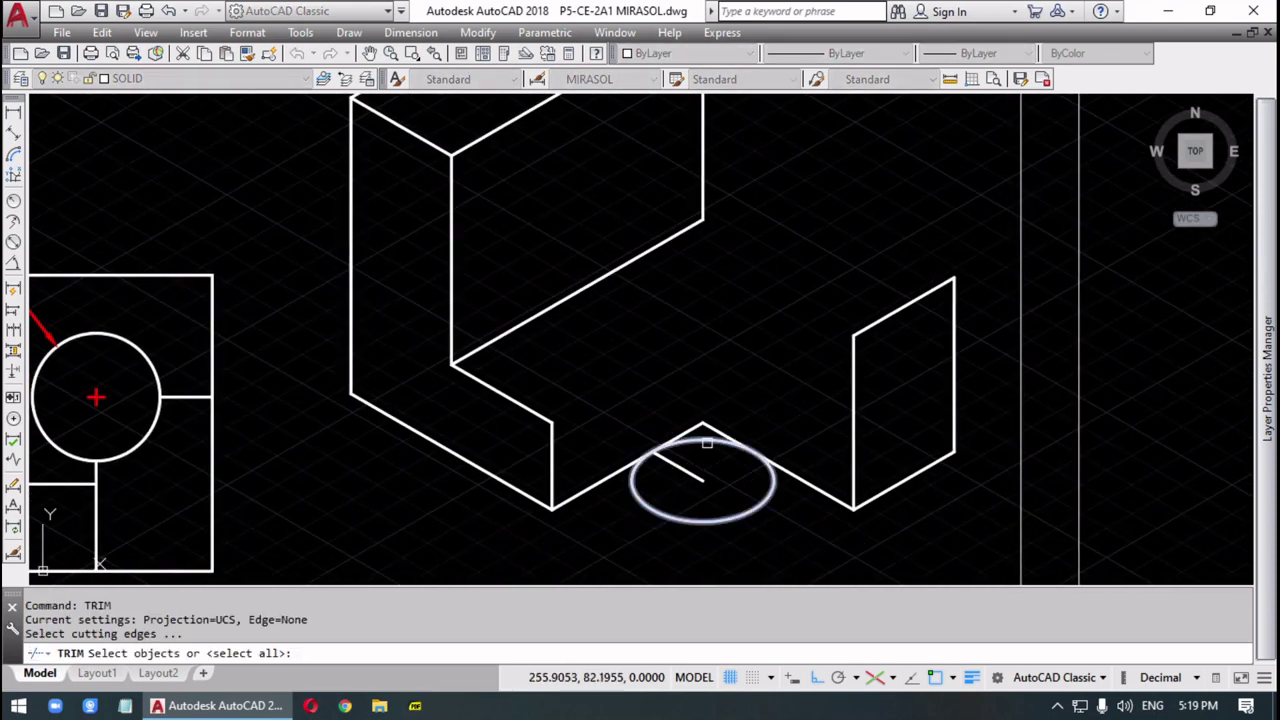
pyautogui.click(706, 440)
pyautogui.press('Return')
pyautogui.click(689, 431)
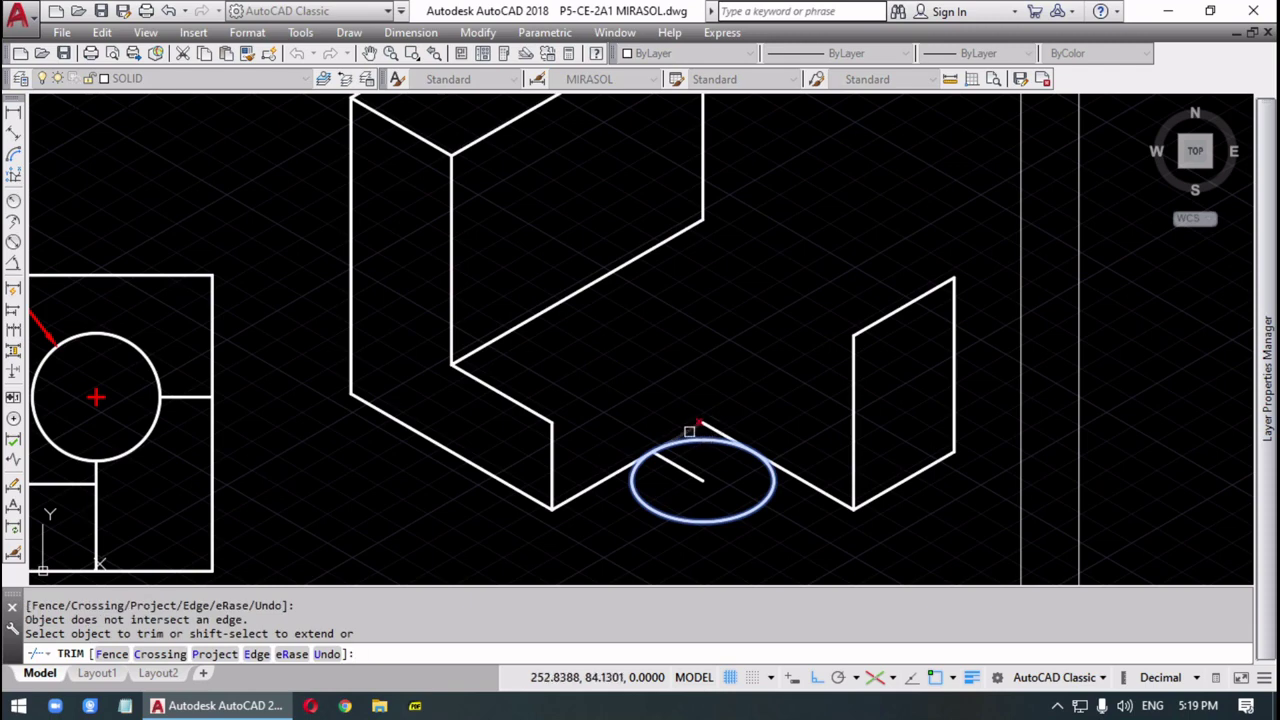
pyautogui.click(716, 427)
pyautogui.press('Return')
# - Trim away the isocircle's lower part between the two base edges, leaving only the rounded corner arc
pyautogui.press('Return')
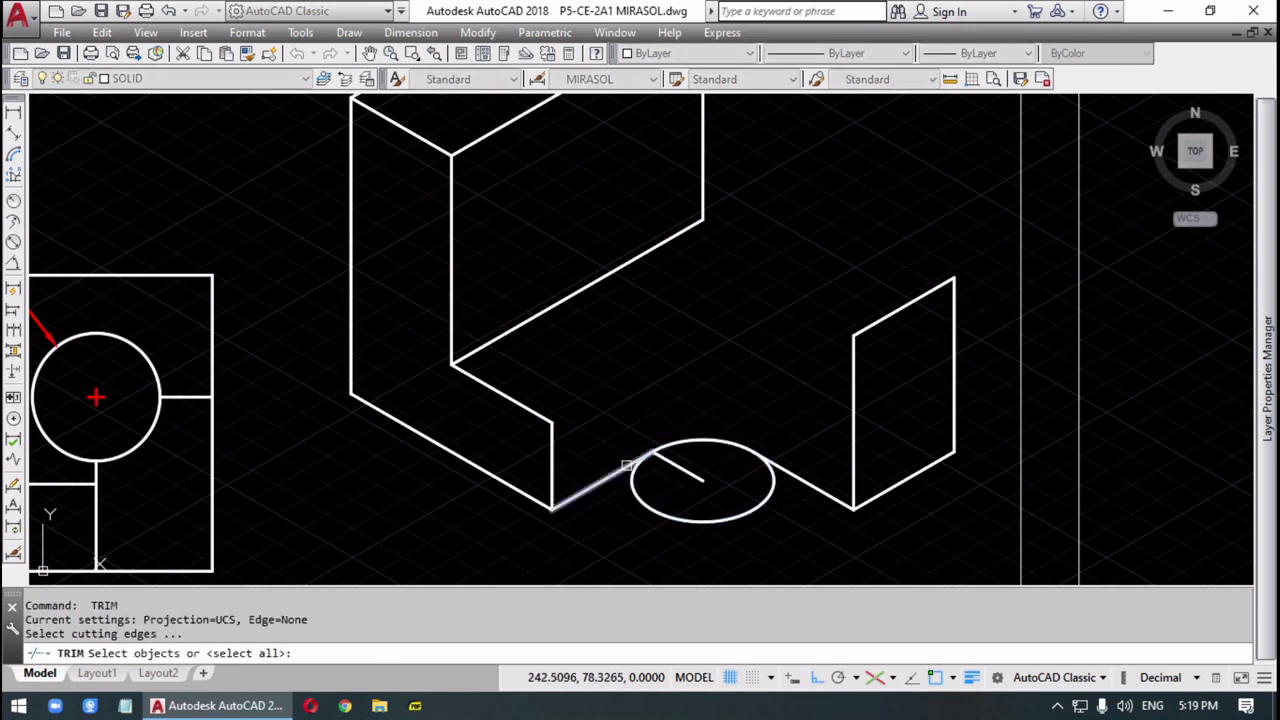
pyautogui.click(604, 477)
pyautogui.click(818, 484)
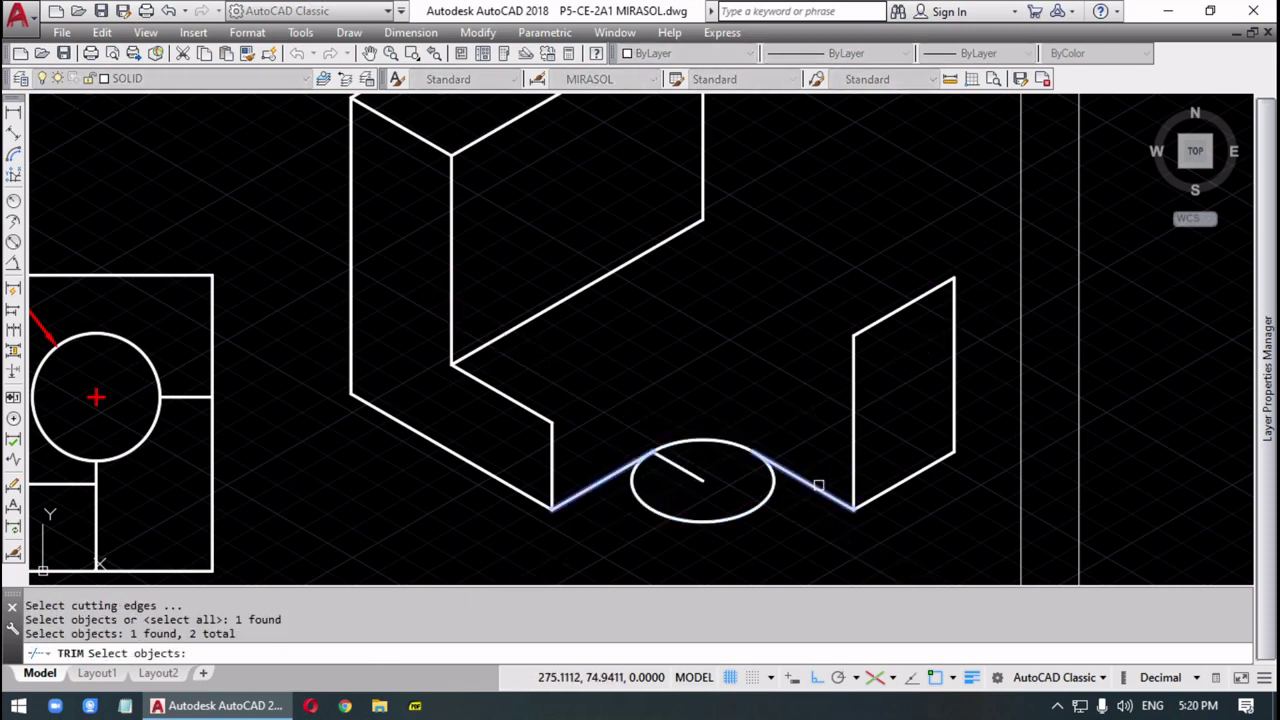
pyautogui.press('Return')
pyautogui.click(755, 502)
pyautogui.click(753, 503)
pyautogui.press('Return')
# - Erase the remaining construction line running from the arc to its centre
pyautogui.click(726, 450)
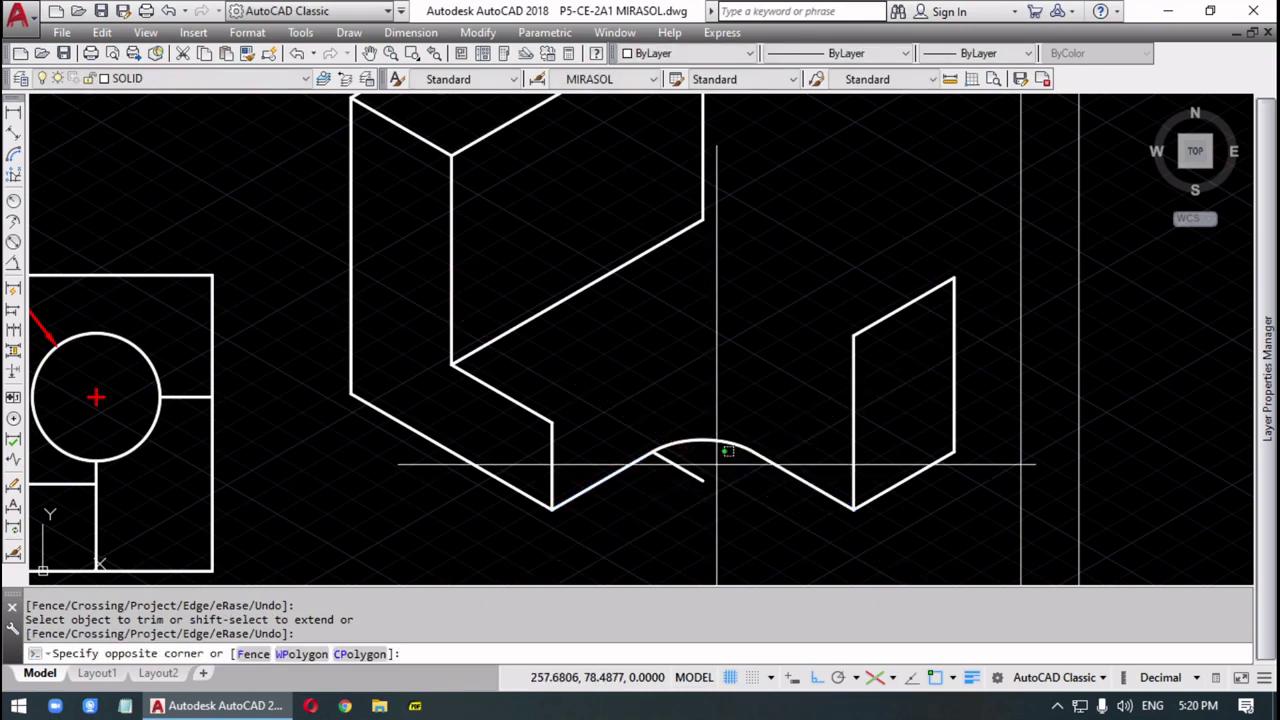
pyautogui.click(686, 502)
pyautogui.press('Delete')
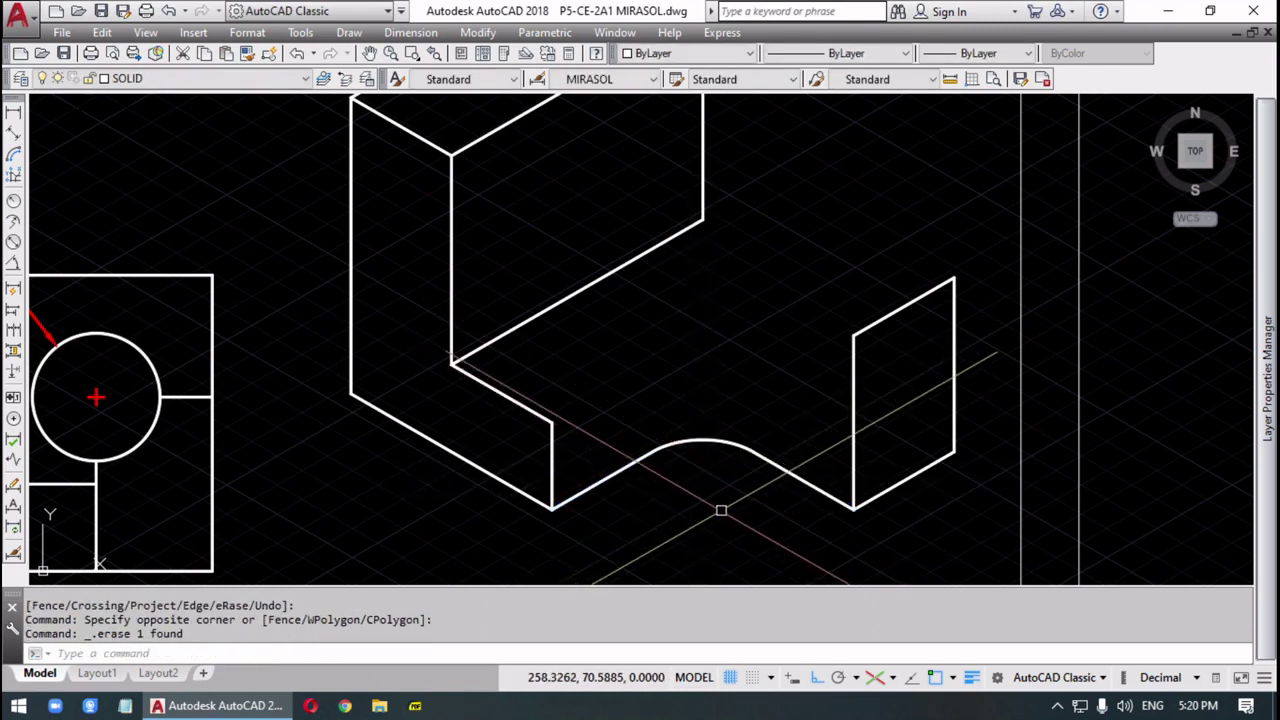
# - On the right isoplane, draw an isocircle of radius 11 centred at the small upright face's upper inner corner
pyautogui.moveTo(720, 508); pyautogui.dragTo(687, 514, button='middle')
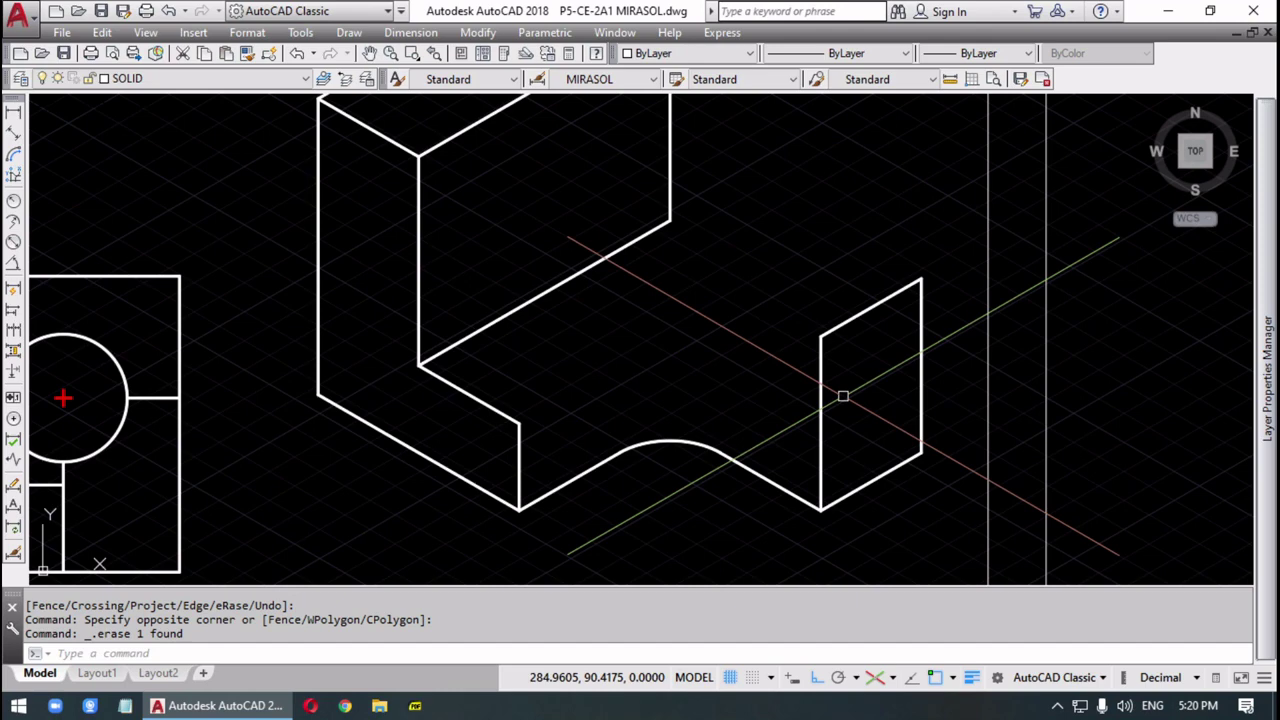
pyautogui.press('F5')
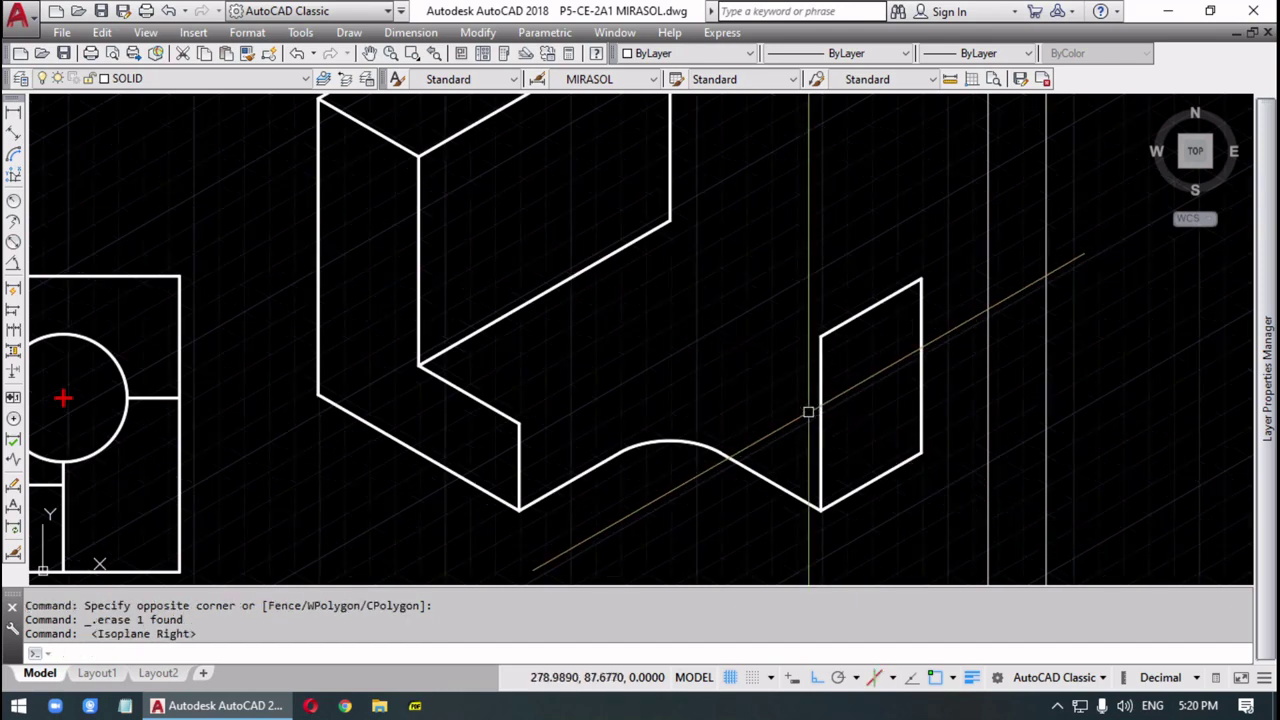
pyautogui.write('L')
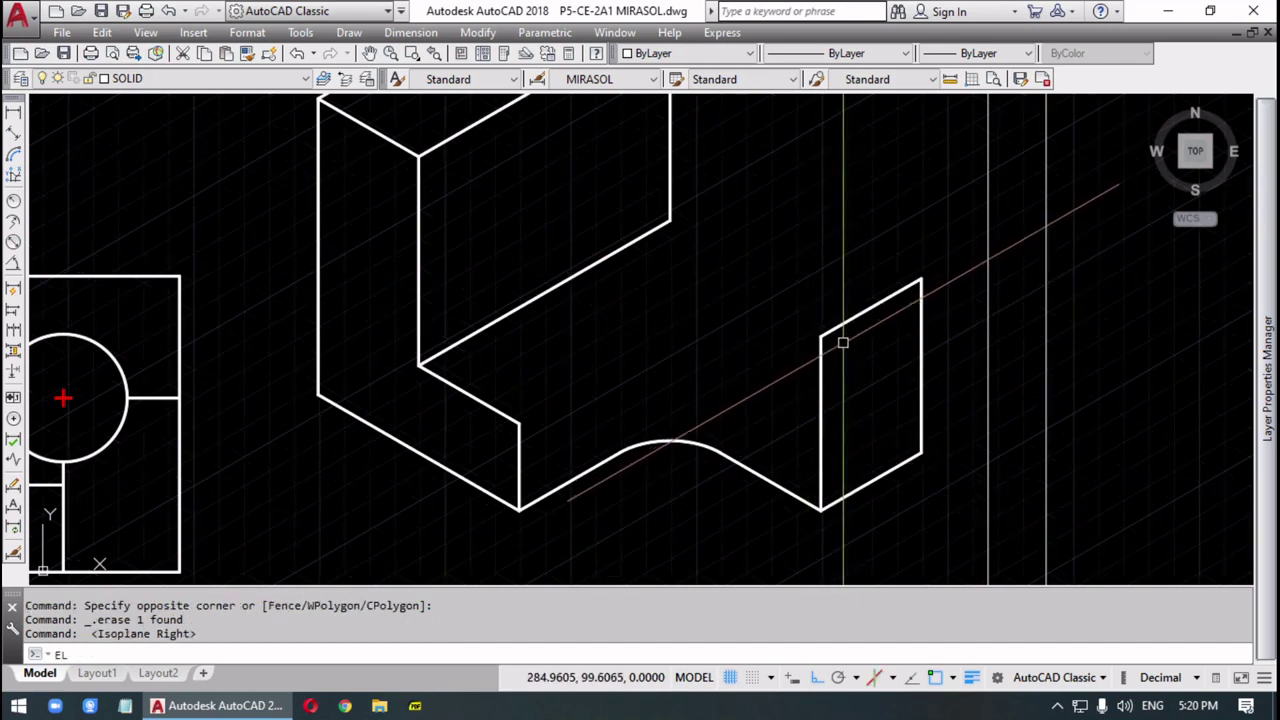
pyautogui.press('Return')
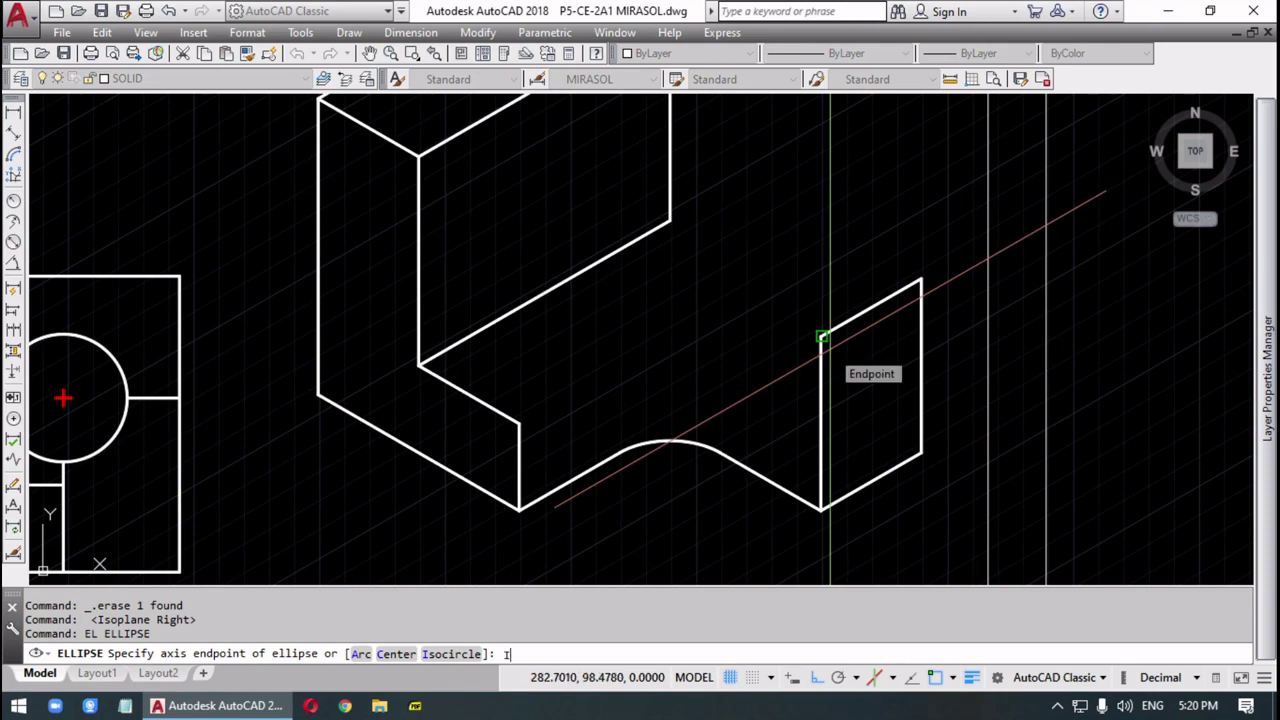
pyautogui.press('Return')
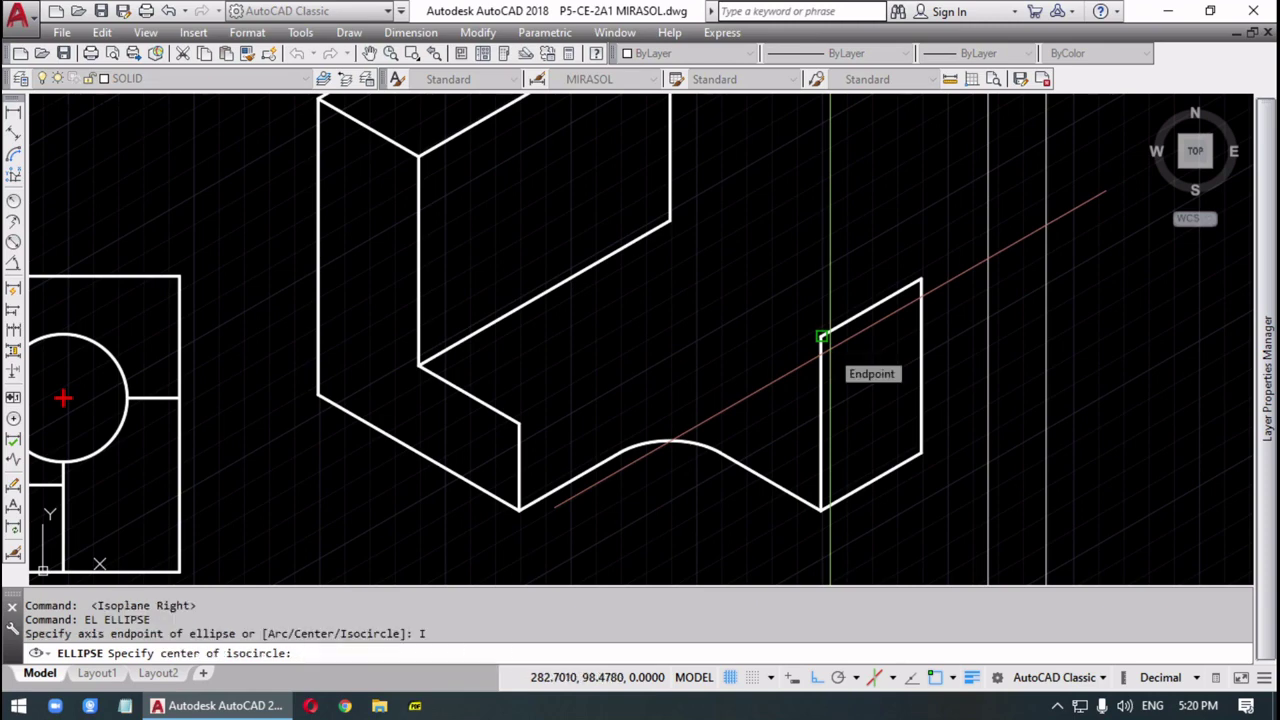
pyautogui.click(821, 337)
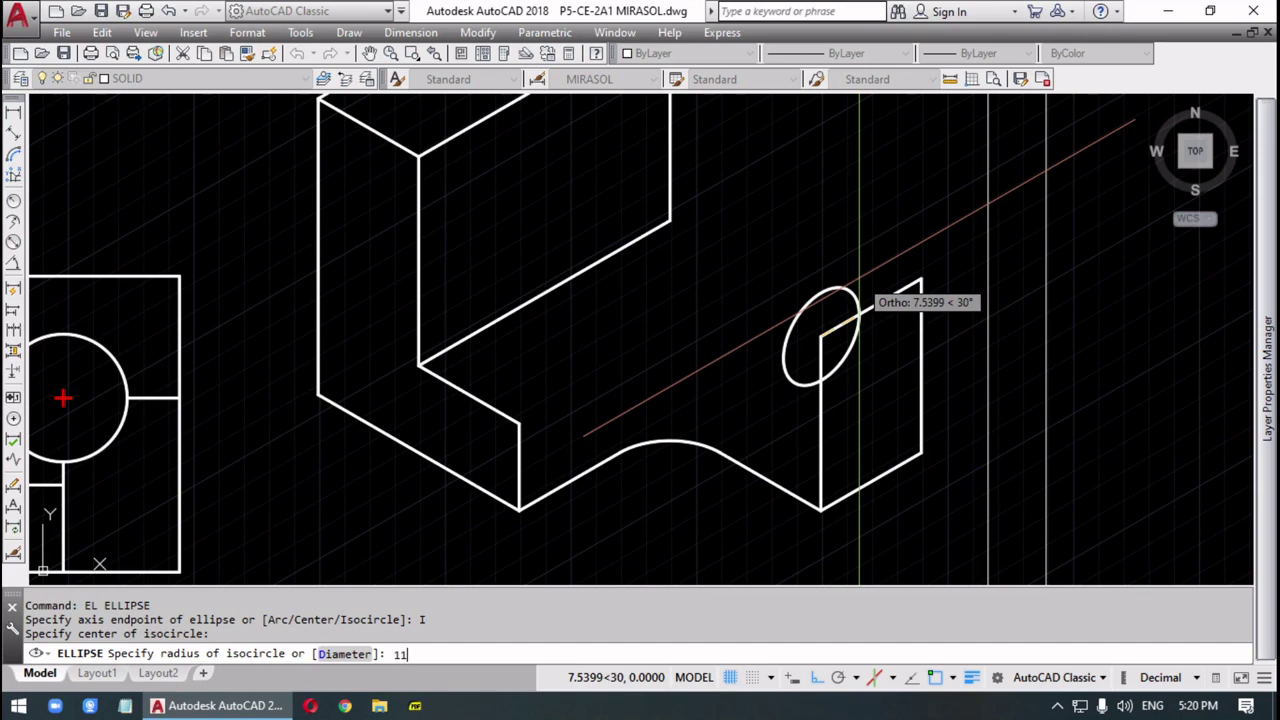
pyautogui.press('Return')
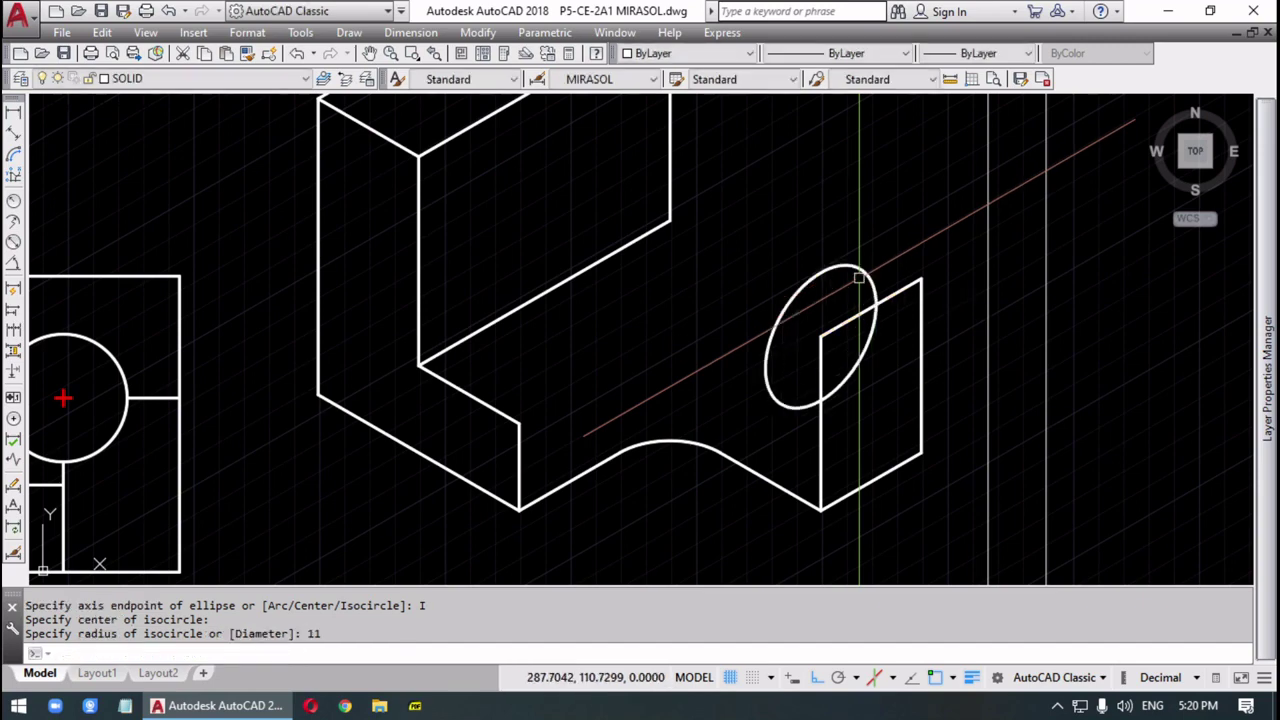
pyautogui.press('Escape')
pyautogui.press('Escape')
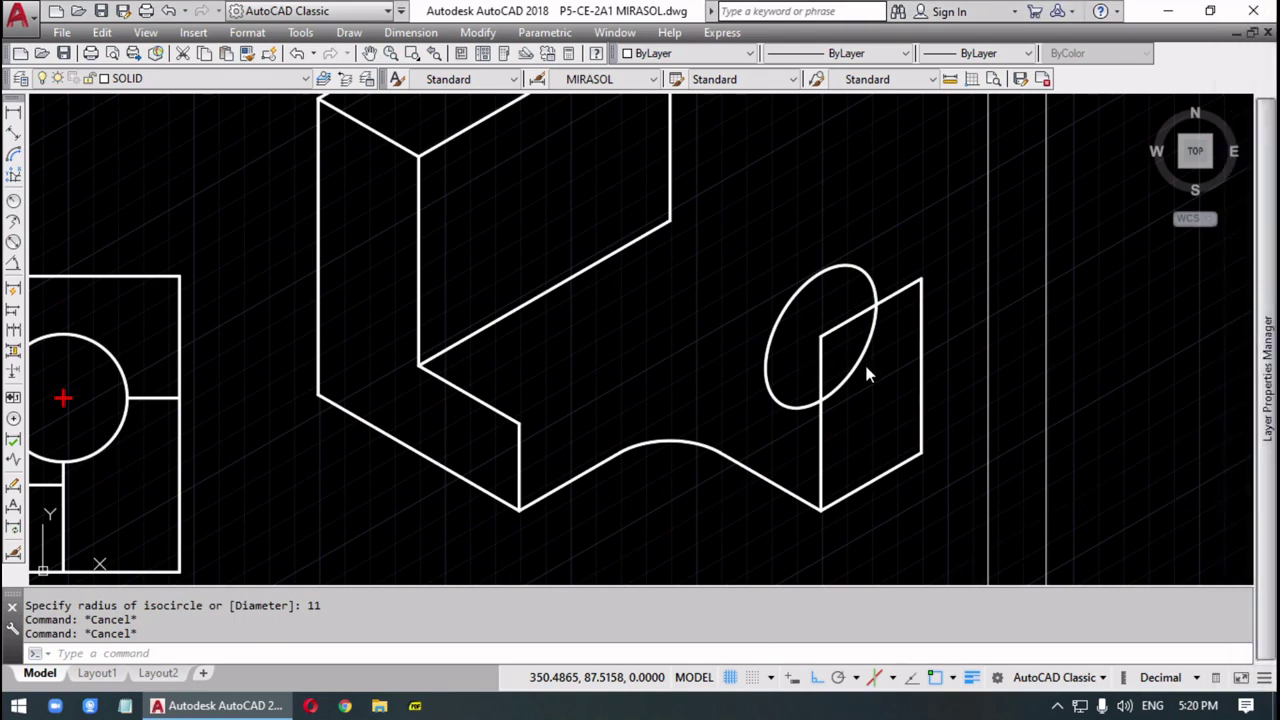
# - Trim the isocircle outside the small upright face and the face's edges inside it, leaving a concave corner arc
pyautogui.write('TRIM')
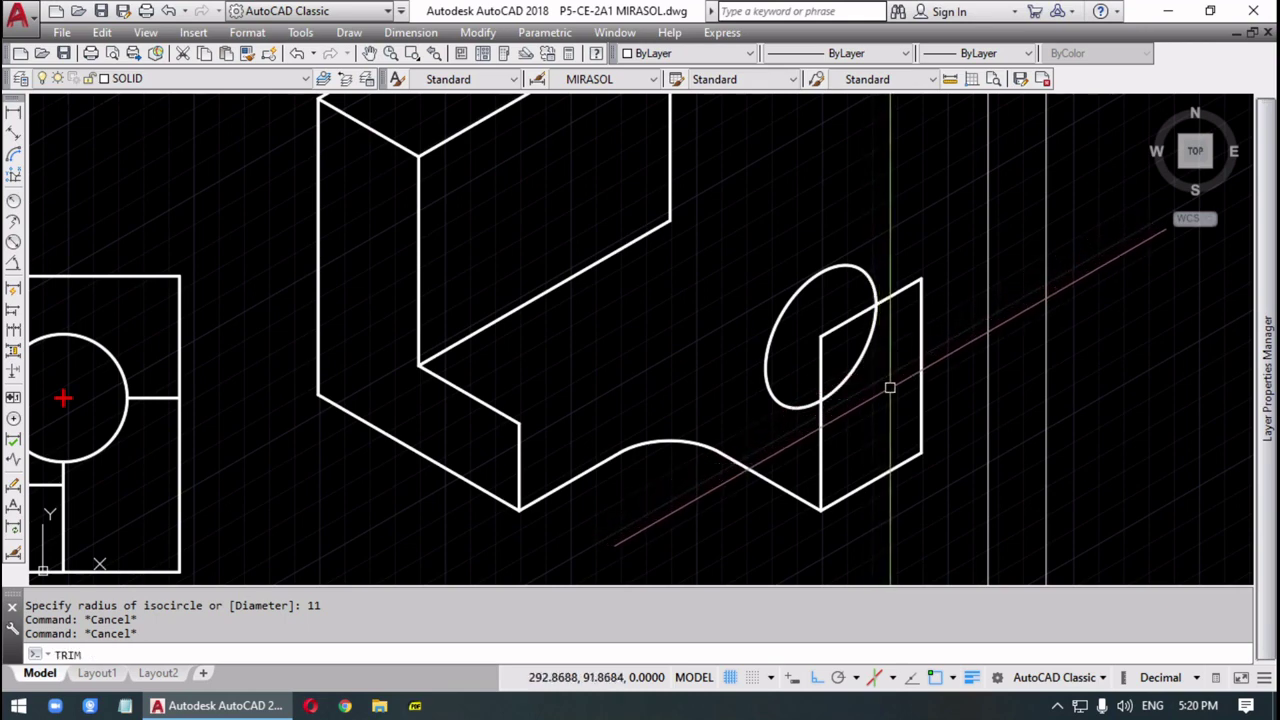
pyautogui.press('Return')
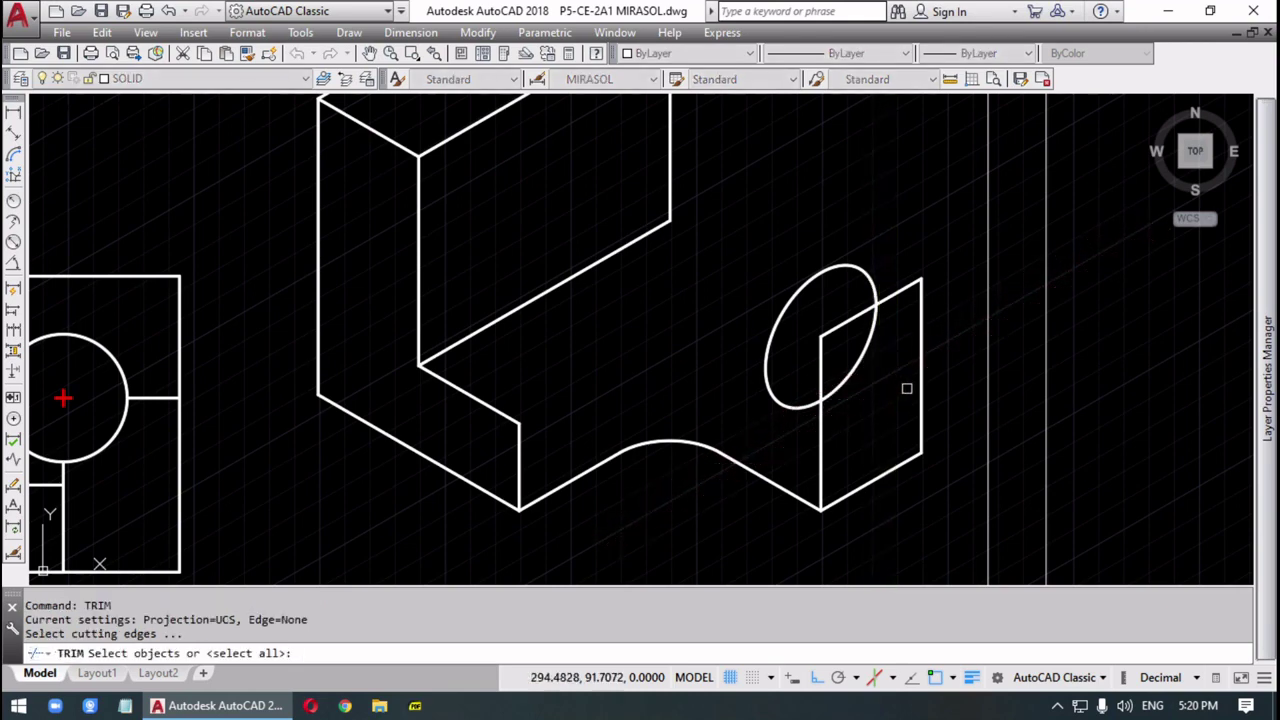
pyautogui.click(849, 314)
pyautogui.click(811, 357)
pyautogui.click(857, 391)
pyautogui.click(803, 244)
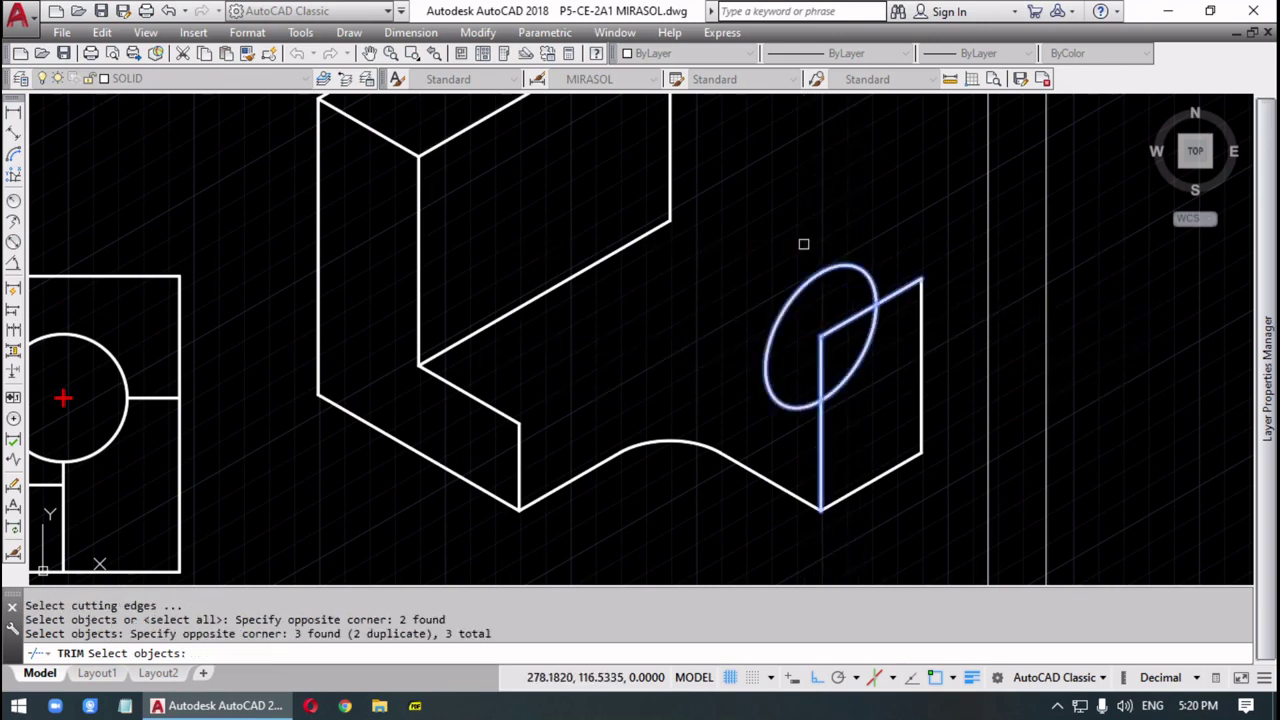
pyautogui.press('Return')
pyautogui.click(857, 263)
pyautogui.click(846, 330)
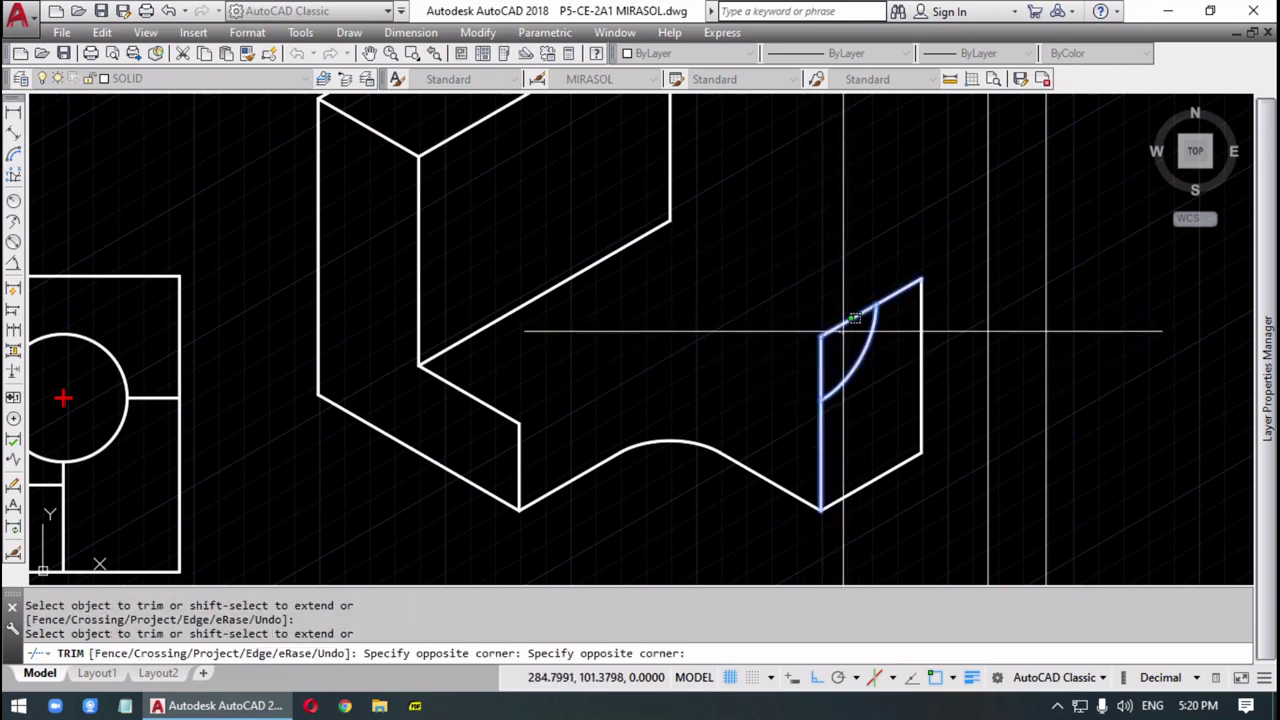
pyautogui.click(820, 314)
pyautogui.click(822, 352)
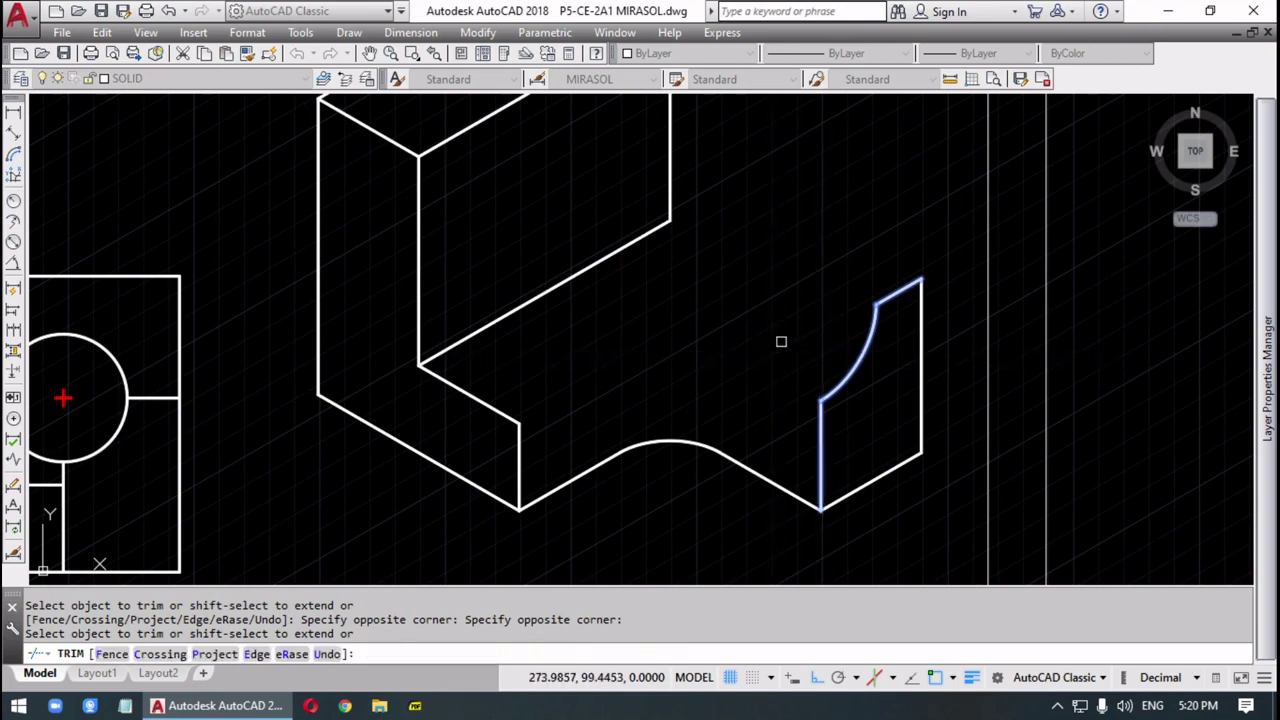
# - On the top isoplane, copy the small upright face's concave arc, top edge and inner vertical edge 10 units backward along the 150° axis
pyautogui.press('Escape')
pyautogui.moveTo(805, 335); pyautogui.dragTo(812, 333, button='middle')
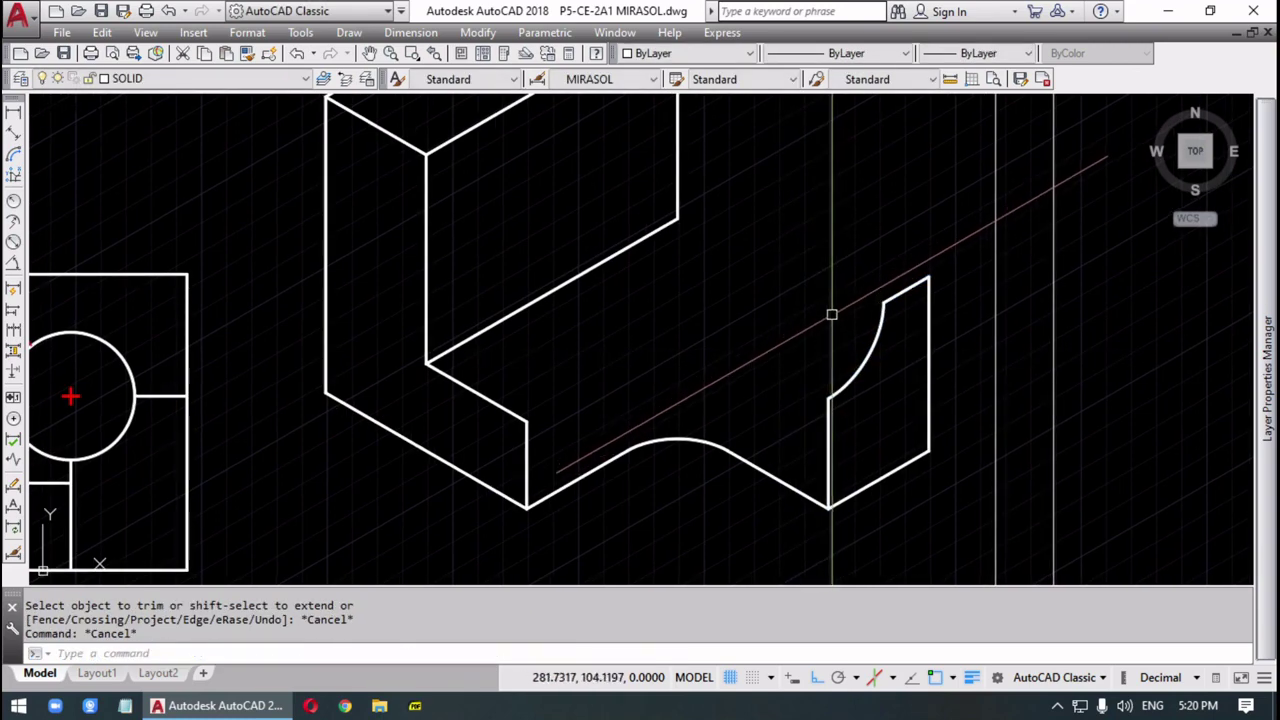
pyautogui.press('F5')
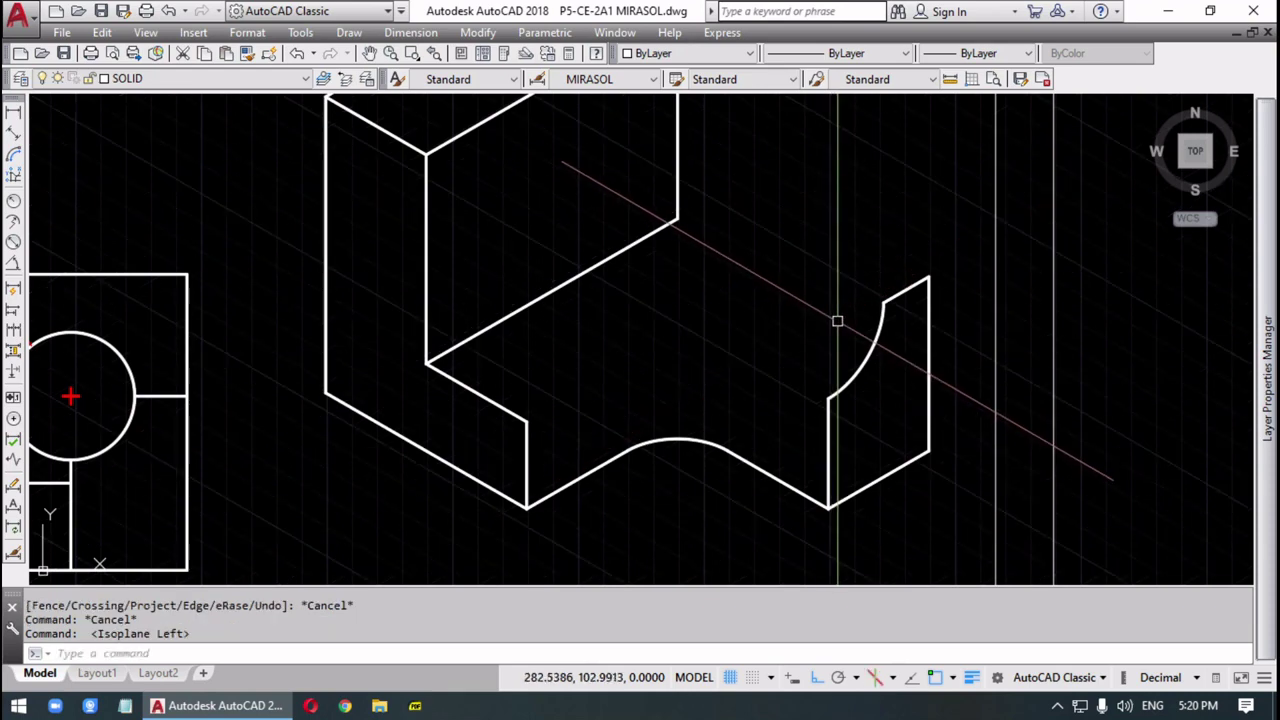
pyautogui.press('F5')
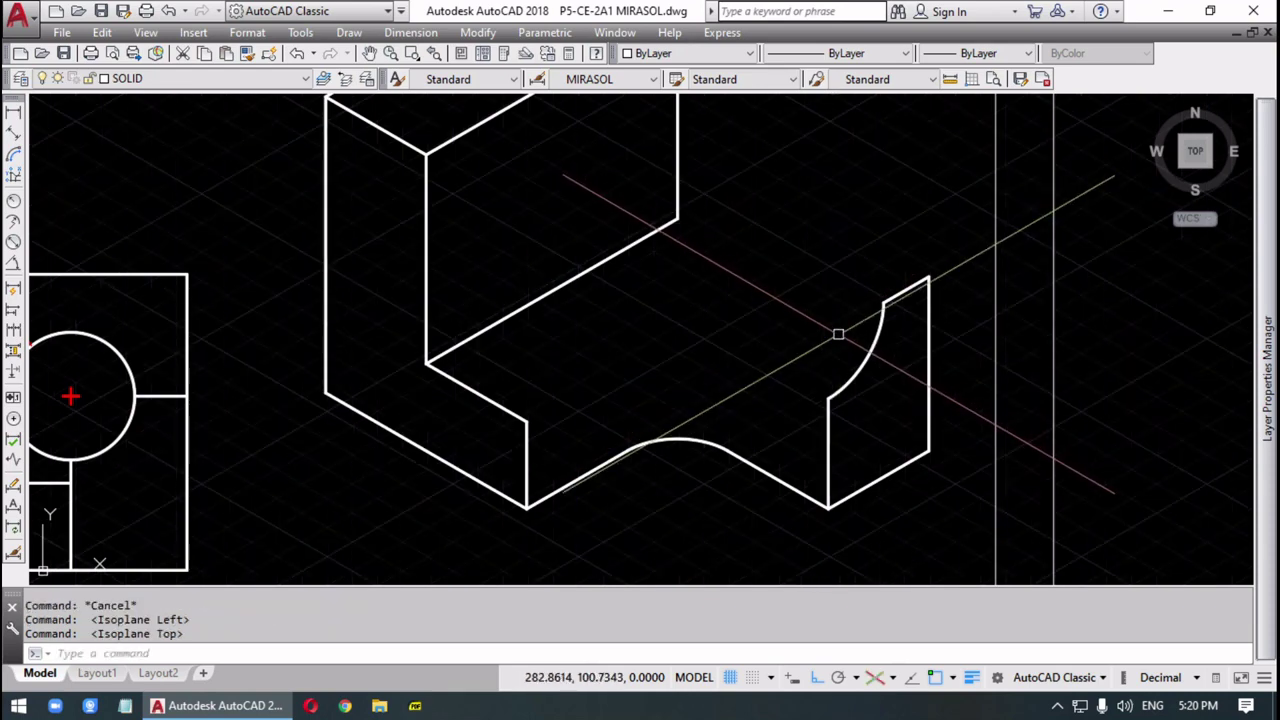
pyautogui.press('Return')
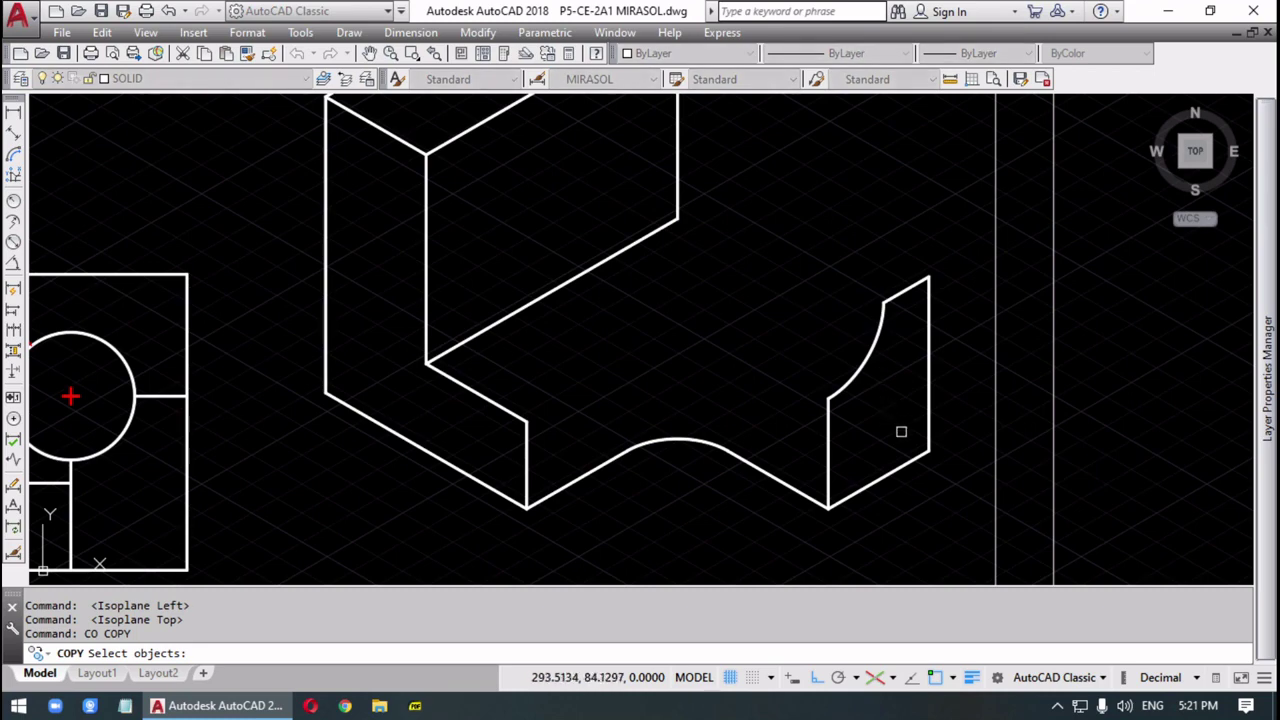
pyautogui.click(959, 416)
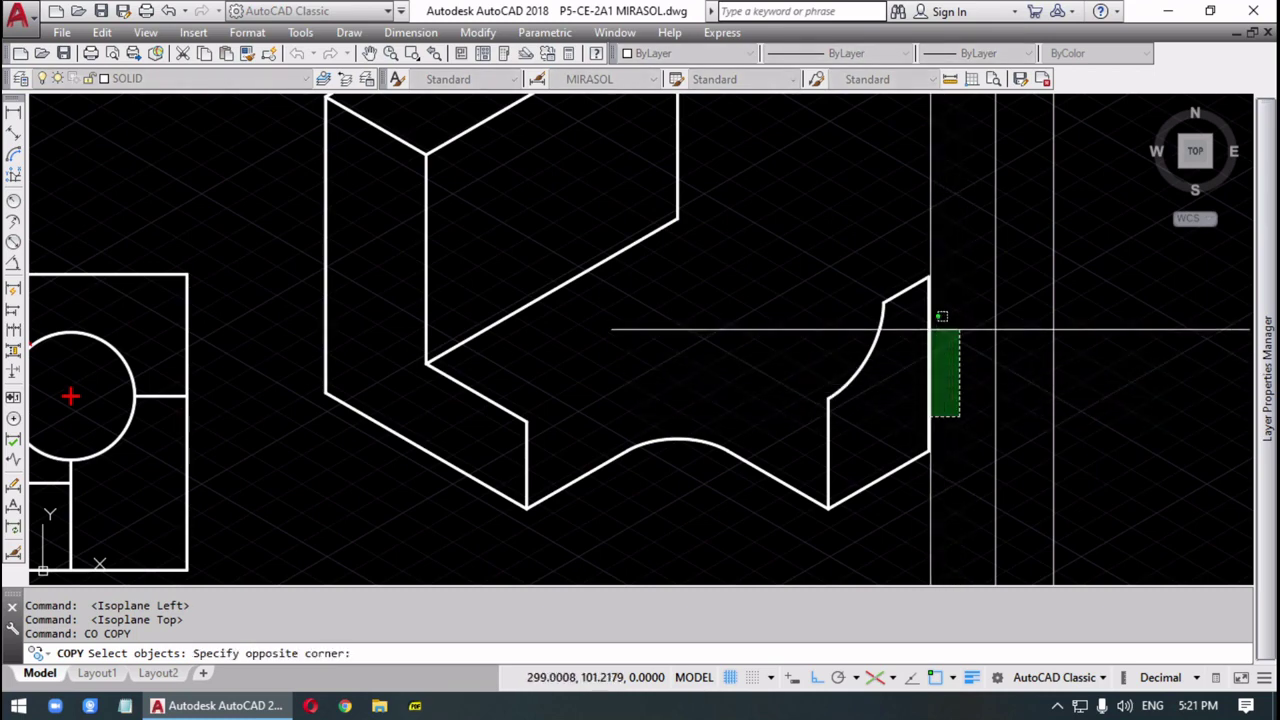
pyautogui.click(946, 345)
pyautogui.click(892, 424)
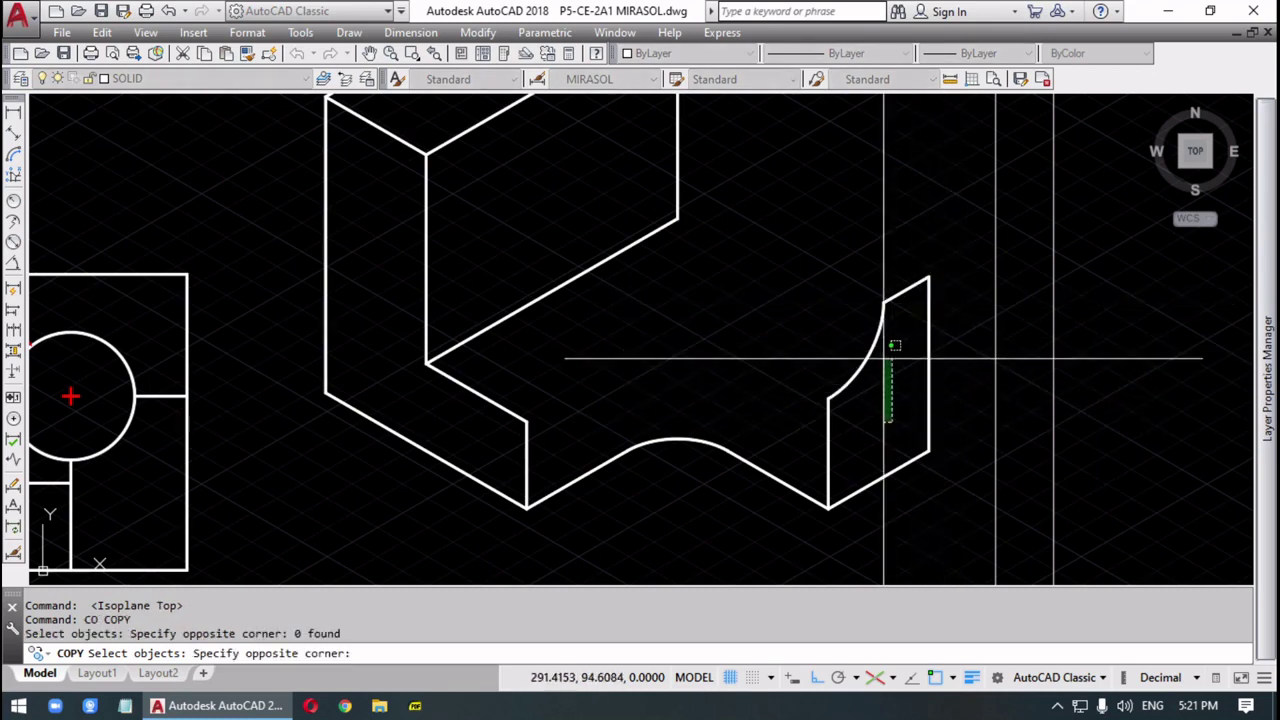
pyautogui.click(808, 234)
pyautogui.press('Return')
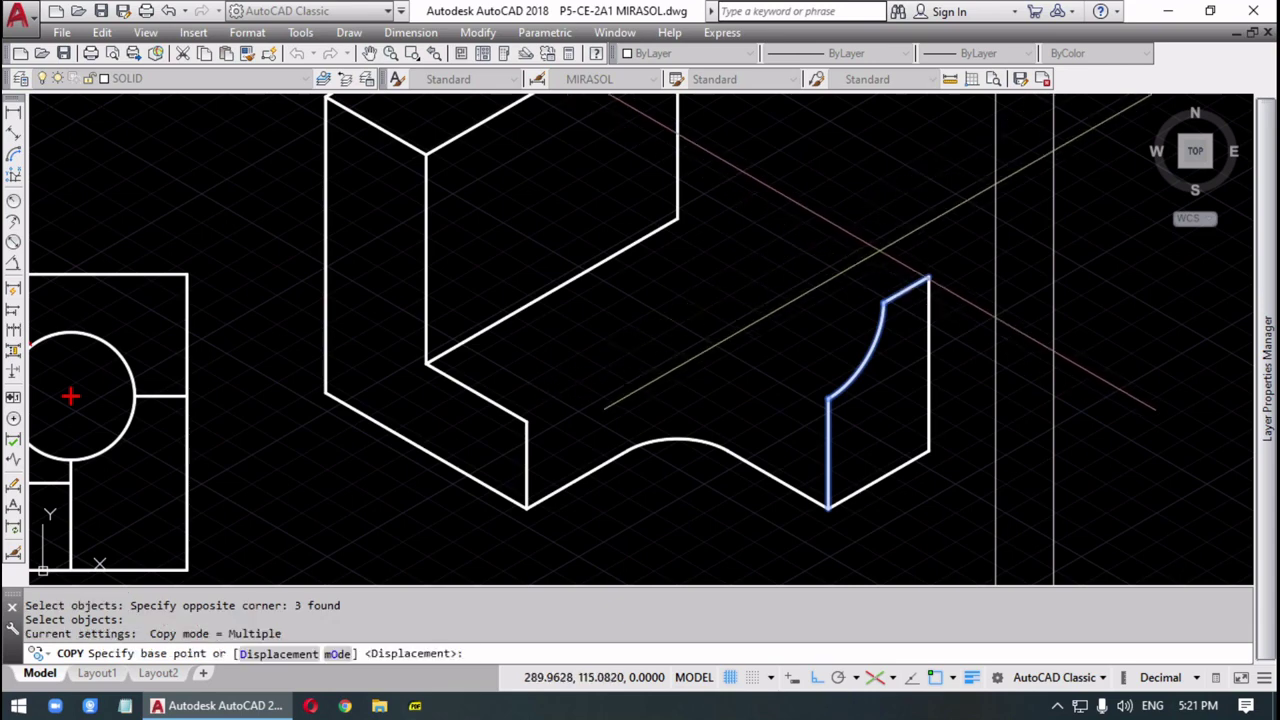
pyautogui.click(928, 277)
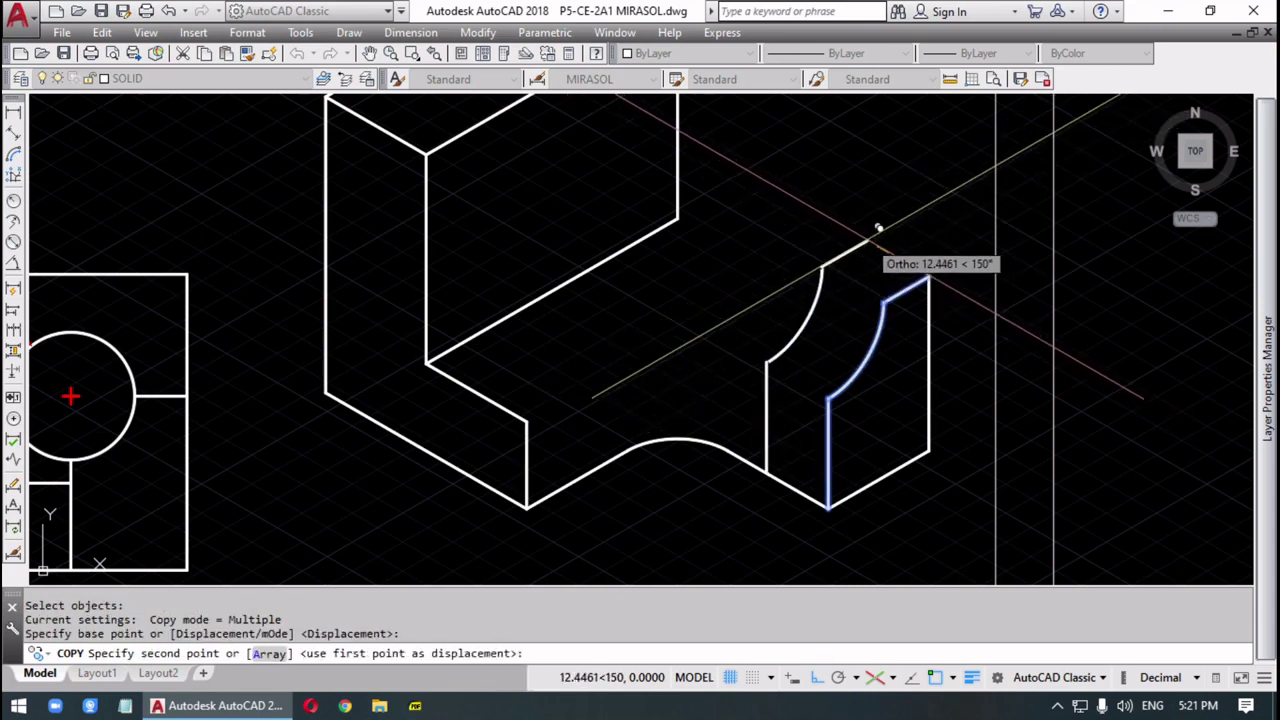
pyautogui.write('10')
pyautogui.press('Return')
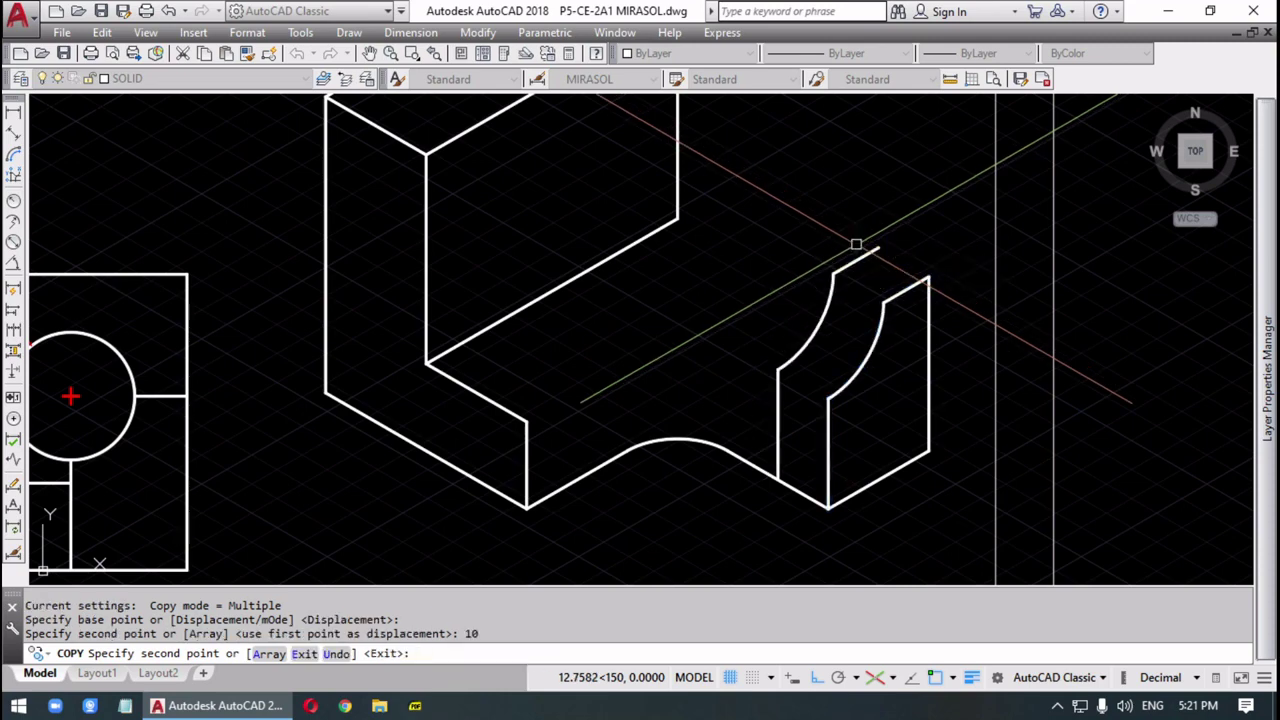
pyautogui.press('Return')
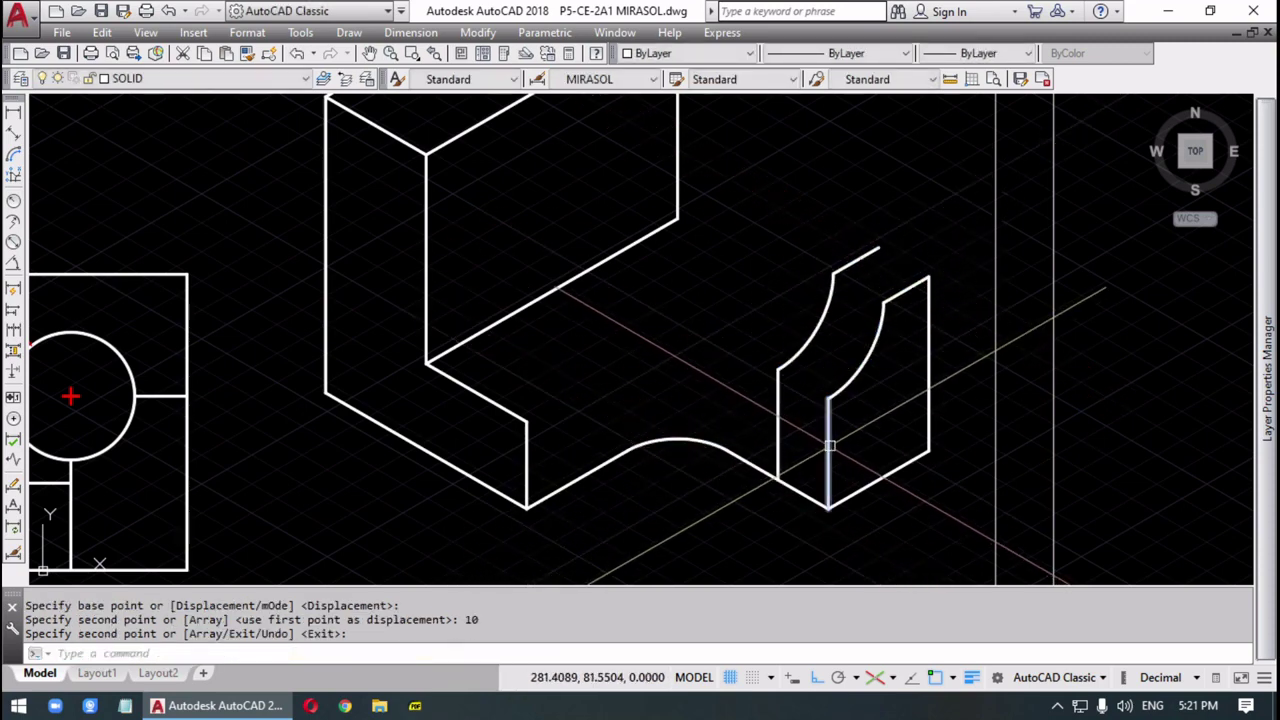
# - Draw two depth lines joining both ends of the concave arc to the matching ends of its copy
pyautogui.write('l')
pyautogui.press('Return')
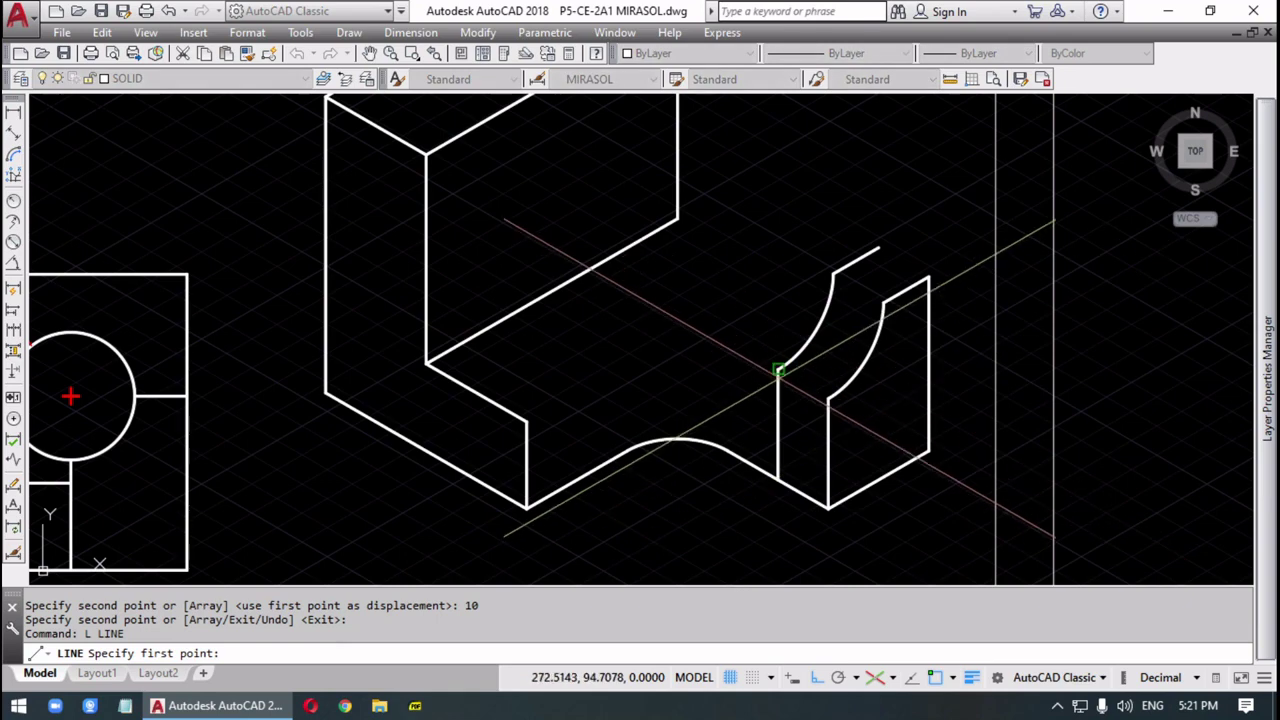
pyautogui.click(779, 370)
pyautogui.click(829, 398)
pyautogui.press('Return')
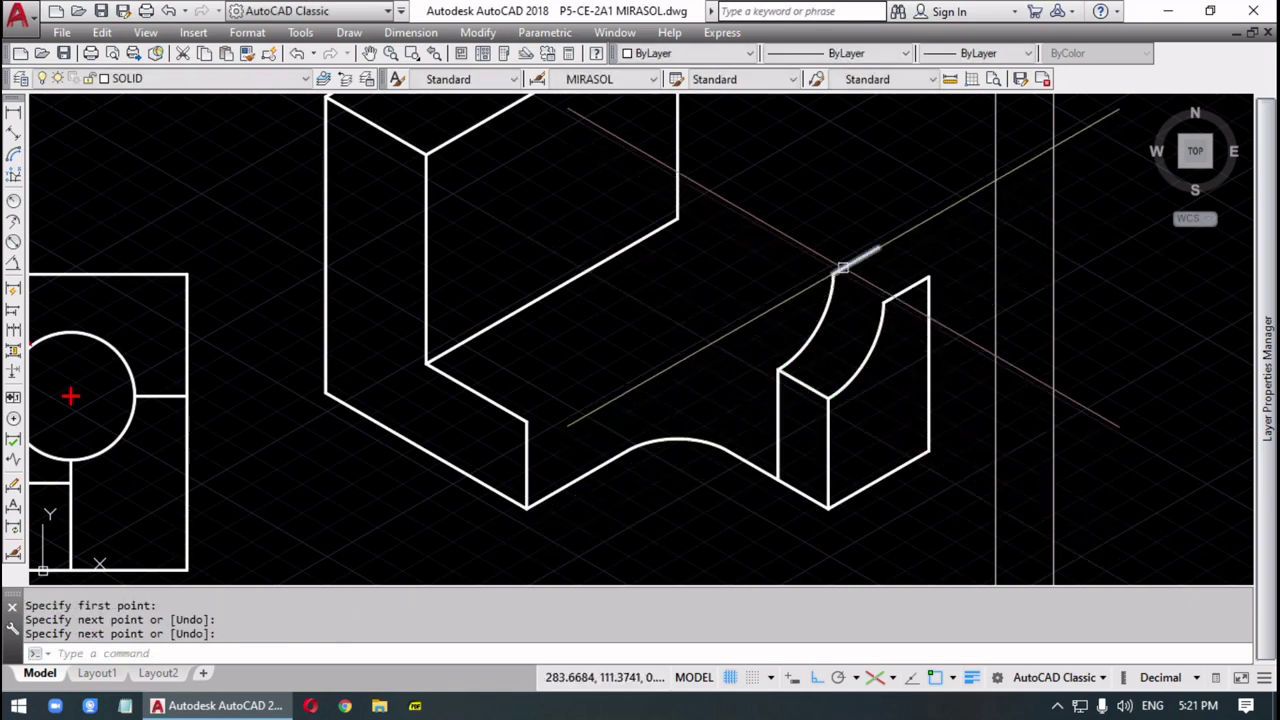
pyautogui.press('Return')
pyautogui.click(833, 272)
pyautogui.click(884, 302)
pyautogui.press('Return')
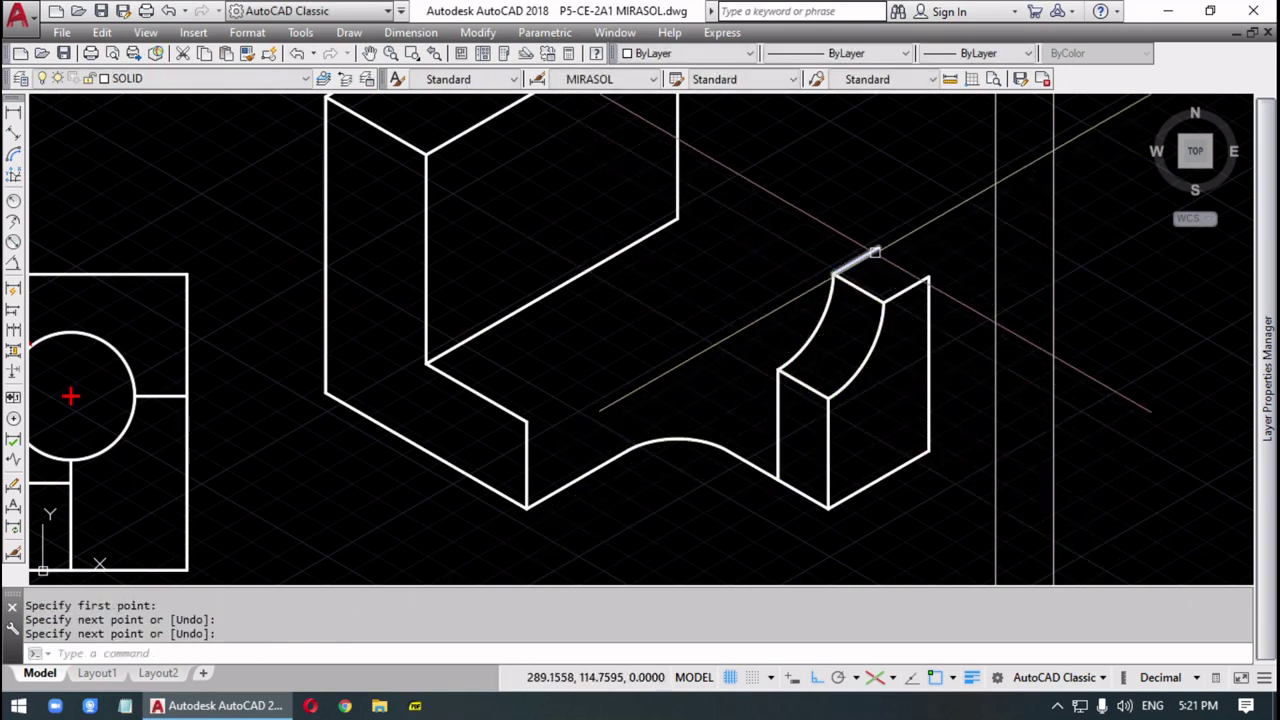
# - Draw the depth line joining the outer top corners of the small upright's front and copied profiles
pyautogui.press('Return')
pyautogui.click(878, 248)
pyautogui.click(929, 276)
pyautogui.press('Return')
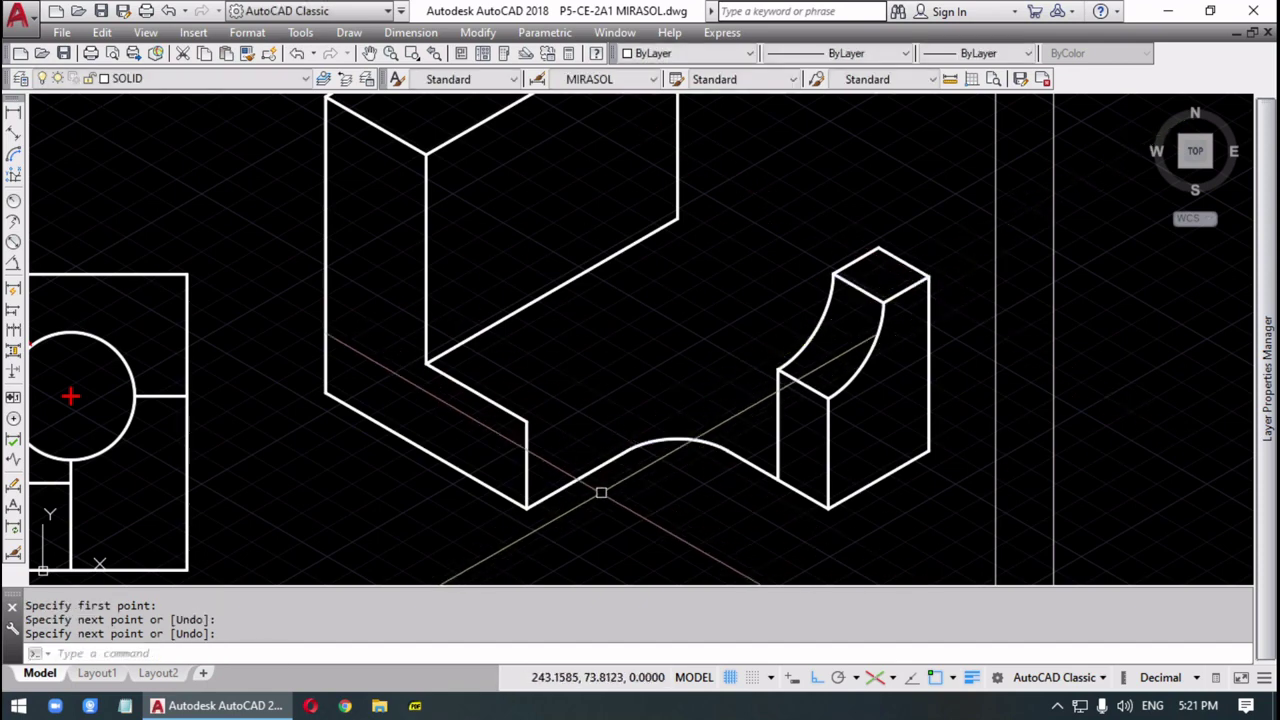
pyautogui.press('Escape')
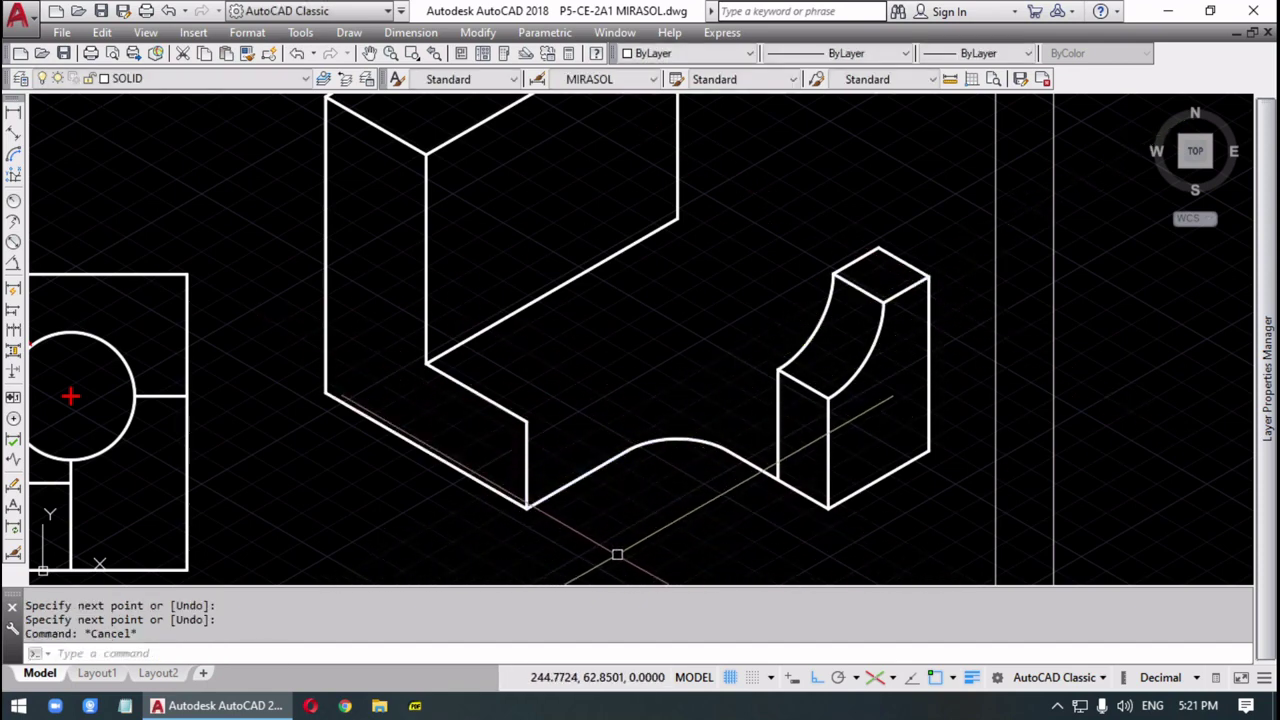
# - Copy the base's two lower edges and their rounded corner arc vertically from the base's lower corner to its upper corner
pyautogui.write('co')
pyautogui.press('Return')
pyautogui.click(716, 402)
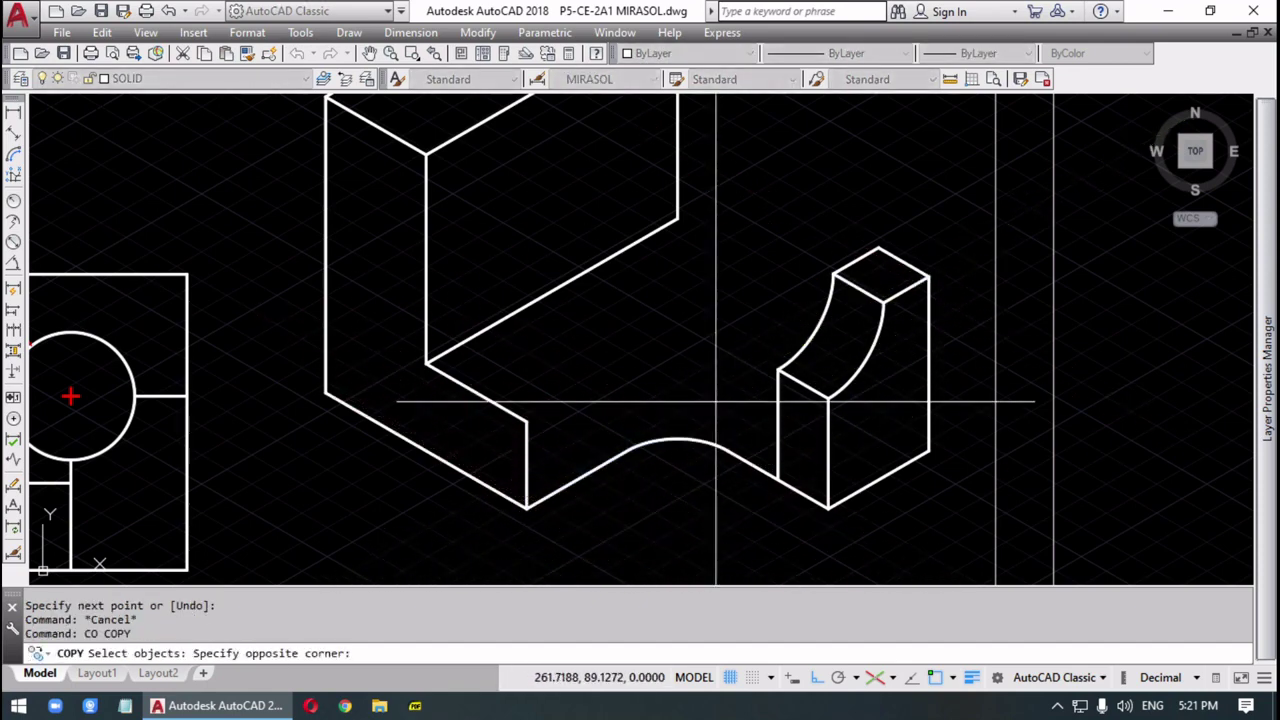
pyautogui.click(603, 476)
pyautogui.click(763, 400)
pyautogui.click(686, 491)
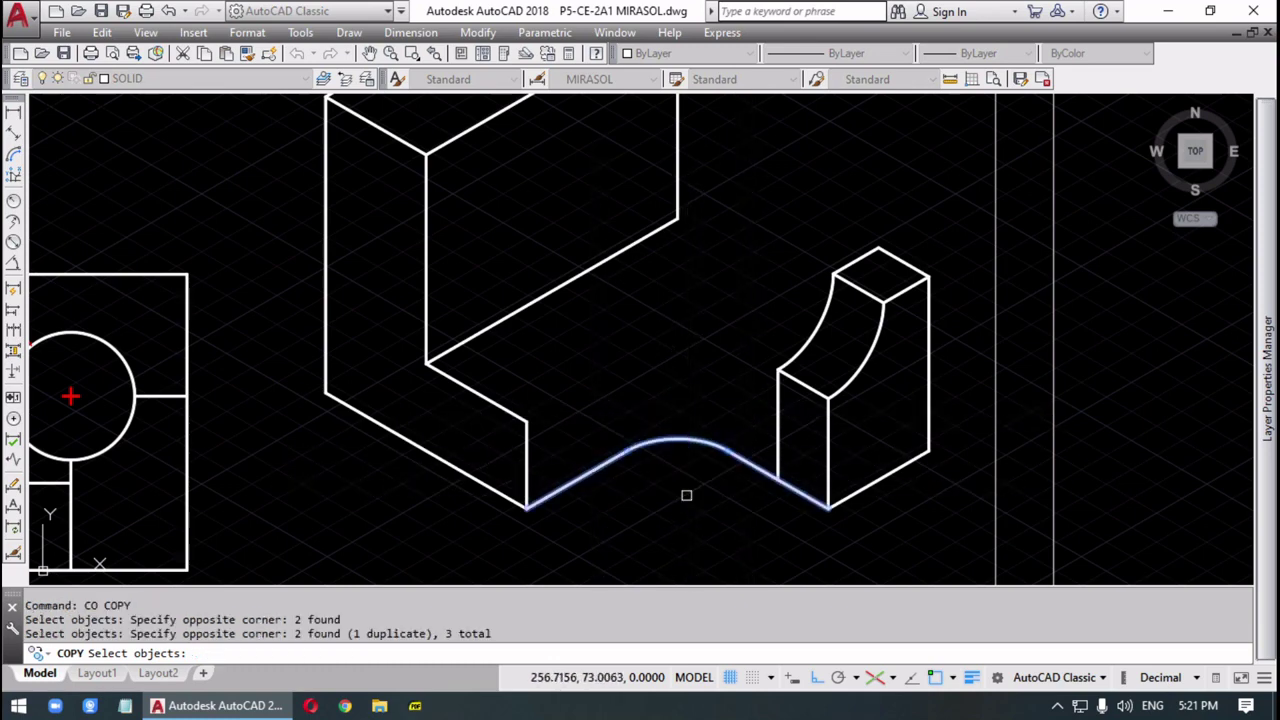
pyautogui.press('Return')
pyautogui.click(527, 508)
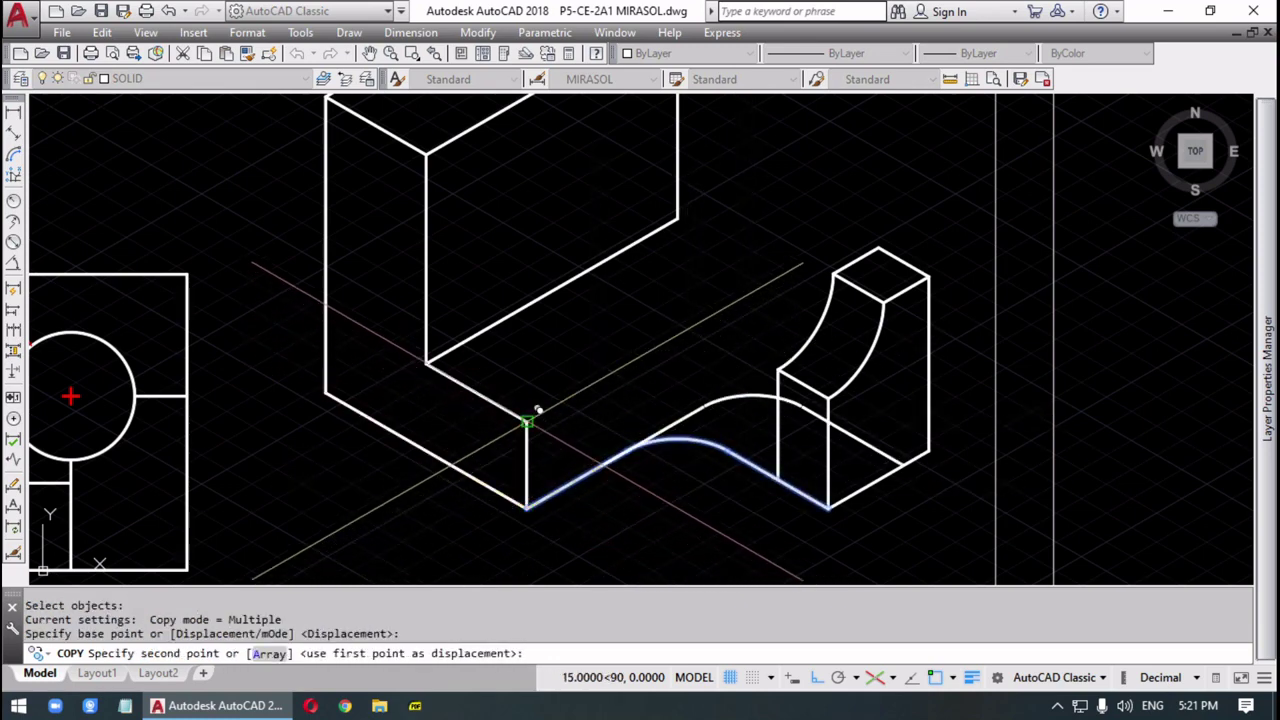
pyautogui.click(533, 417)
pyautogui.moveTo(677, 514); pyautogui.dragTo(634, 520, button='middle')
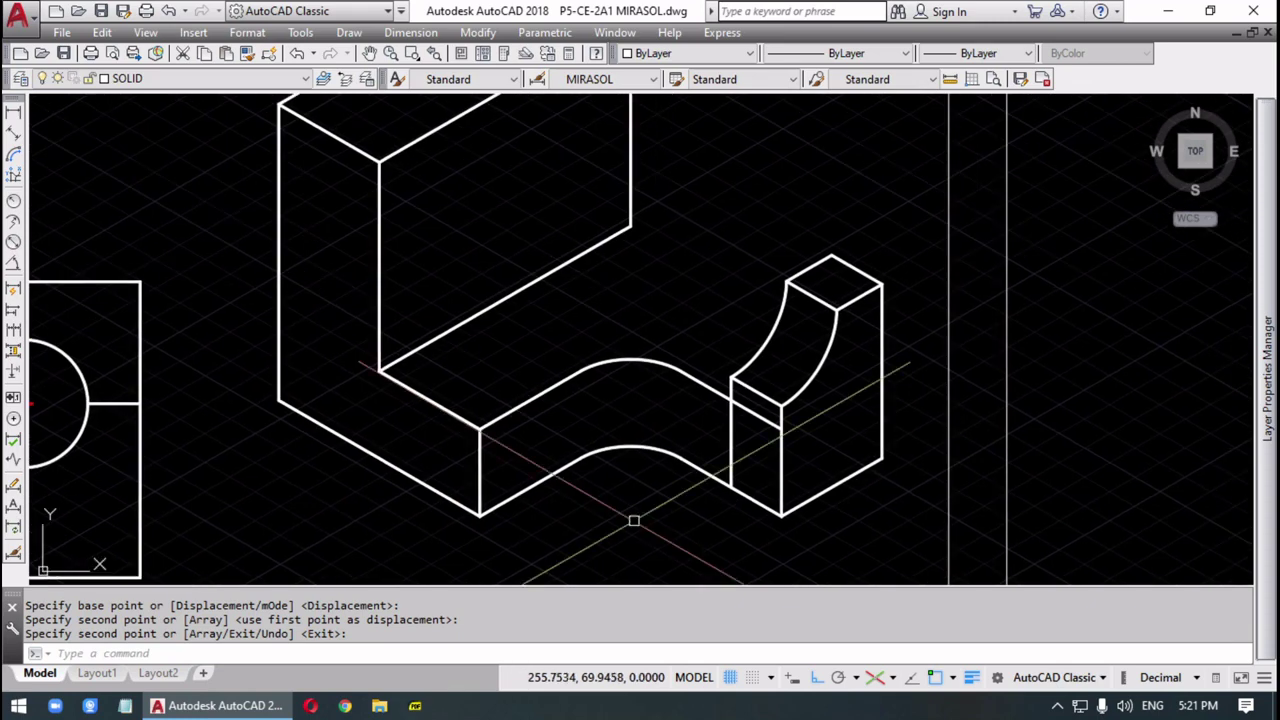
pyautogui.press('Escape')
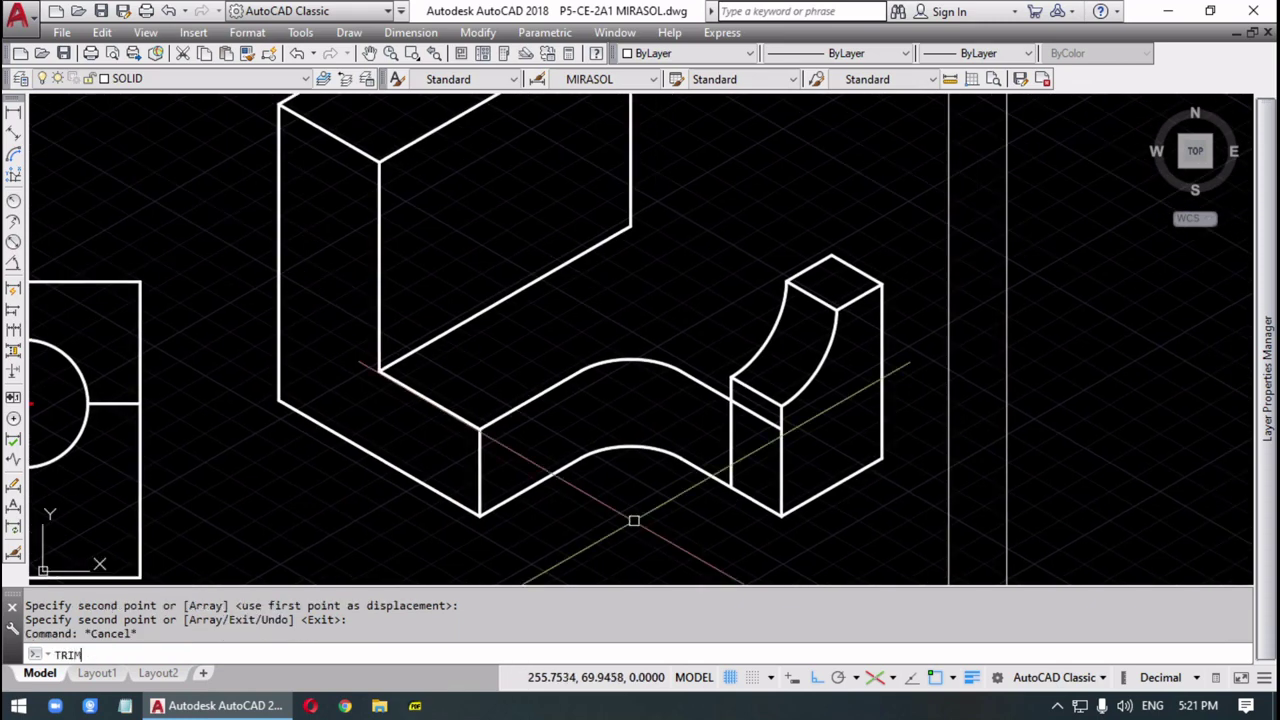
# - Trim the copied base edge where it crosses the small upright block's narrow side face
pyautogui.write('TRIM')
pyautogui.press('Return')
pyautogui.press('Return')
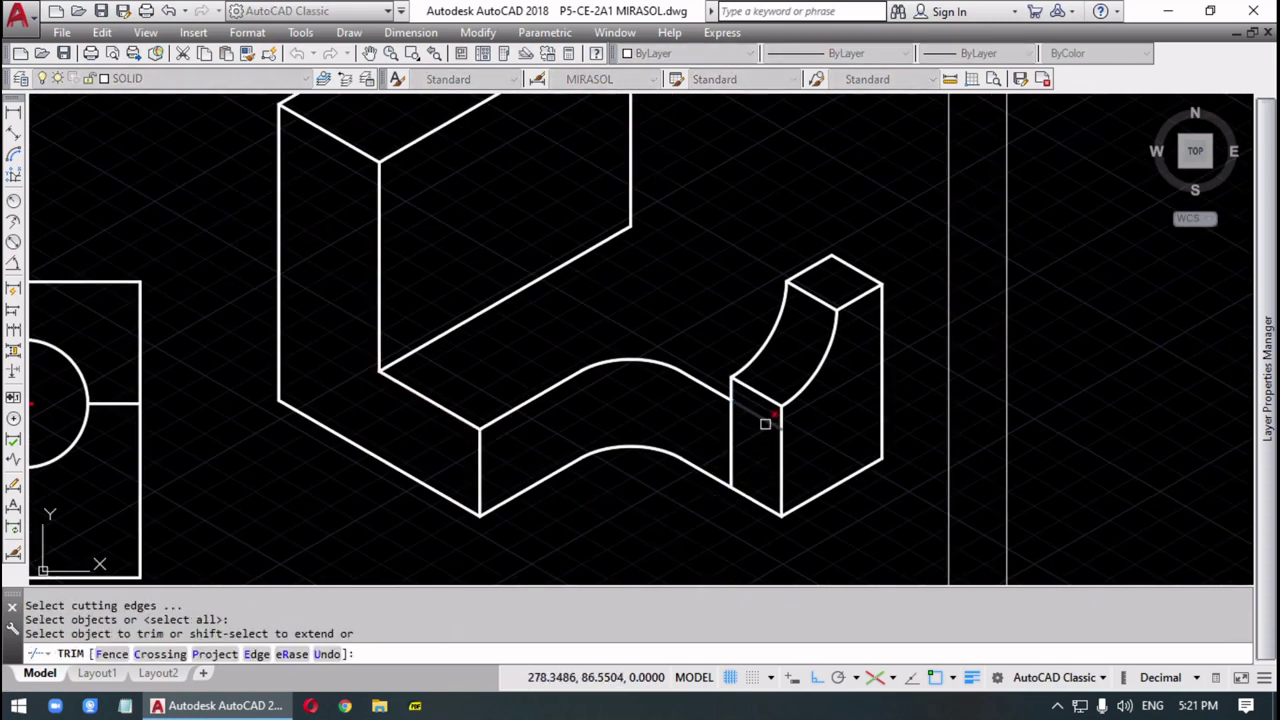
pyautogui.press('Return')
pyautogui.click(731, 466)
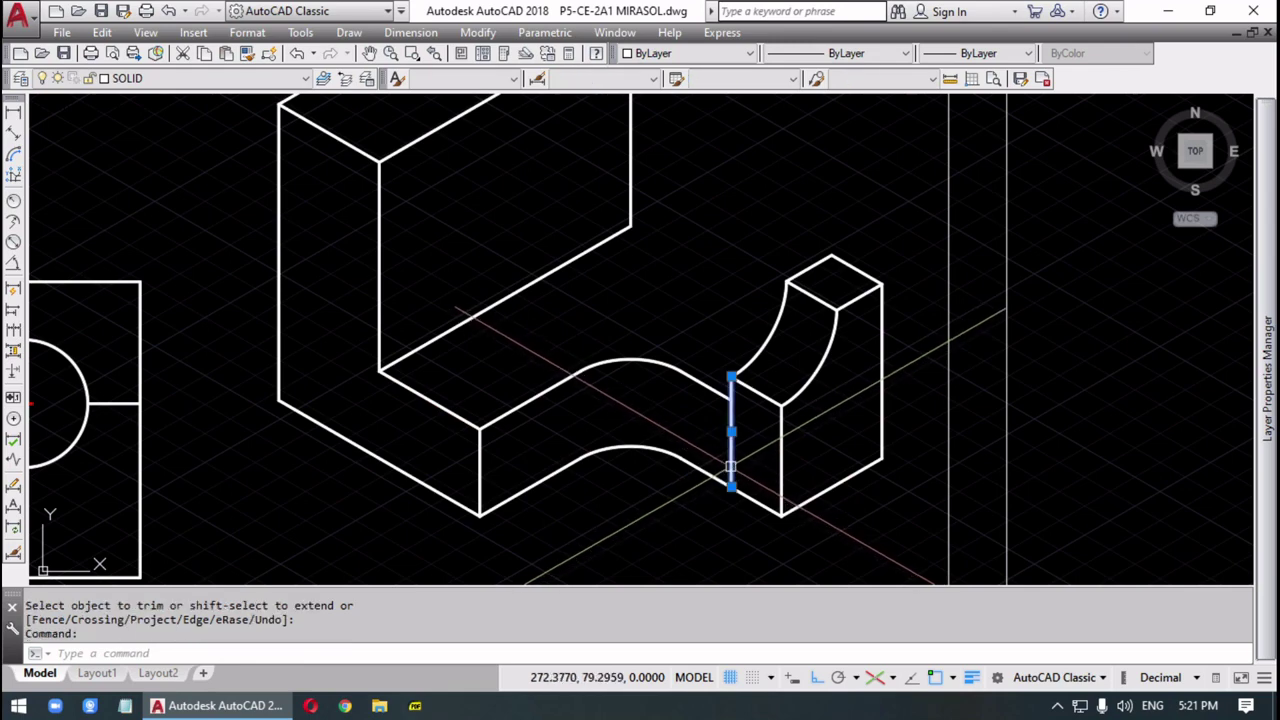
pyautogui.press('Escape')
pyautogui.press('Escape')
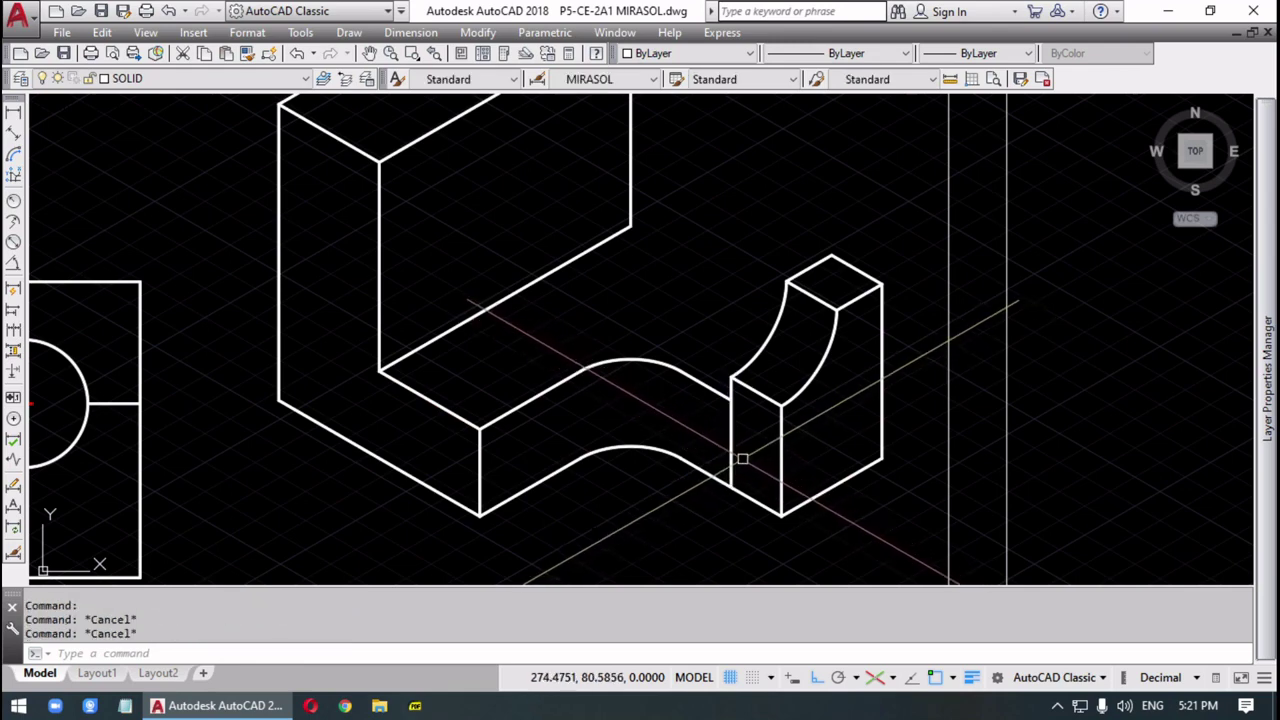
# - Trim the small upright's rear vertical edge between the base's upper and lower edges
pyautogui.write('TRIM')
pyautogui.press('Return')
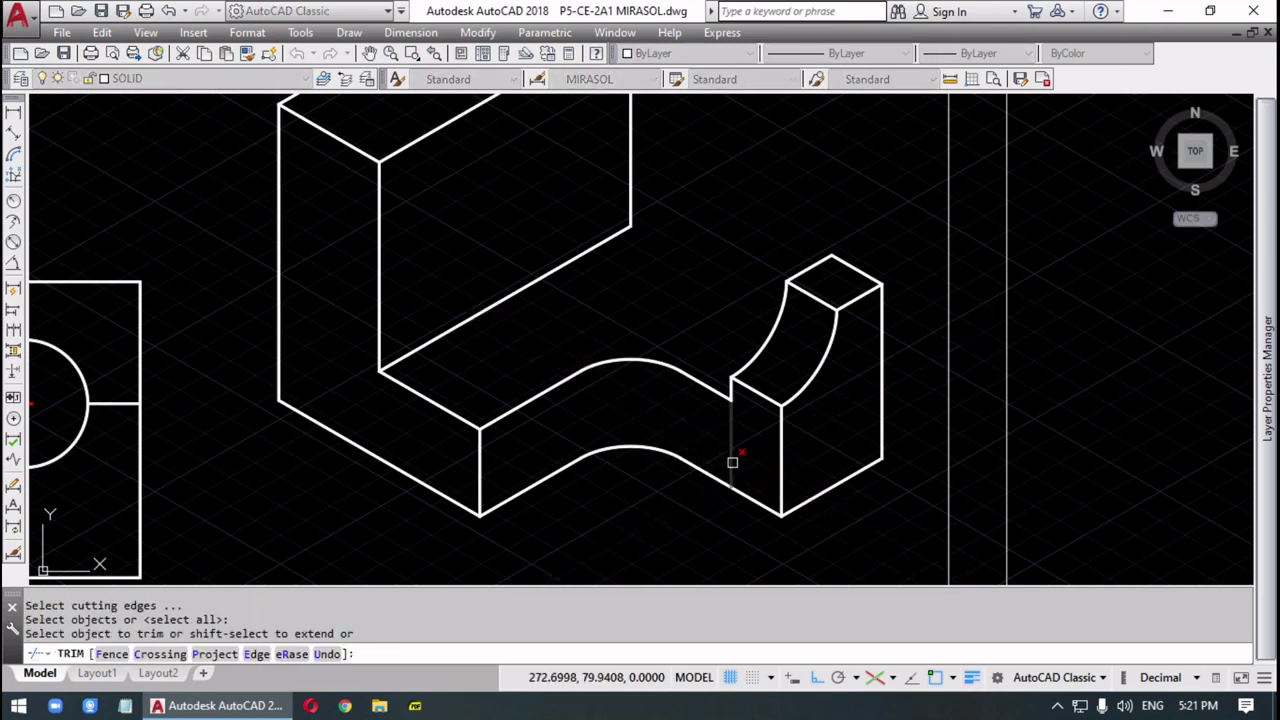
pyautogui.press('Return')
pyautogui.click(733, 455)
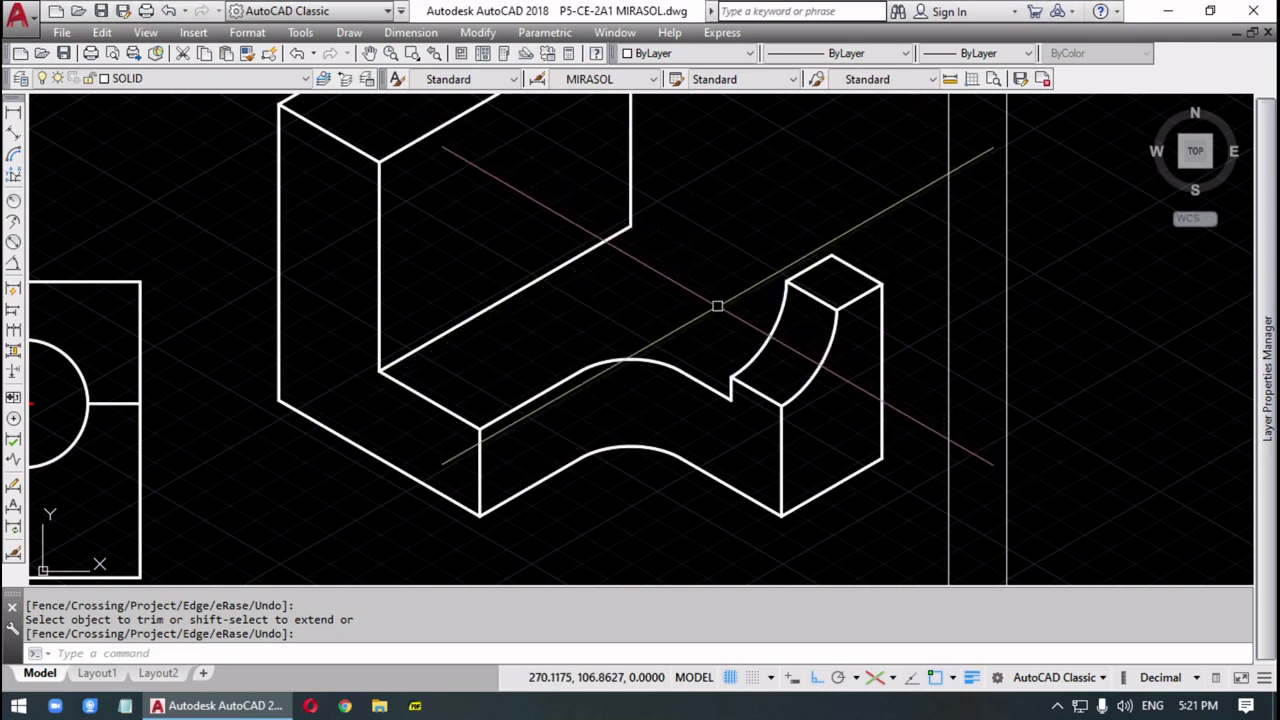
pyautogui.press('Return')
# - Draw an isometric line from the tall block's far bottom corner, parallel to the base depth, extending past the small upright
pyautogui.write('l')
pyautogui.press('Return')
pyautogui.click(630, 225)
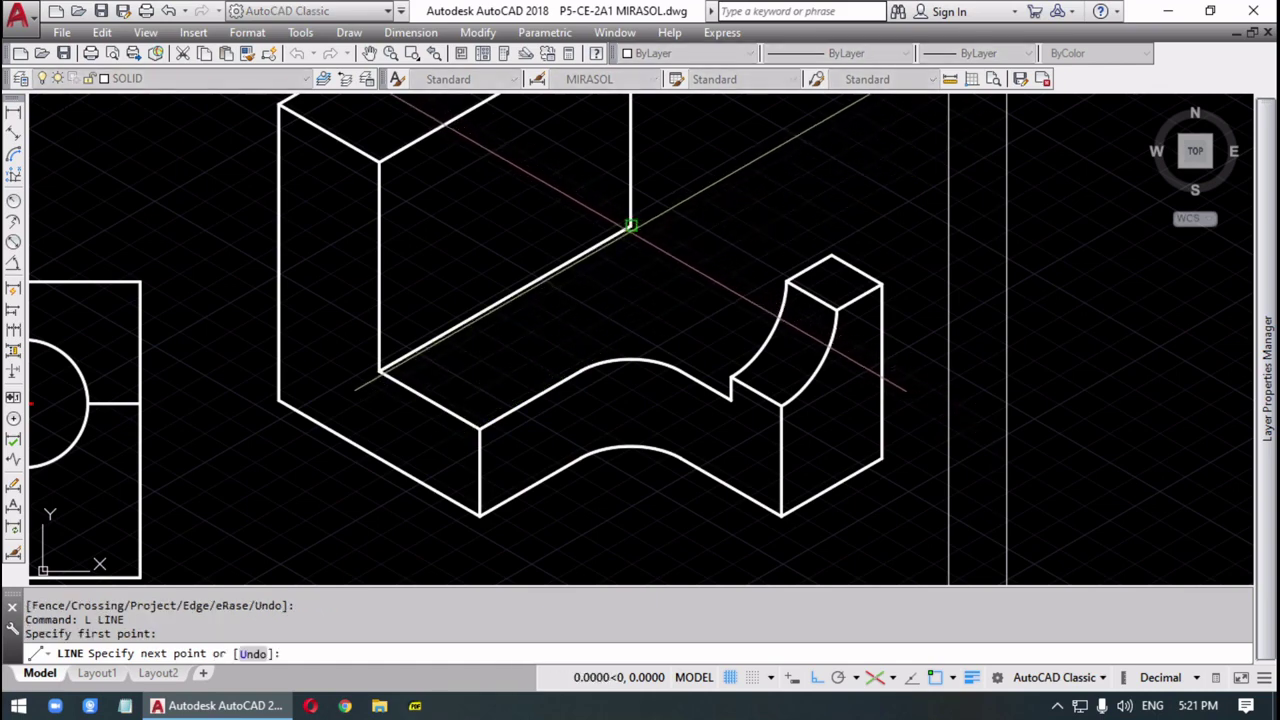
pyautogui.click(1108, 501)
pyautogui.press('Return')
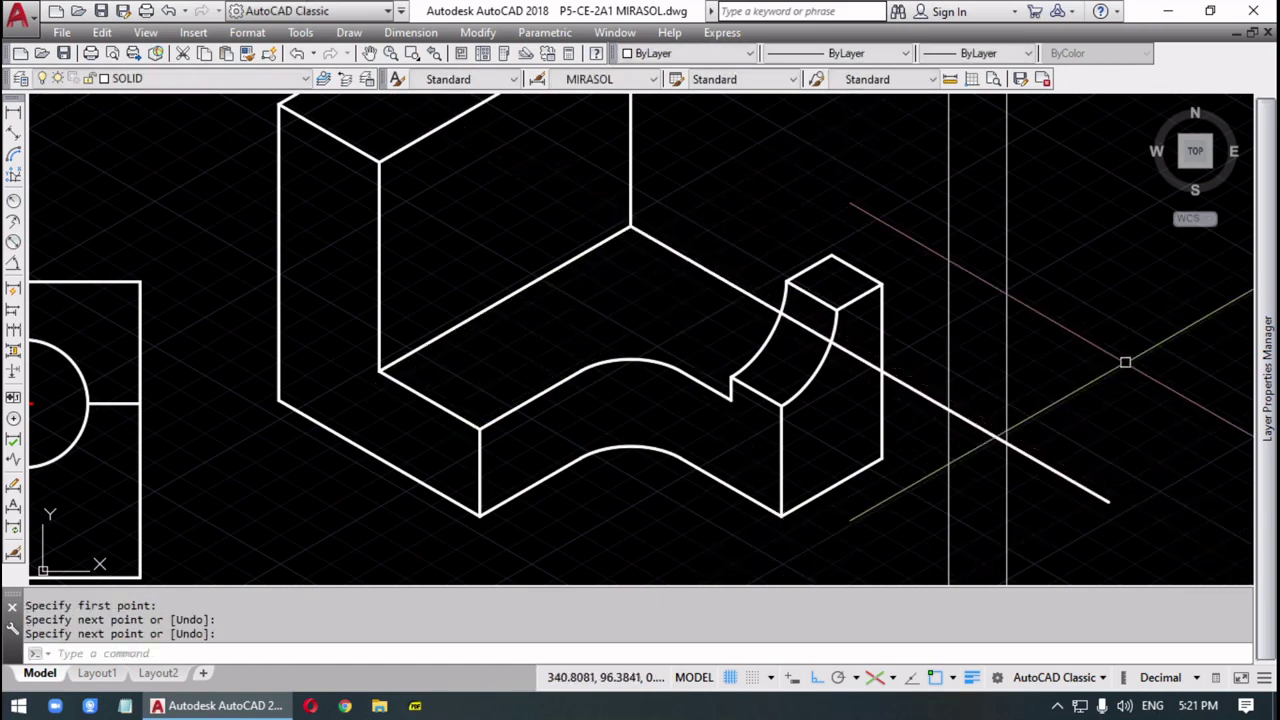
pyautogui.press('Escape')
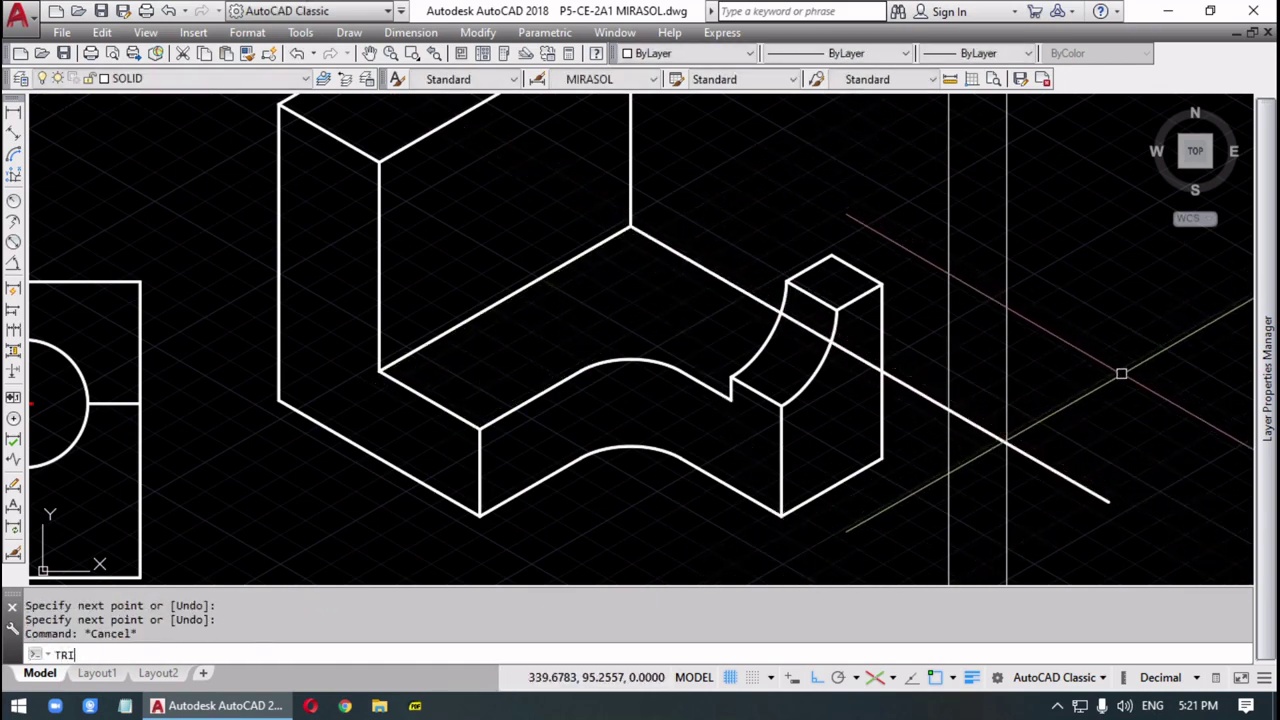
# - Trim the new base line beyond the small upright's rear concave arc, using that arc as the cutting edge
pyautogui.write('TRIM')
pyautogui.press('Return')
pyautogui.click(760, 340)
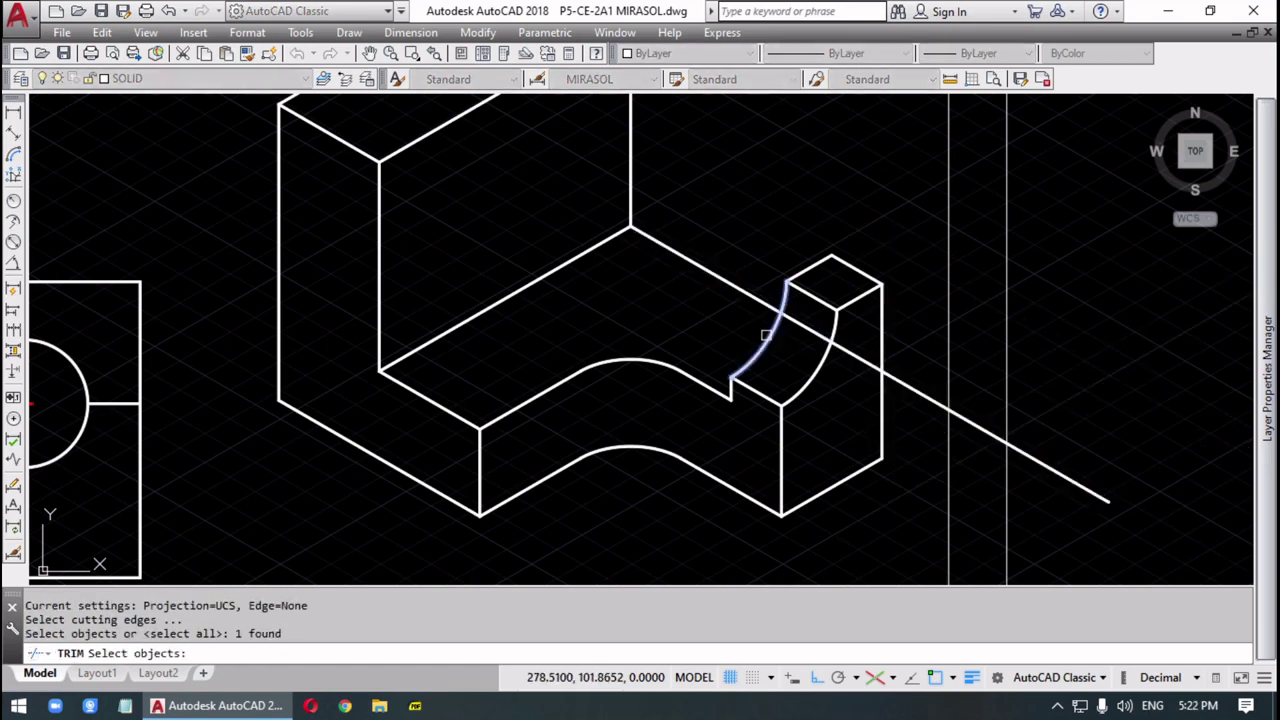
pyautogui.press('Return')
pyautogui.click(920, 381)
pyautogui.click(922, 390)
pyautogui.press('Return')
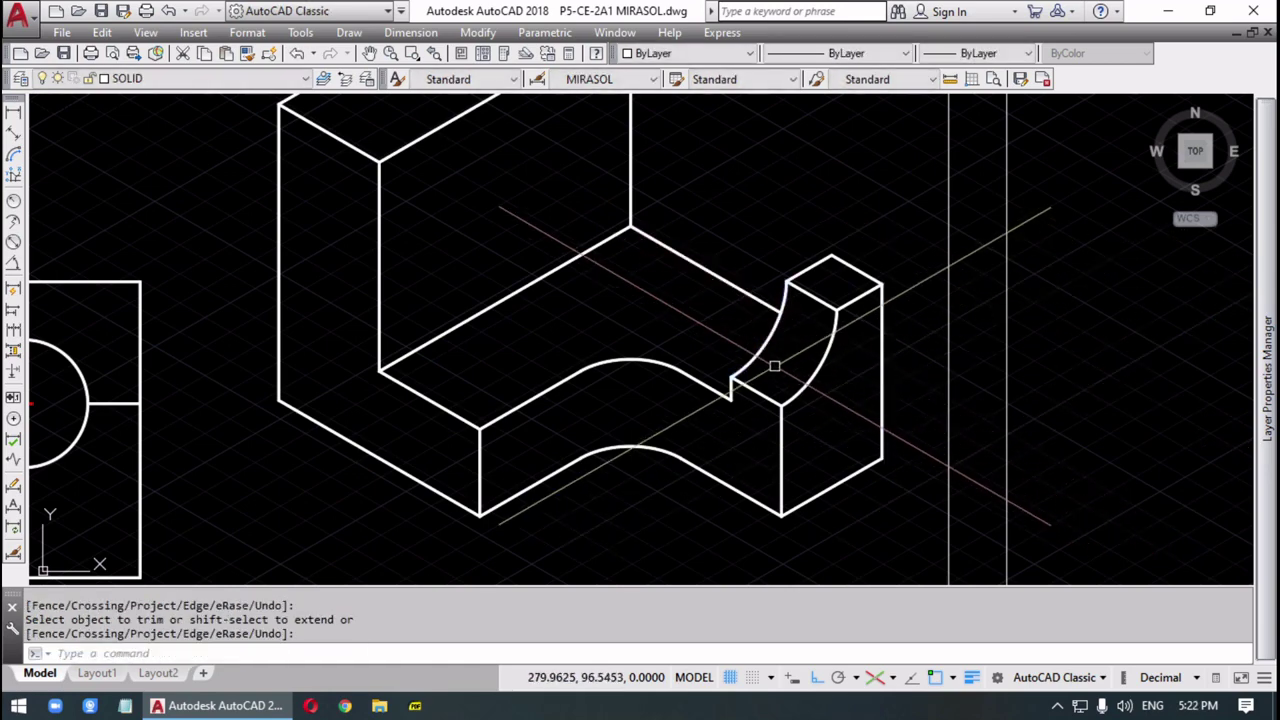
# - Draw a 40-unit construction line from the rear concave arc's centre along the 150° axis toward the tall block
pyautogui.moveTo(776, 367); pyautogui.dragTo(809, 443, button='middle')
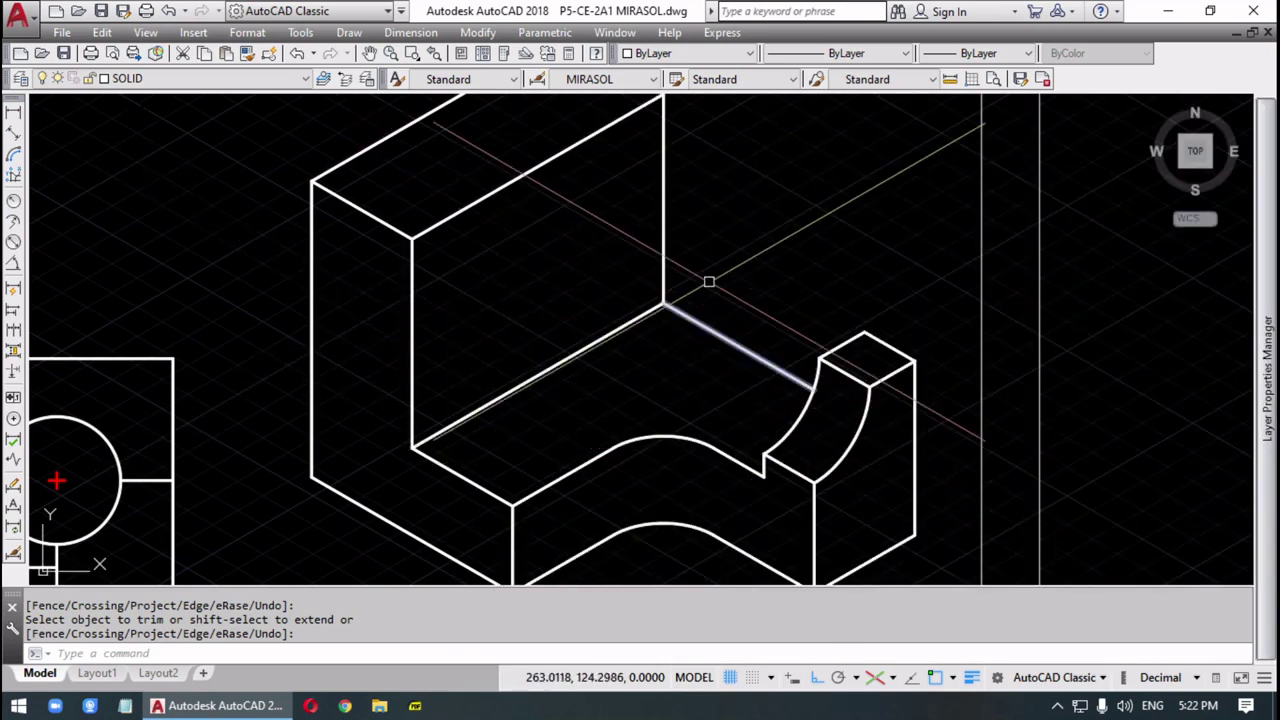
pyautogui.press('Escape')
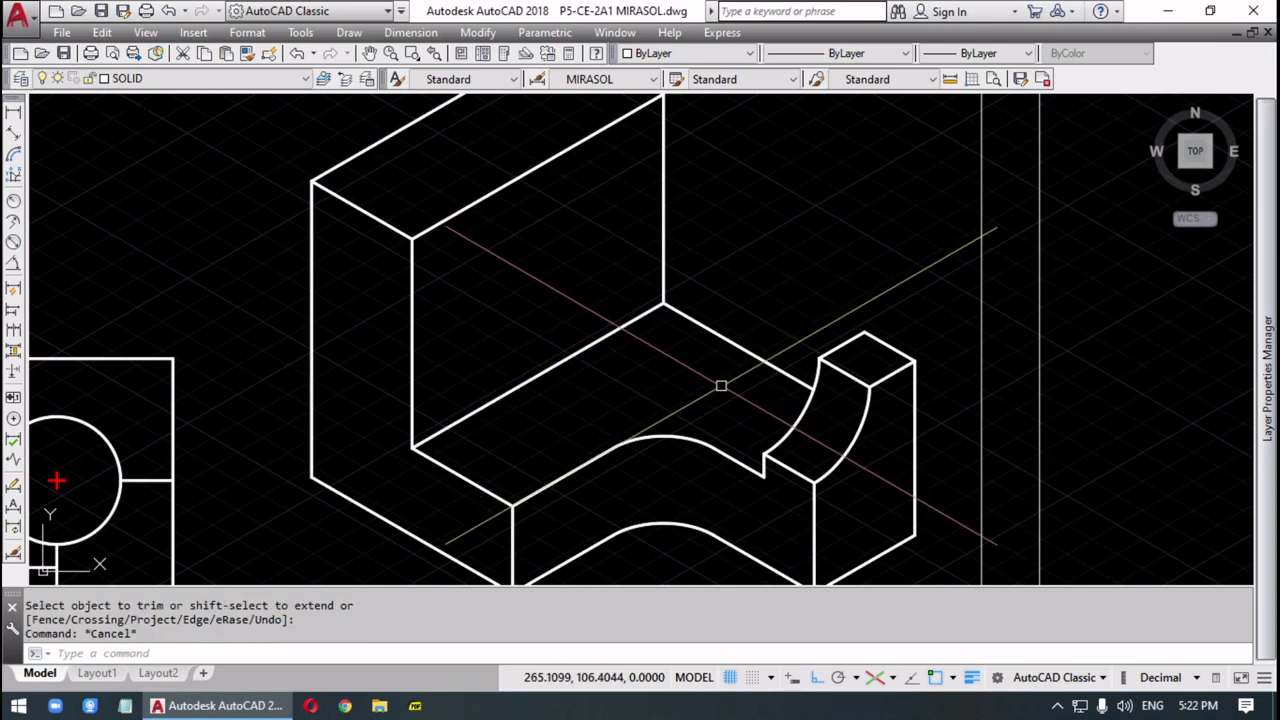
pyautogui.write('l')
pyautogui.press('Return')
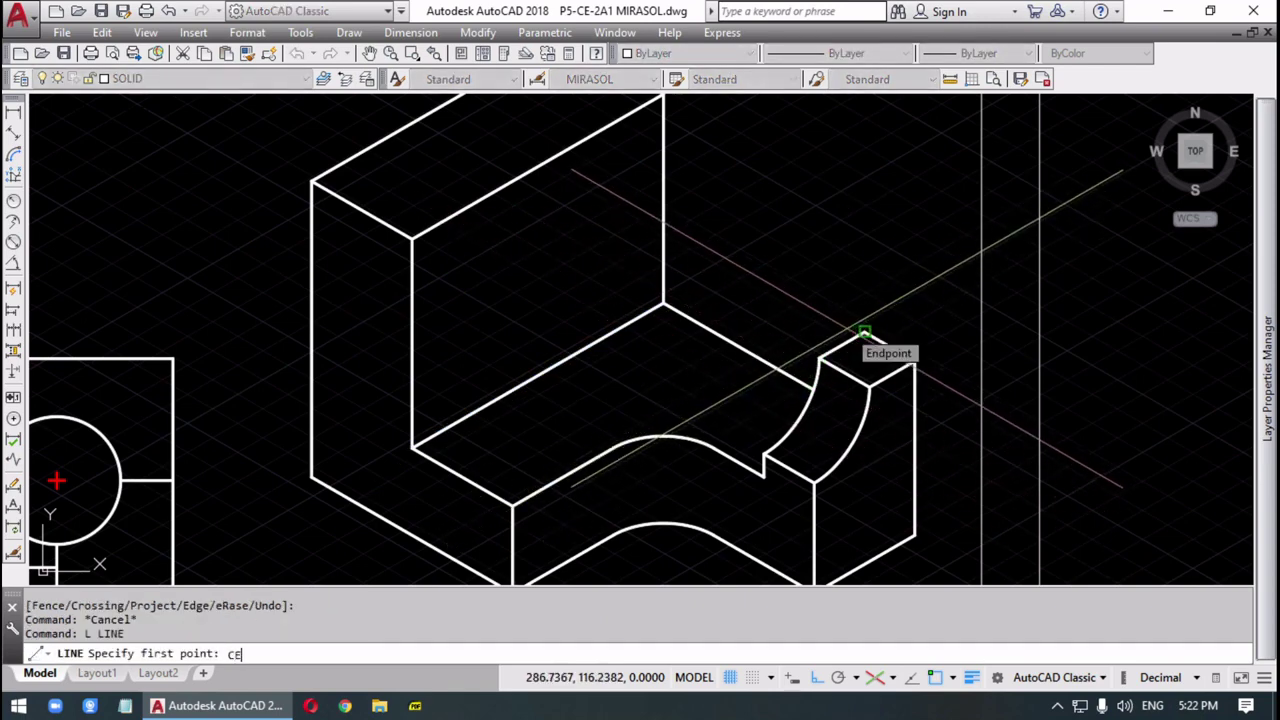
pyautogui.click(764, 389)
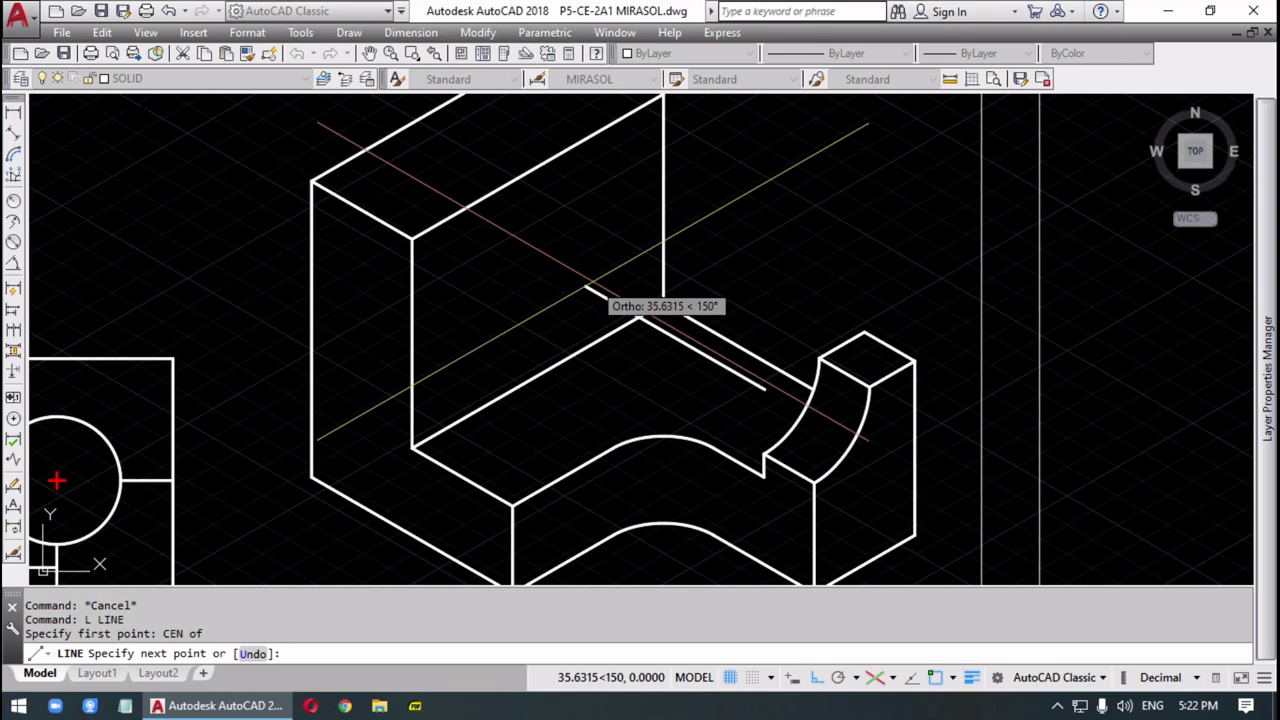
pyautogui.write('40')
pyautogui.press('Return')
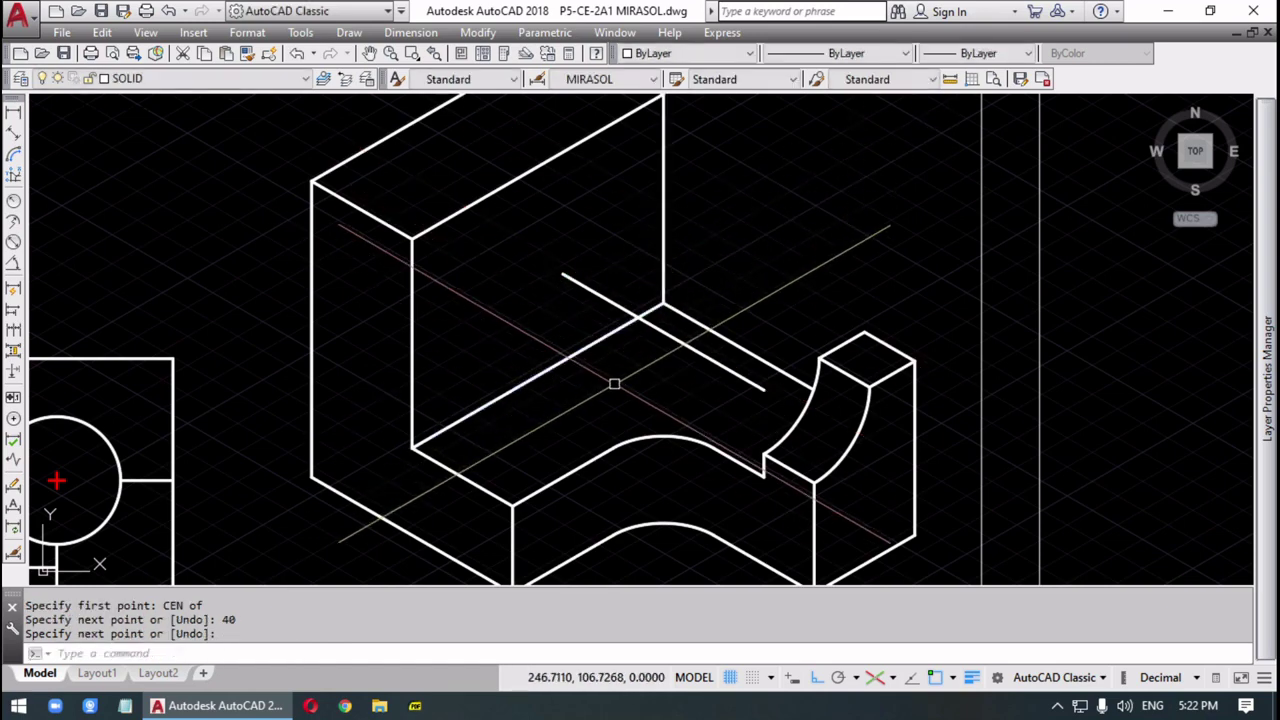
# - Draw an isocircle of radius 11 on the right isoplane, centred at the construction line's end on the tall block's front face
pyautogui.write('E')
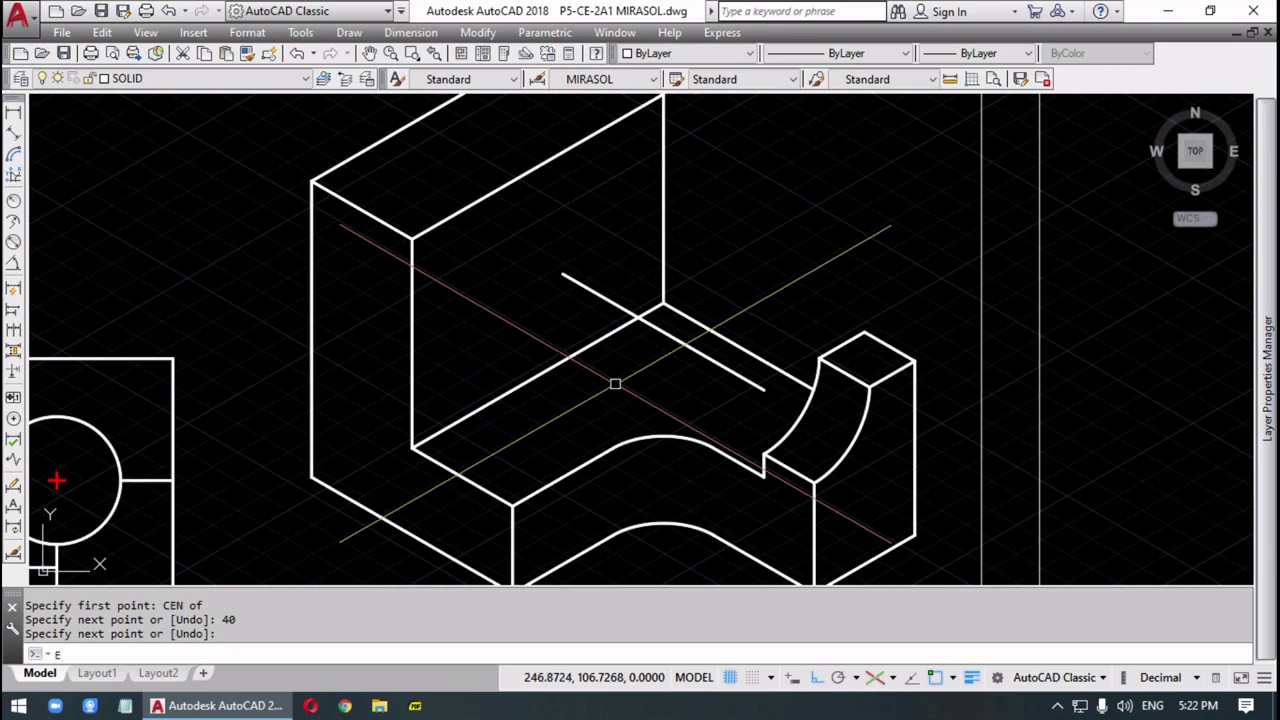
pyautogui.write('L')
pyautogui.press('Return')
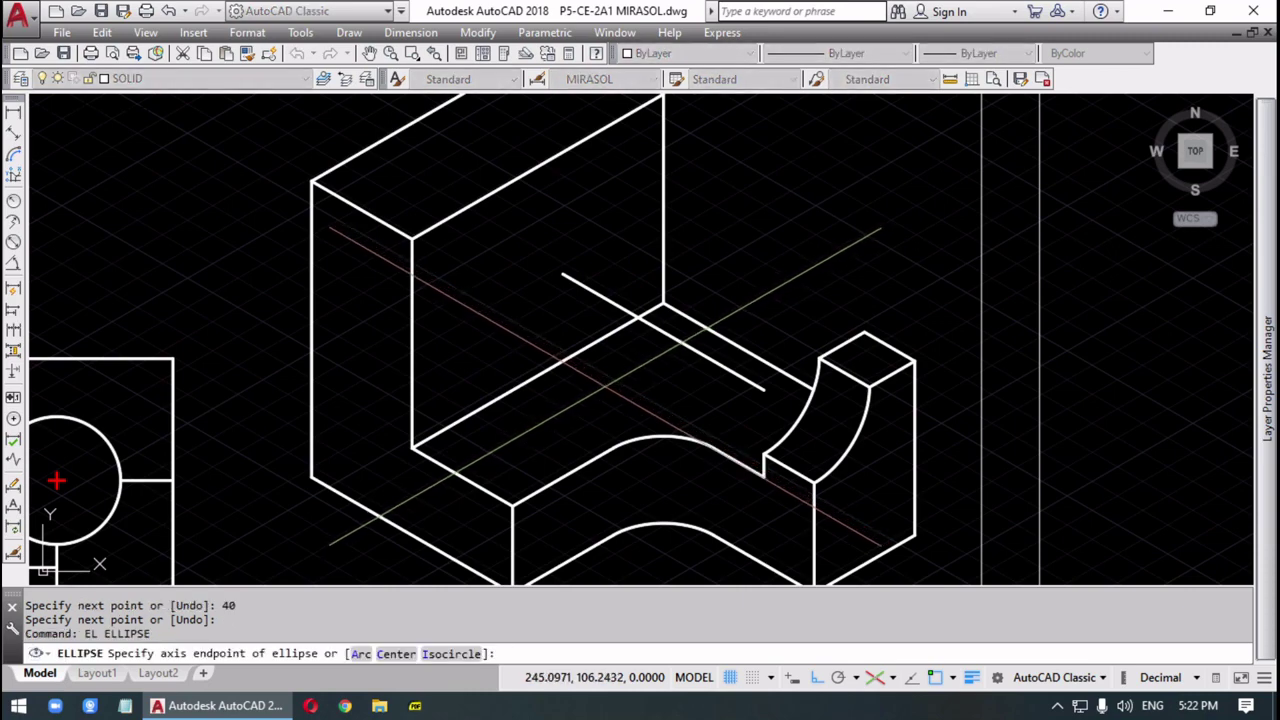
pyautogui.write('I')
pyautogui.press('Return')
pyautogui.click(563, 274)
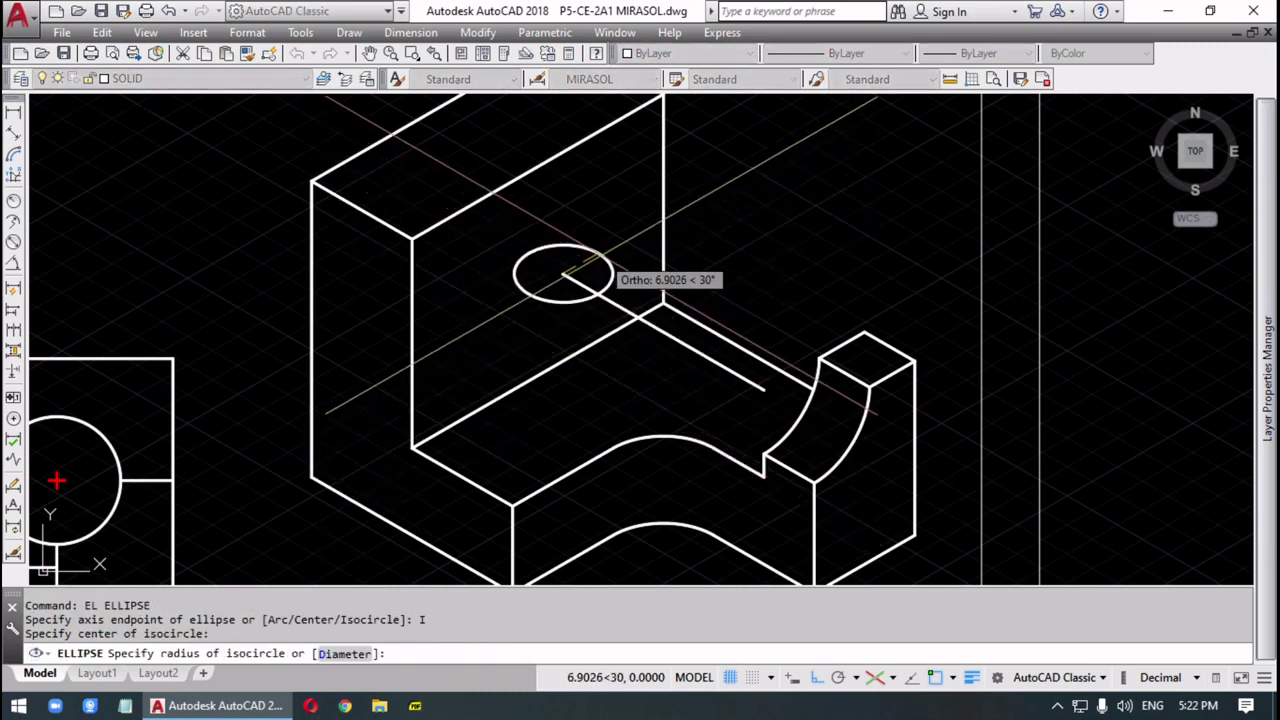
pyautogui.press('F5')
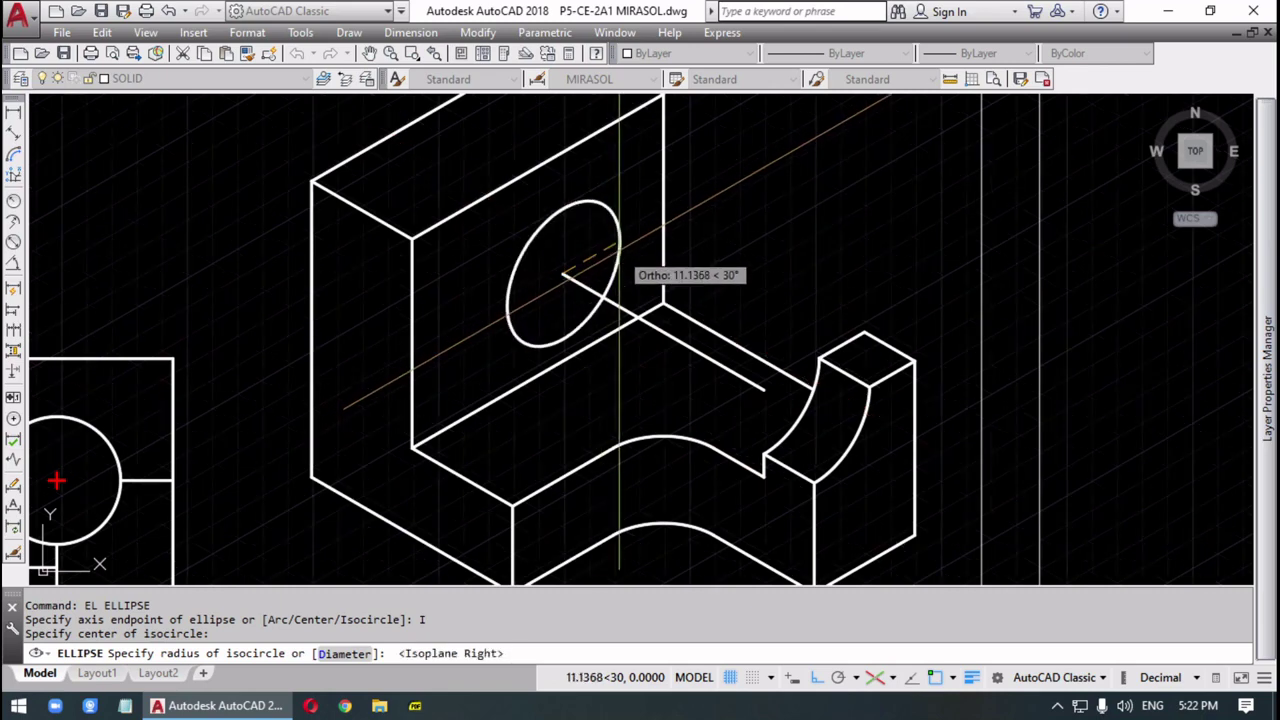
pyautogui.press('Return')
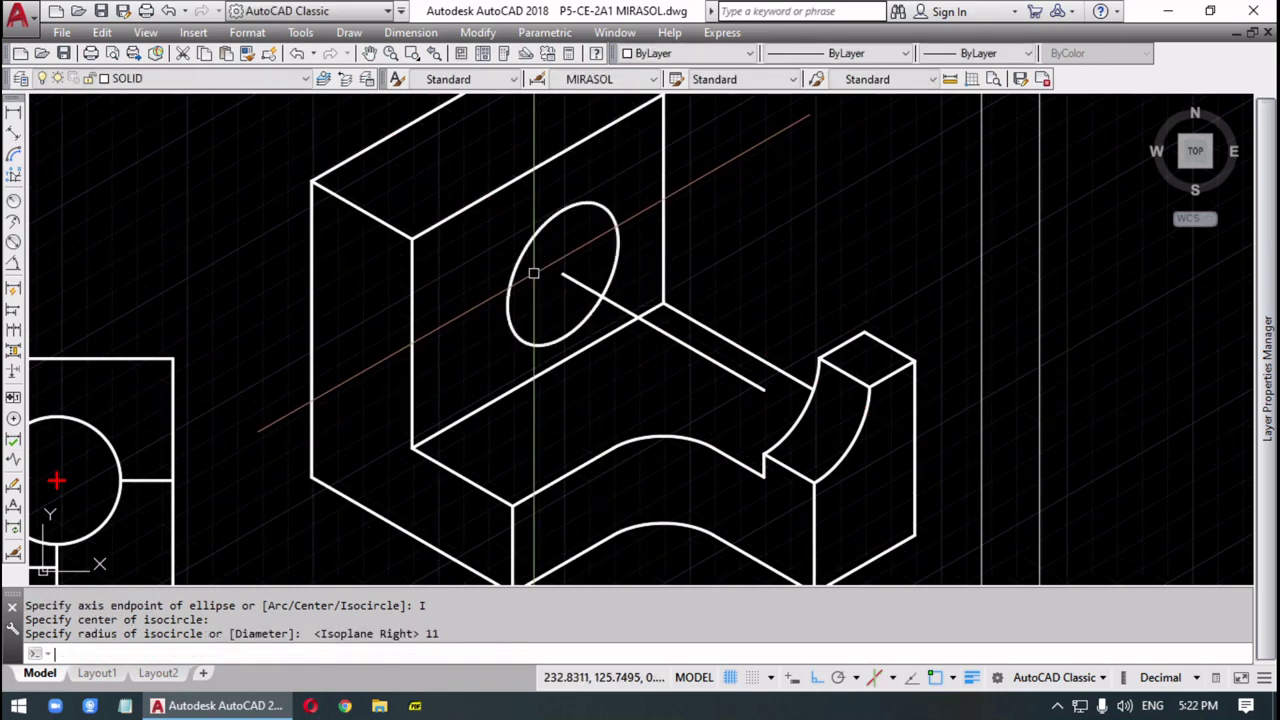
# - Erase the construction line running from the isocircle's centre toward the small upright
pyautogui.press('Escape')
pyautogui.press('Escape')
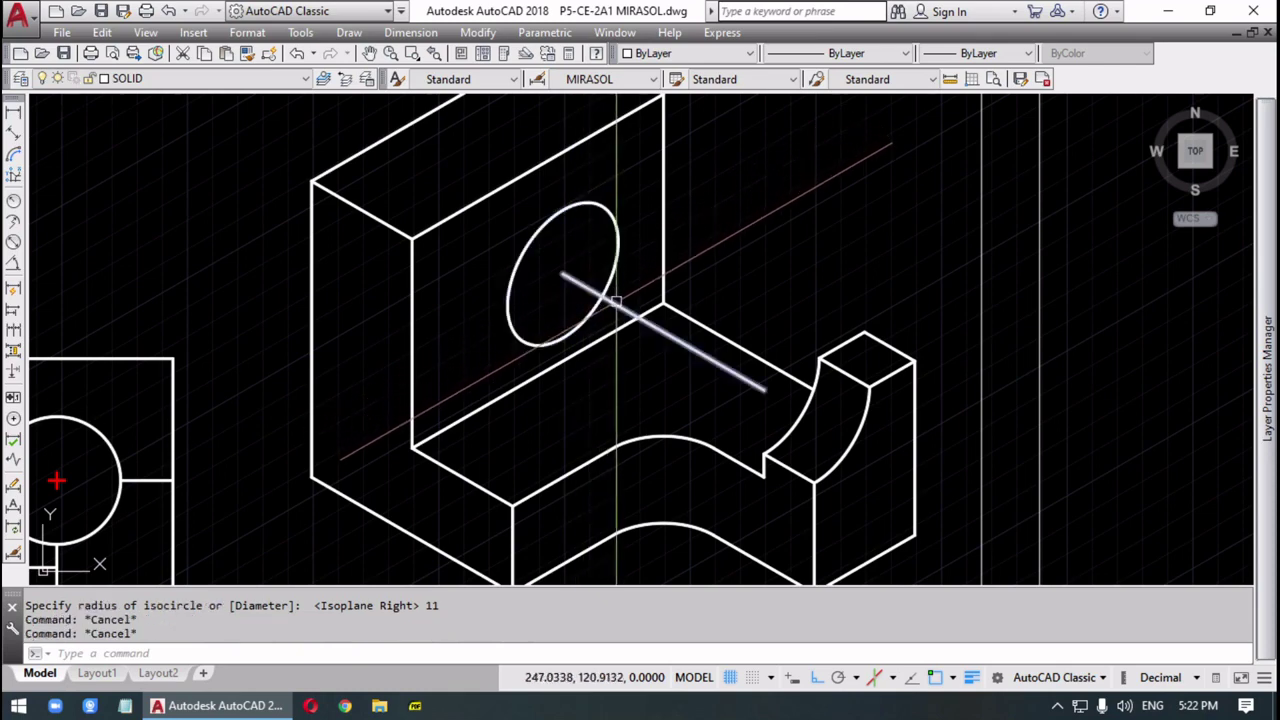
pyautogui.click(617, 306)
pyautogui.press('Delete')
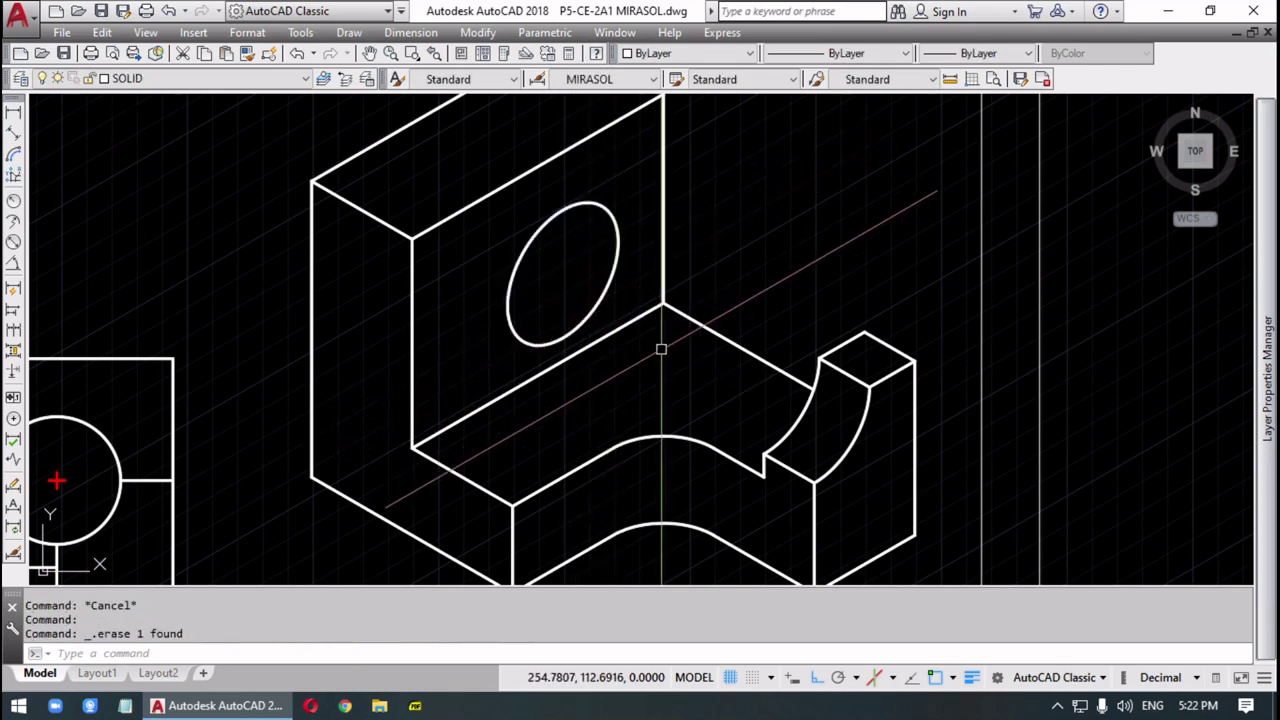
# - Copy the isocircle through the tall block's thickness, from its front upper corner to the matching rear upper corner
pyautogui.scroll(-2, 662, 350)
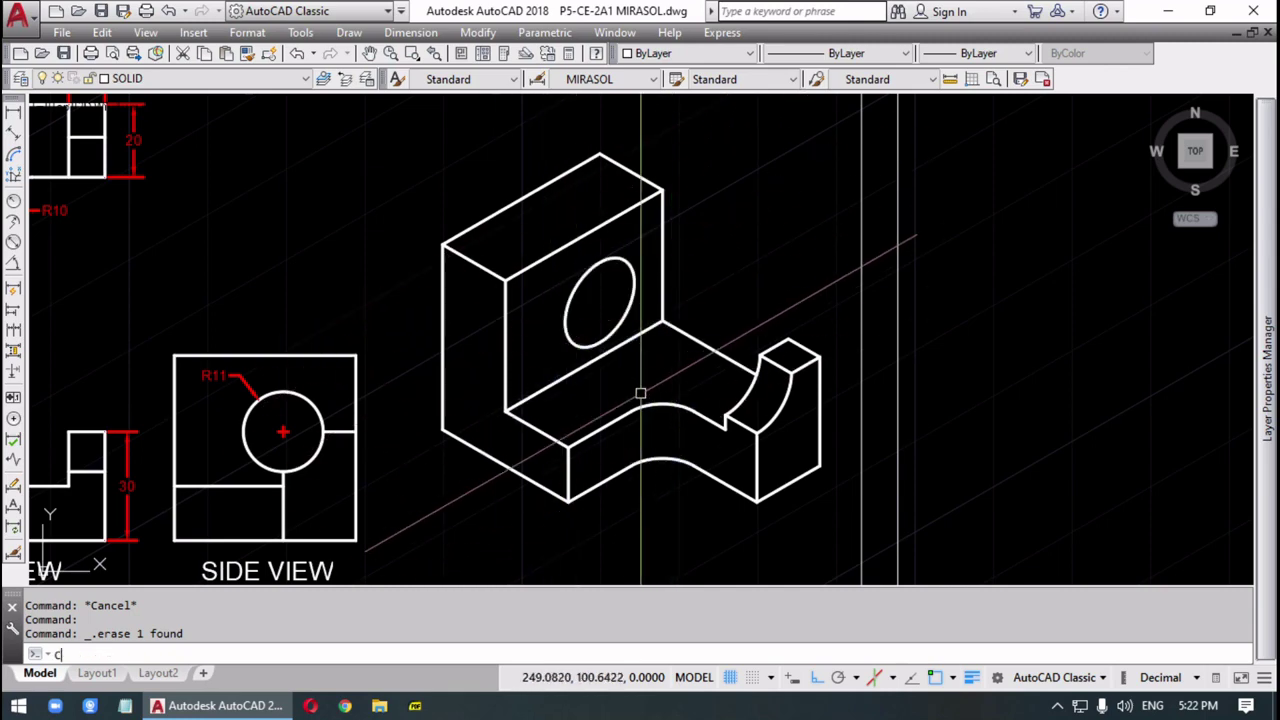
pyautogui.press('Return')
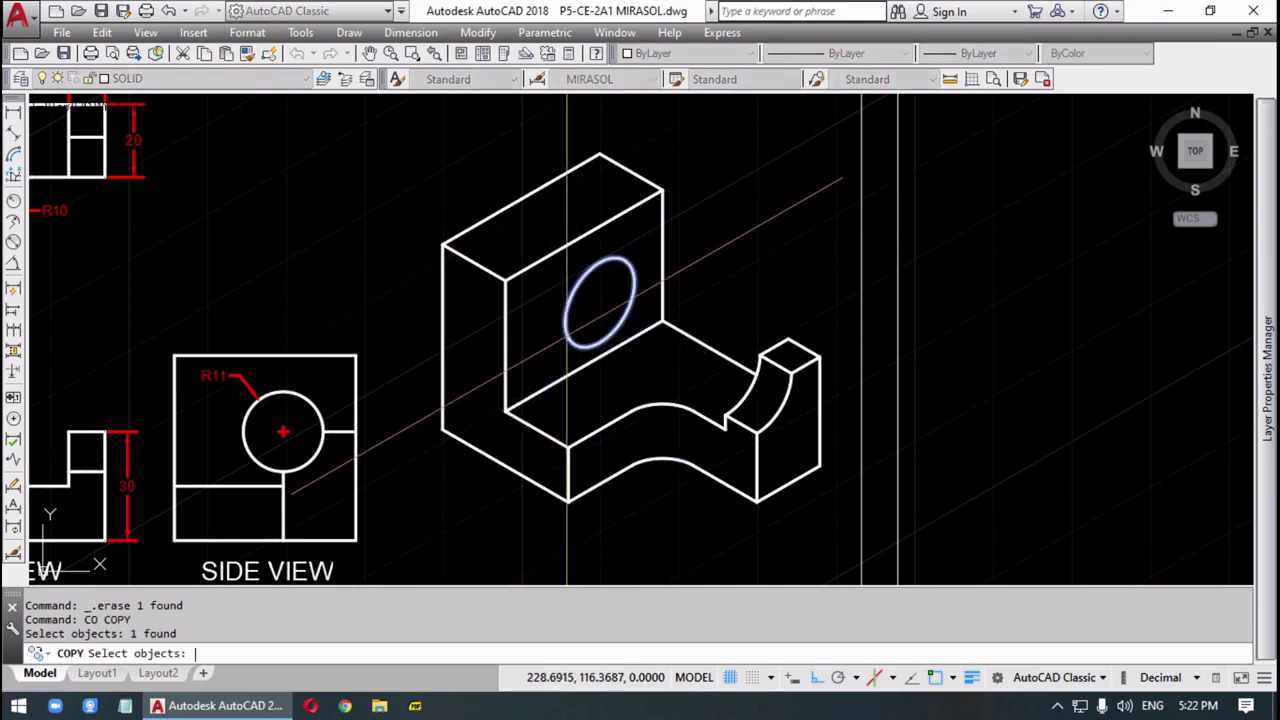
pyautogui.press('Return')
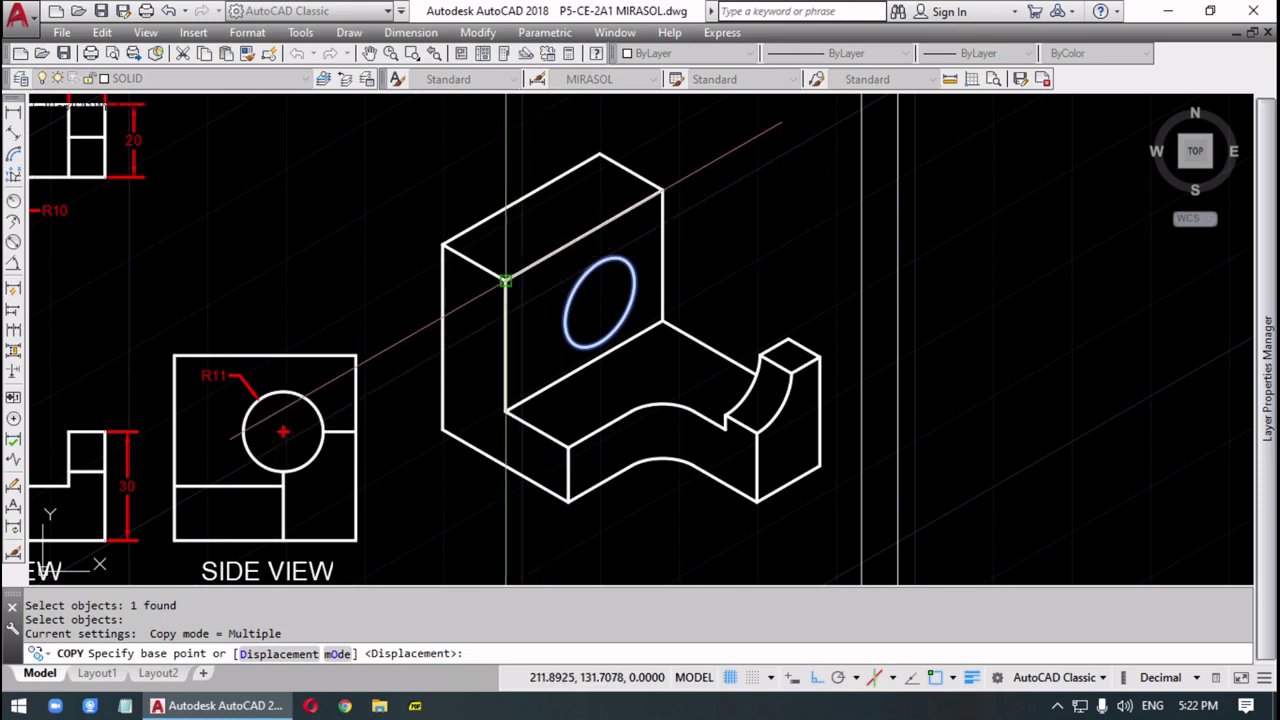
pyautogui.click(505, 281)
pyautogui.click(442, 244)
pyautogui.press('Return')
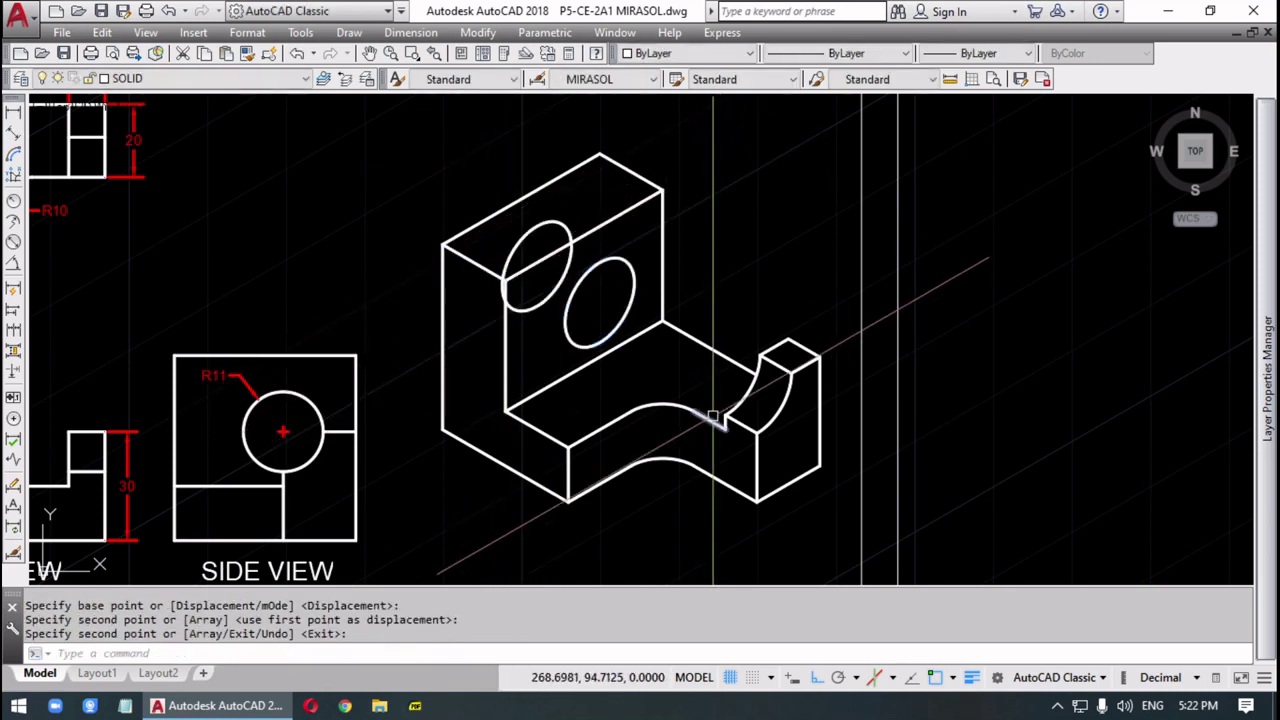
# - Erase the copied isocircle that overlaps the tall block's upper front edge
pyautogui.press('Escape')
pyautogui.press('Escape')
pyautogui.click(546, 314)
pyautogui.click(538, 297)
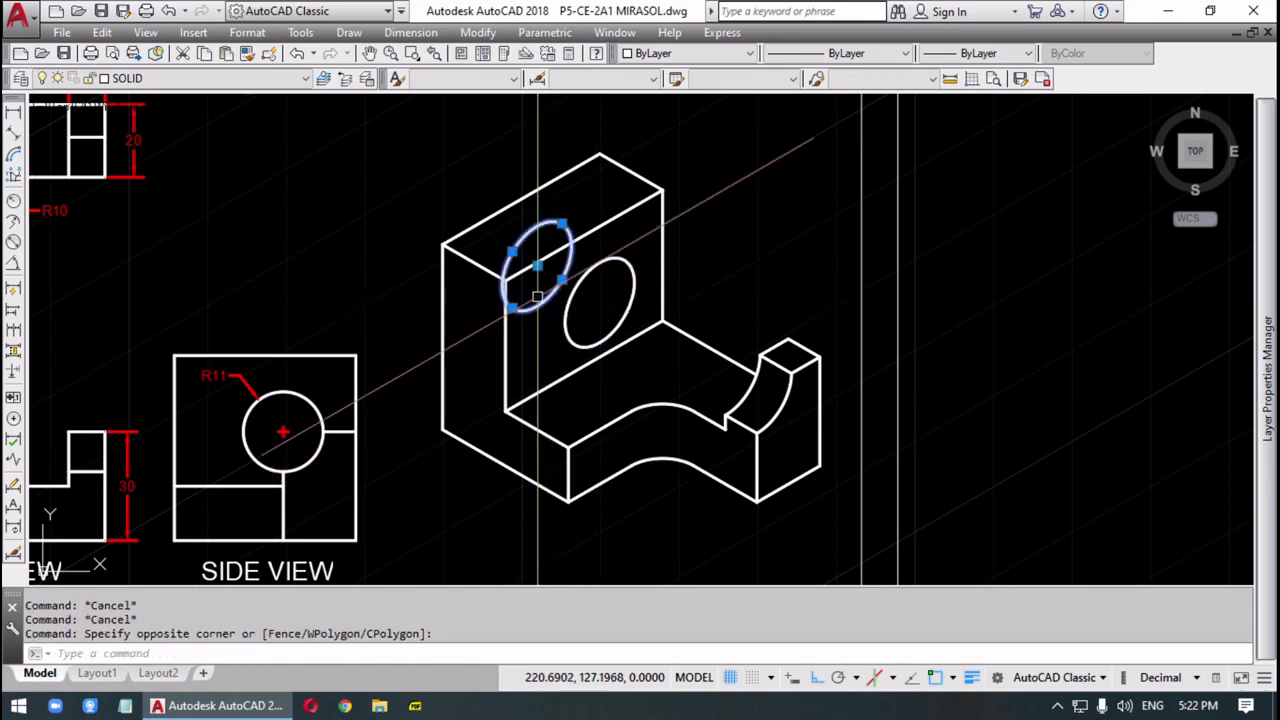
pyautogui.press('Delete')
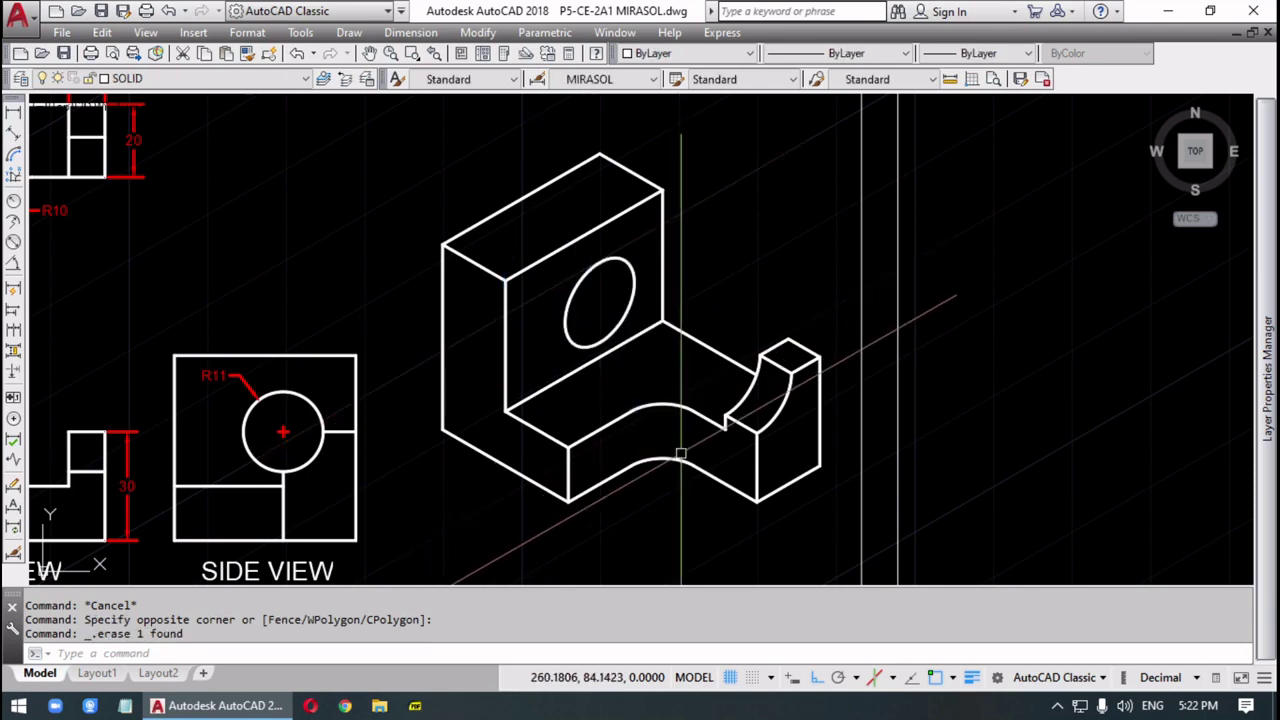
pyautogui.scroll(-3, 680, 486)
pyautogui.moveTo(680, 486); pyautogui.dragTo(697, 429, button='middle')
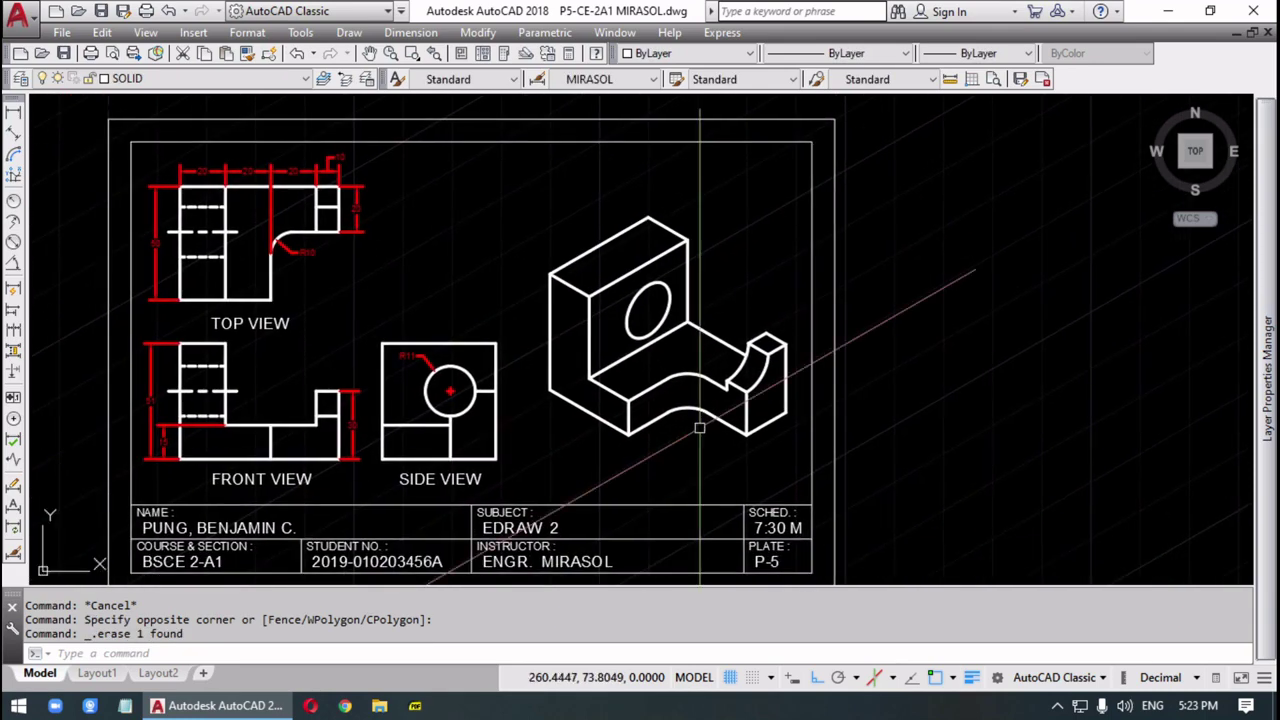
pyautogui.press('F5')
pyautogui.press('F5')
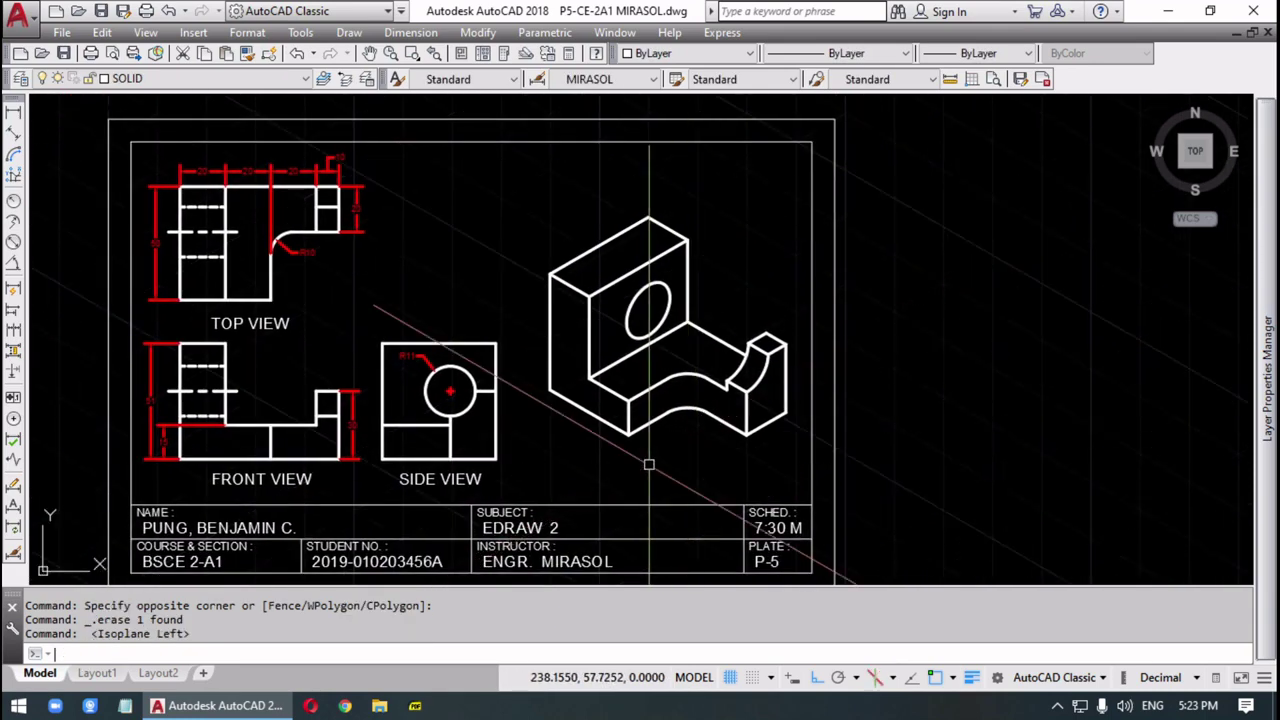
pyautogui.press('F5')
pyautogui.press('F5')
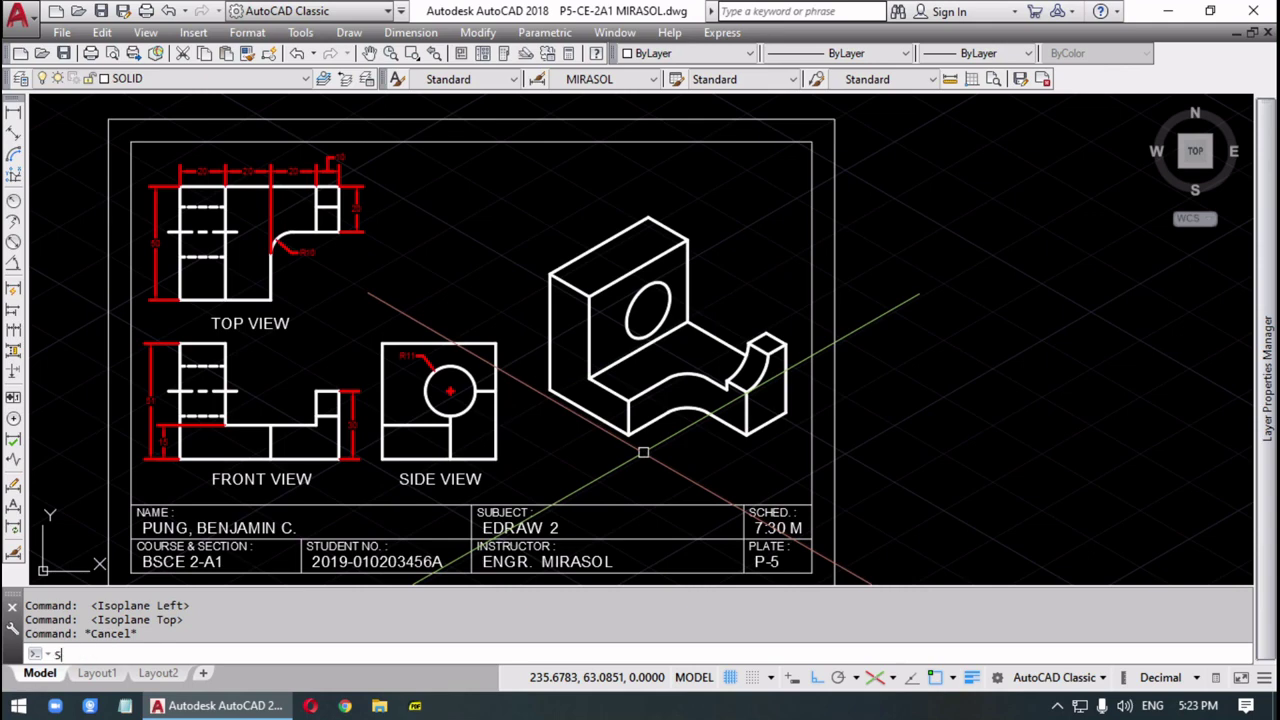
# - Set the snap grid style to Standard with a spacing of 1.0000
pyautogui.press('Return')
pyautogui.write('S')
pyautogui.press('Return')
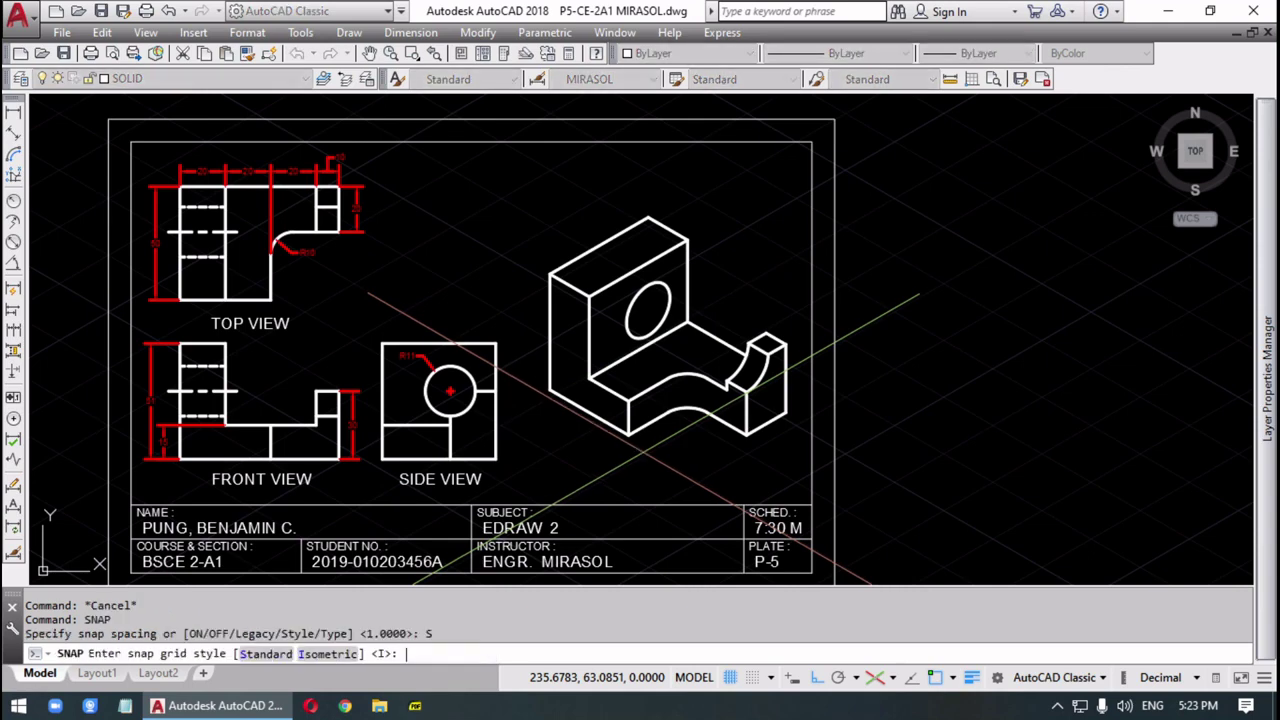
pyautogui.press('Return')
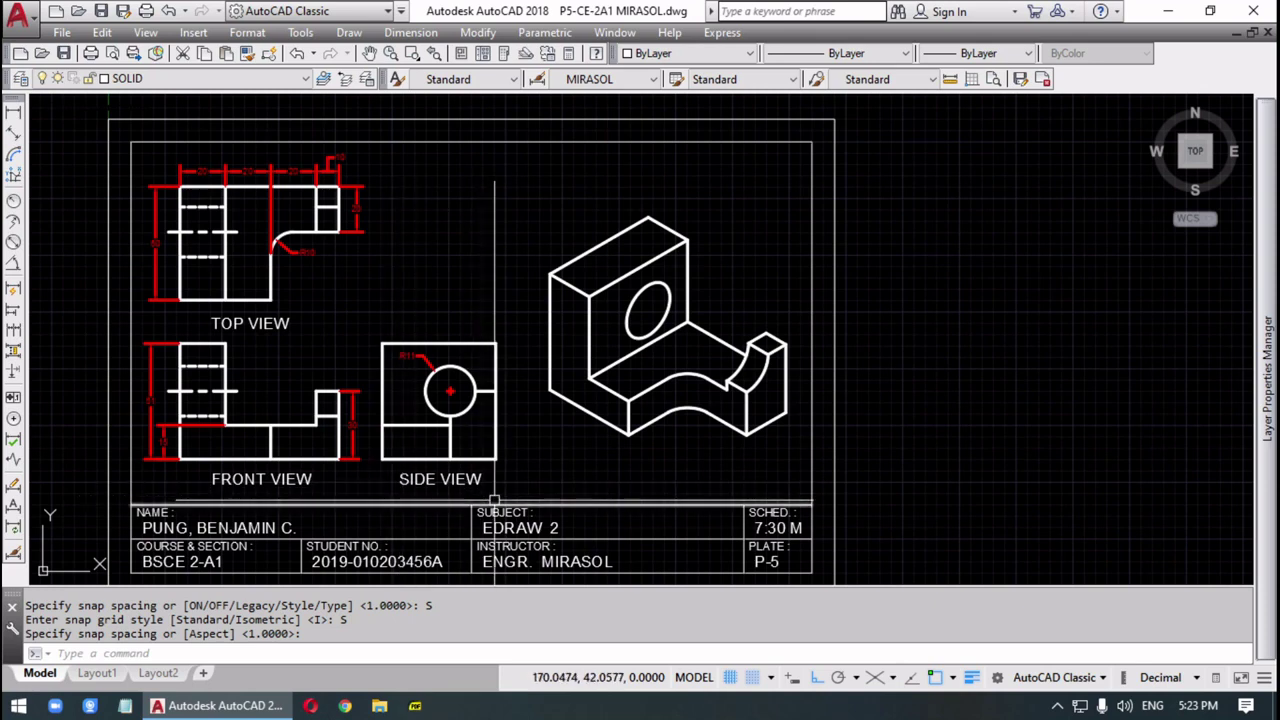
pyautogui.press('Return')
# - Copy the SIDE VIEW label to the space below the isometric drawing, with Ortho off
pyautogui.write('co')
pyautogui.press('Return')
pyautogui.click(438, 479)
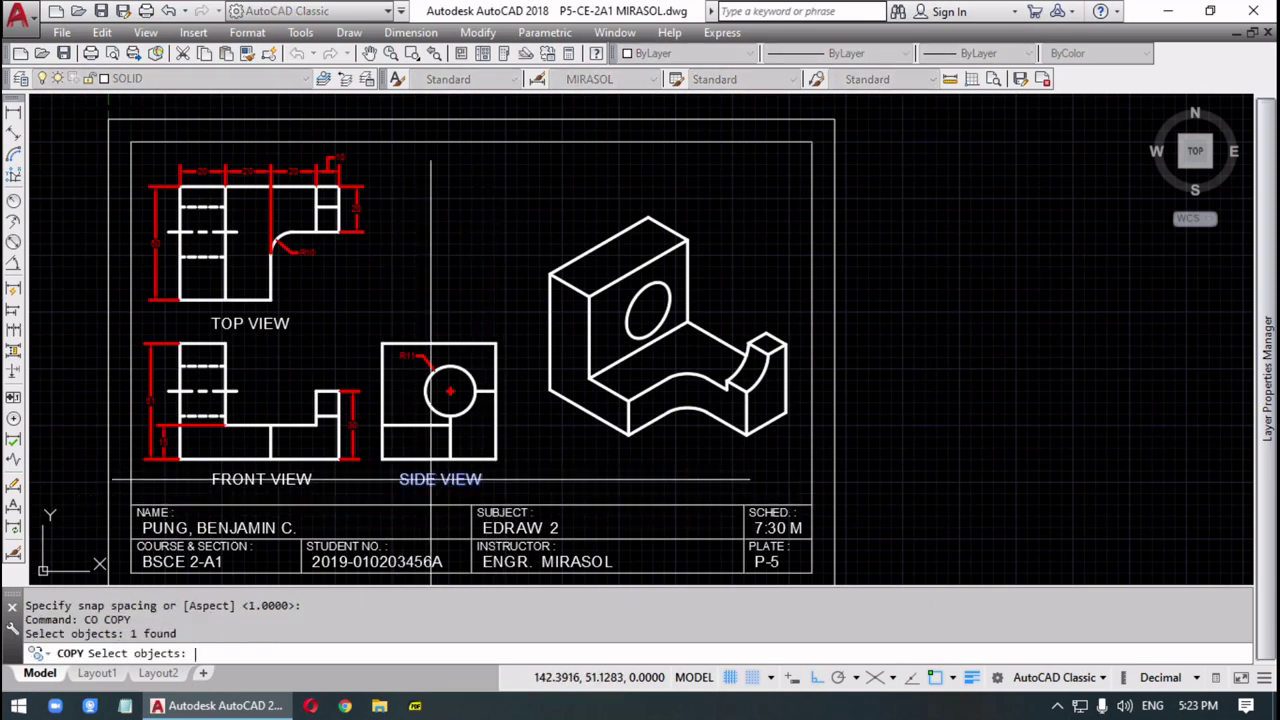
pyautogui.press('Return')
pyautogui.click(439, 482)
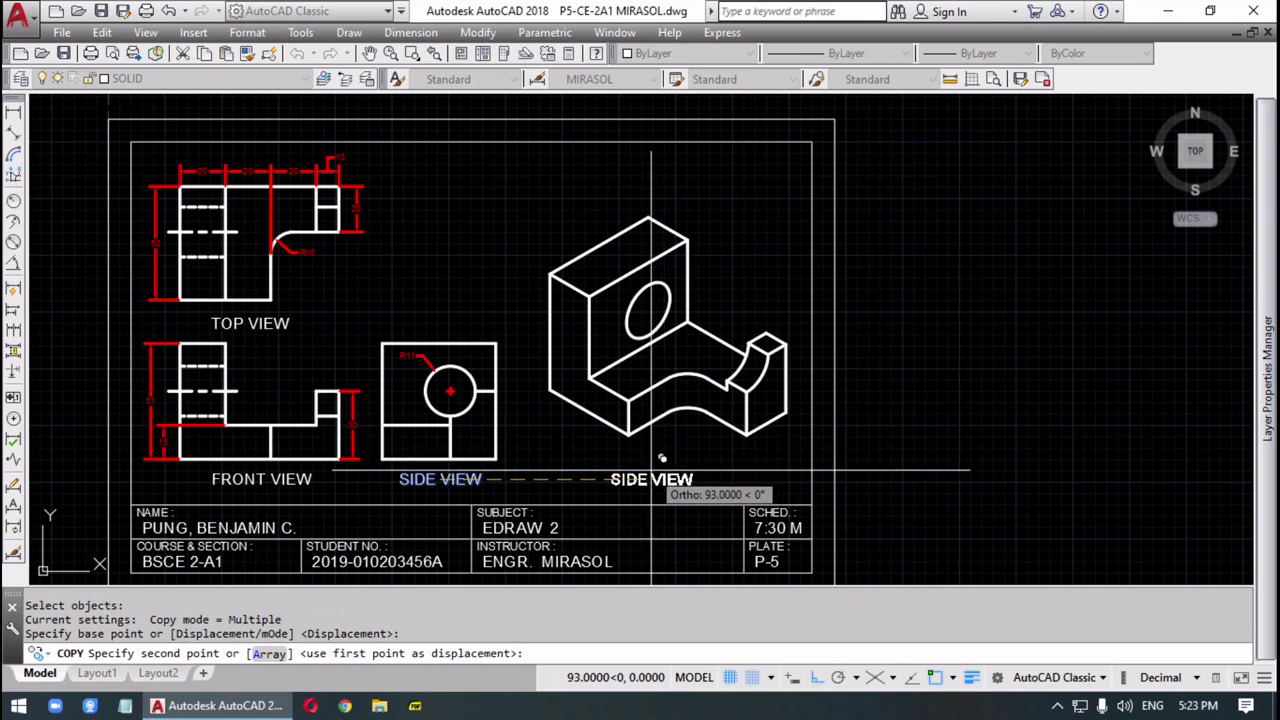
pyautogui.press('F8')
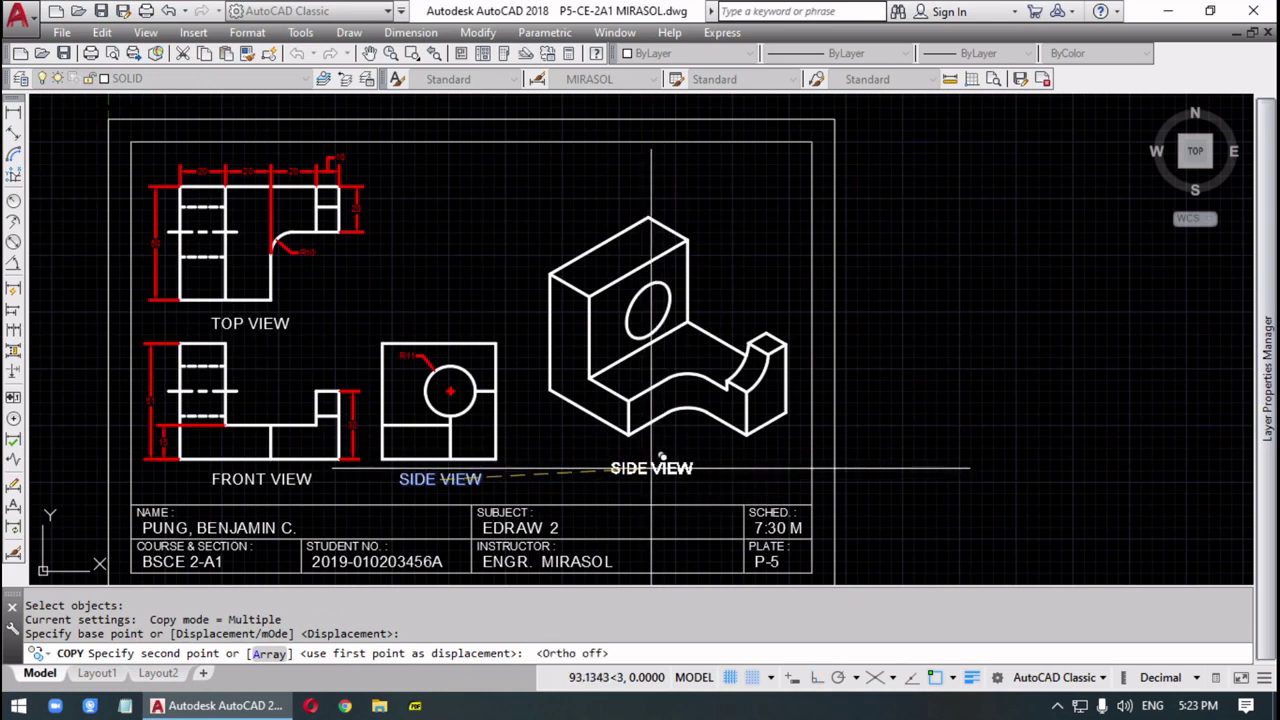
pyautogui.click(651, 468)
pyautogui.press('Escape')
pyautogui.press('Escape')
# - Change the copied label below the isometric drawing to ISOMETRIC
pyautogui.doubleClick(646, 470)
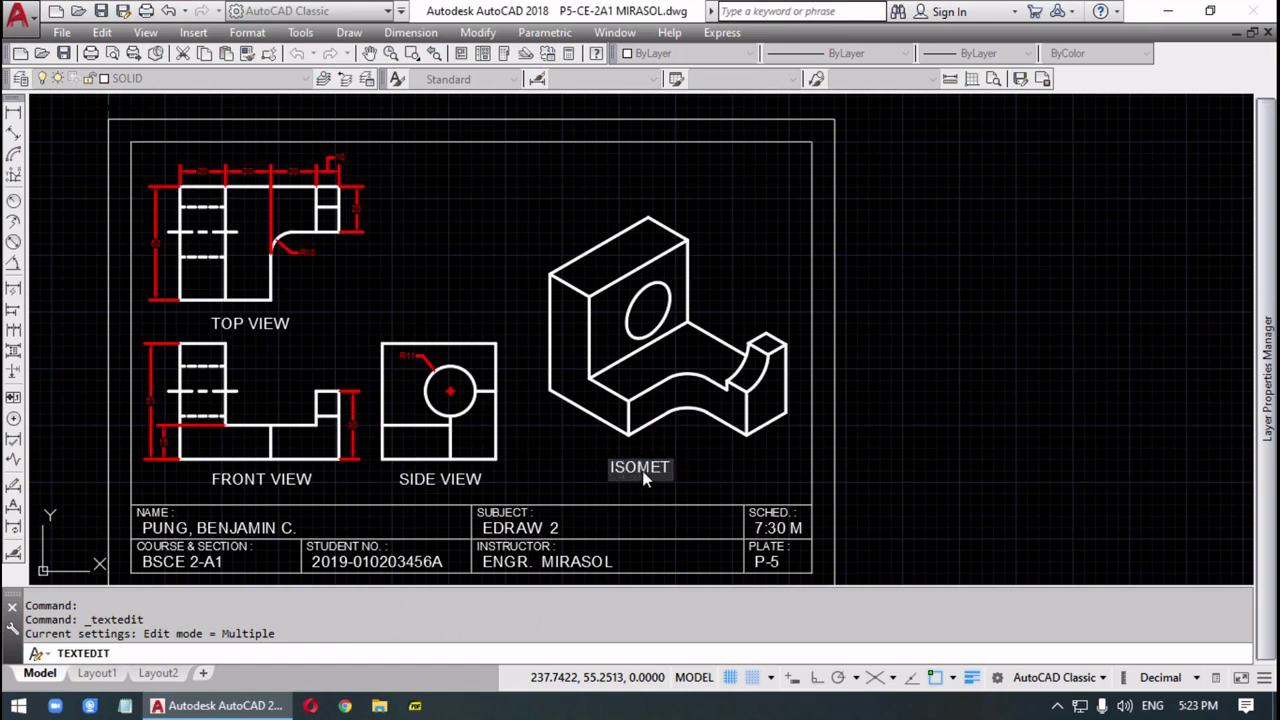
pyautogui.press('Return')
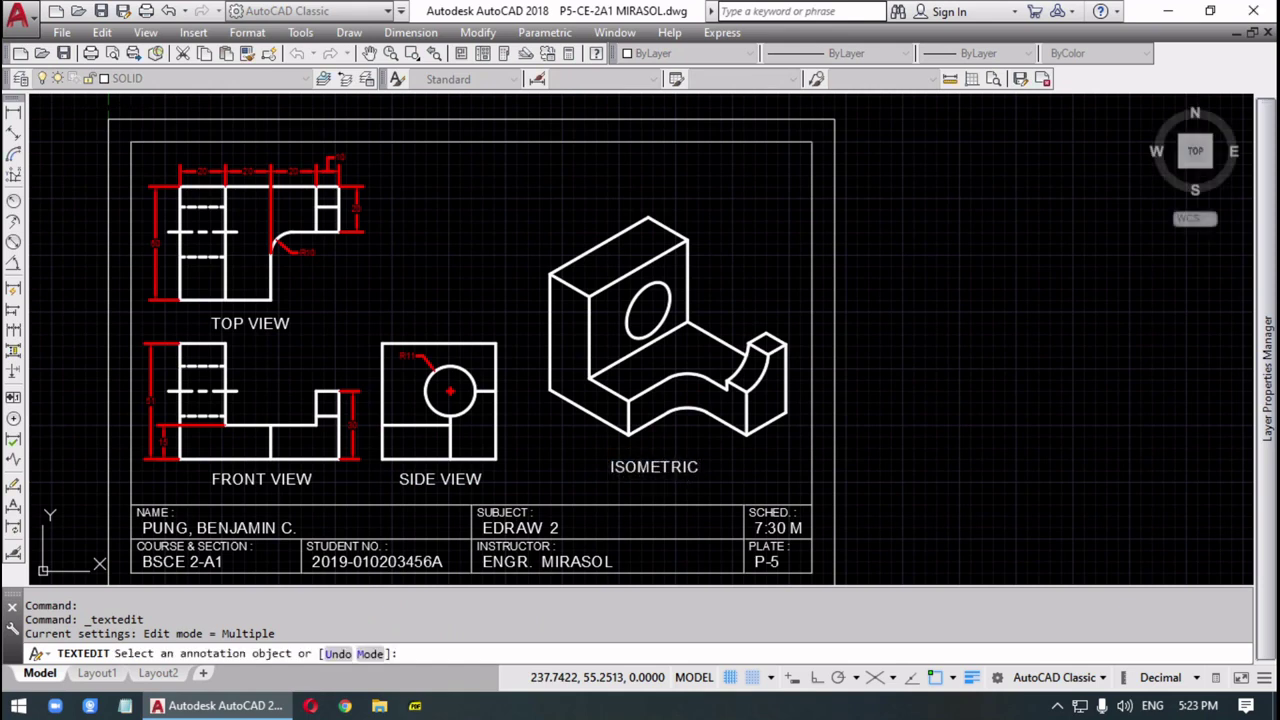
pyautogui.press('Escape')
pyautogui.press('Escape')
pyautogui.press('Escape')
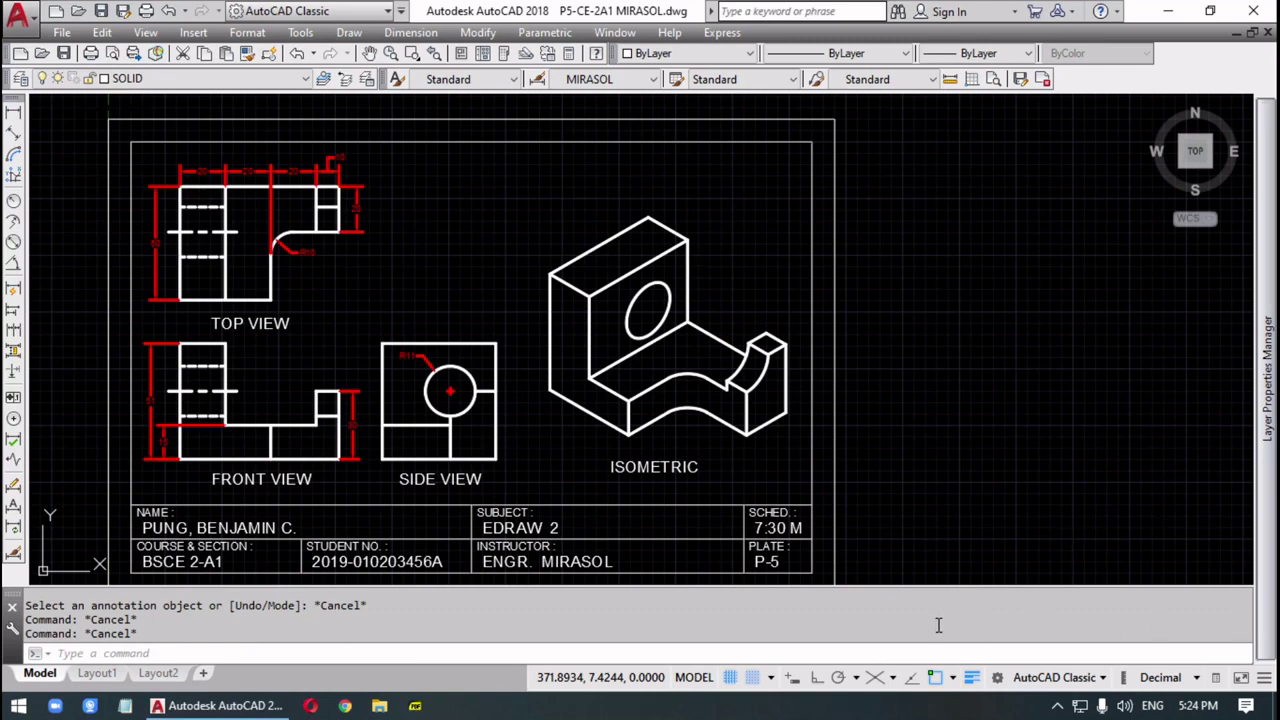
# - Turn off the grid display
pyautogui.click(731, 678)
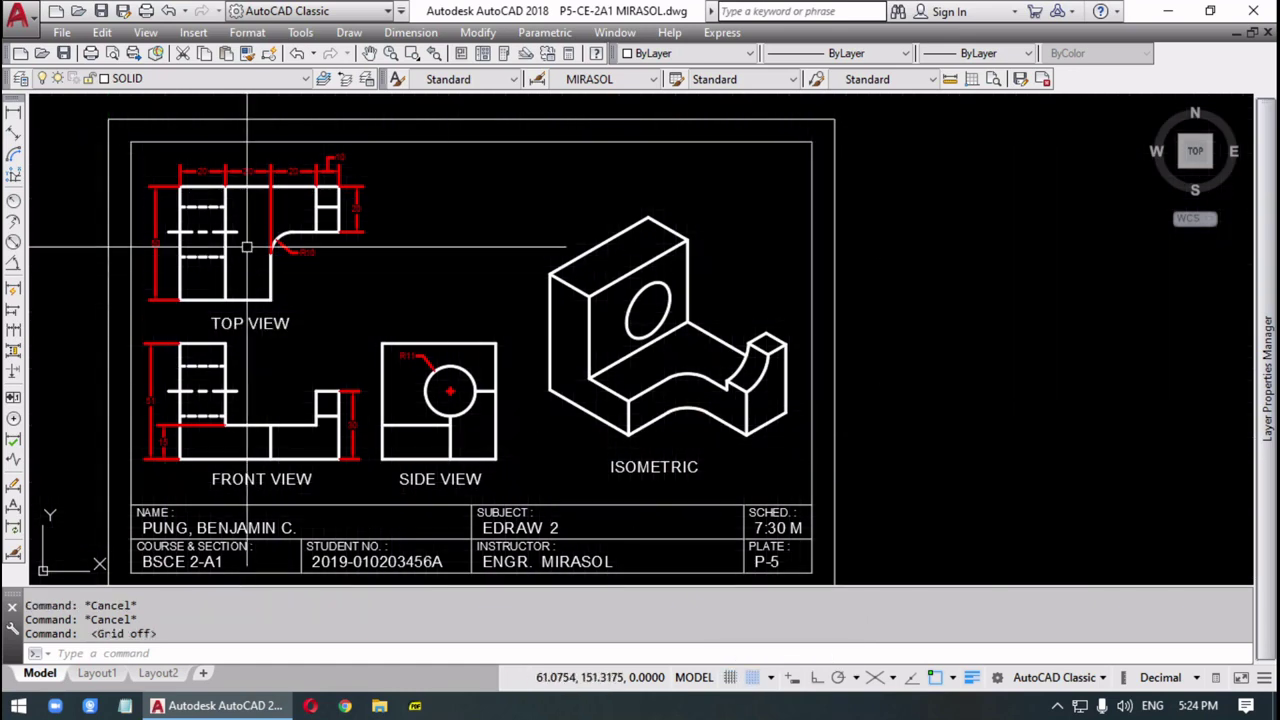
# - Turn the CONSTRUCTION layer on to show the projection lines, and turn it off again
pyautogui.click(190, 78)
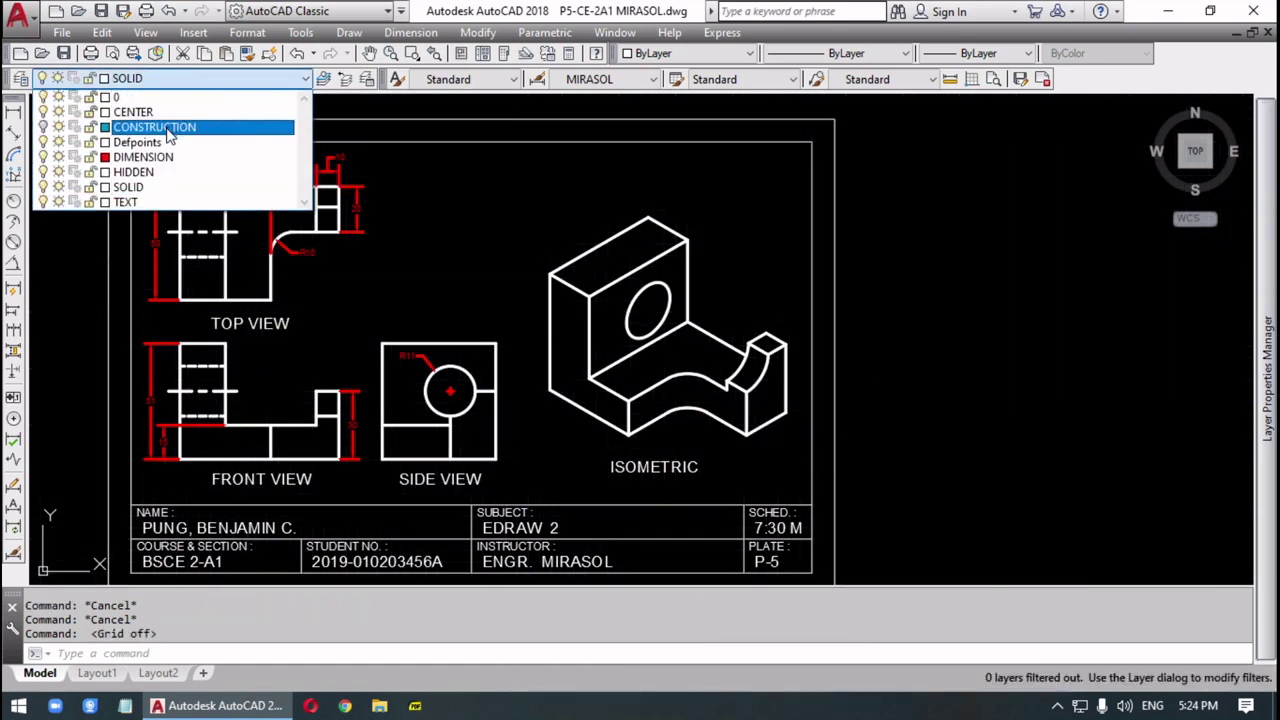
pyautogui.click(43, 128)
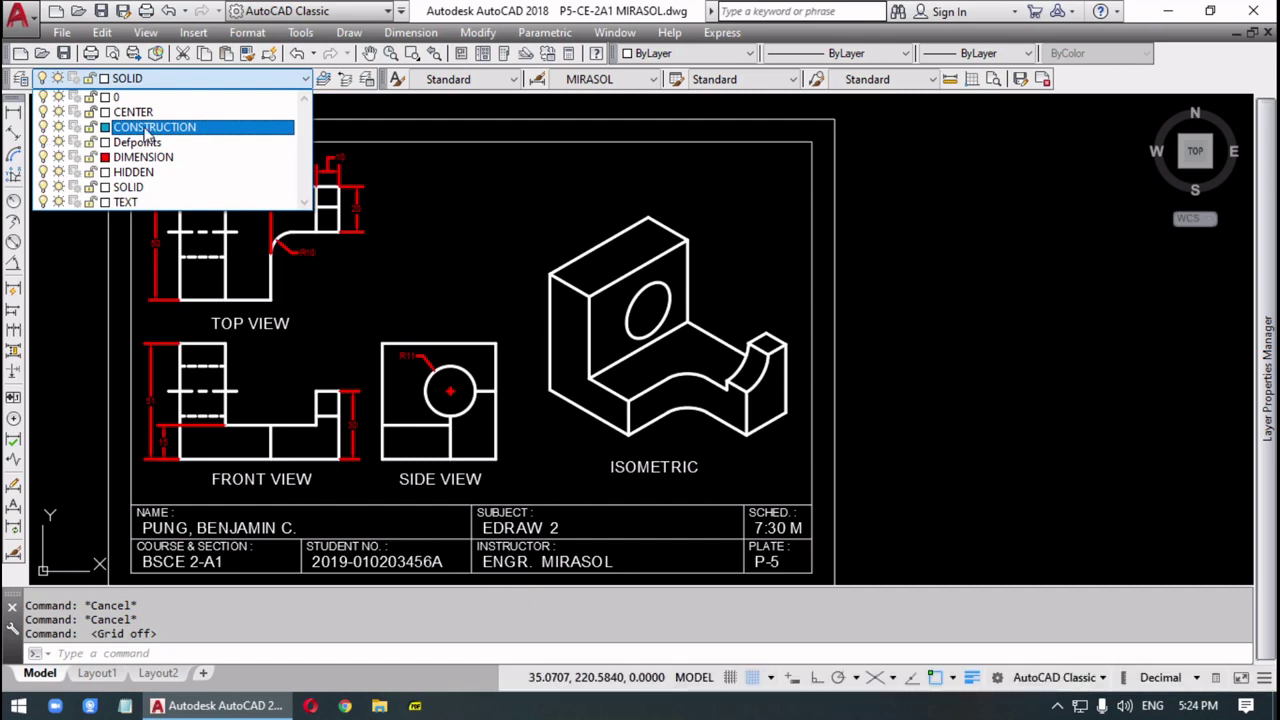
pyautogui.click(220, 78)
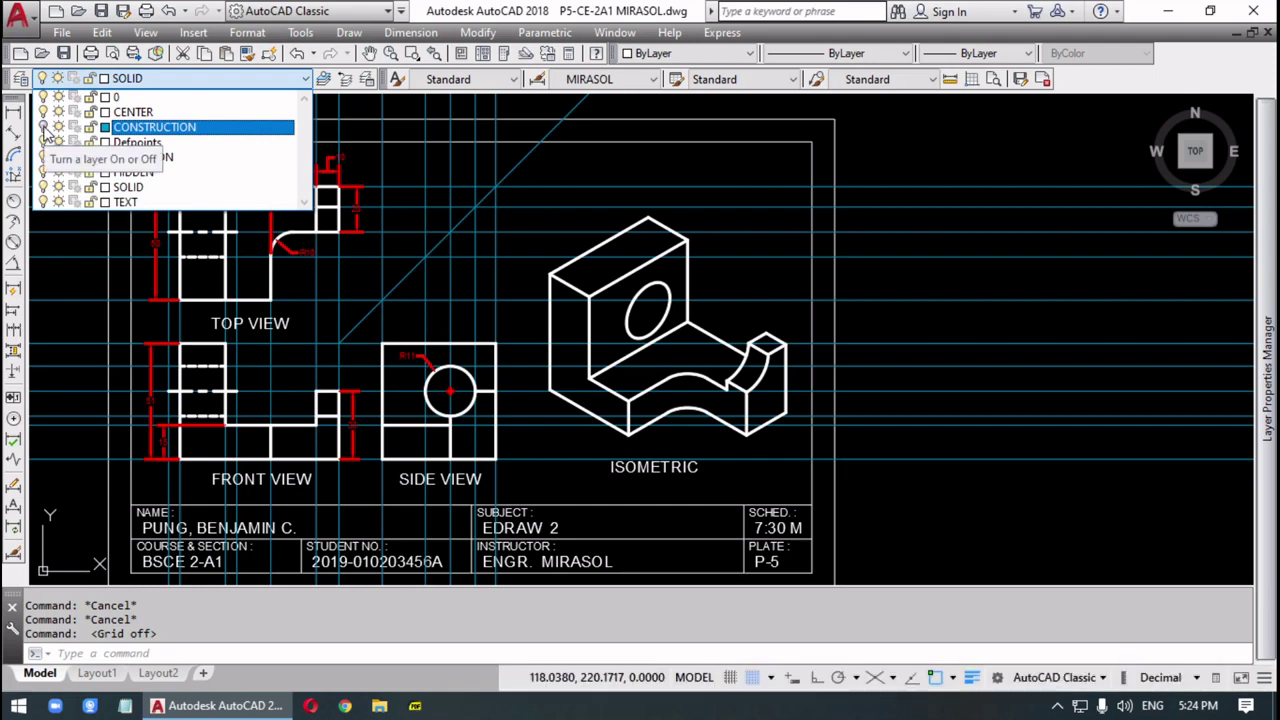
pyautogui.click(43, 127)
pyautogui.click(544, 202)
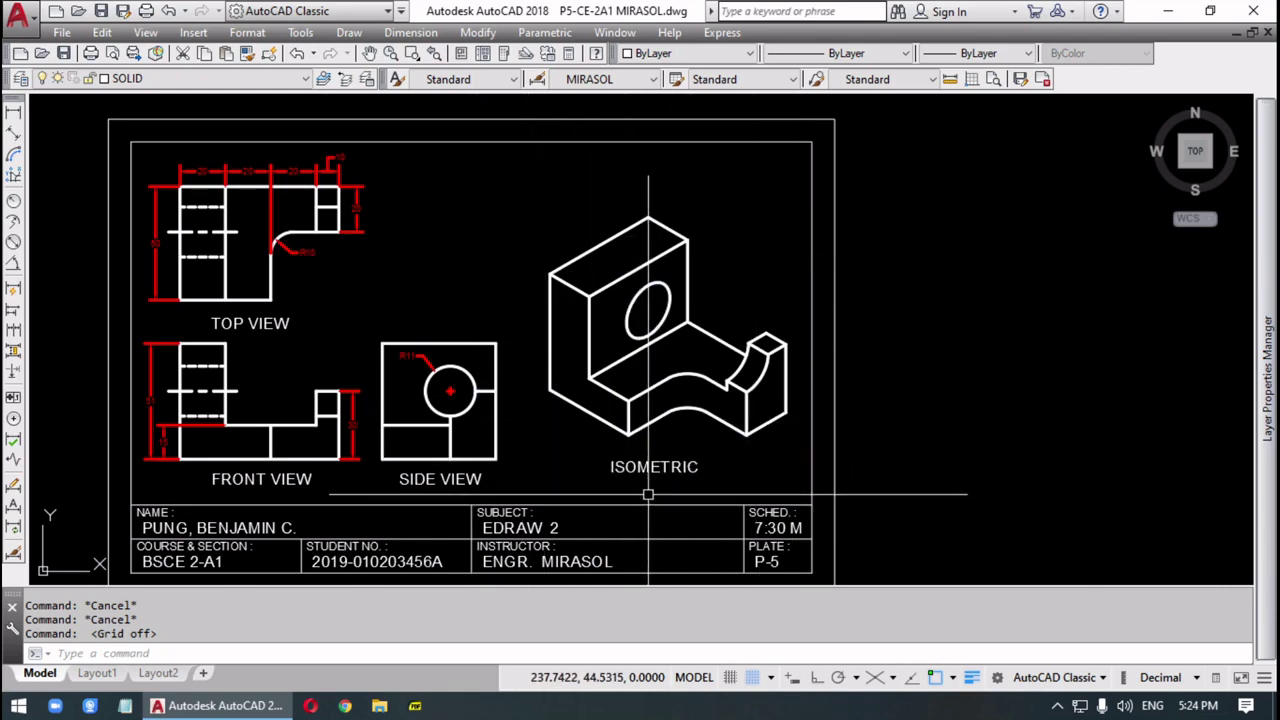
# - Zoom to show the entire drawing and save the file
pyautogui.write('z')
pyautogui.press('Return')
pyautogui.write('a')
pyautogui.press('Return')
pyautogui.press('Return')
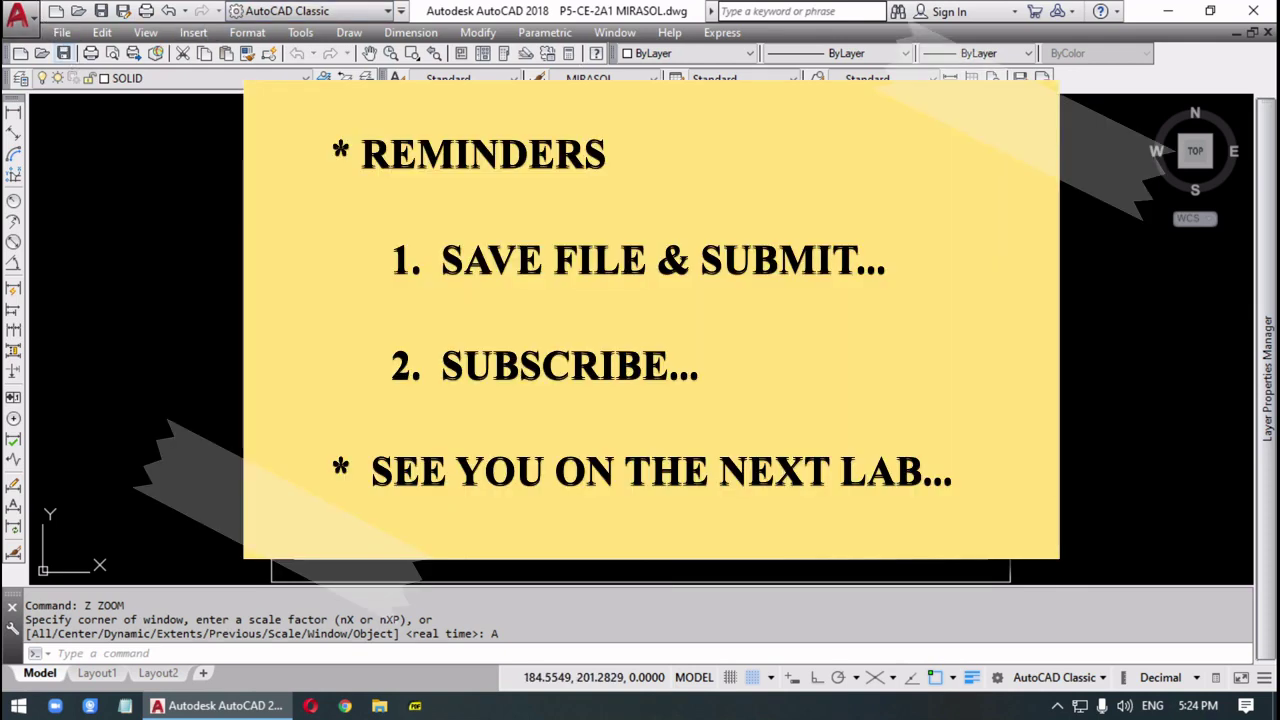
pyautogui.click(100, 11)
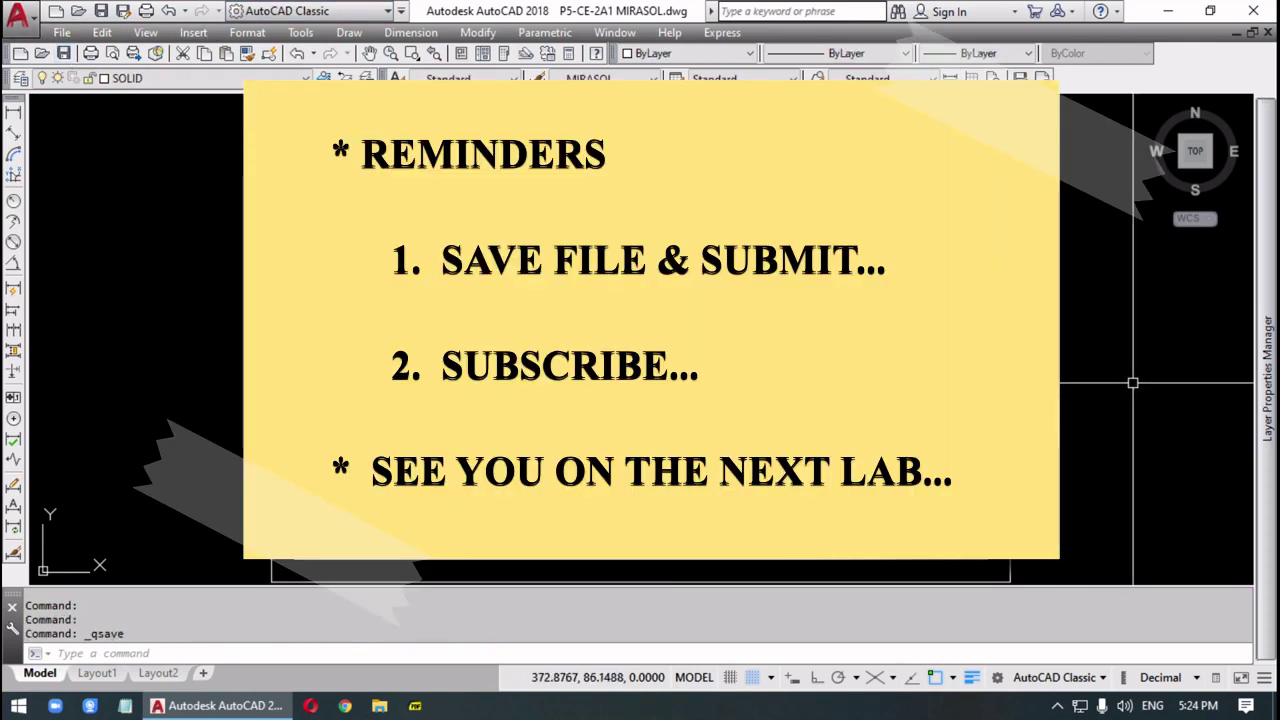